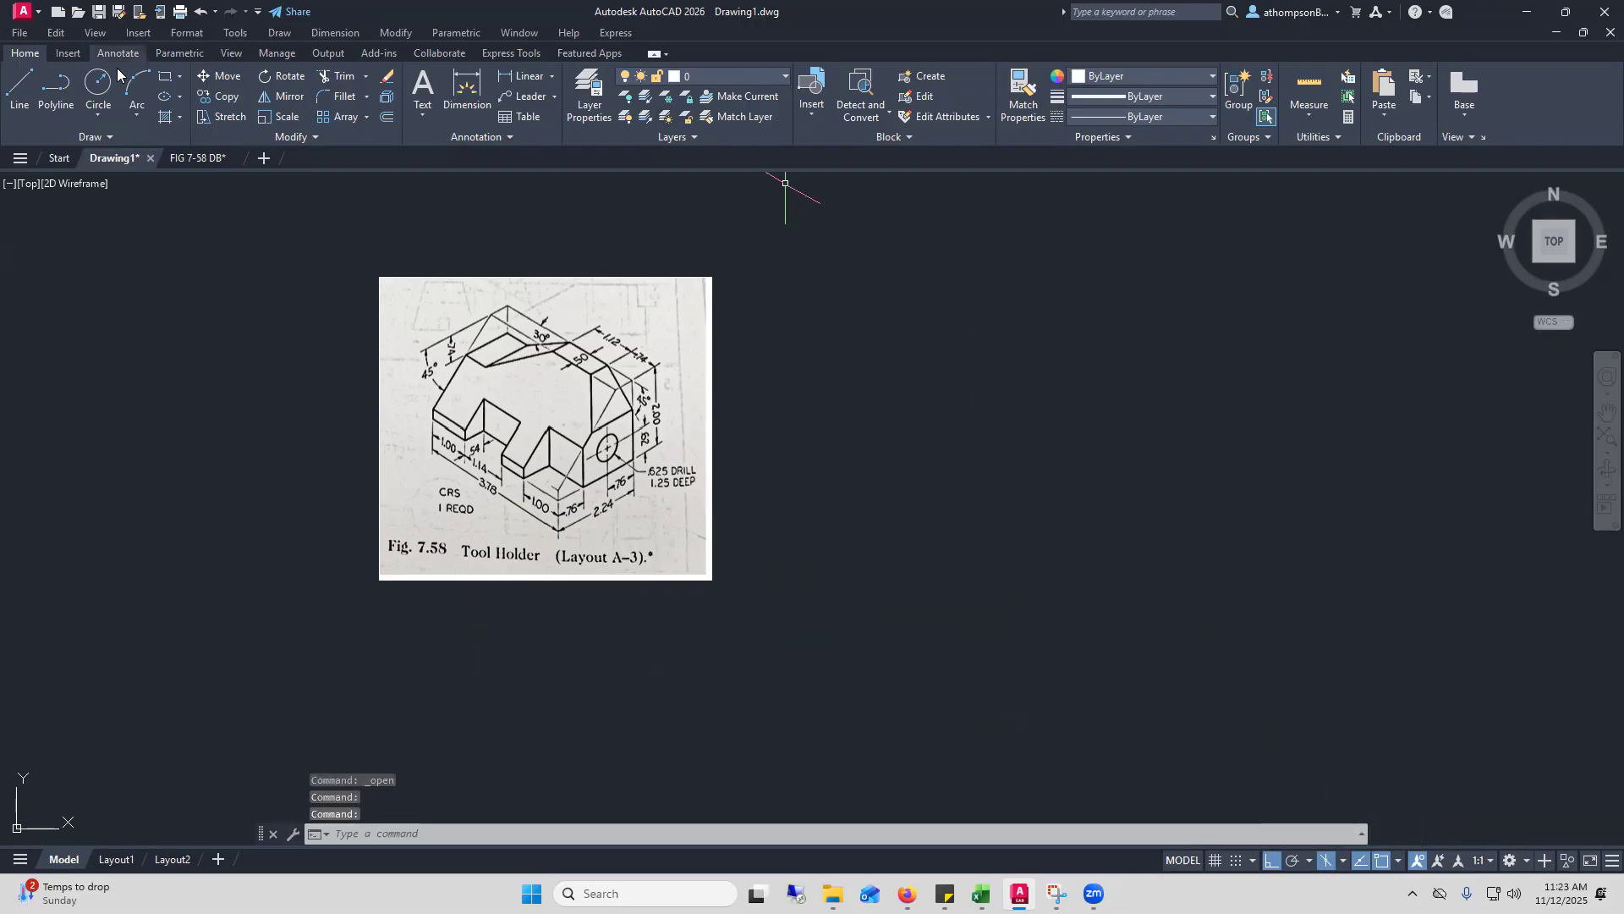
Draw the isometric box's front-left face bottom edge 3.78 long at 150°, followed by a 2-unit vertical edge upward
left_click(19, 89)
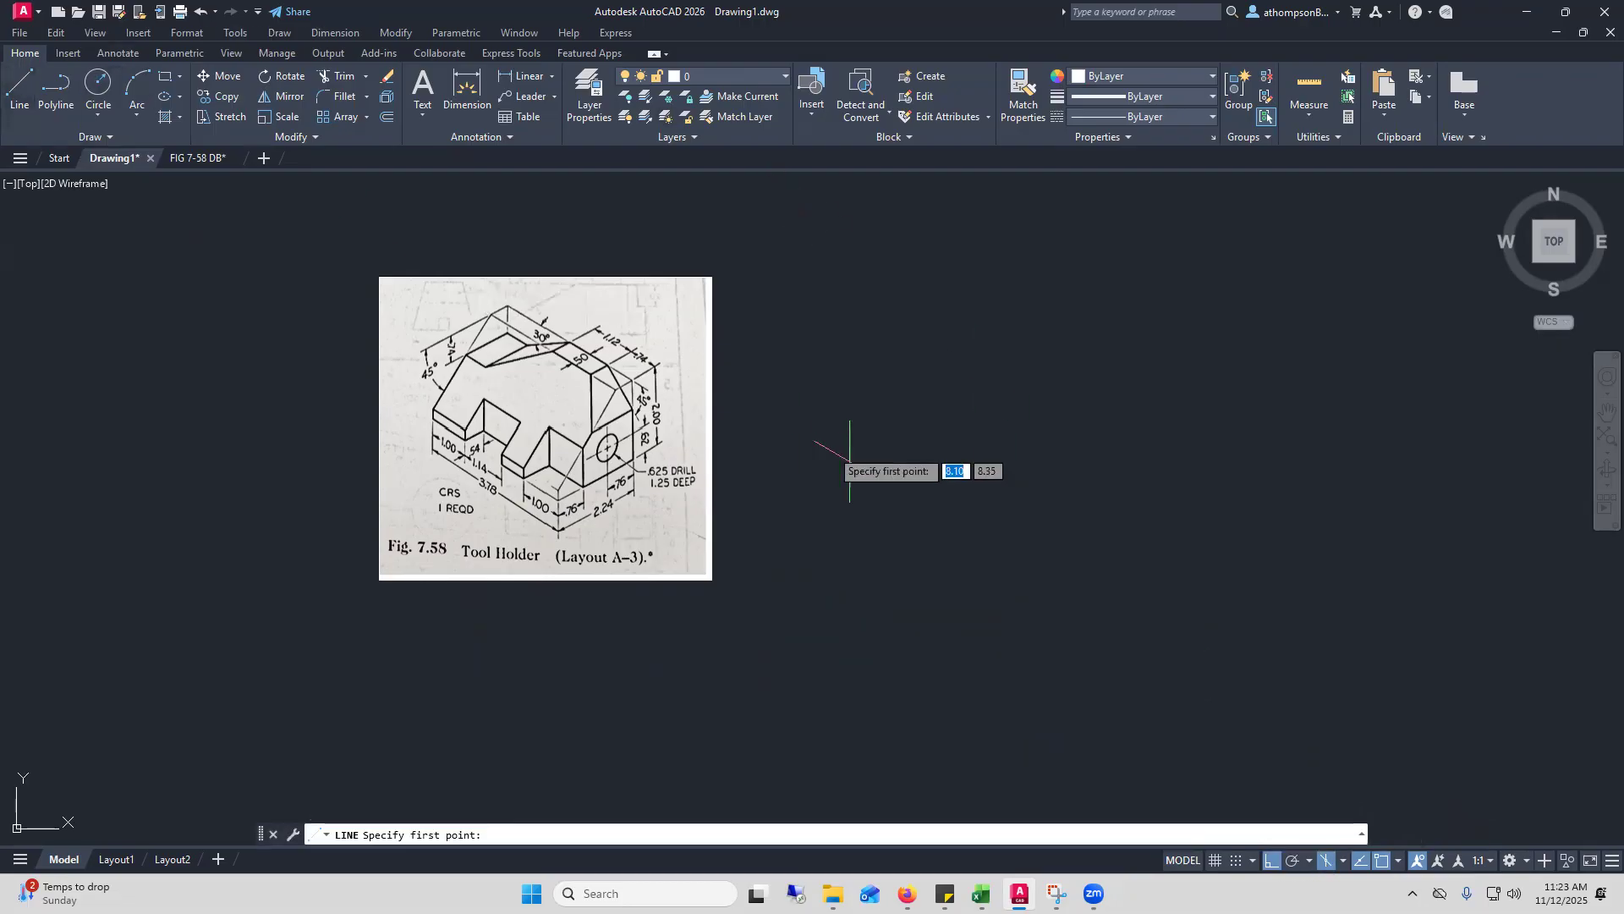
left_click(1132, 594)
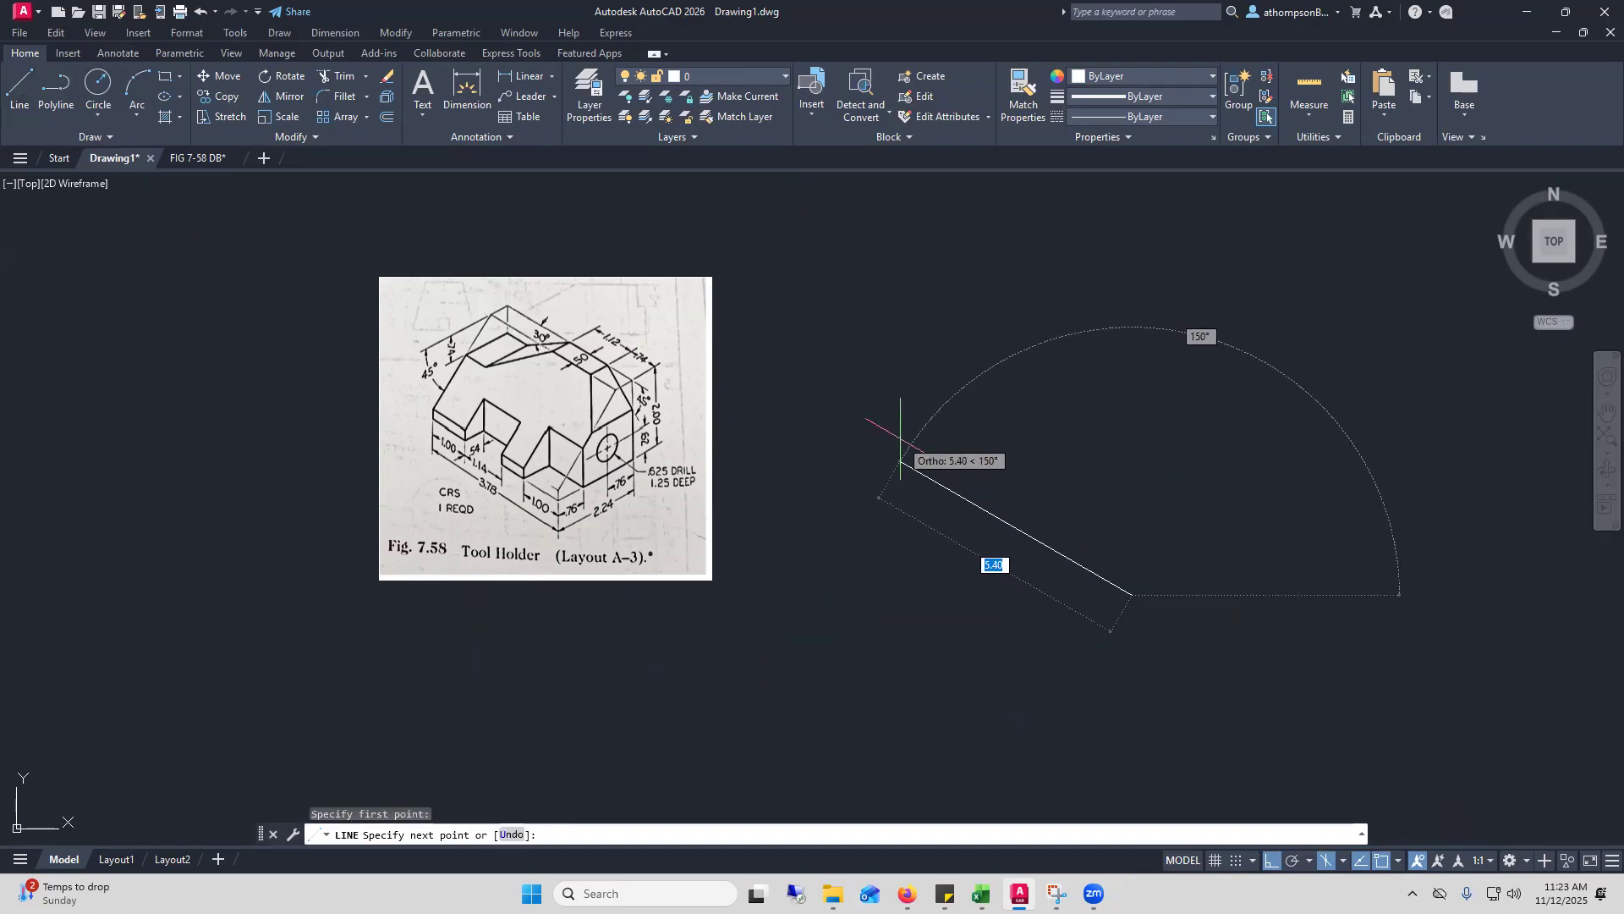
type("3.78")
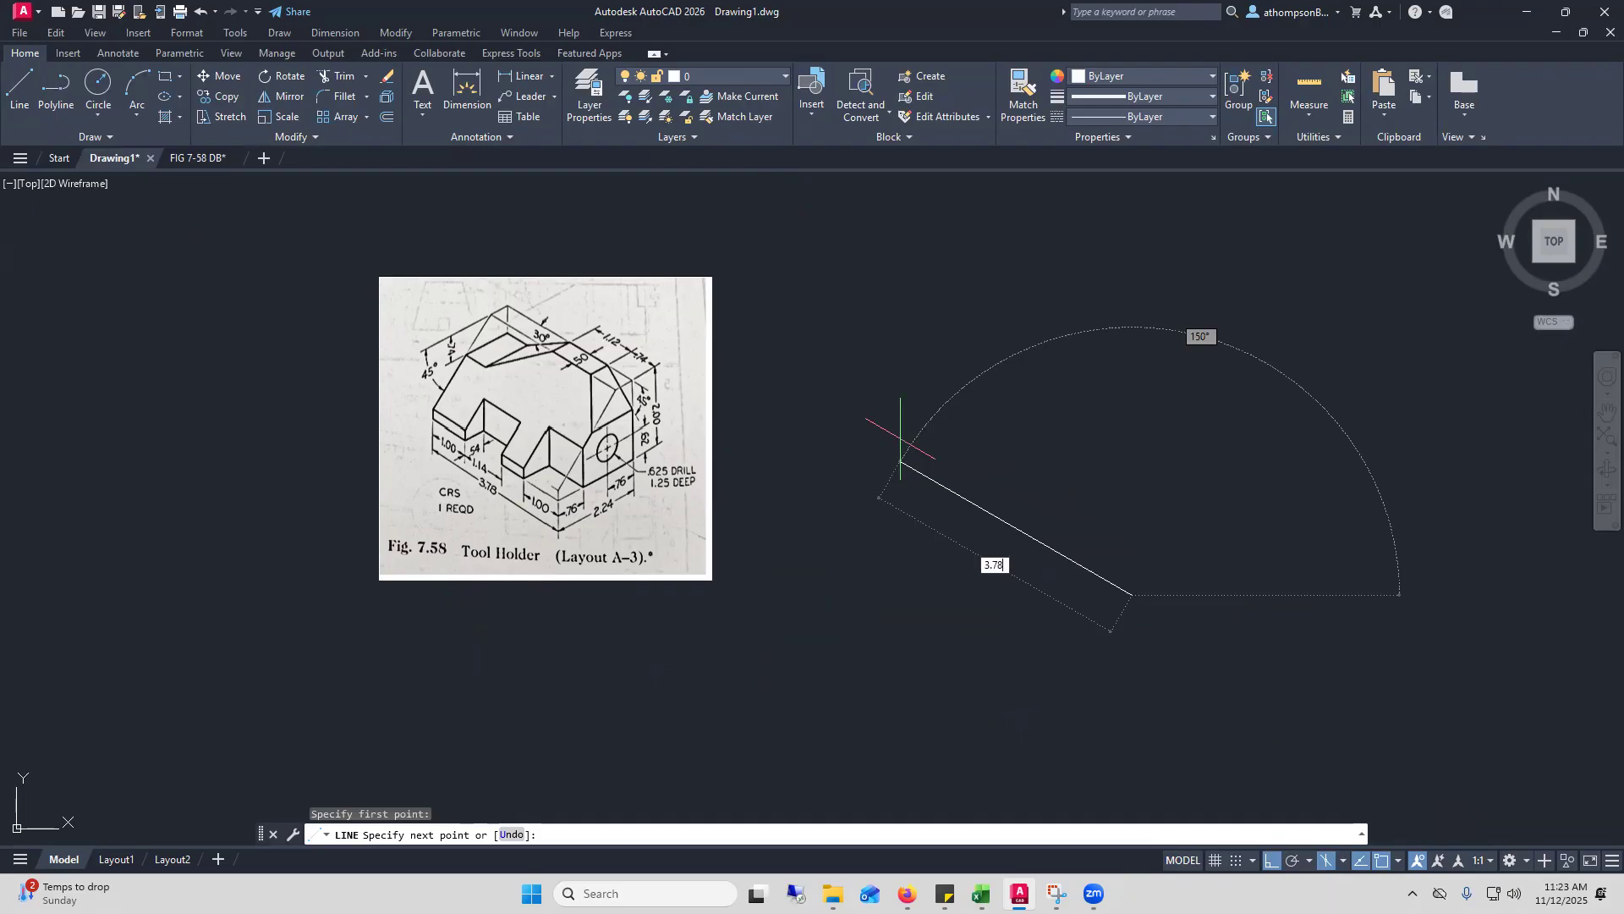
key("Return")
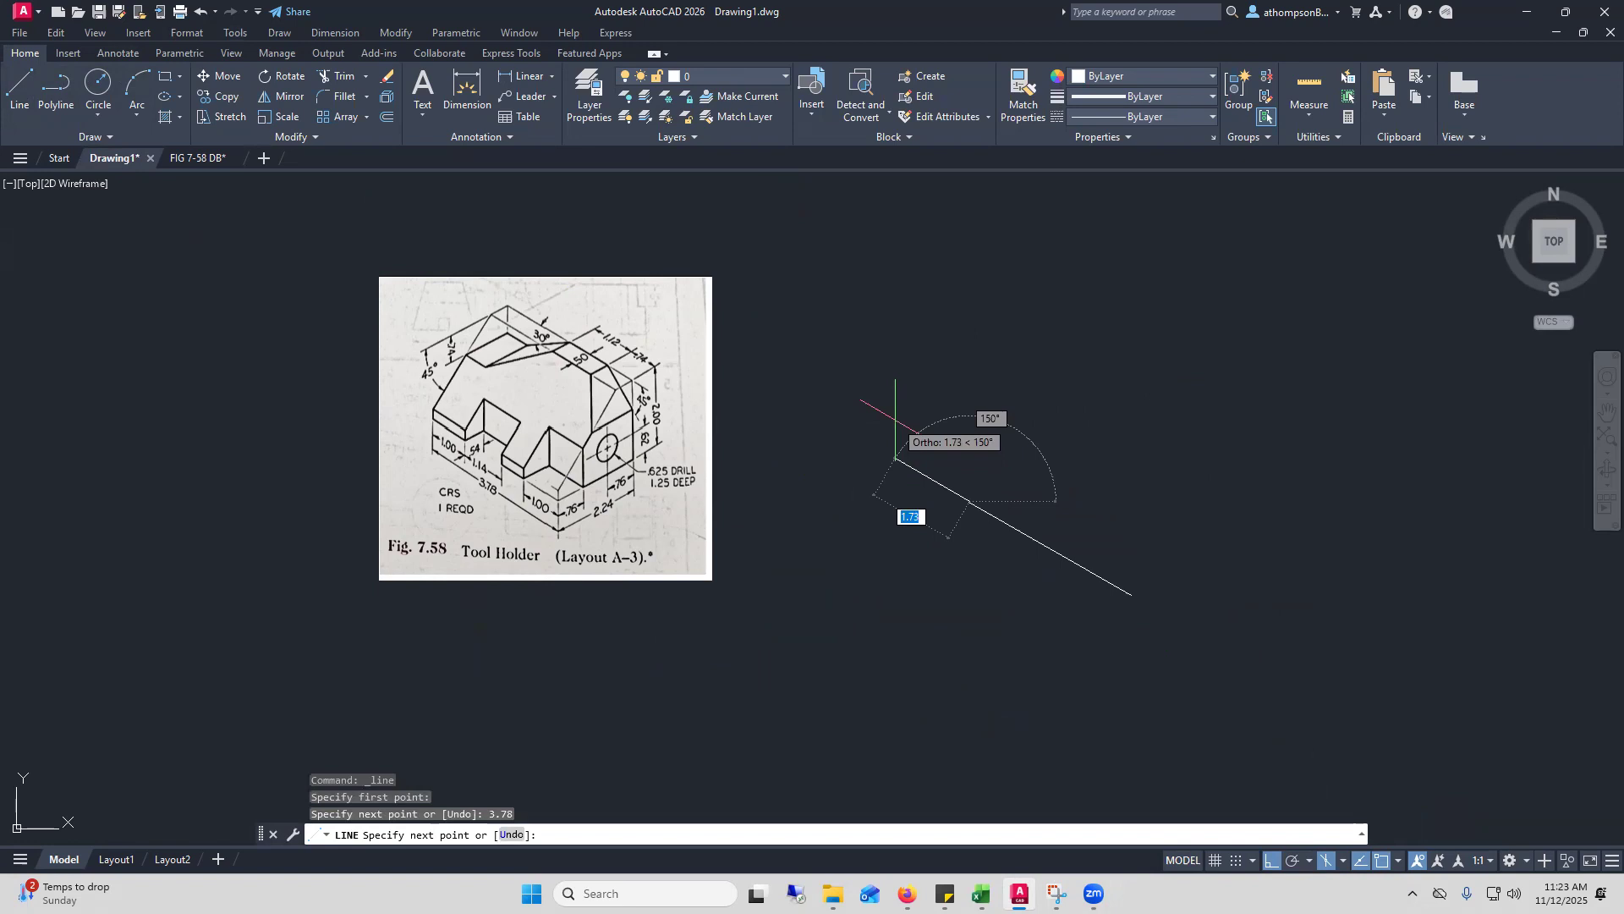
key("F5")
key("F5")
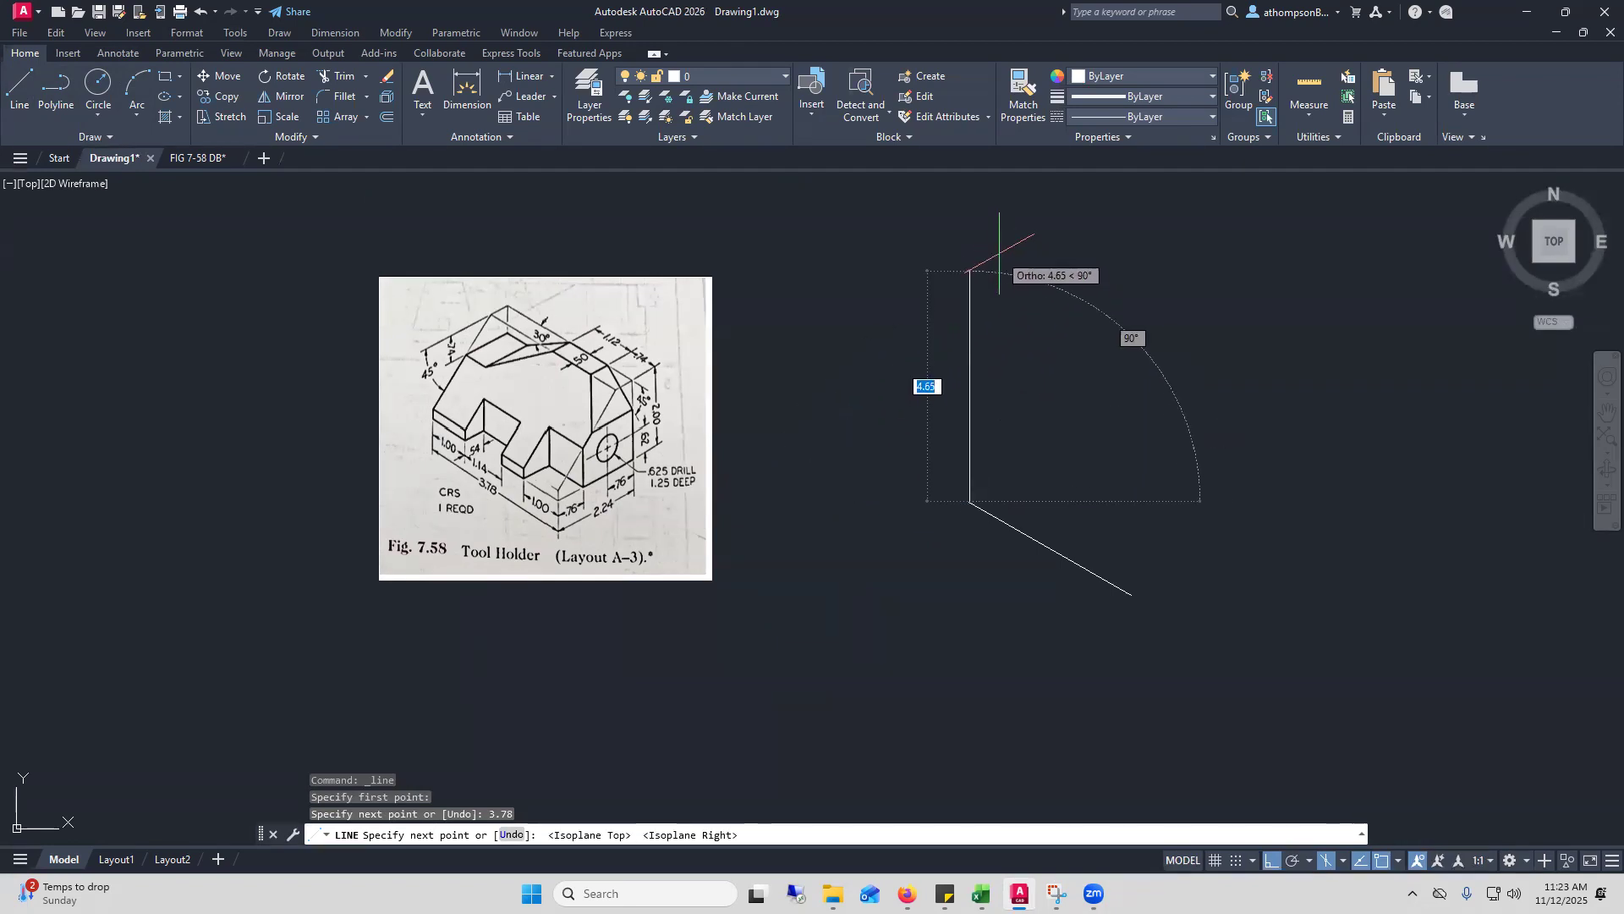
type("2")
key("Return")
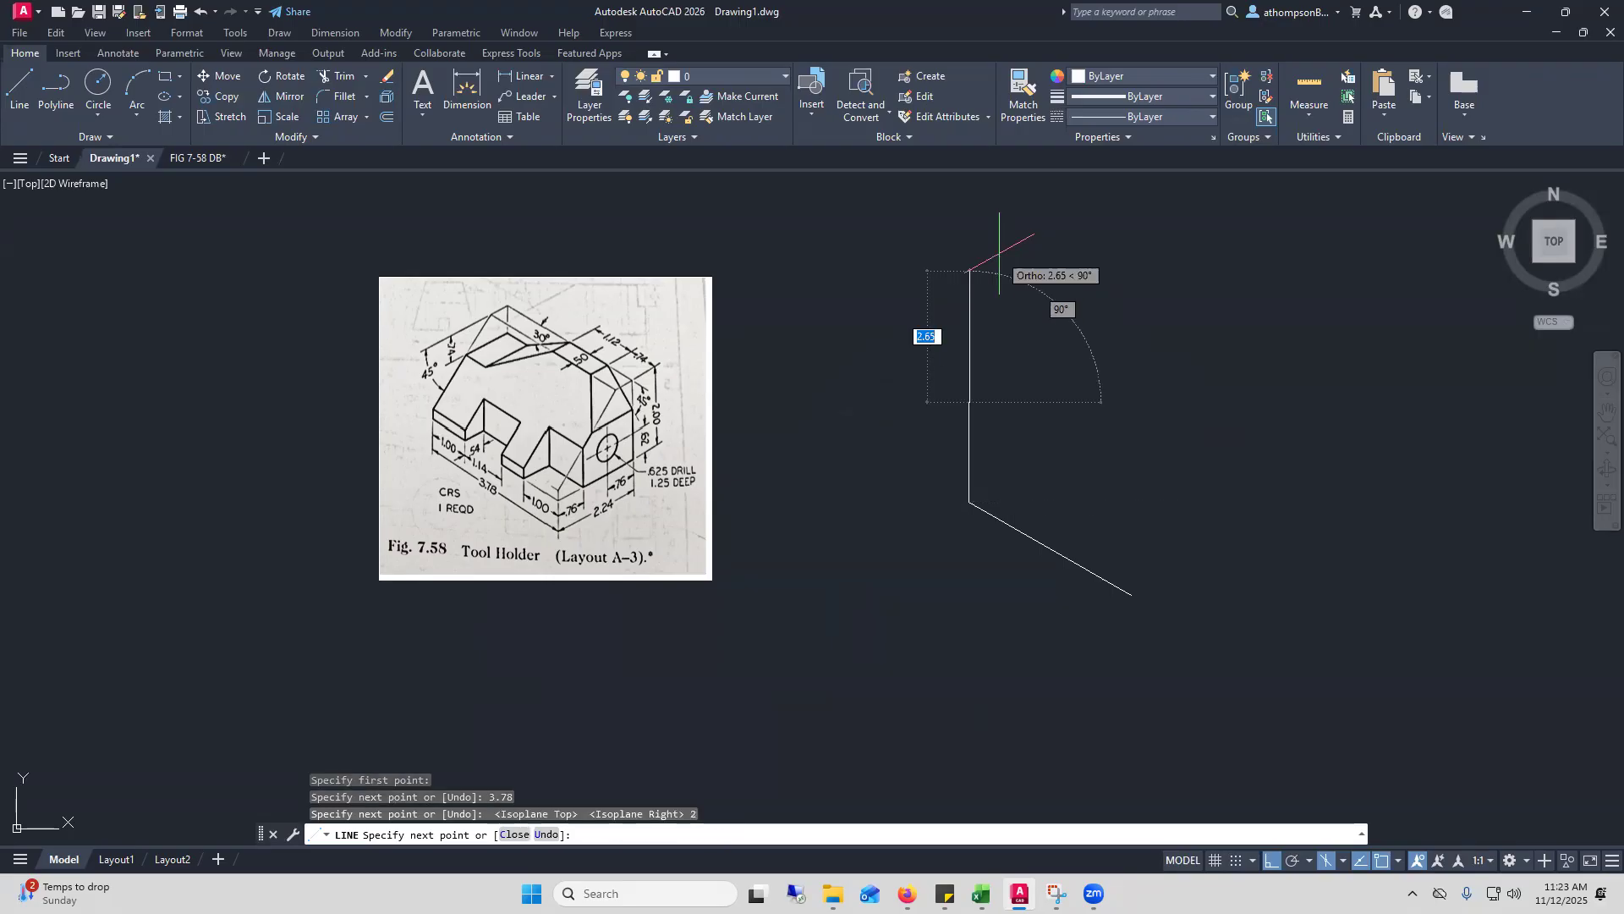
Complete the front-left face with a 3.78 top edge on the left isoplane and close the outline
key("F5")
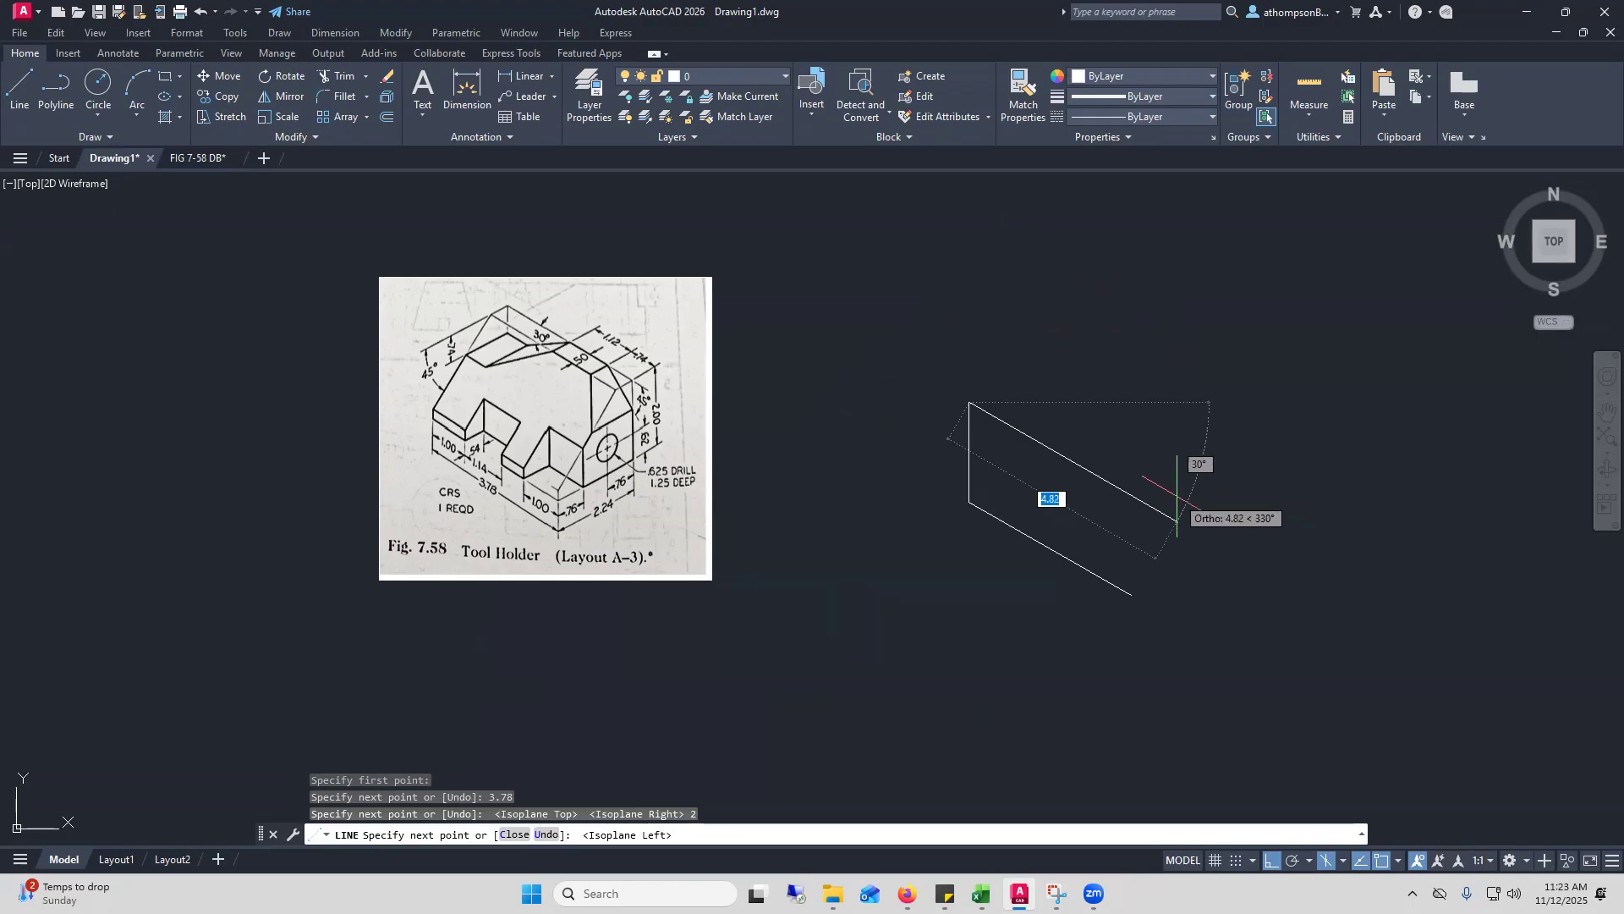
type("3.78")
key("Return")
right_click(1193, 442)
left_click(1227, 452)
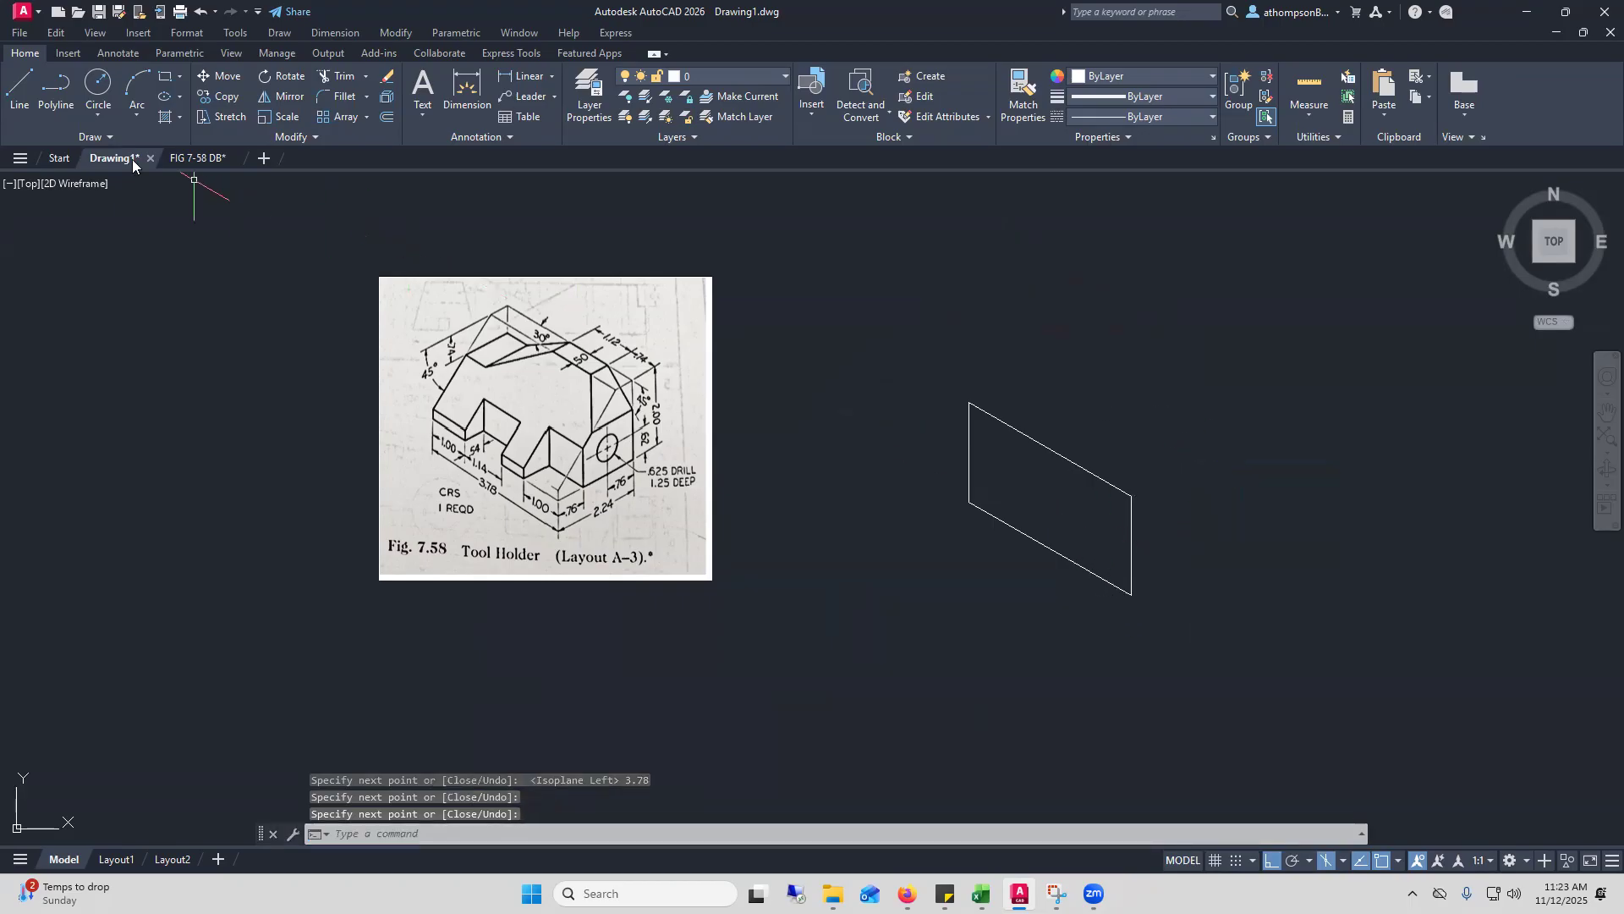
Draw the right face's bottom edge 2.24 long at 30° from the box's bottom front corner
left_click(19, 88)
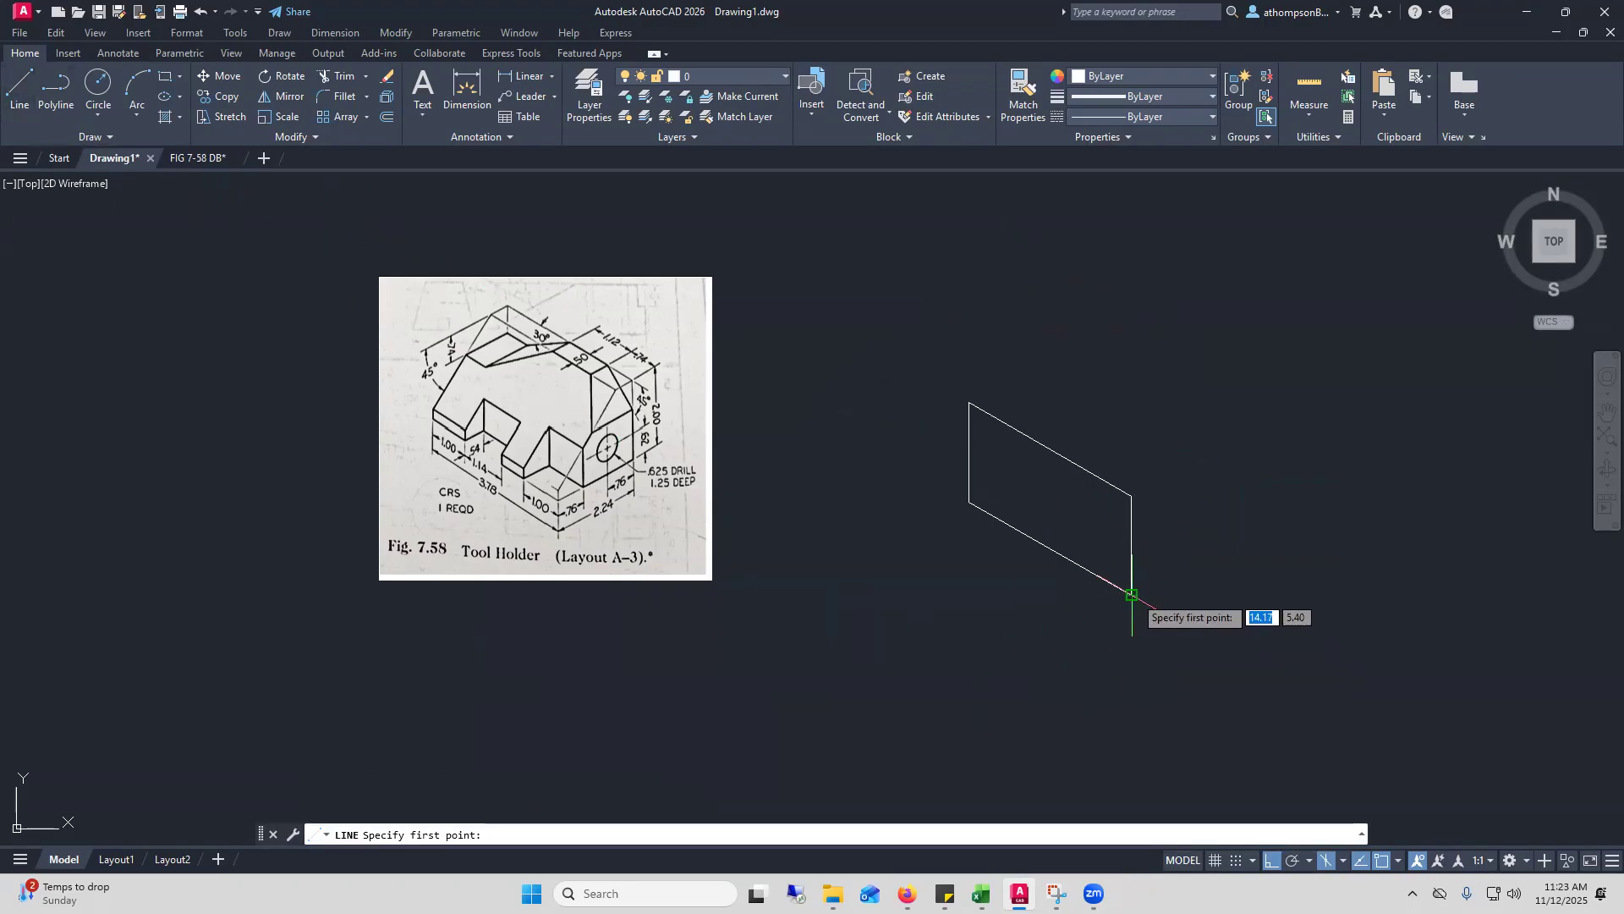
left_click(1132, 594)
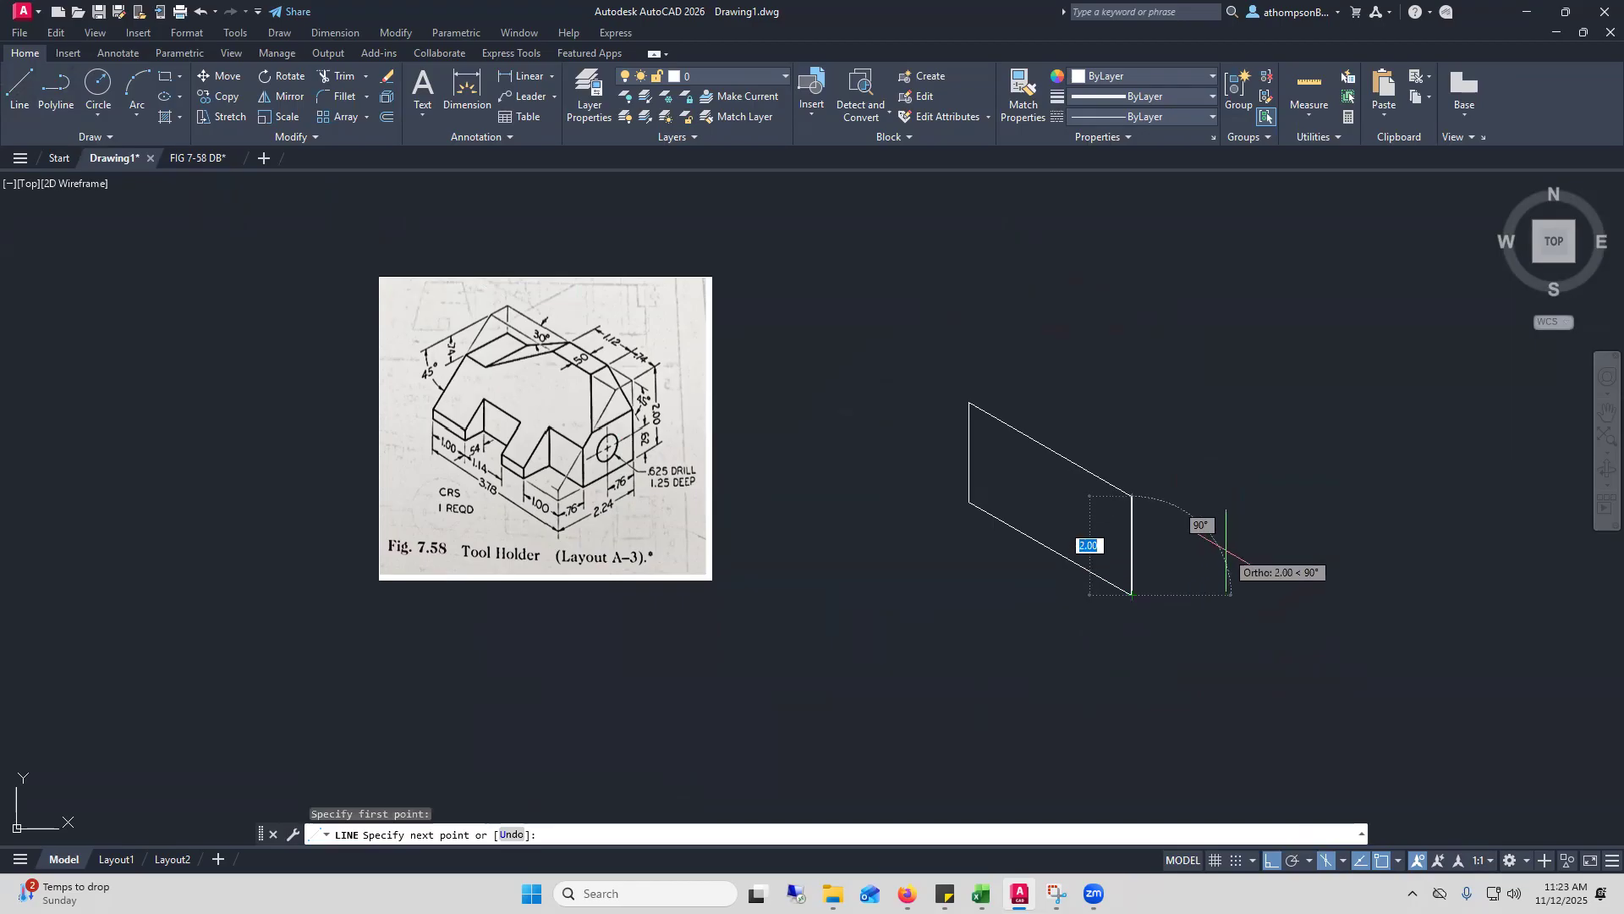
key("F5")
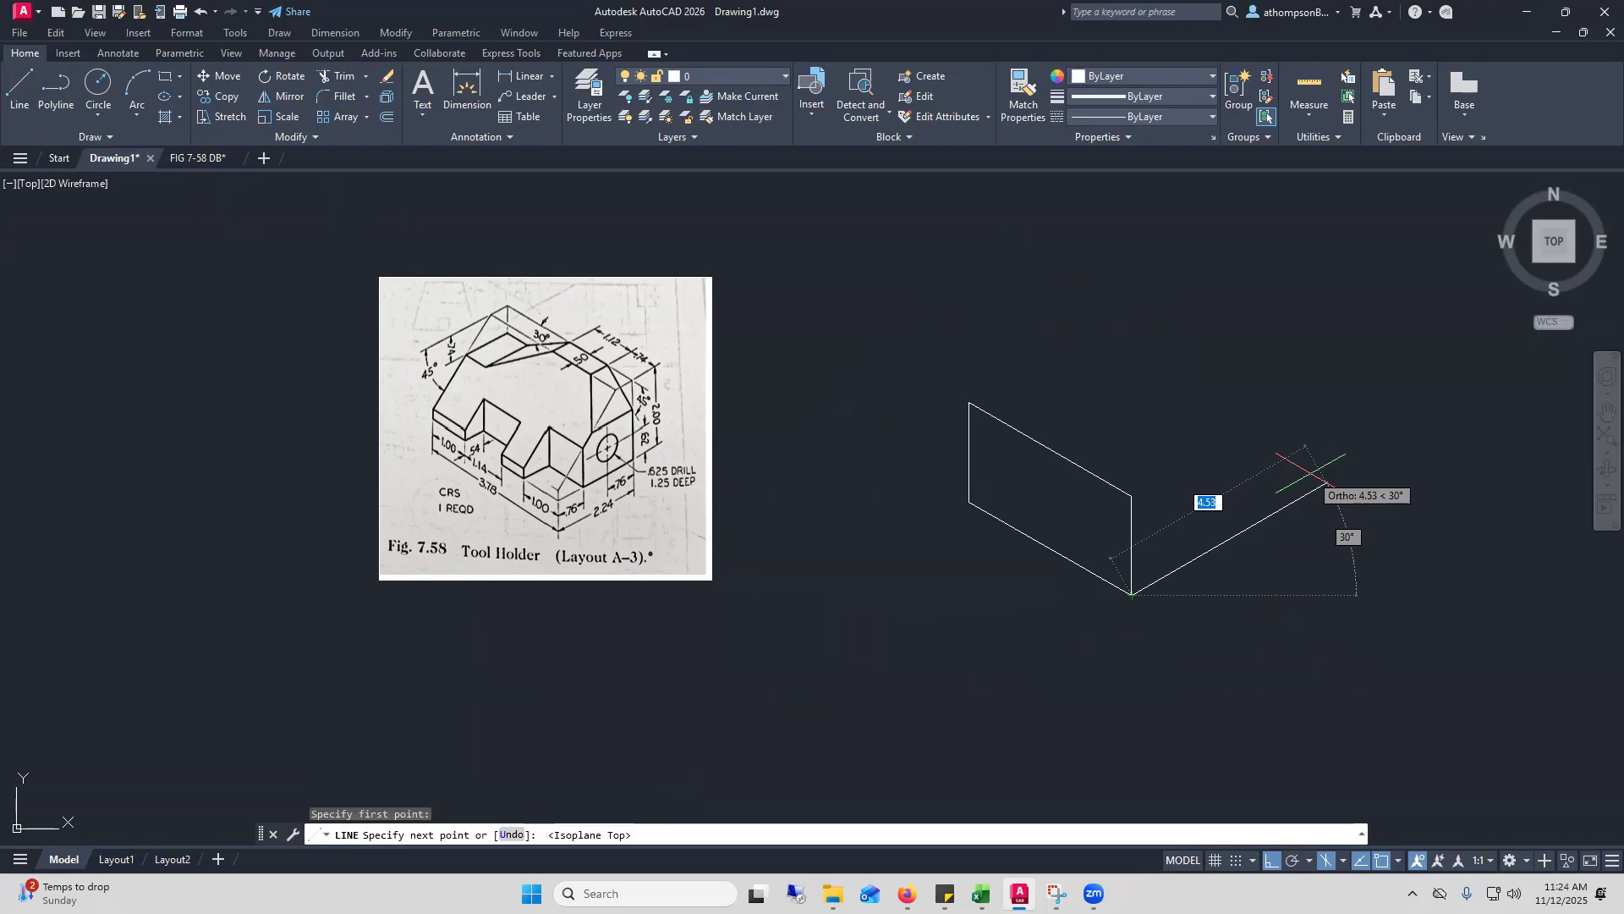
type("2")
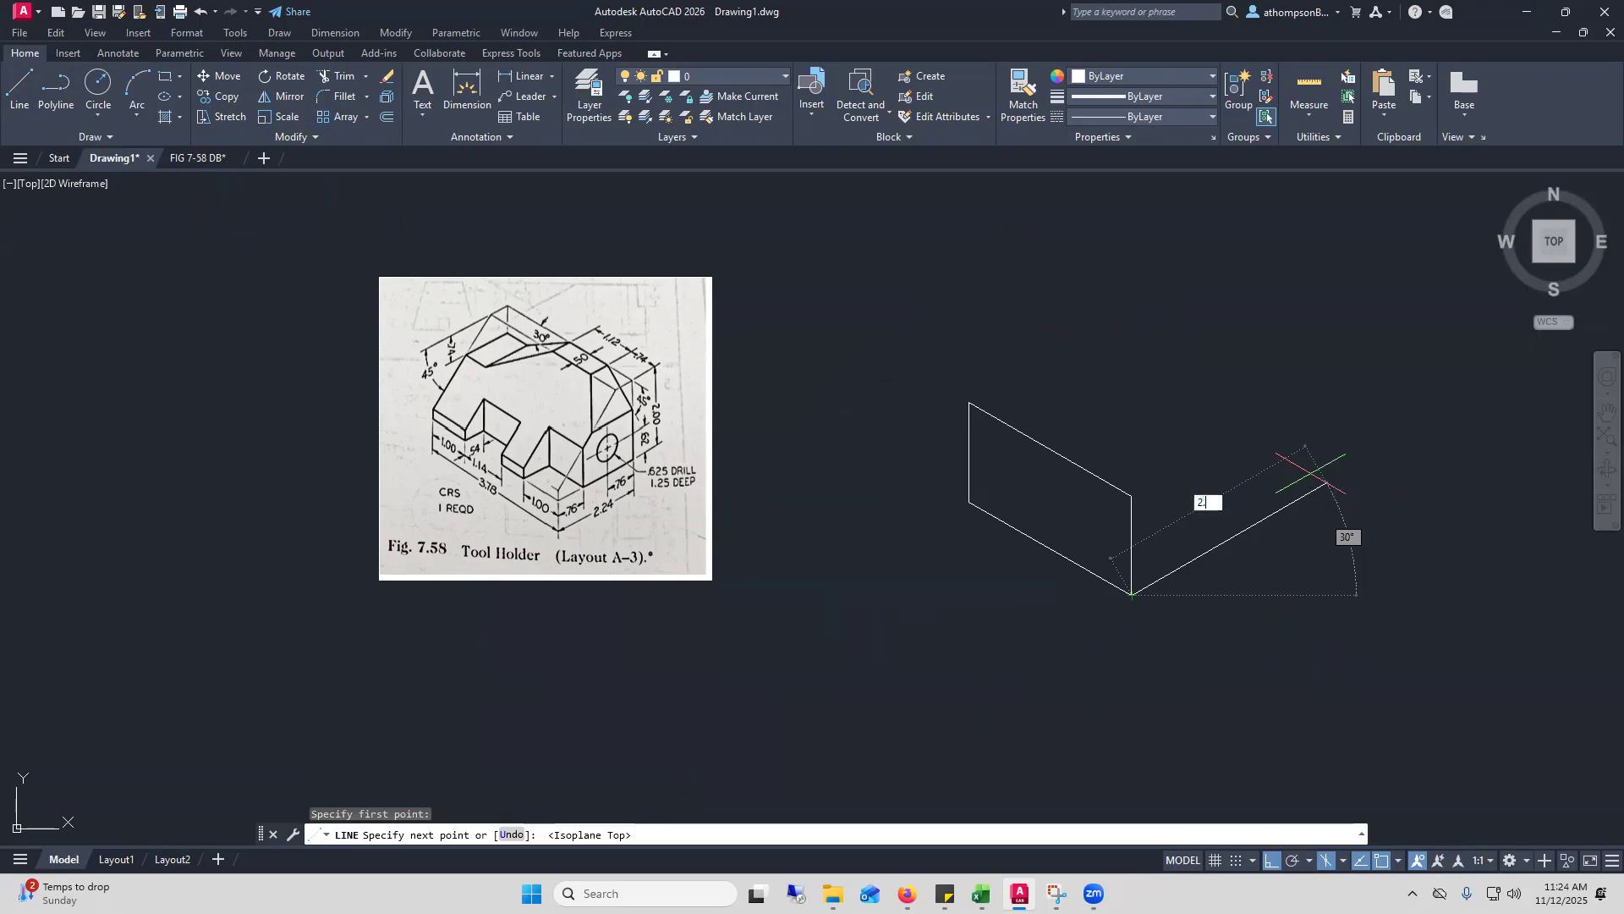
type(".24")
key("Return")
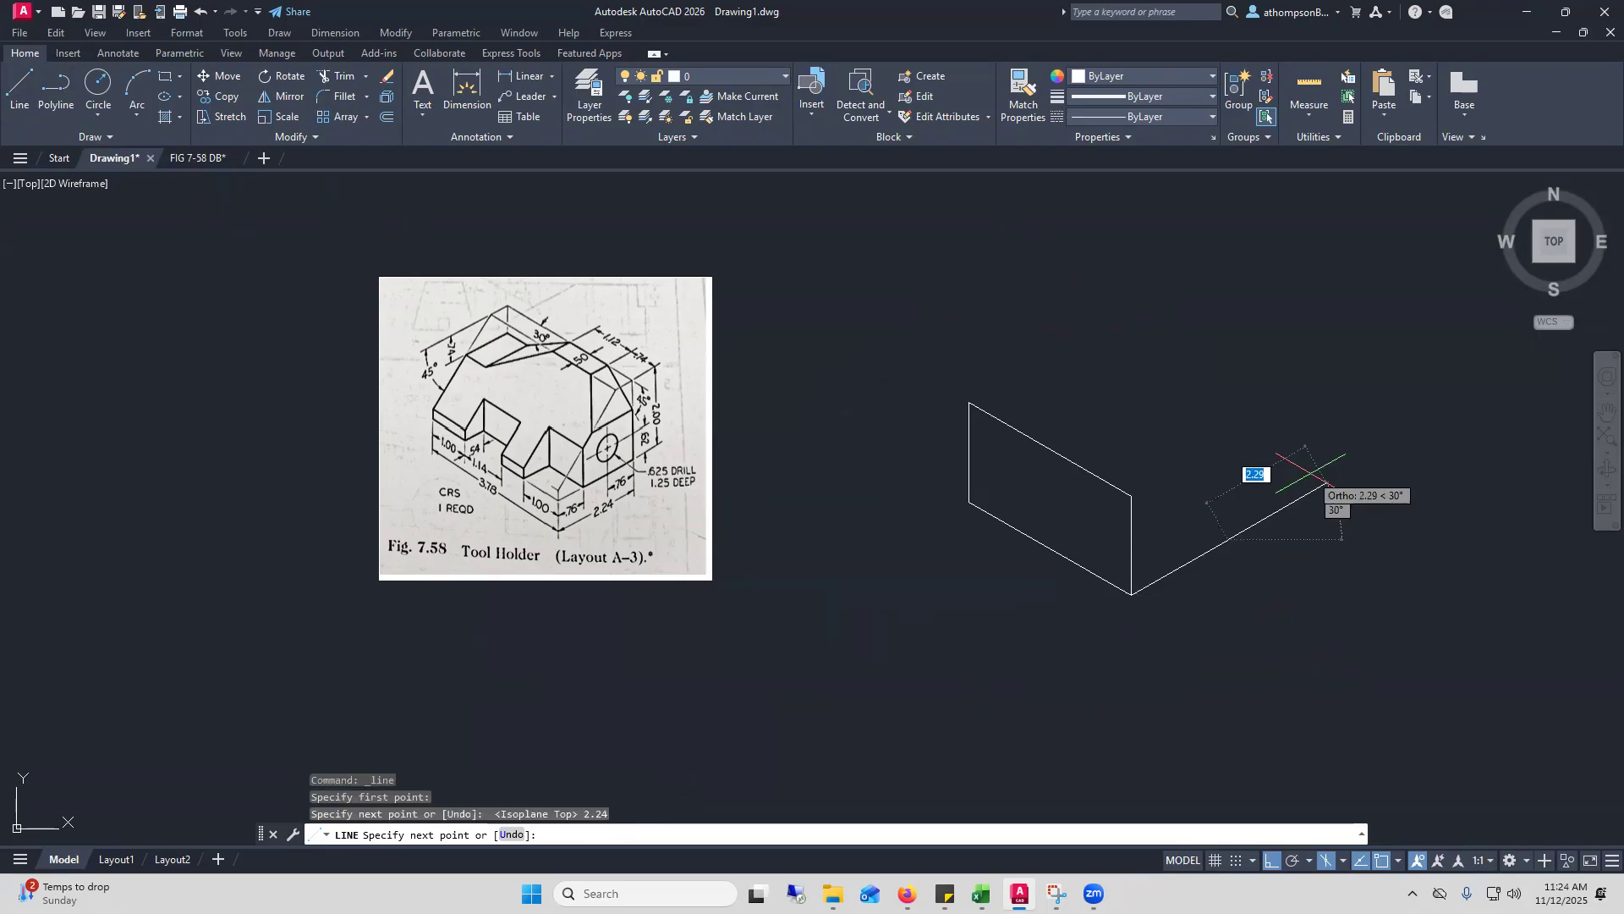
Add the right face's 2-unit vertical back edge on the right isoplane and close the line back to the front edge
key("F5")
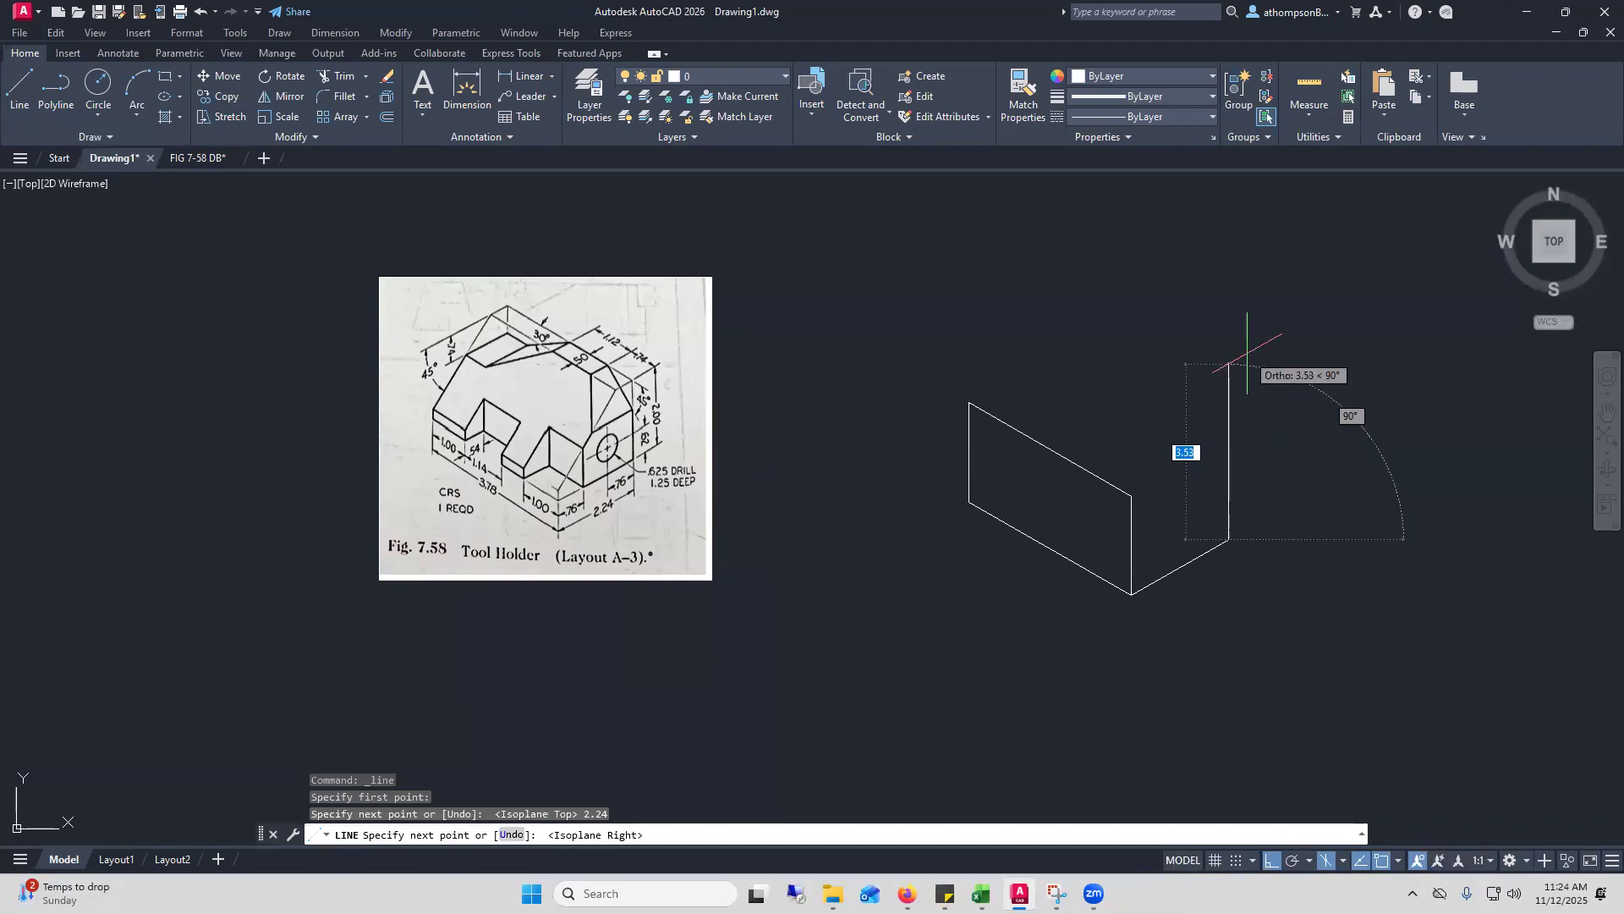
type("2")
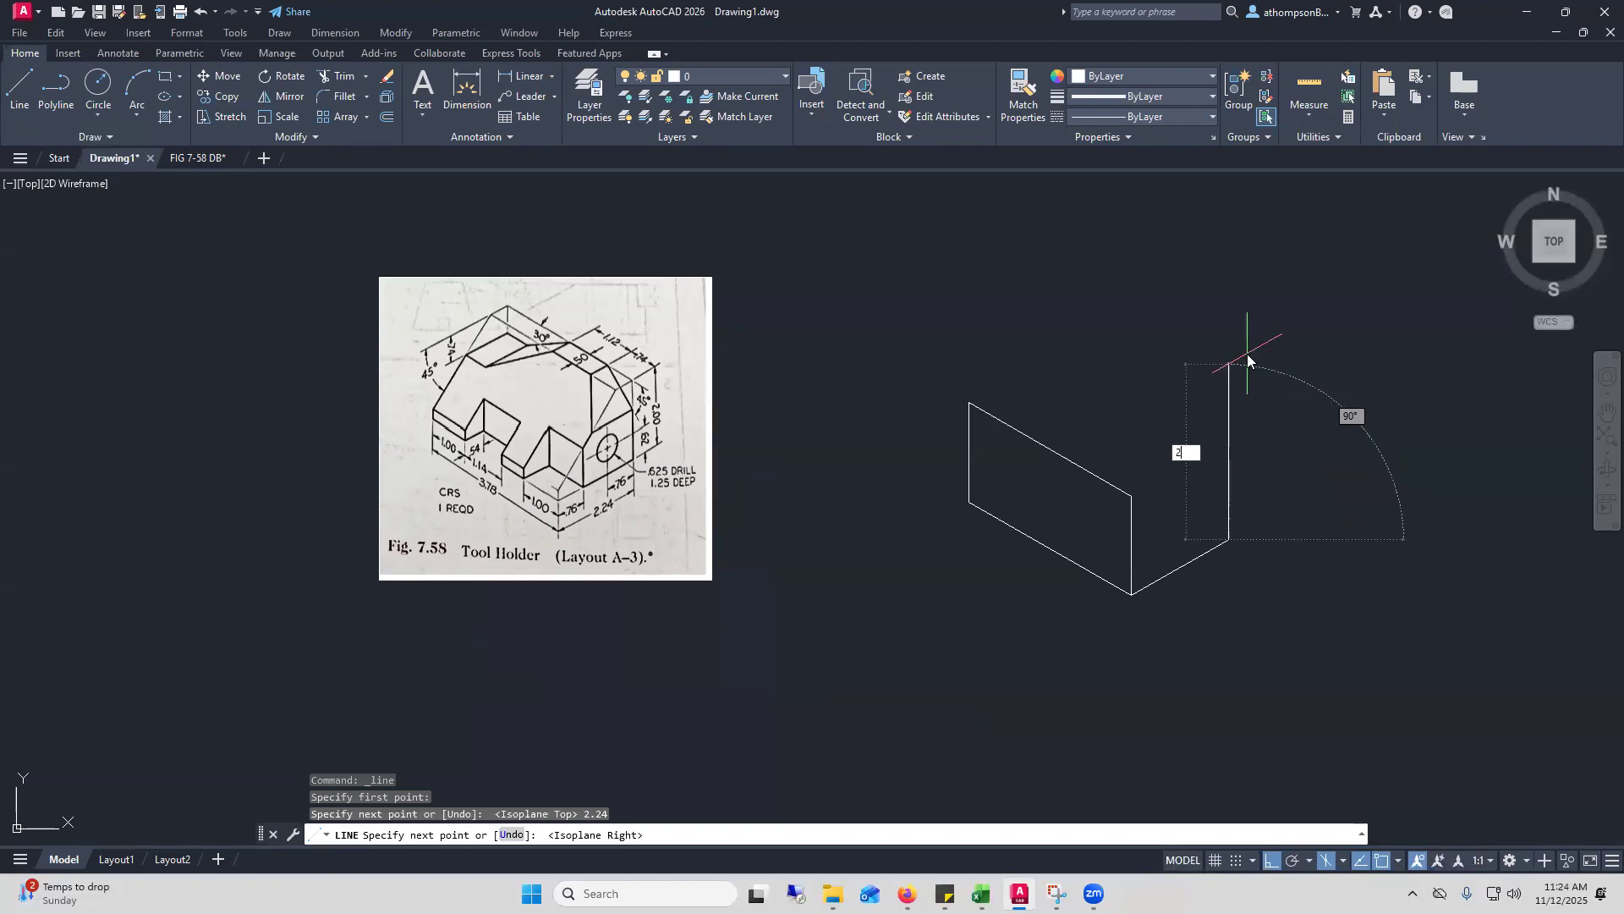
key("Return")
right_click(1285, 355)
left_click(1307, 365)
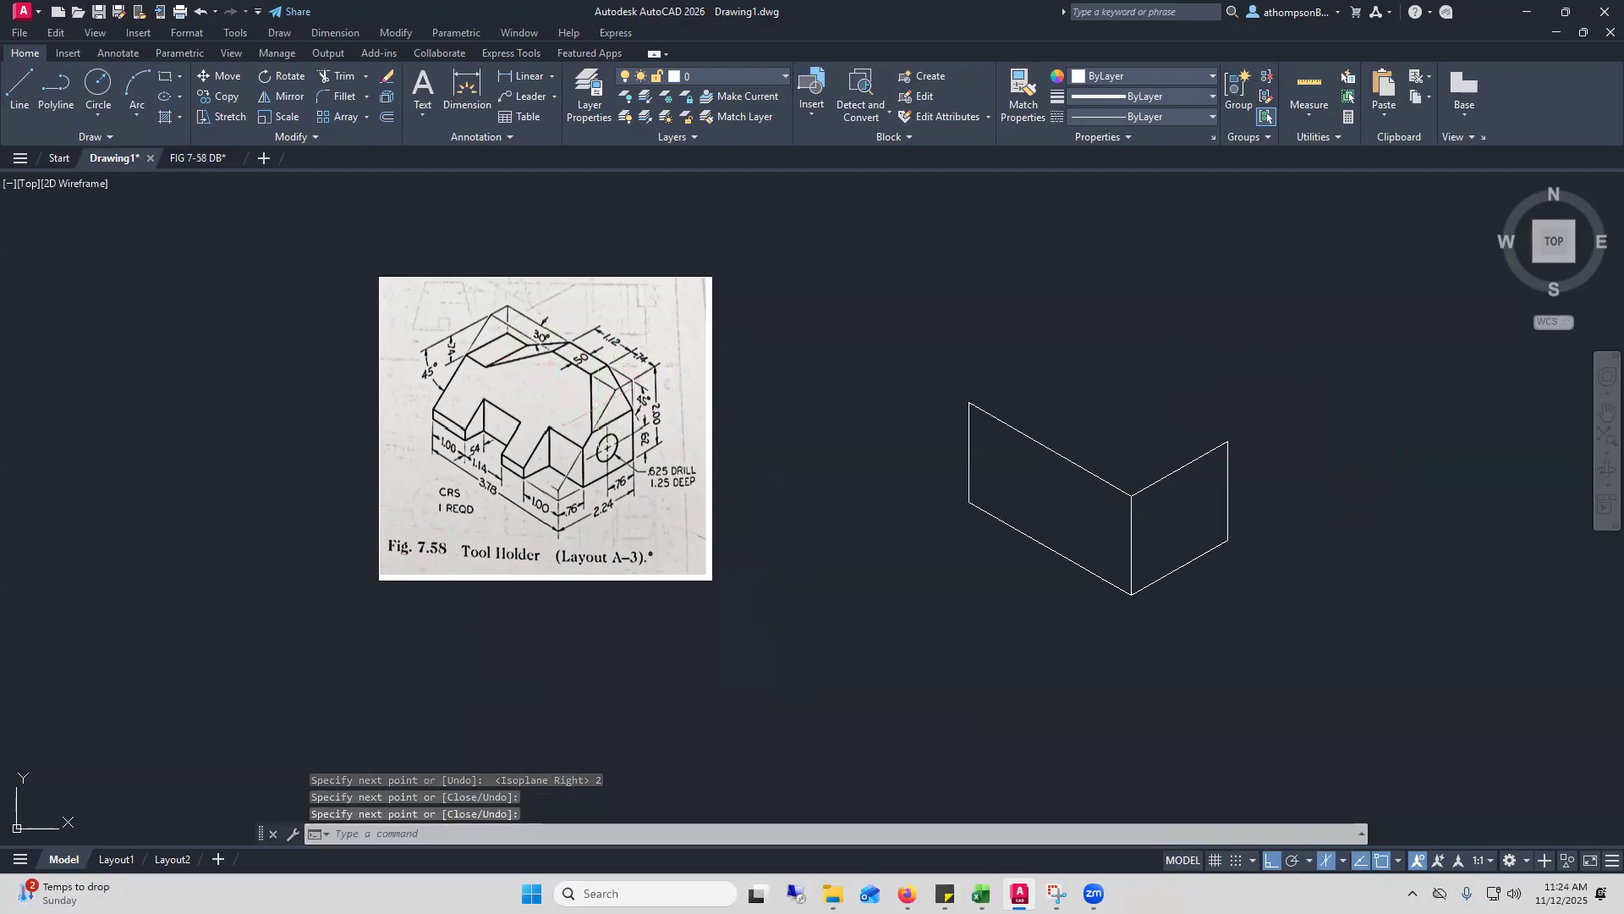
Complete the box's top face with a 2.24 line at 30° from the upper-left corner, joined to the right face's upper back corner
left_click(20, 93)
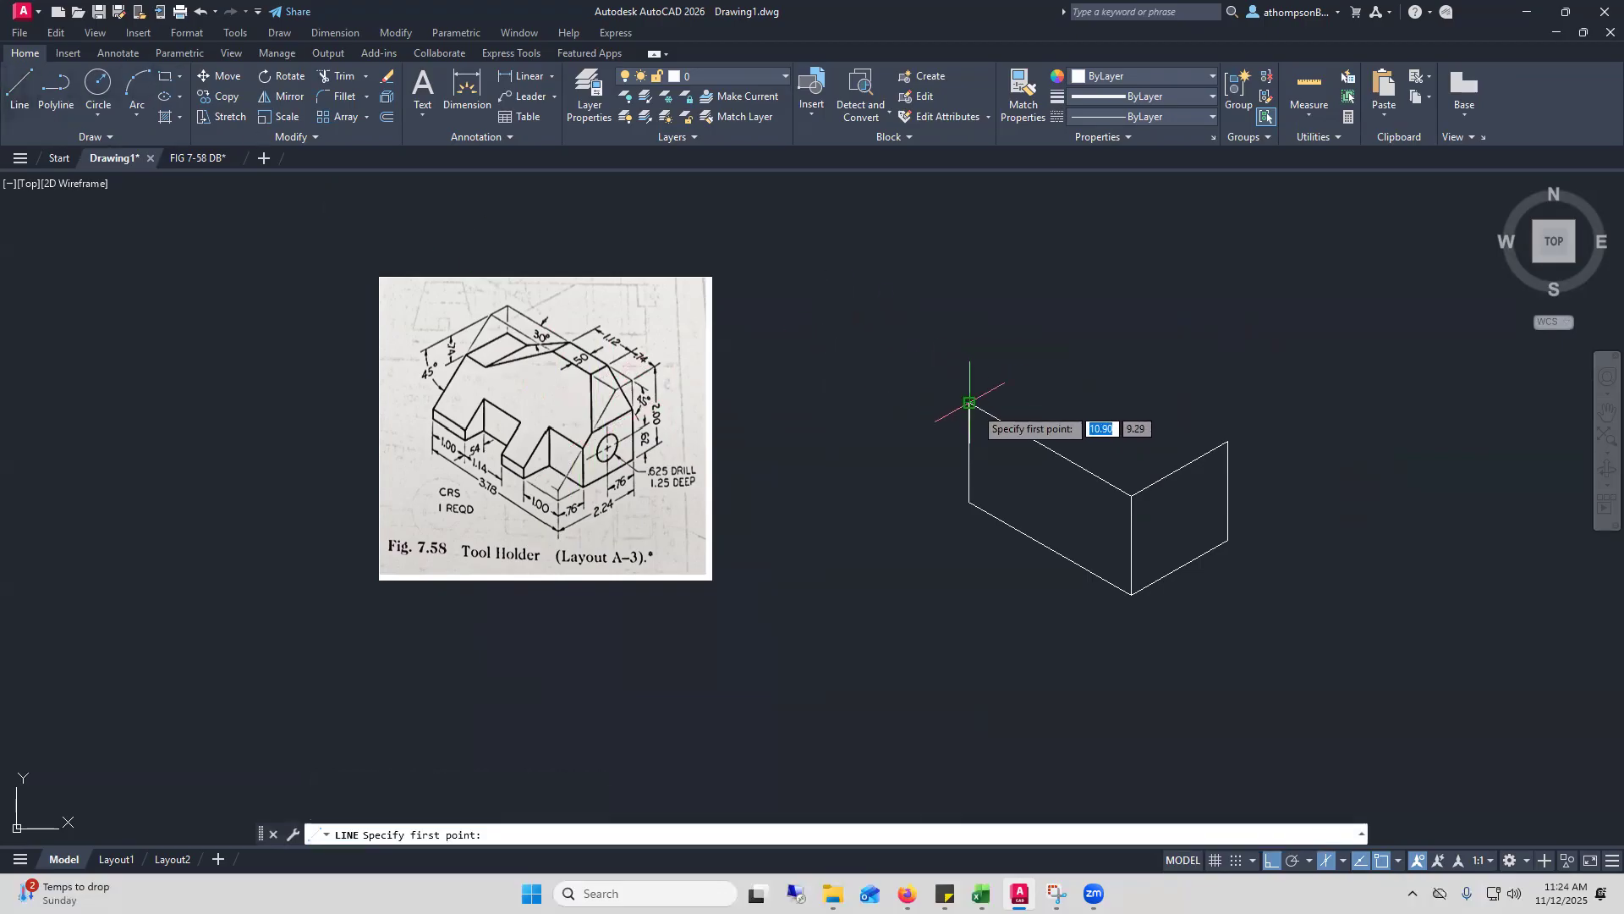
left_click(970, 404)
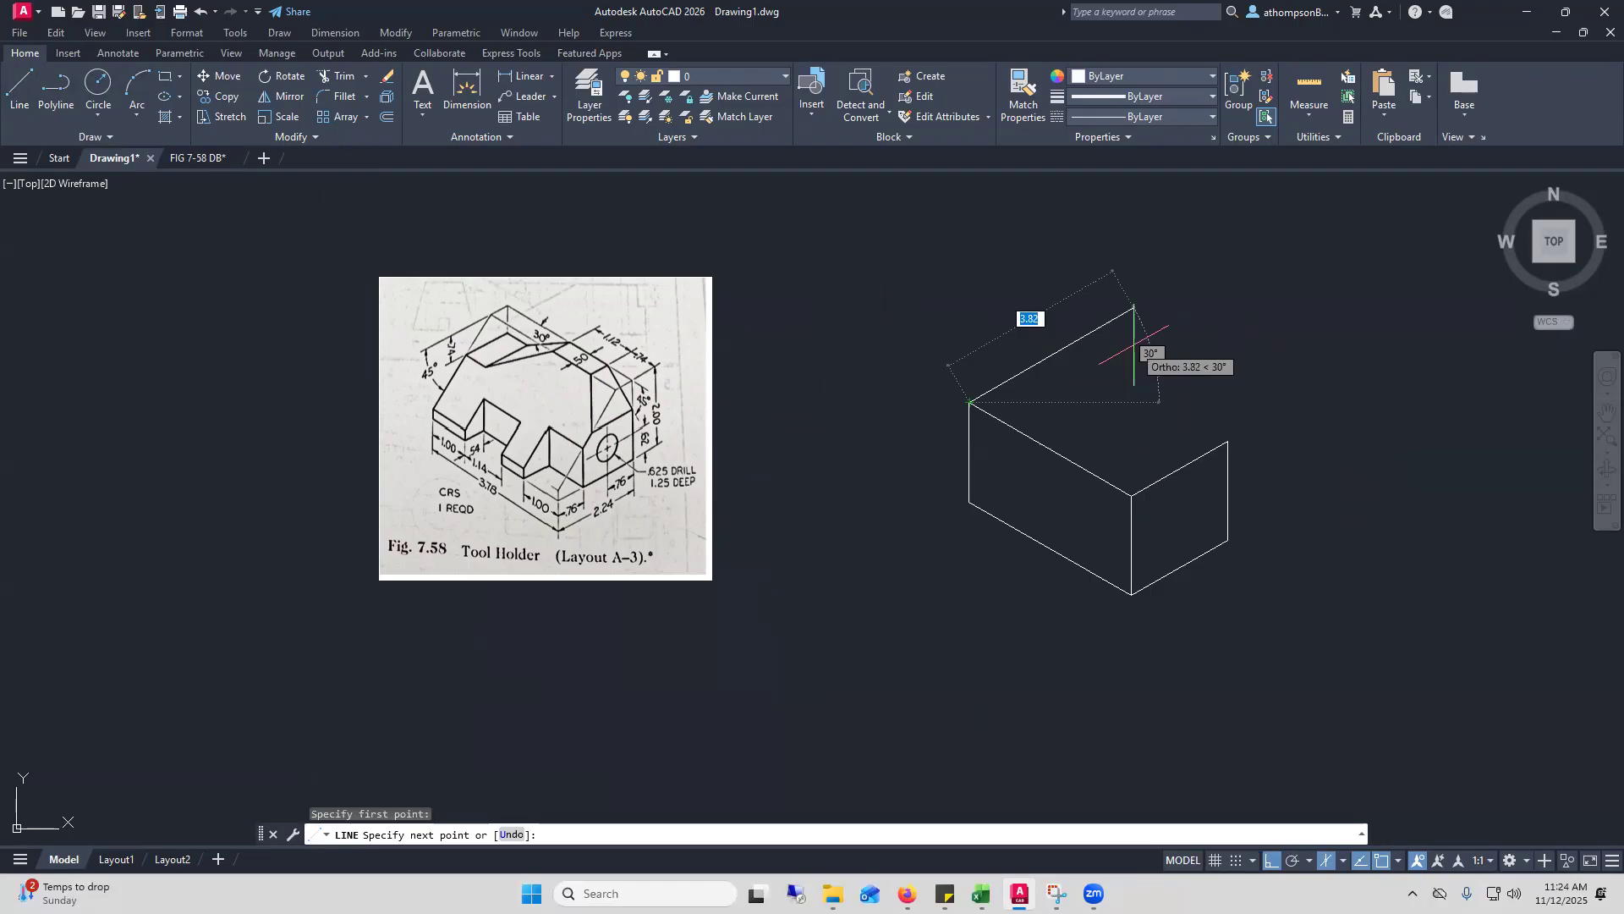
type("2")
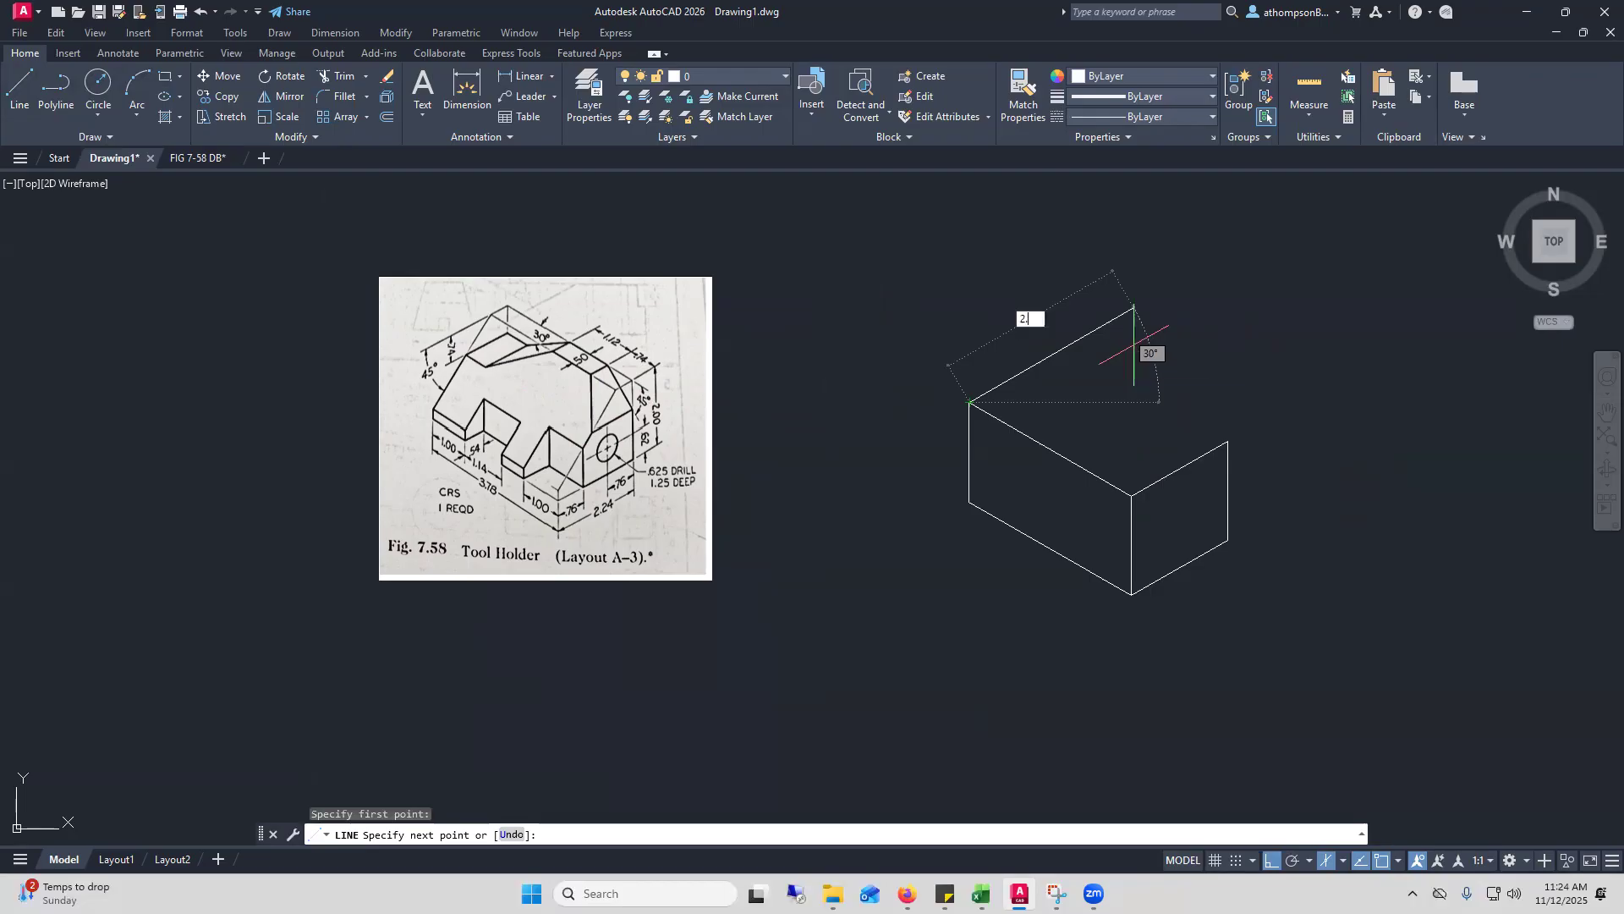
type(".24")
key("Return")
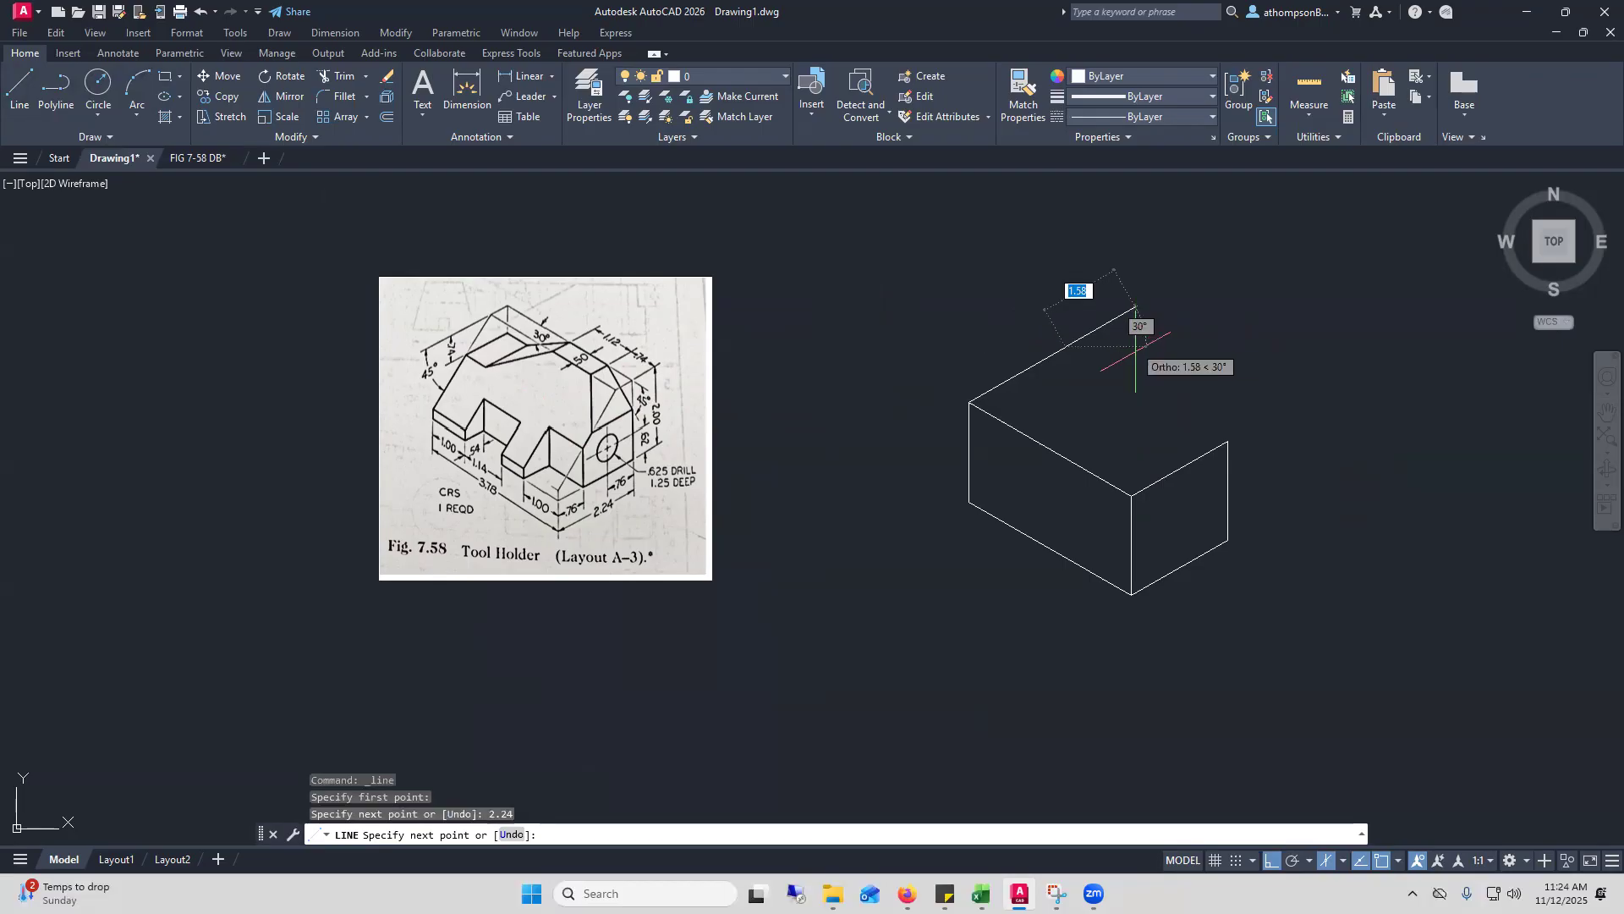
left_click(1228, 440)
right_click(1291, 364)
left_click(1321, 370)
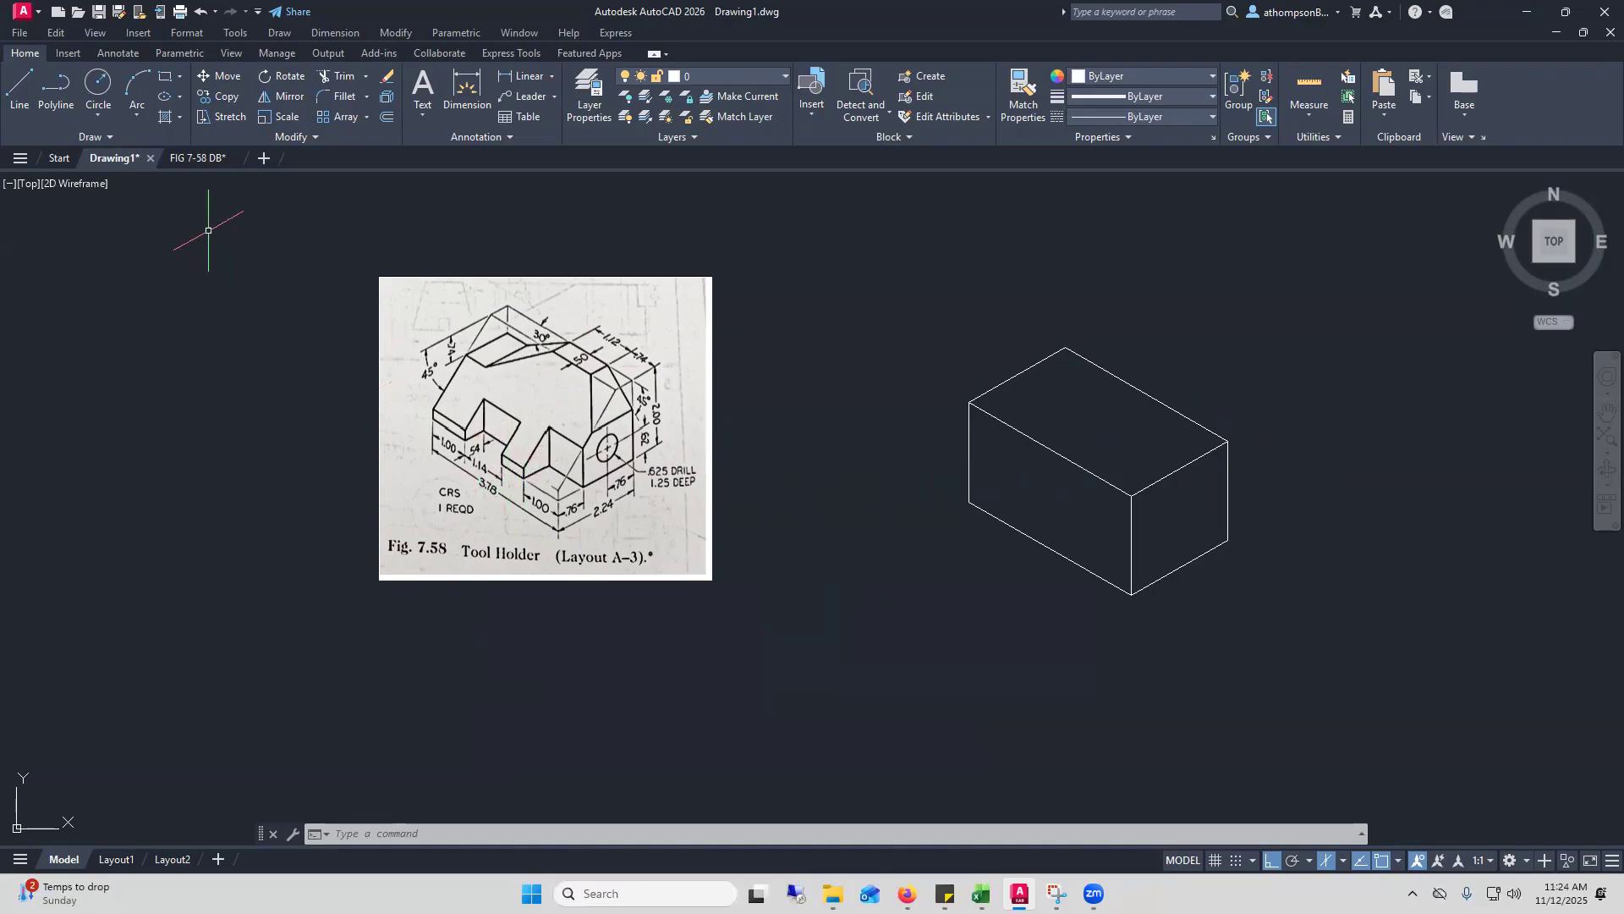
In the FIG 7-58 DB drawing, add a linear dimension to the short vertical edge below the side view's 45° slope
left_click(204, 158)
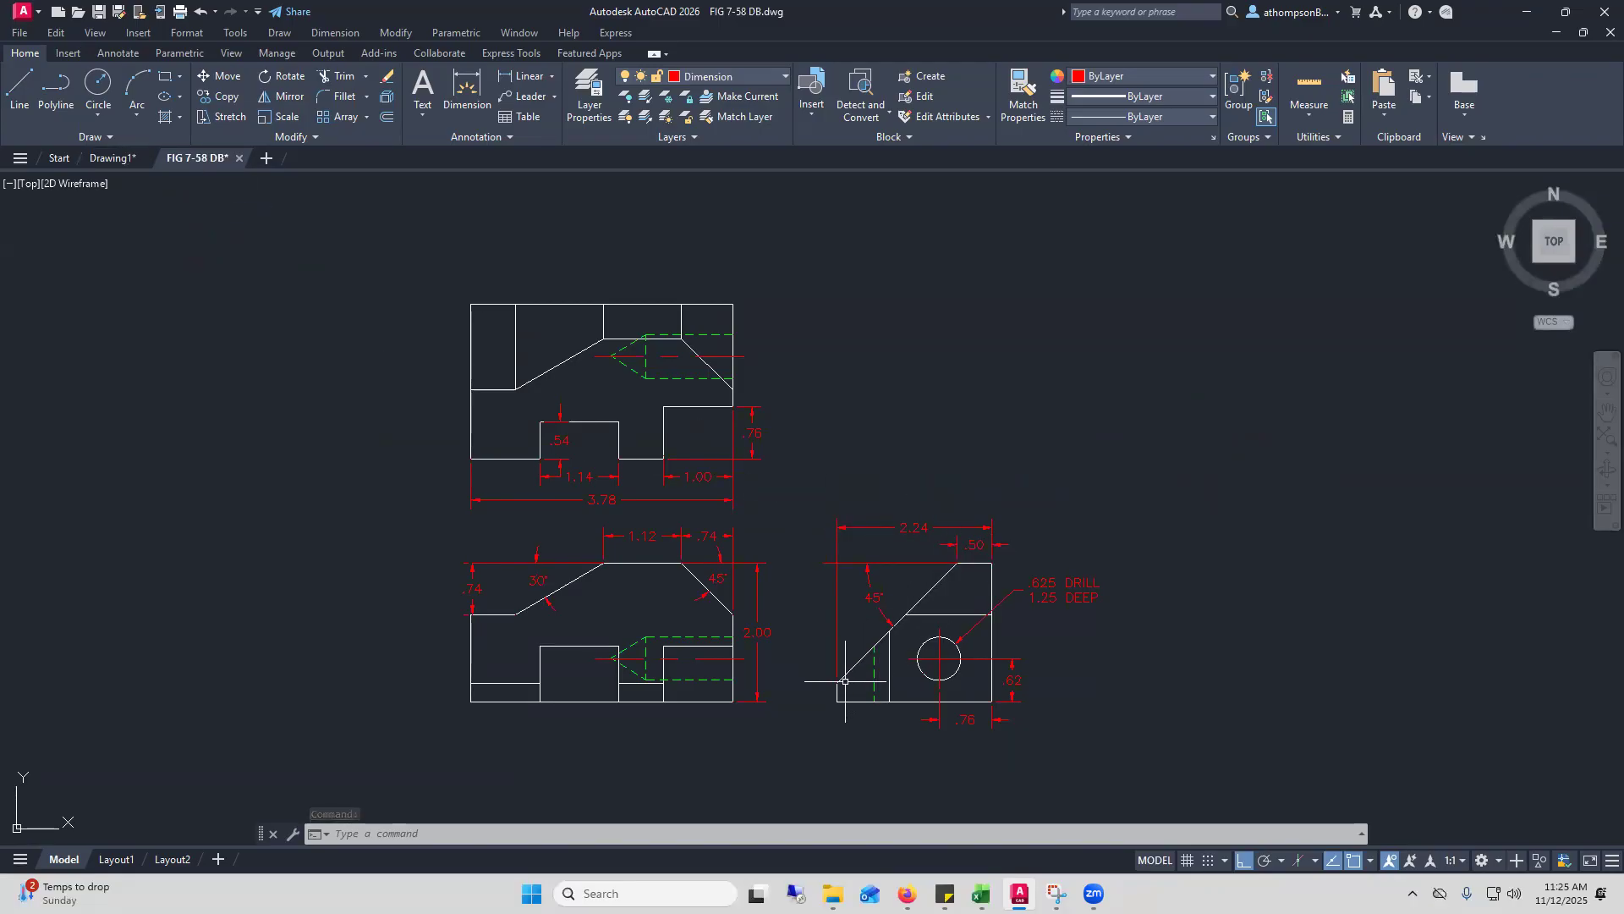
left_click(525, 75)
scroll(837, 702, "up", 4)
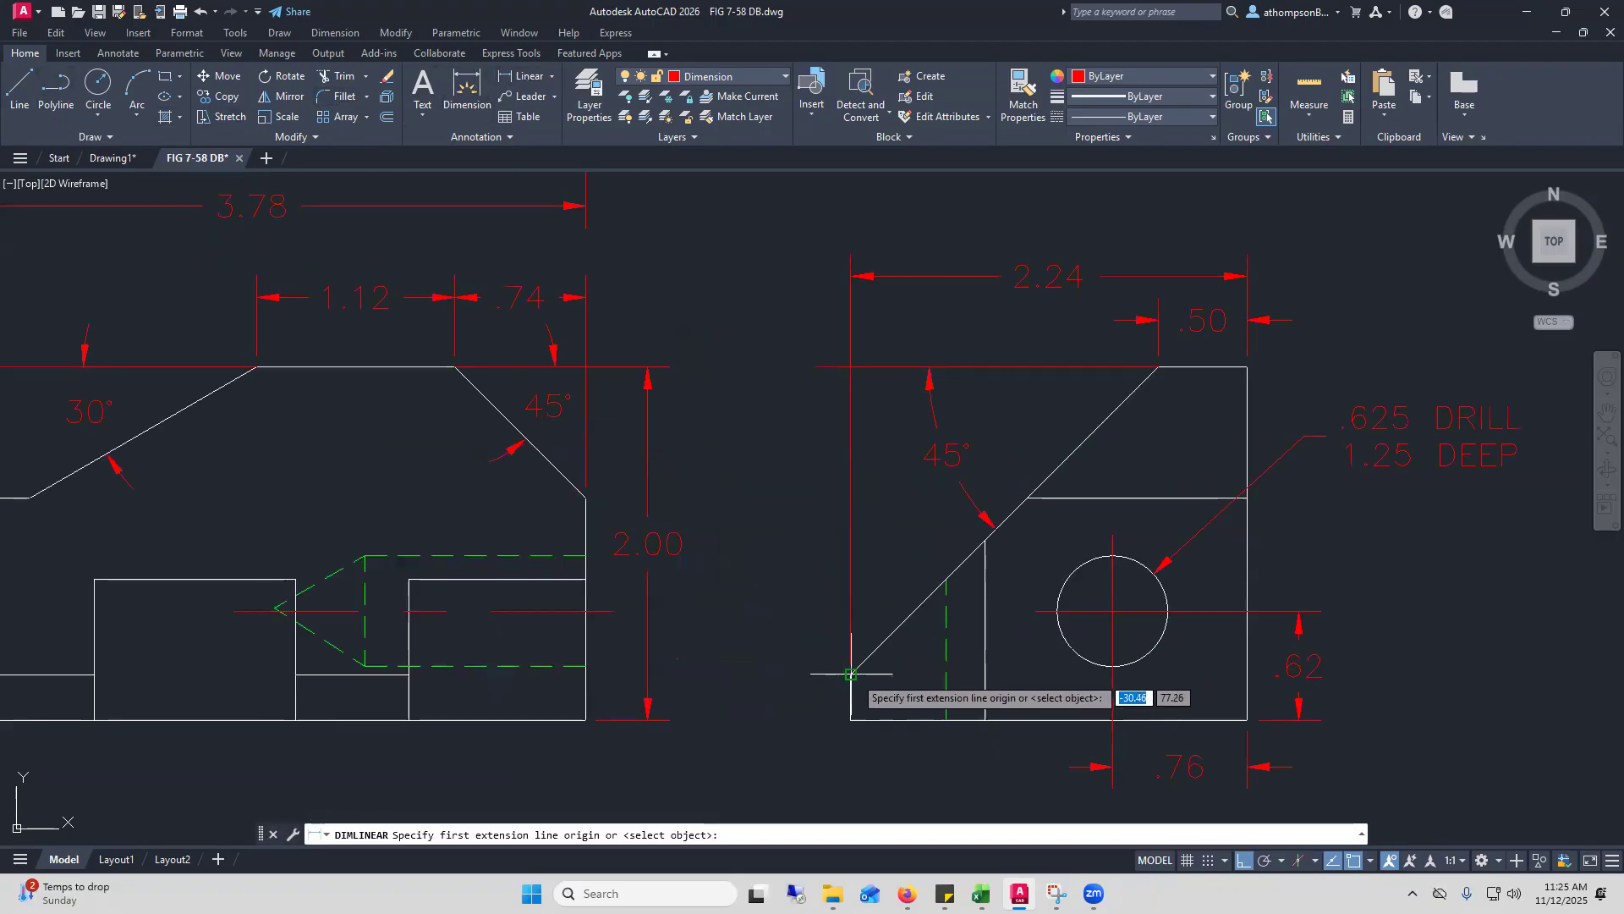
left_click(851, 675)
left_click(851, 720)
left_click(784, 690)
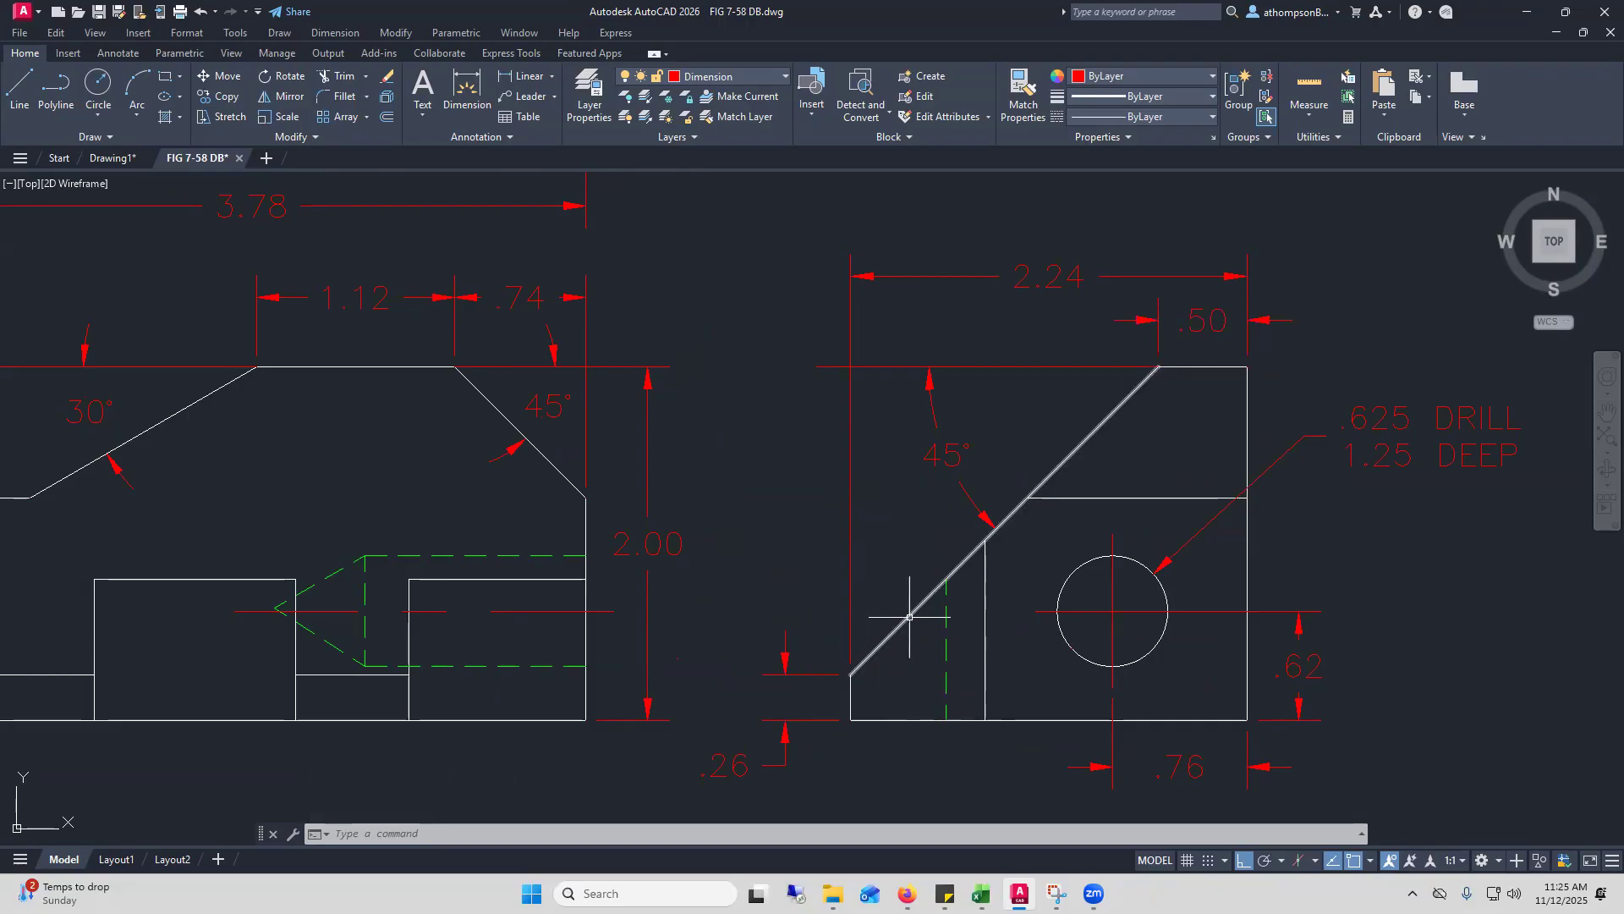
Back in Drawing1, draw a .5 line from the right face's upper back corner along its top edge toward the front
left_click(108, 158)
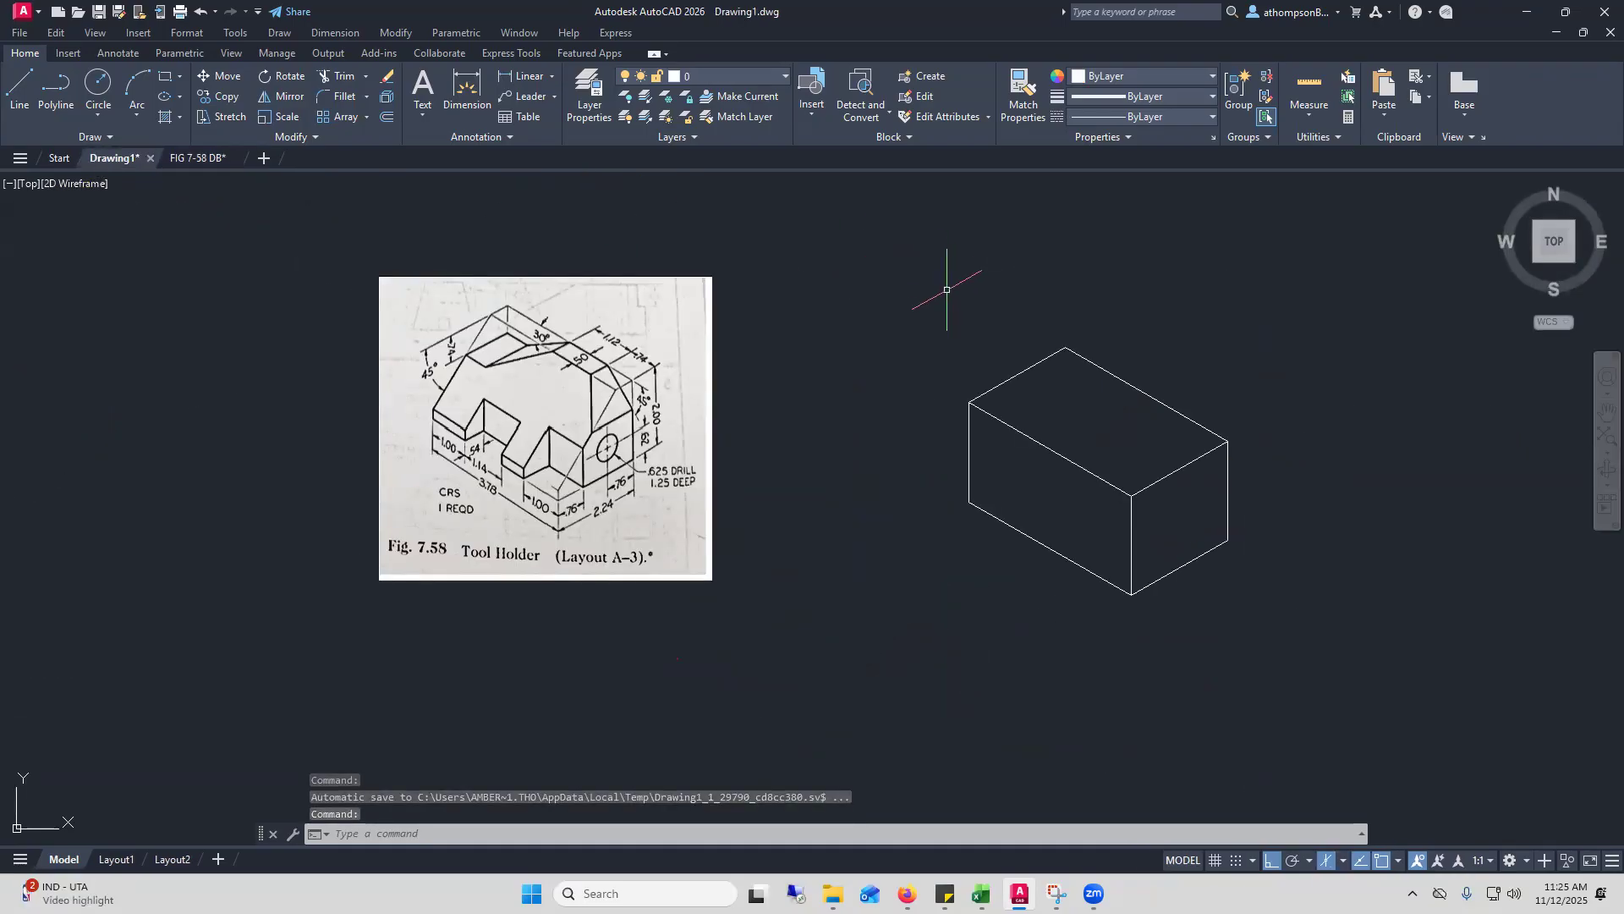
type("l")
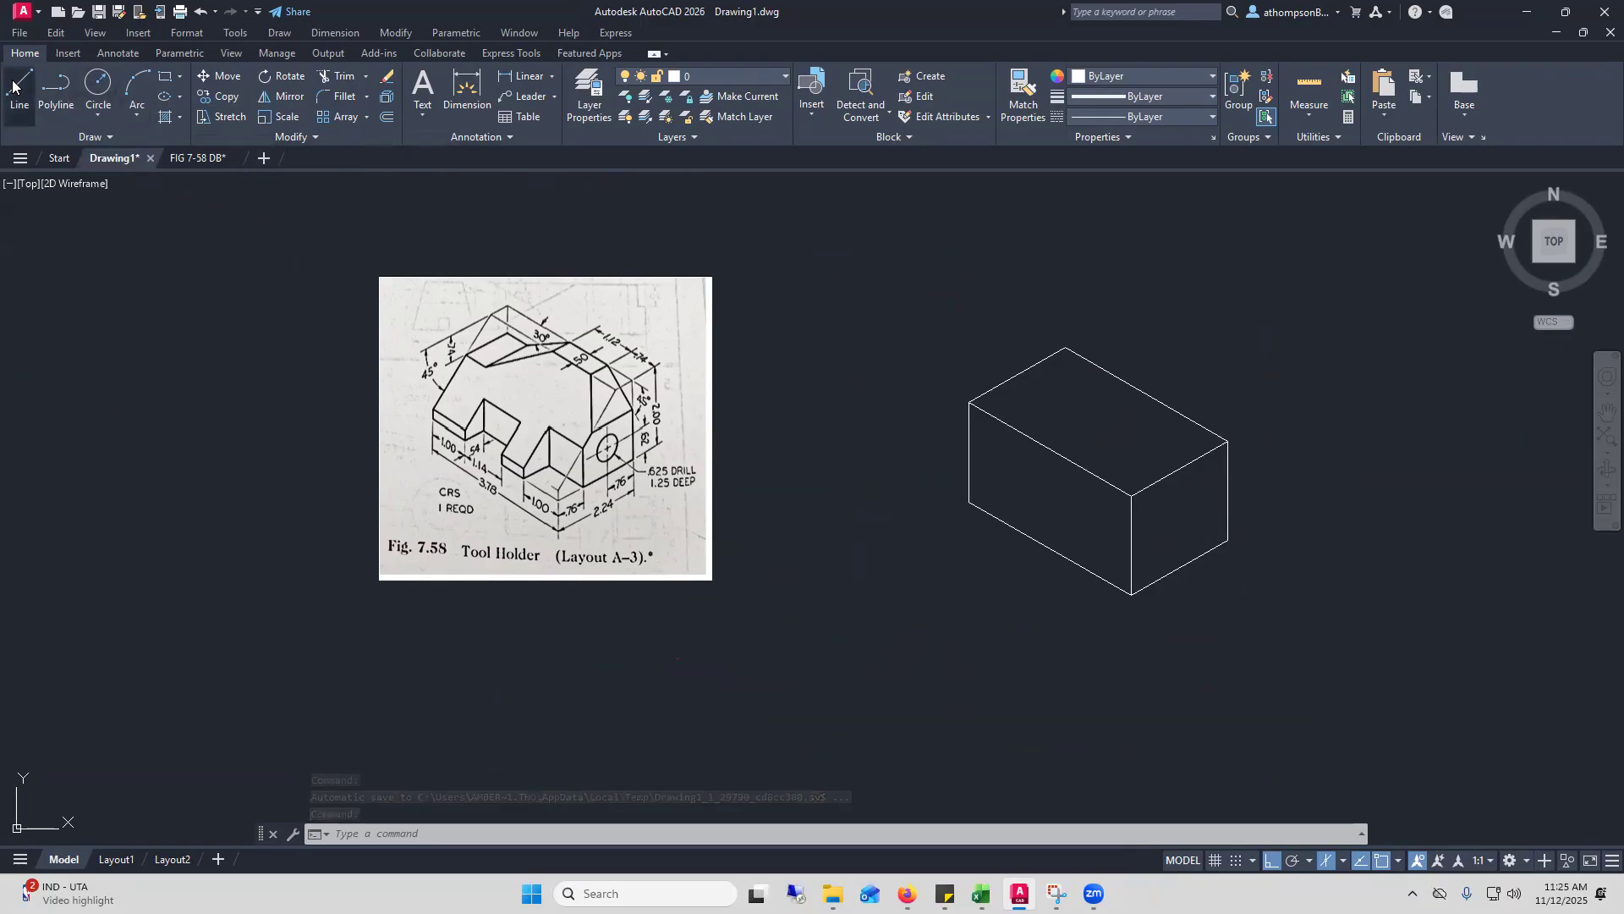
key("Return")
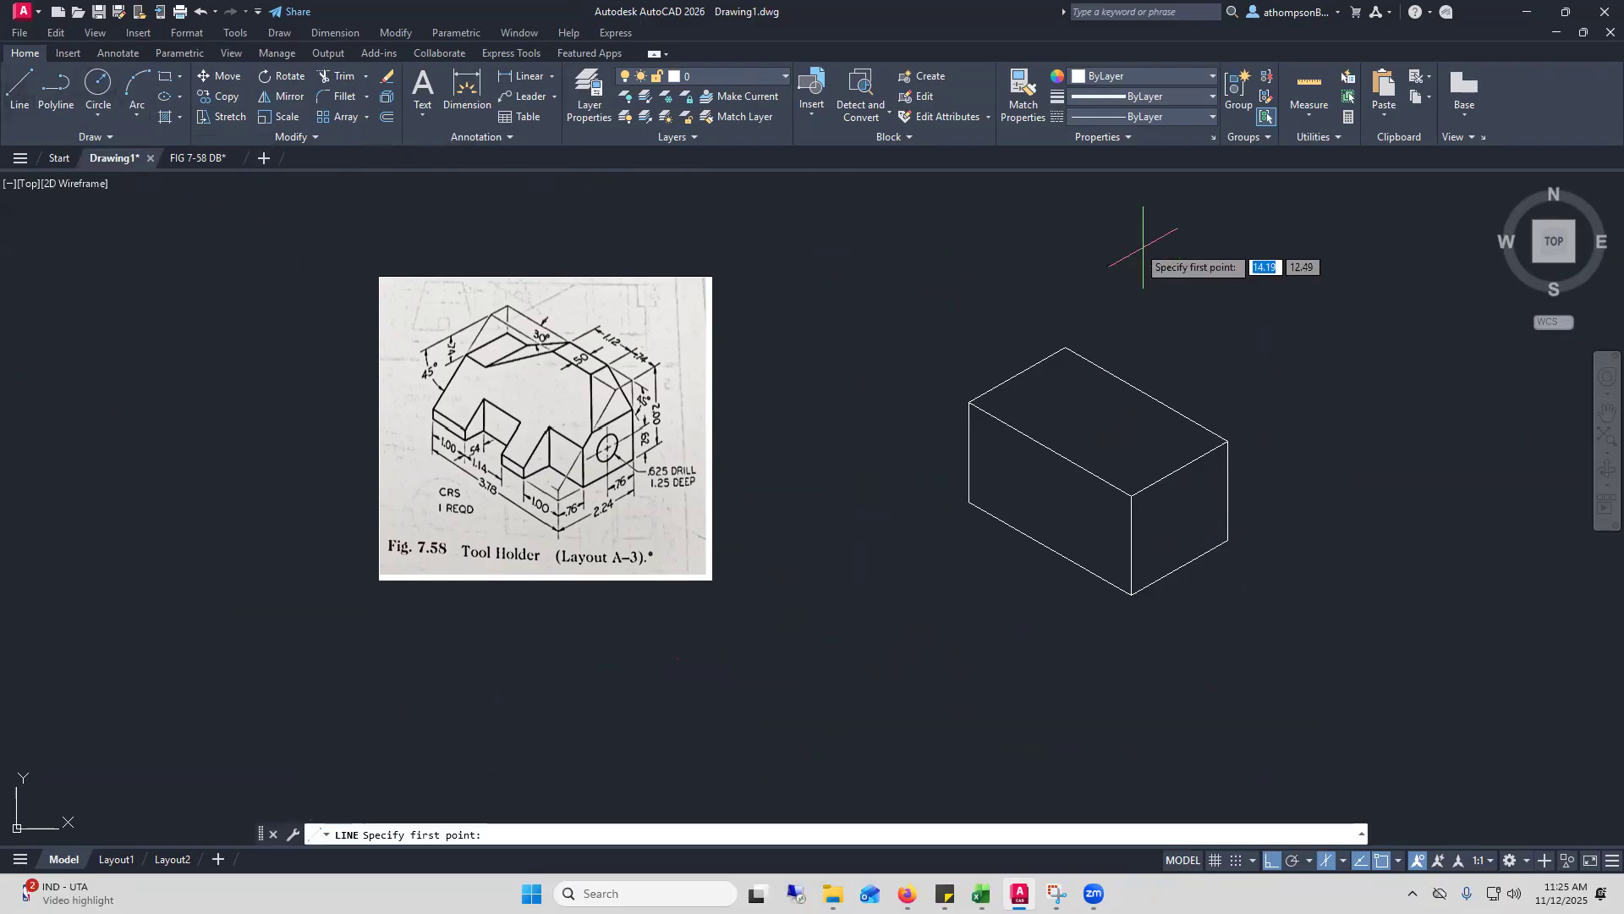
left_click(1228, 441)
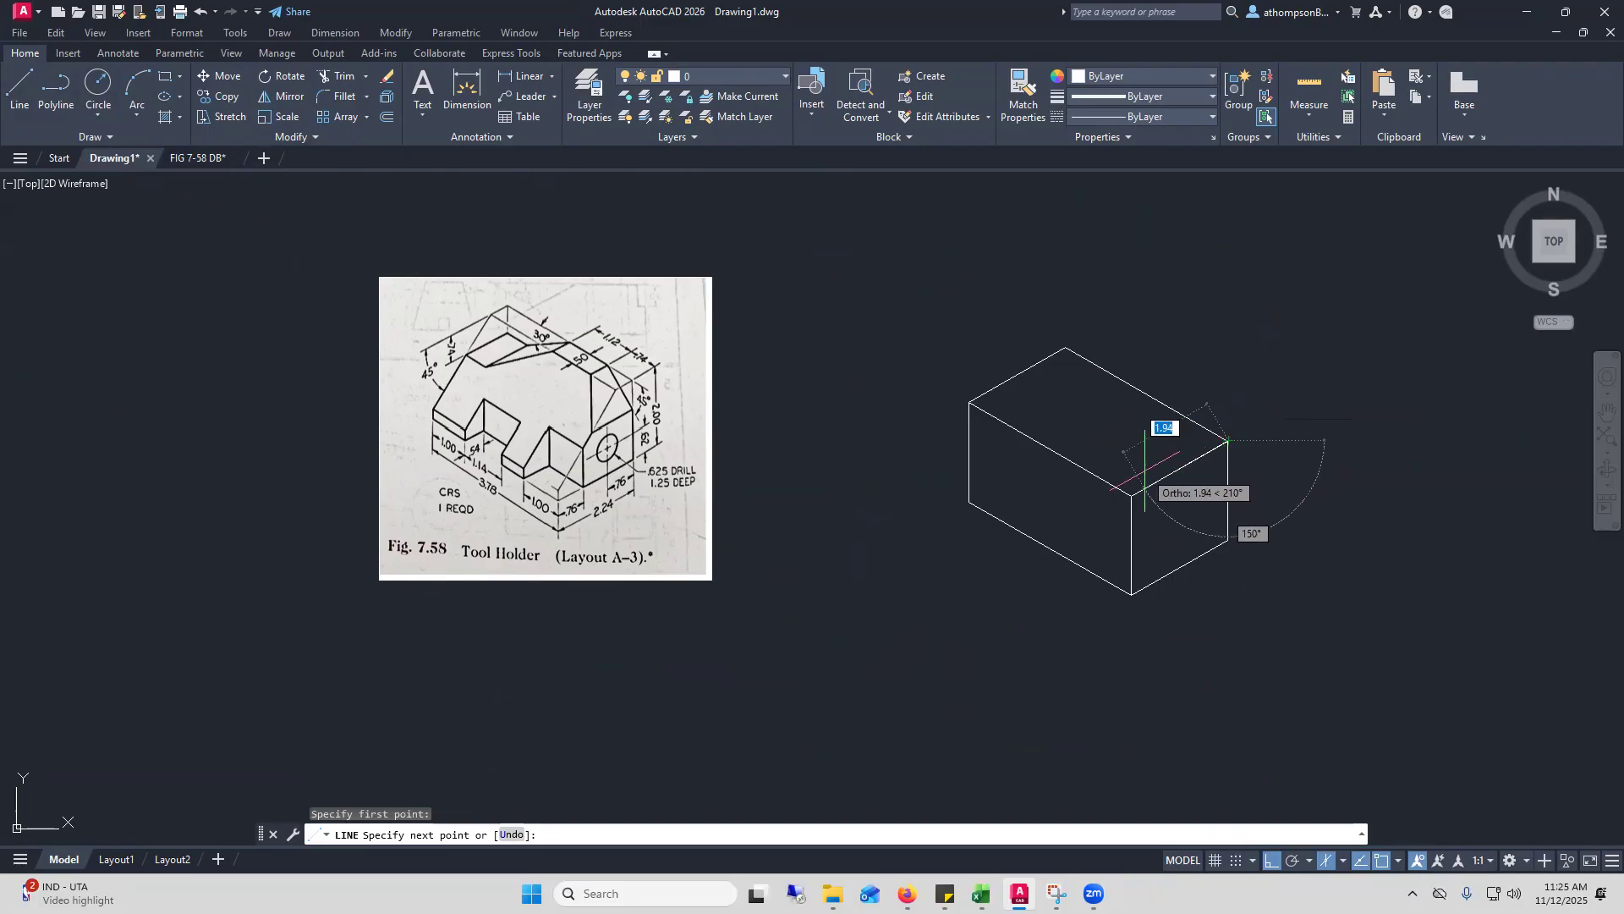
type(".5")
key("Return")
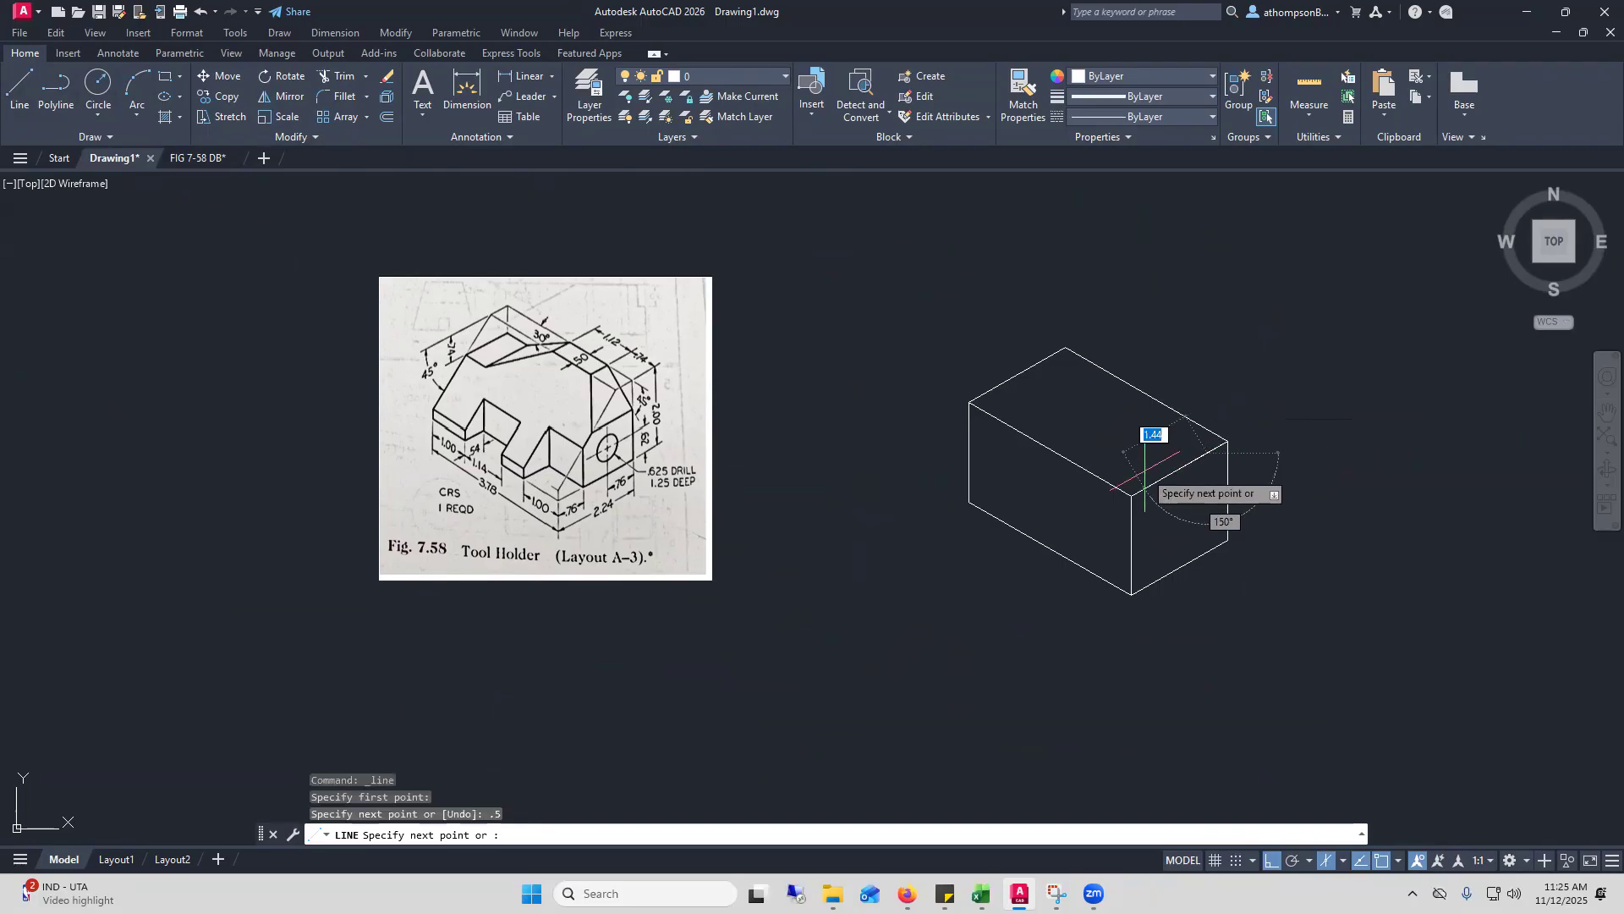
right_click(1313, 565)
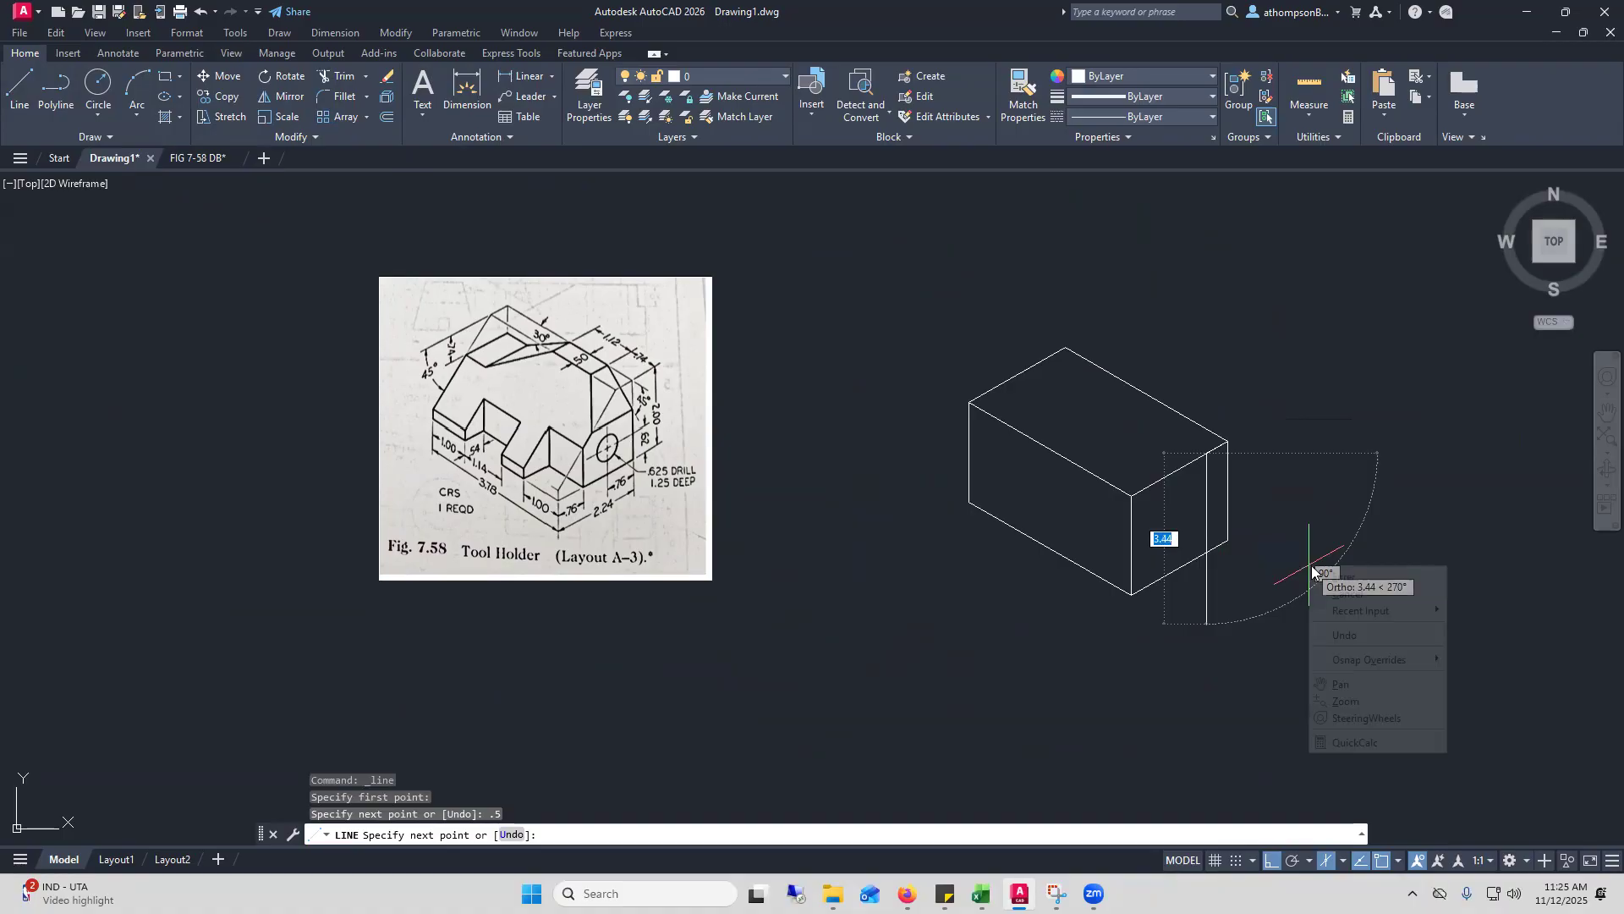
left_click(1353, 574)
left_click(1216, 448)
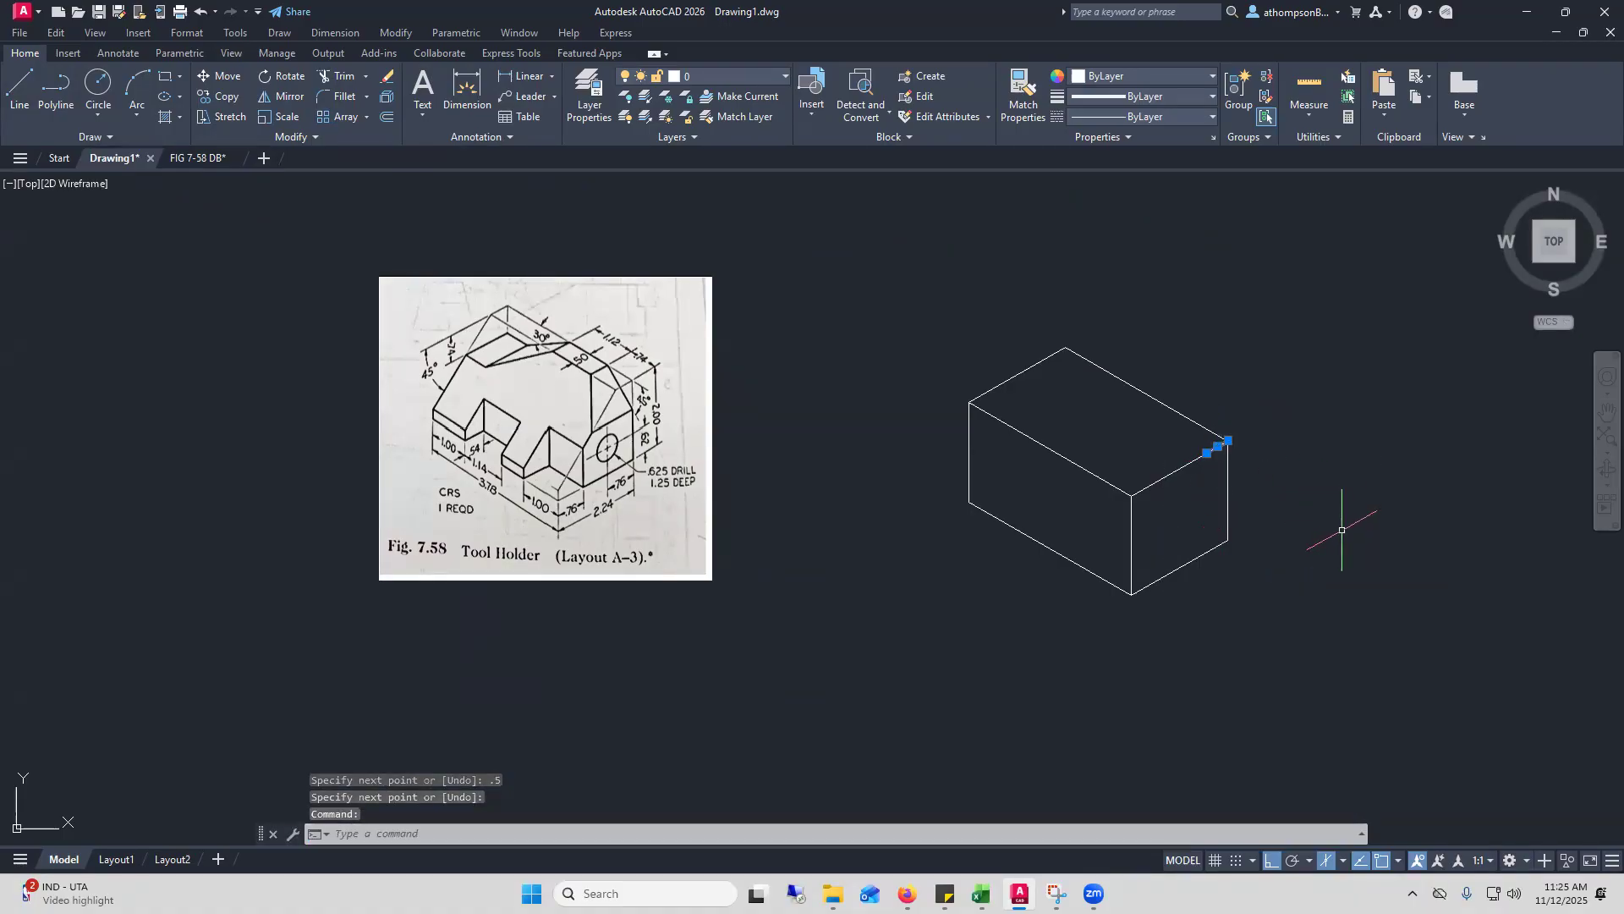
Draw a .26 line straight up from the box's lower front corner along its front vertical edge
left_click(20, 91)
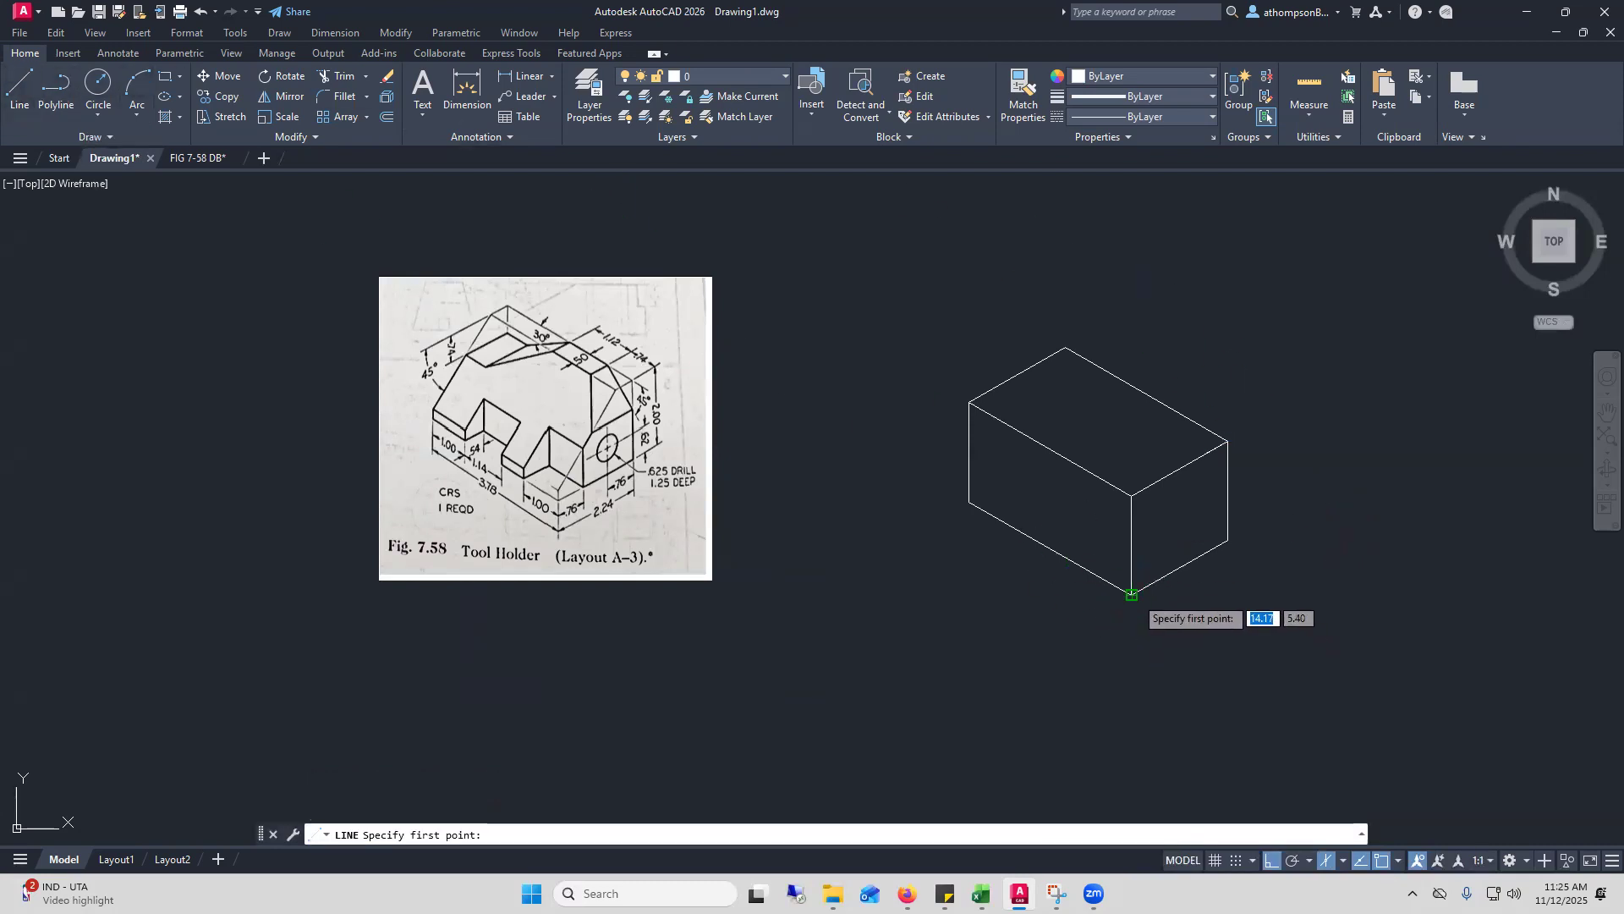
left_click(1132, 595)
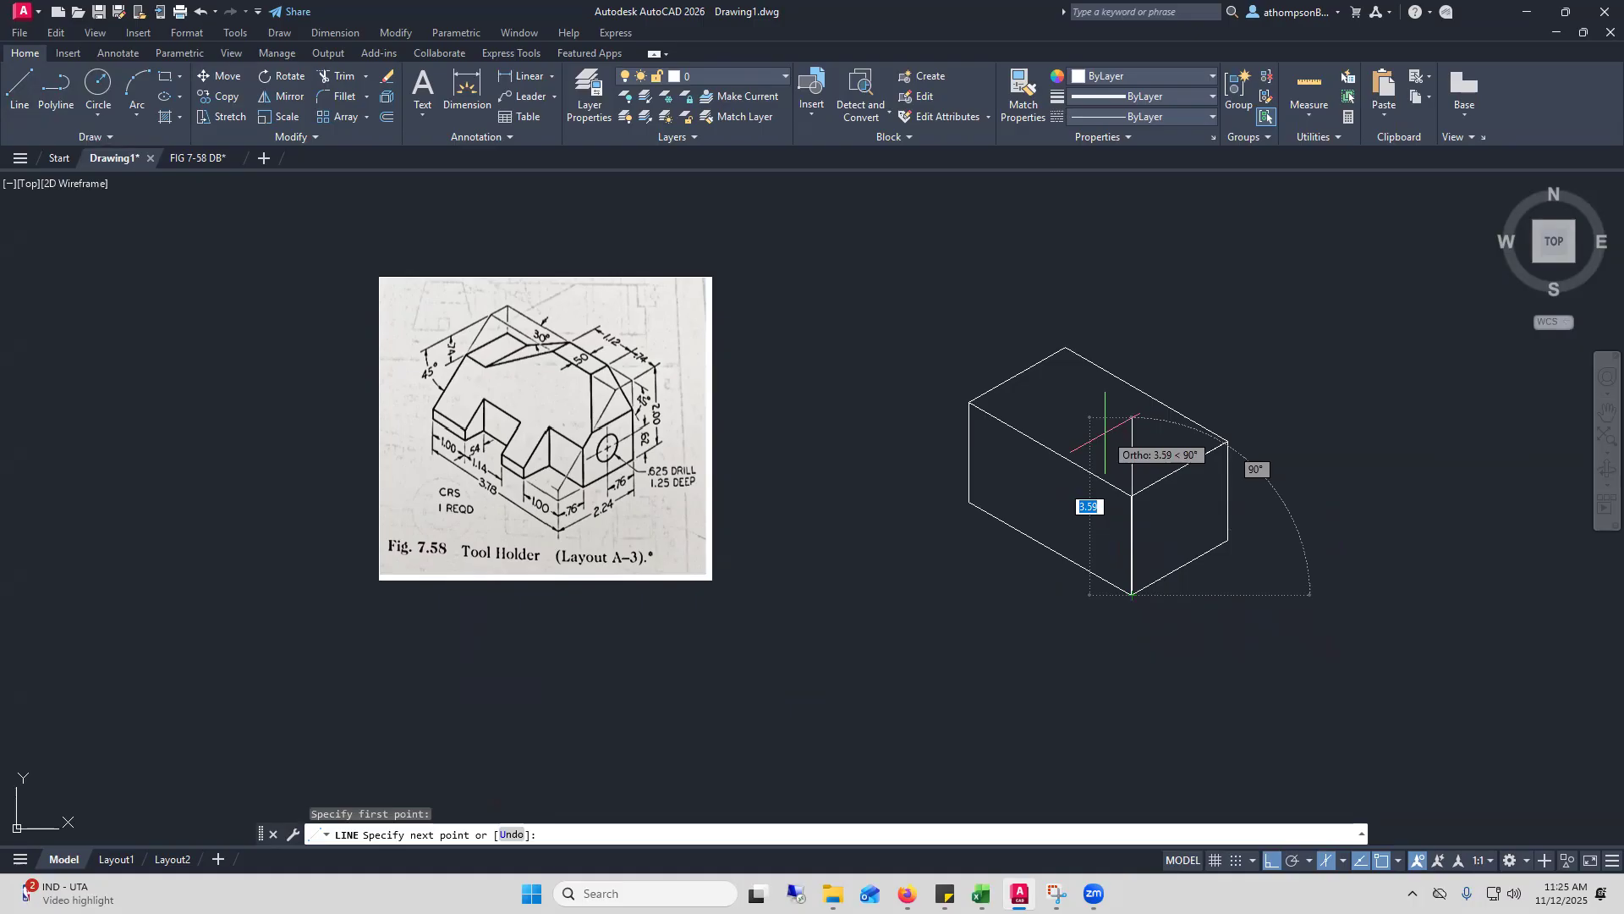
type(".26")
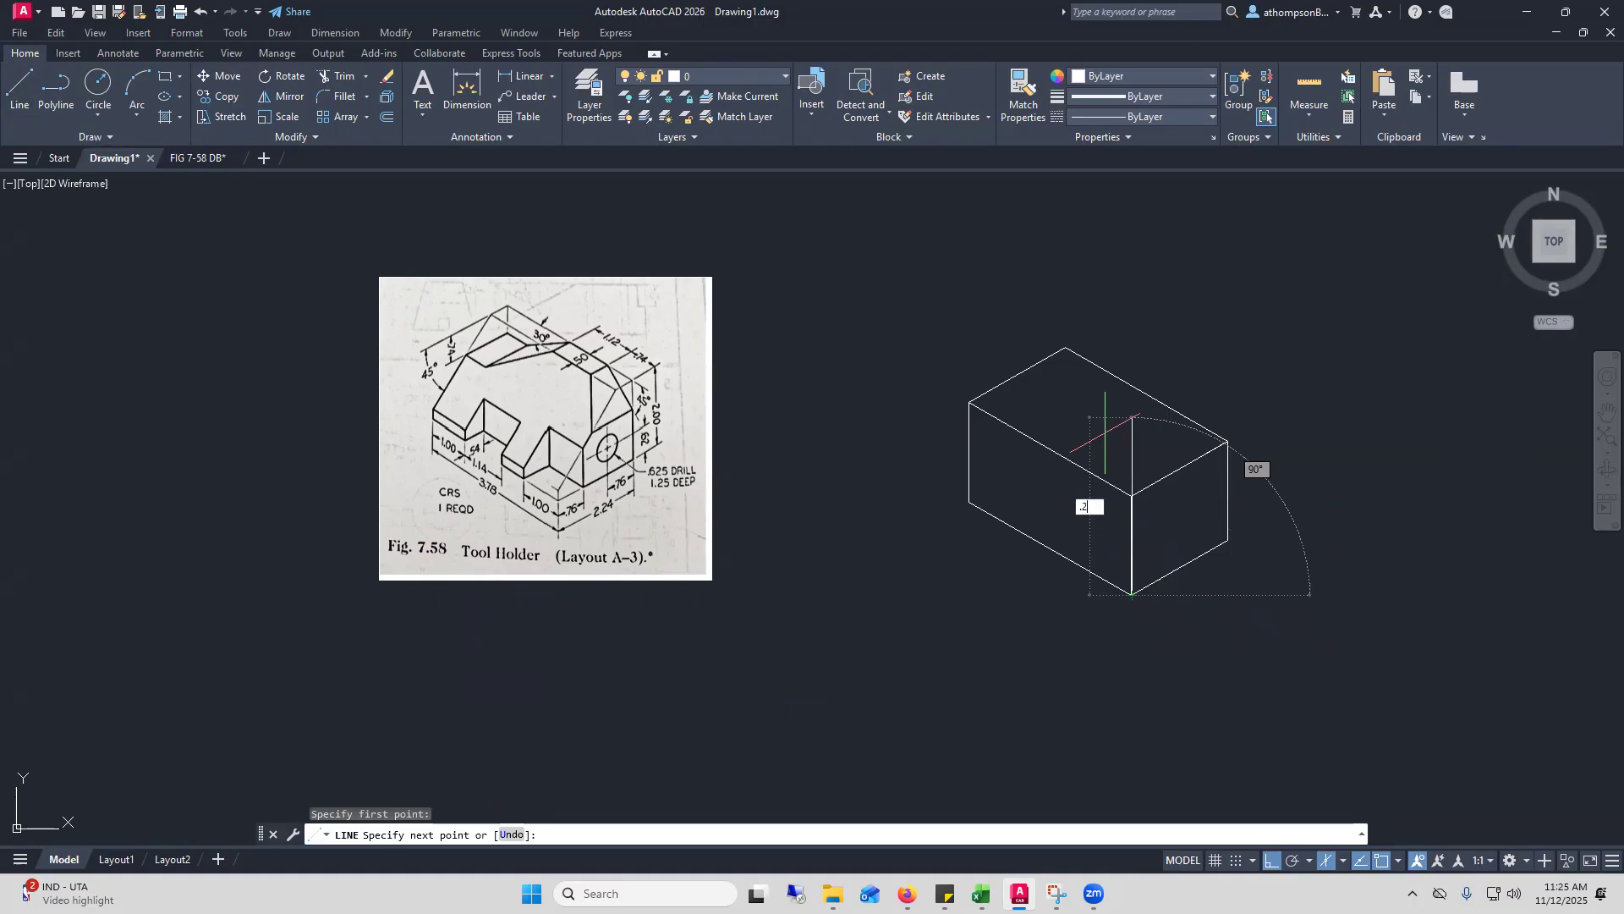
key("Return")
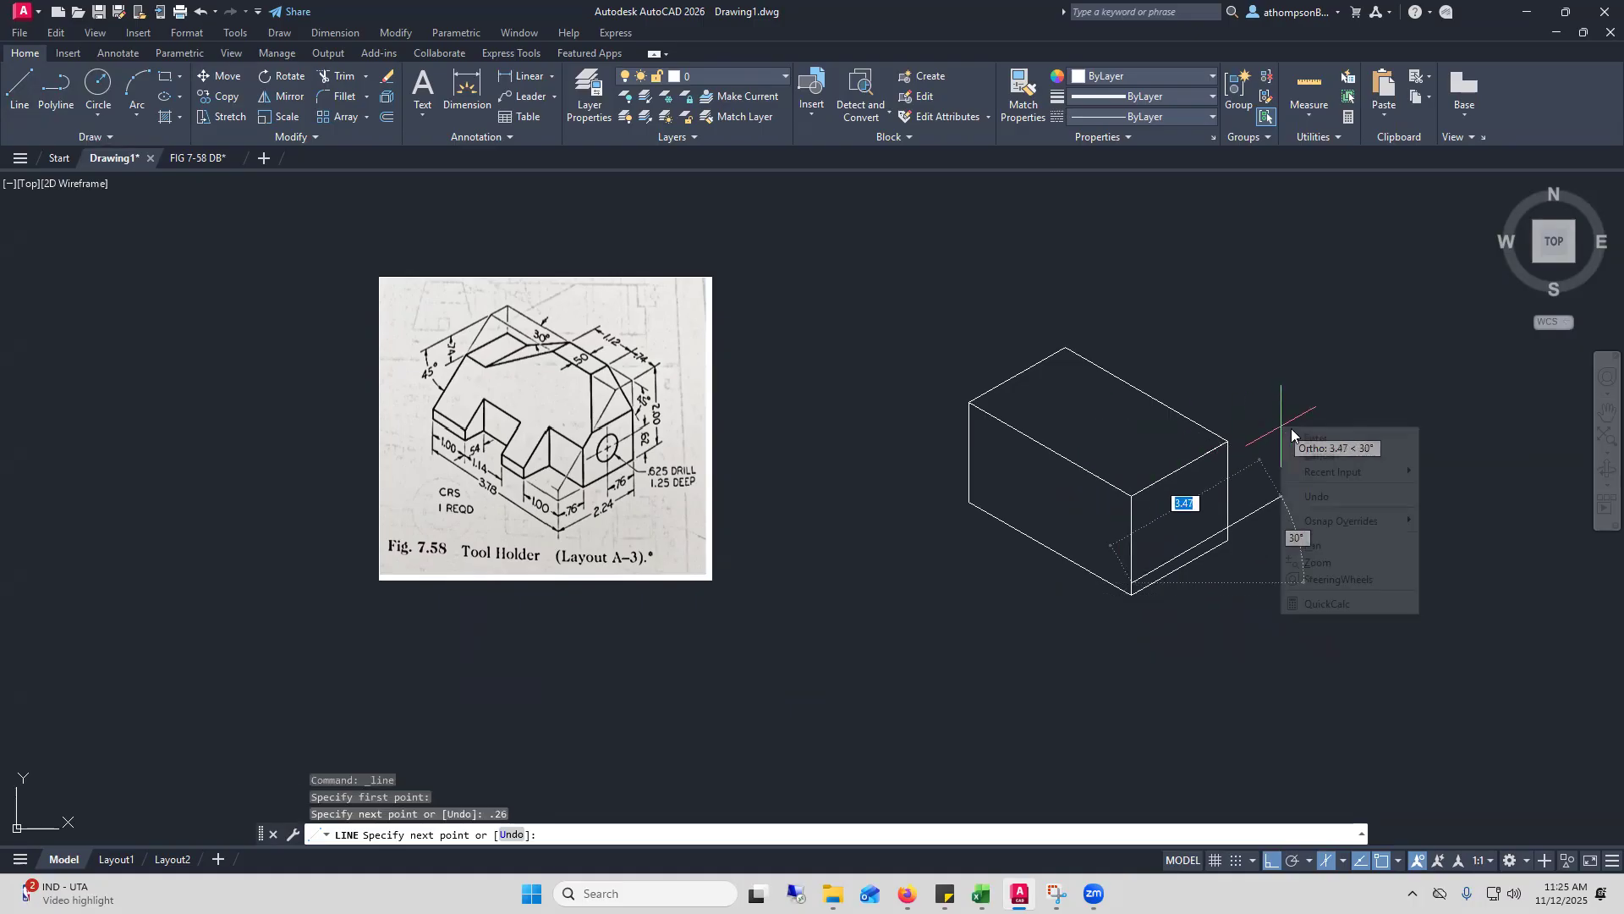
key("Return")
After checking the FIG 7-58 DB side view, draw the right face's slope in Drawing1 from the .5 line's front end to the .26 line's upper end
left_click(200, 158)
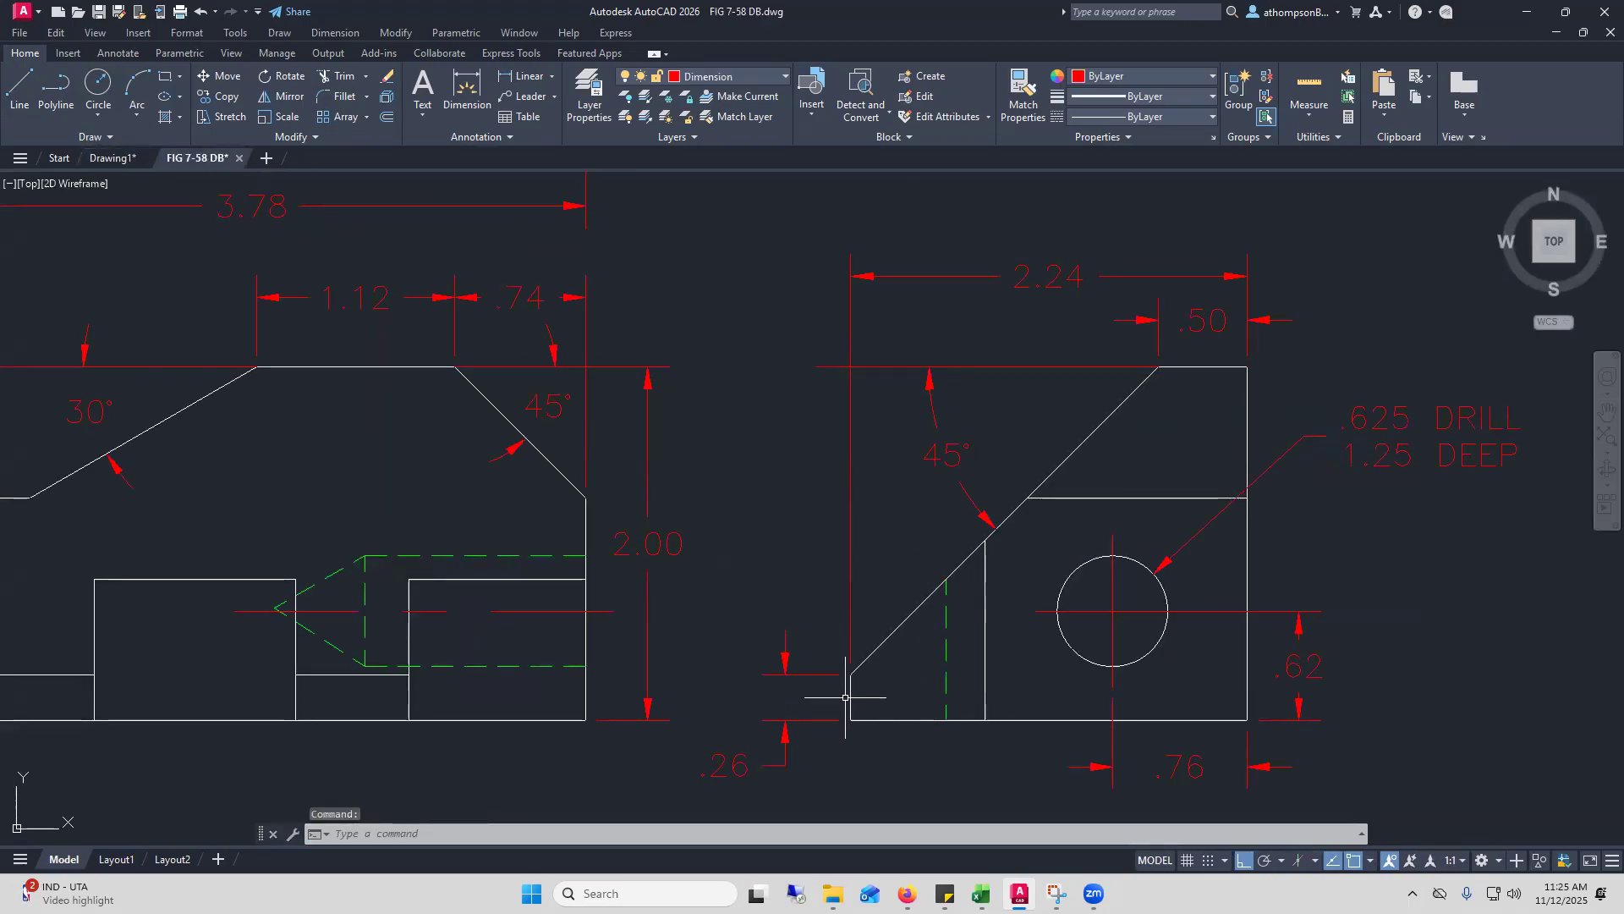
left_click(110, 158)
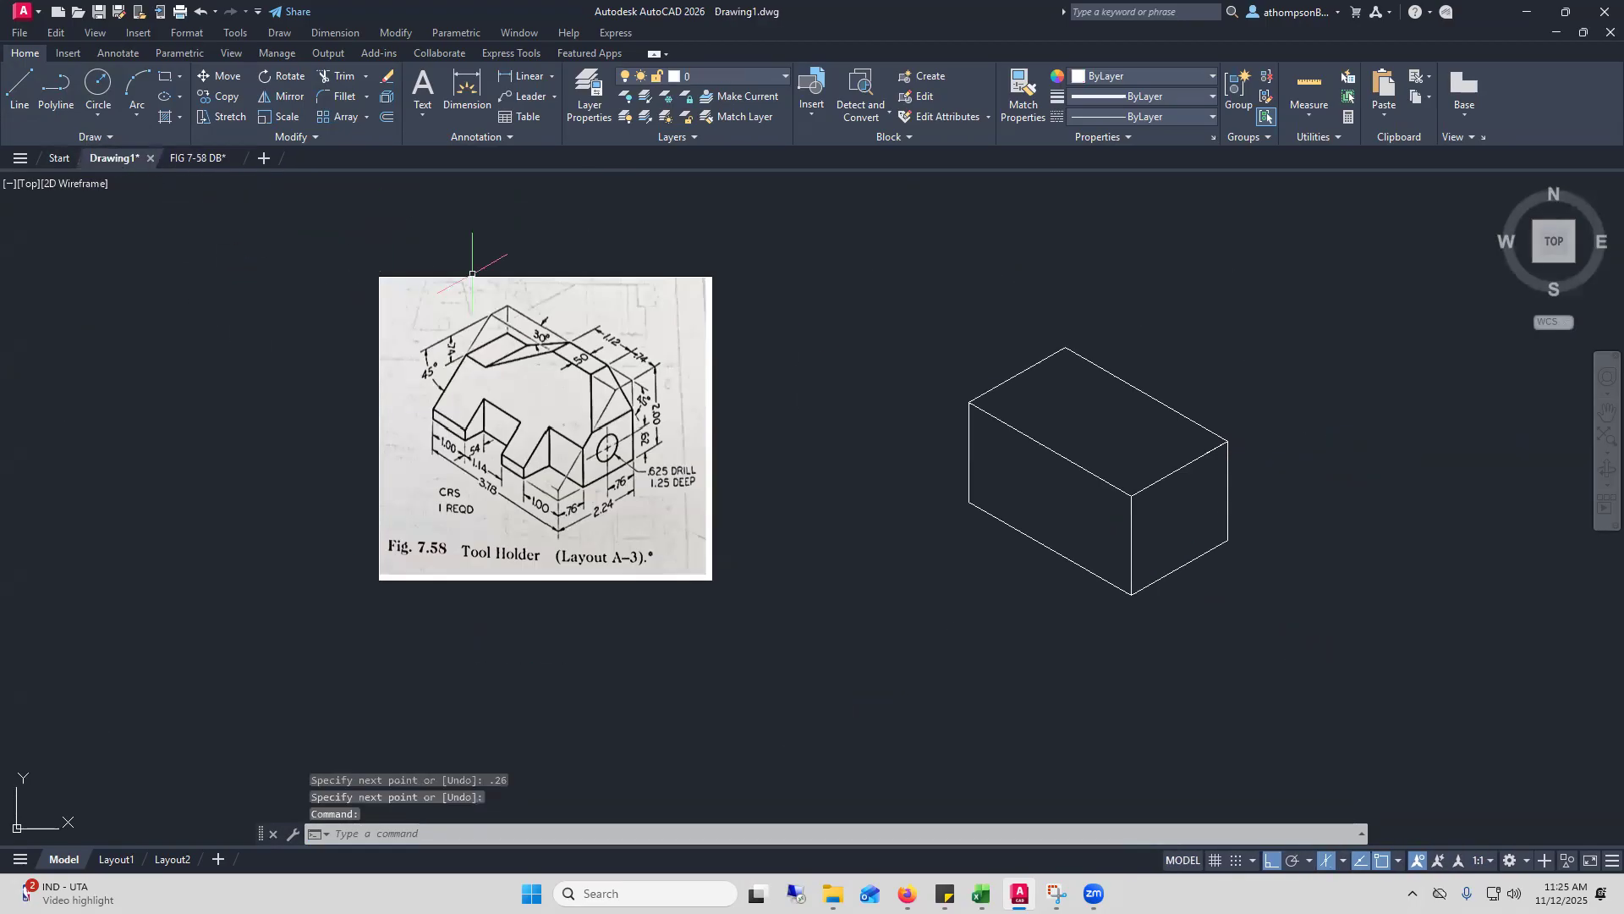
left_click(20, 84)
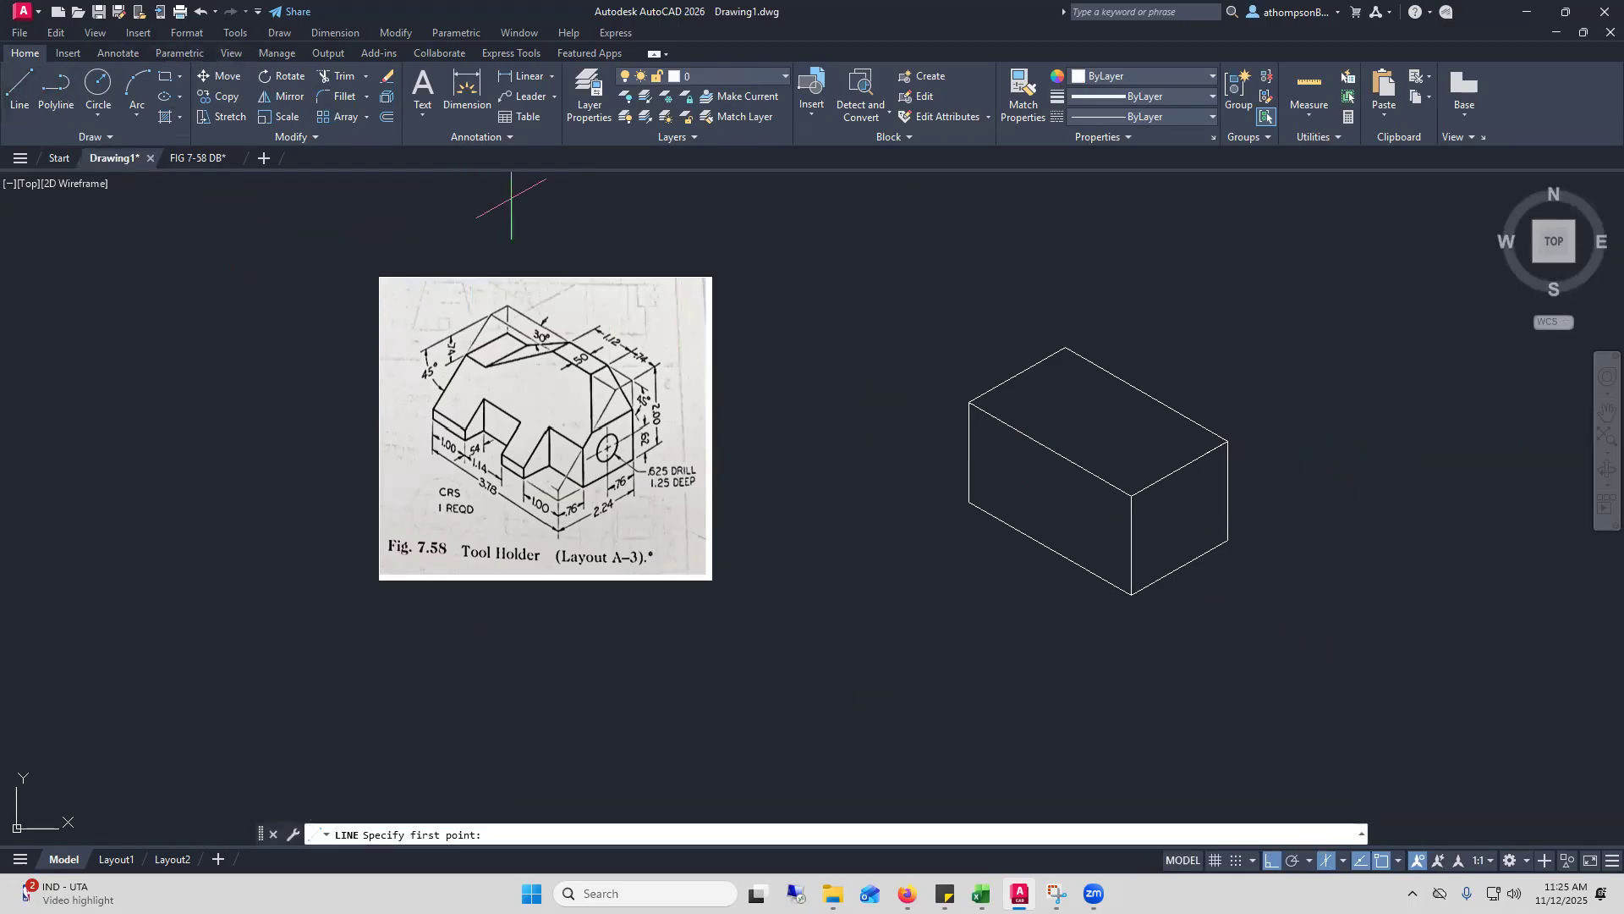
left_click(1206, 454)
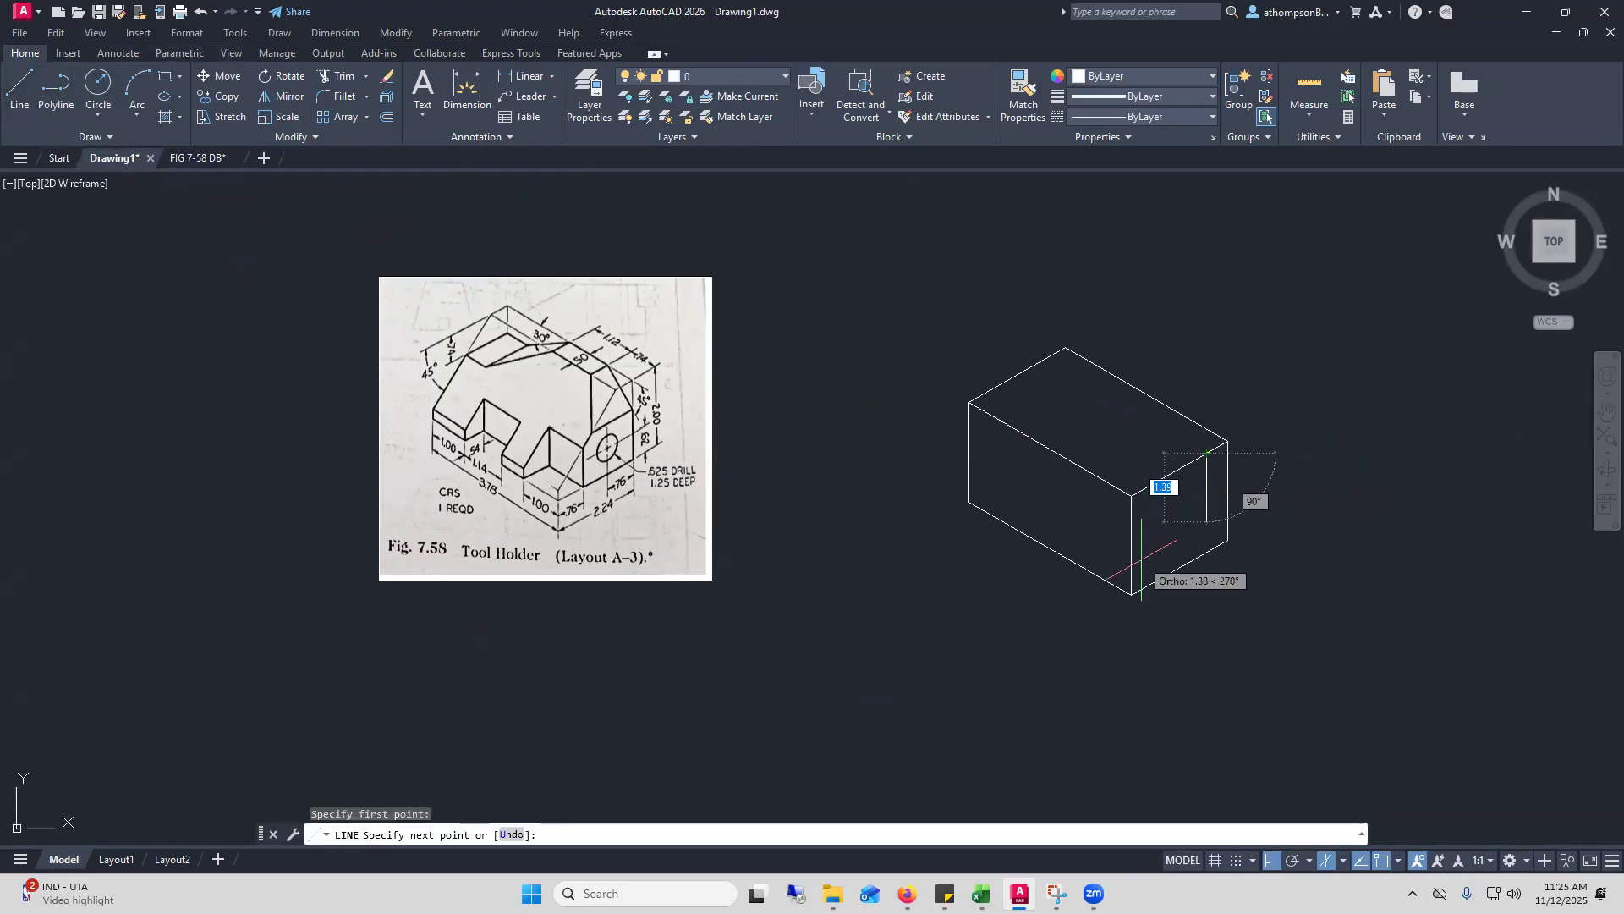
left_click(1133, 591)
key("Return")
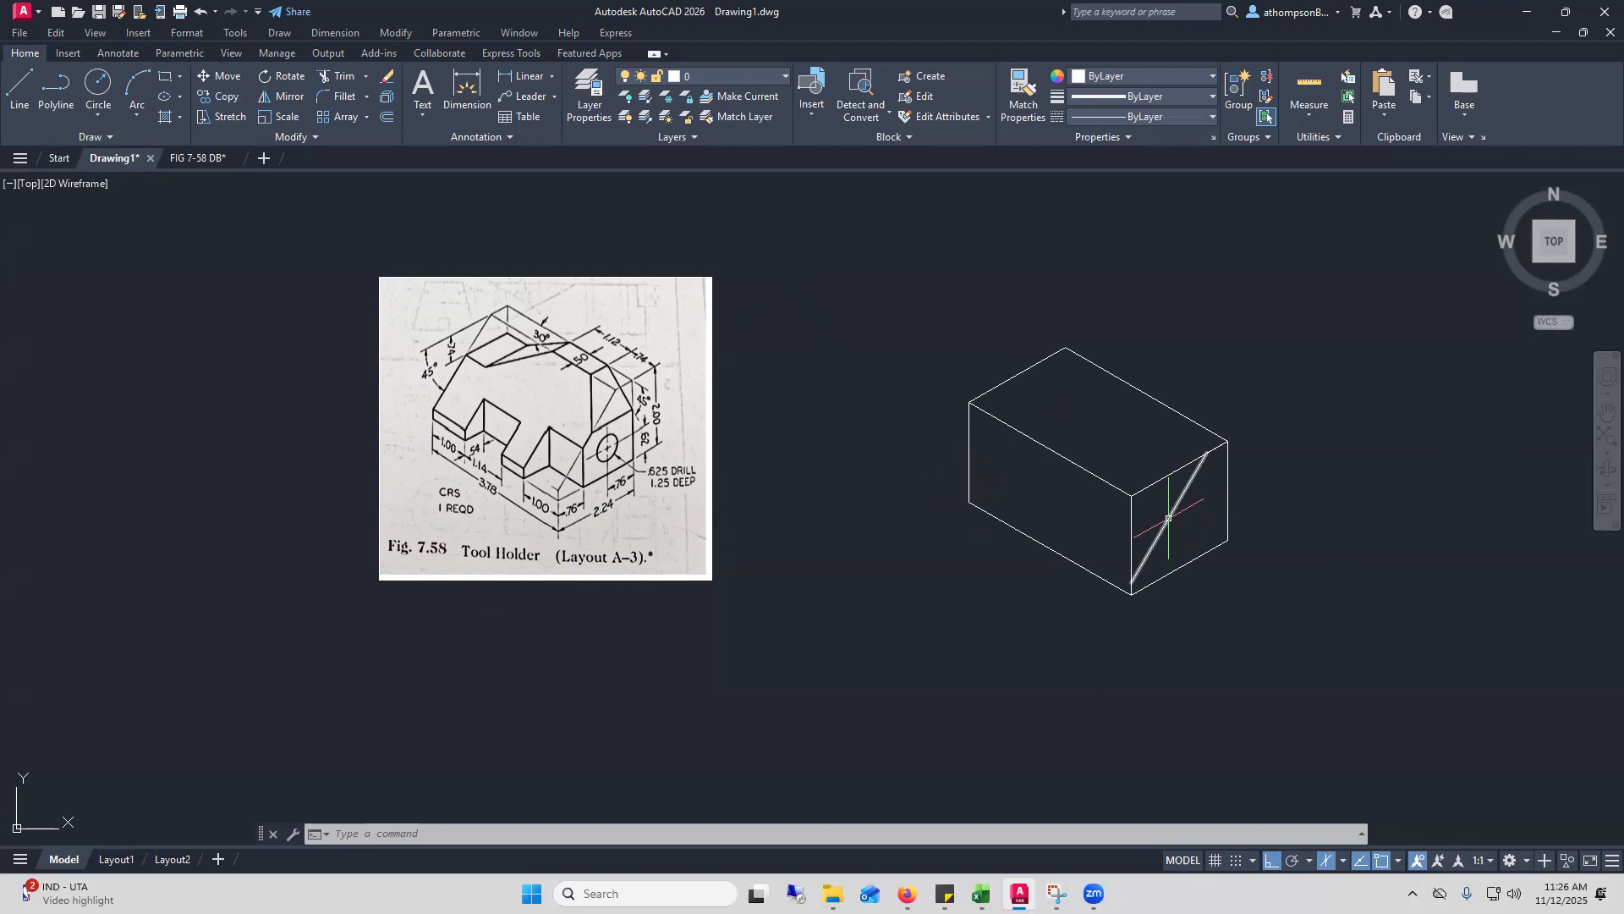
Copy the right face's slope line to the box's far left end, from the right upper back corner to the left upper back corner
left_click(1182, 495)
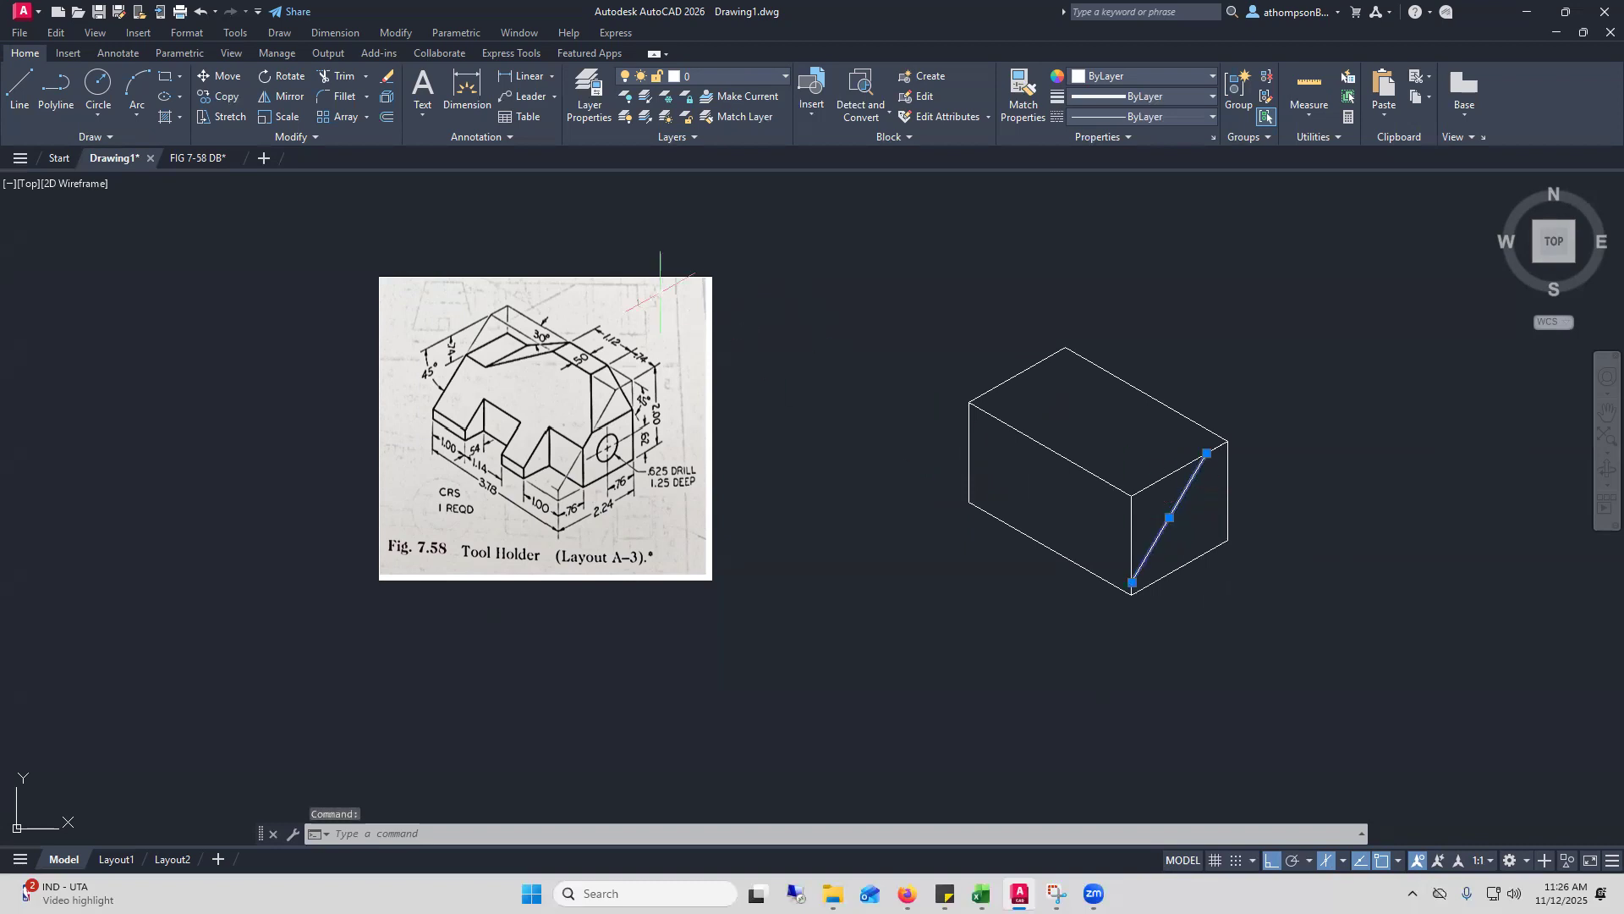
left_click(217, 90)
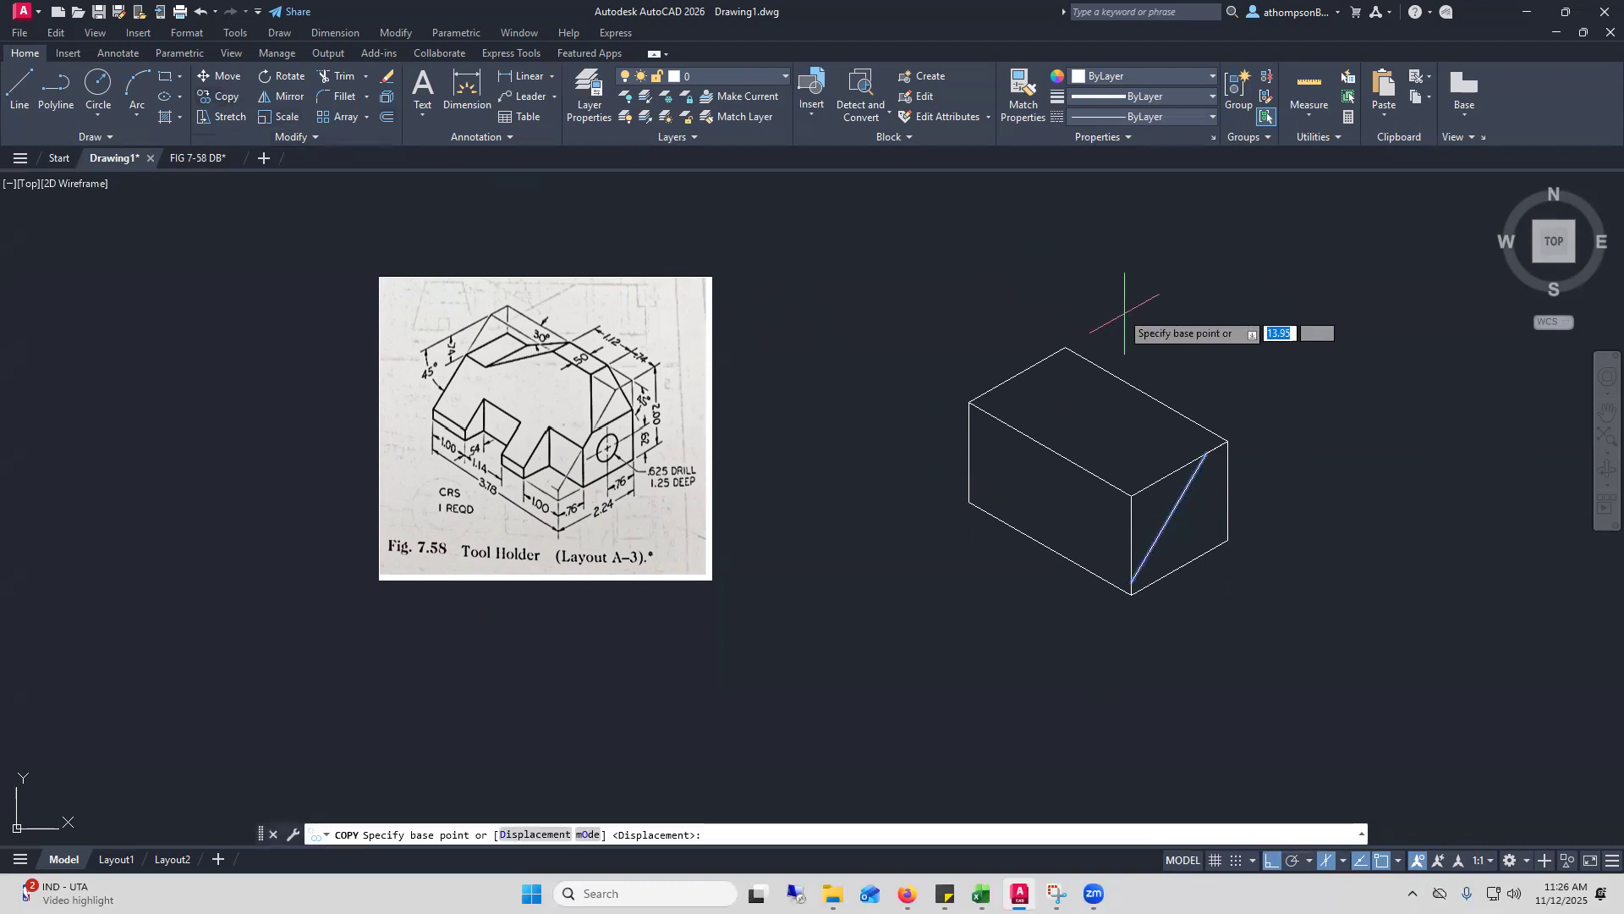
left_click(1228, 441)
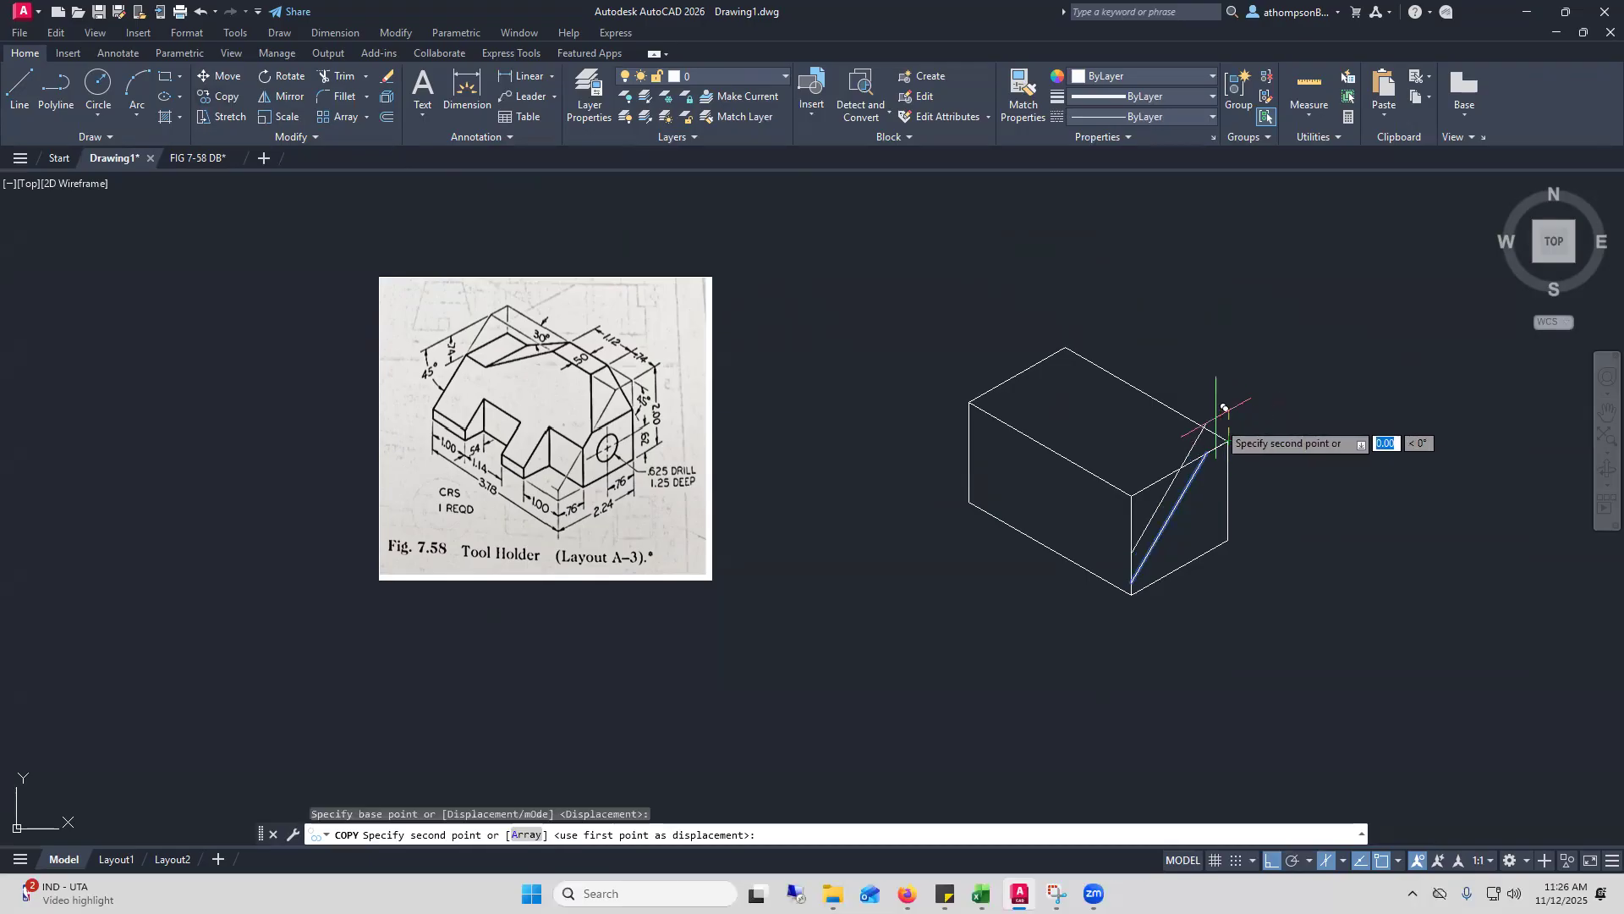
left_click(1066, 346)
right_click(1124, 261)
left_click(1151, 269)
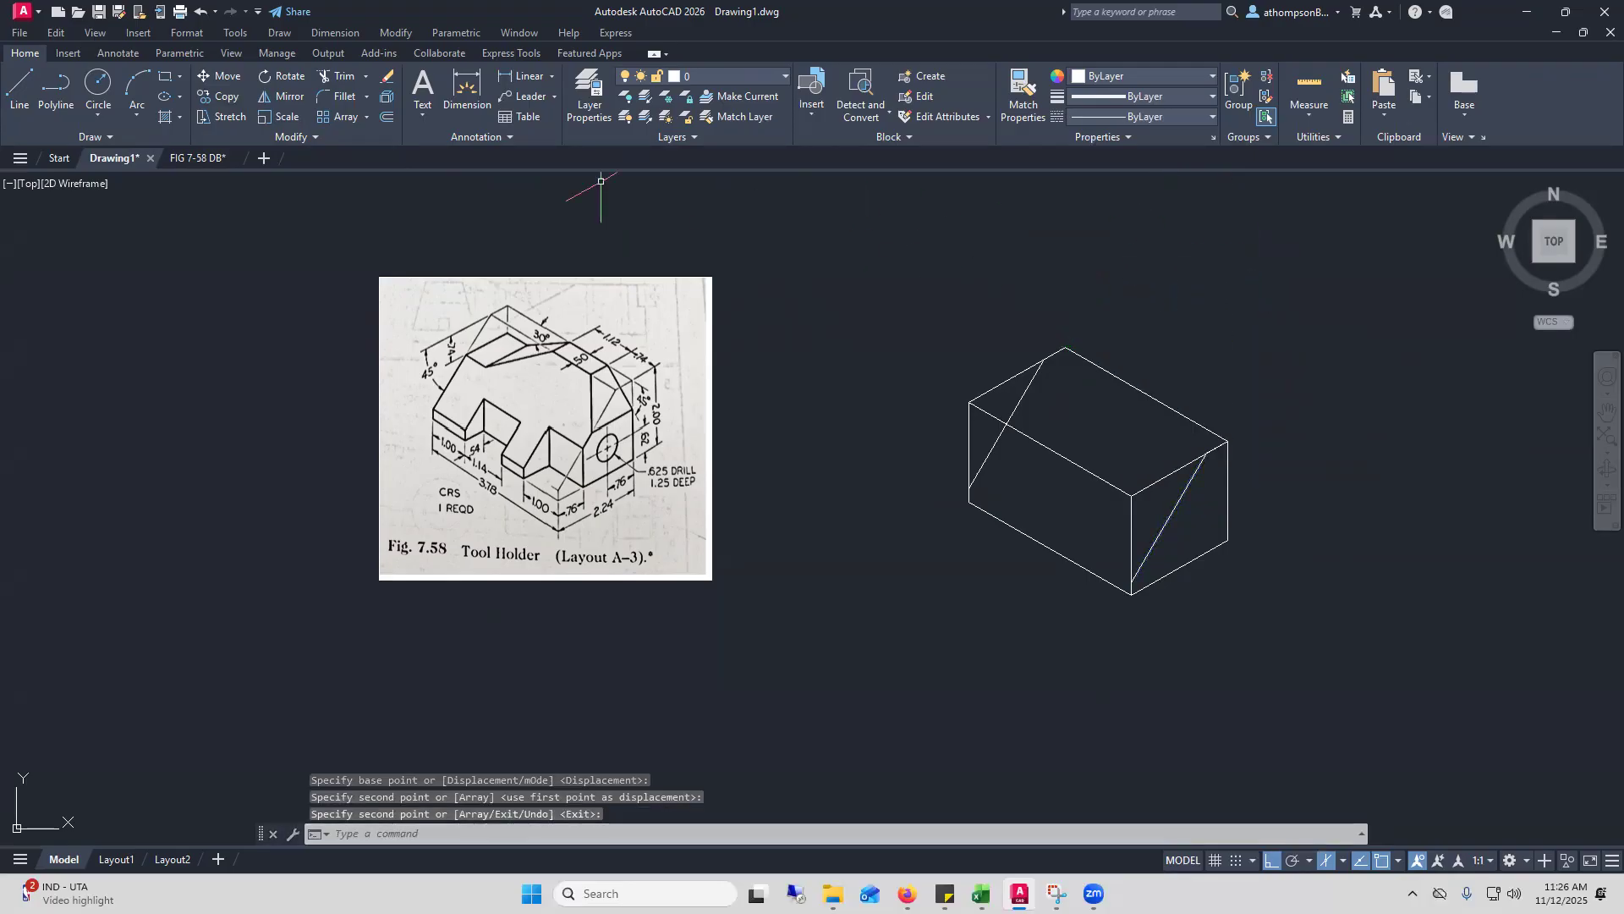
Draw a line joining the upper ends of the two slope lines across the box's top face
left_click(20, 89)
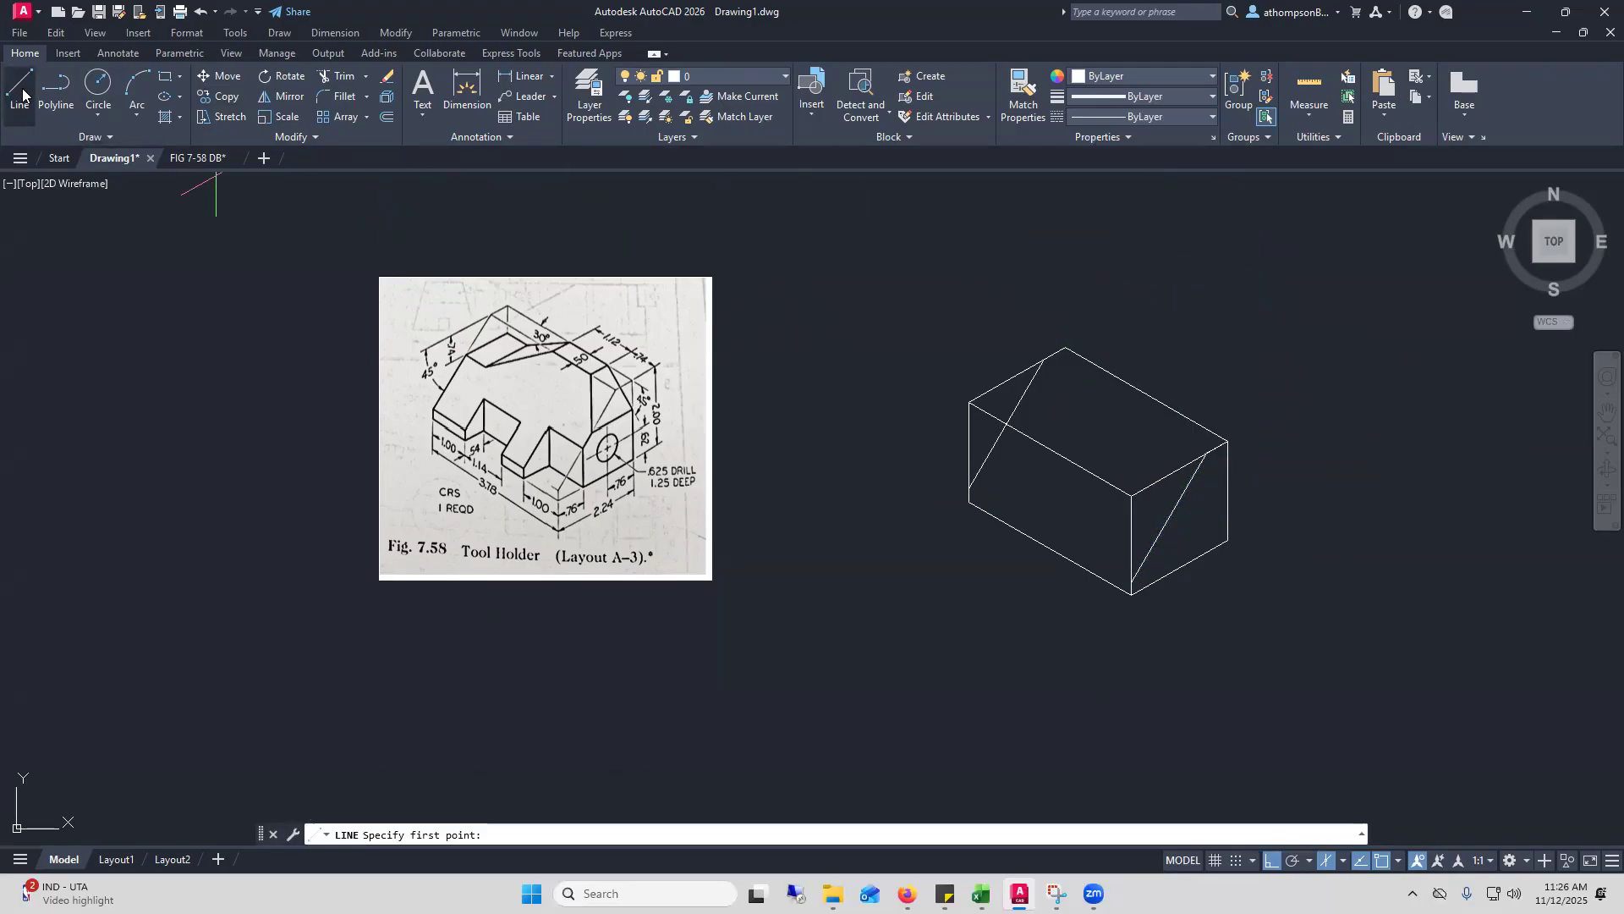
left_click(1044, 359)
left_click(1205, 454)
right_click(1266, 347)
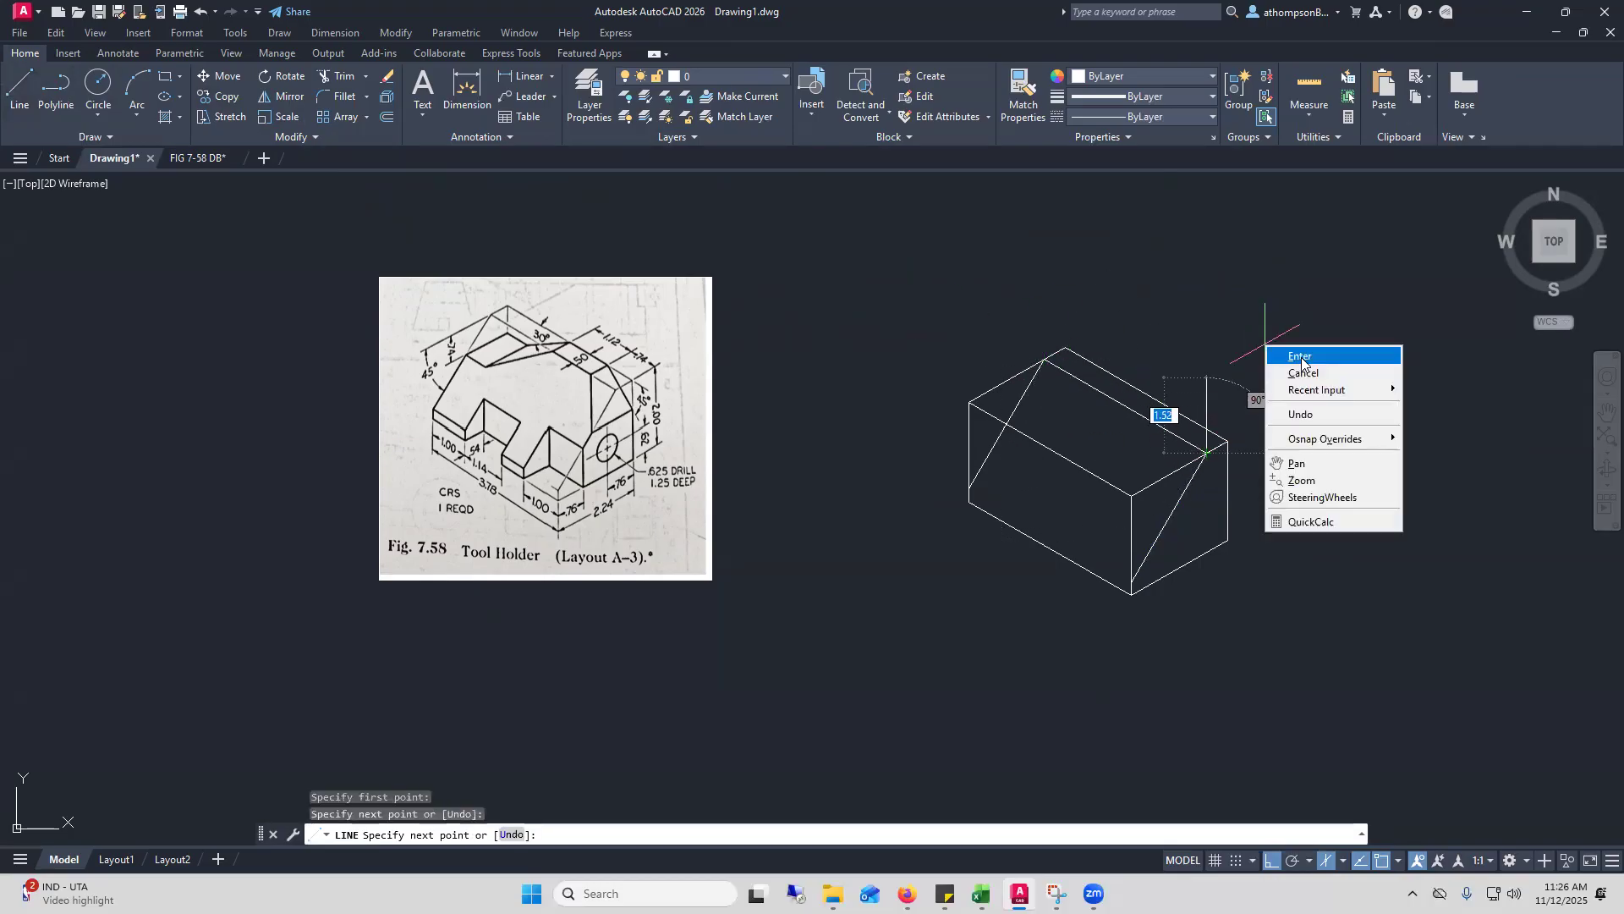
left_click(1290, 355)
Draw a line joining the lower ends of the two slope lines across the box's front-left face
key("space")
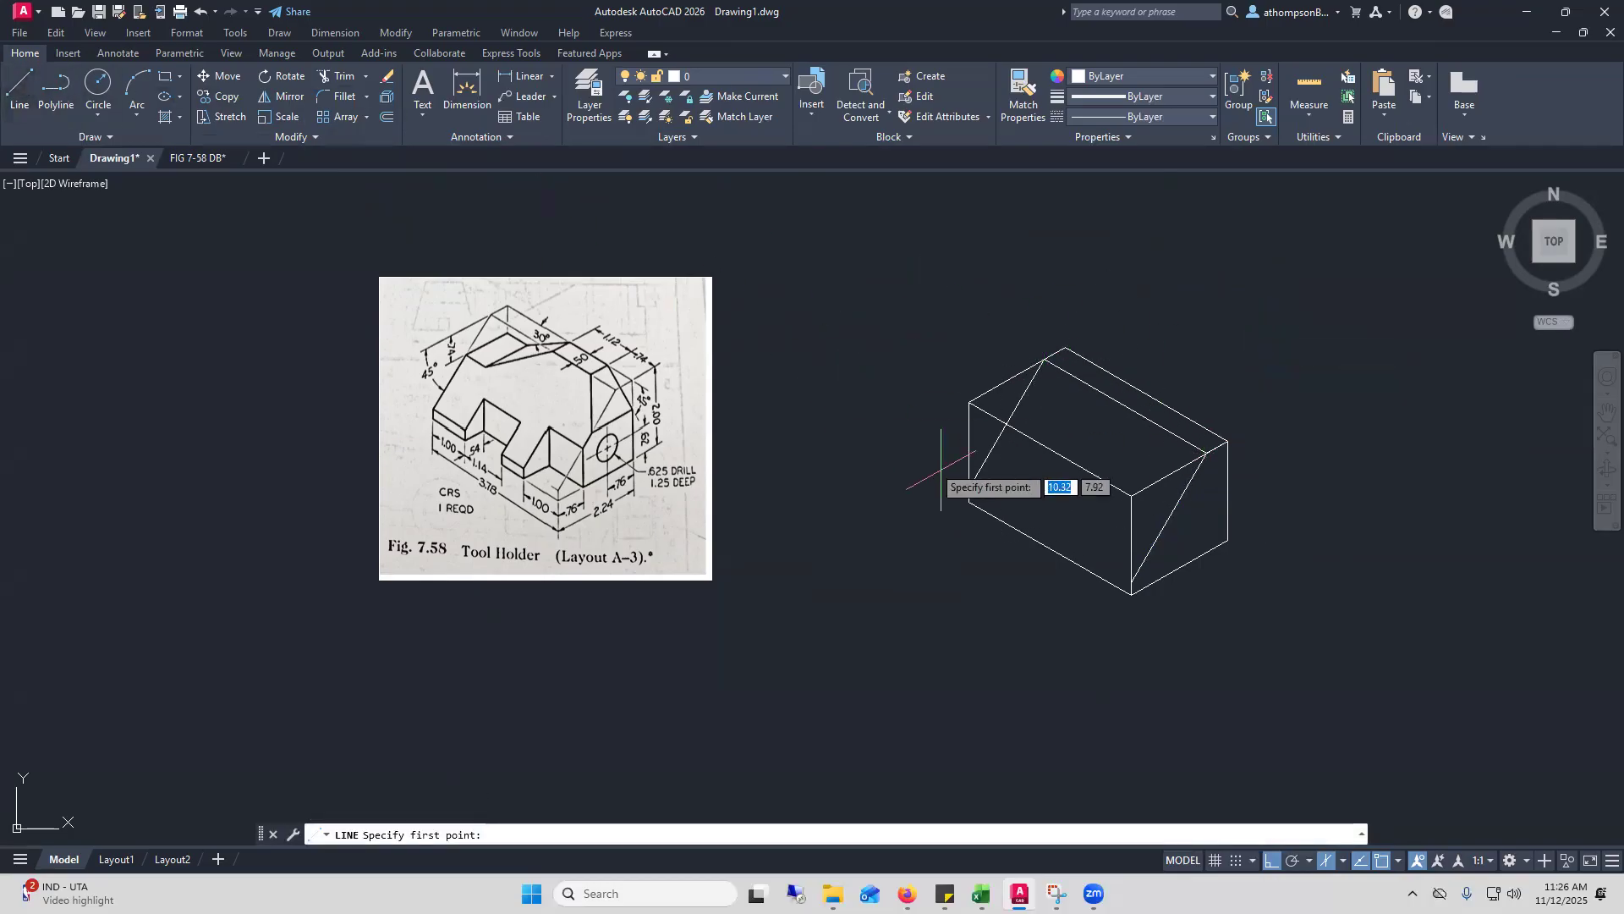
left_click(969, 487)
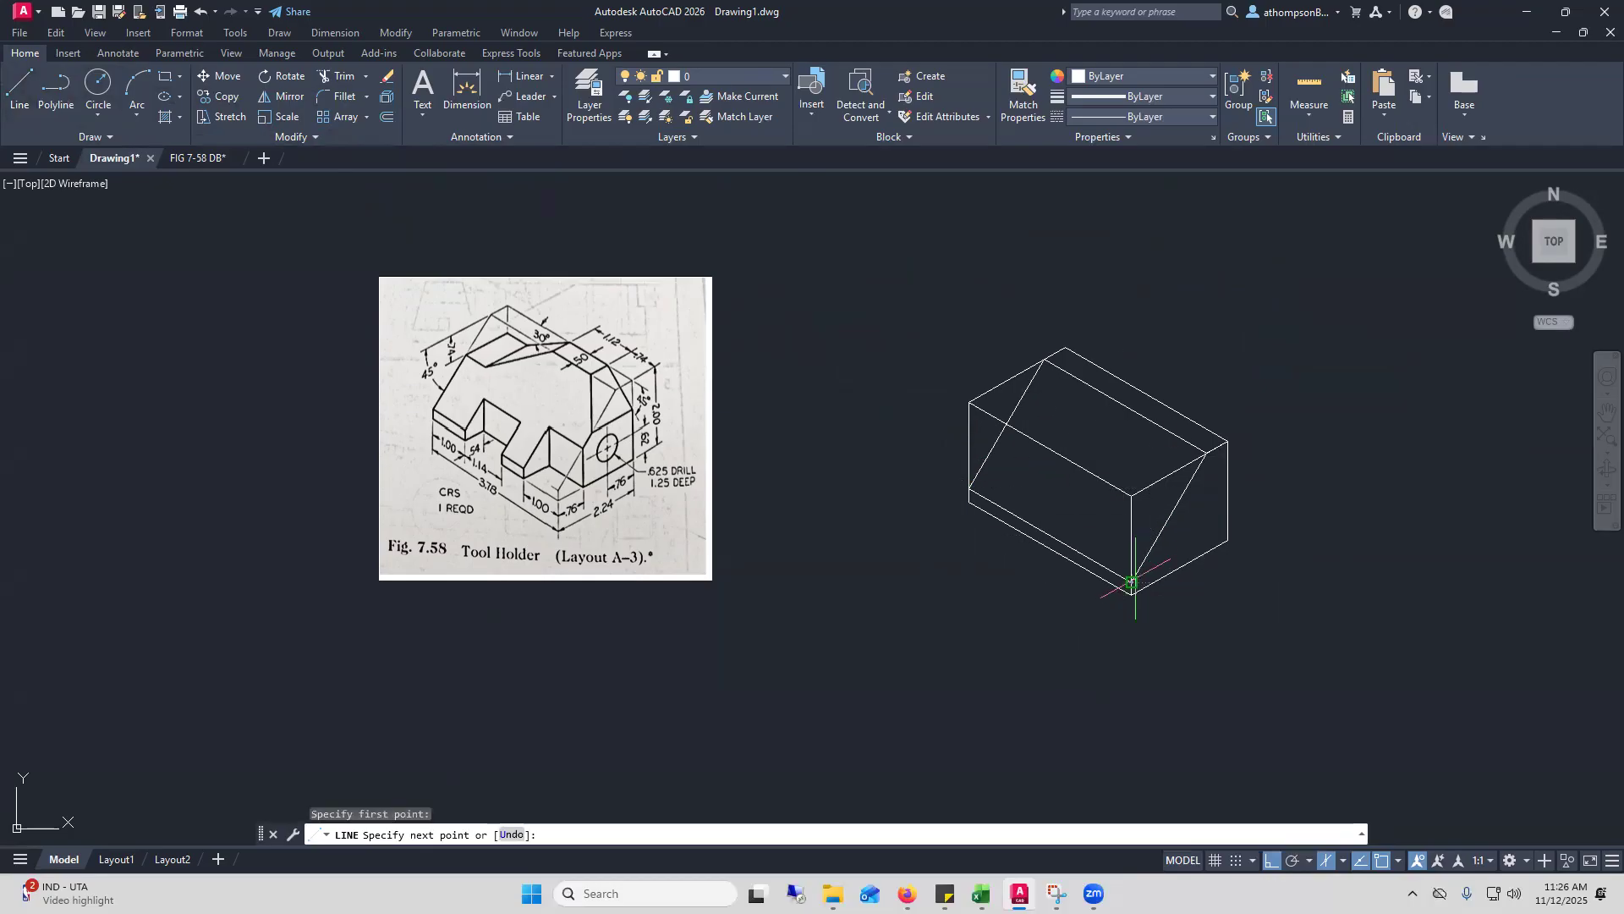
left_click(1132, 582)
right_click(1300, 369)
left_click(1316, 379)
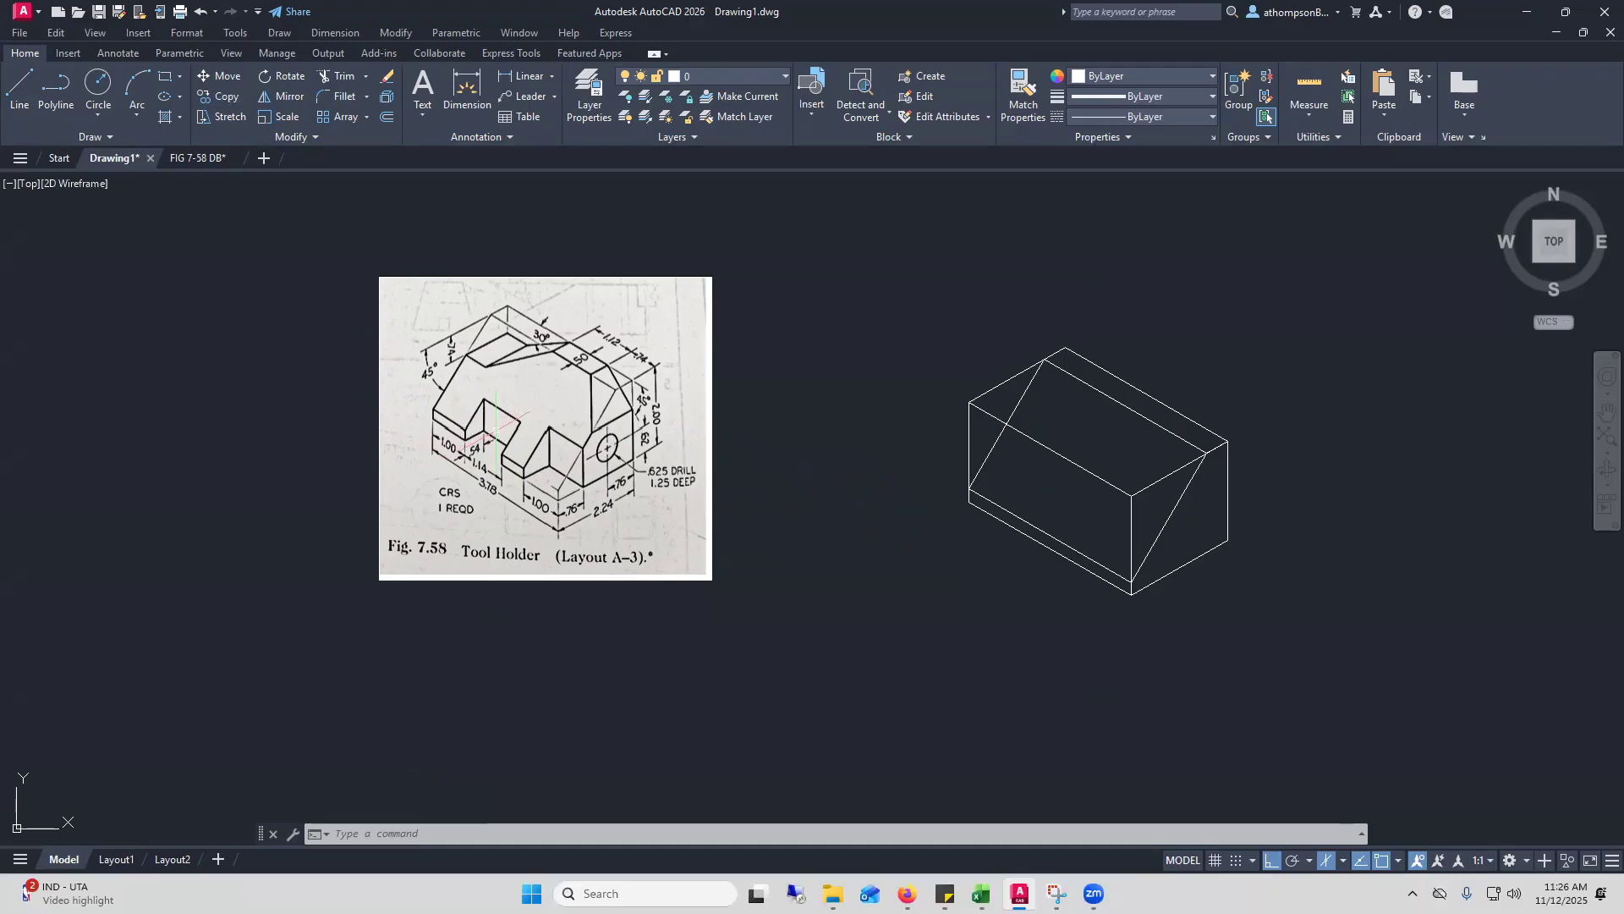
On the left isoplane, draw a 1-unit line from the box's lower-left corner along the bottom edge toward the front corner
left_click(23, 99)
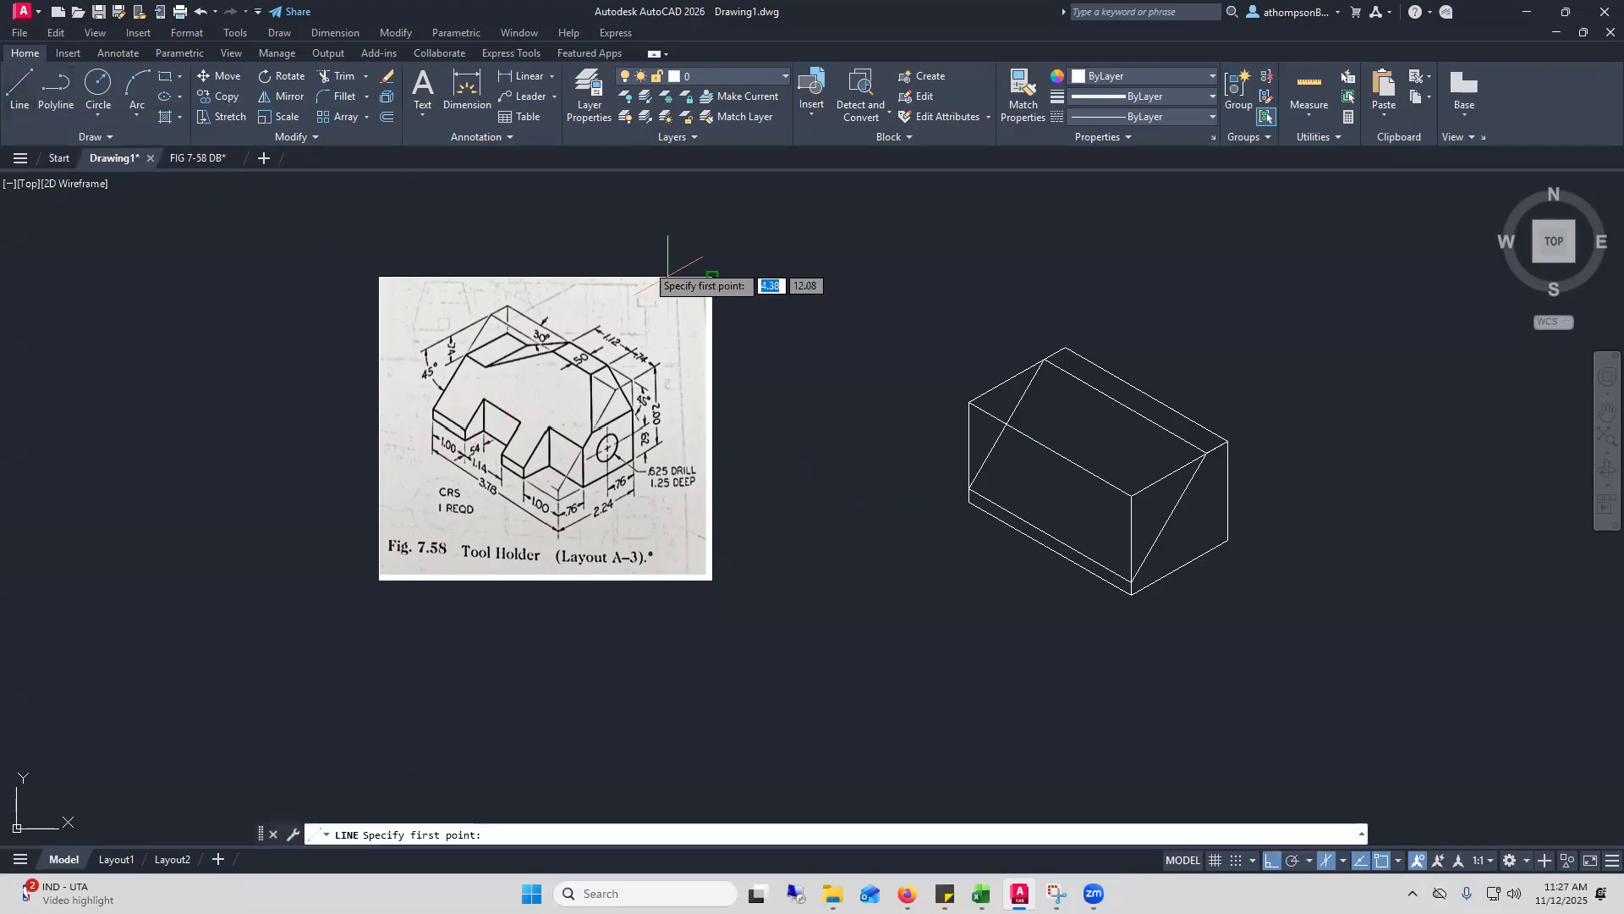
left_click(969, 501)
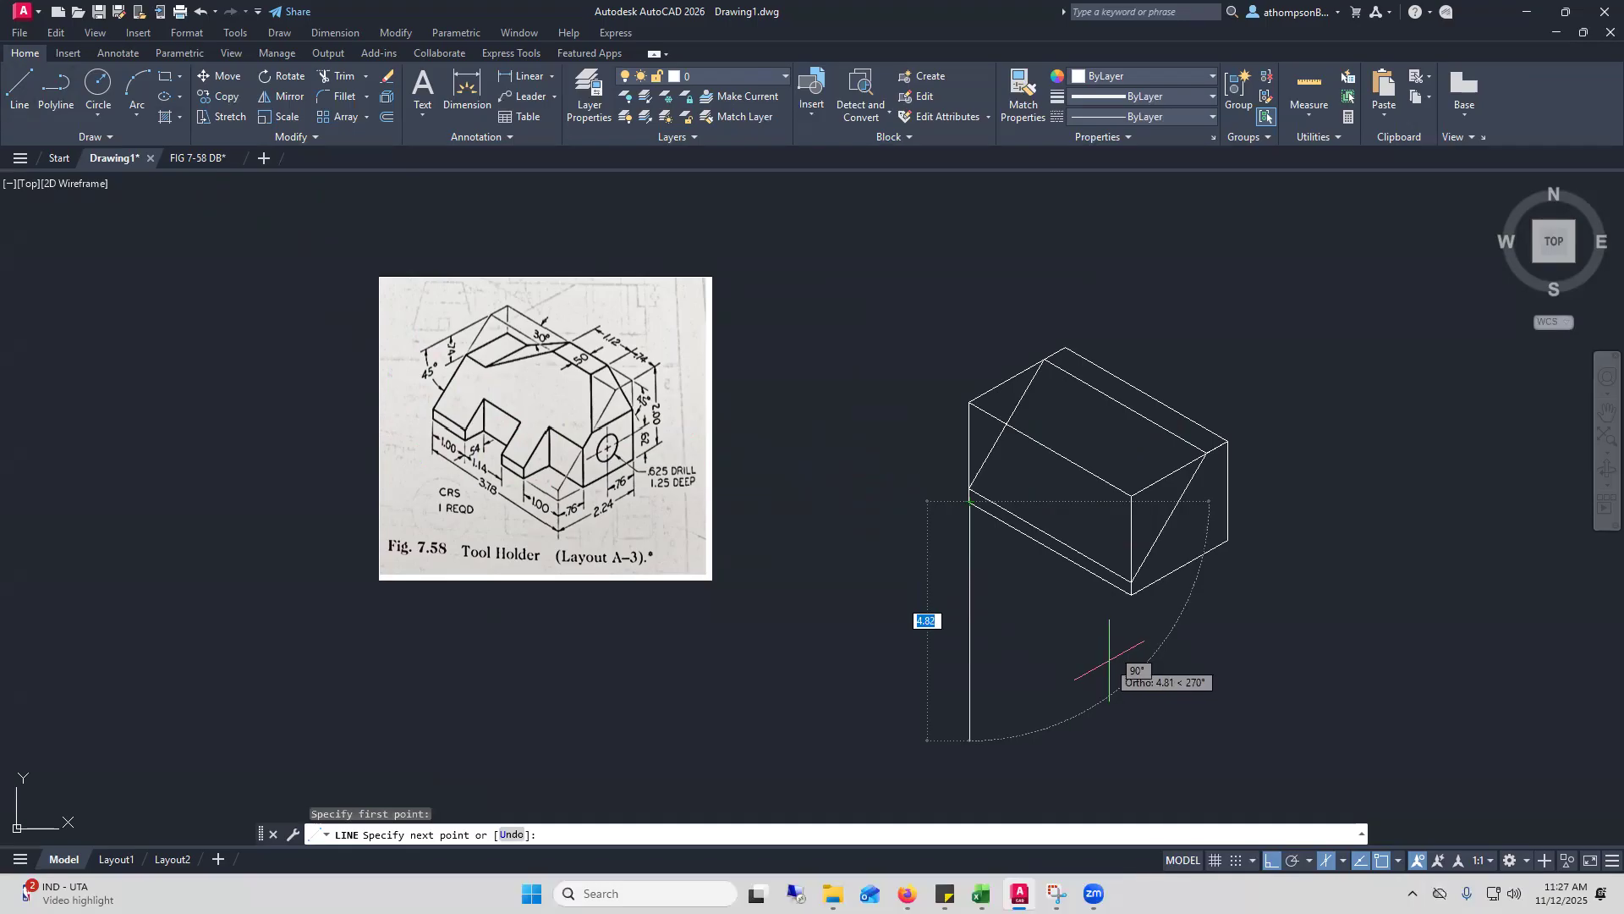
key("F5")
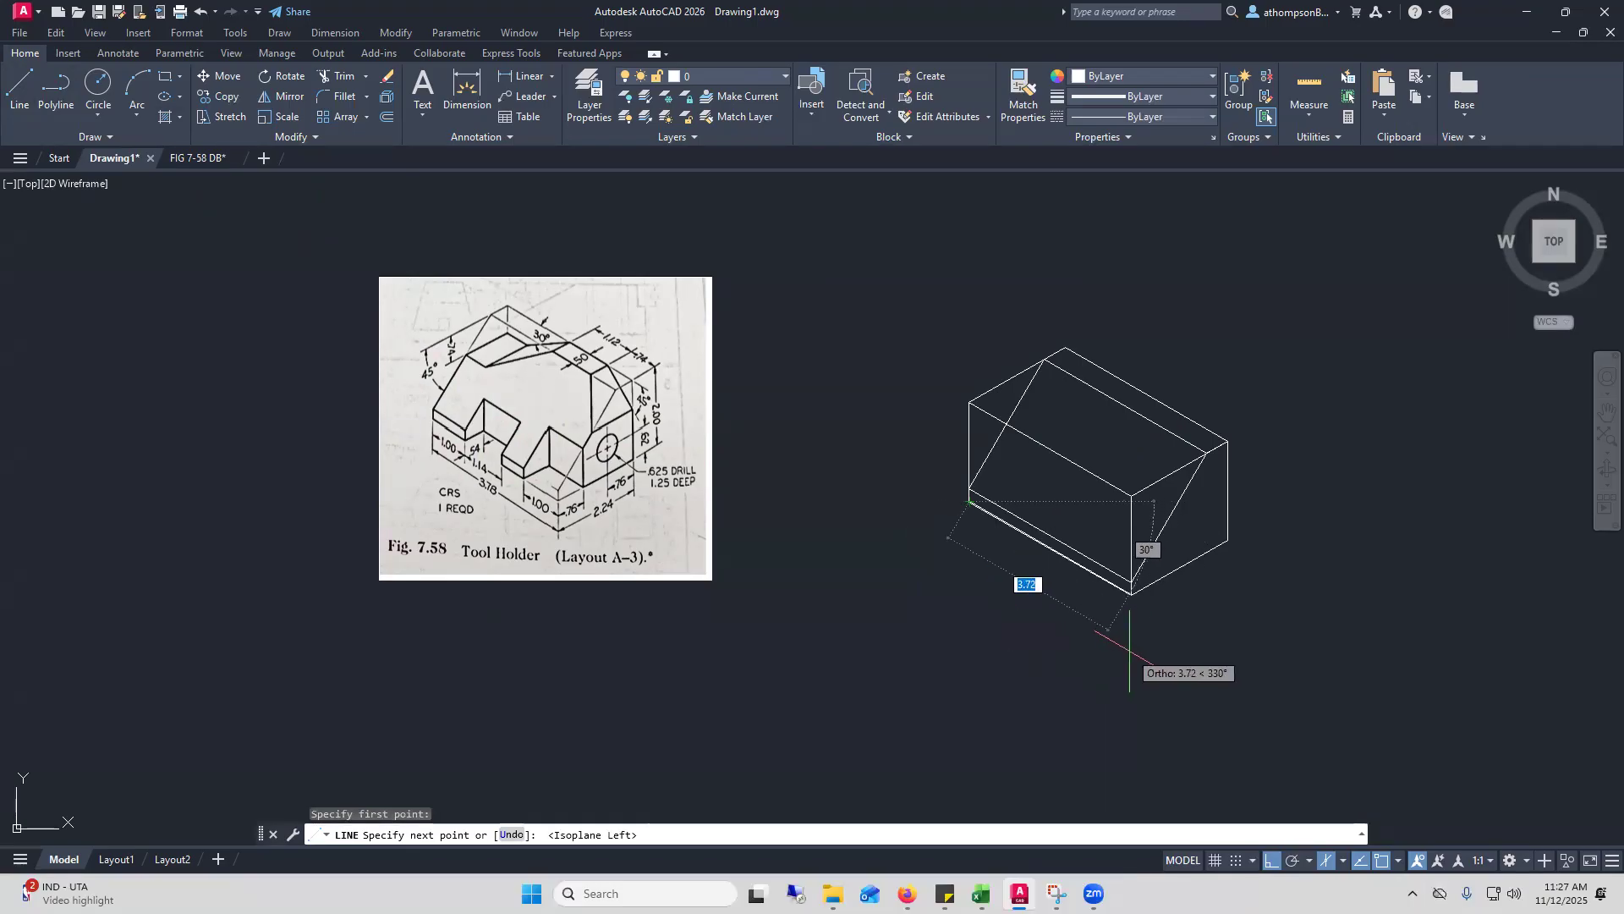
type("1")
key("Return")
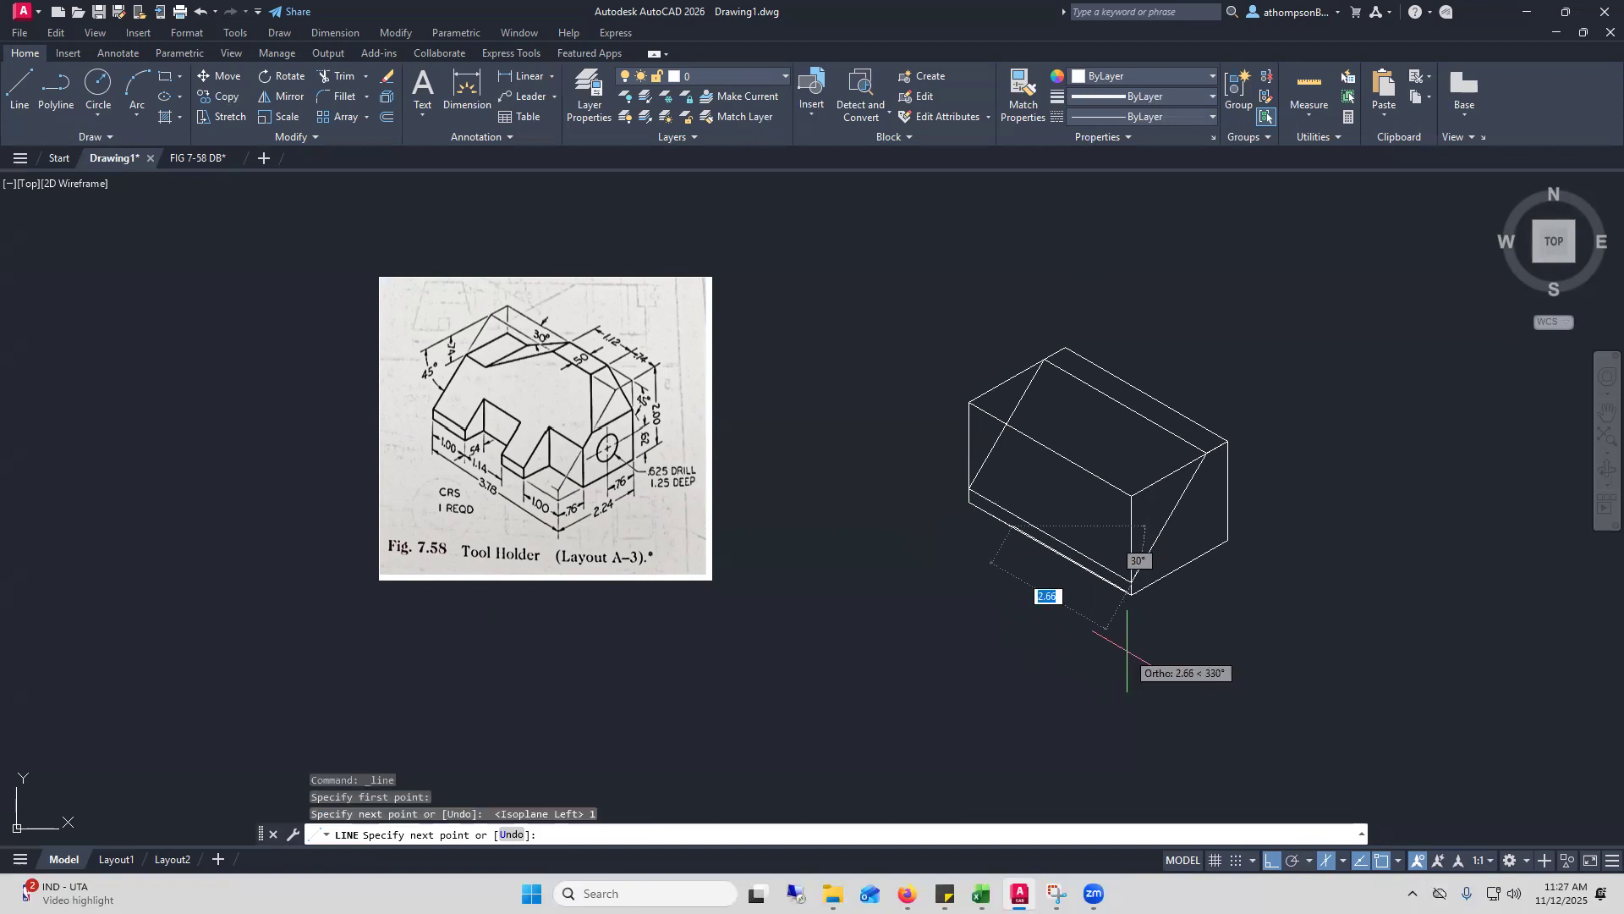
Continue the line on the top isoplane with a .54 segment at 30° into the box for the notch depth
key("F5")
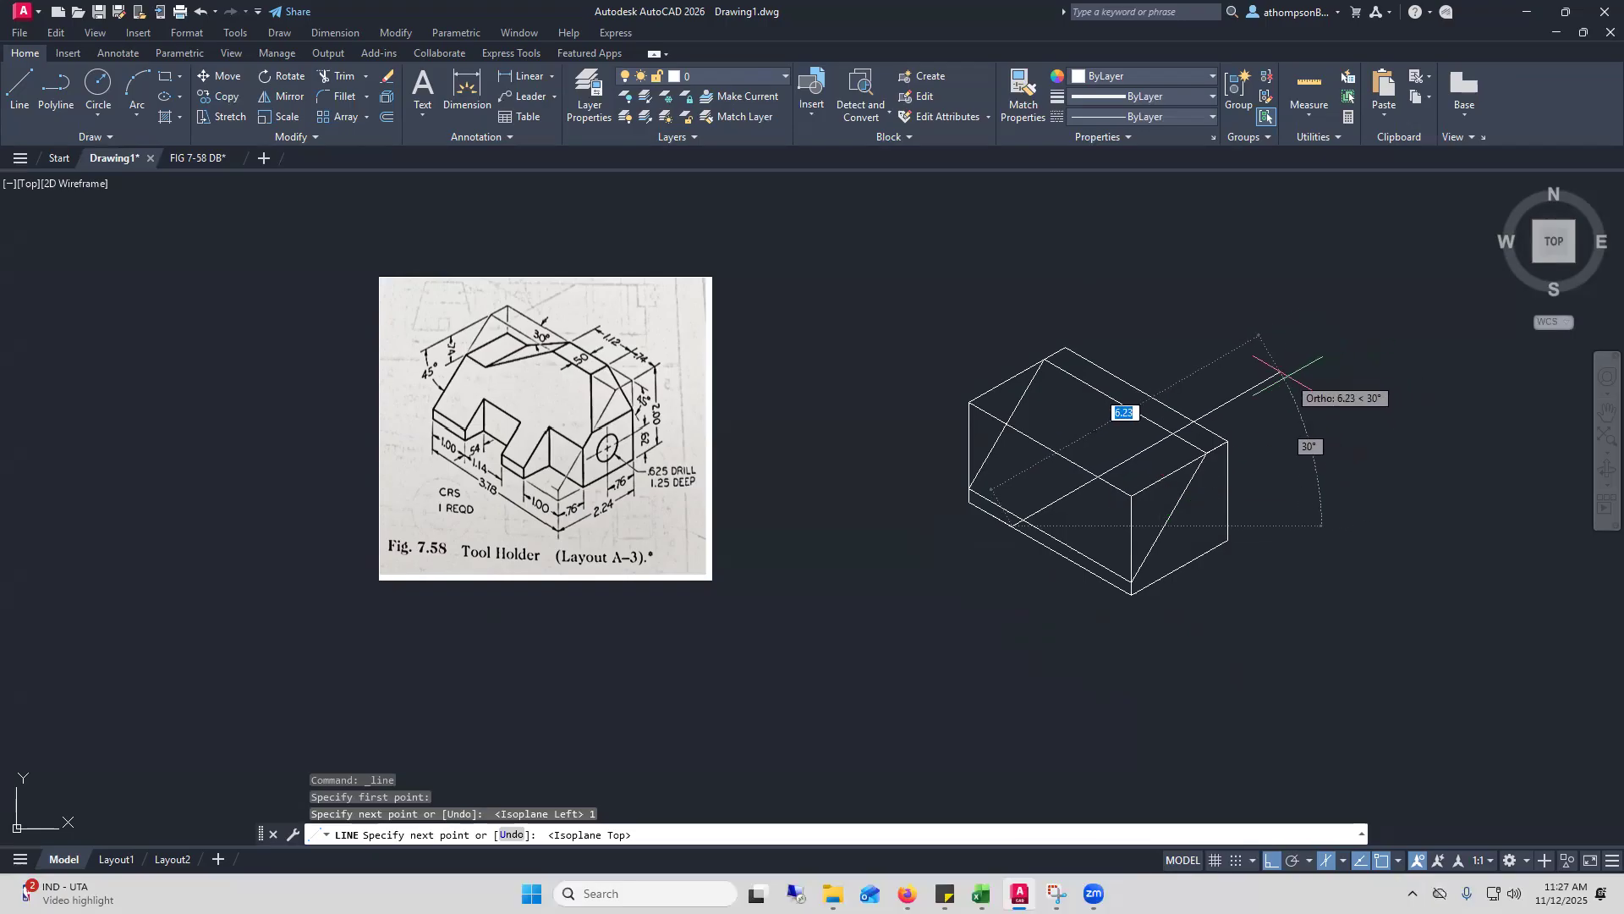
type(".54")
key("Return")
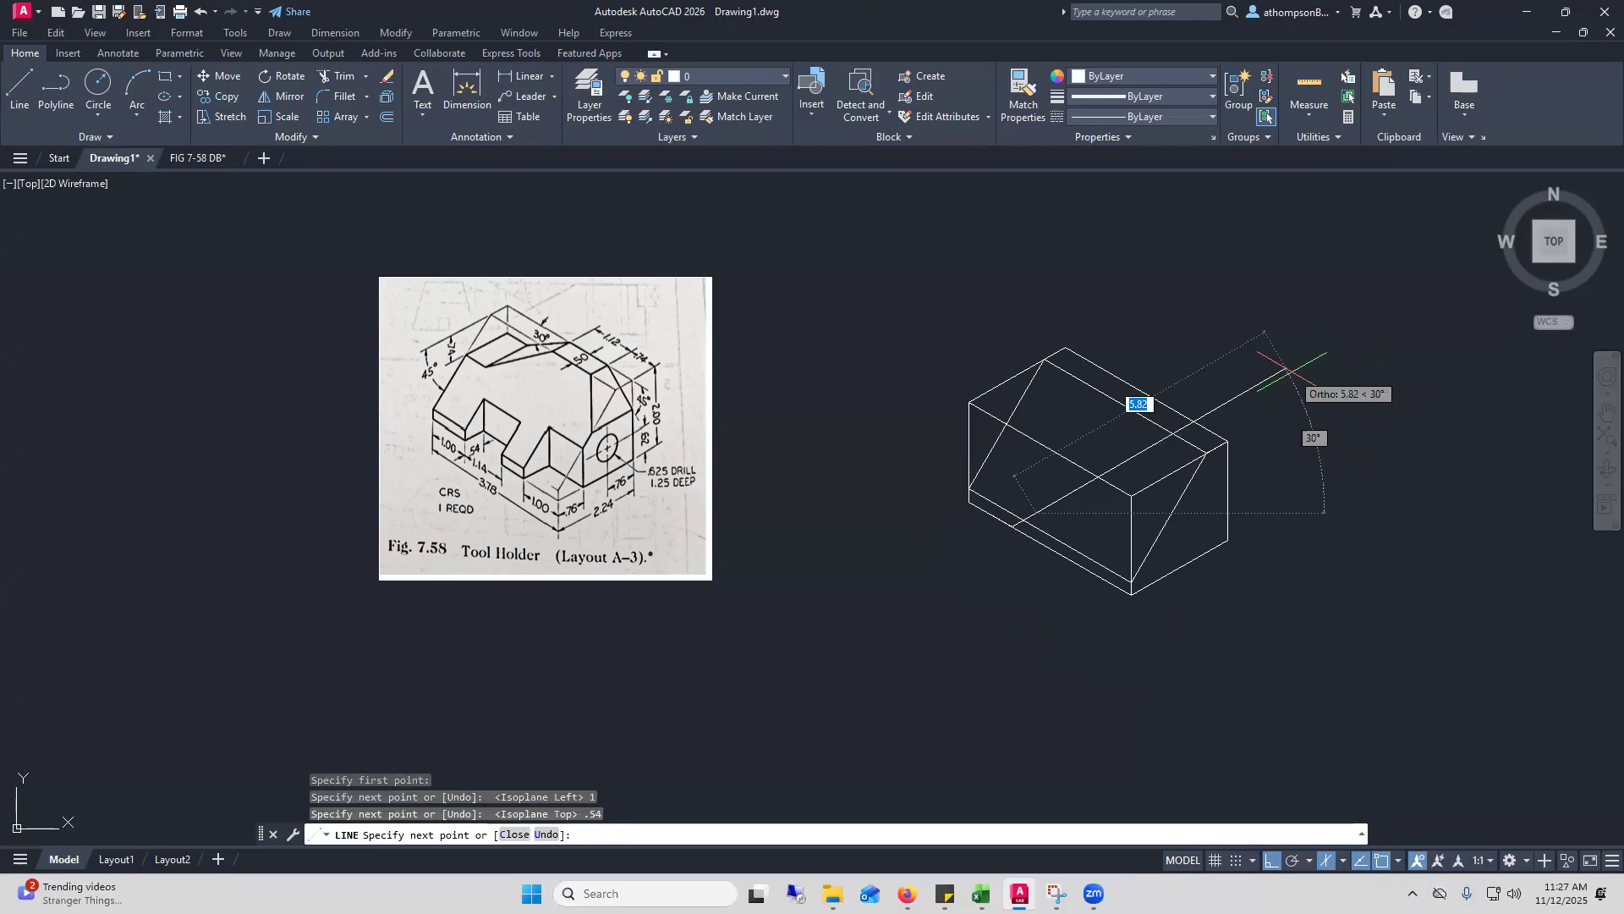
right_click(1305, 331)
left_click(1345, 340)
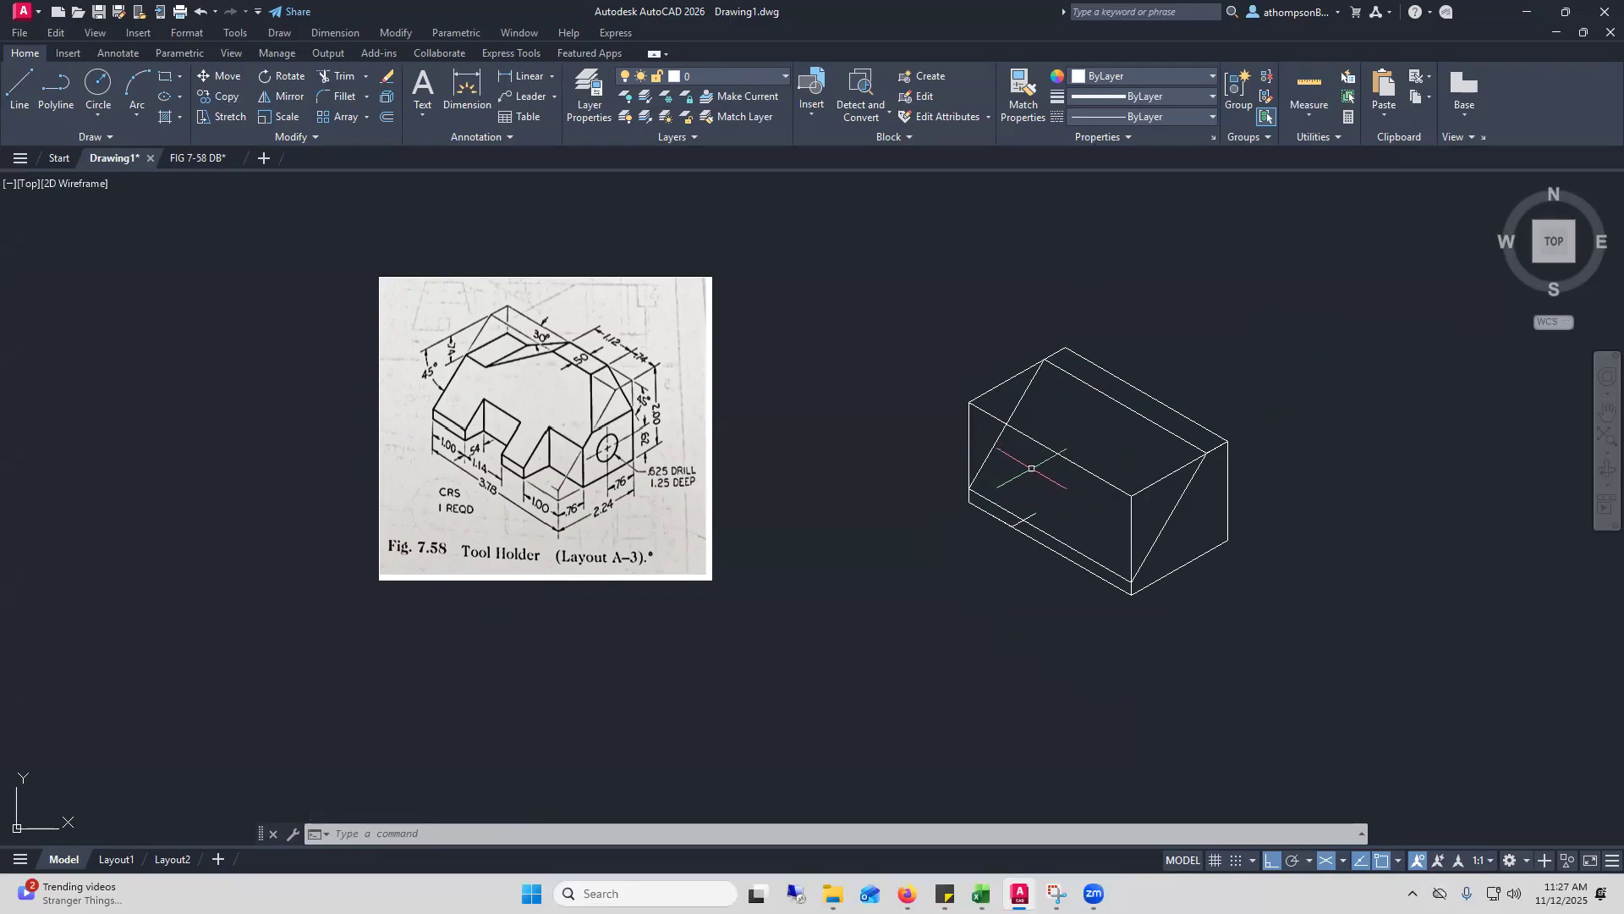
In the FIG 7-58 DB drawing, project a horizontal line from the middle notch's upper corner in the front view to the side view's slope, and erase it
left_click(201, 158)
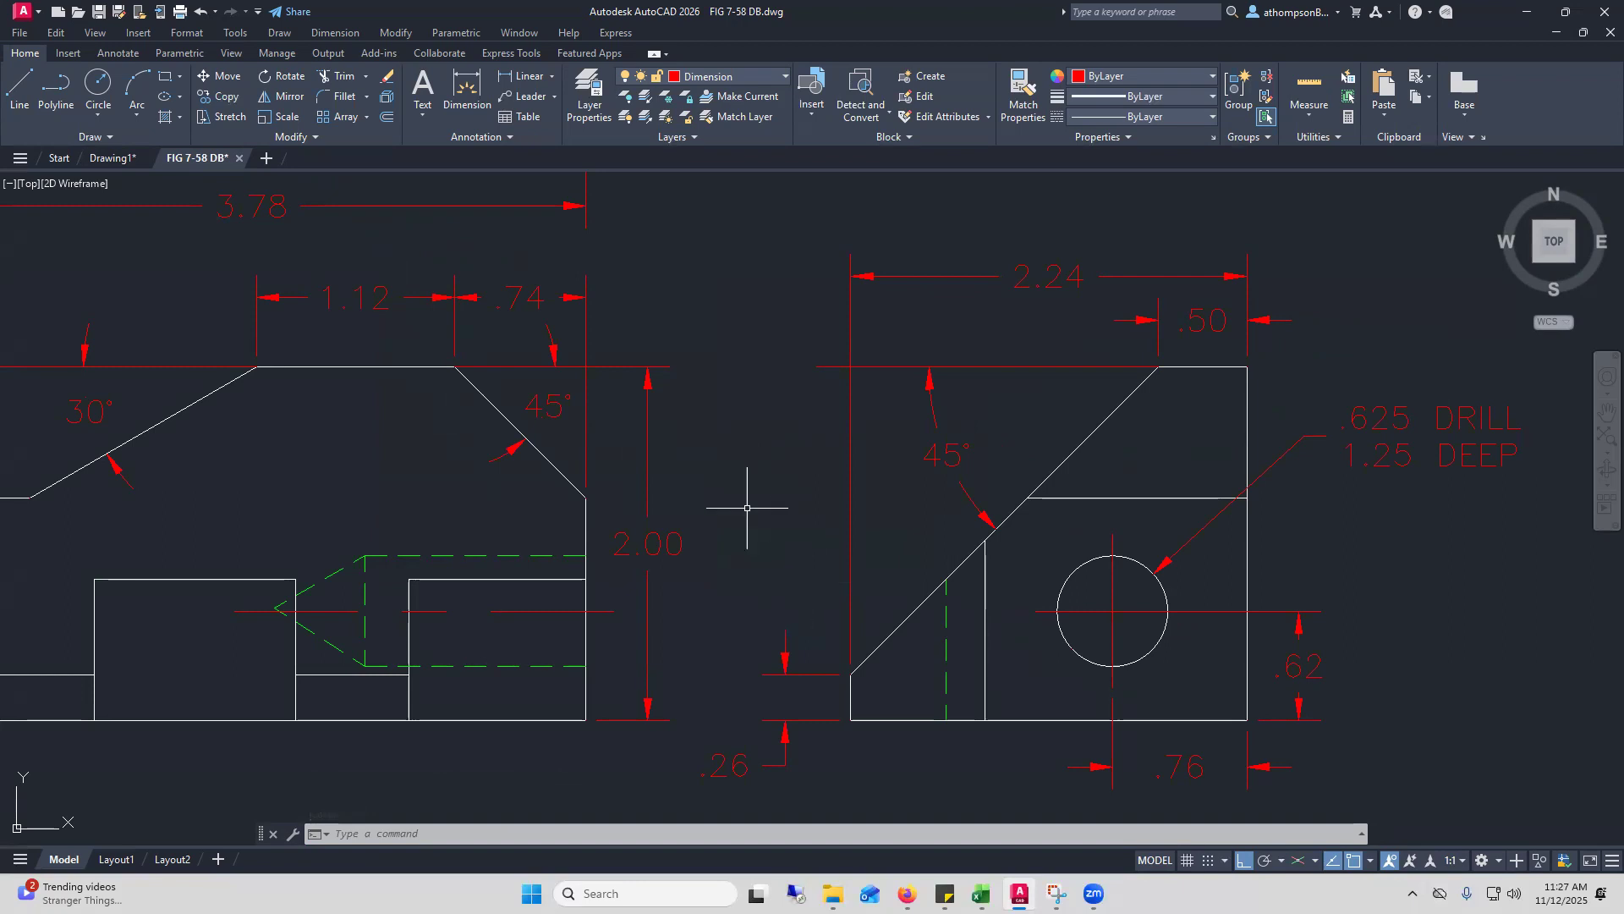
type("l")
key("Return")
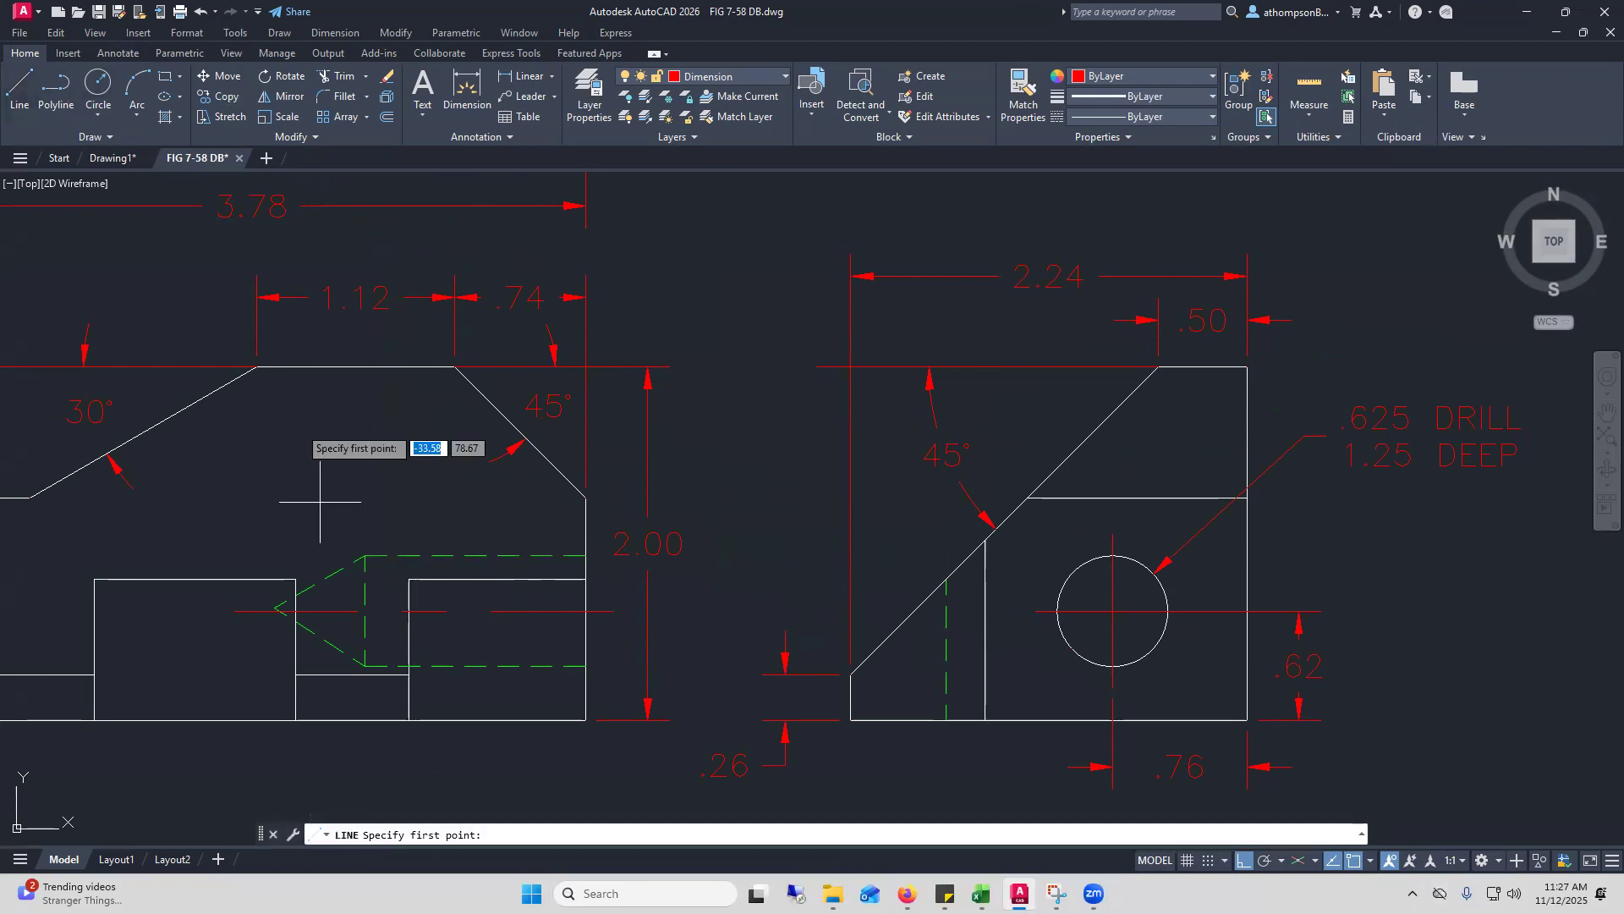
left_click(295, 578)
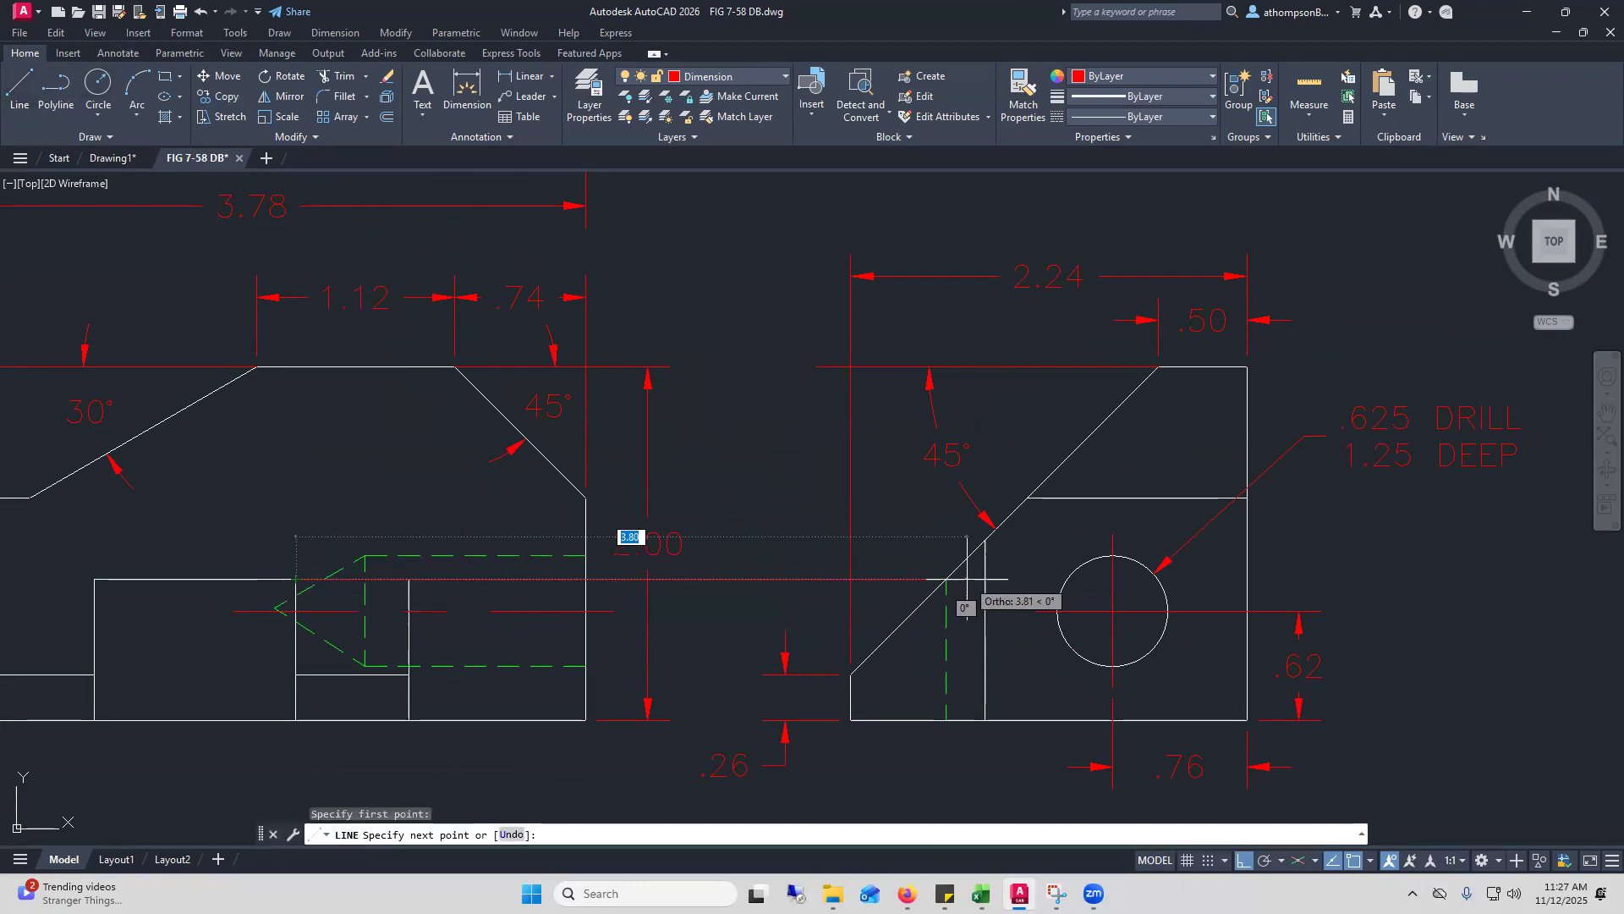
left_click(946, 579)
right_click(888, 540)
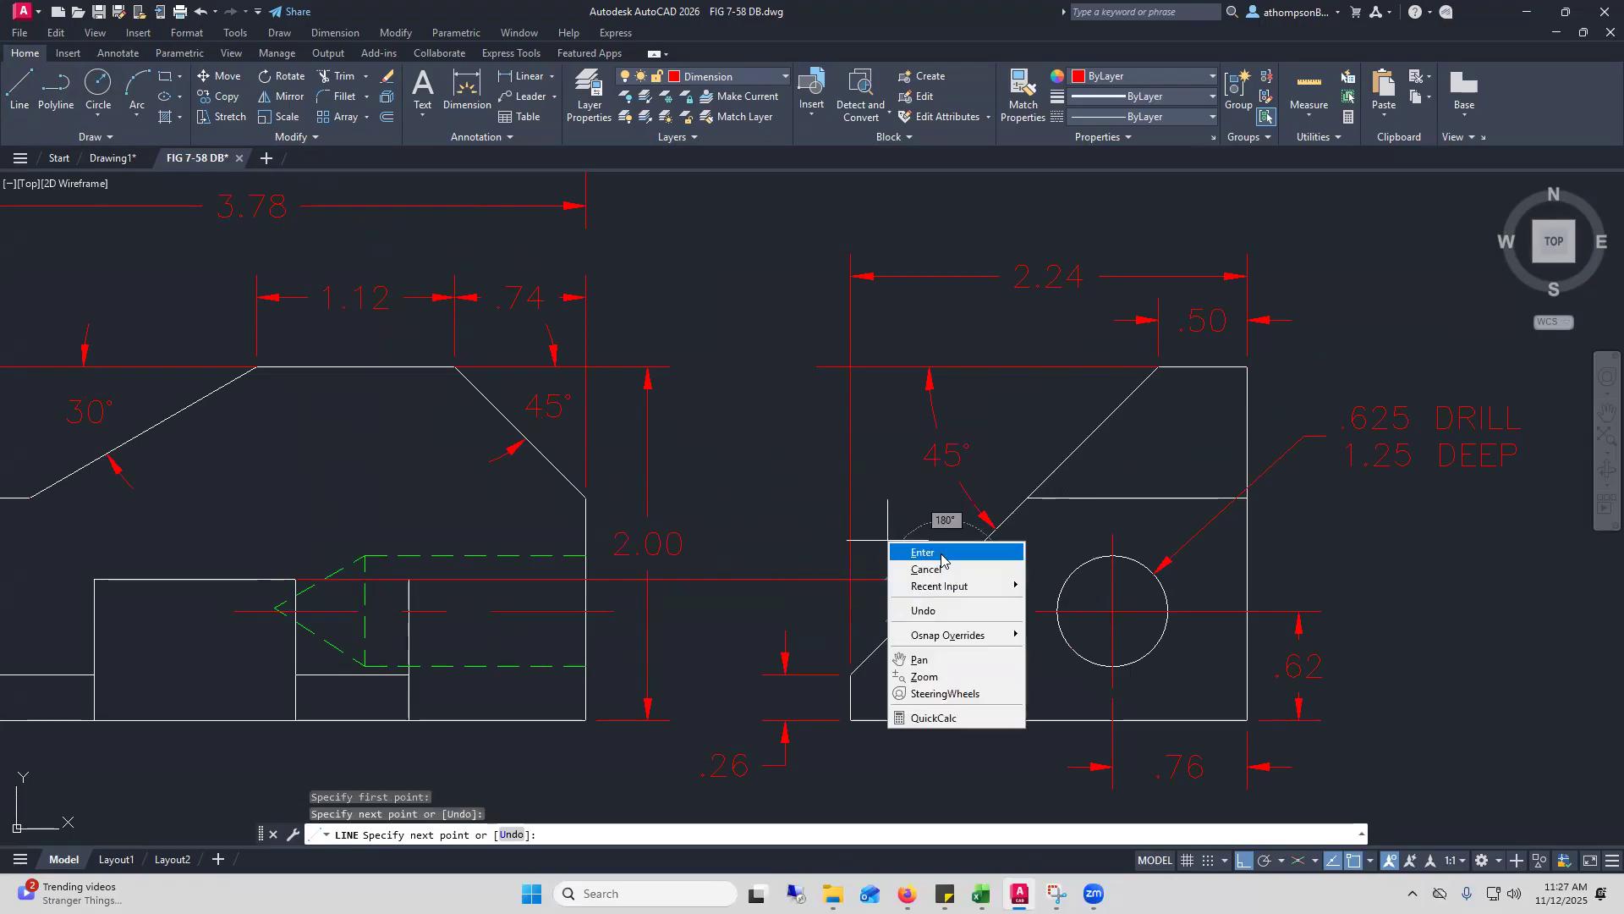
left_click(924, 552)
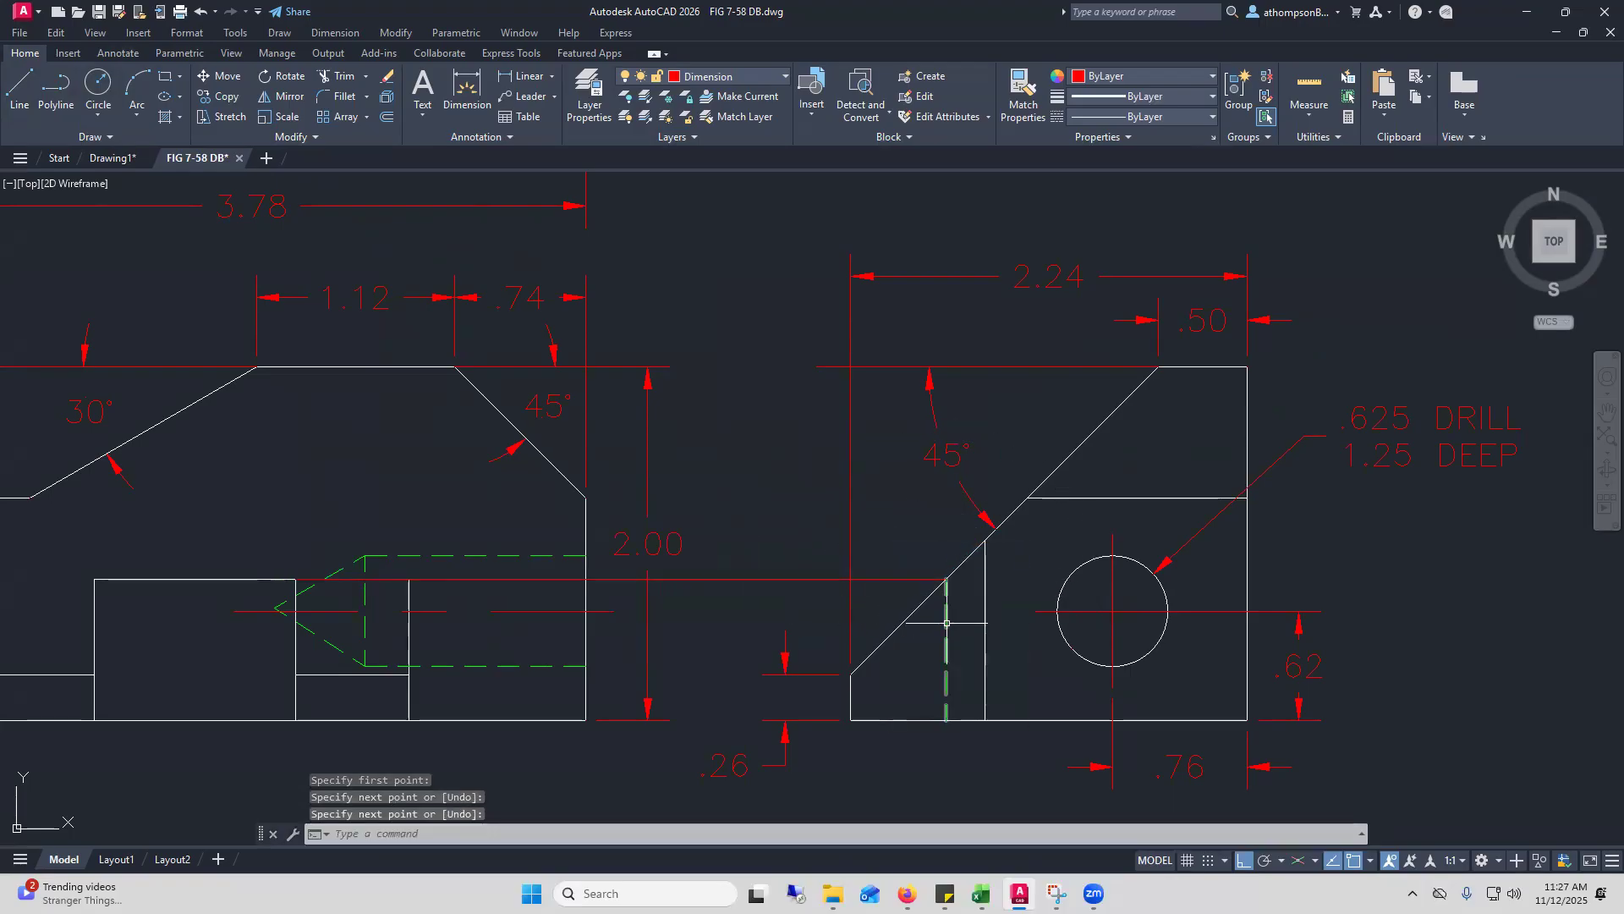
left_click(803, 579)
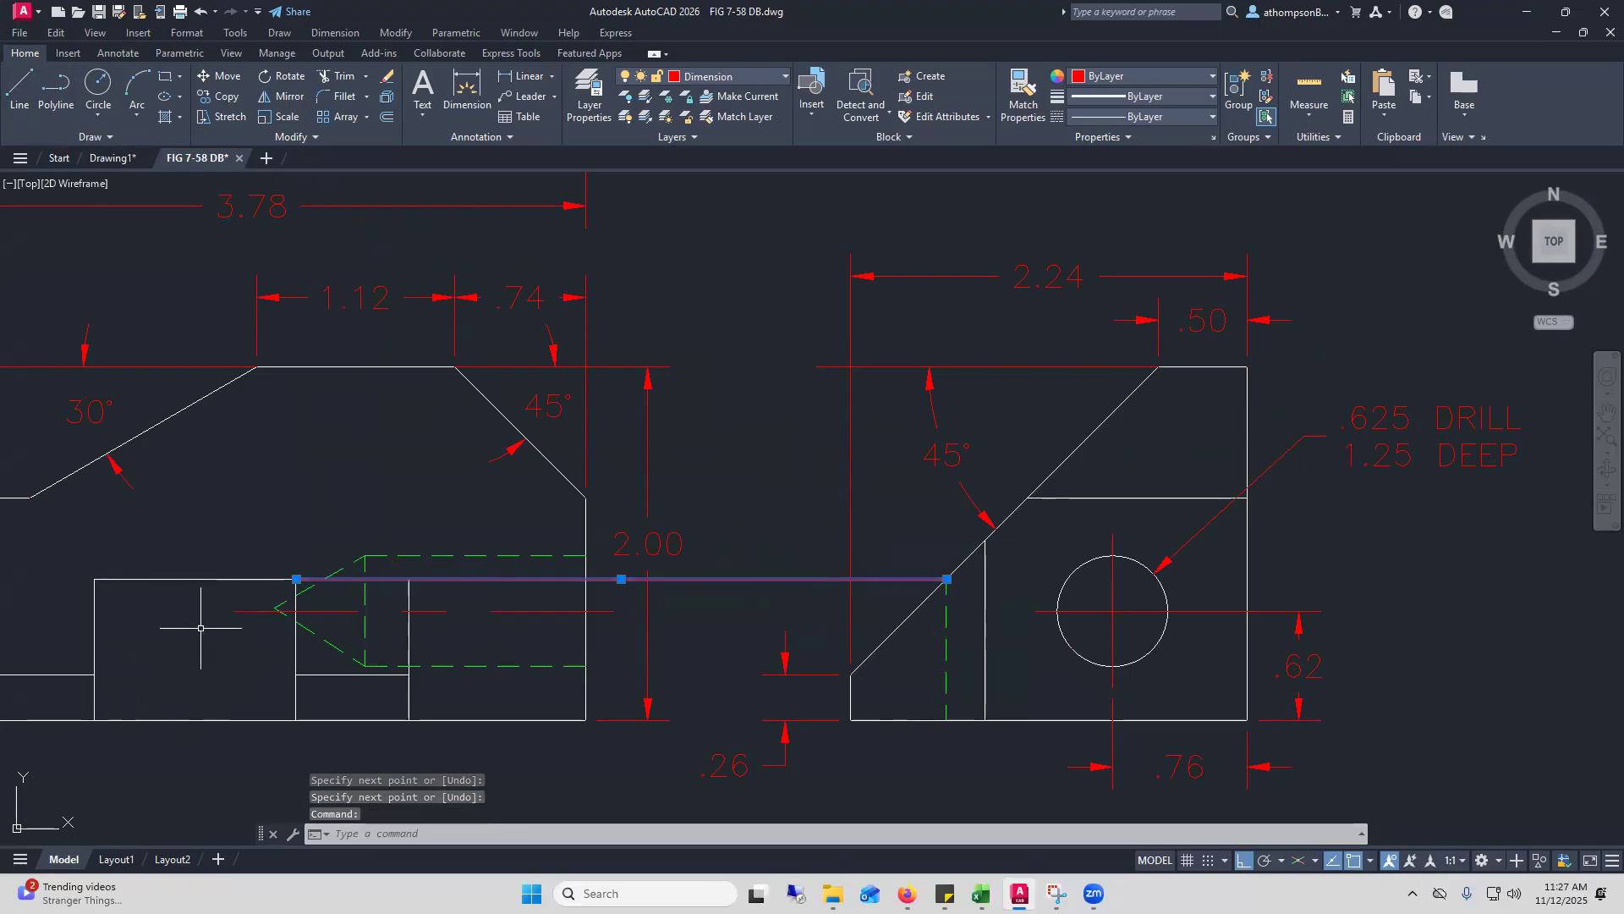
key("Delete")
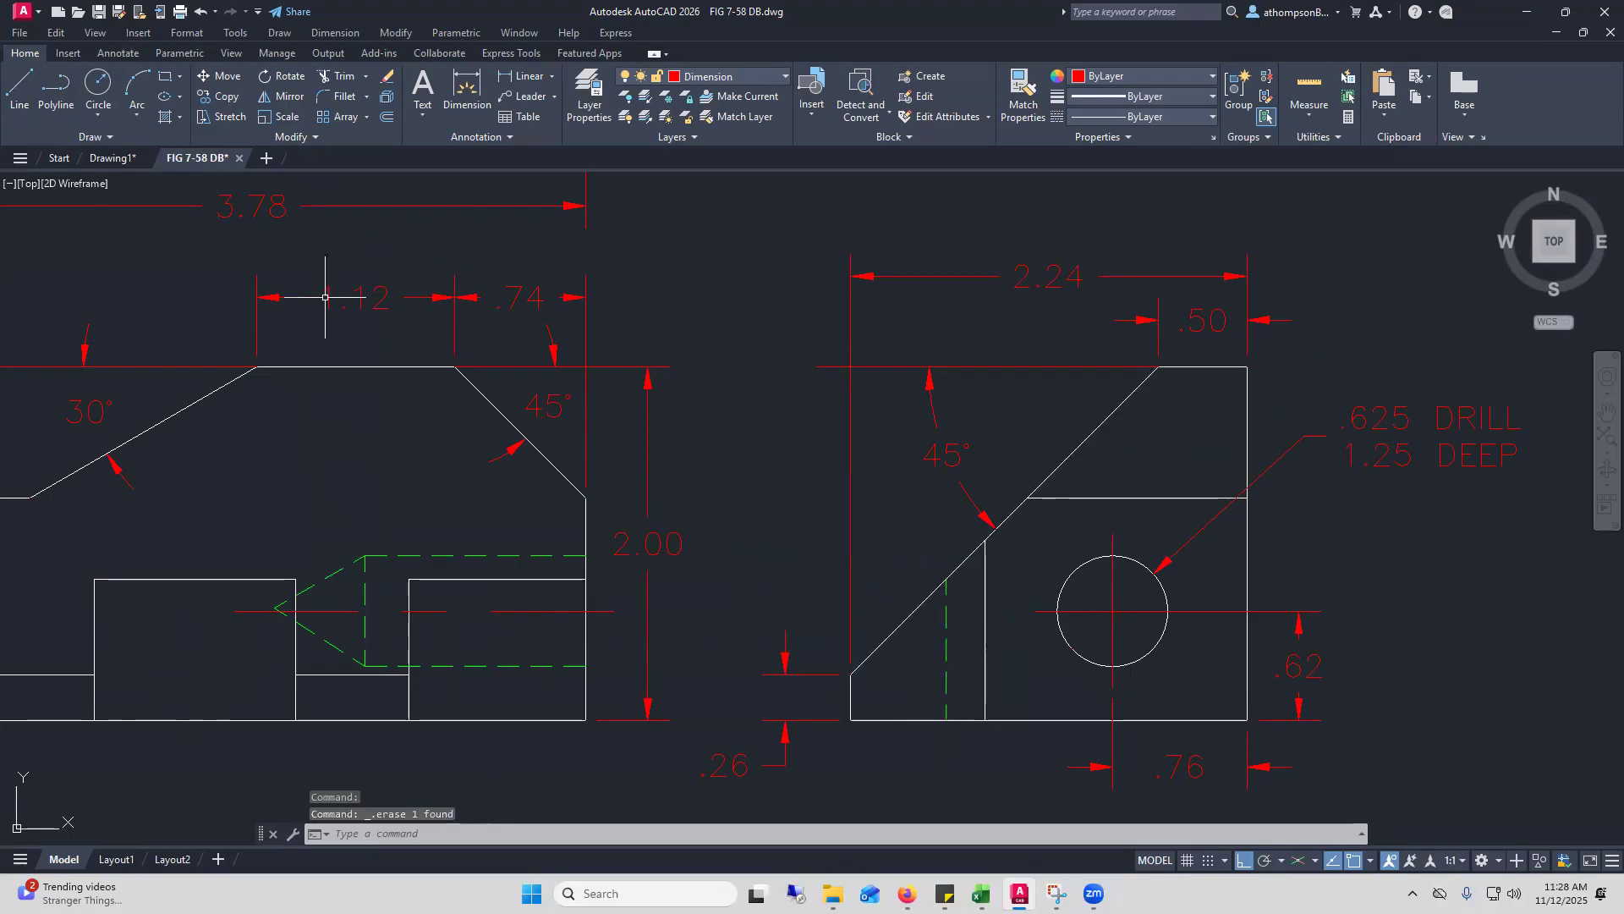
Add a vertical linear dimension to the notch's dashed hidden line in the side view, placed outside the existing .26 dimension
left_click(525, 75)
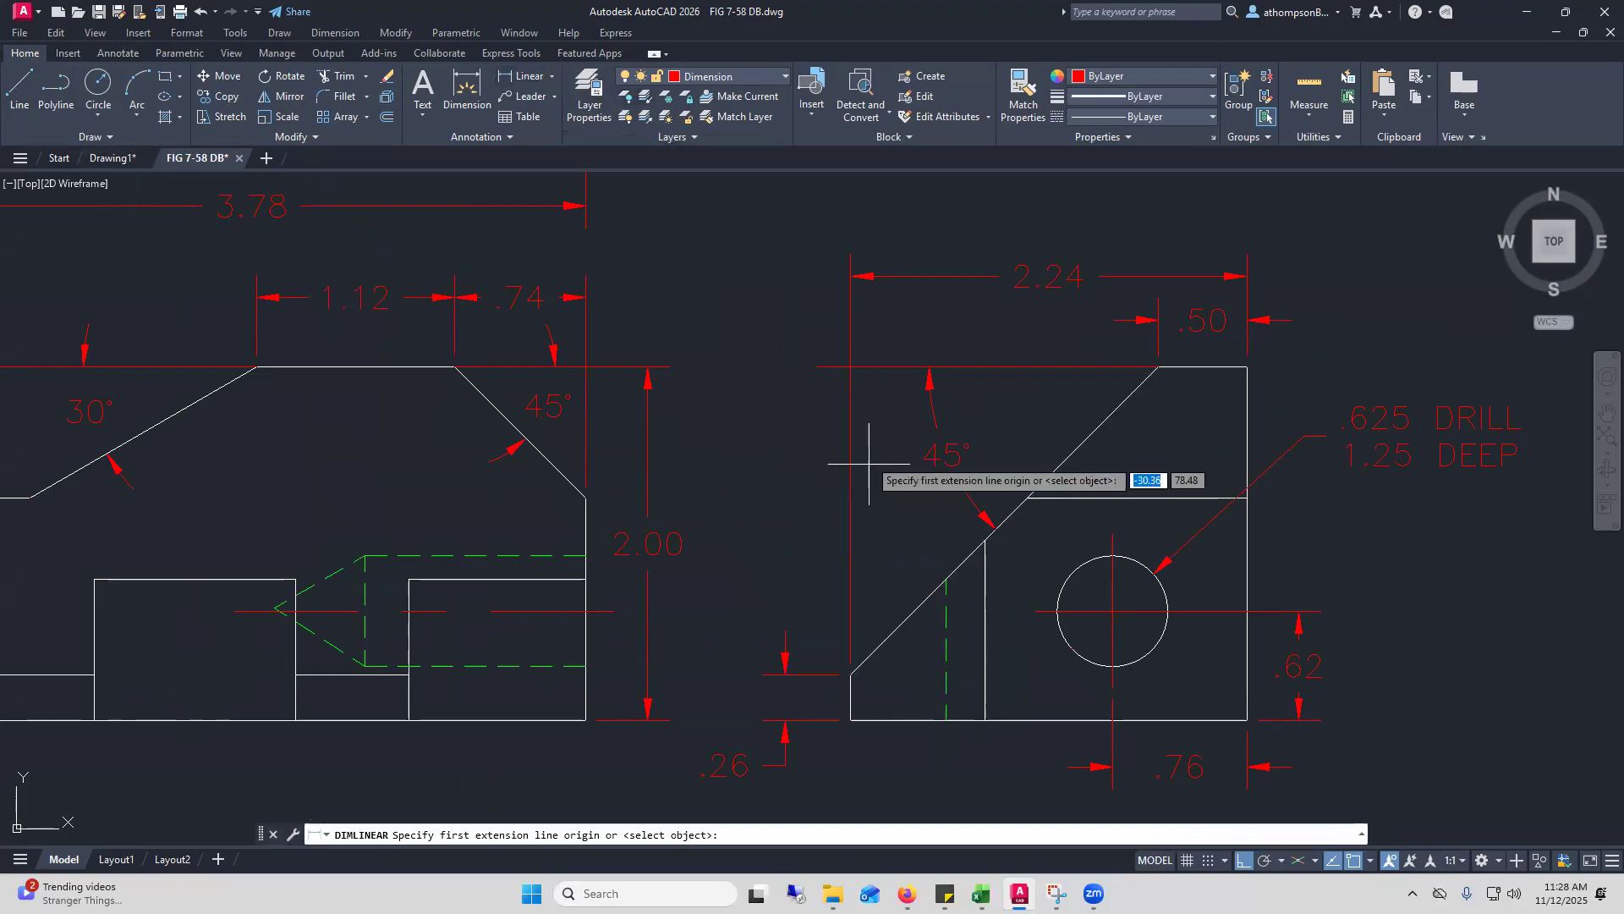
left_click(945, 580)
left_click(946, 719)
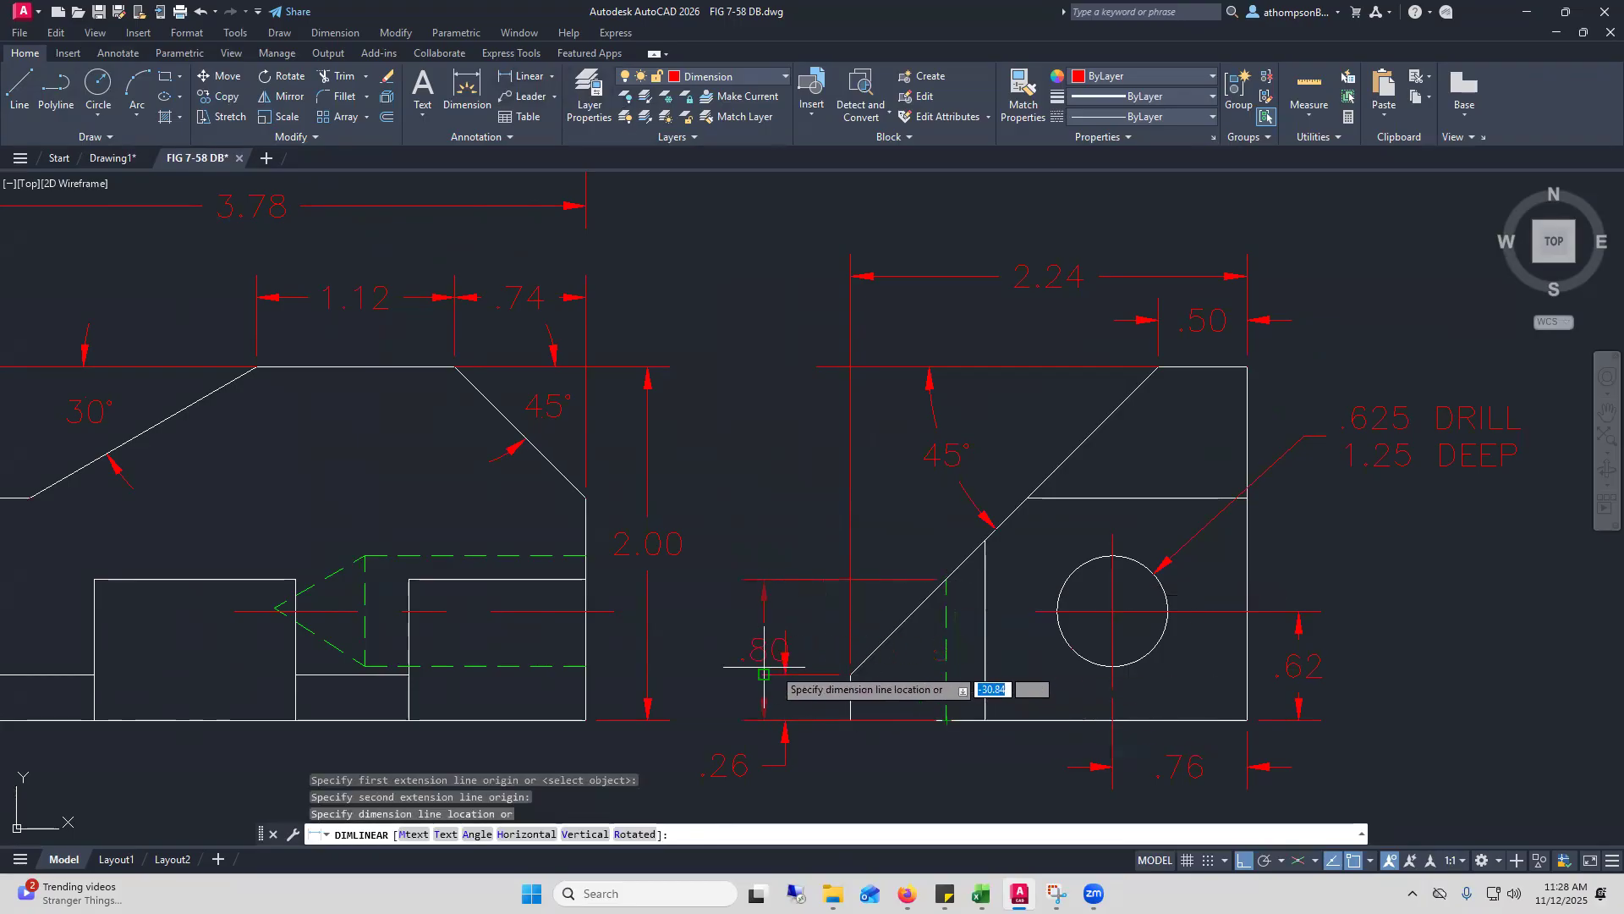
left_click(710, 666)
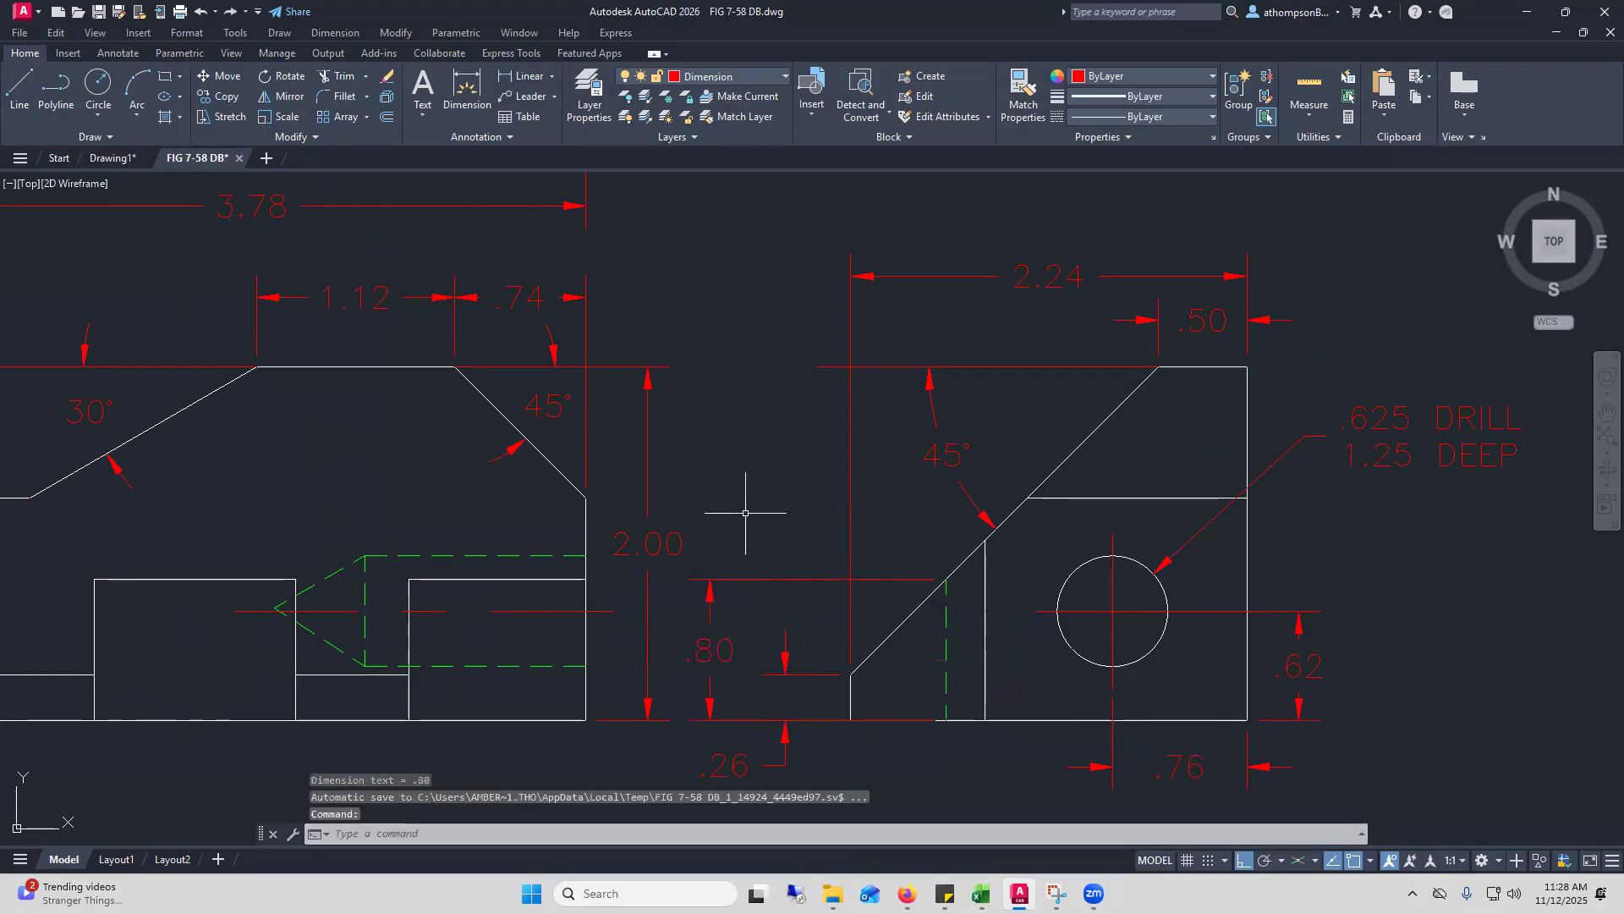
In Drawing1, draw a .8 vertical line up from the inner end of the notch depth line, and erase the stray segment above it
left_click(105, 157)
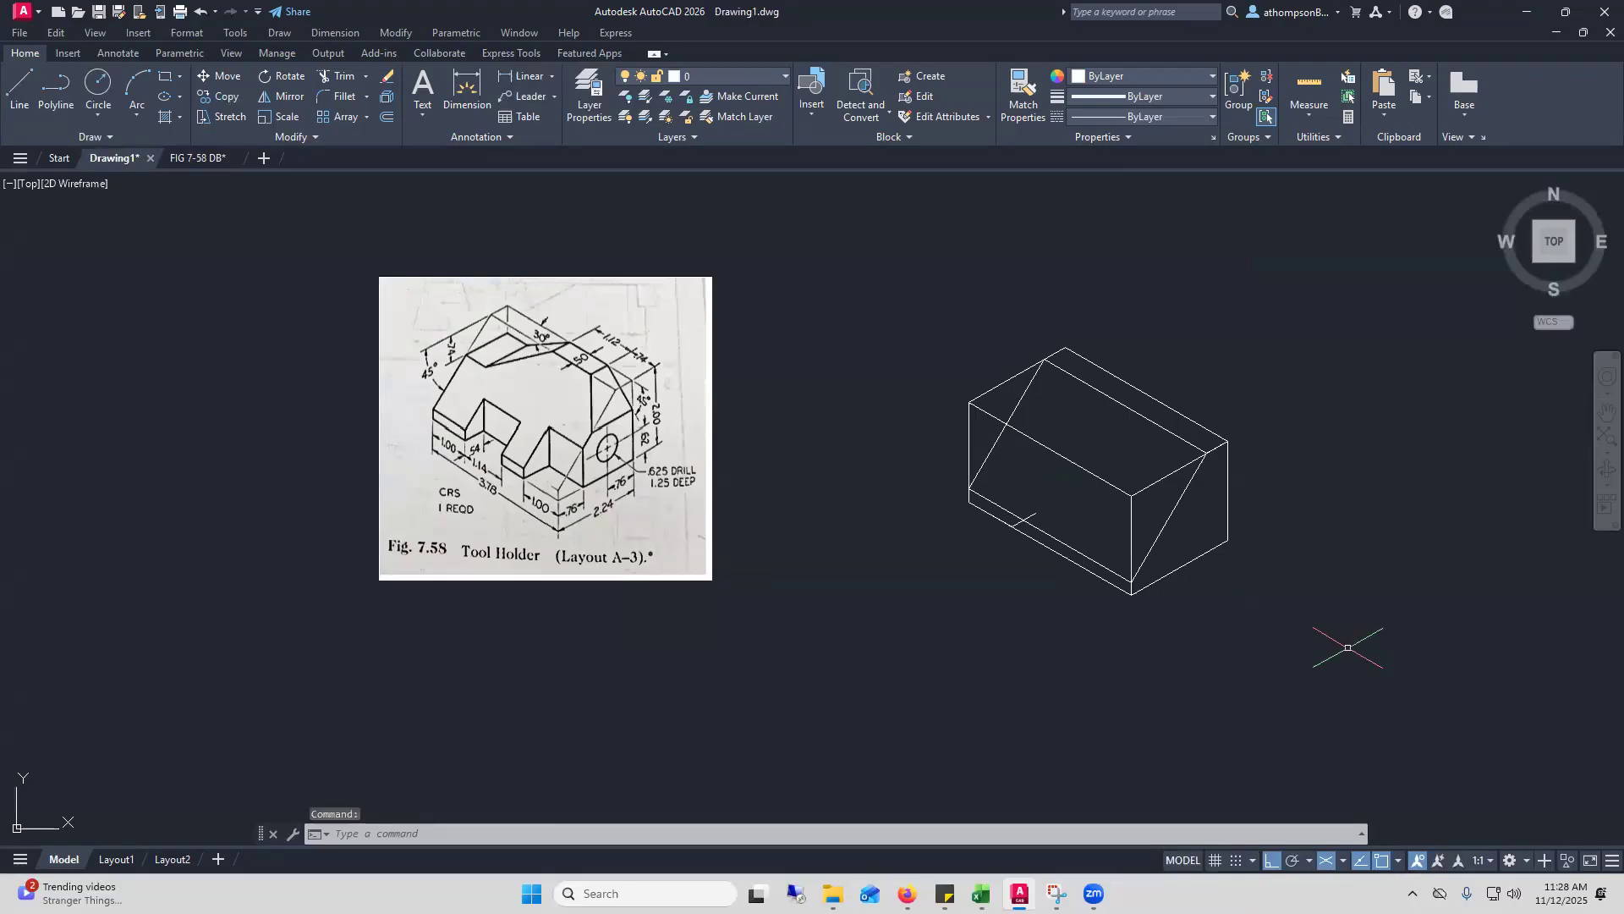
left_click(19, 89)
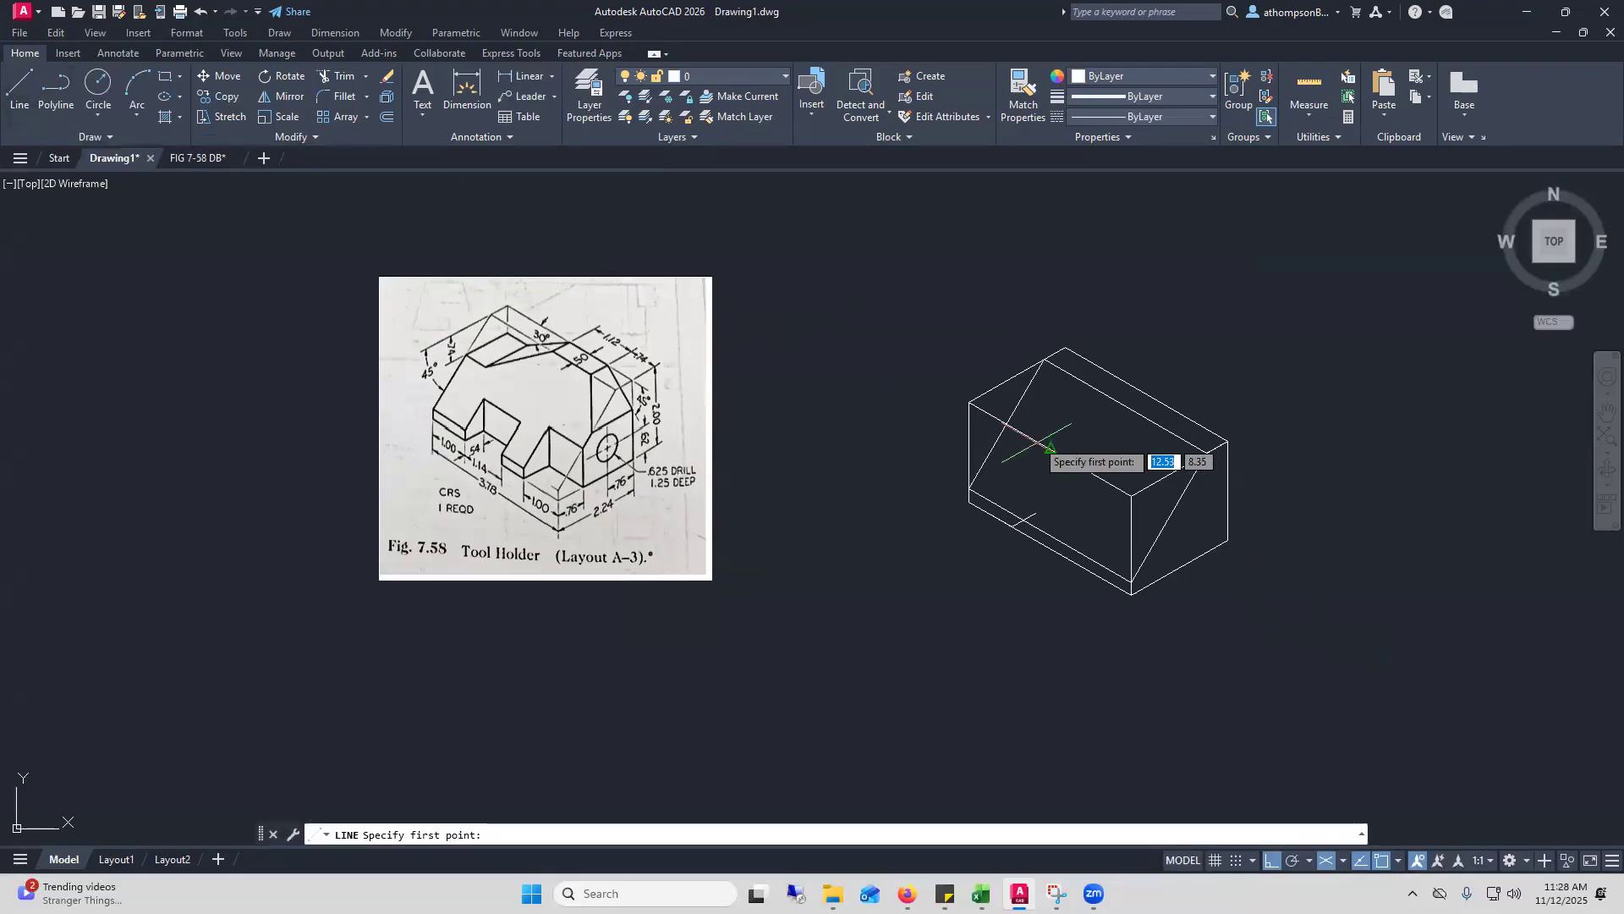
left_click(1036, 513)
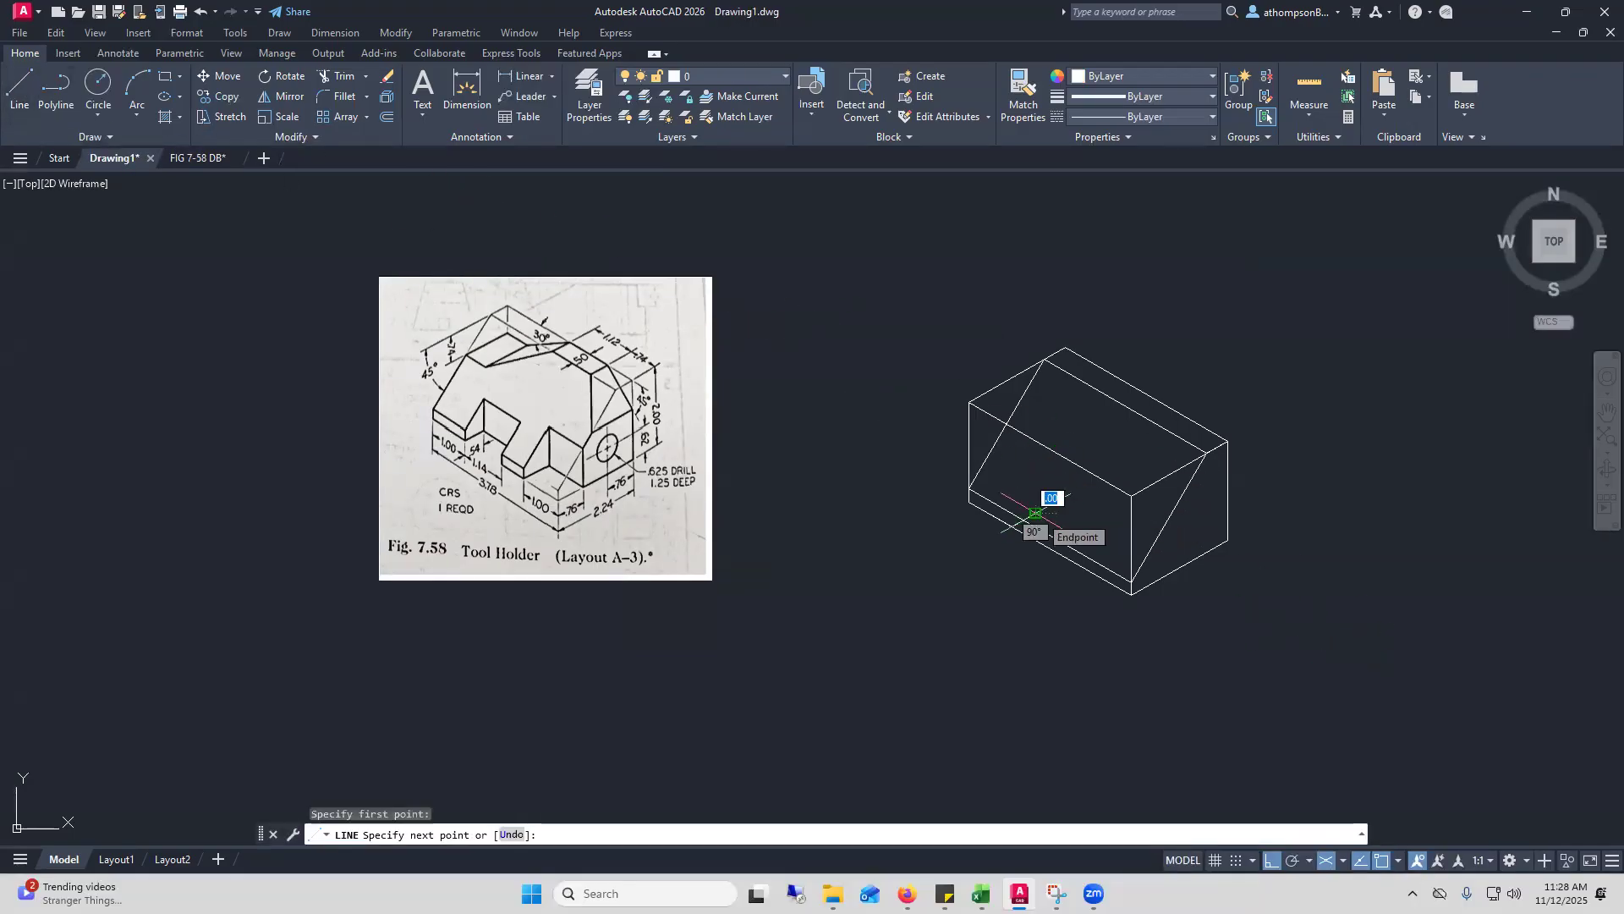
key("F5")
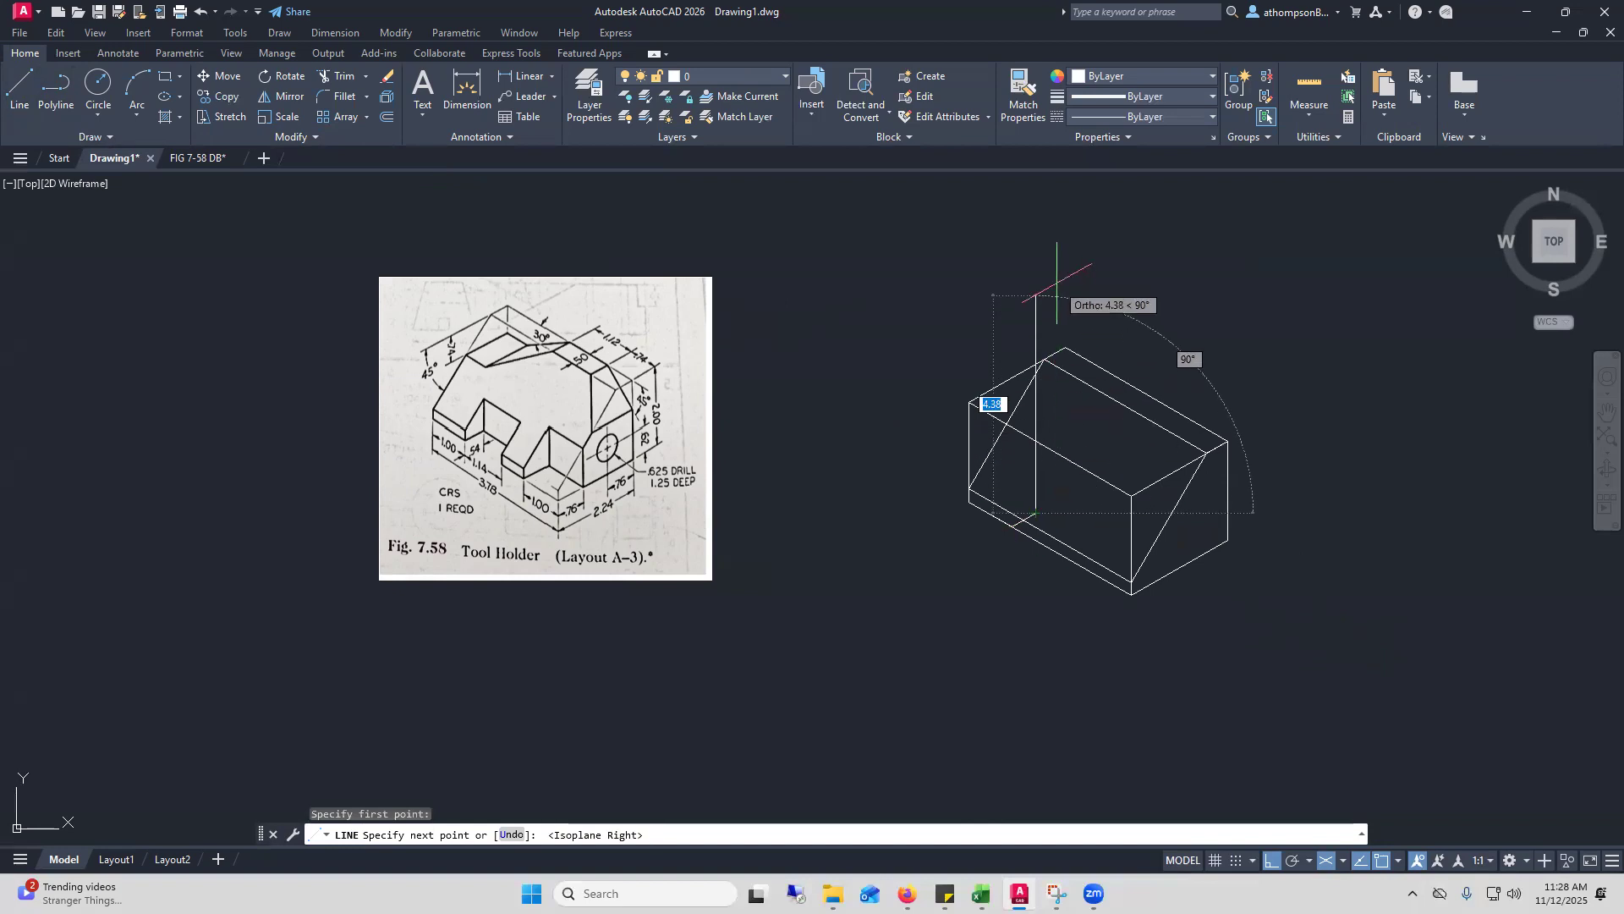
type(".8")
key("Return")
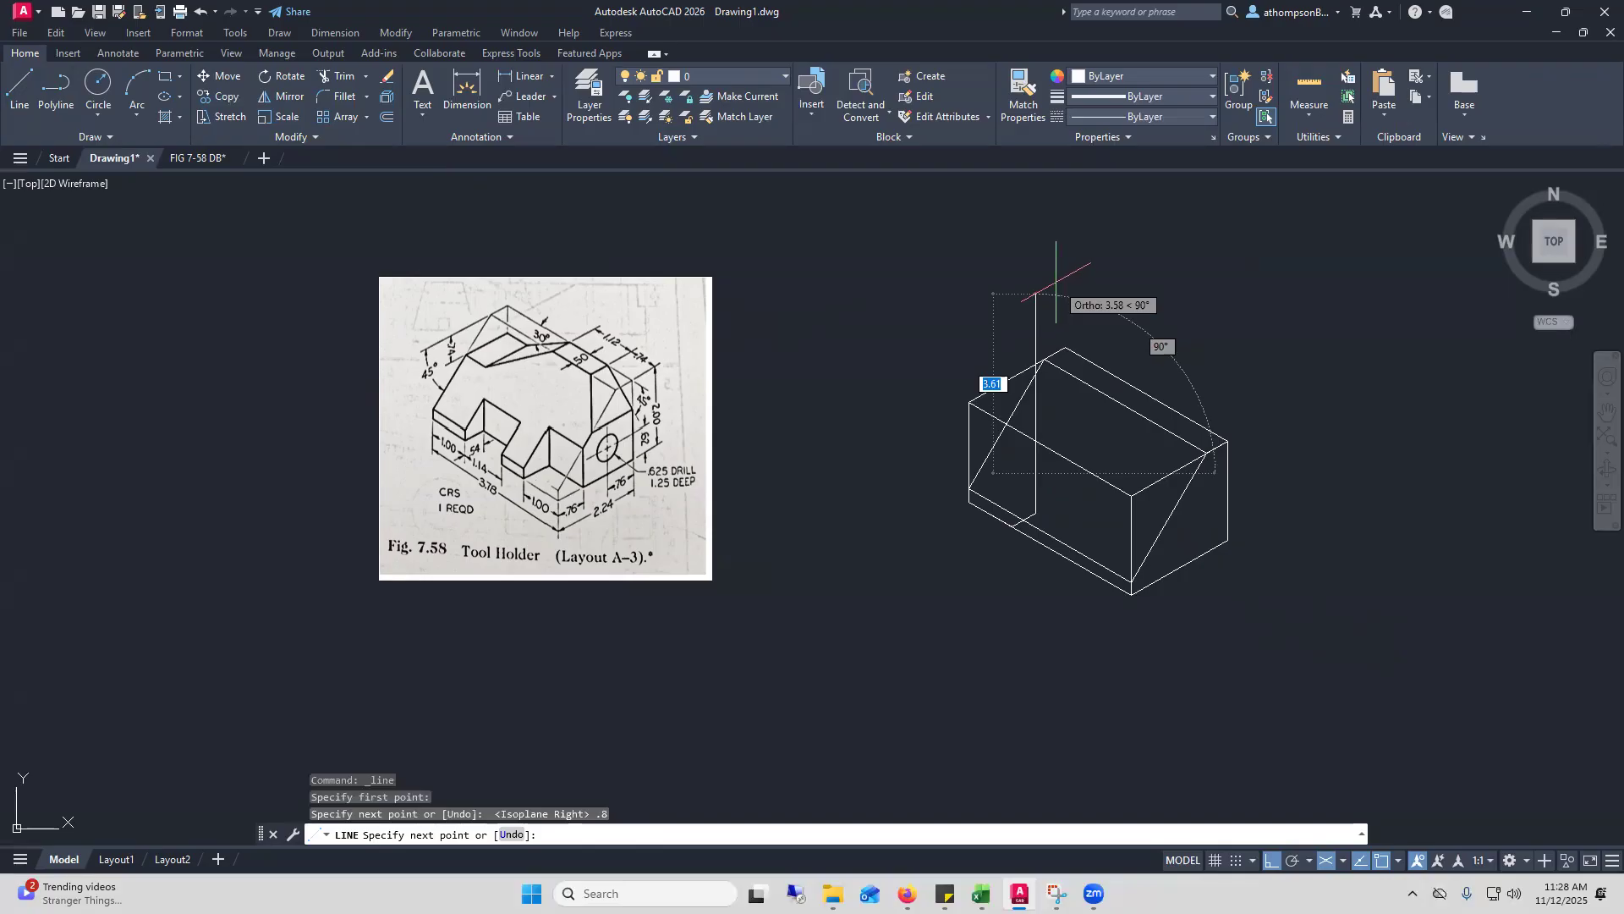
left_click(1057, 283)
right_click(1132, 278)
left_click(1169, 290)
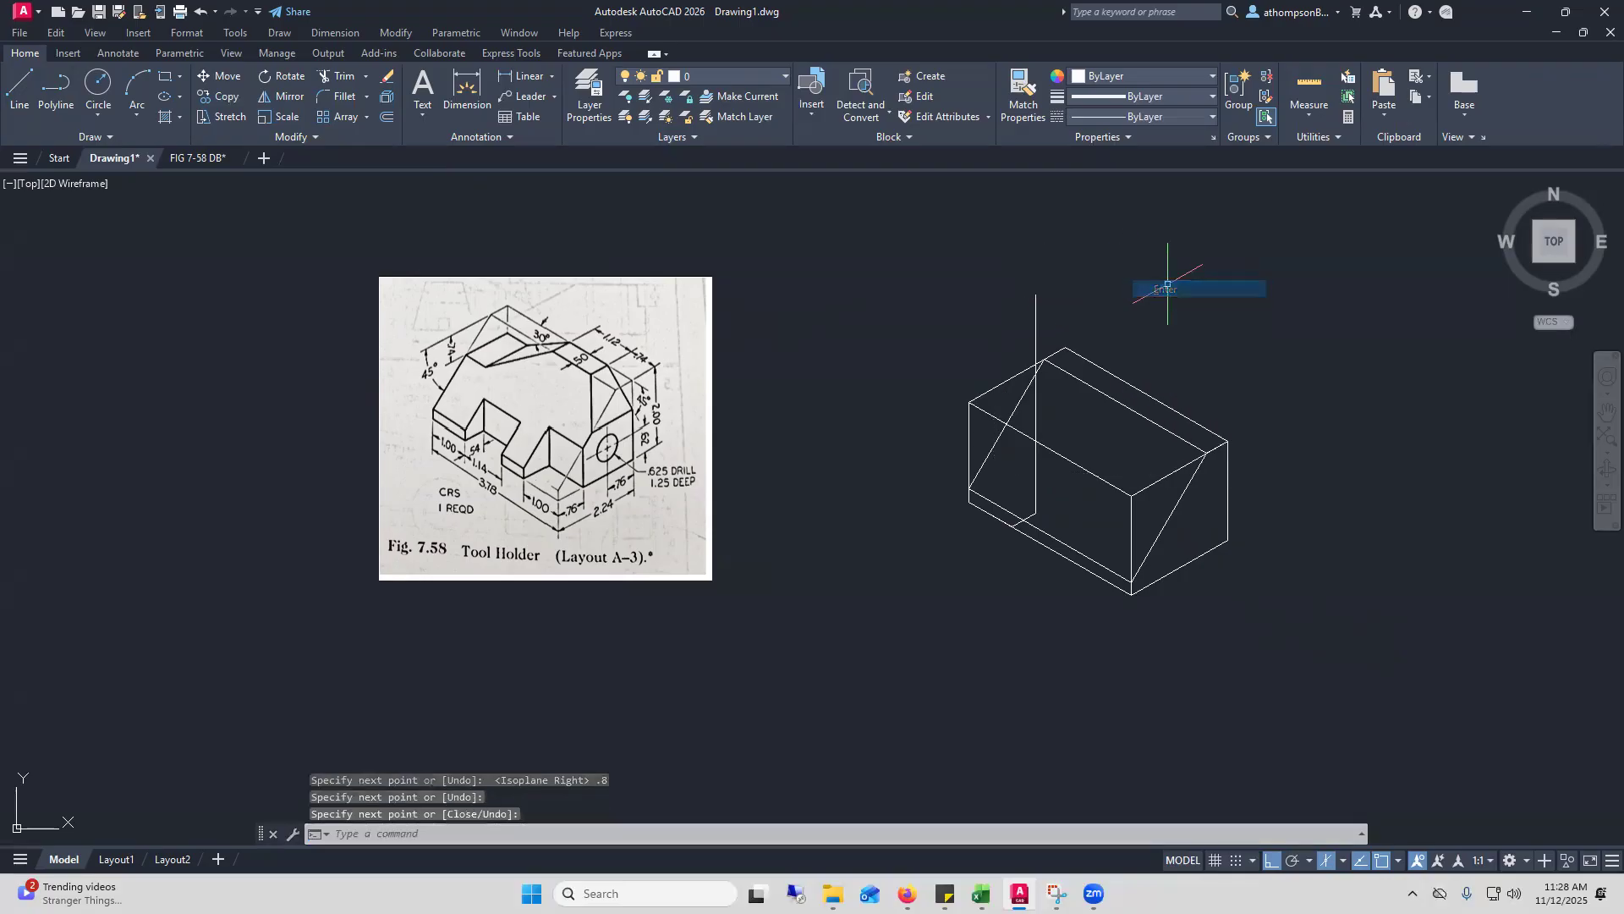
left_click(1037, 396)
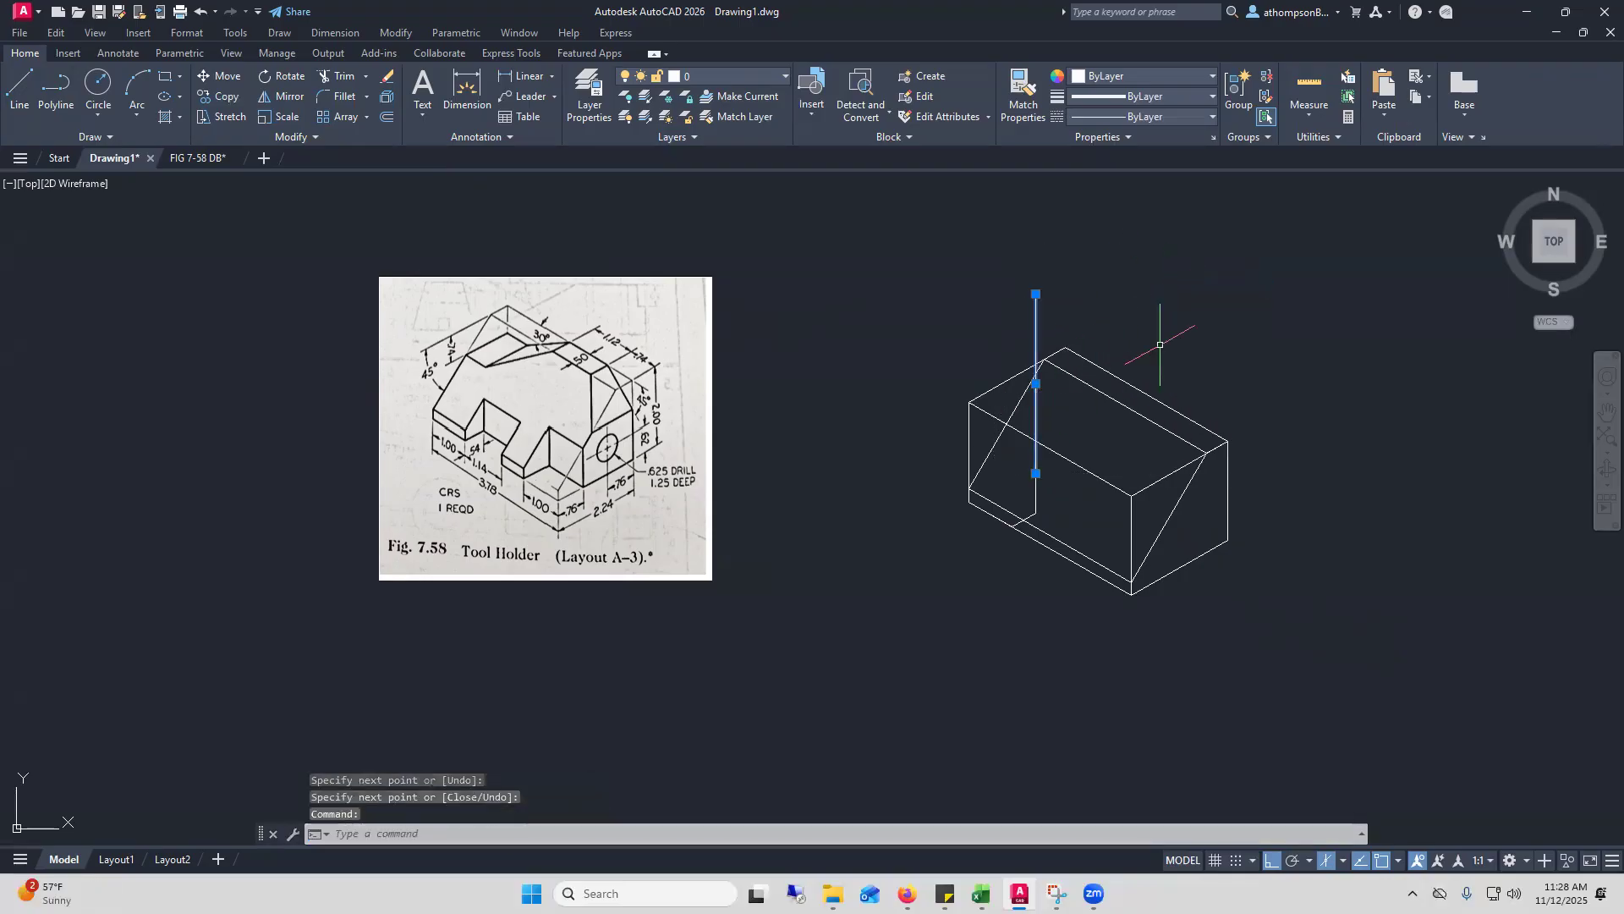
key("Delete")
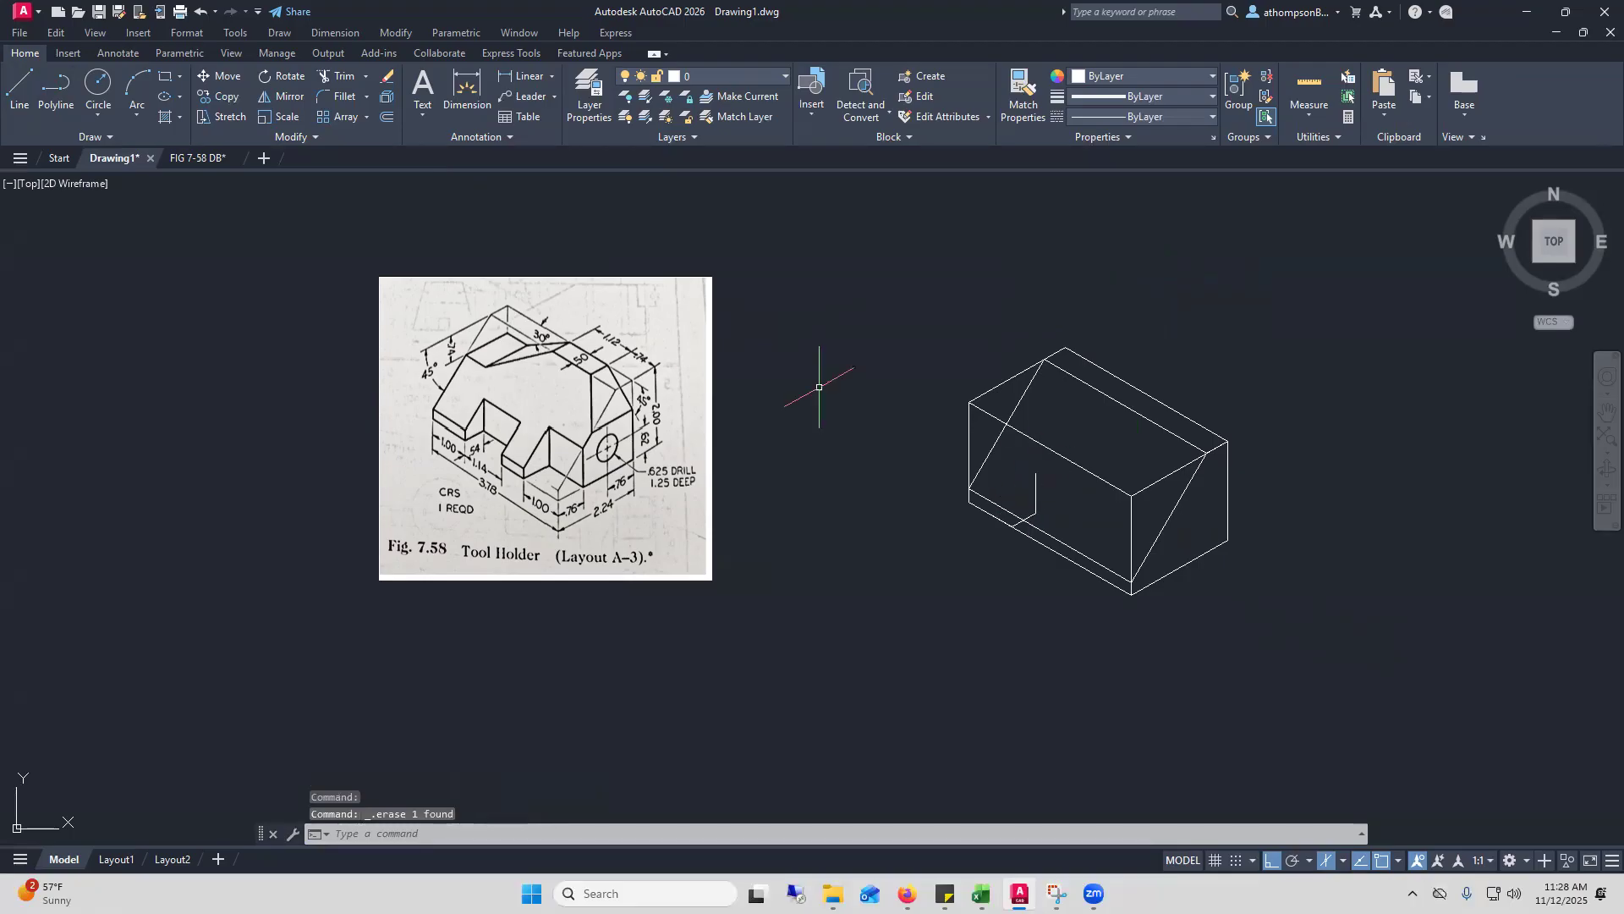
Draw a vertical line up from the notch's outer corner on the box's bottom edge and trim it at the slope's lower edge line
left_click(19, 84)
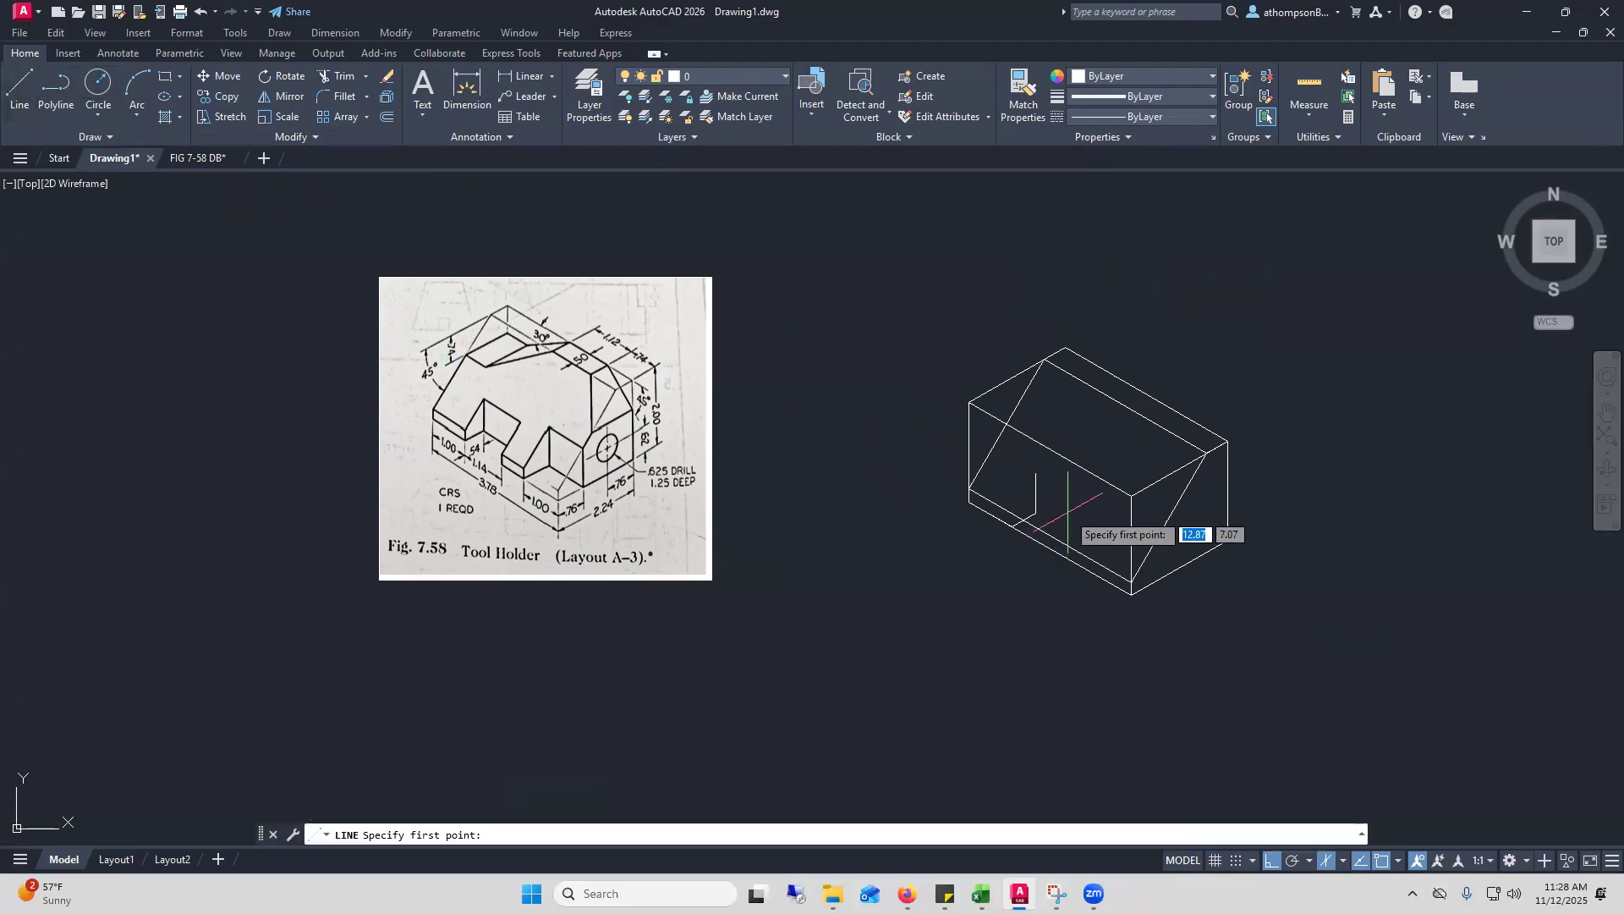
scroll(1064, 511, "up", 4)
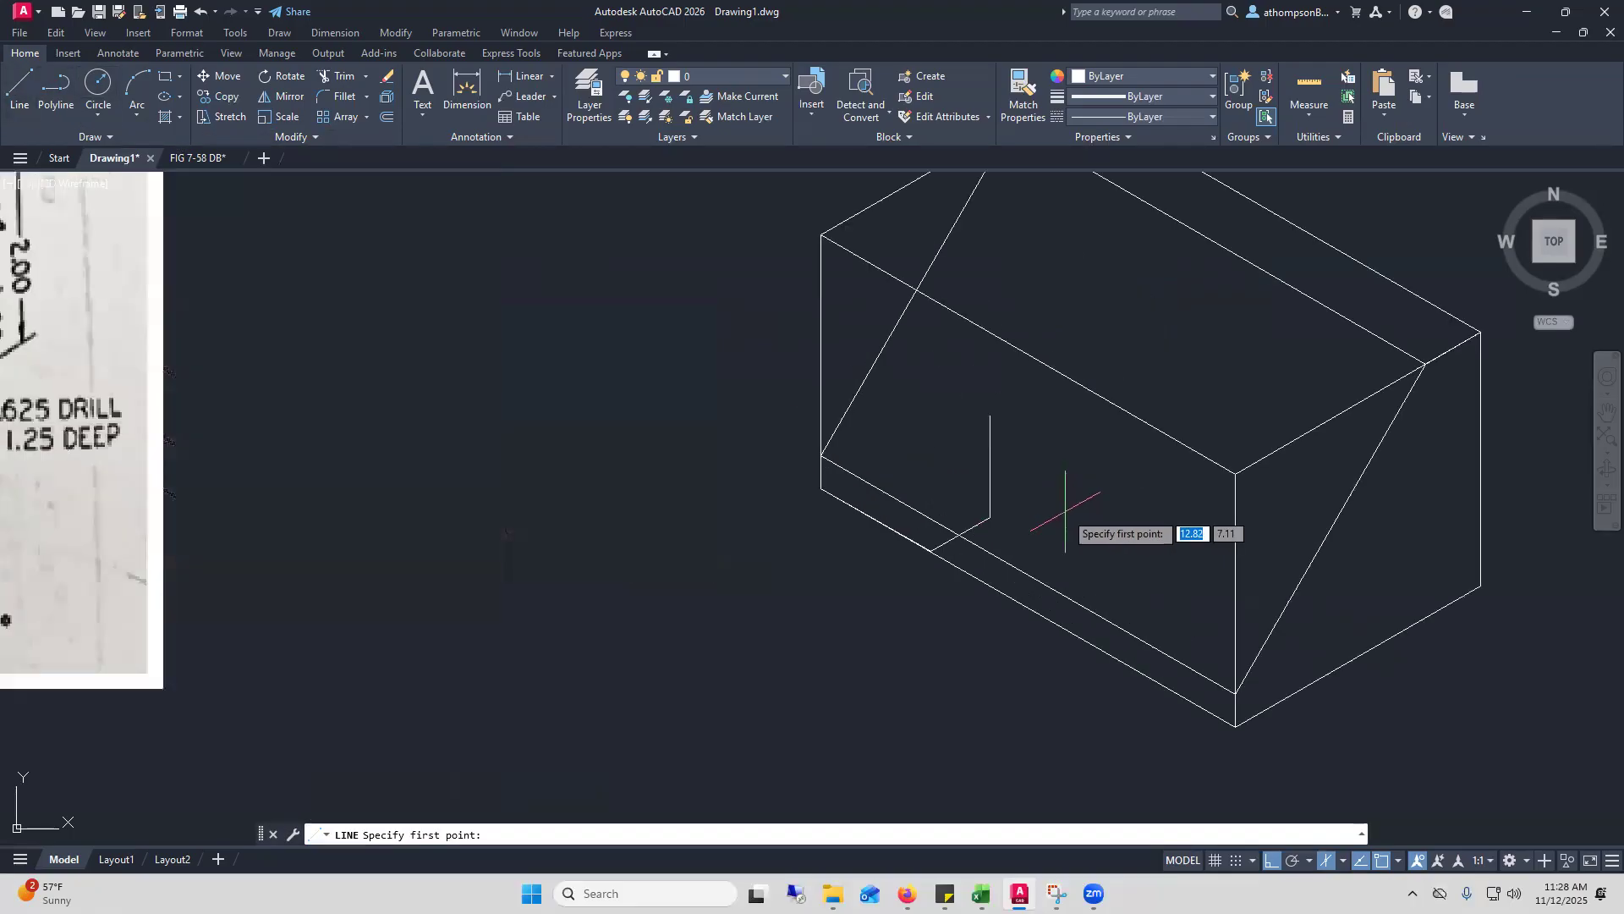
left_click(930, 551)
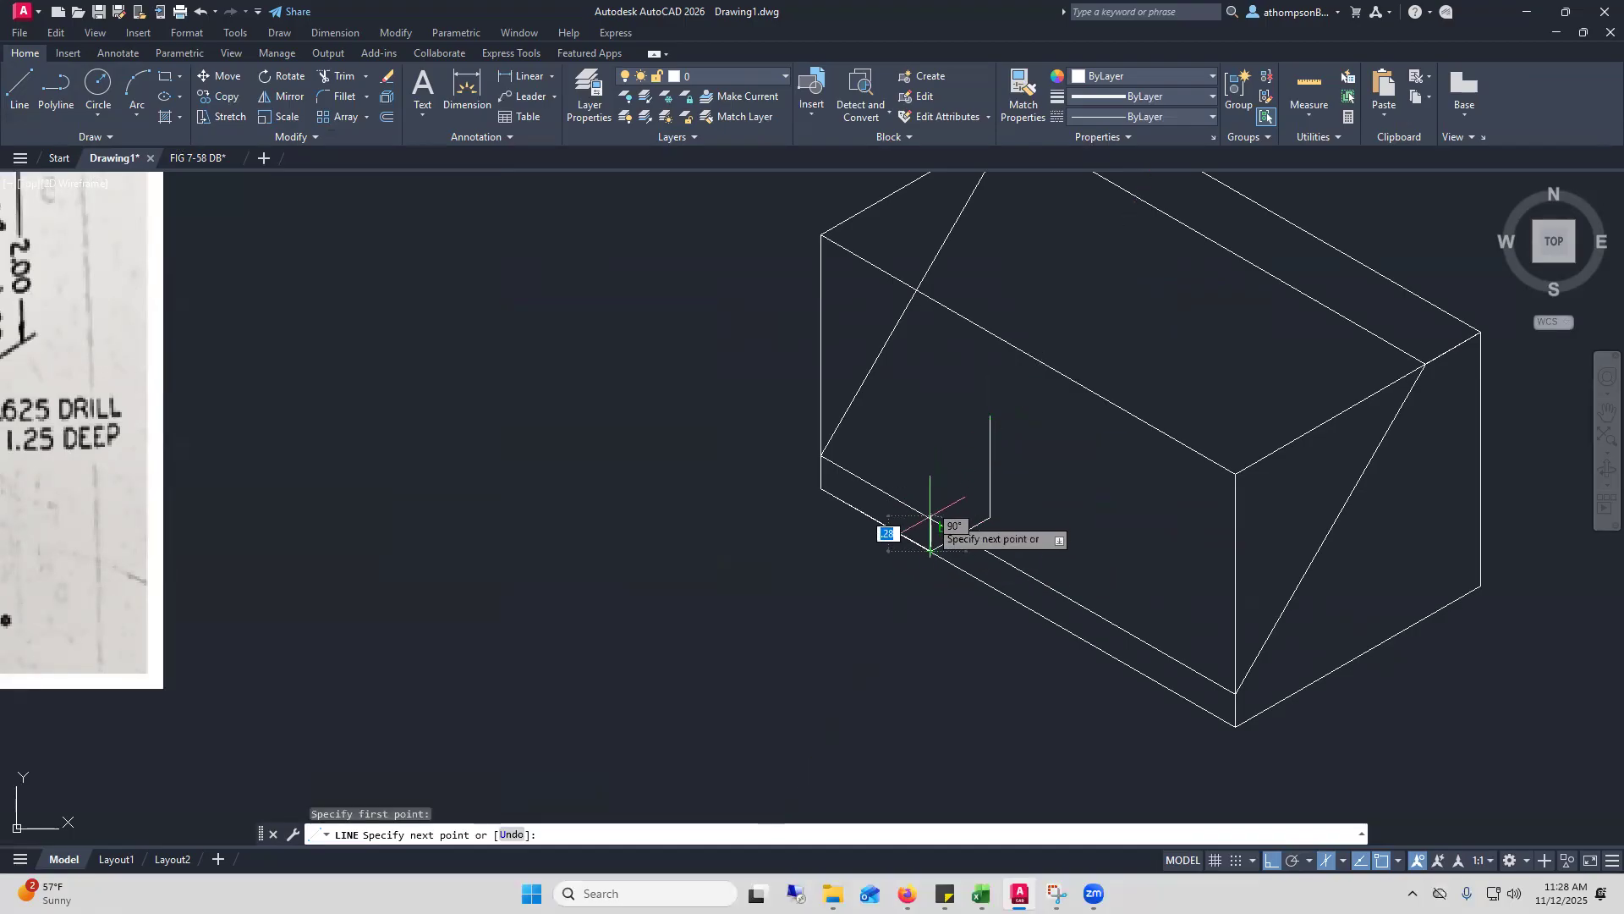
left_click(930, 461)
right_click(936, 424)
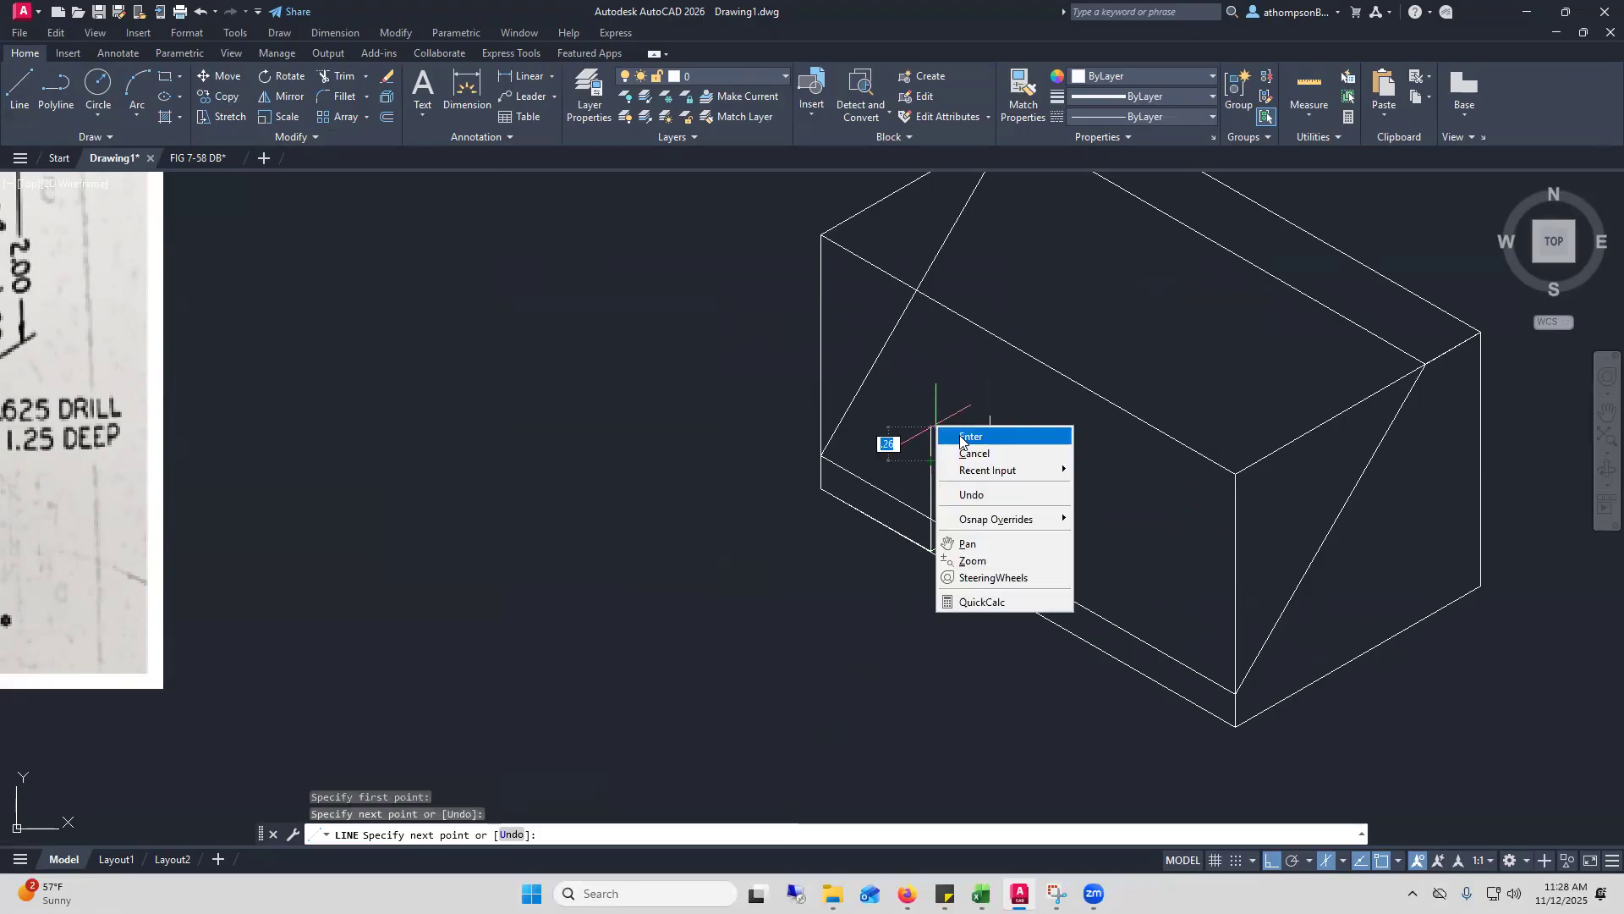
left_click(964, 437)
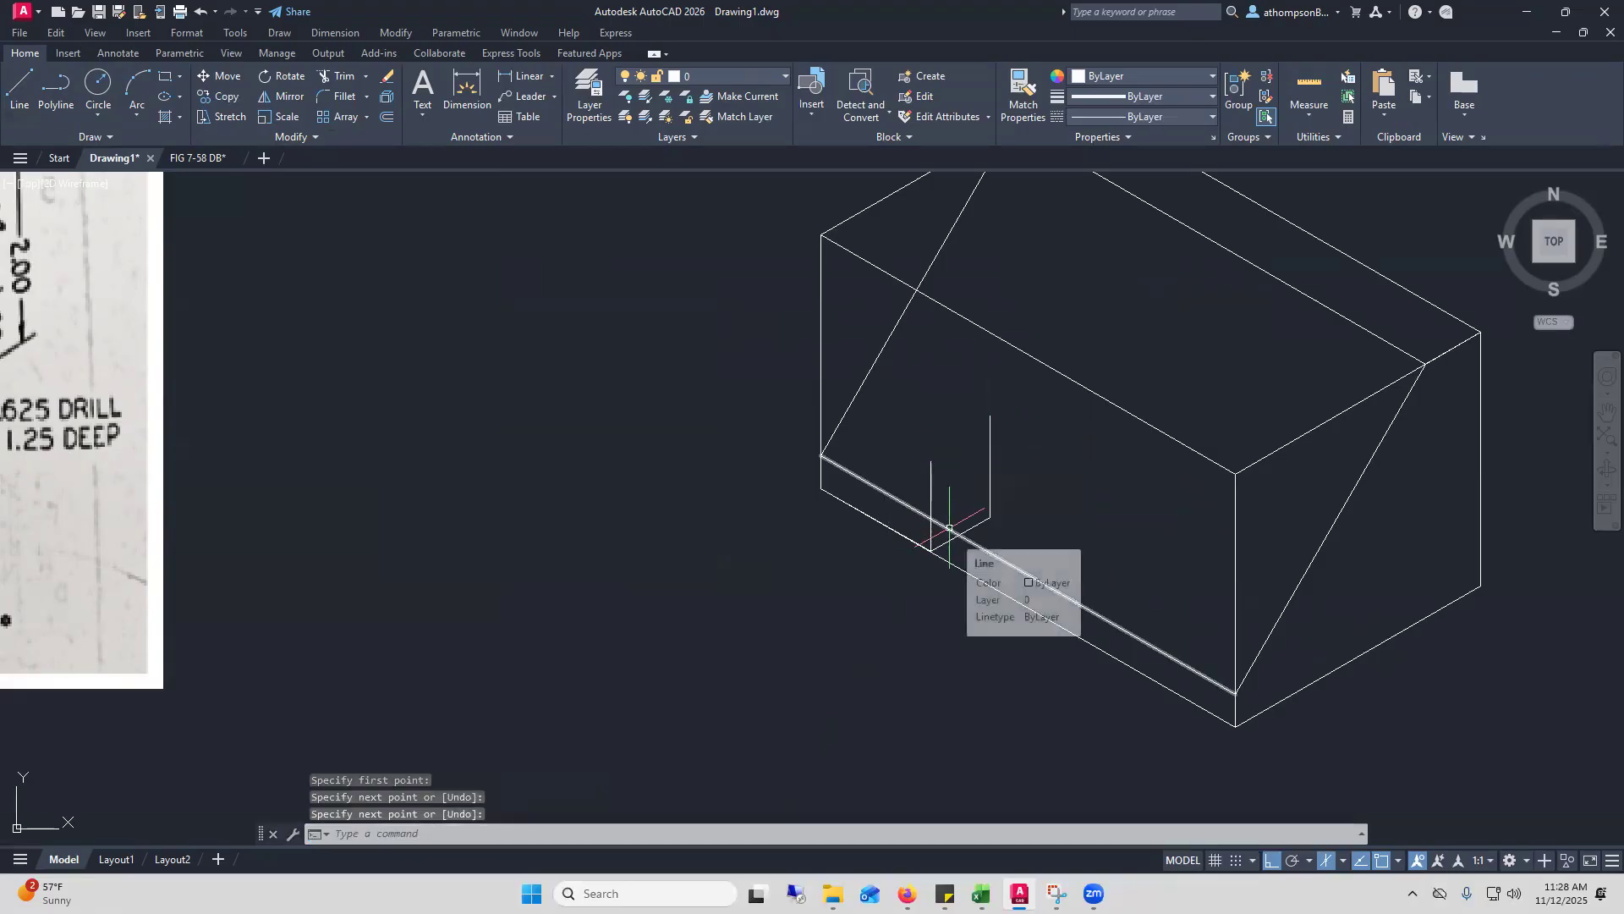
left_click(342, 80)
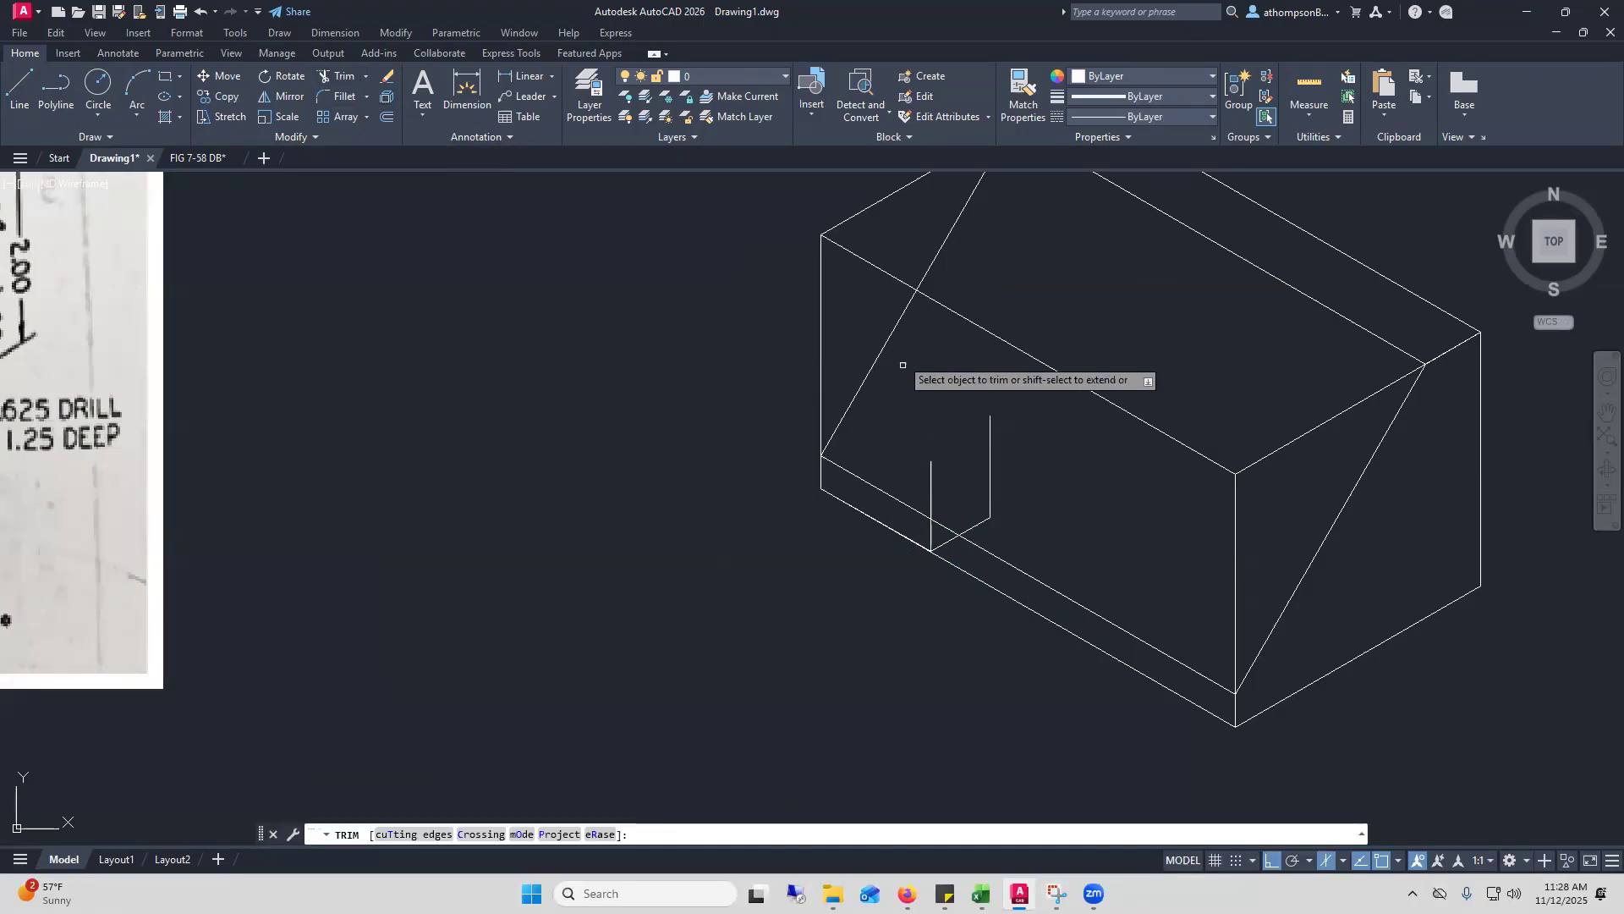
right_click(1068, 496)
left_click(1098, 518)
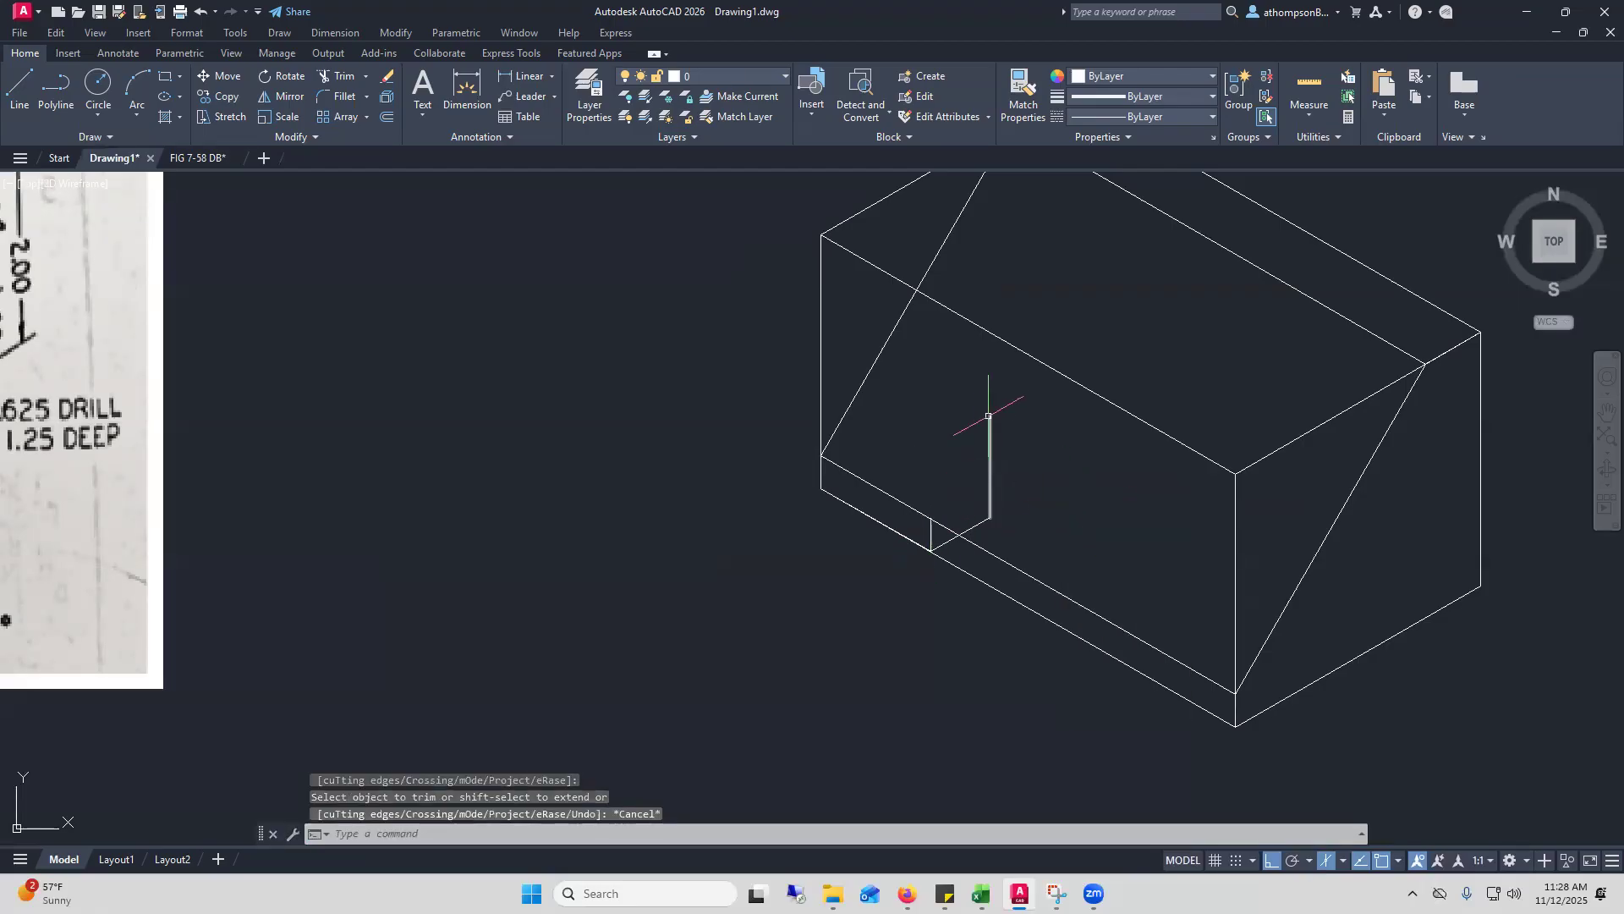
Draw the notch's slanted edge from the top of the .8 vertical line to the top of the short vertical line
left_click(18, 88)
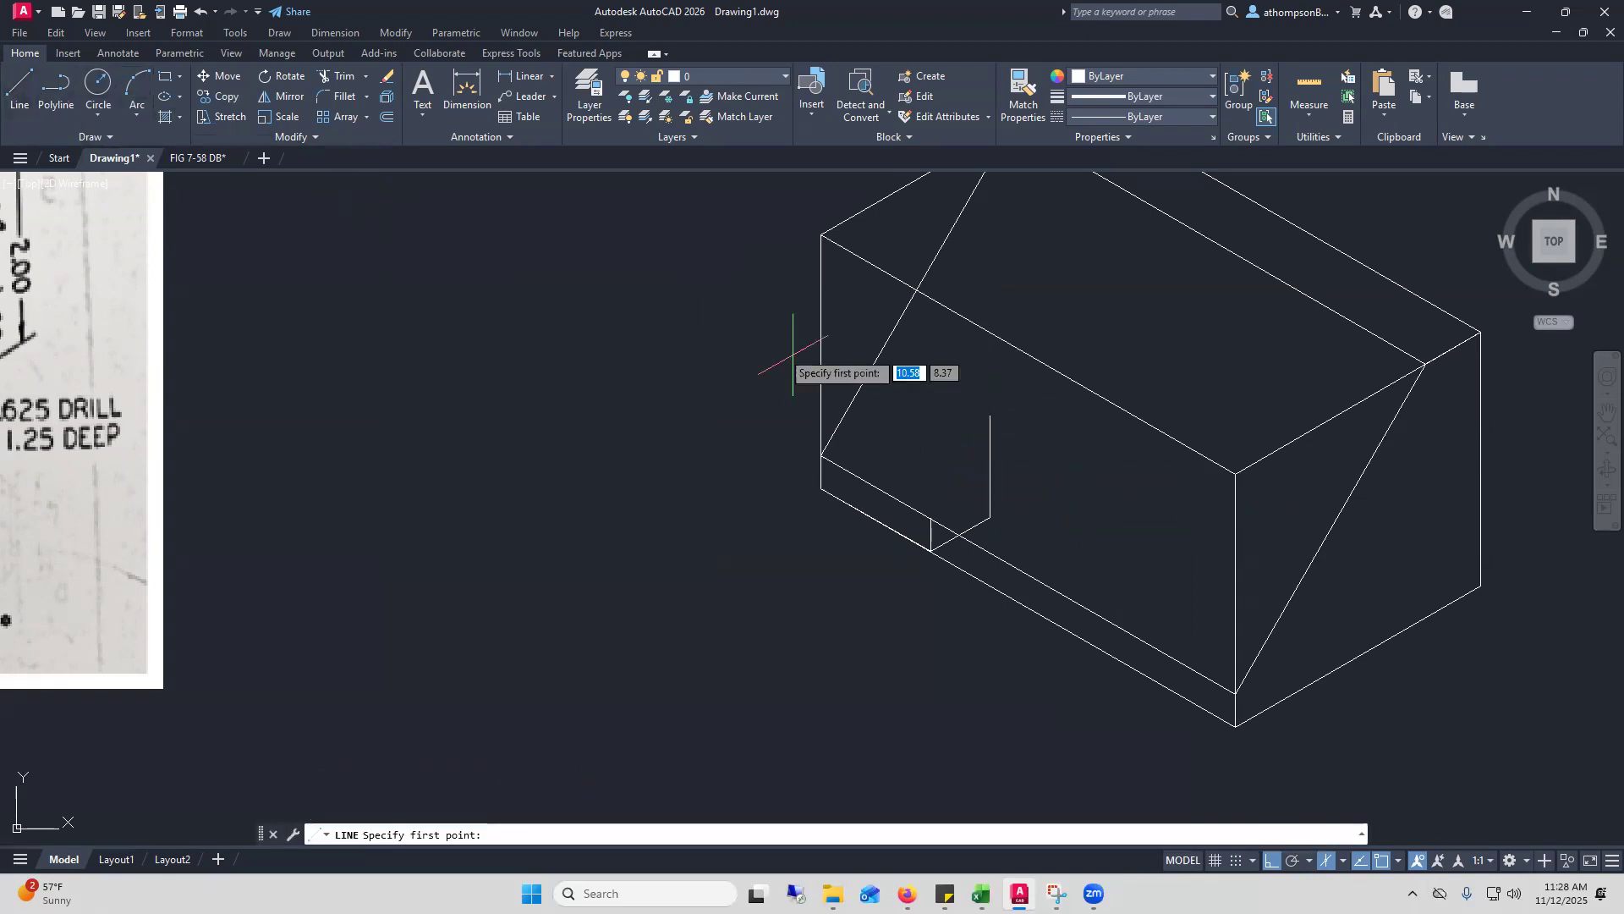
left_click(990, 416)
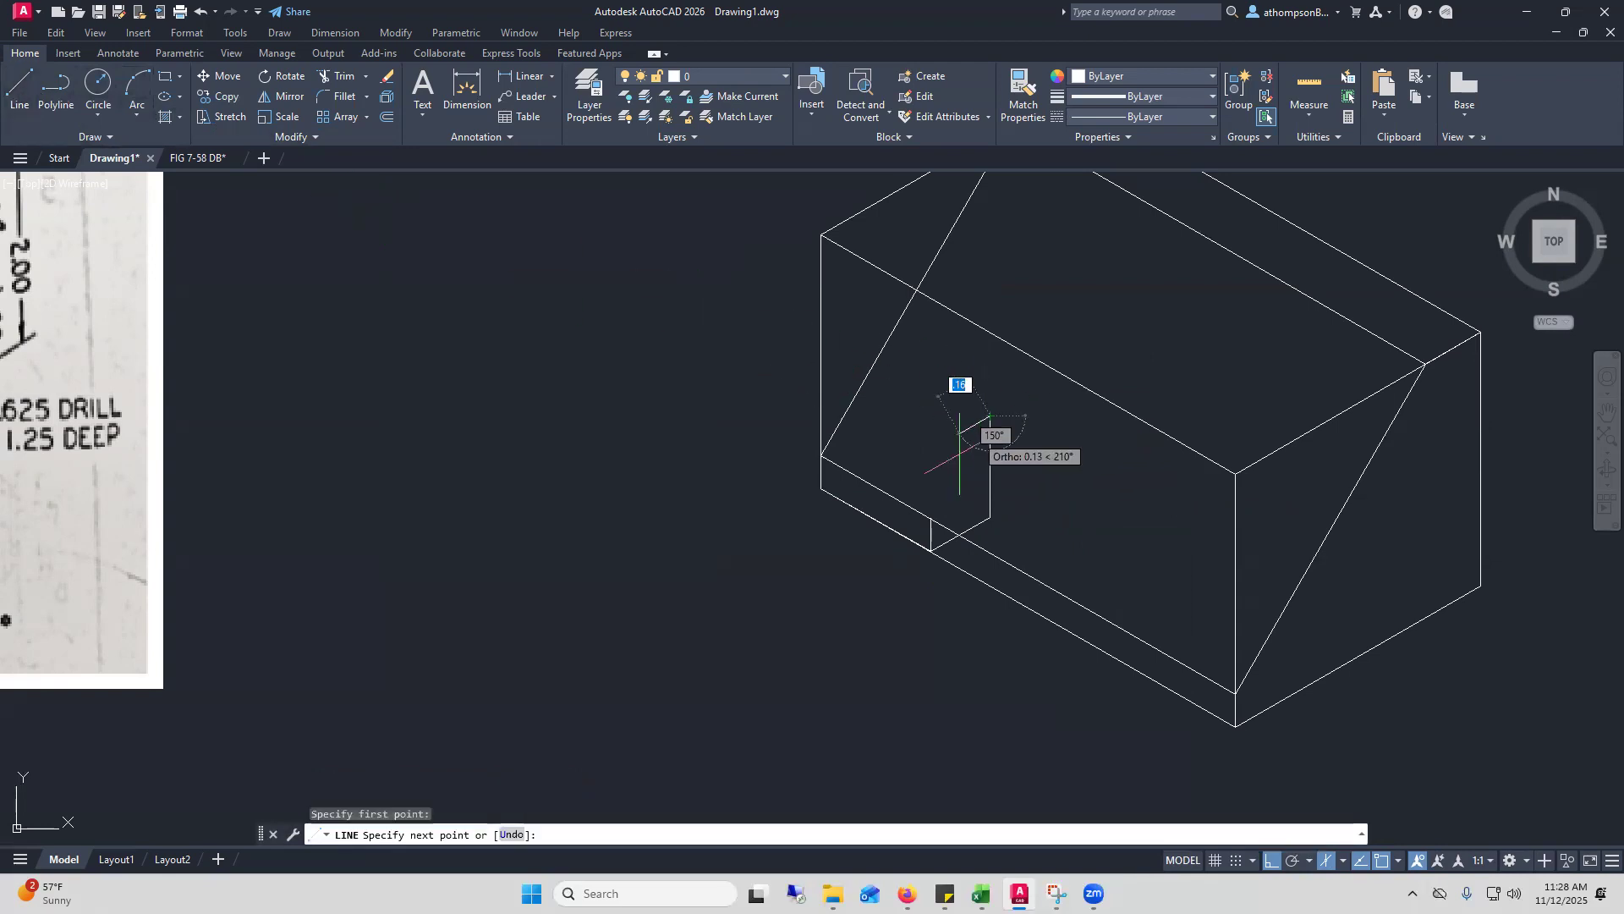
left_click(931, 519)
right_click(1061, 470)
left_click(1086, 476)
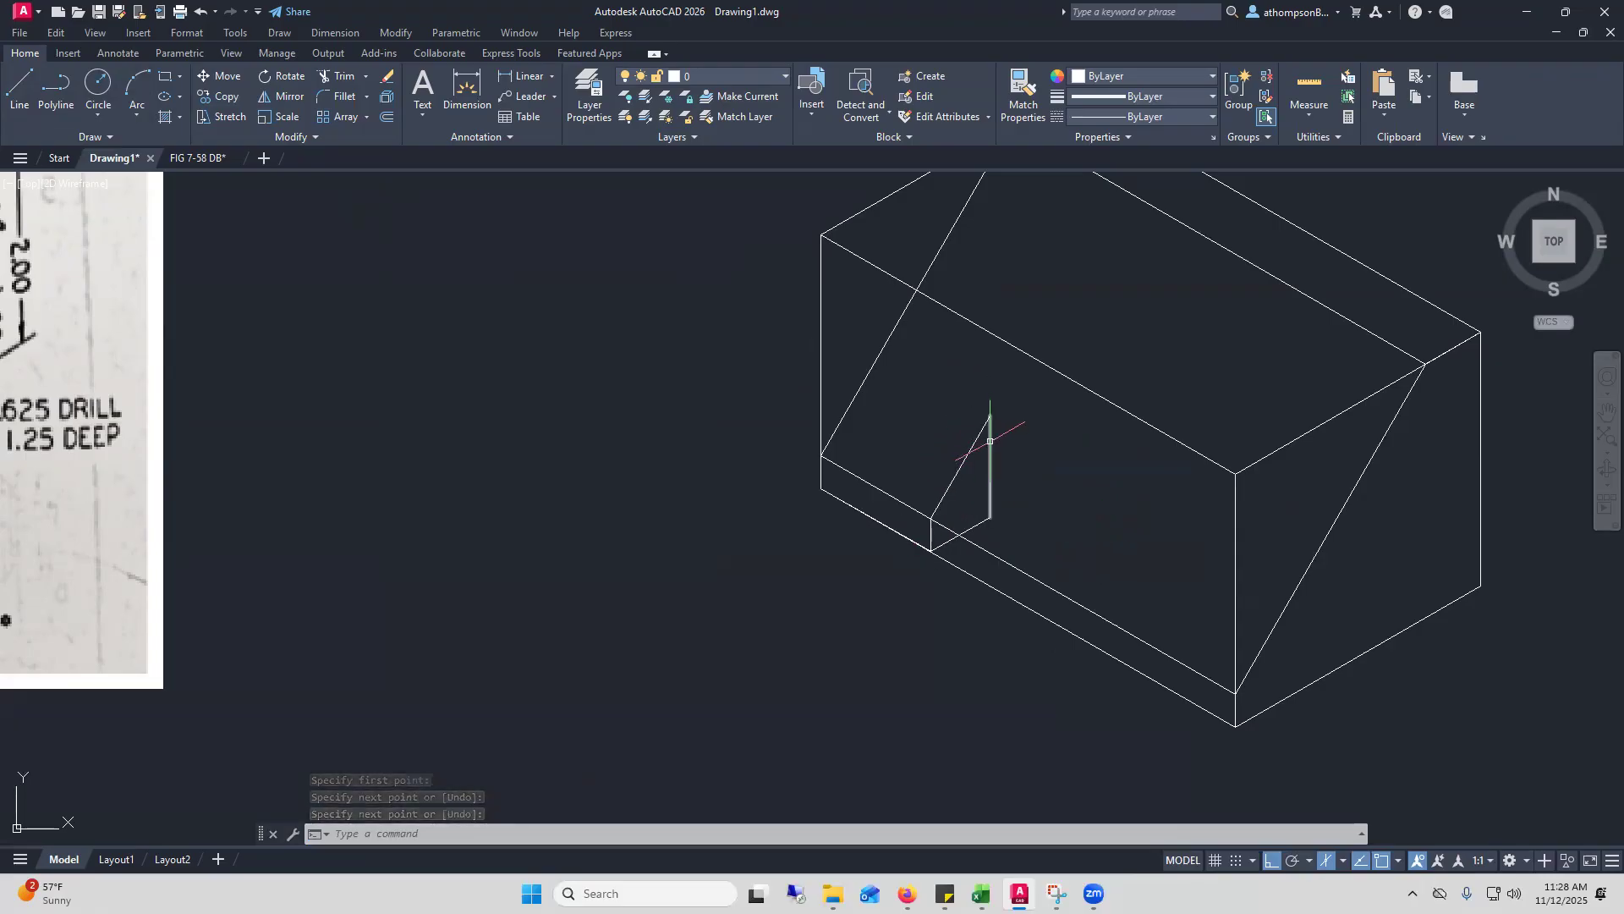
Copy the box's left slope line from its lower endpoint to the top of the notch's short vertical line to check the slant
left_click(861, 383)
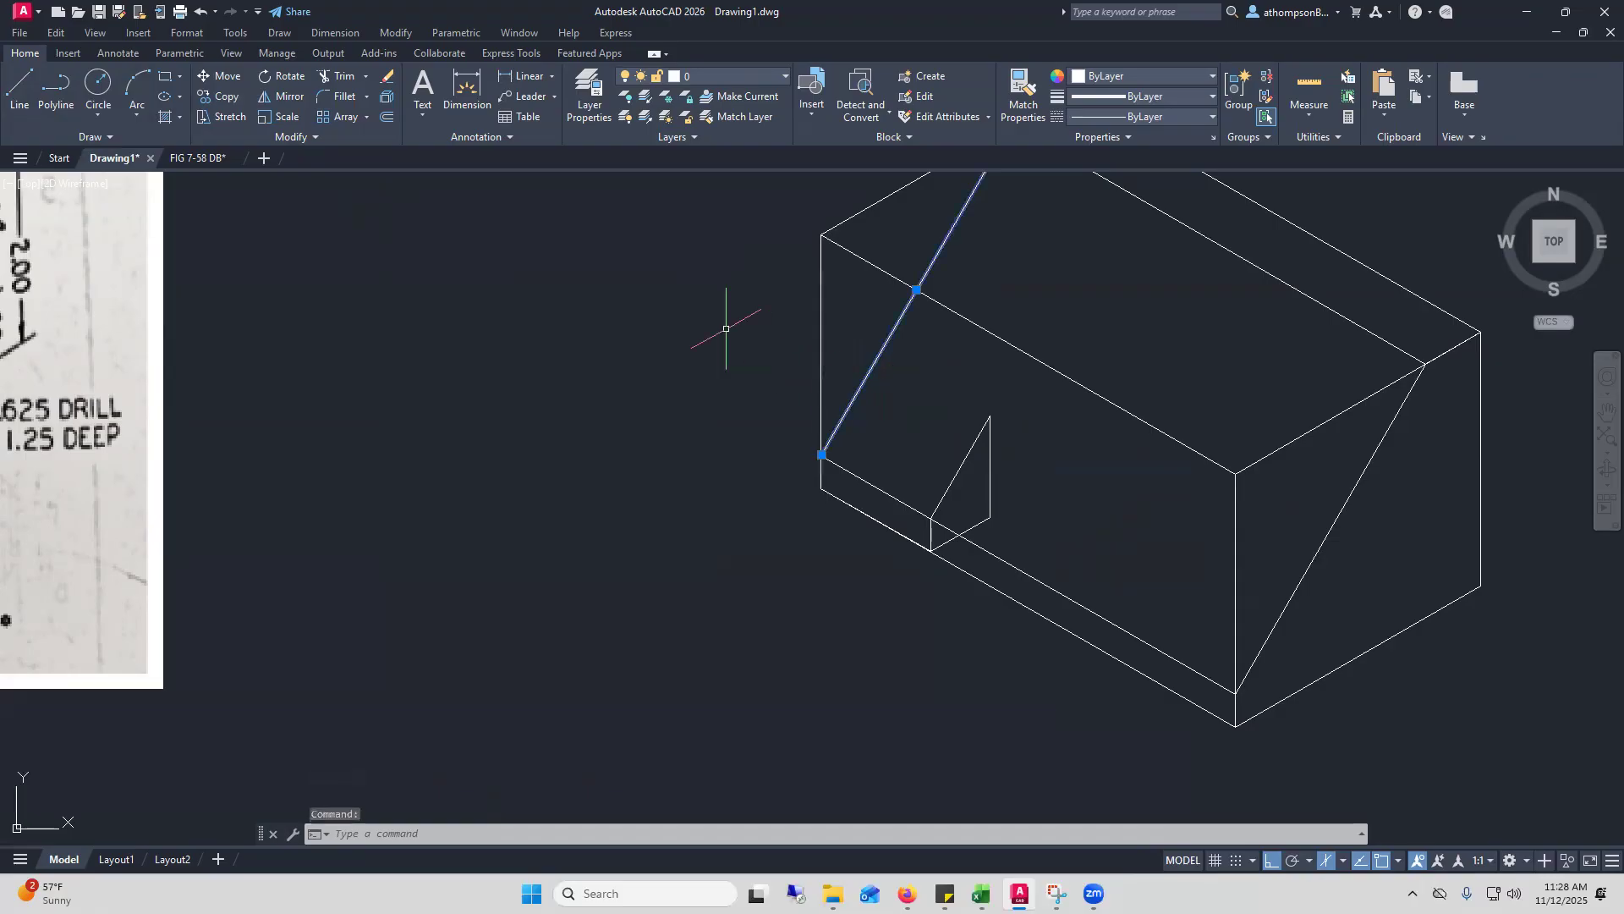
left_click(223, 98)
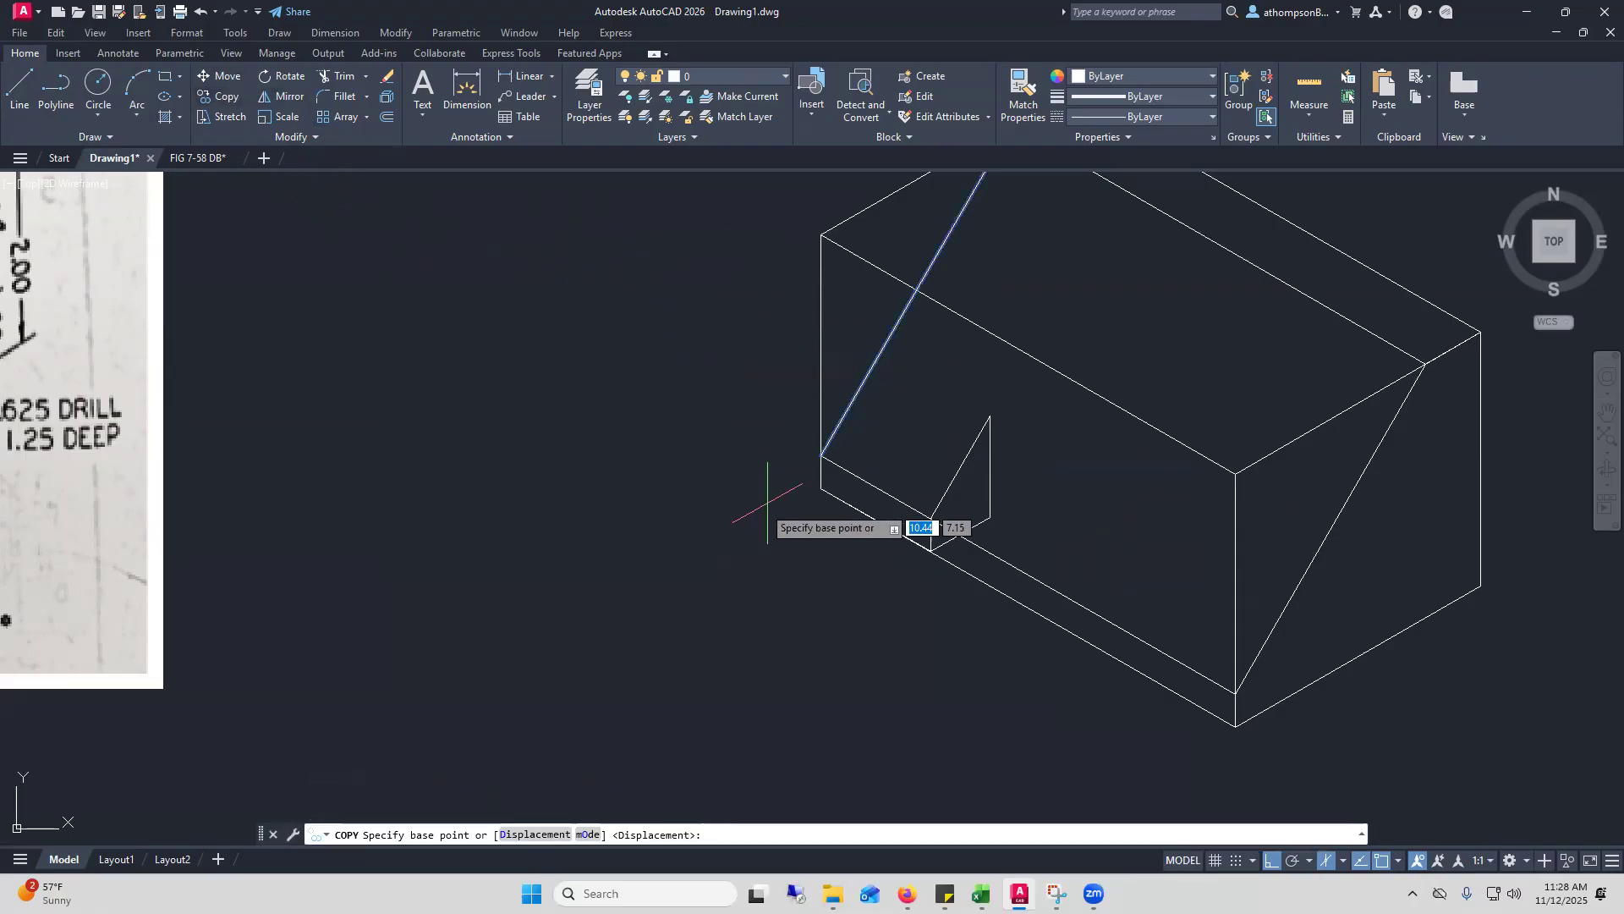
left_click(821, 455)
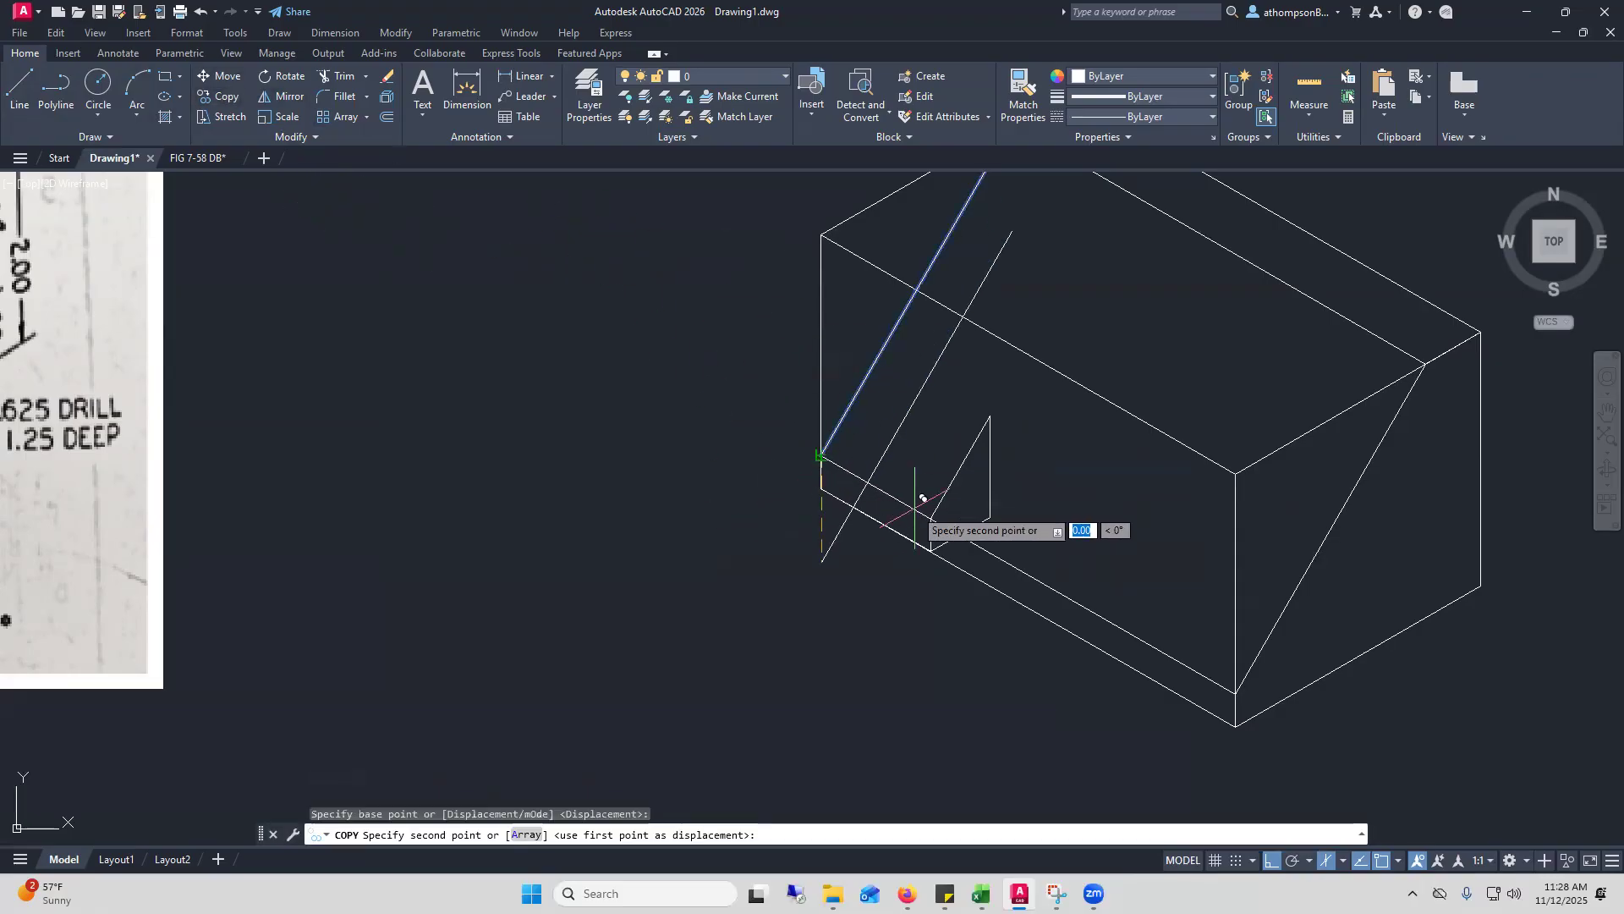
left_click(932, 517)
right_click(1096, 478)
left_click(1118, 497)
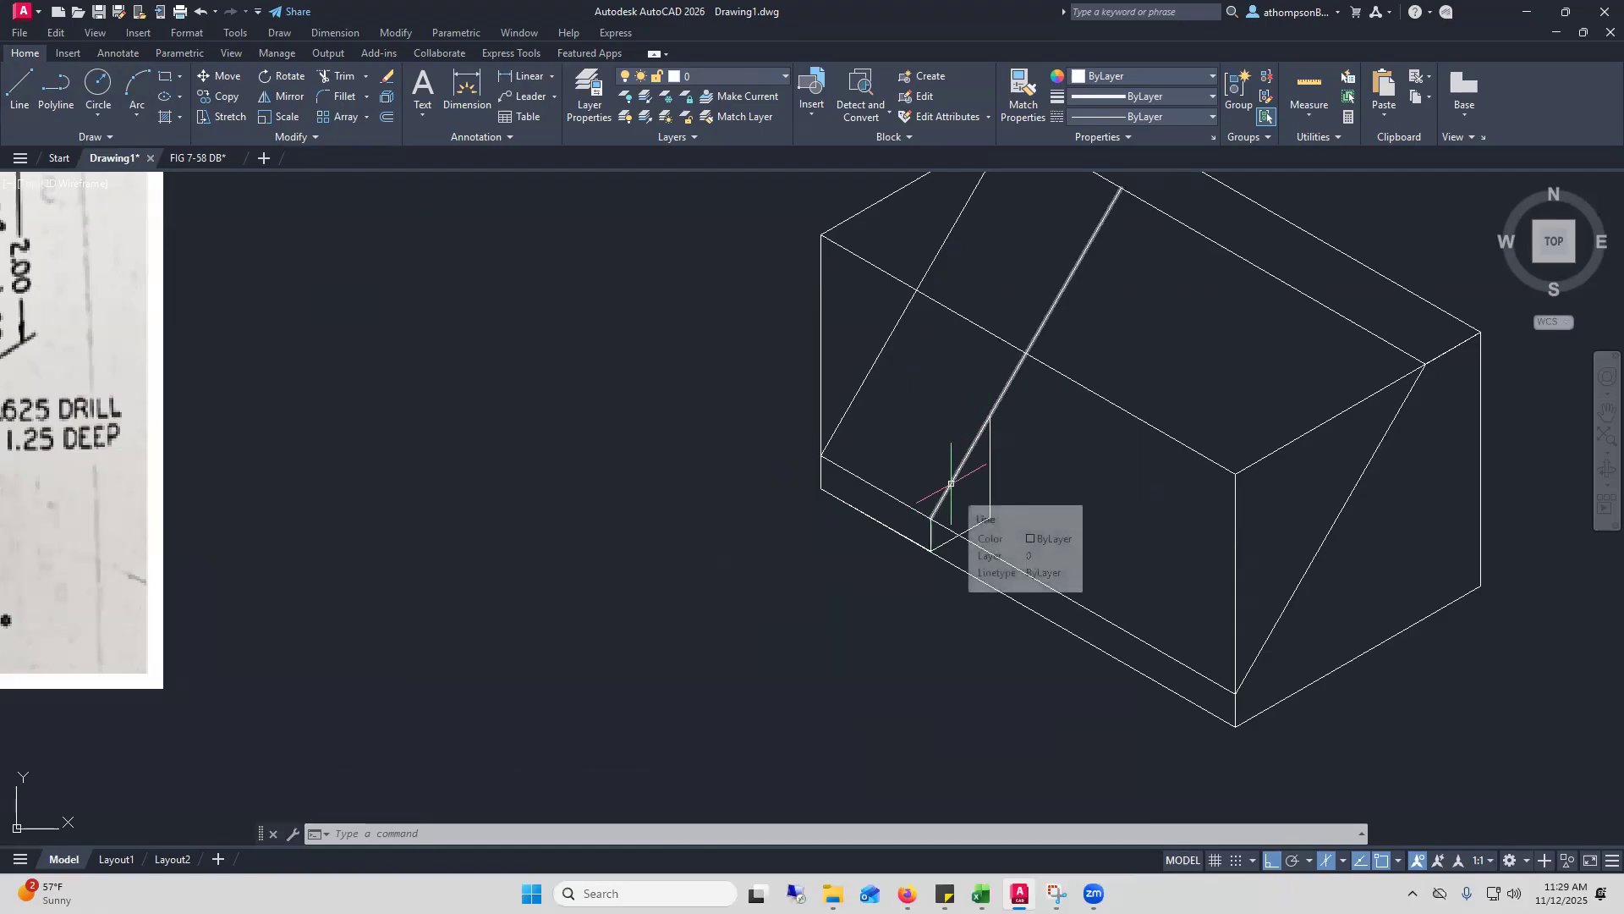
Erase the copied slope line that runs through the notch's slanted edge
left_click(991, 466)
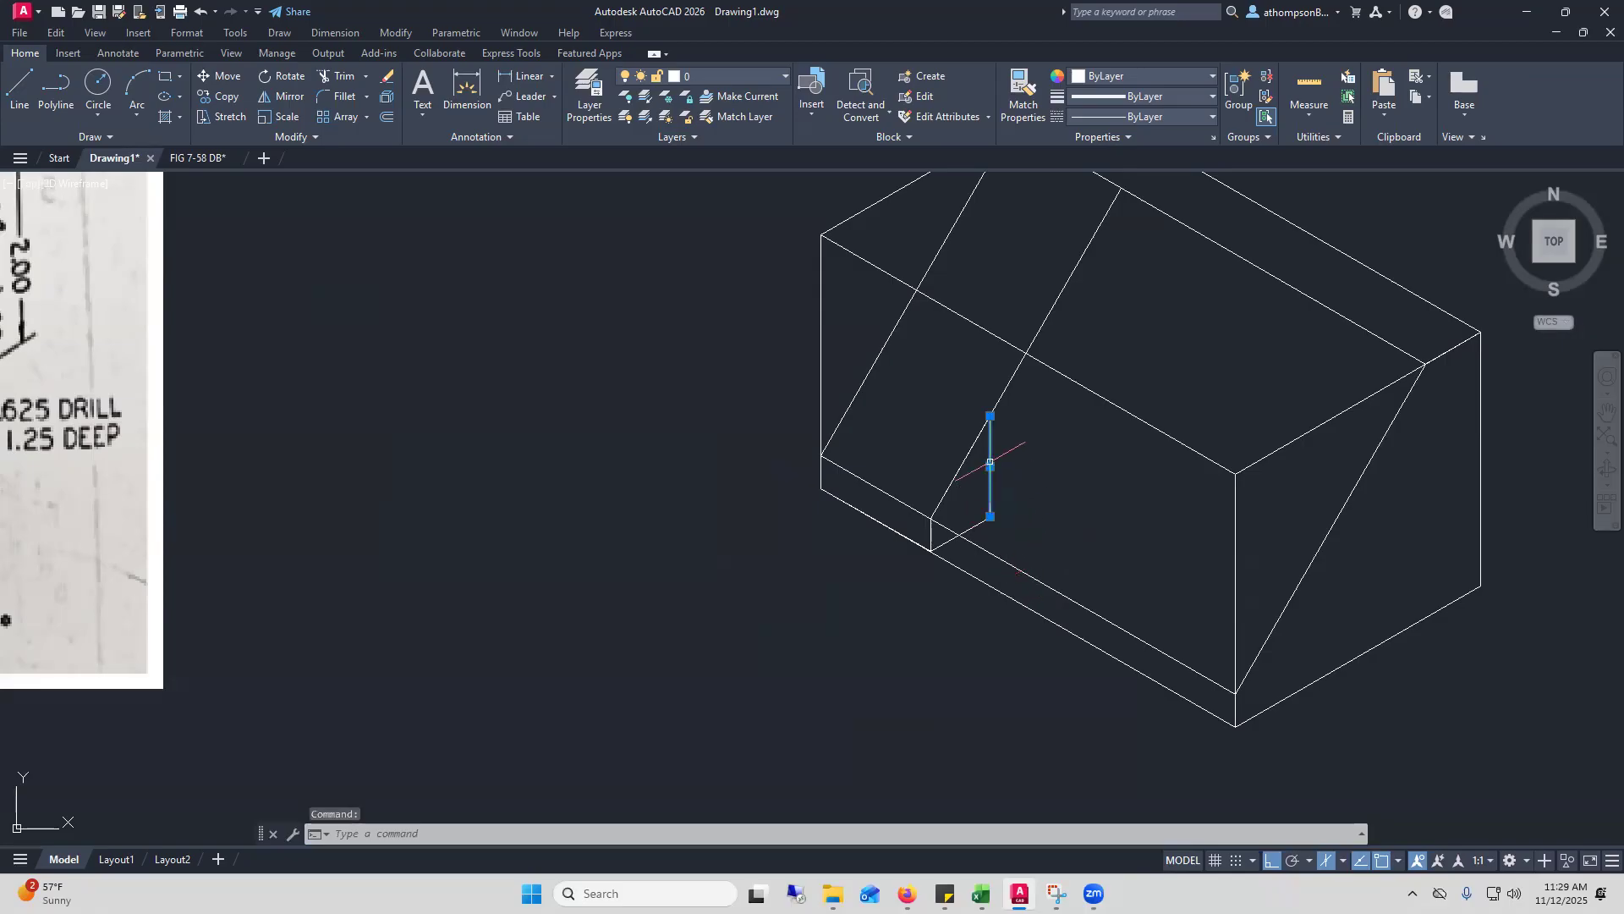
key("Escape")
key("Escape")
key("Escape")
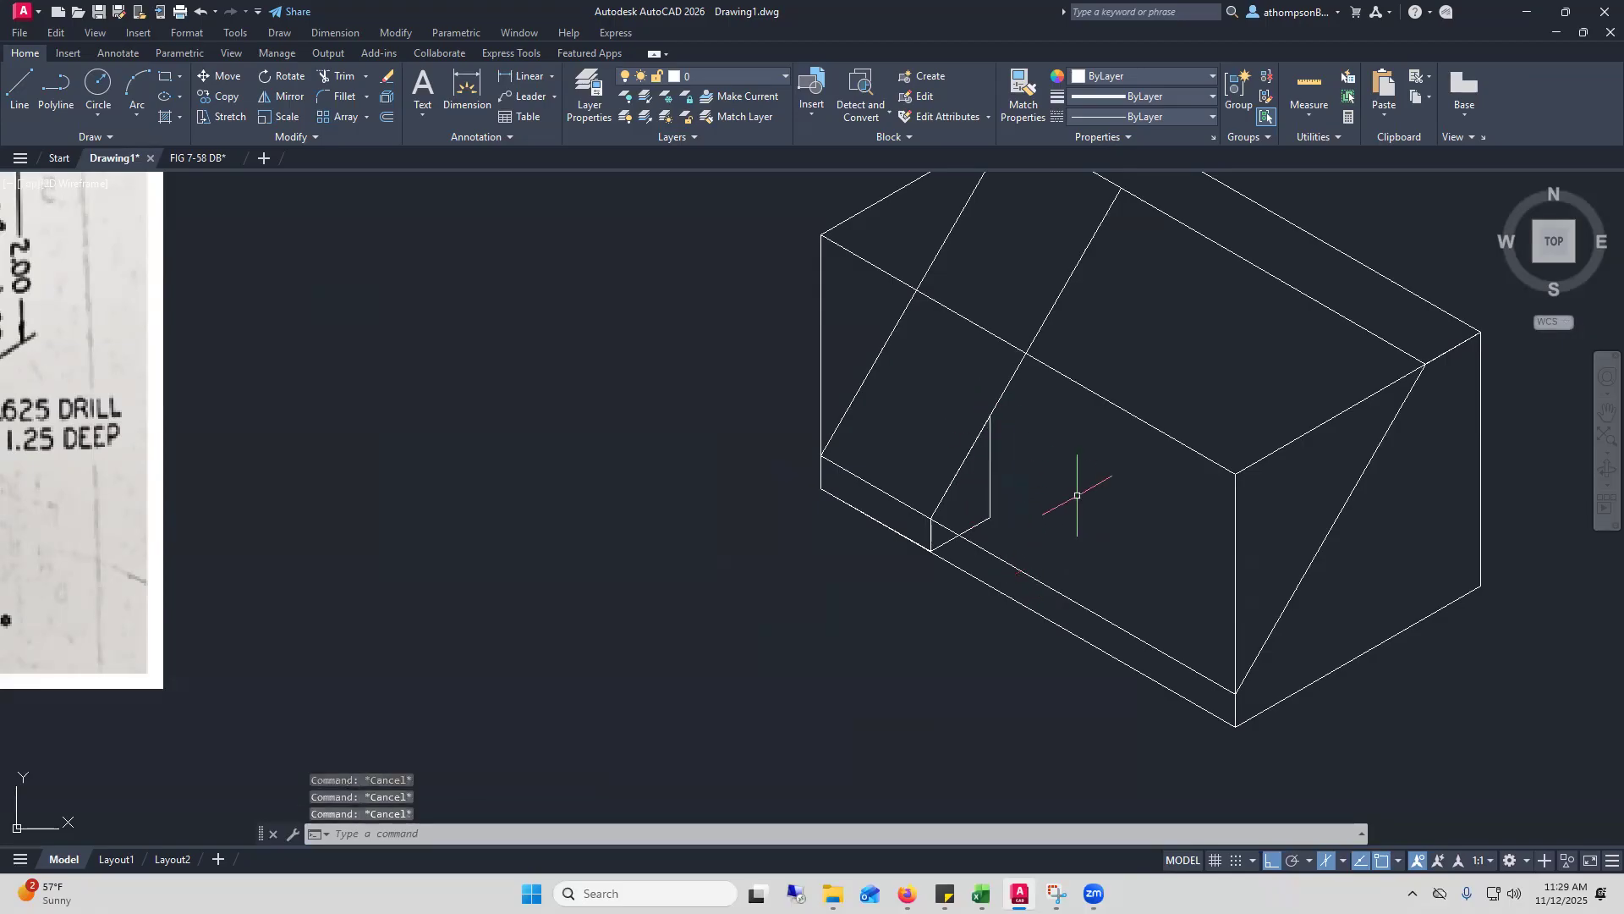
left_click(1009, 383)
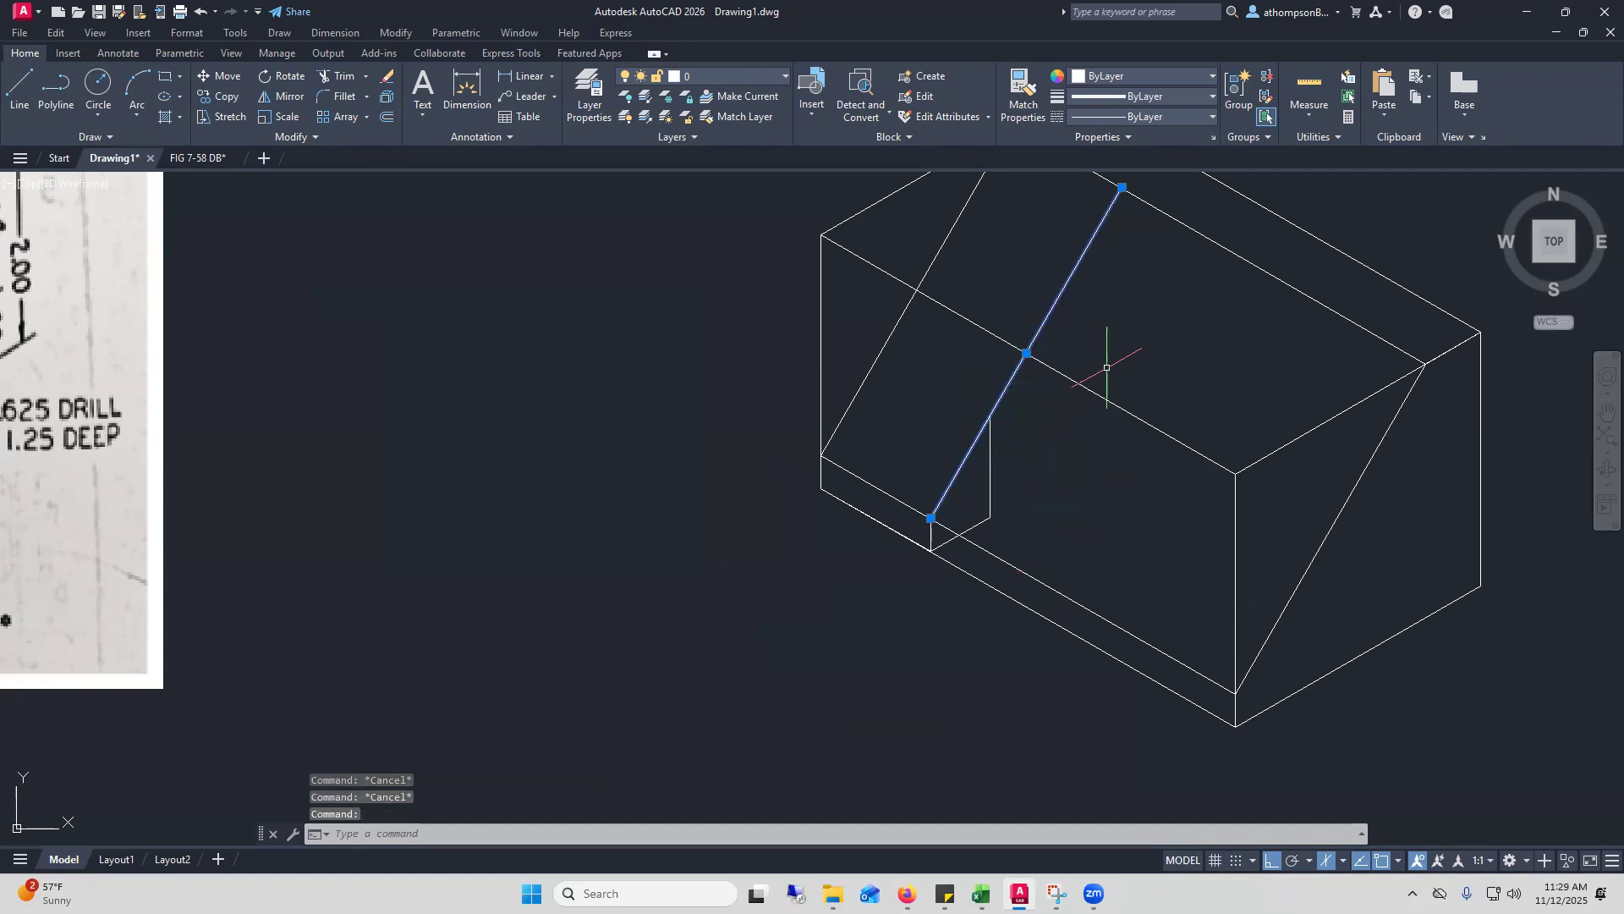
key("Delete")
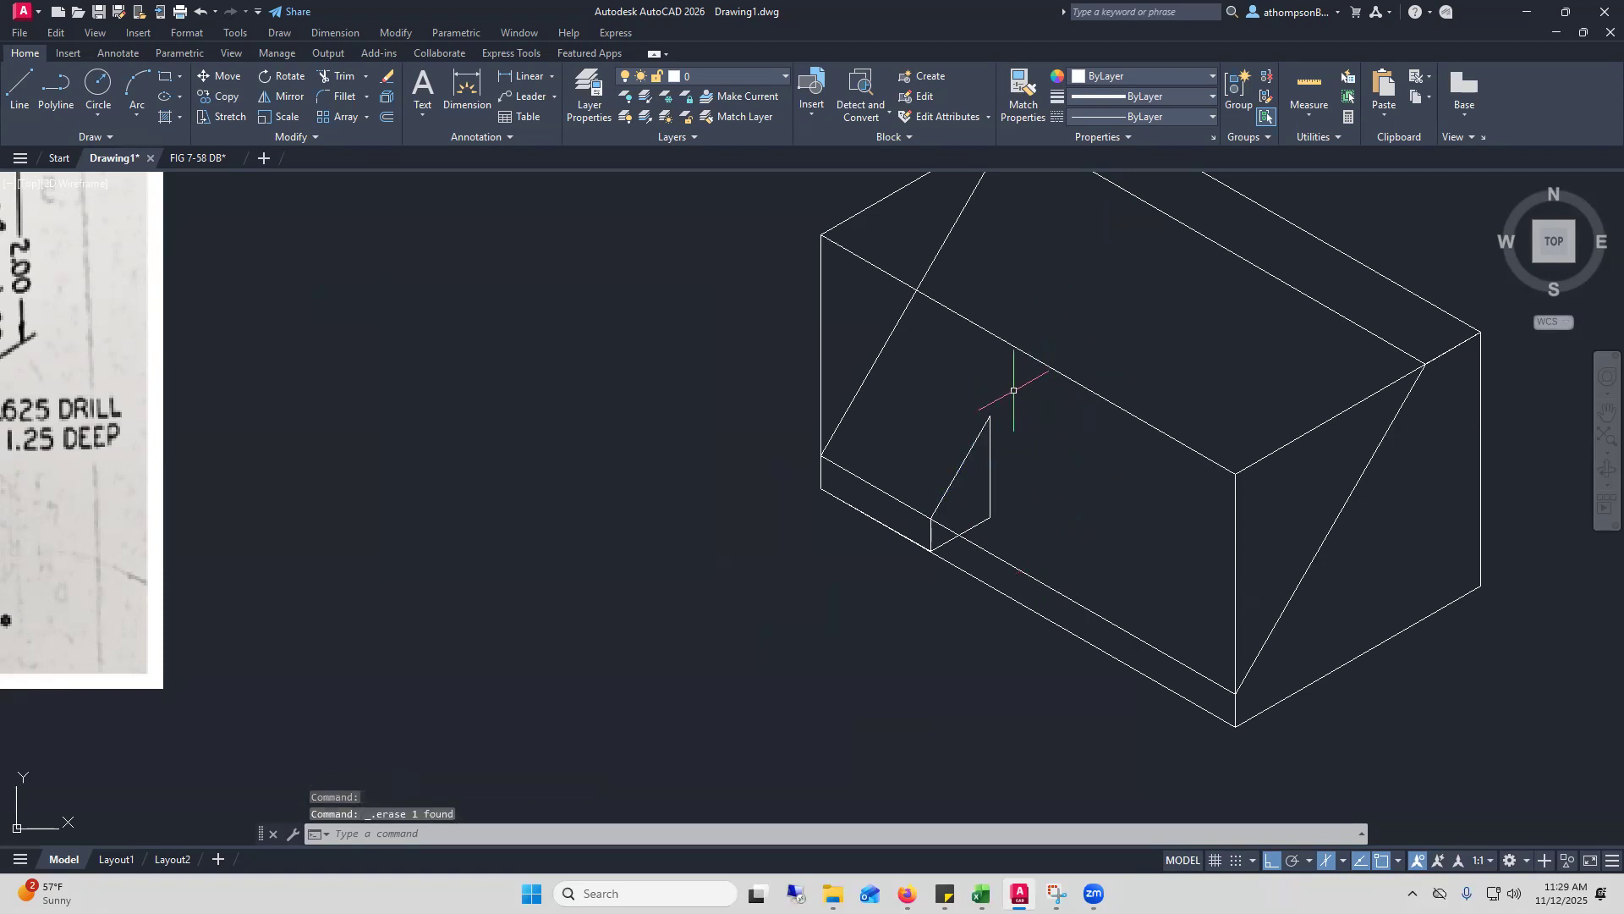
On the left isoplane, draw a 1.14 line from the notch's upper corner toward the front corner for the notch width
scroll(1070, 415, "down", 3)
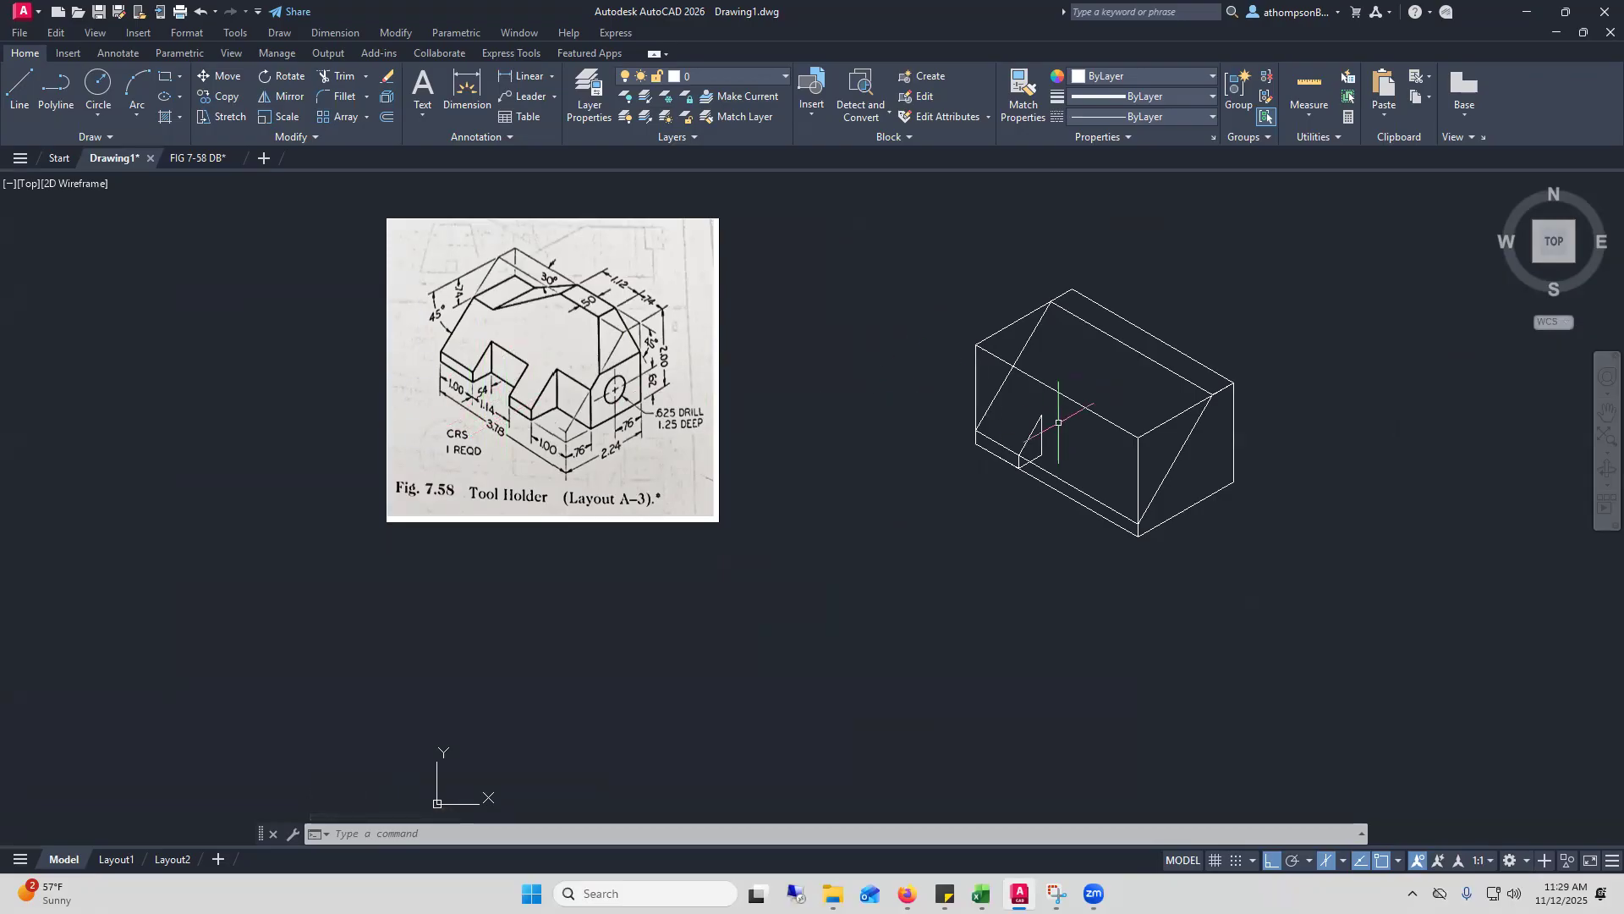
left_click(20, 85)
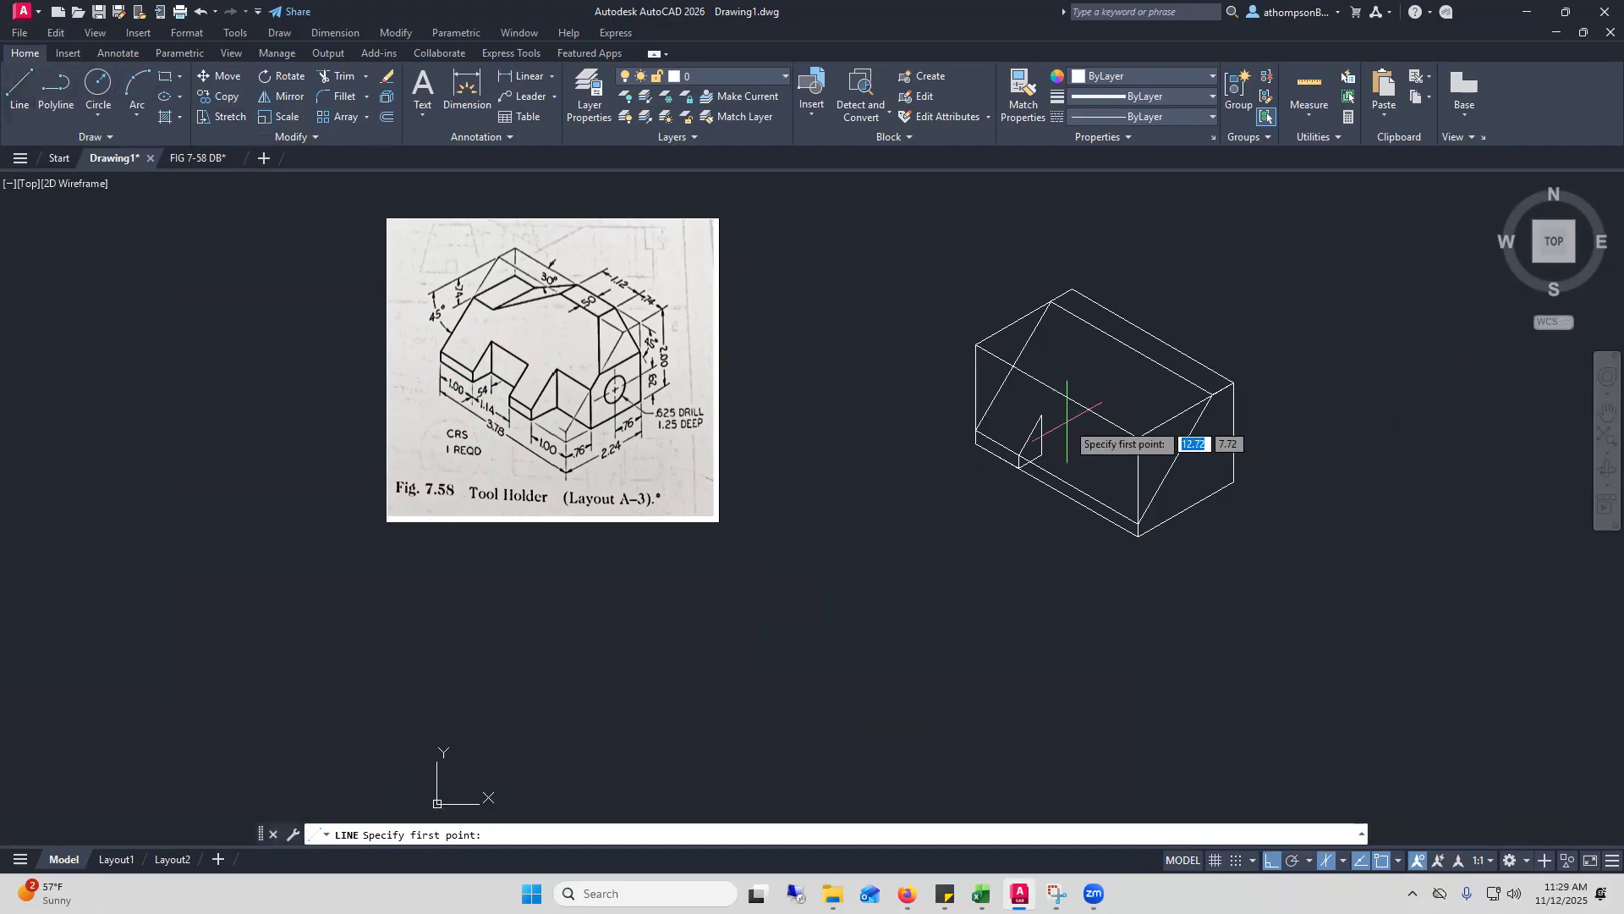
scroll(1068, 420, "up", 2)
left_click(1031, 410)
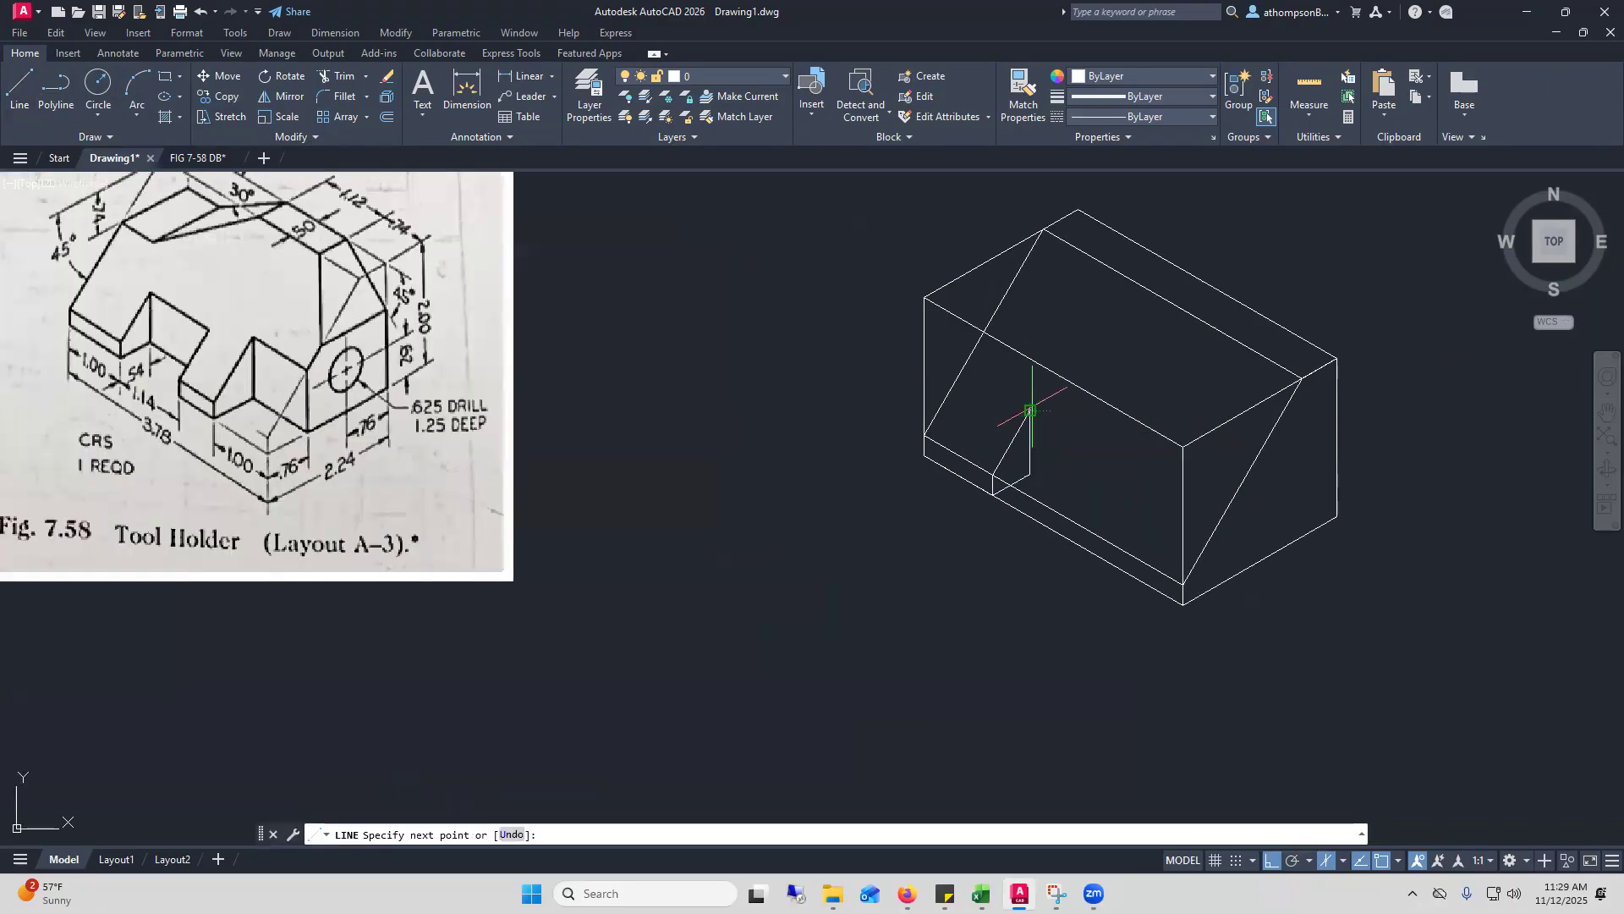
key("F5")
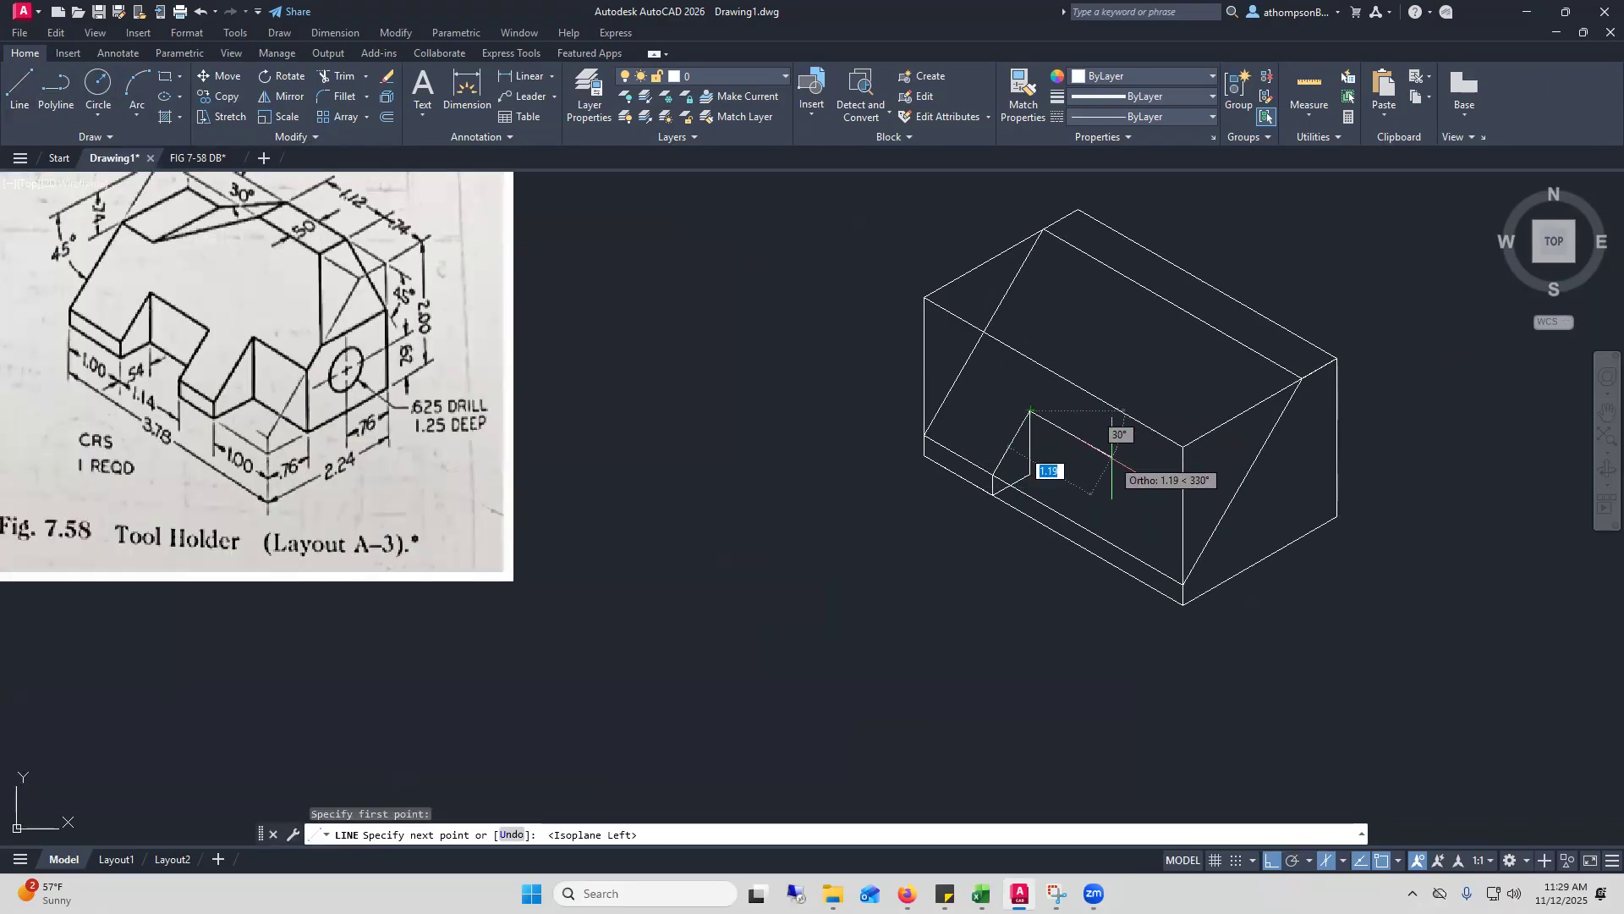
type("1.1")
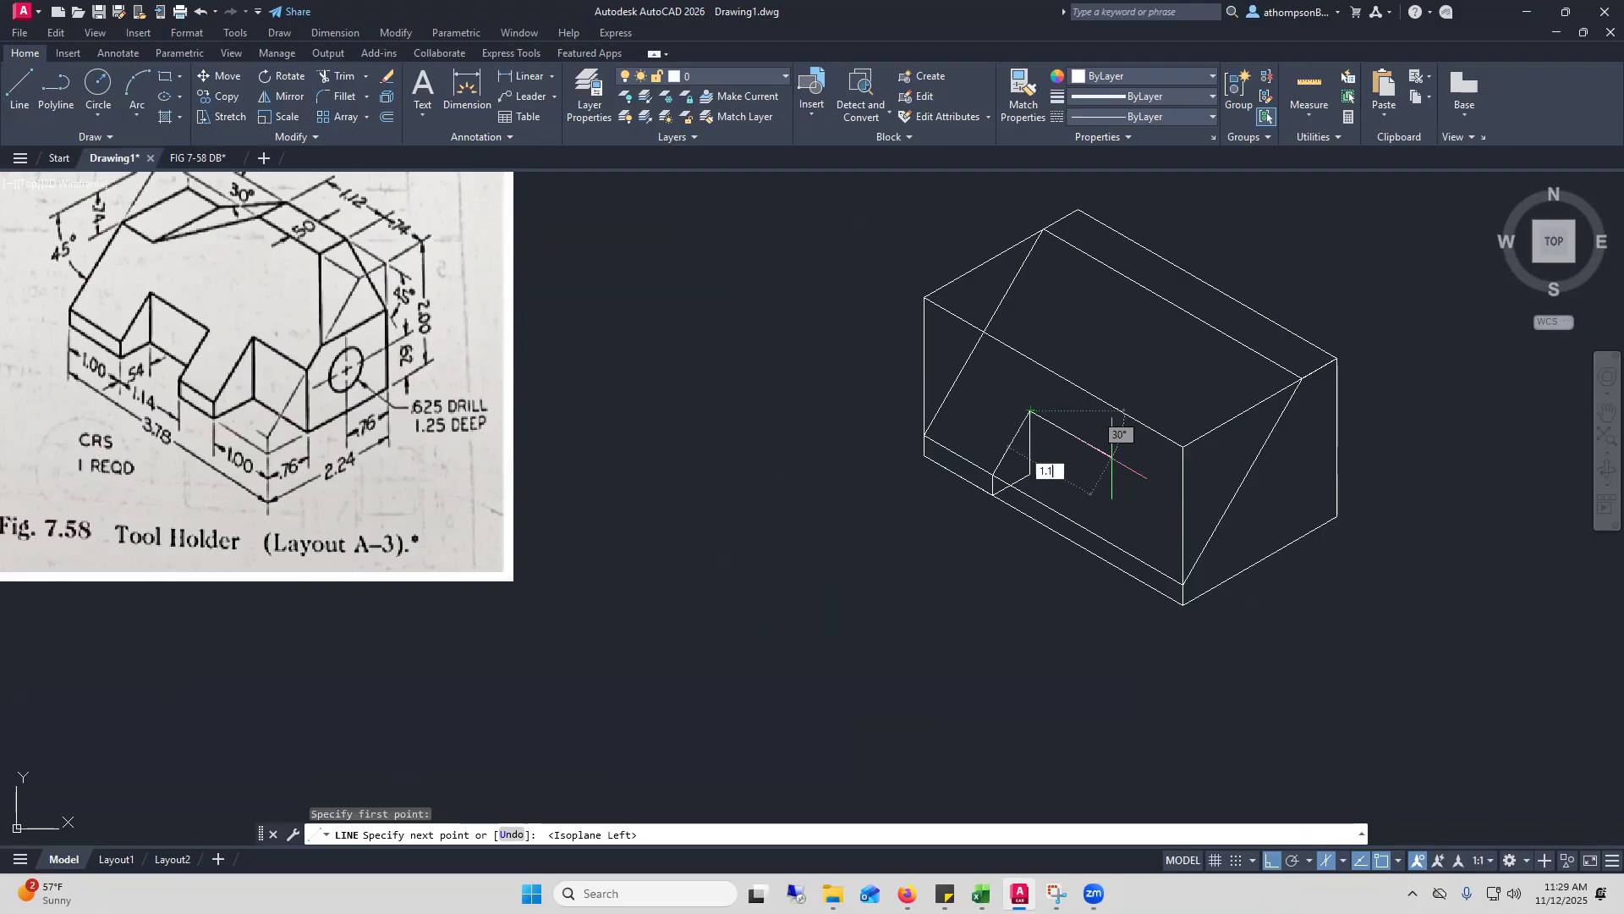
type("4")
key("Return")
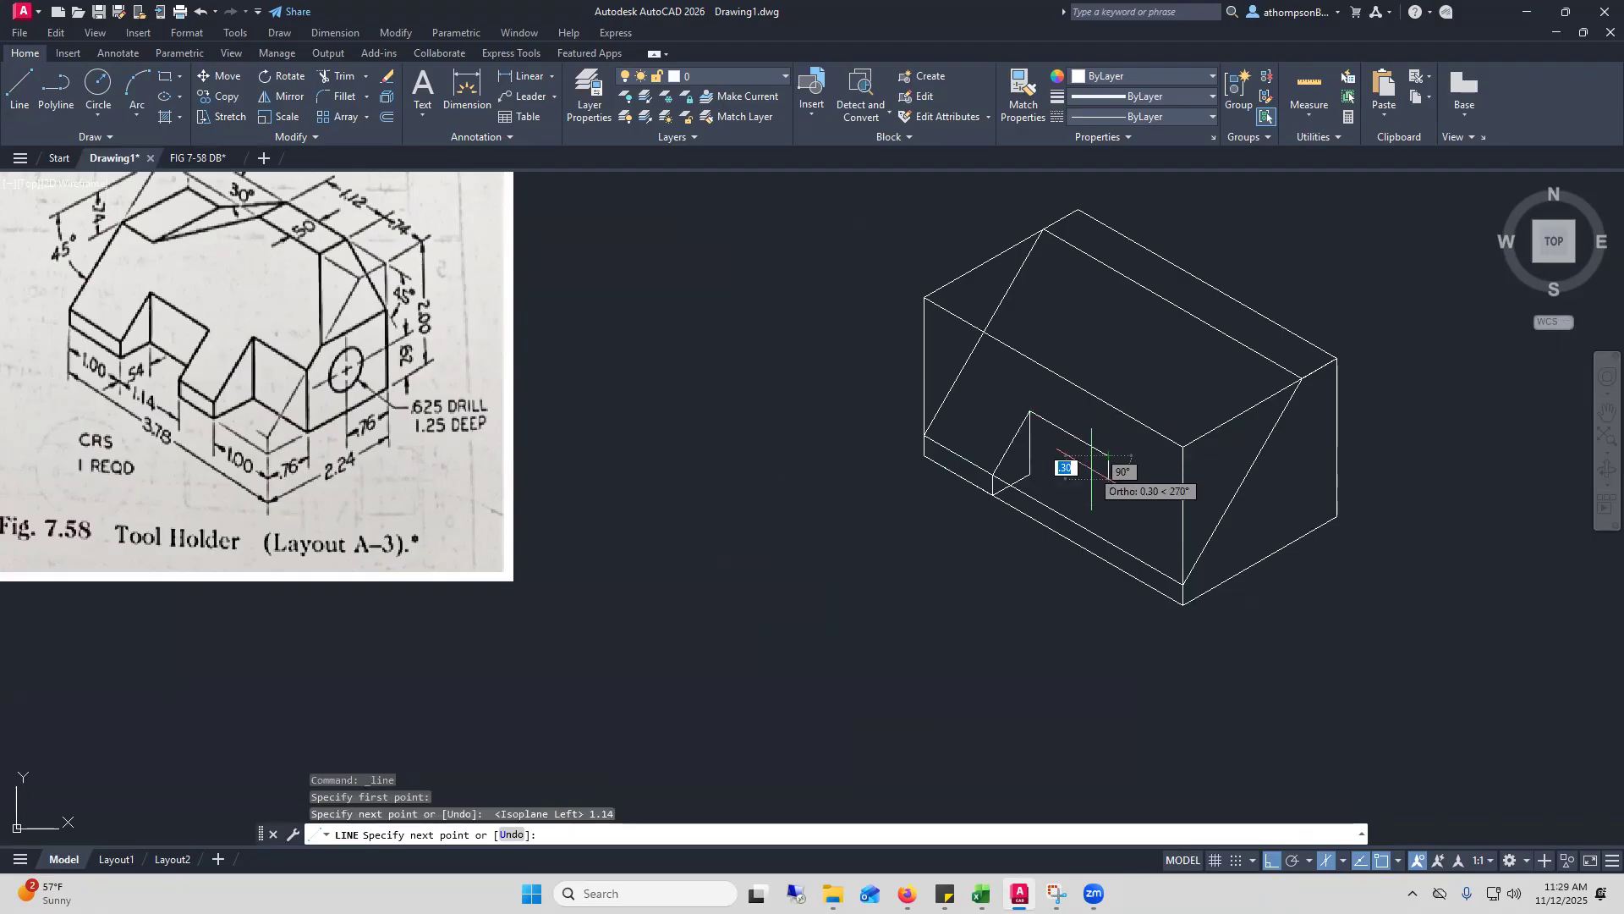
key("Escape")
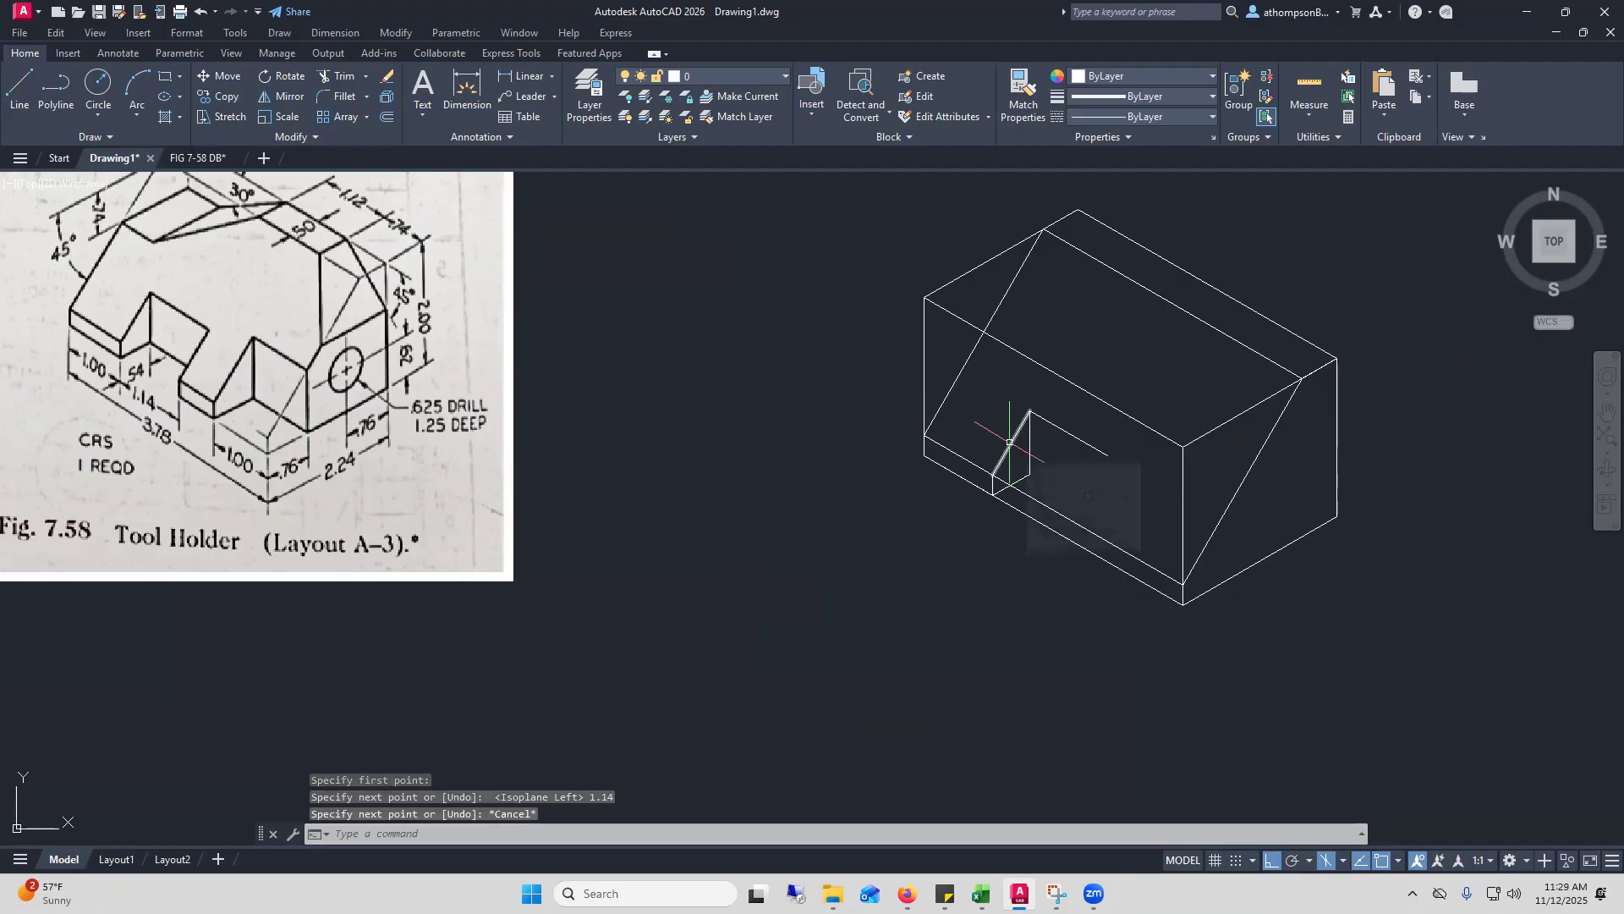
Copy the notch's slanted edge and short vertical line from the notch's upper corner to the far end of the 1.14 line
scroll(1085, 458, "up", 2)
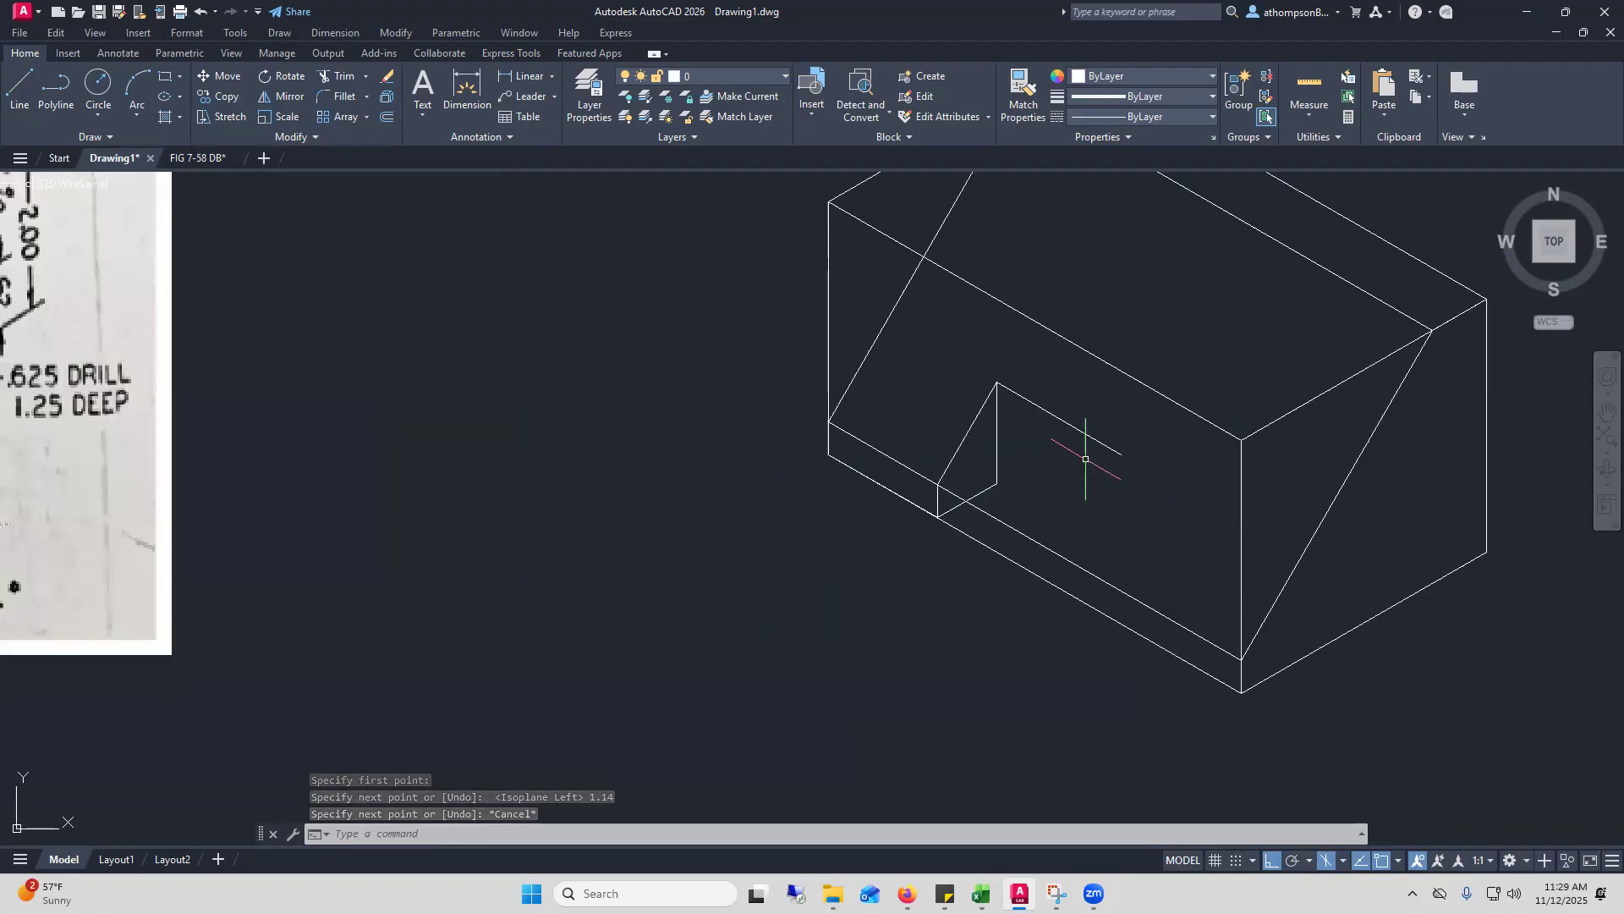
left_click(967, 439)
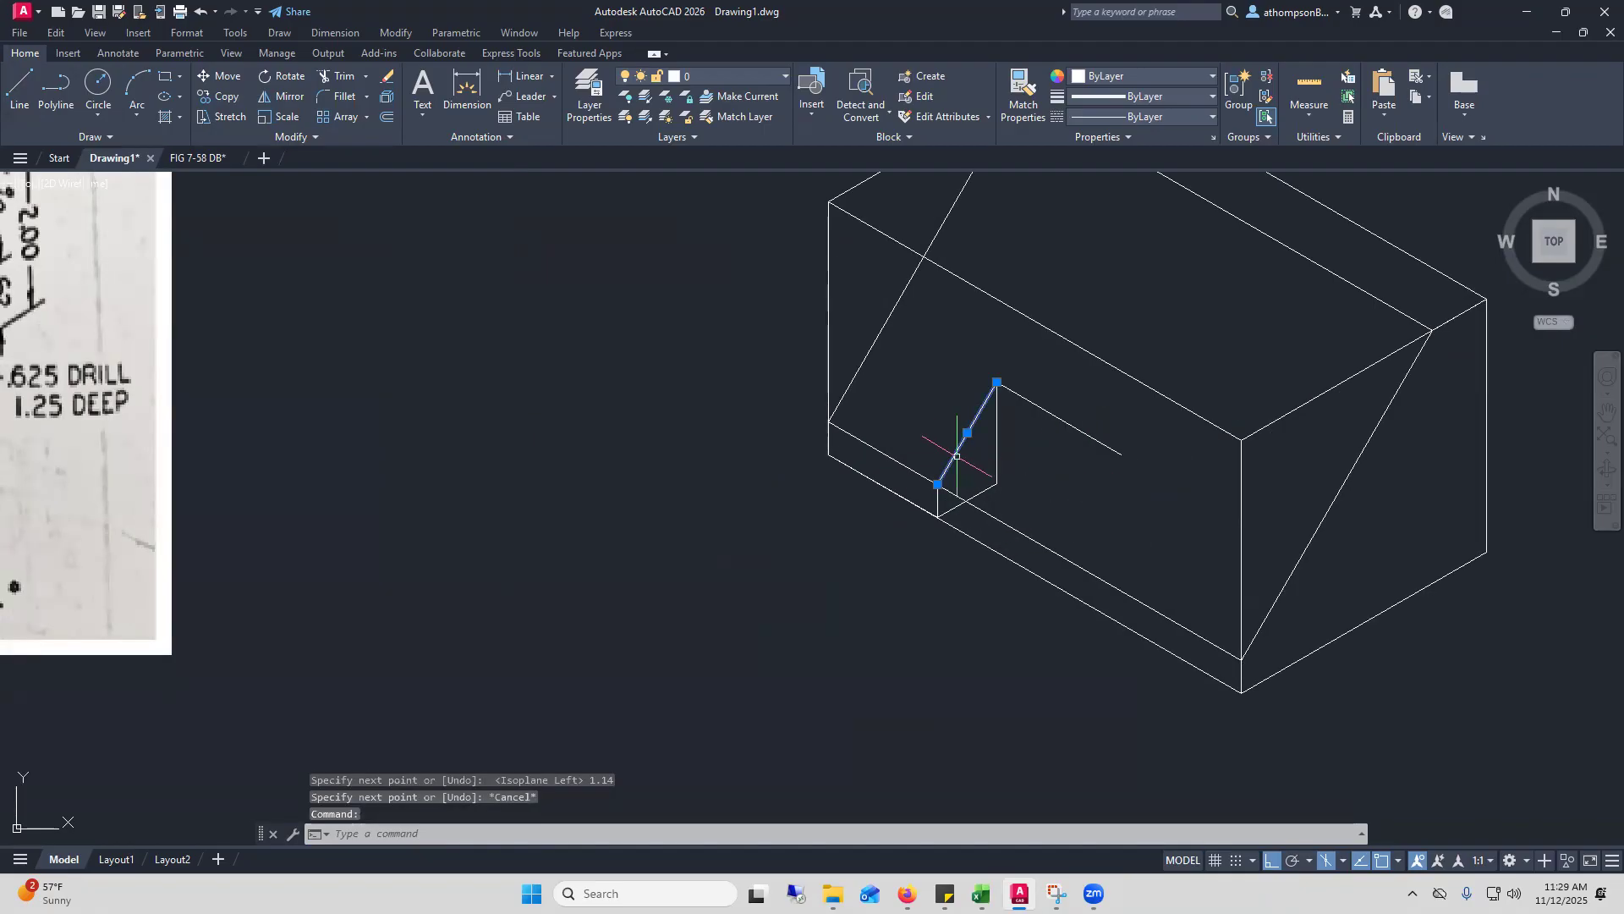
left_click(938, 502)
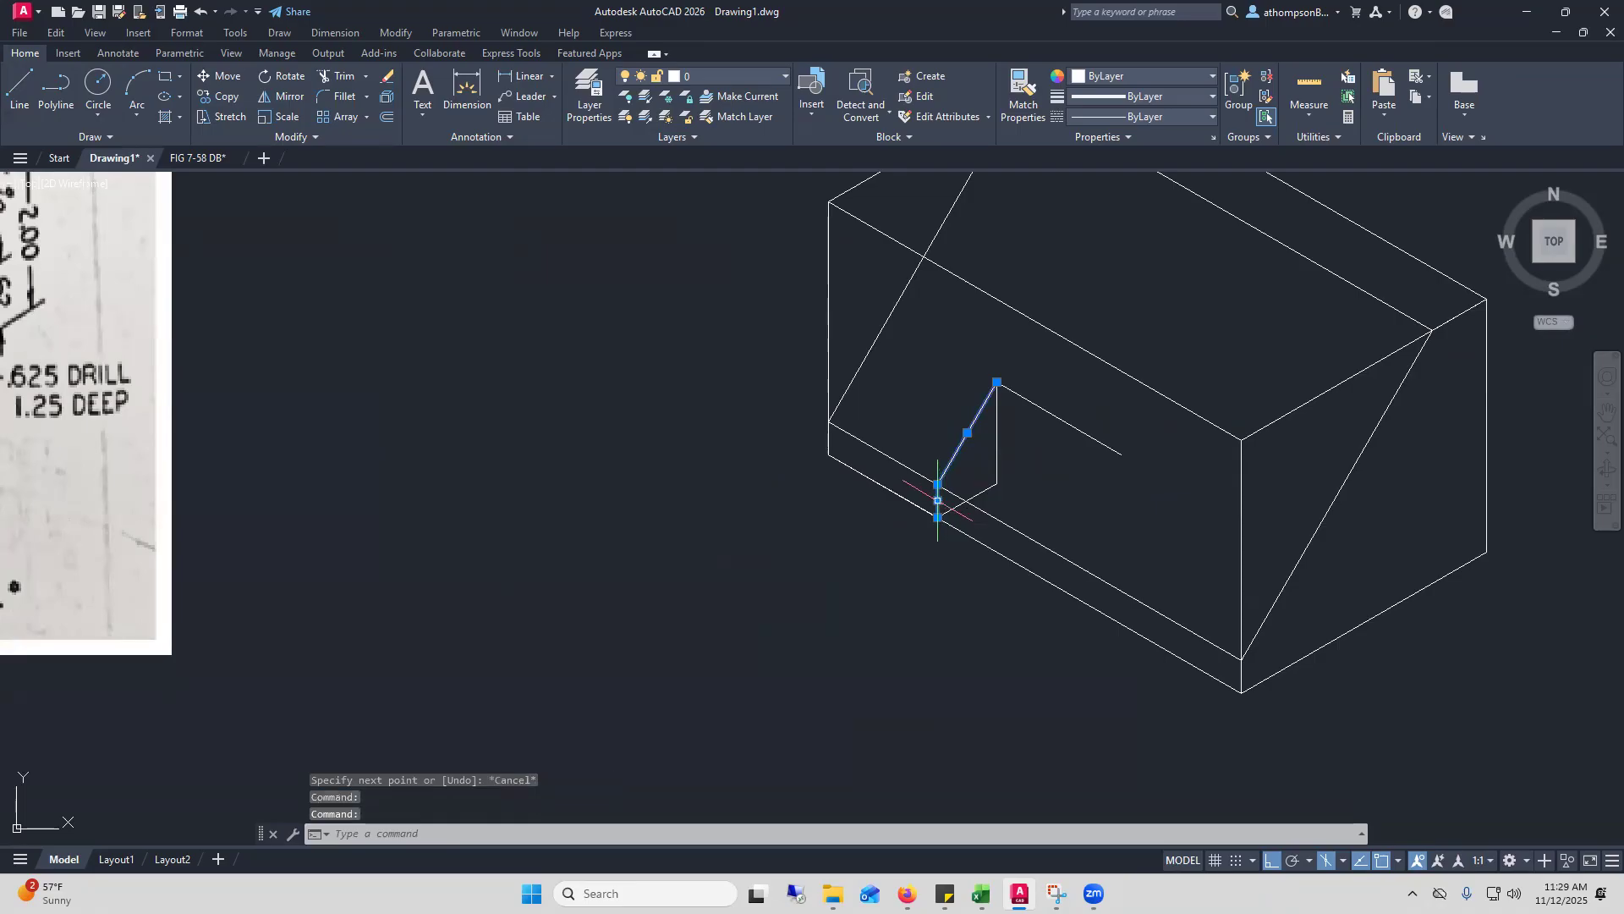
left_click(220, 98)
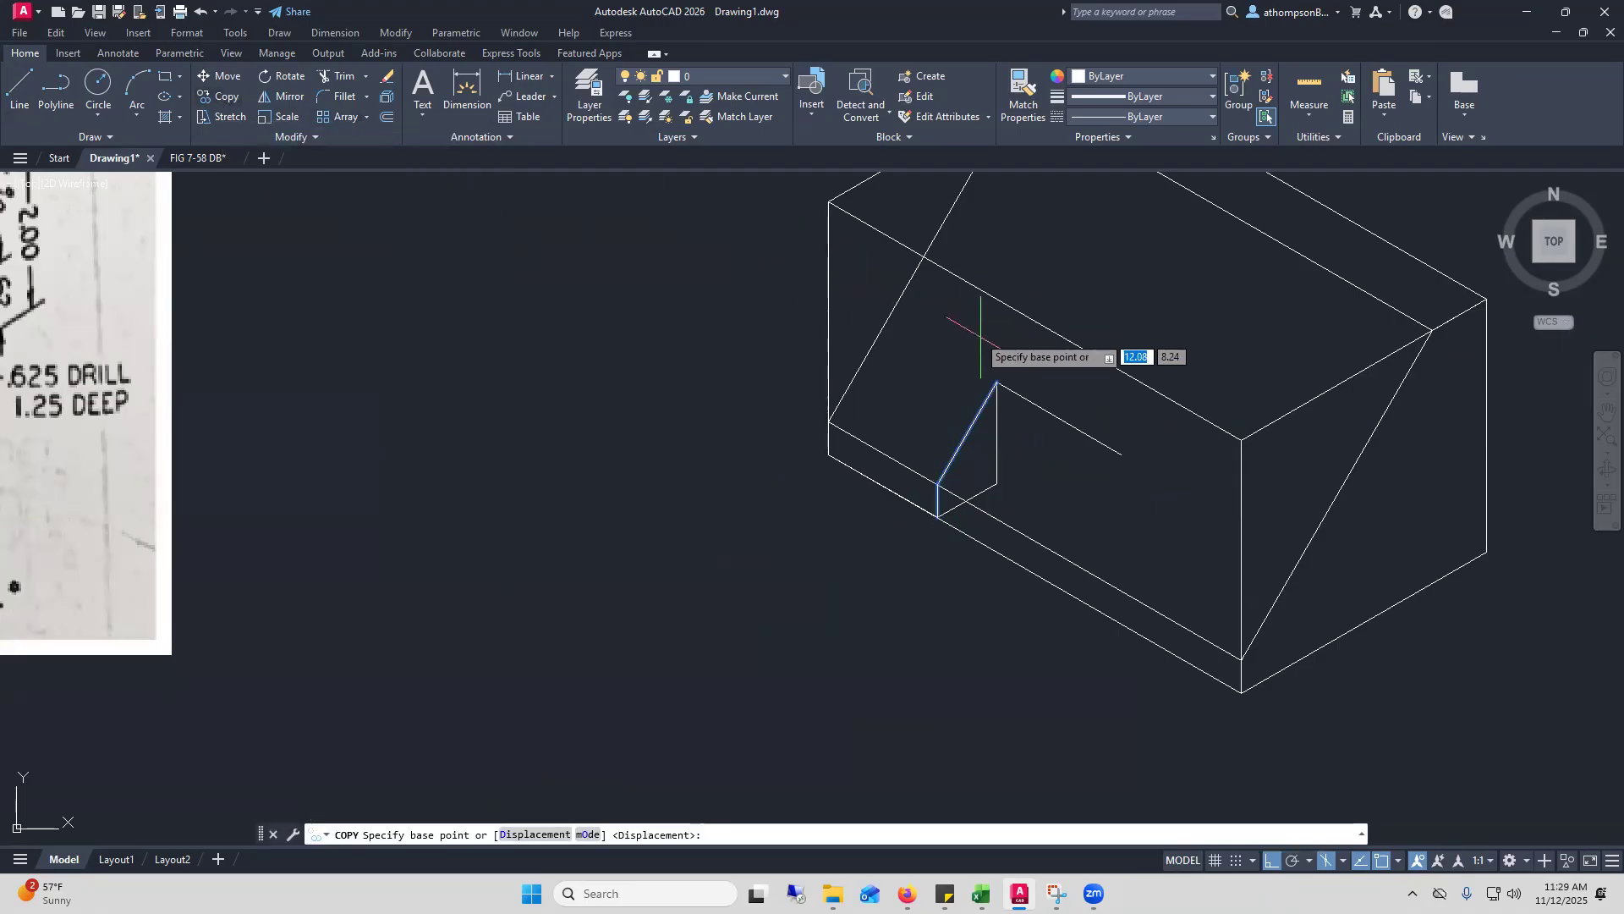
left_click(995, 385)
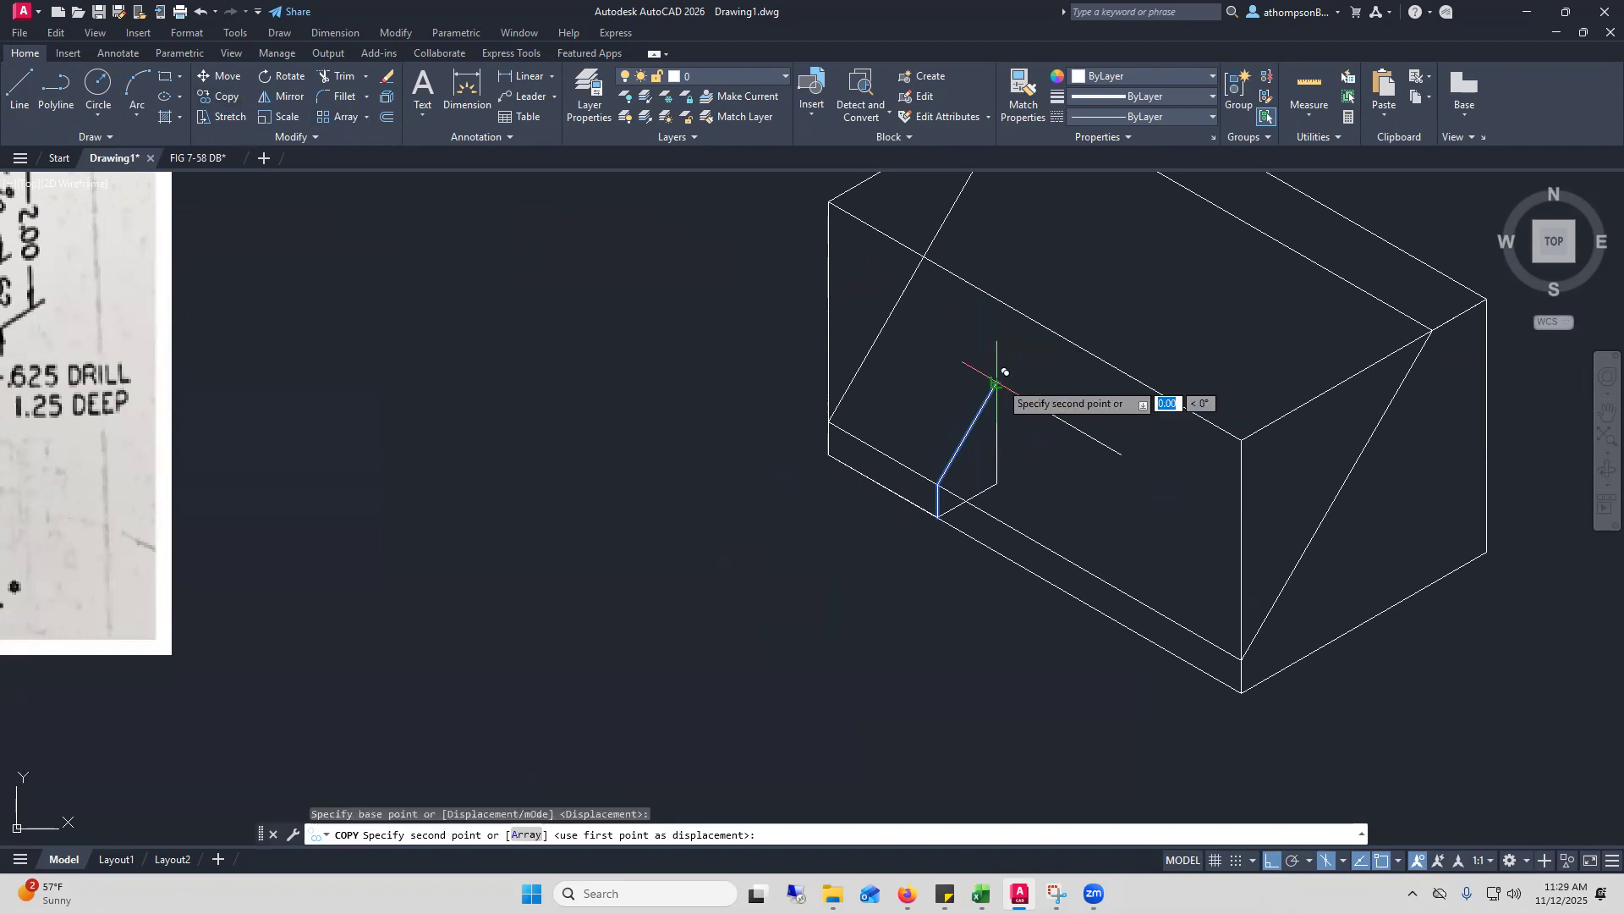
left_click(1122, 454)
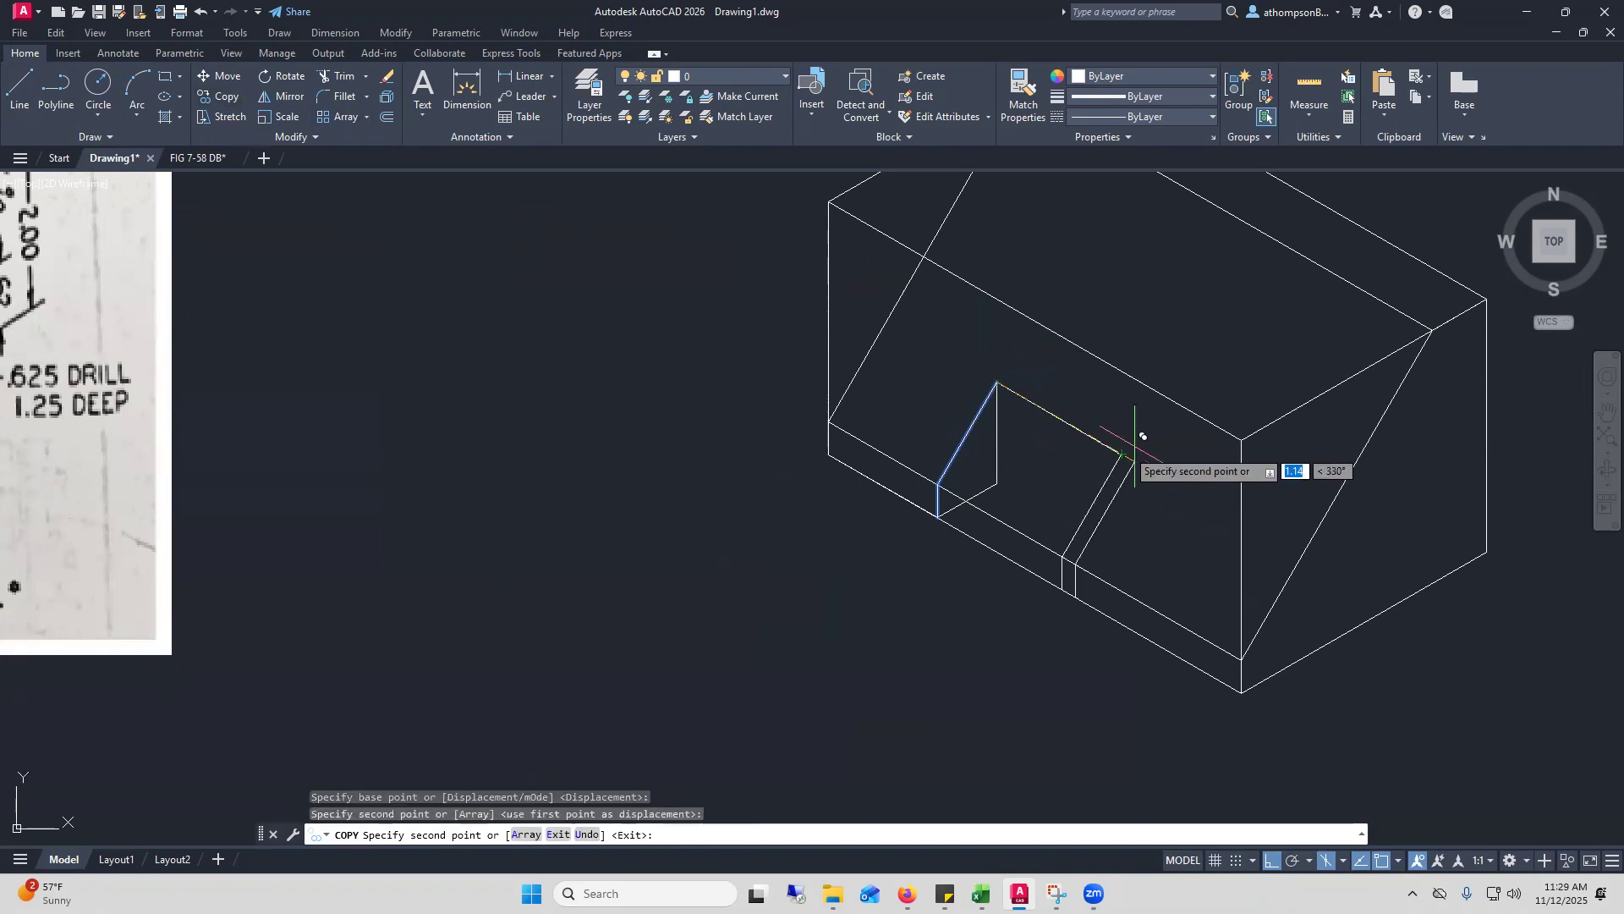
right_click(1163, 438)
left_click(1192, 448)
scroll(955, 475, "down", 2)
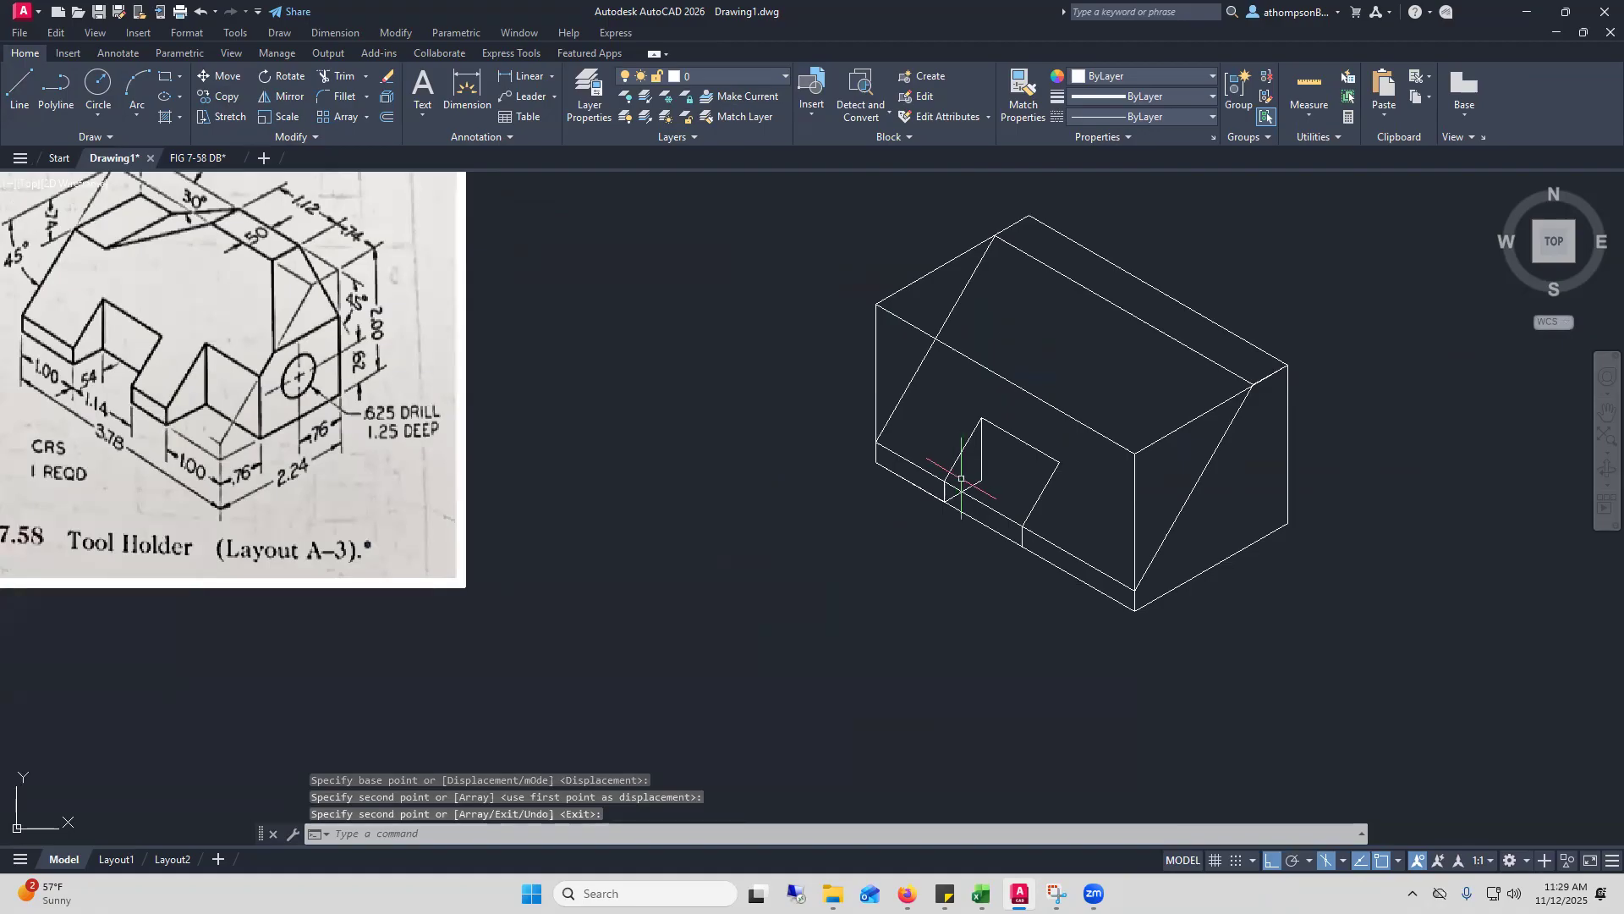
Draw the notch's lower inner edge from the bottom of its tall vertical line, parallel to the front edge and past the copied slanted edge
left_click(21, 91)
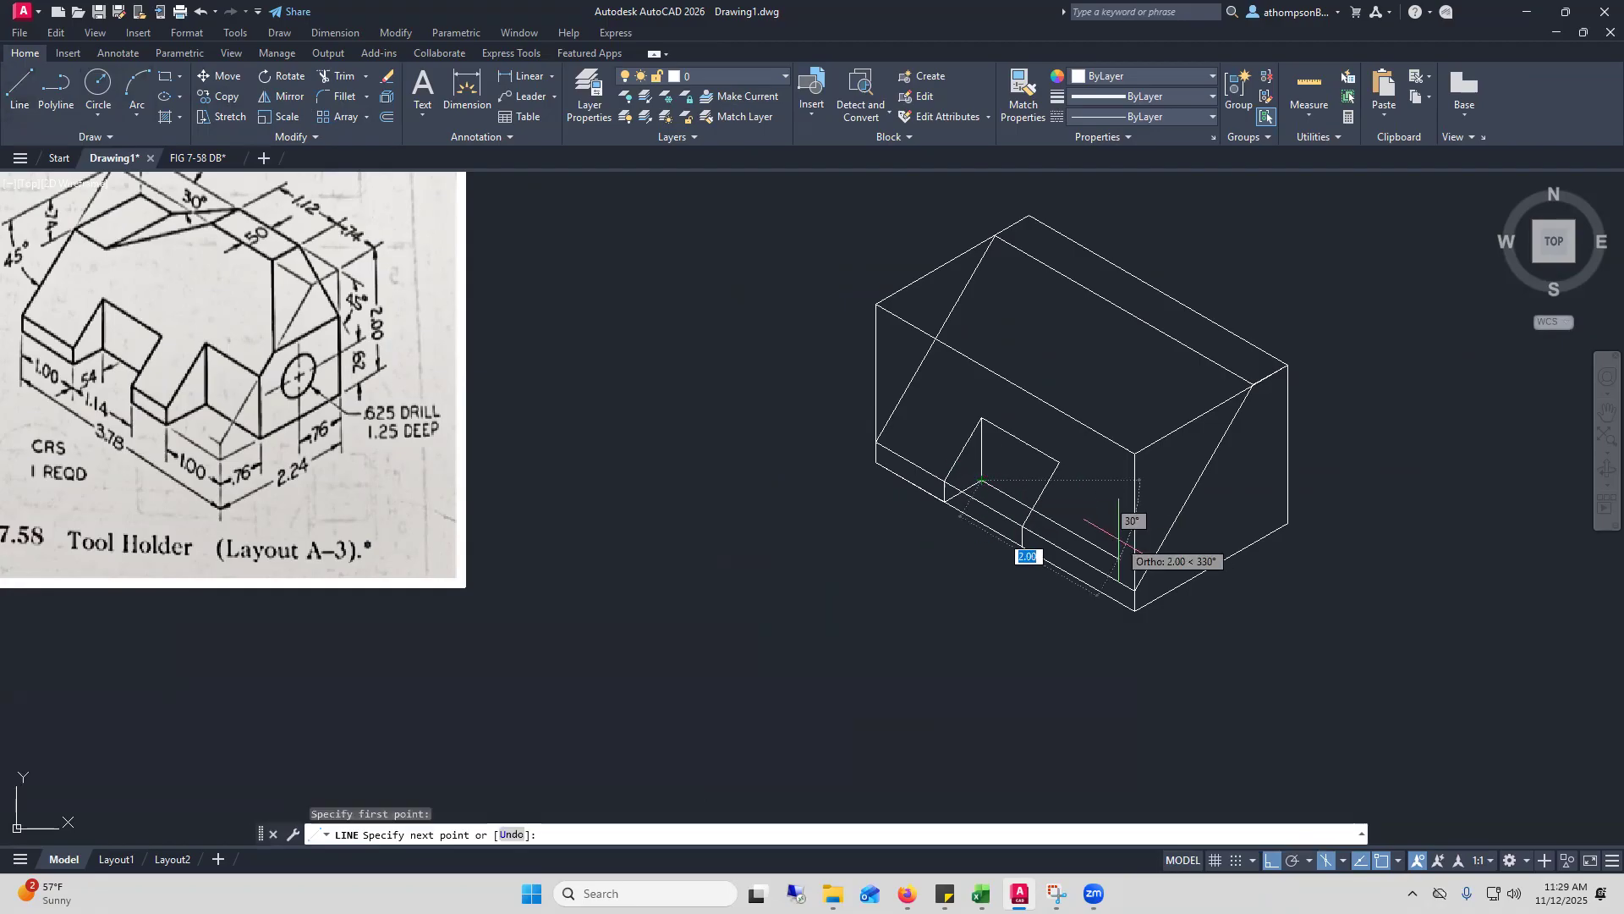
left_click(1023, 503)
right_click(1113, 506)
left_click(1121, 500)
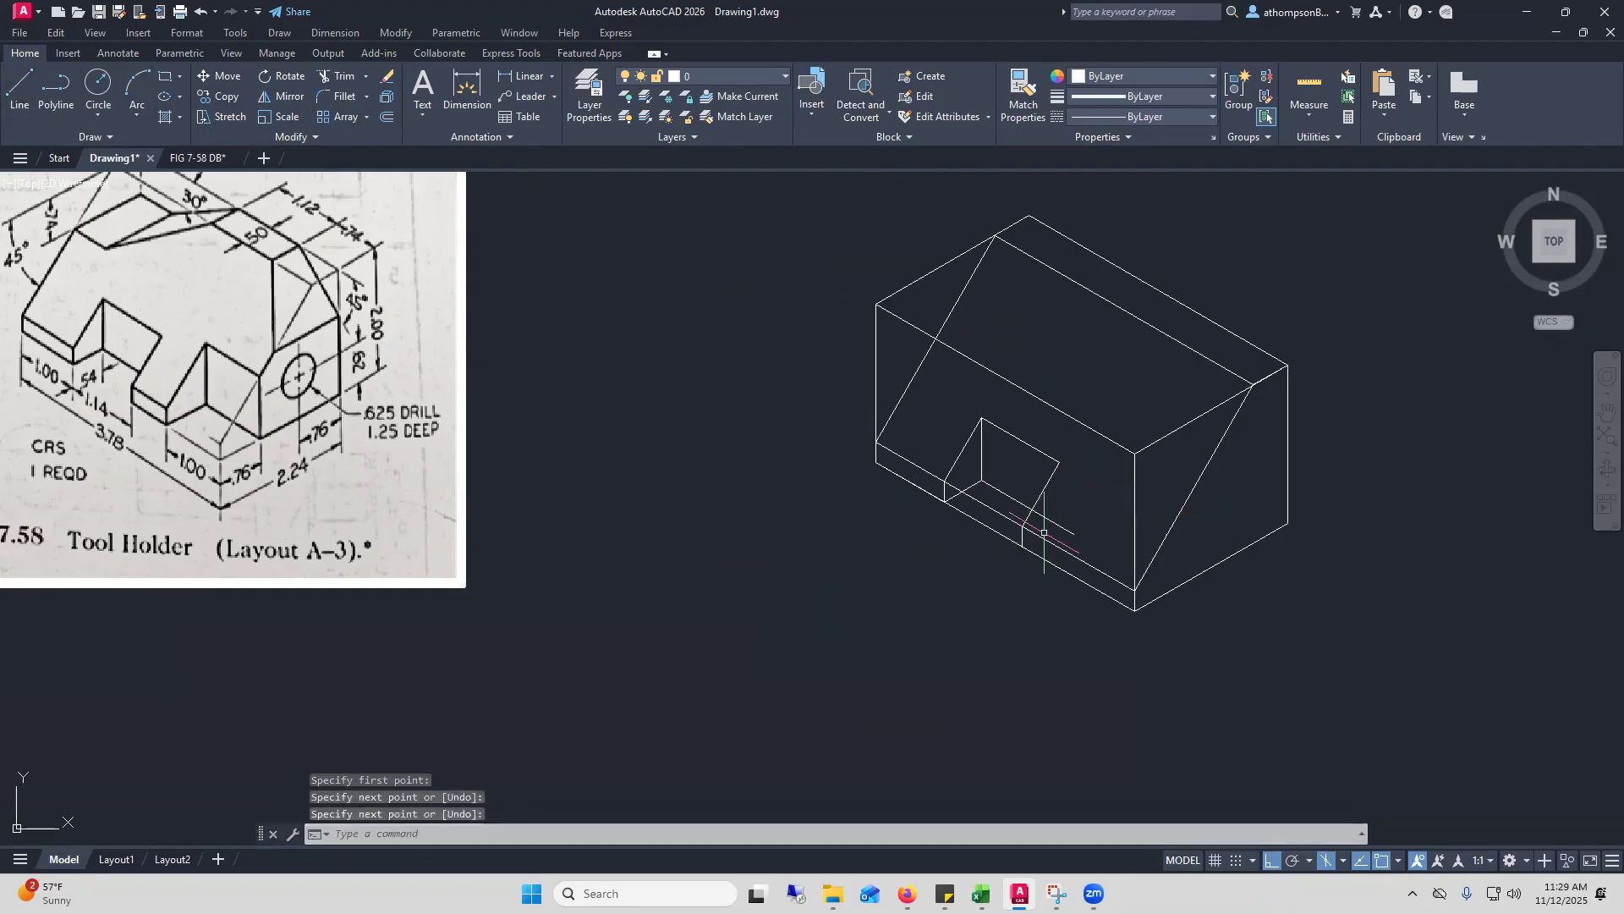
Trim the notch's lower inner edge at the copied slanted edge and remove the two front edge segments across the notch opening
left_click(322, 78)
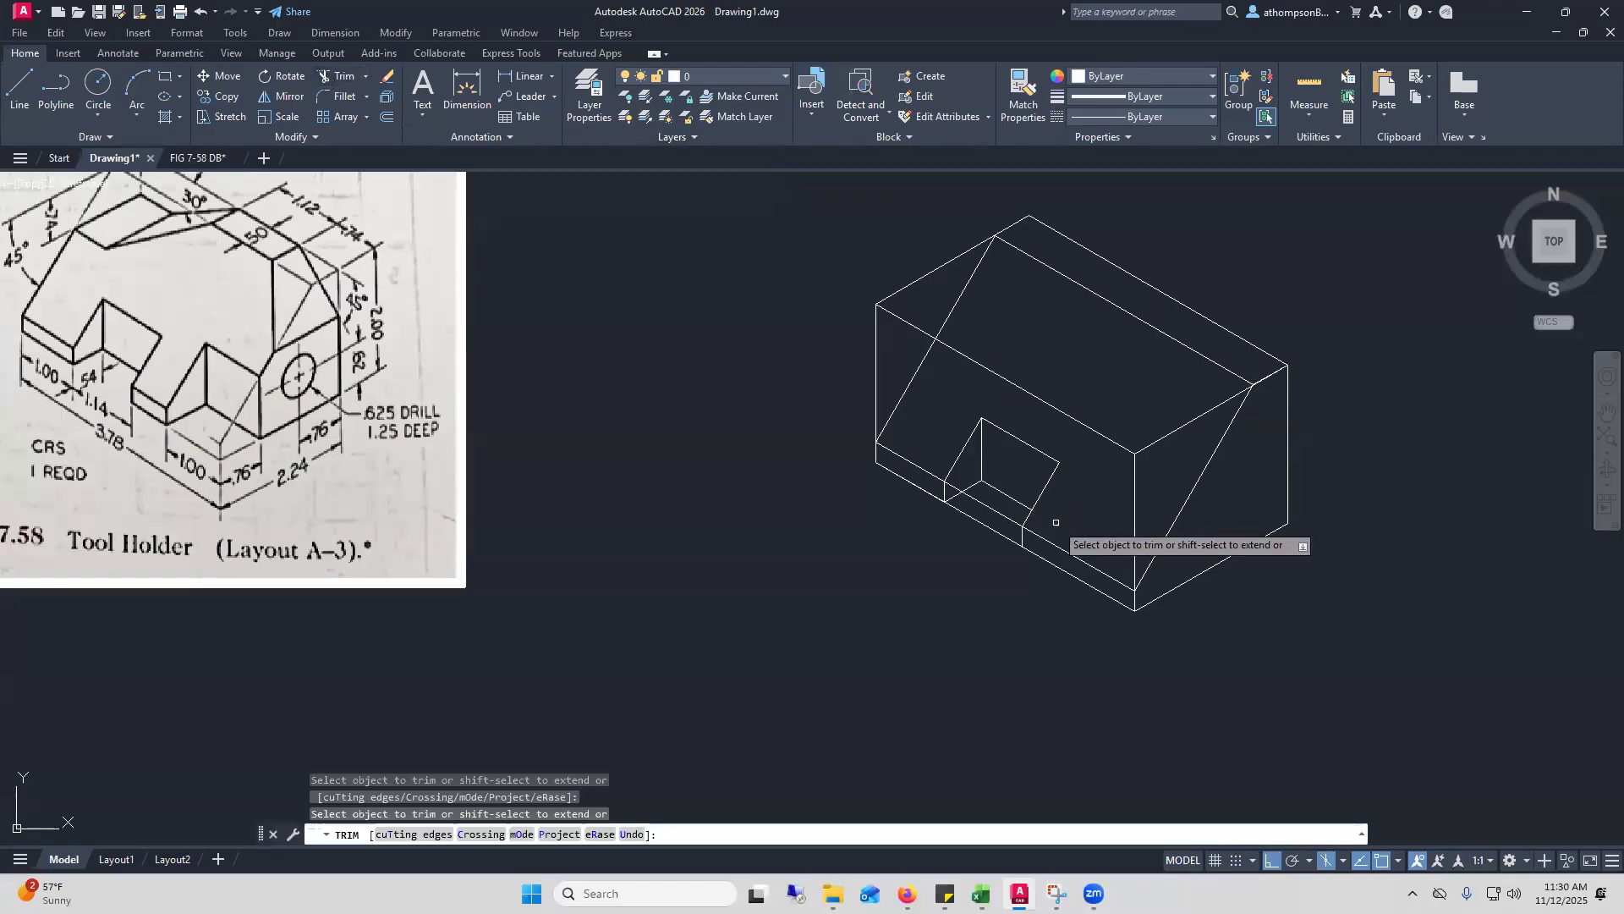
left_click(981, 514)
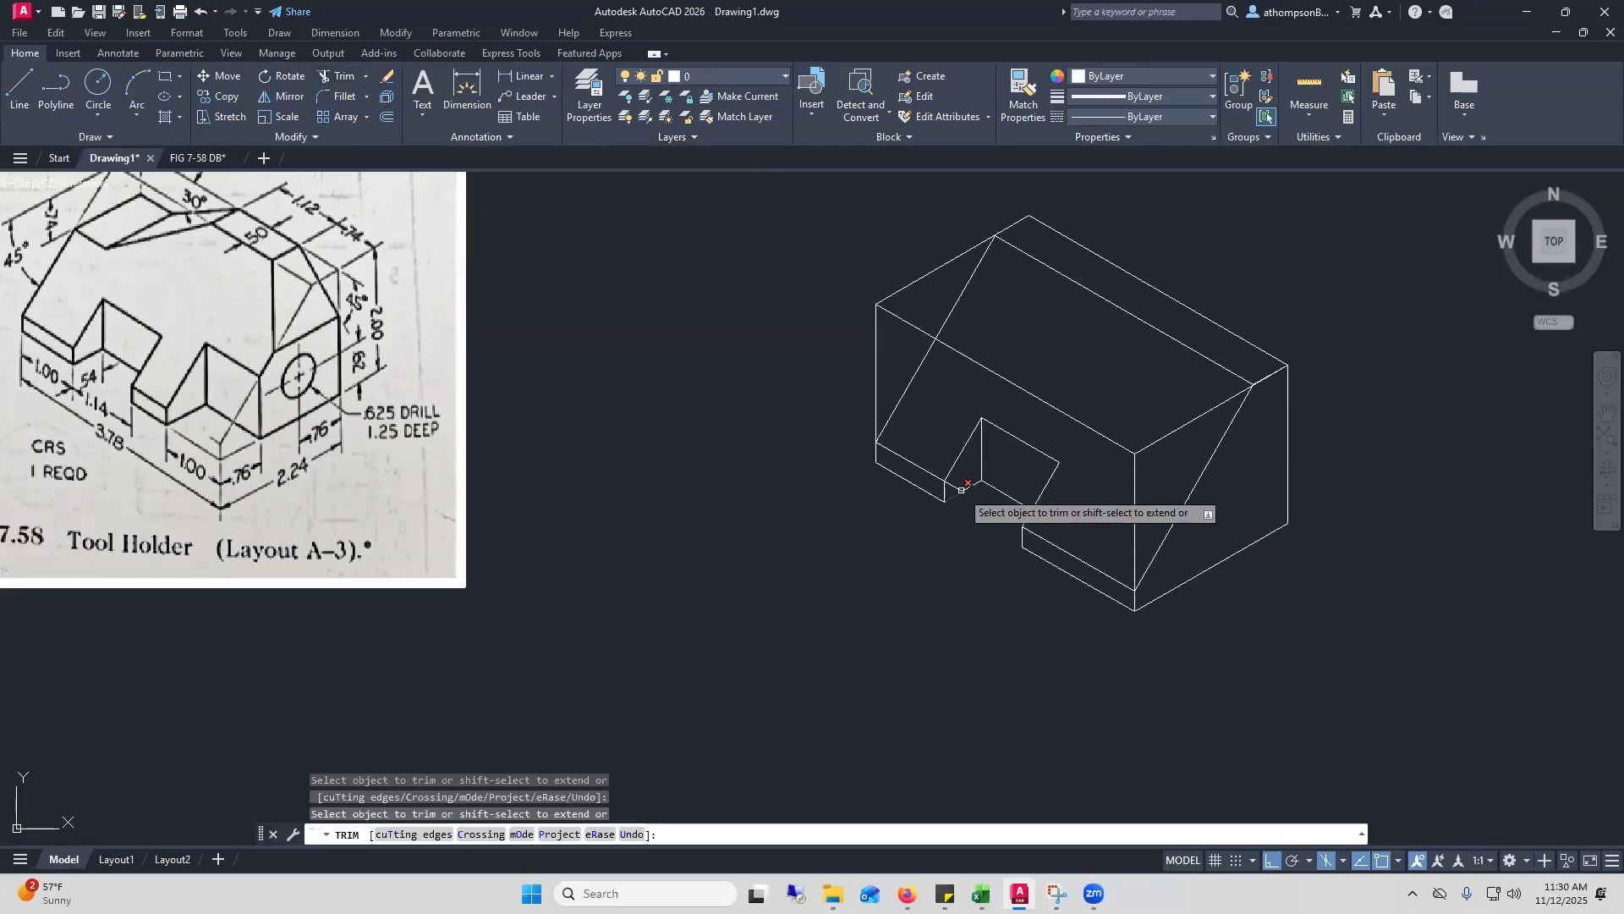
right_click(917, 553)
left_click(973, 563)
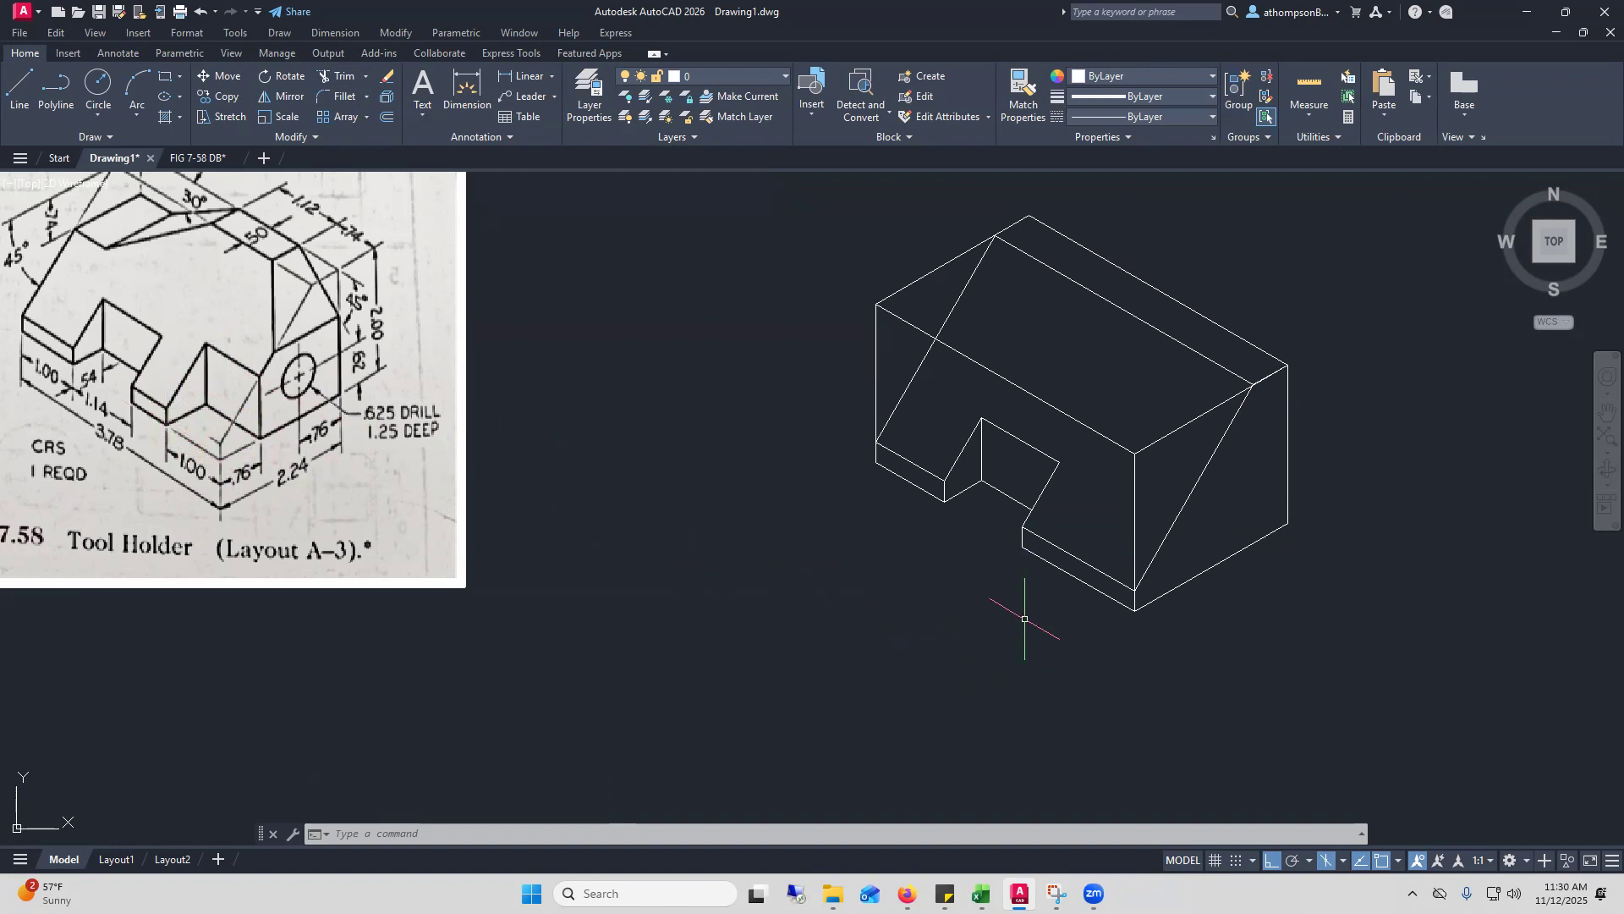
Draw a 1-unit line from the box's bottom front corner along the notched side, continuing vertically past the ledge's upper edge
left_click(22, 87)
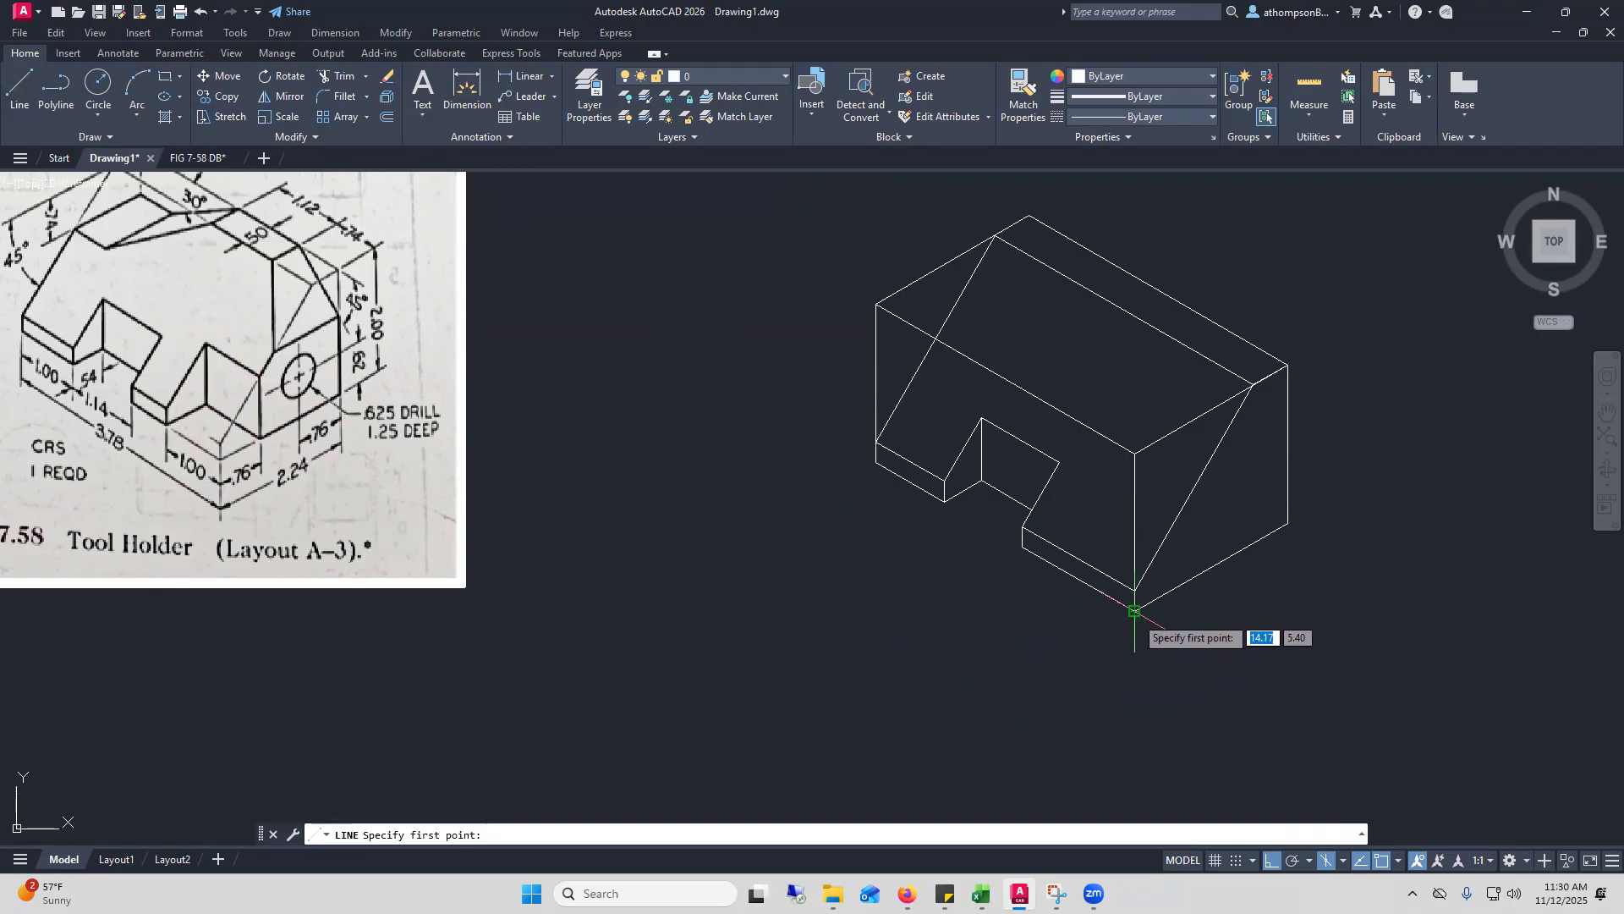
left_click(1134, 611)
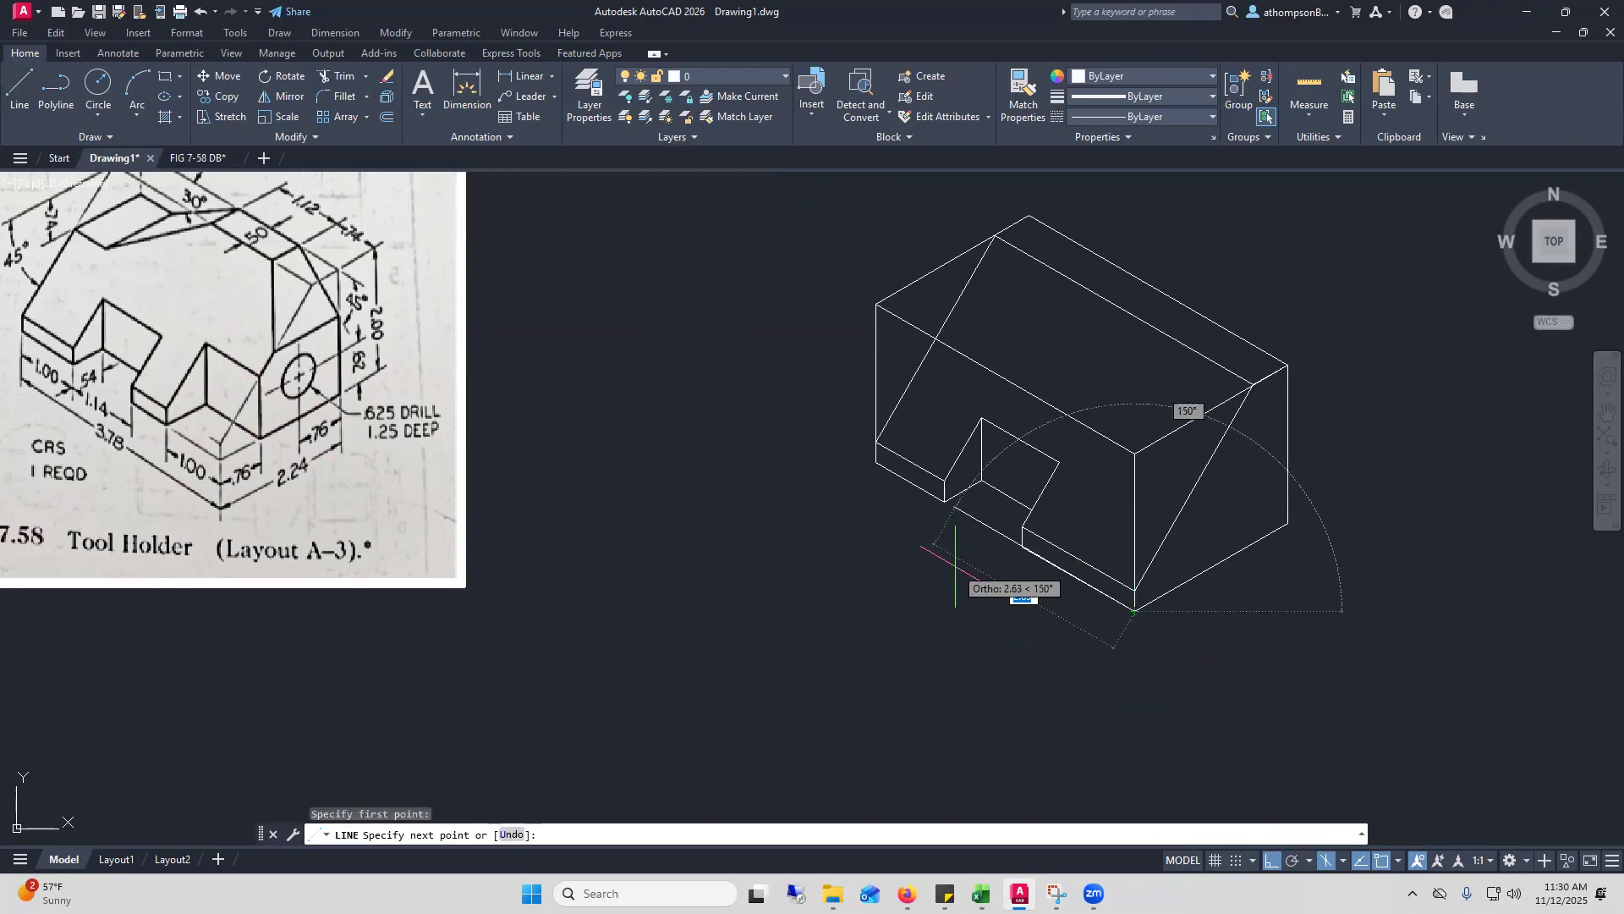
type("1")
key("Return")
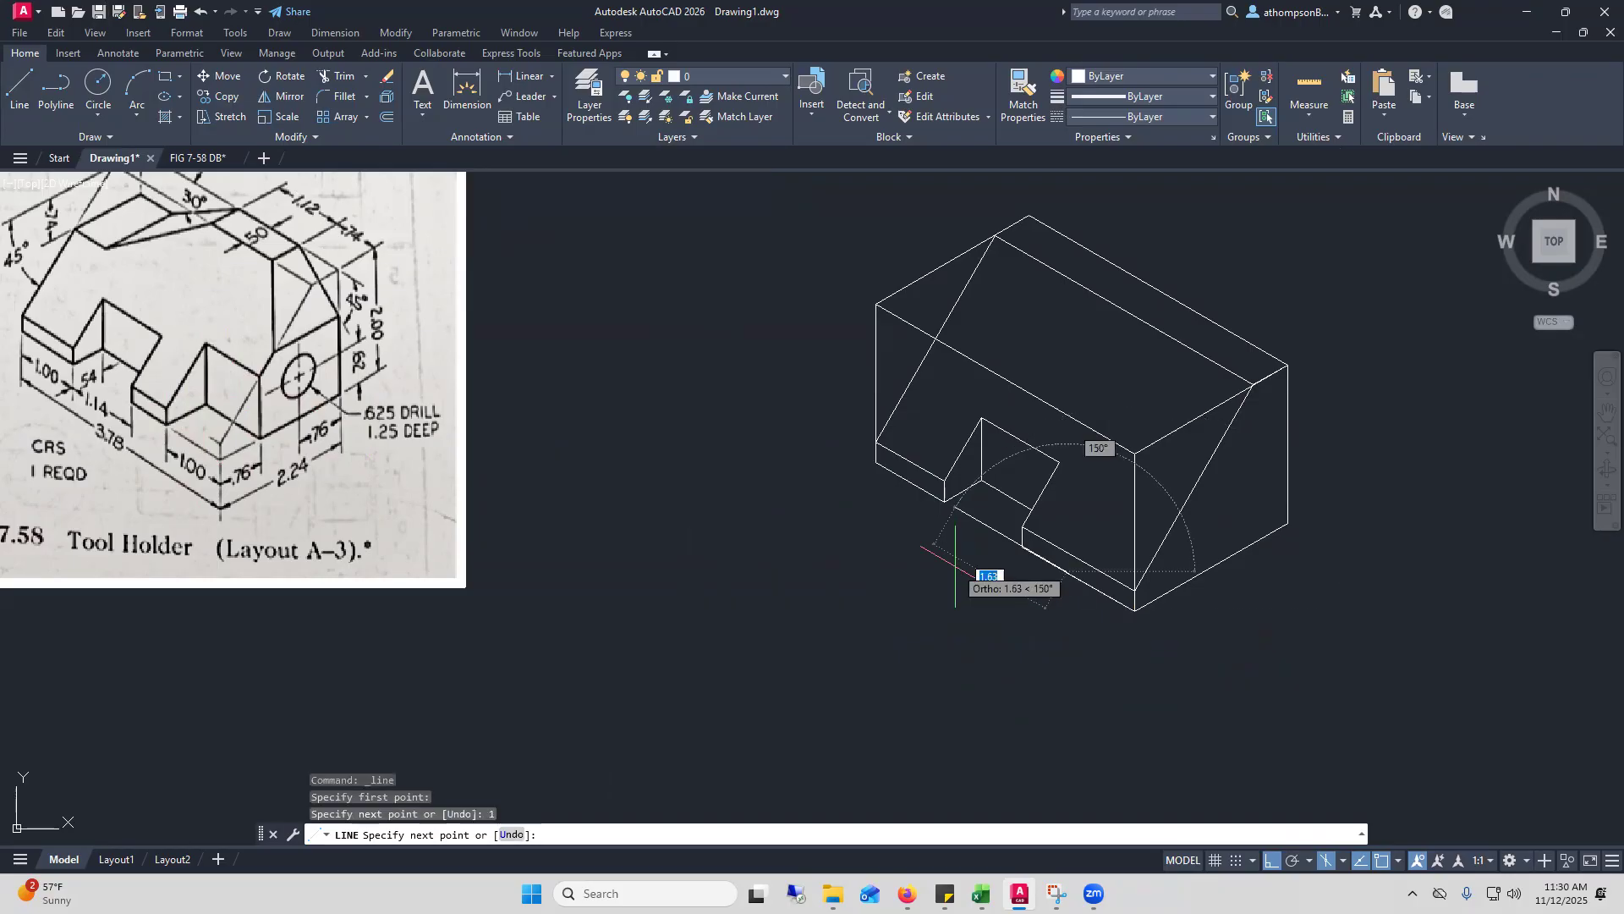
scroll(1070, 529, "up", 4)
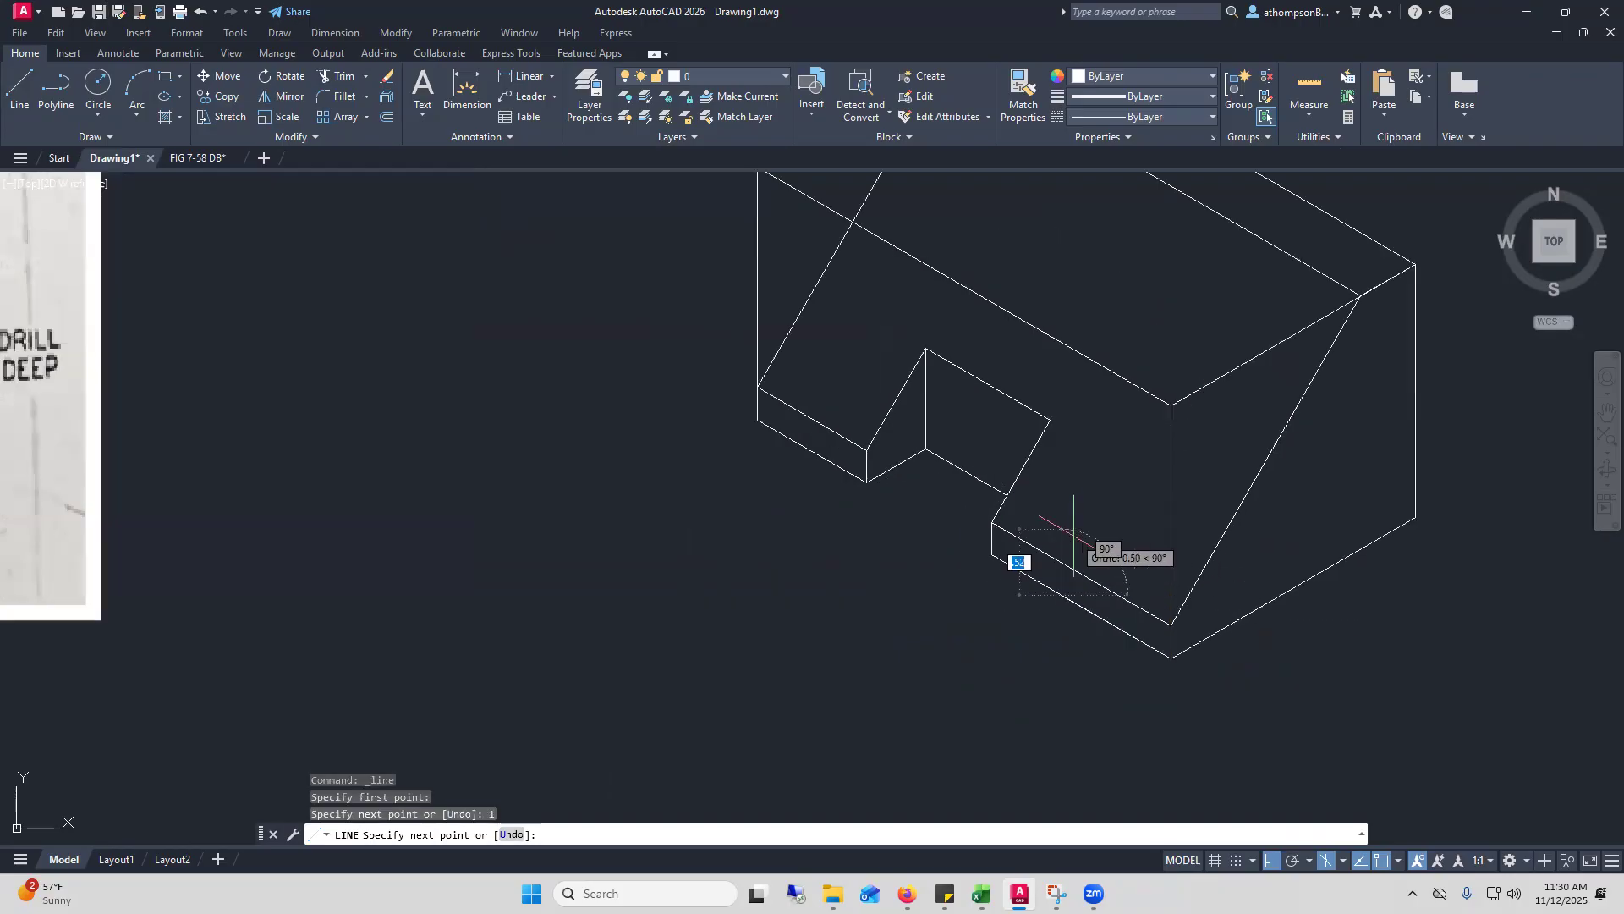
left_click(1053, 539)
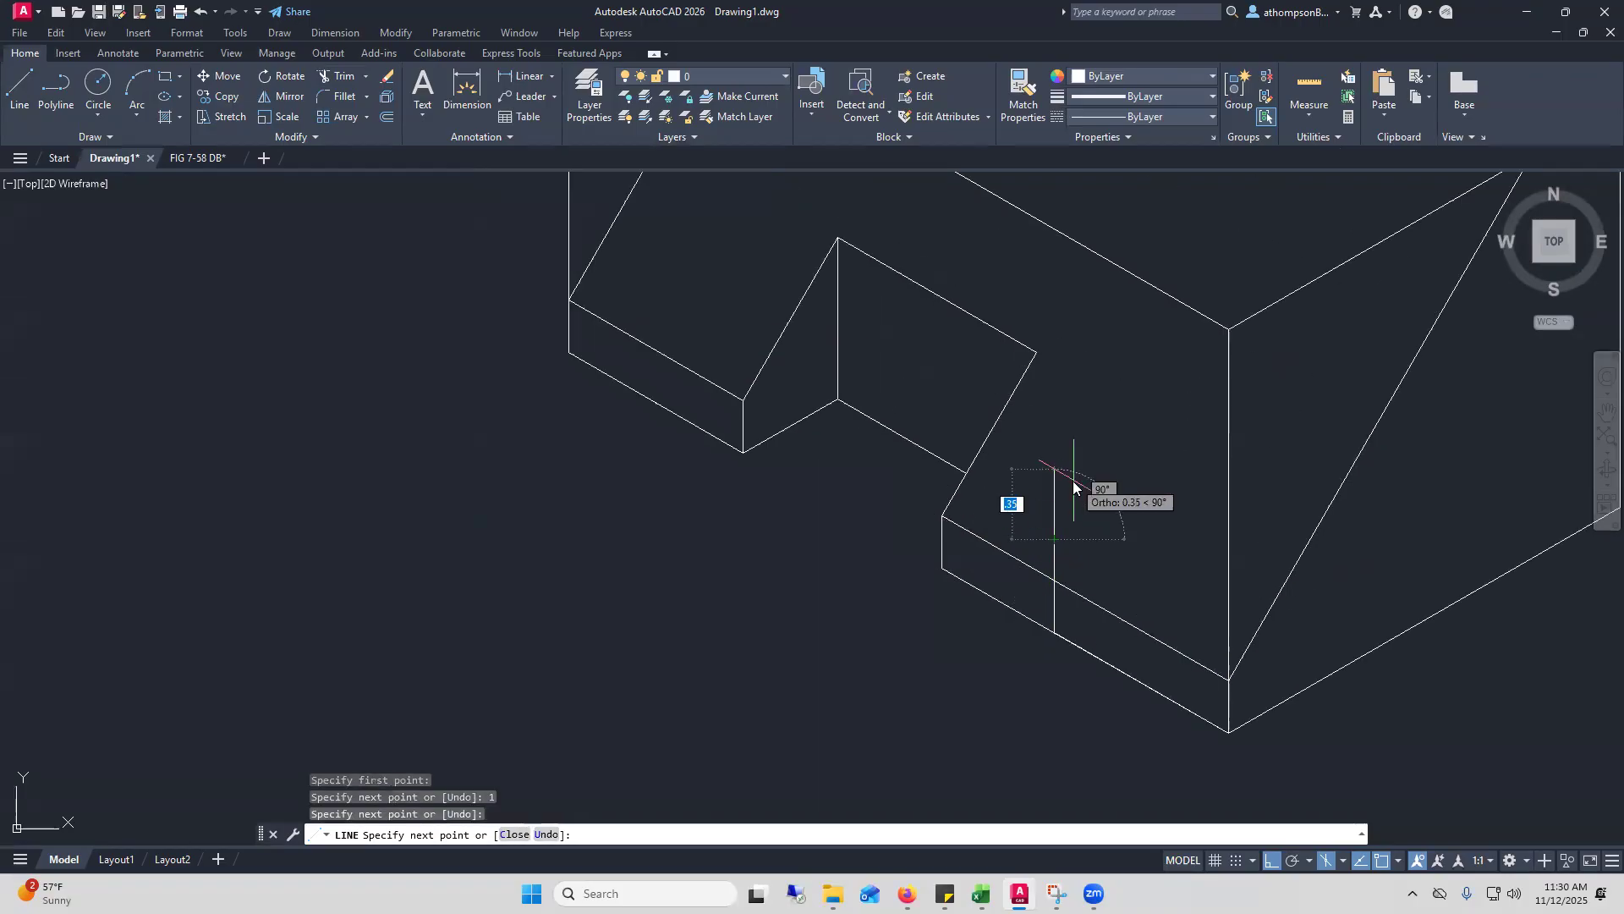
right_click(1086, 483)
left_click(1112, 489)
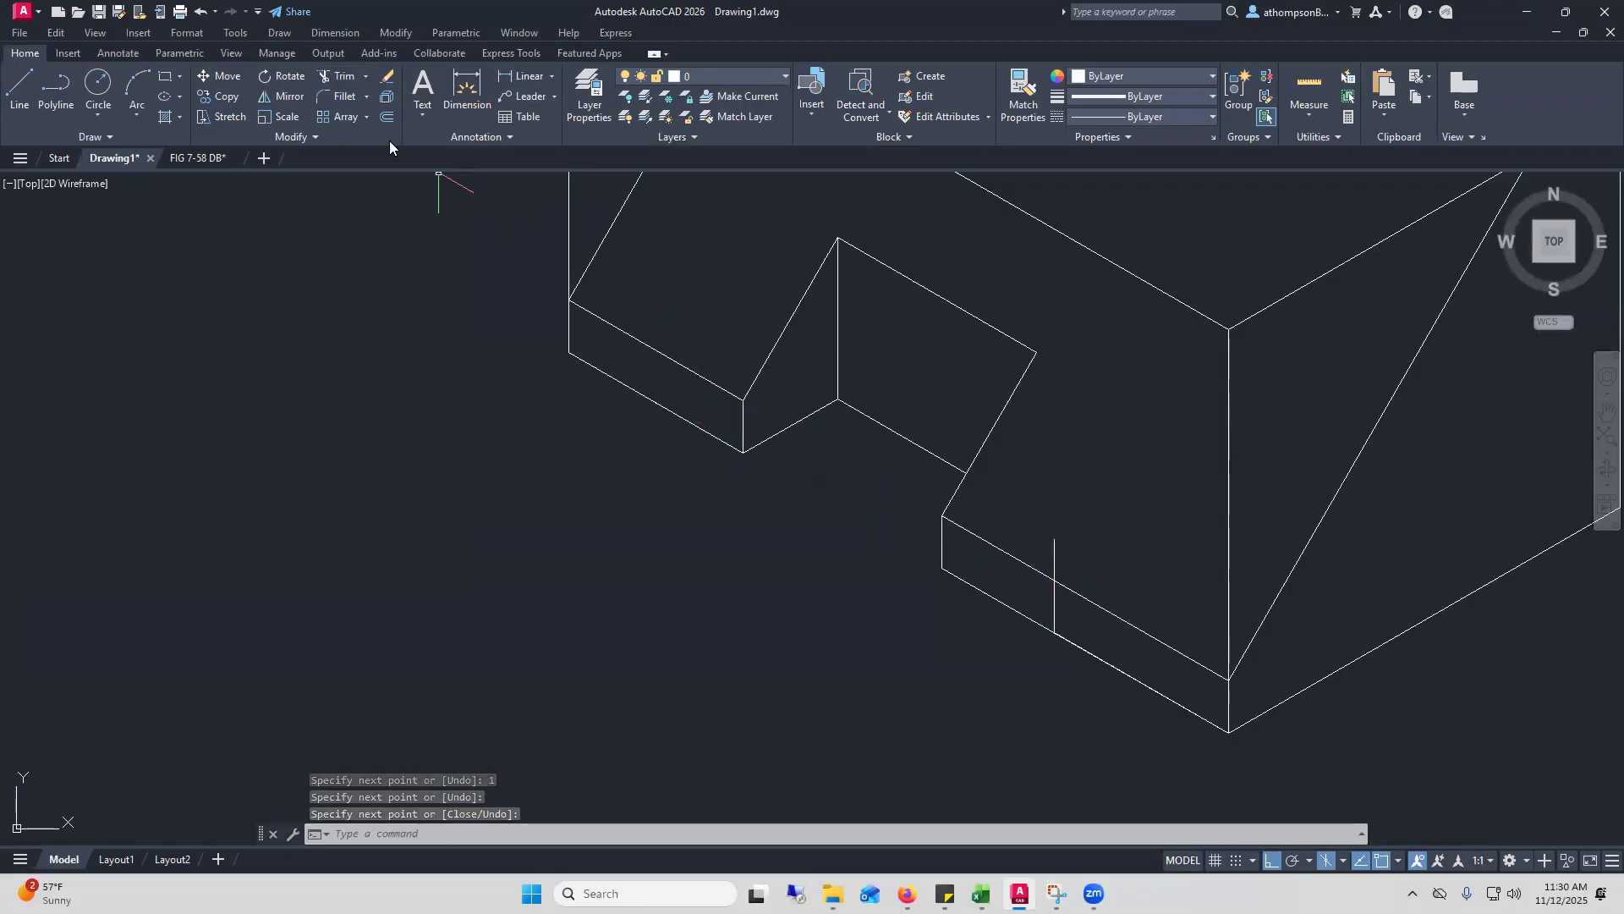
Trim the new vertical line above the ledge's upper edge
left_click(345, 81)
left_click(1054, 554)
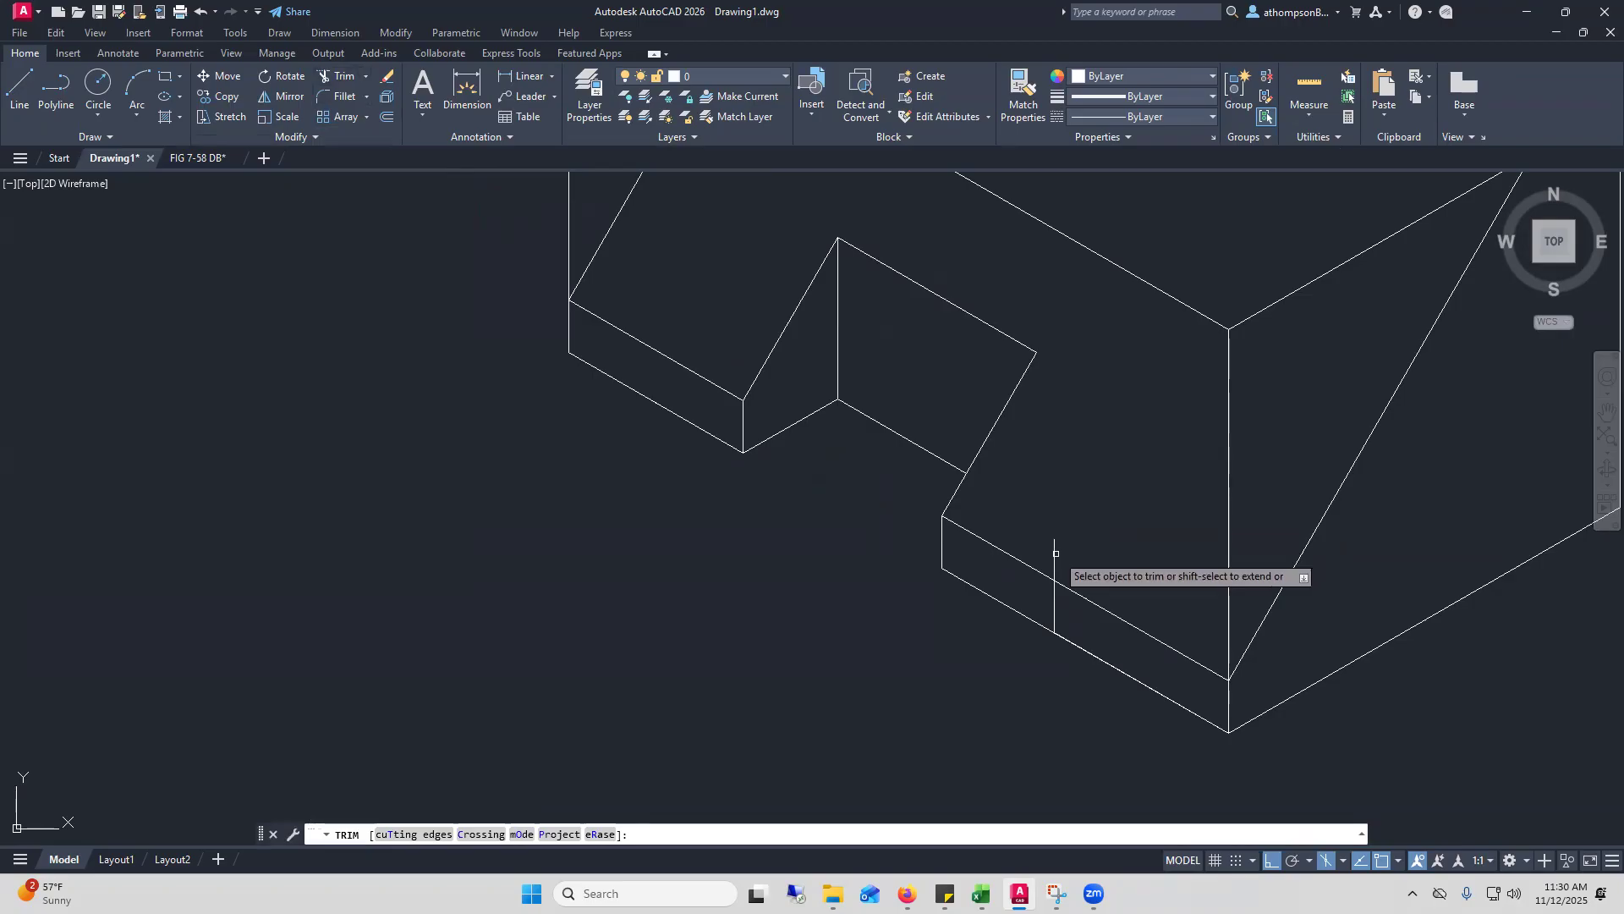
right_click(1103, 488)
left_click(1127, 501)
scroll(1124, 625, "down", 2)
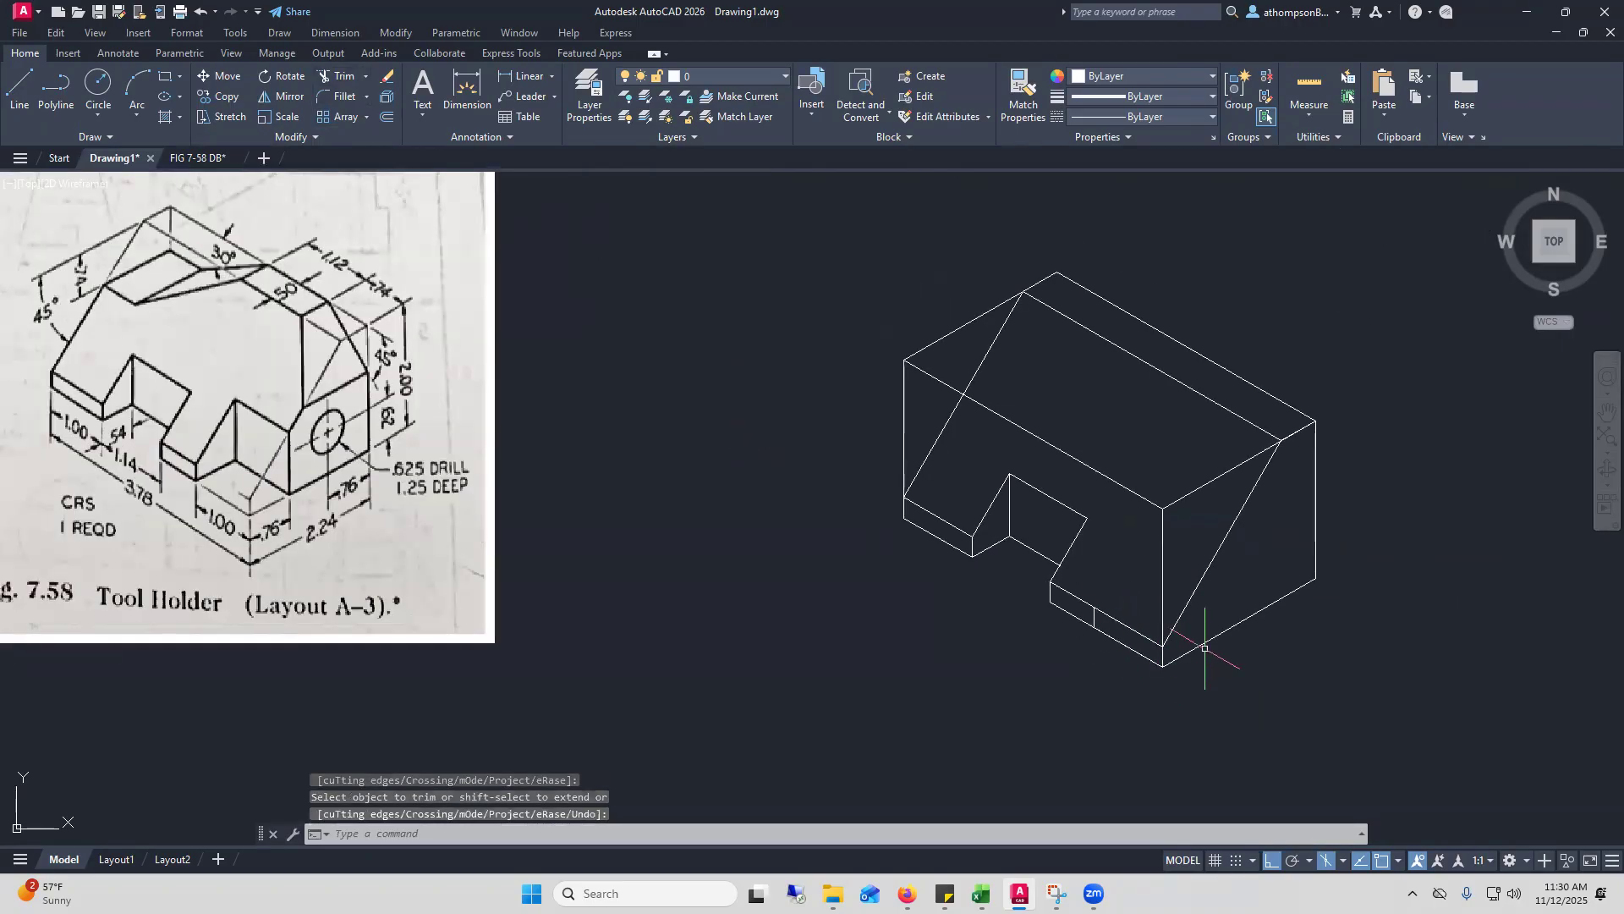
Draw a .76 line from the bottom front corner along the end face's base, continuing vertically on the right isoplane past the slope line
left_click(19, 95)
left_click(1163, 666)
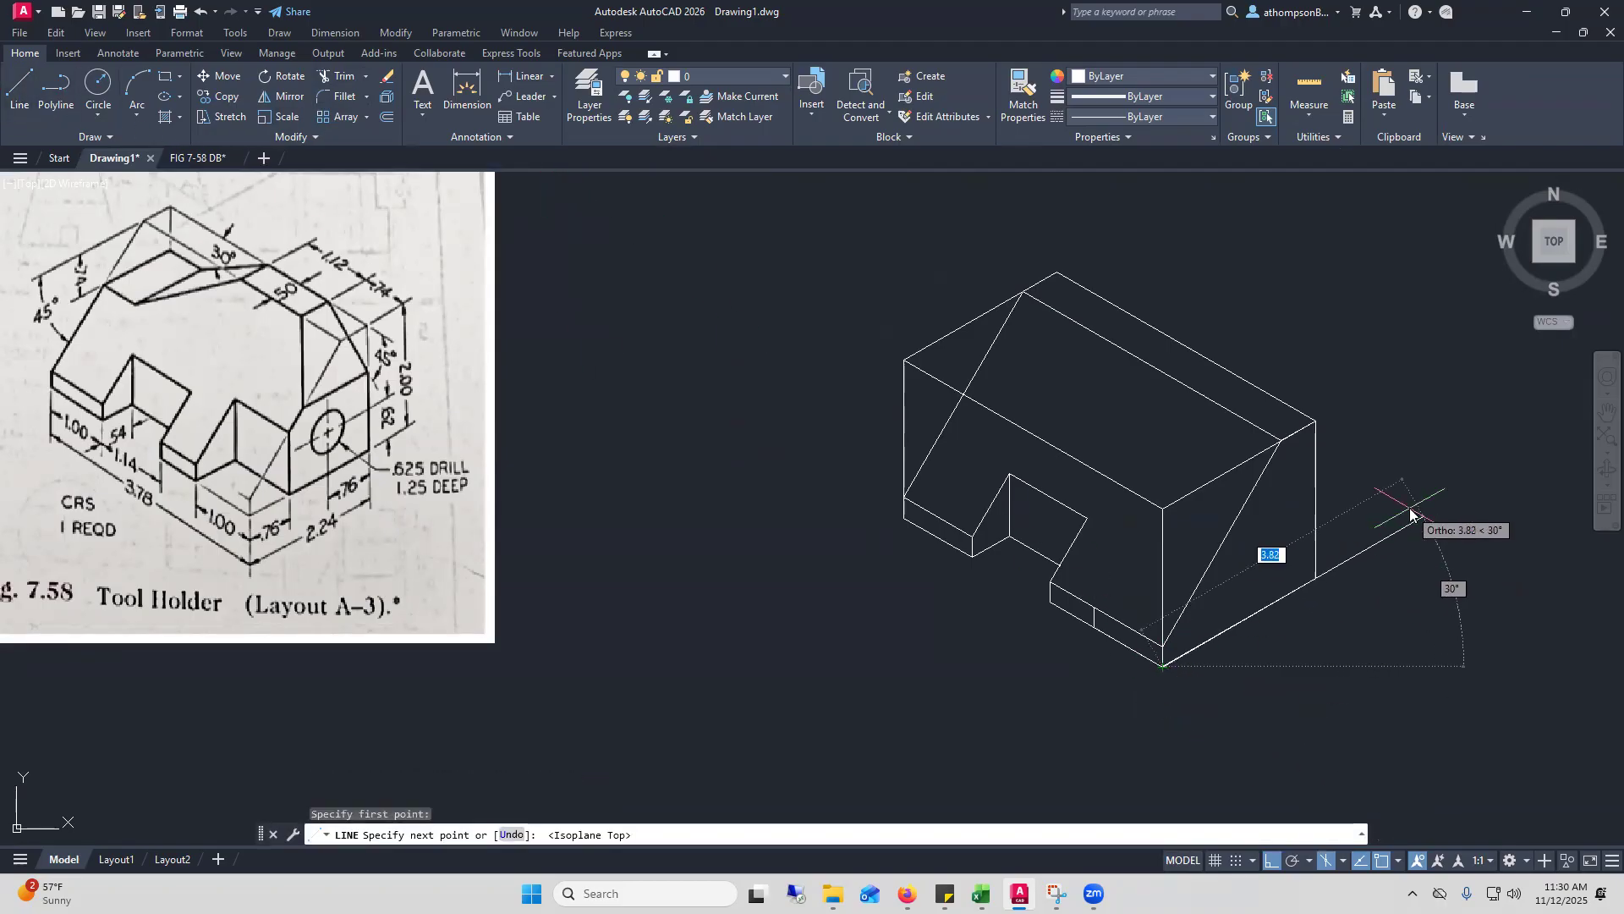
type(".76")
key("Return")
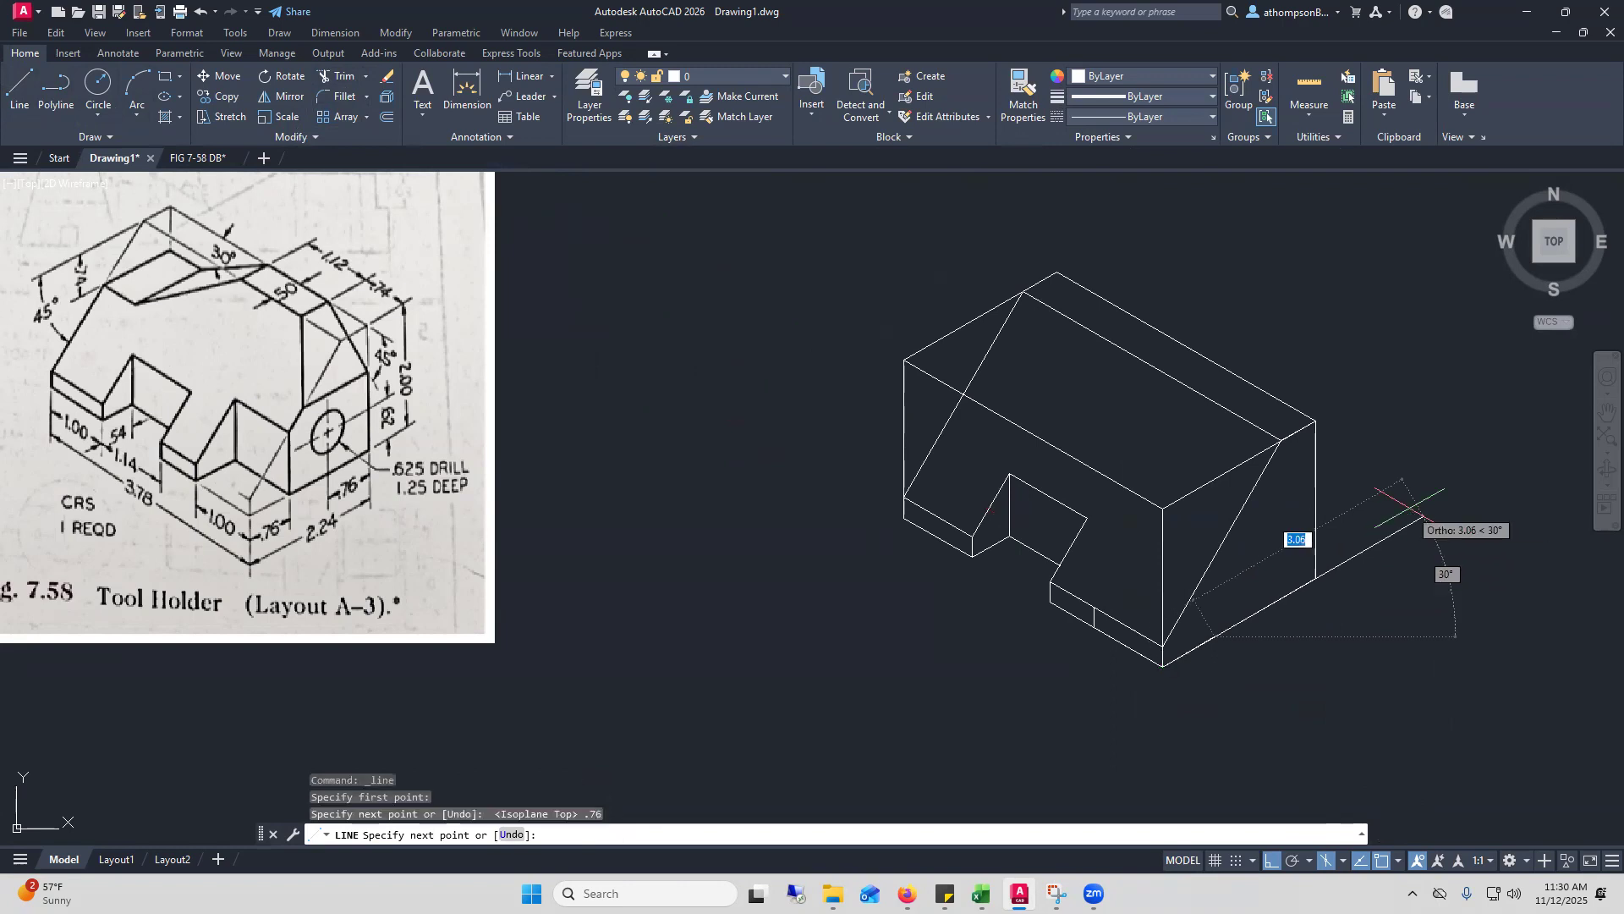
key("F5")
scroll(1261, 505, "up", 4)
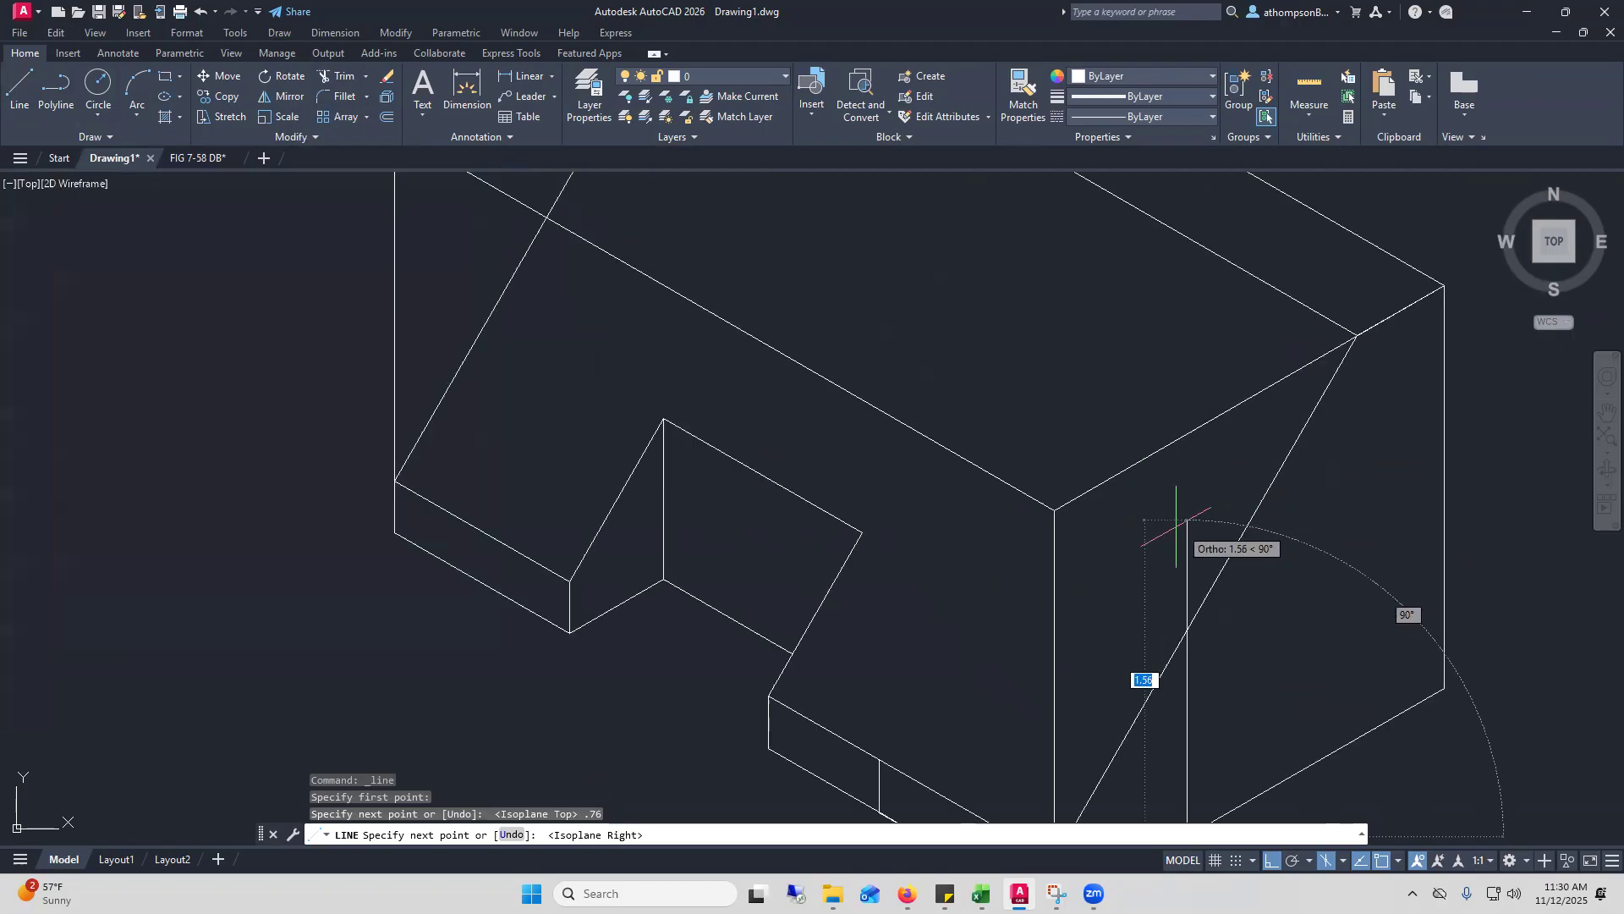
left_click(1282, 512)
right_click(1293, 510)
left_click(1310, 526)
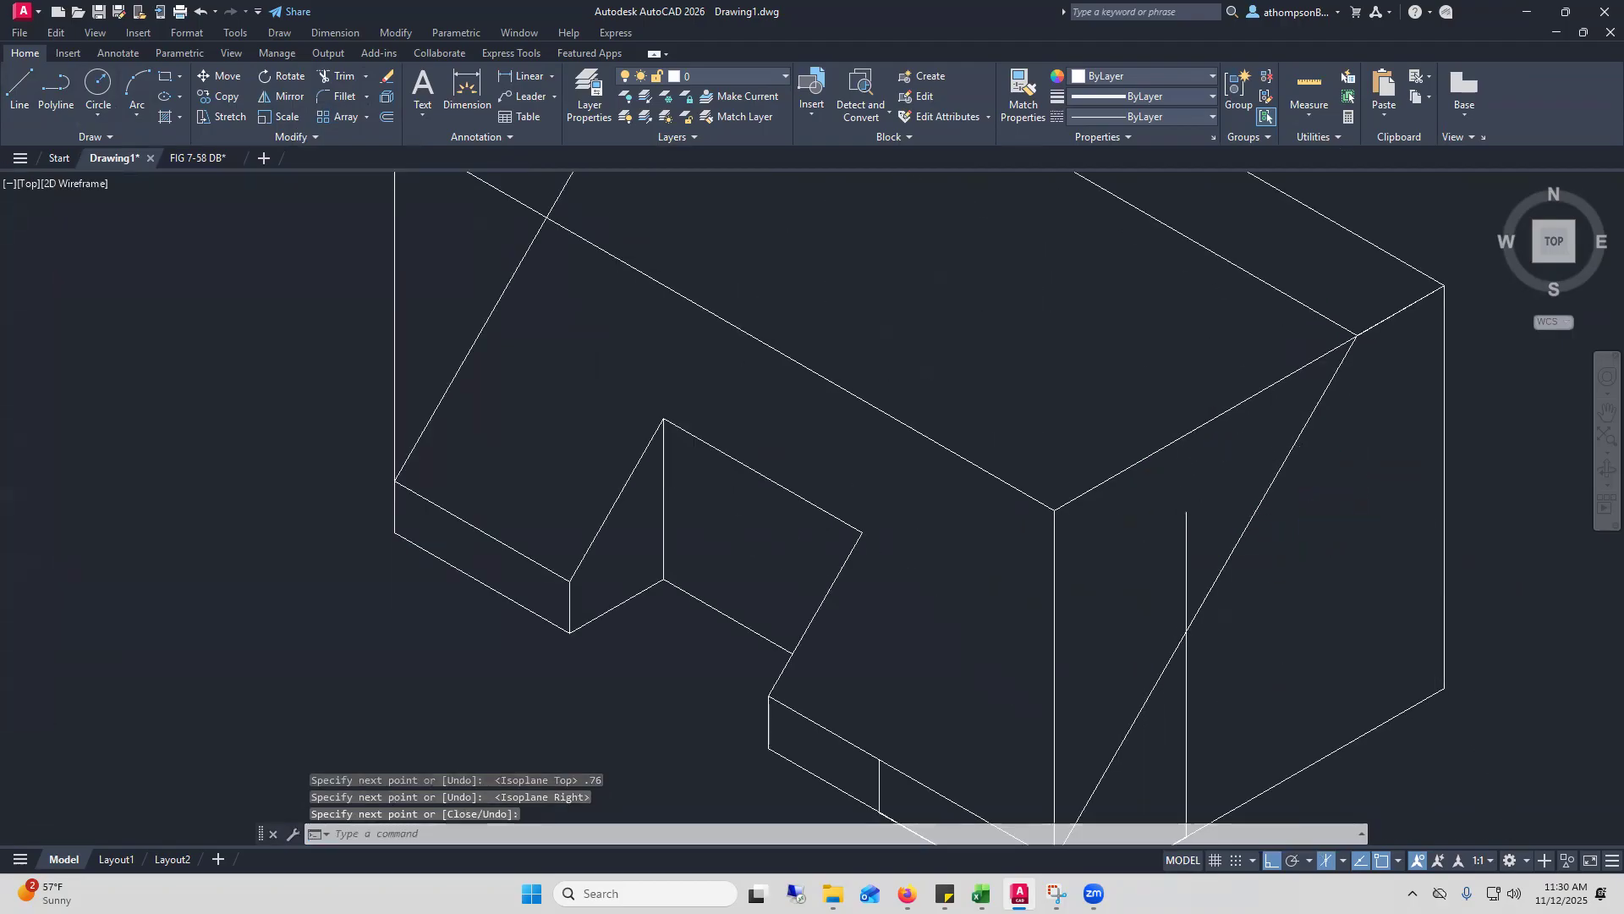
Trim the end face's new vertical line where it extends above the slope line
scroll(1338, 488, "down", 2)
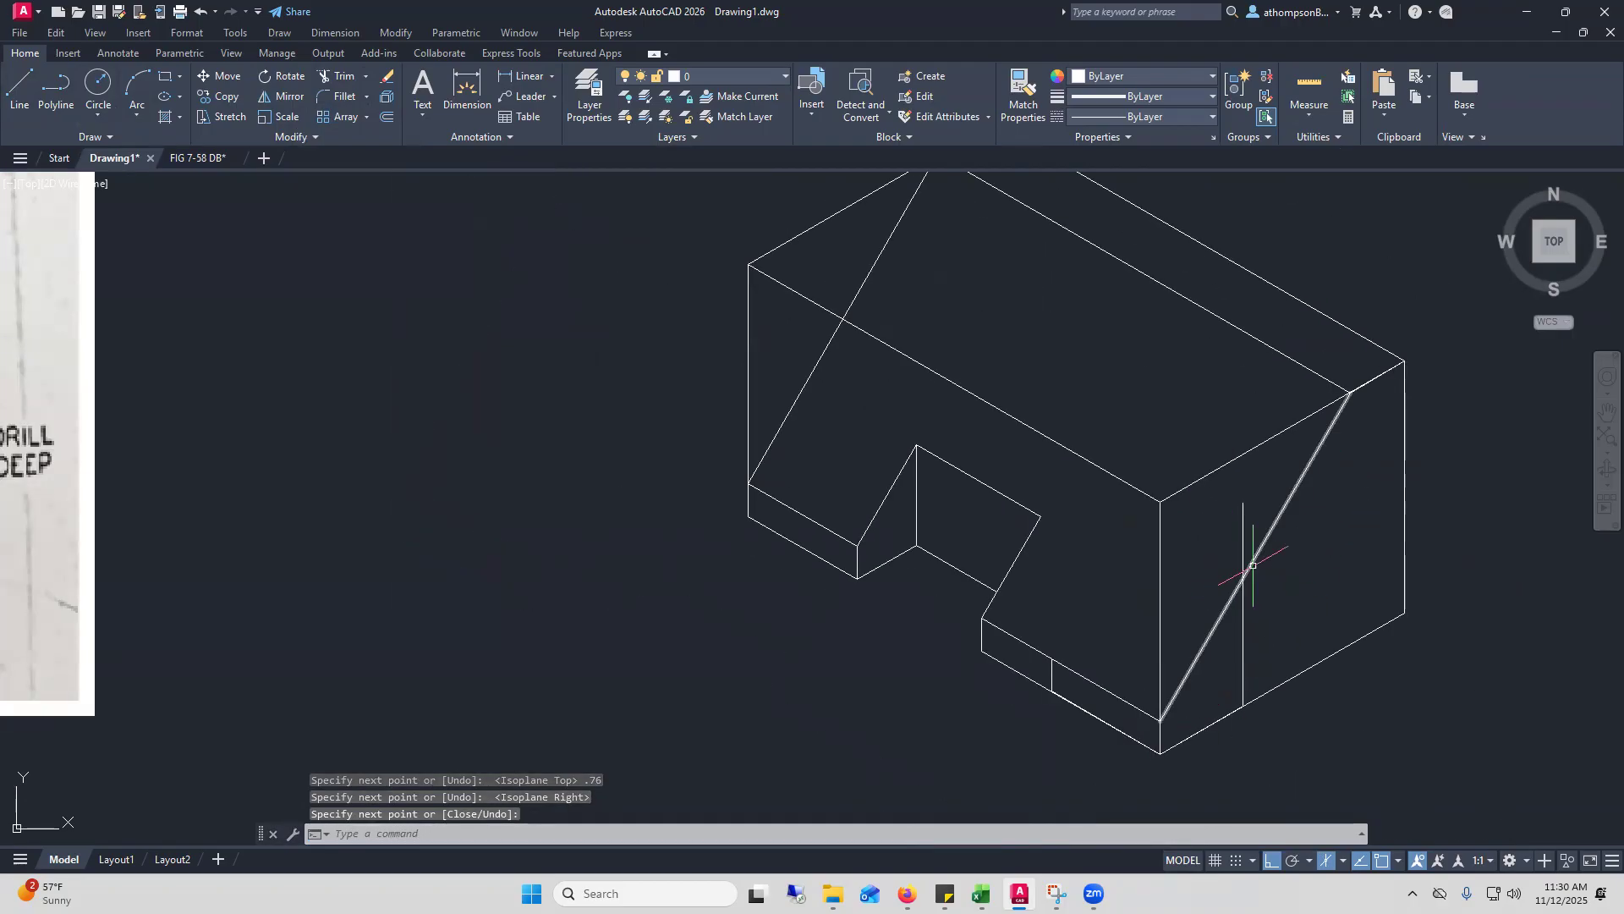
left_click(339, 75)
left_click(1243, 531)
right_click(1325, 556)
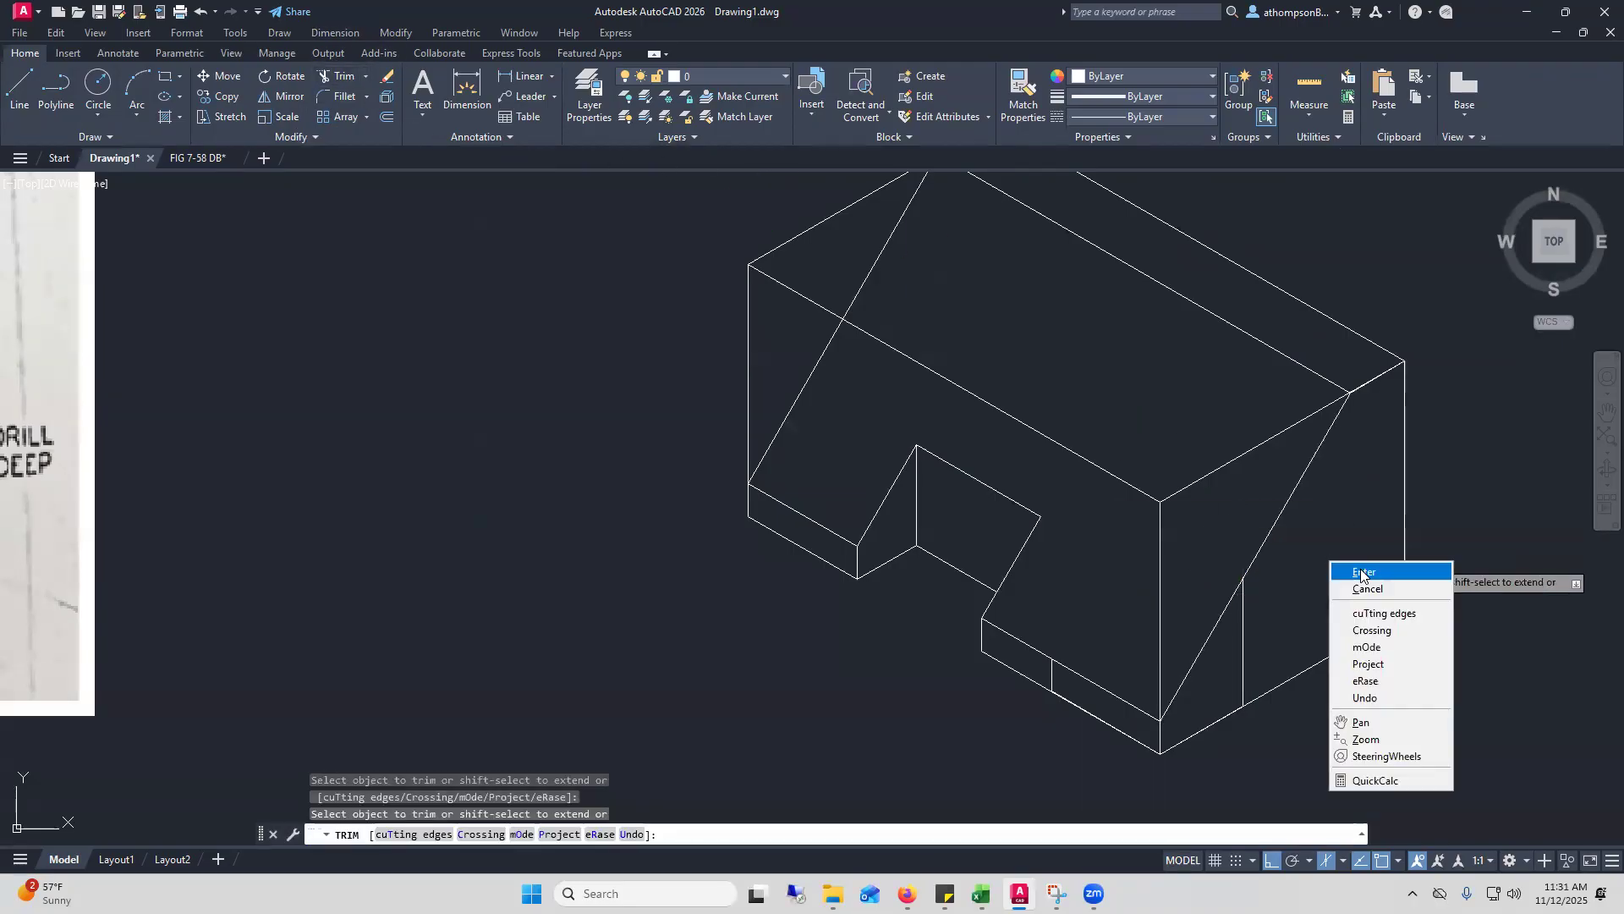
left_click(1364, 572)
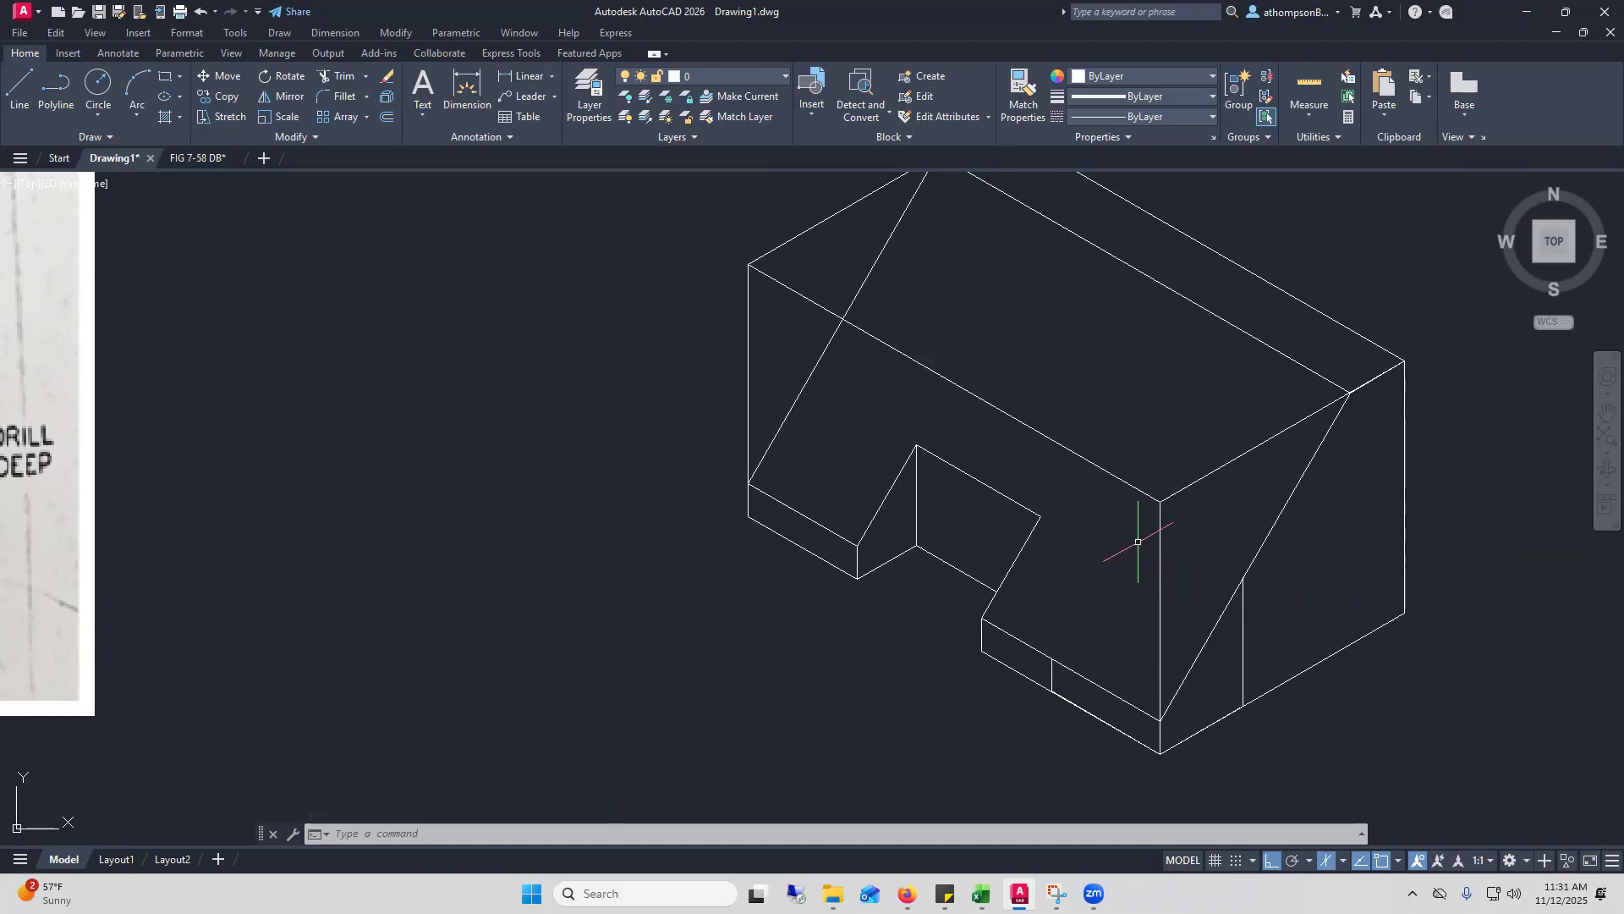
From the top of the end face's trimmed vertical, draw a 1-unit line on the left isoplane, continuing to the top of the ledge's short vertical
left_click(21, 86)
left_click(1242, 577)
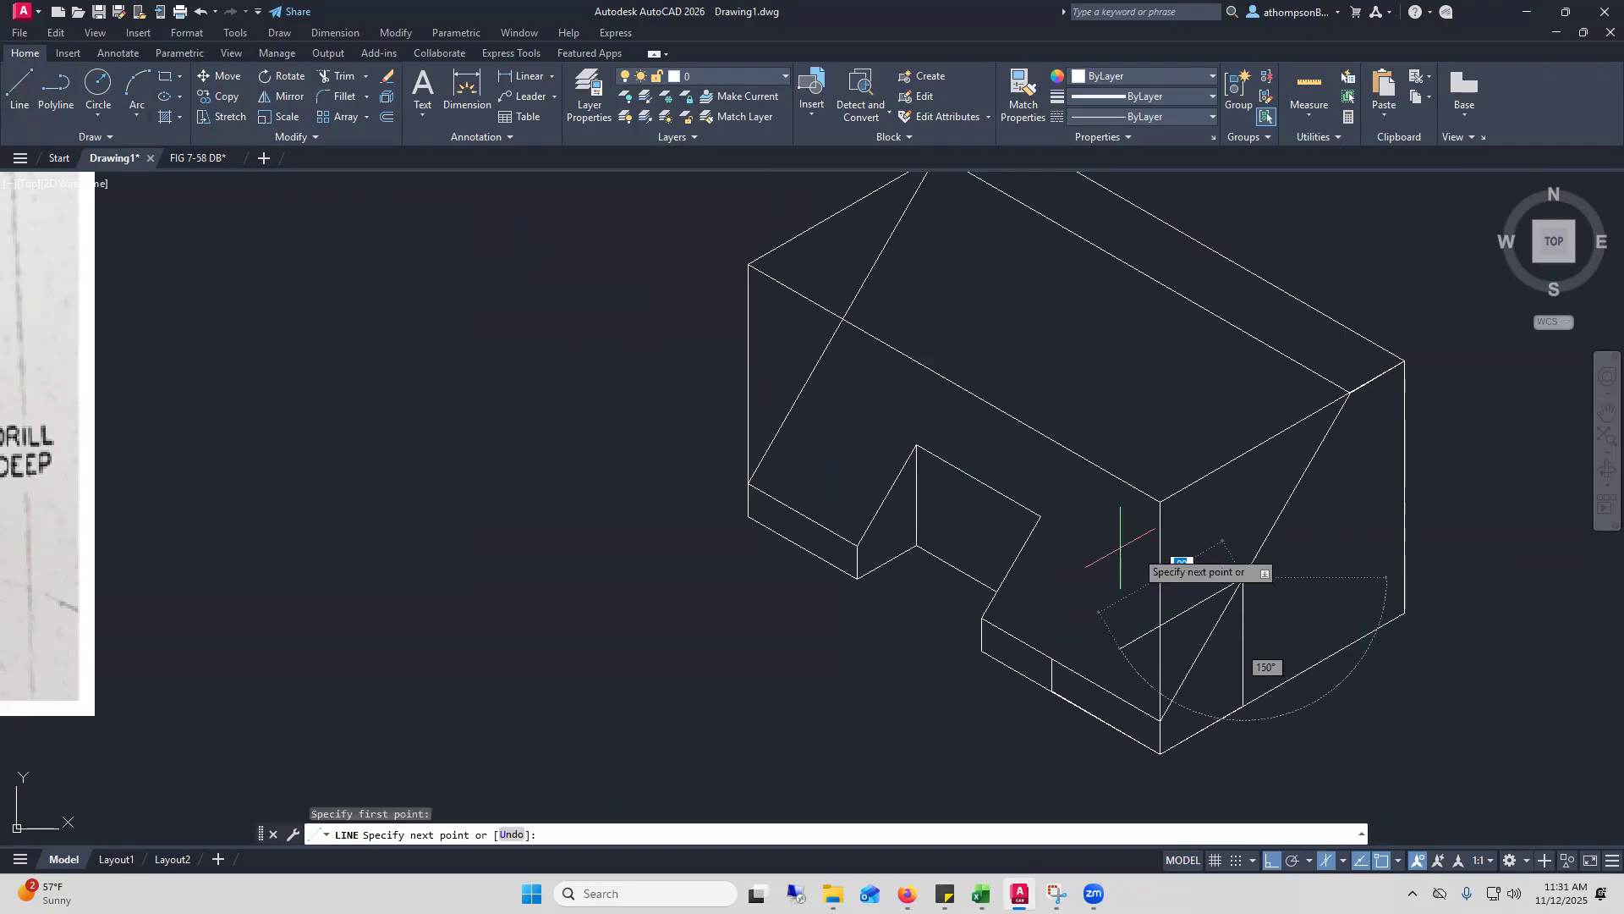
key("F5")
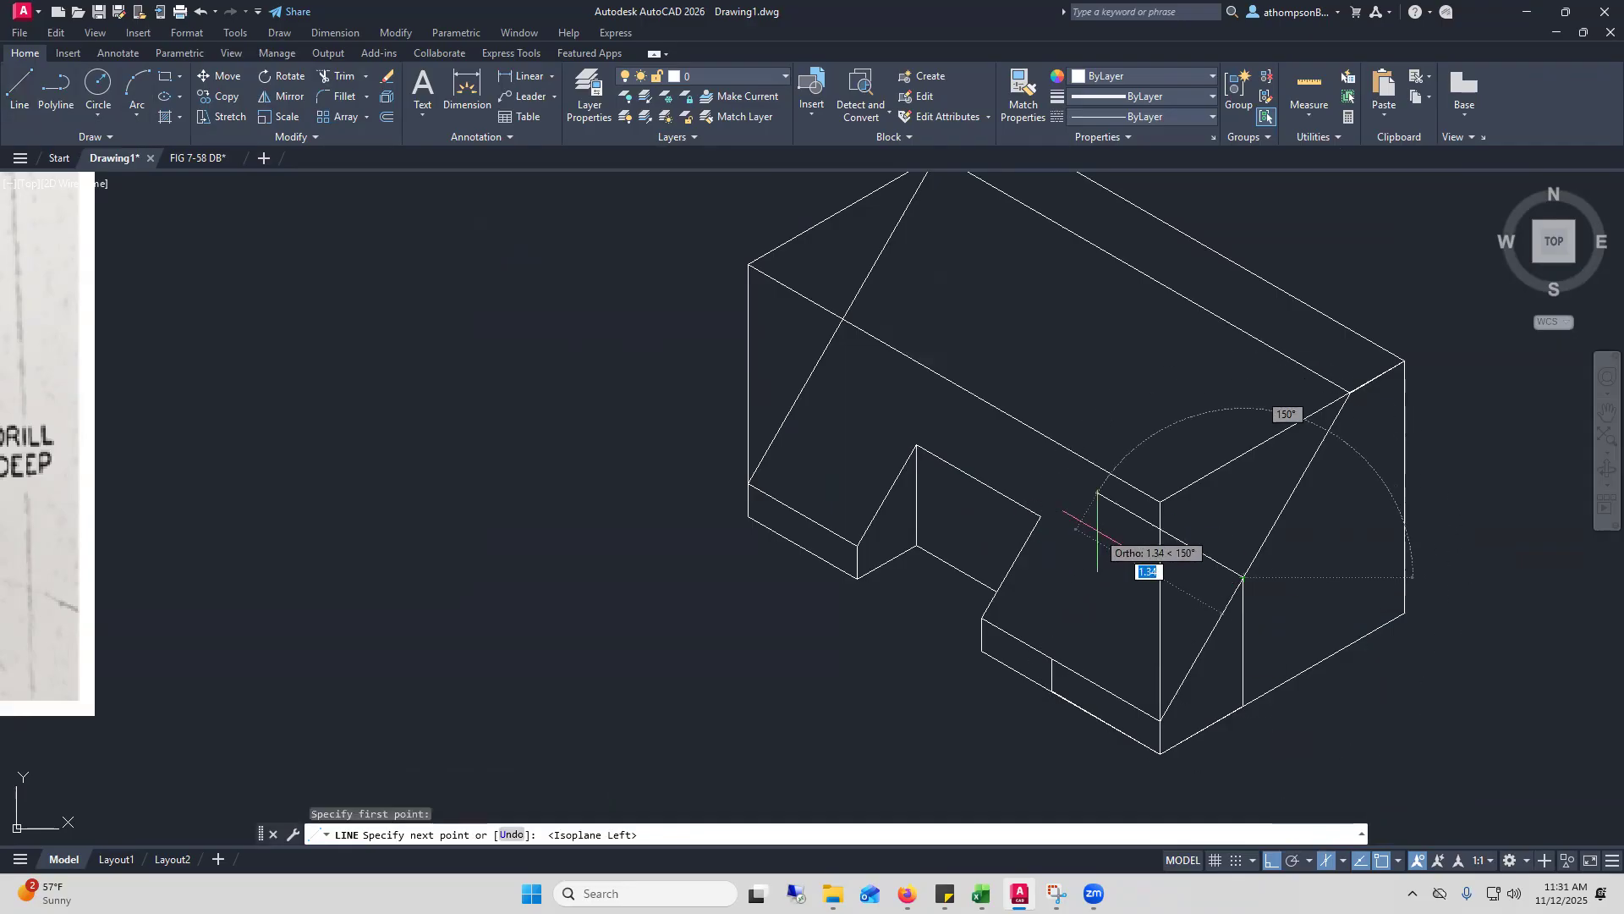
type("1")
key("Return")
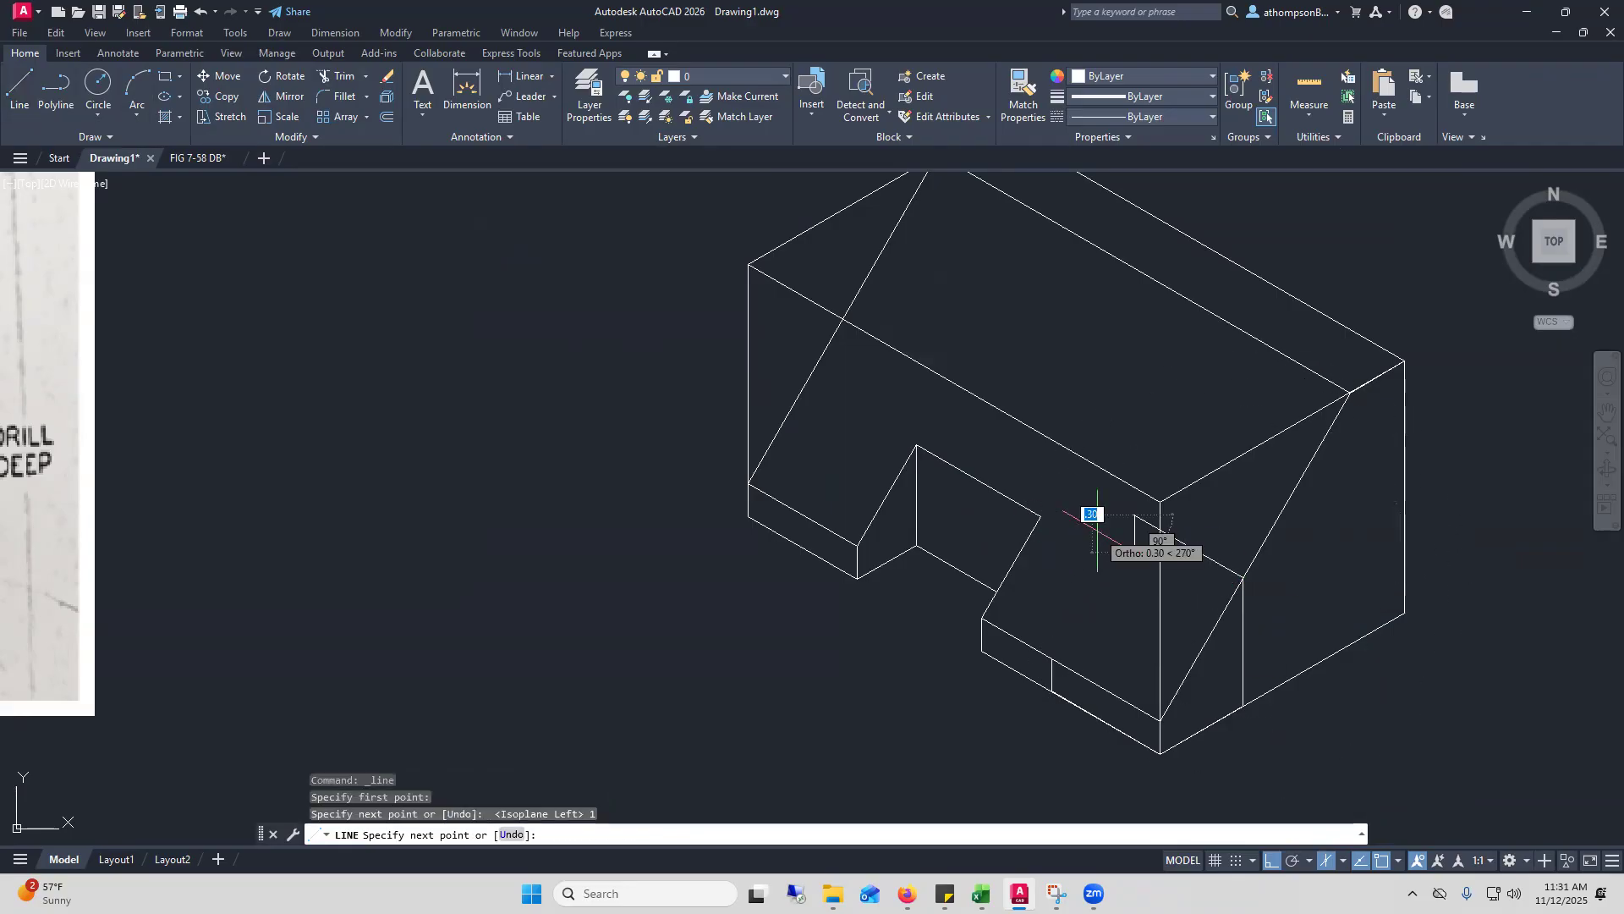
left_click(1051, 659)
right_click(1336, 508)
left_click(1366, 514)
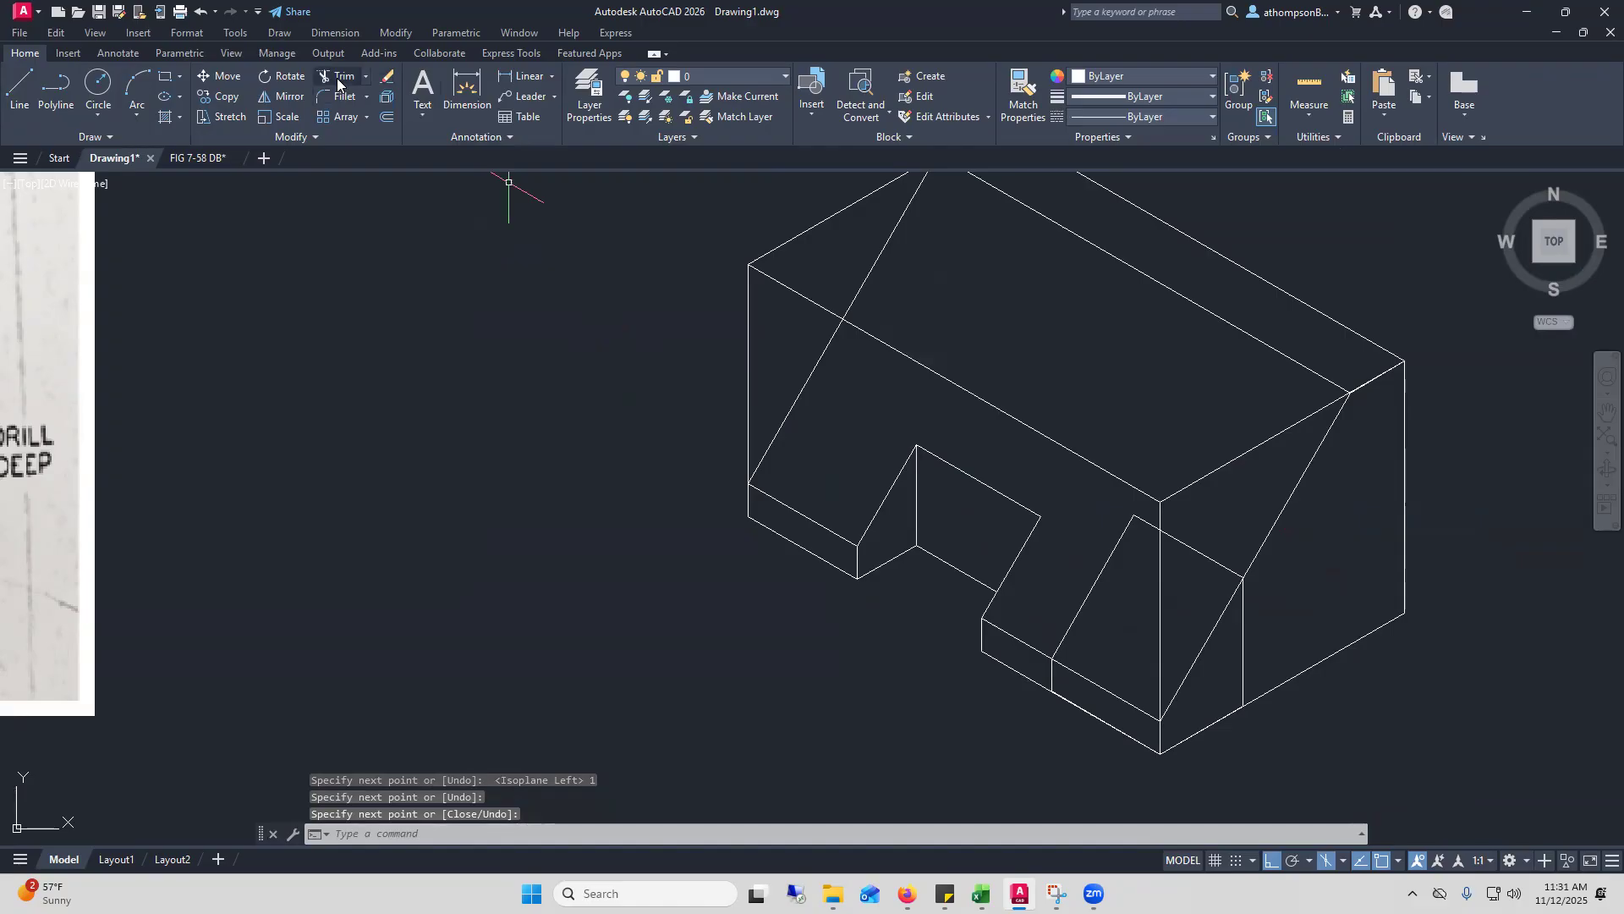
Draw a vertical line down from the corner notch's upper inner corner, ending between its slanted edge and the box's front vertical edge
left_click(20, 89)
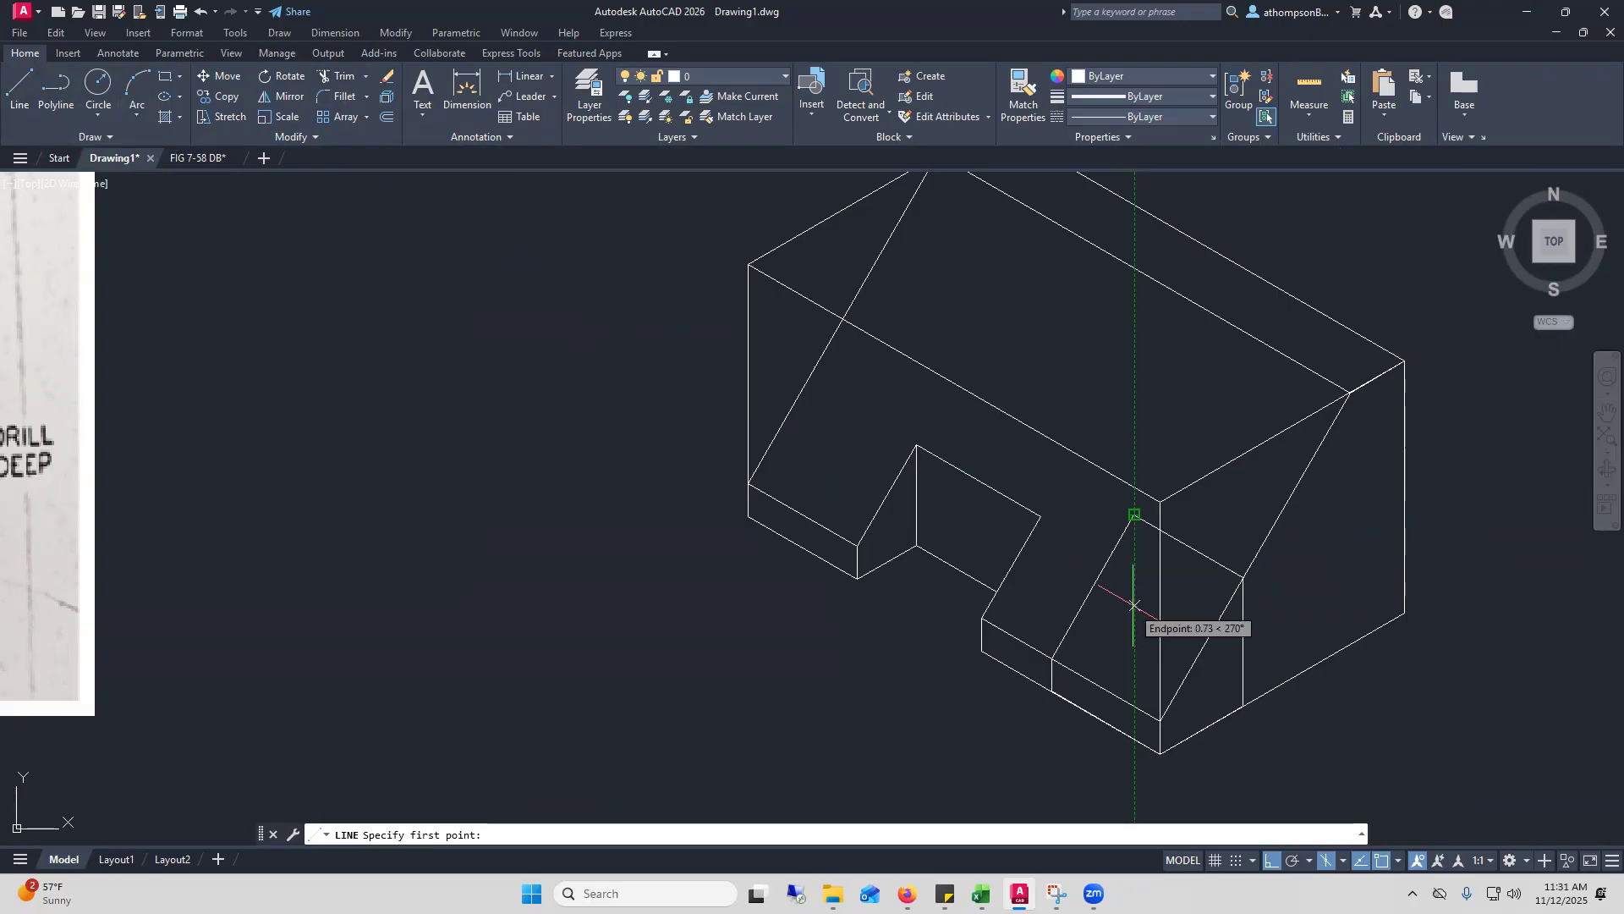
left_click(1134, 515)
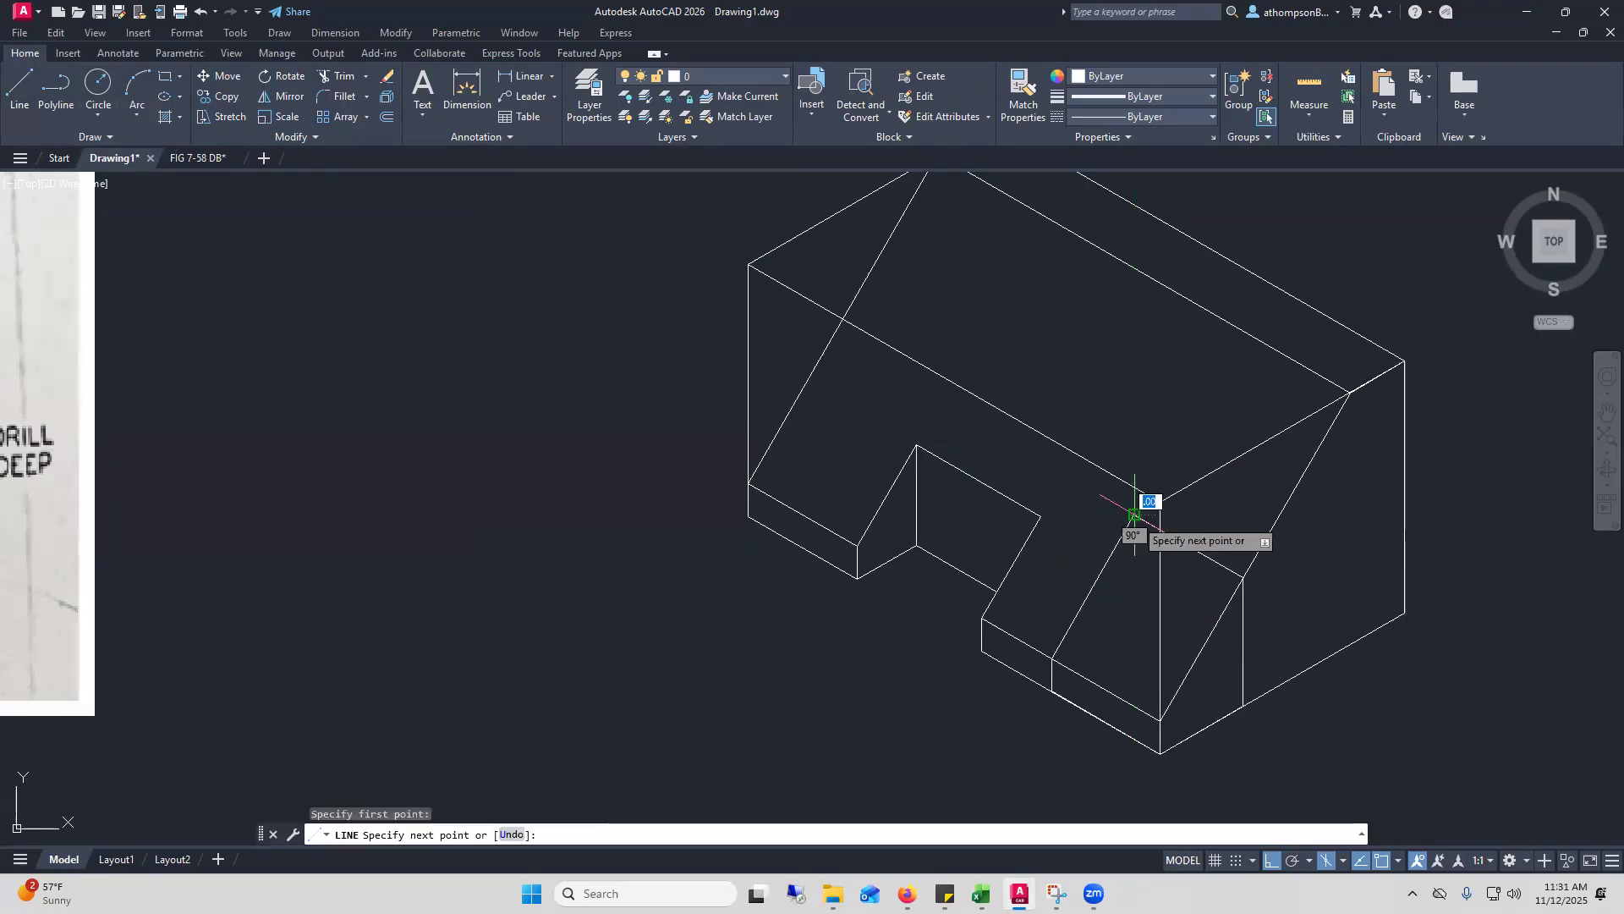
left_click(1139, 656)
right_click(1189, 584)
left_click(1205, 591)
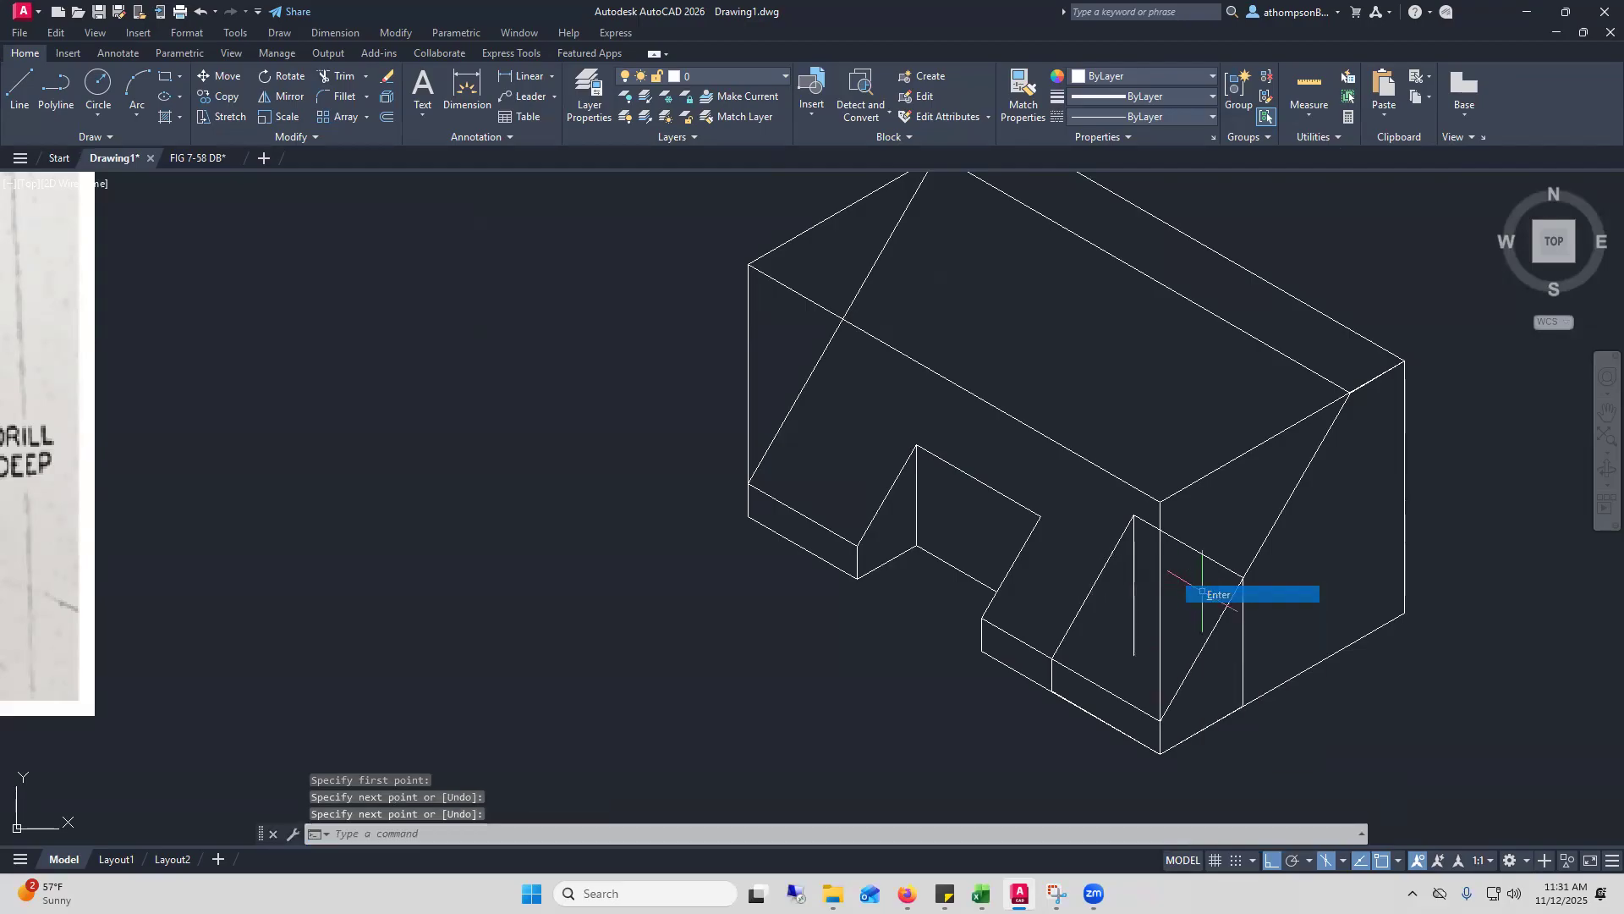
Draw a line on the top isoplane from the bottom of the ledge's short vertical back past the corner notch's inner vertical
left_click(20, 89)
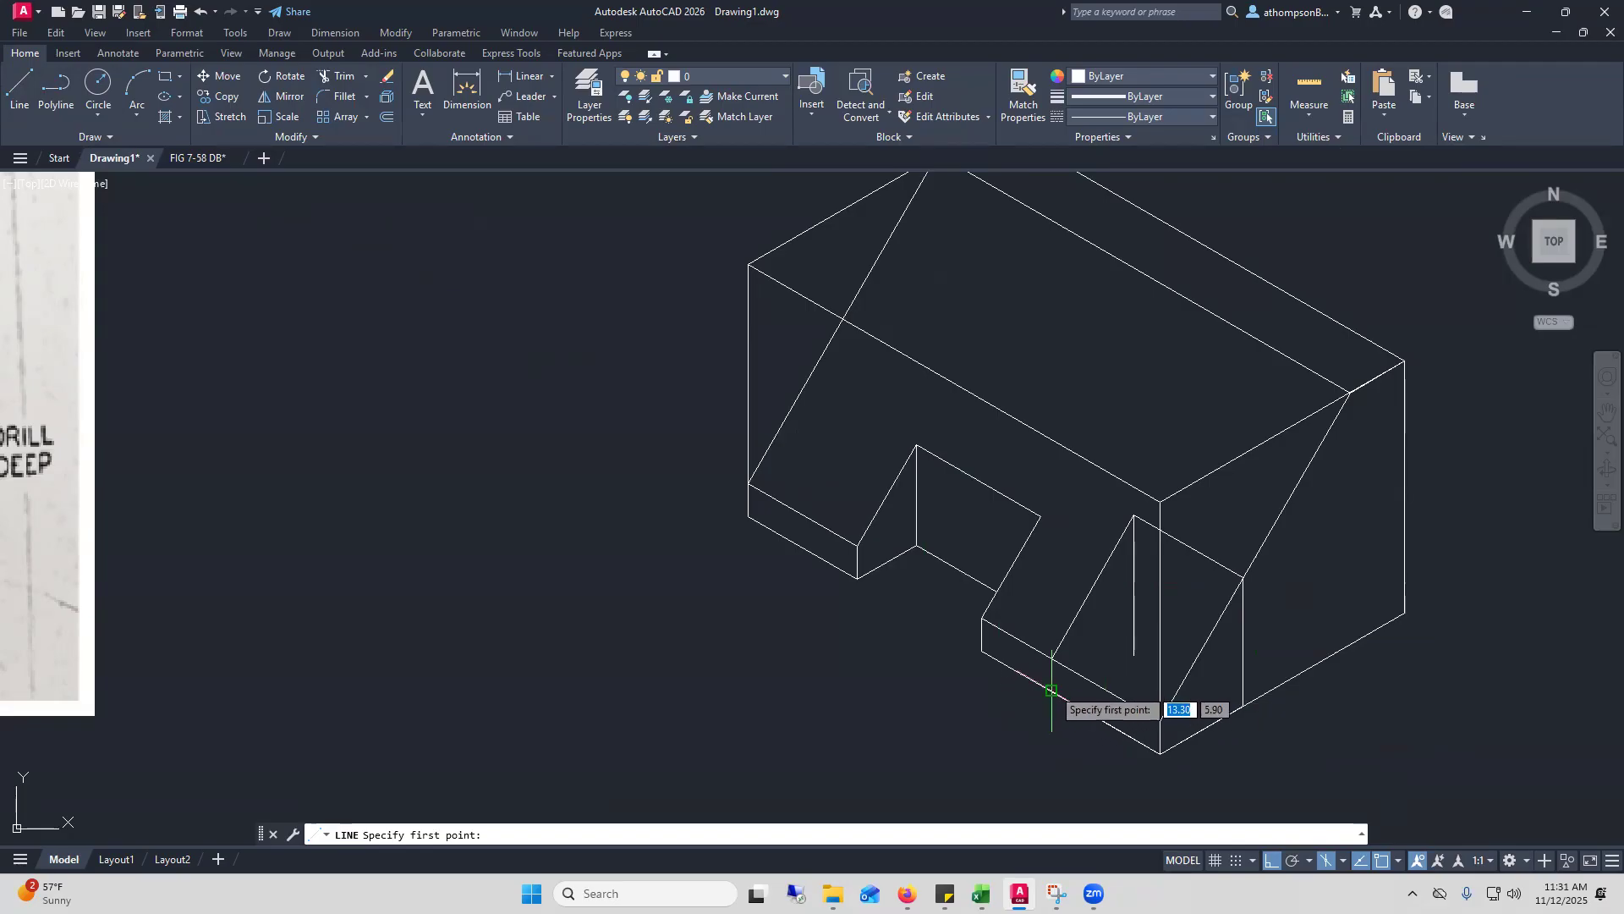
left_click(1051, 690)
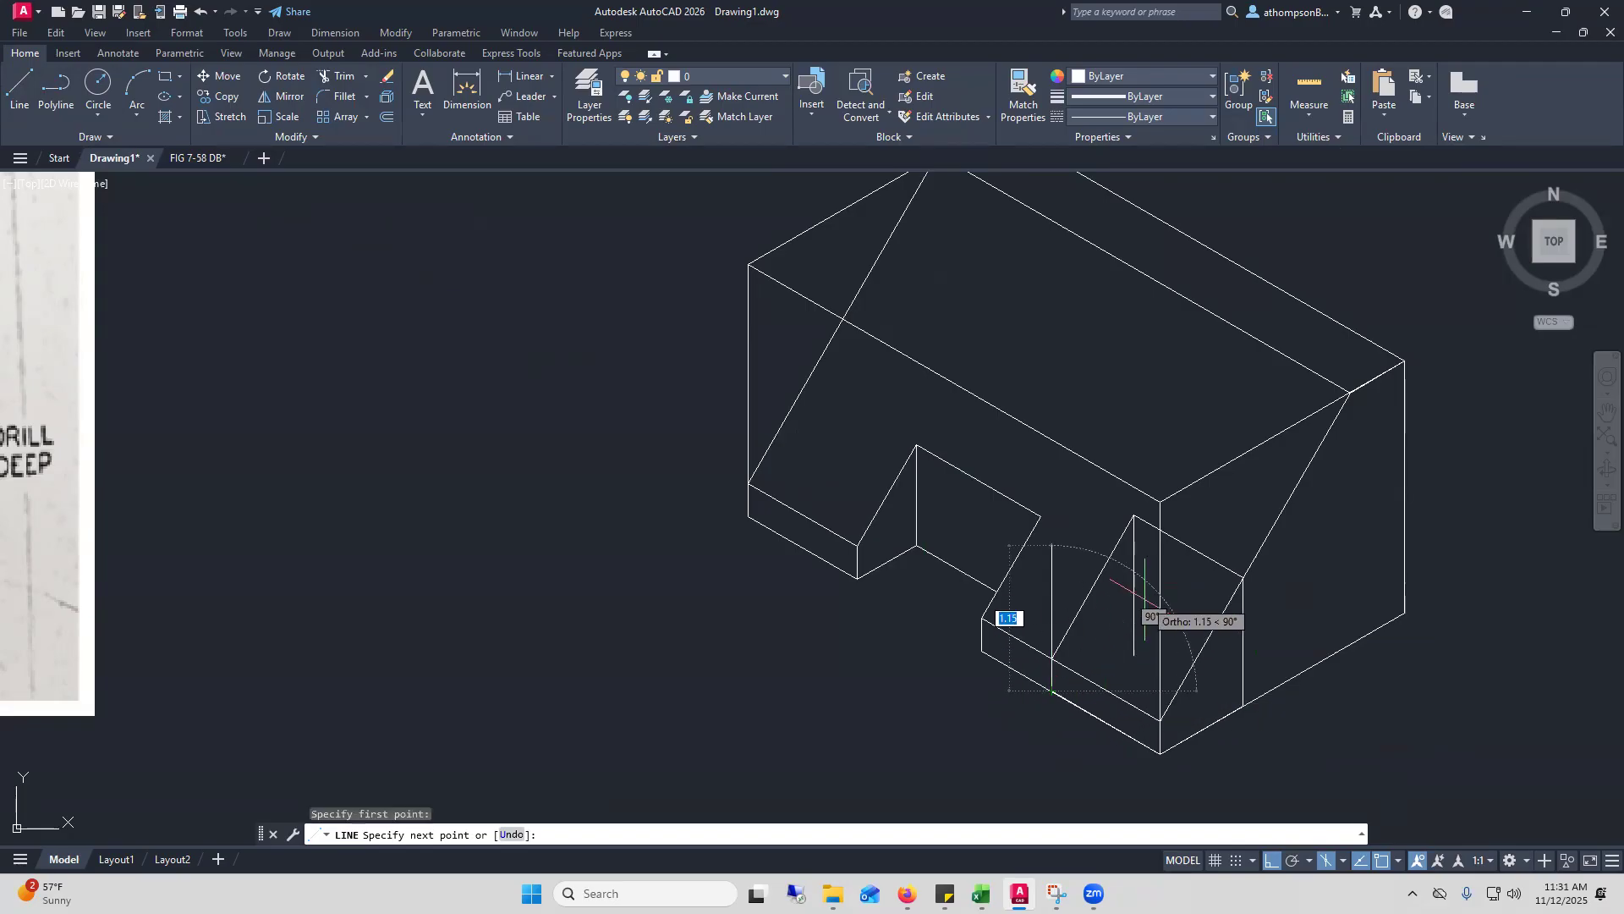
key("F5")
scroll(1137, 609, "up", 2)
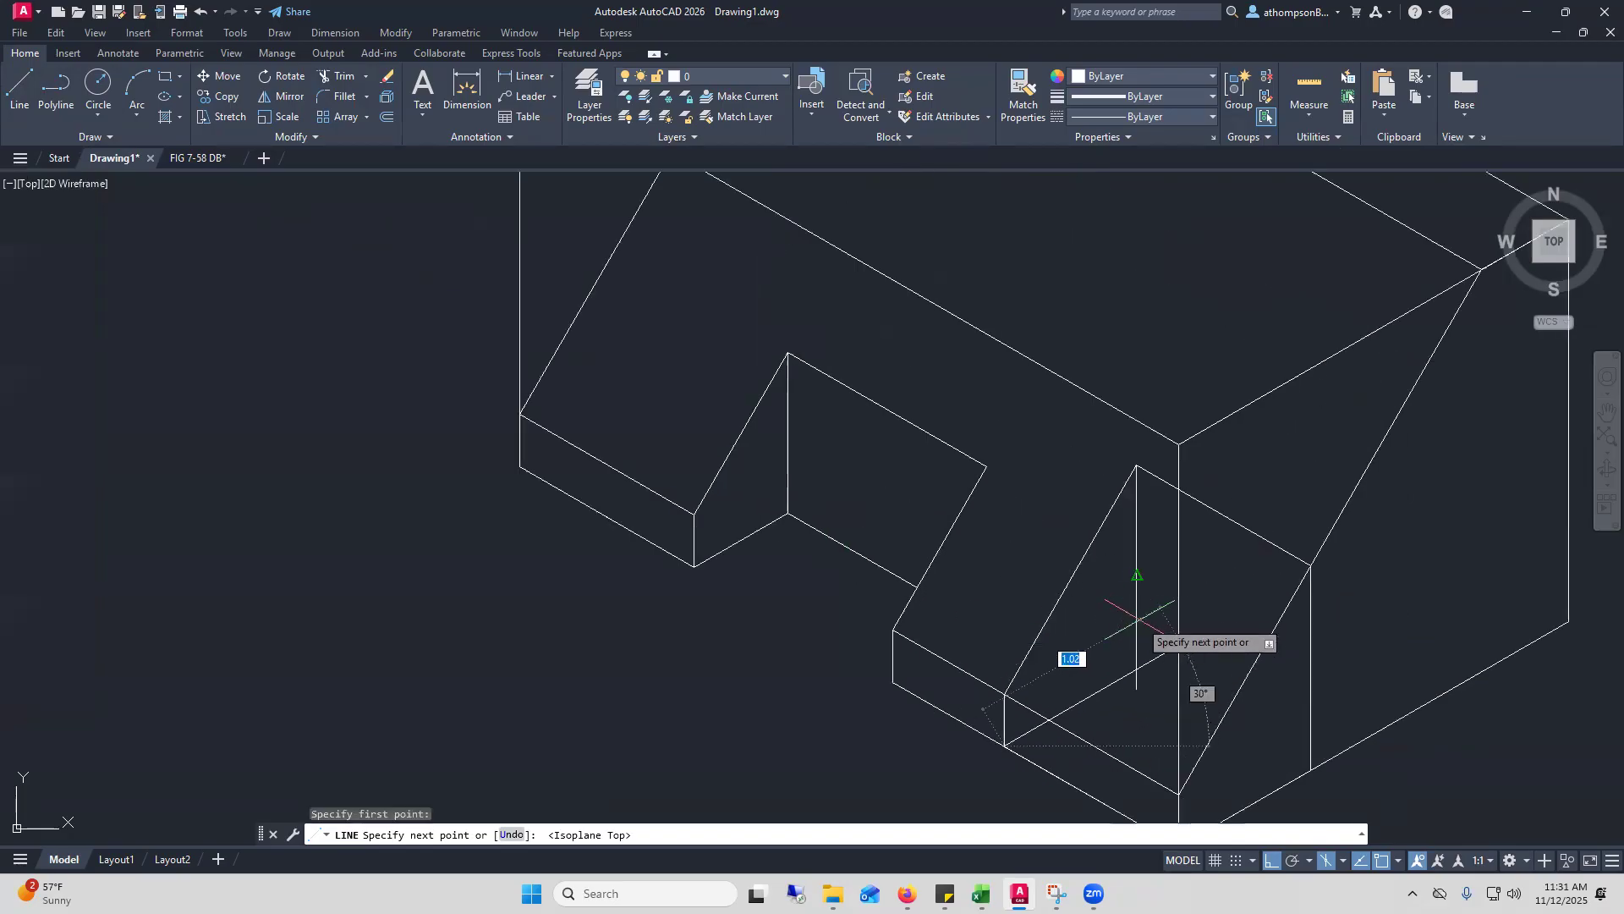
right_click(1230, 577)
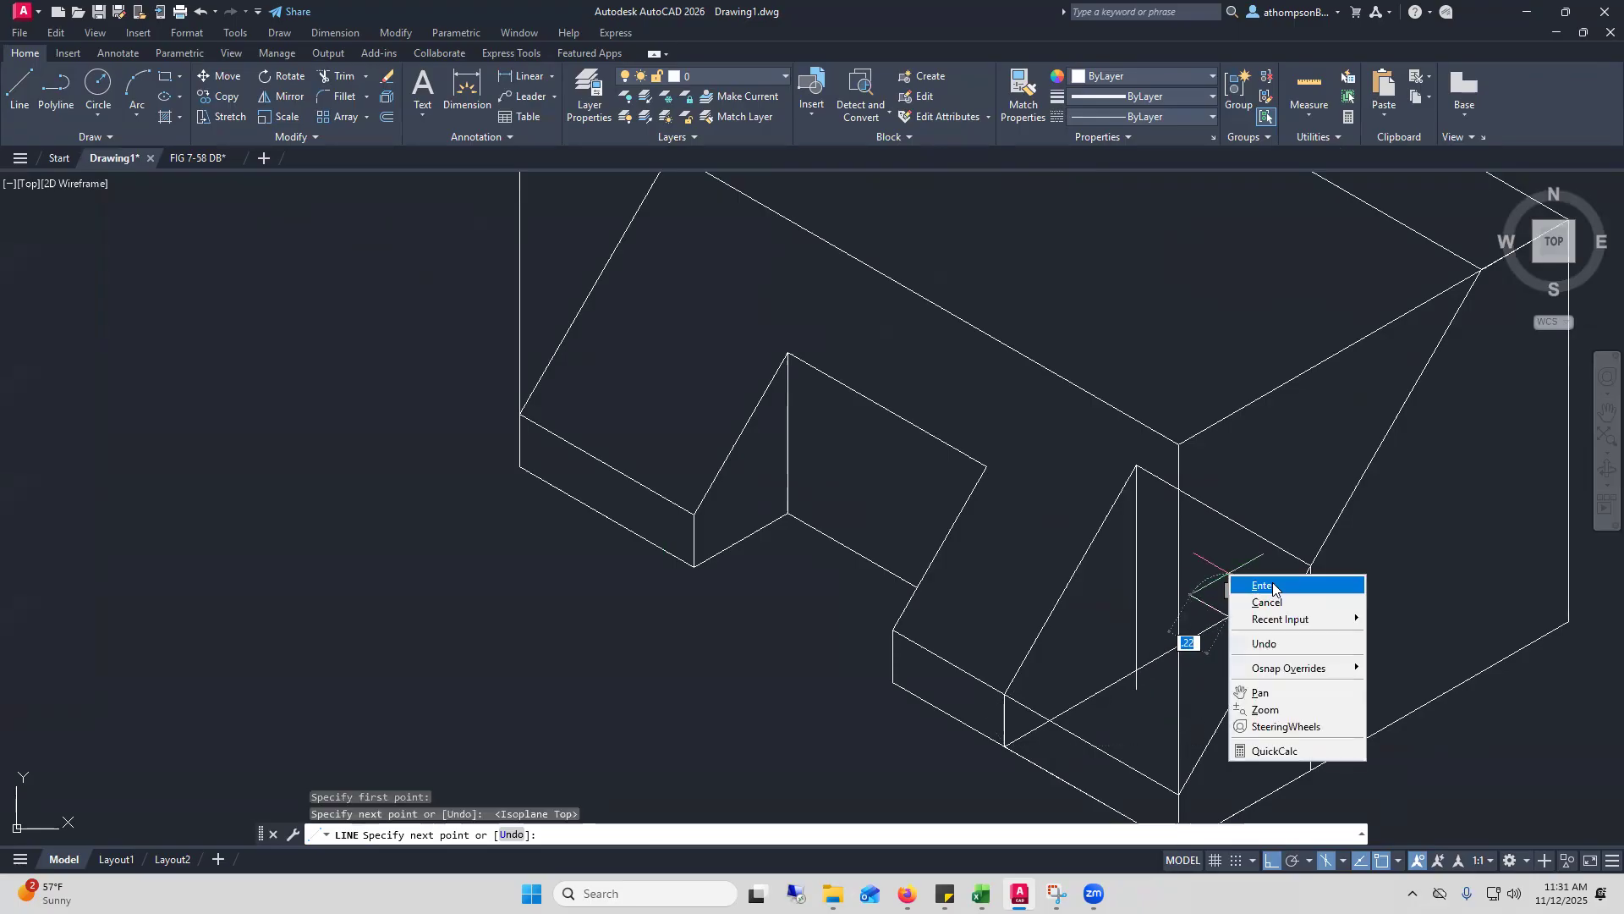
left_click(1273, 587)
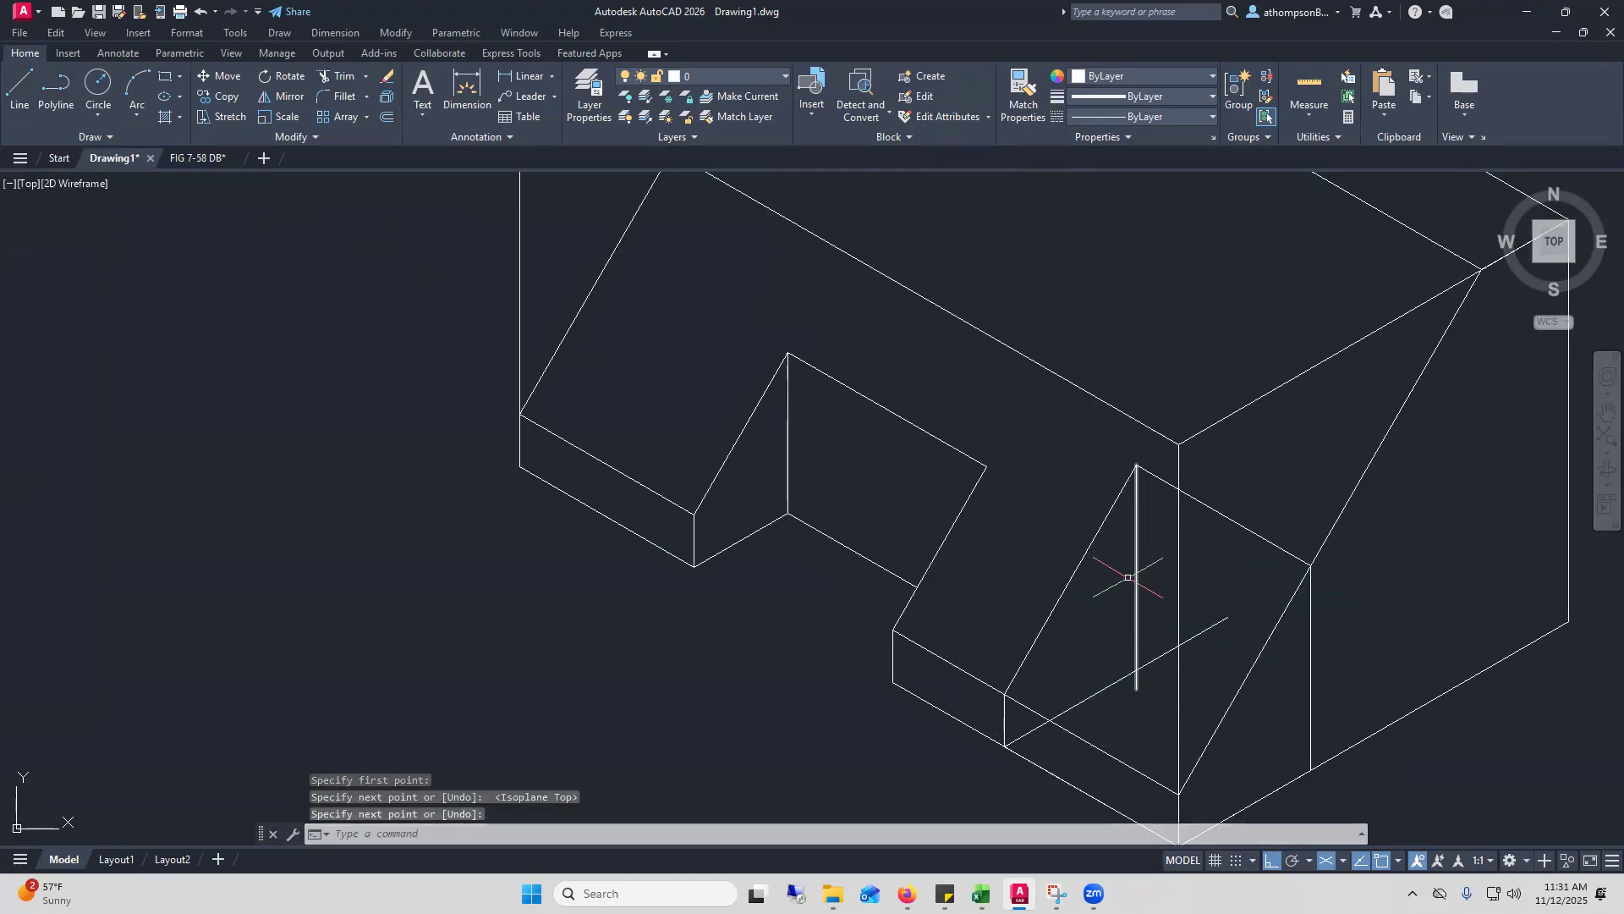
Trim the ends of the corner notch's new base line and inner vertical where they overrun each other
type("tr")
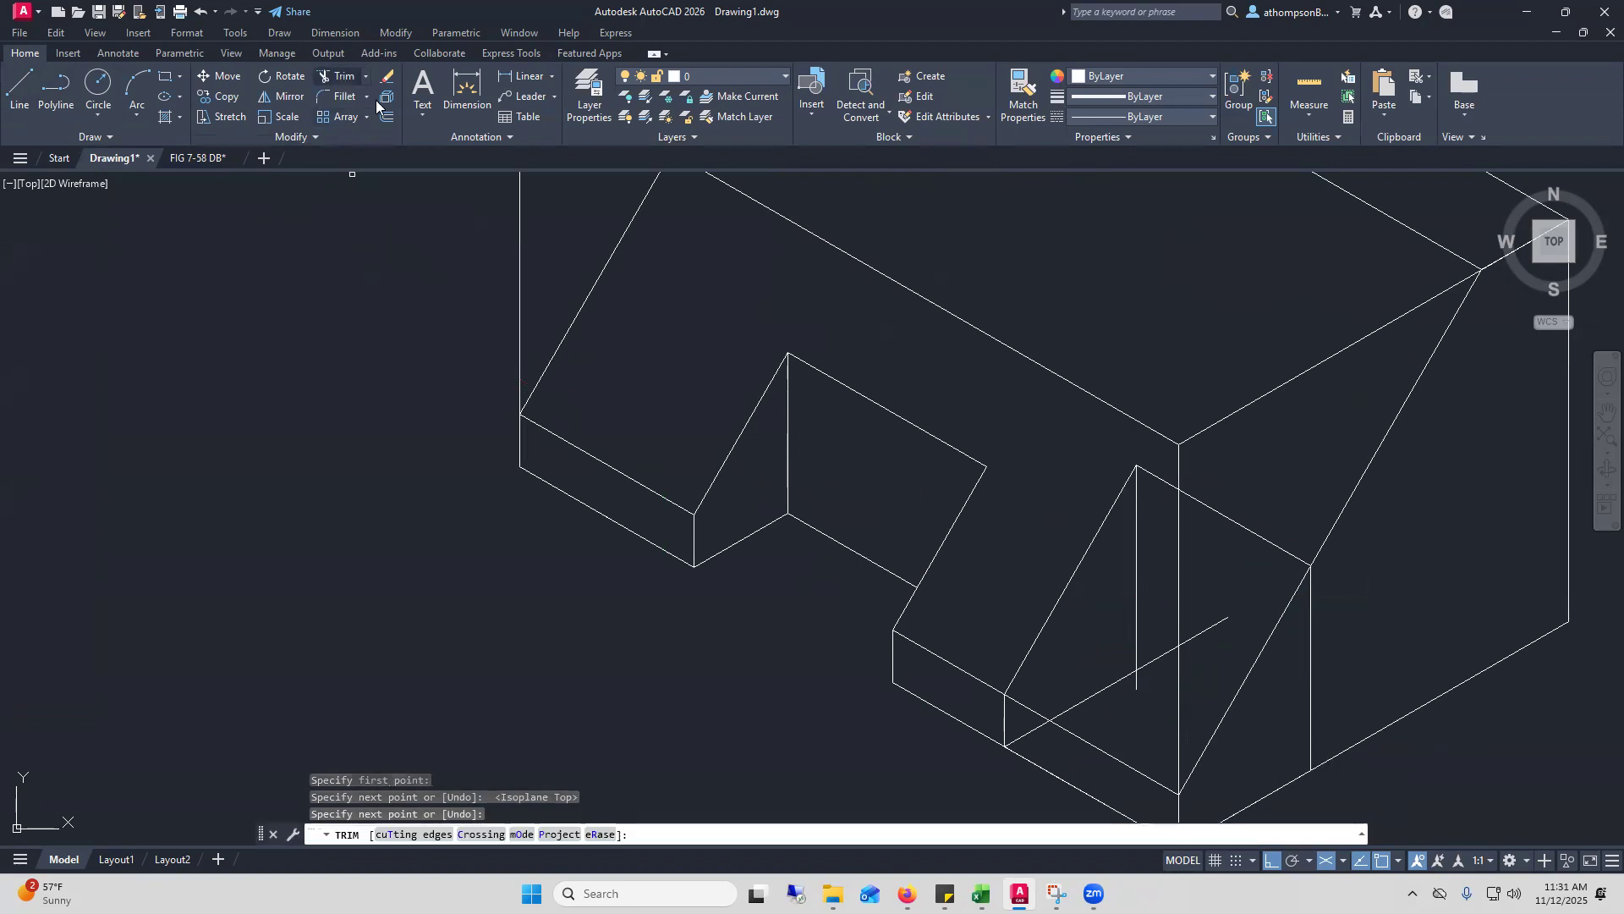
key("Return")
left_click(1215, 624)
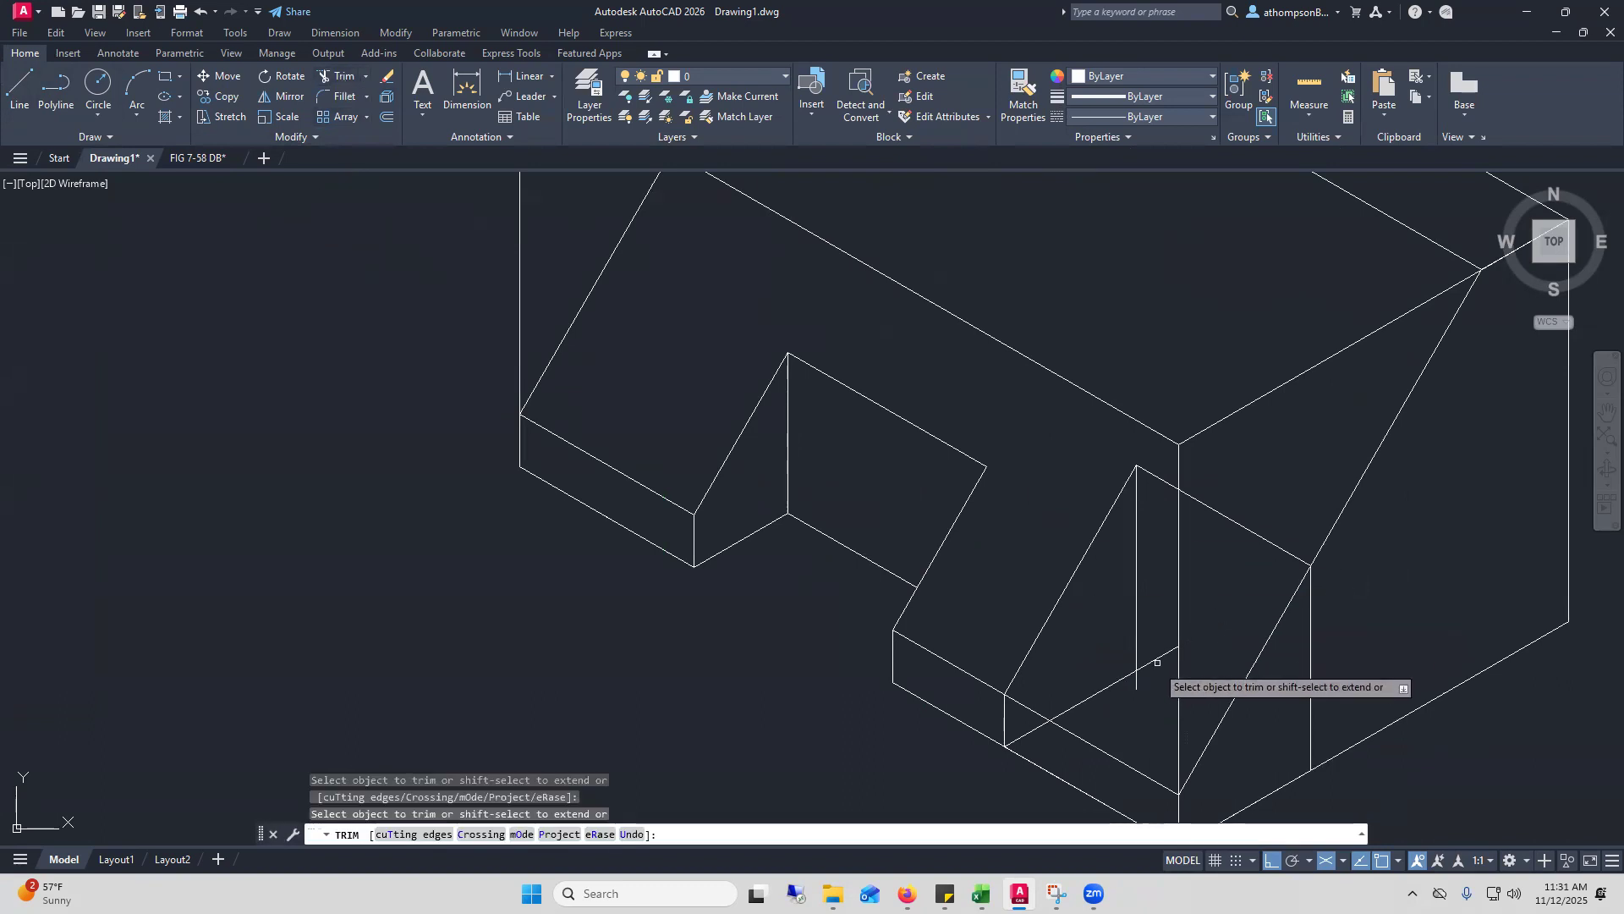
scroll(1139, 686, "down", 3)
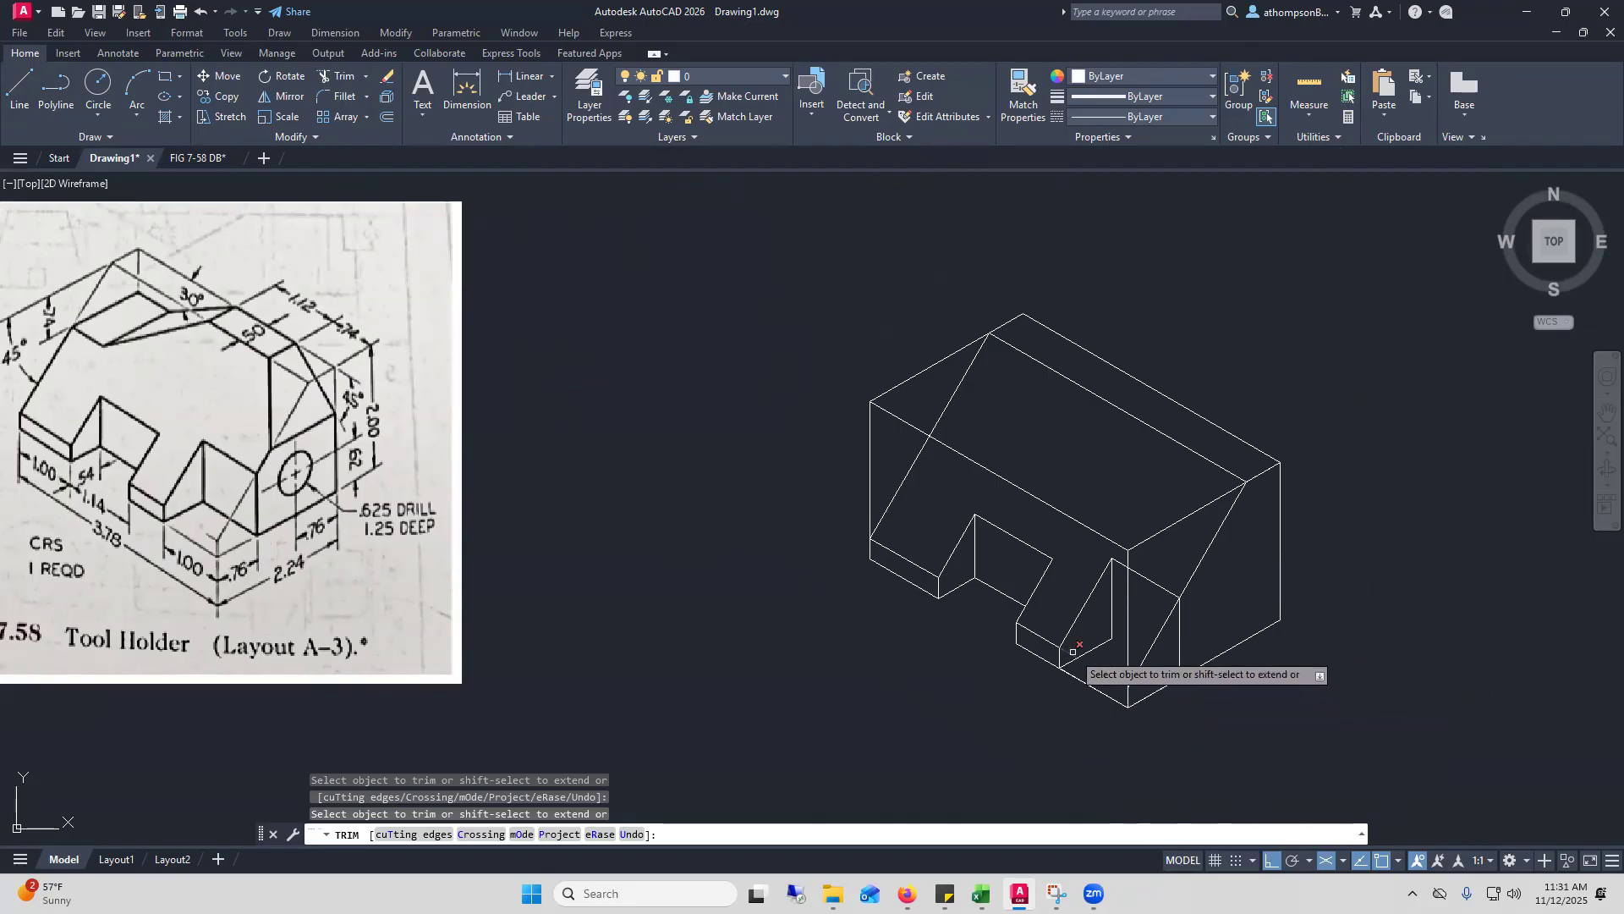
Trim away the enclosing box's front corner lines across the notch, including the base edges, slope remnants and front vertical edge
left_click(1098, 689)
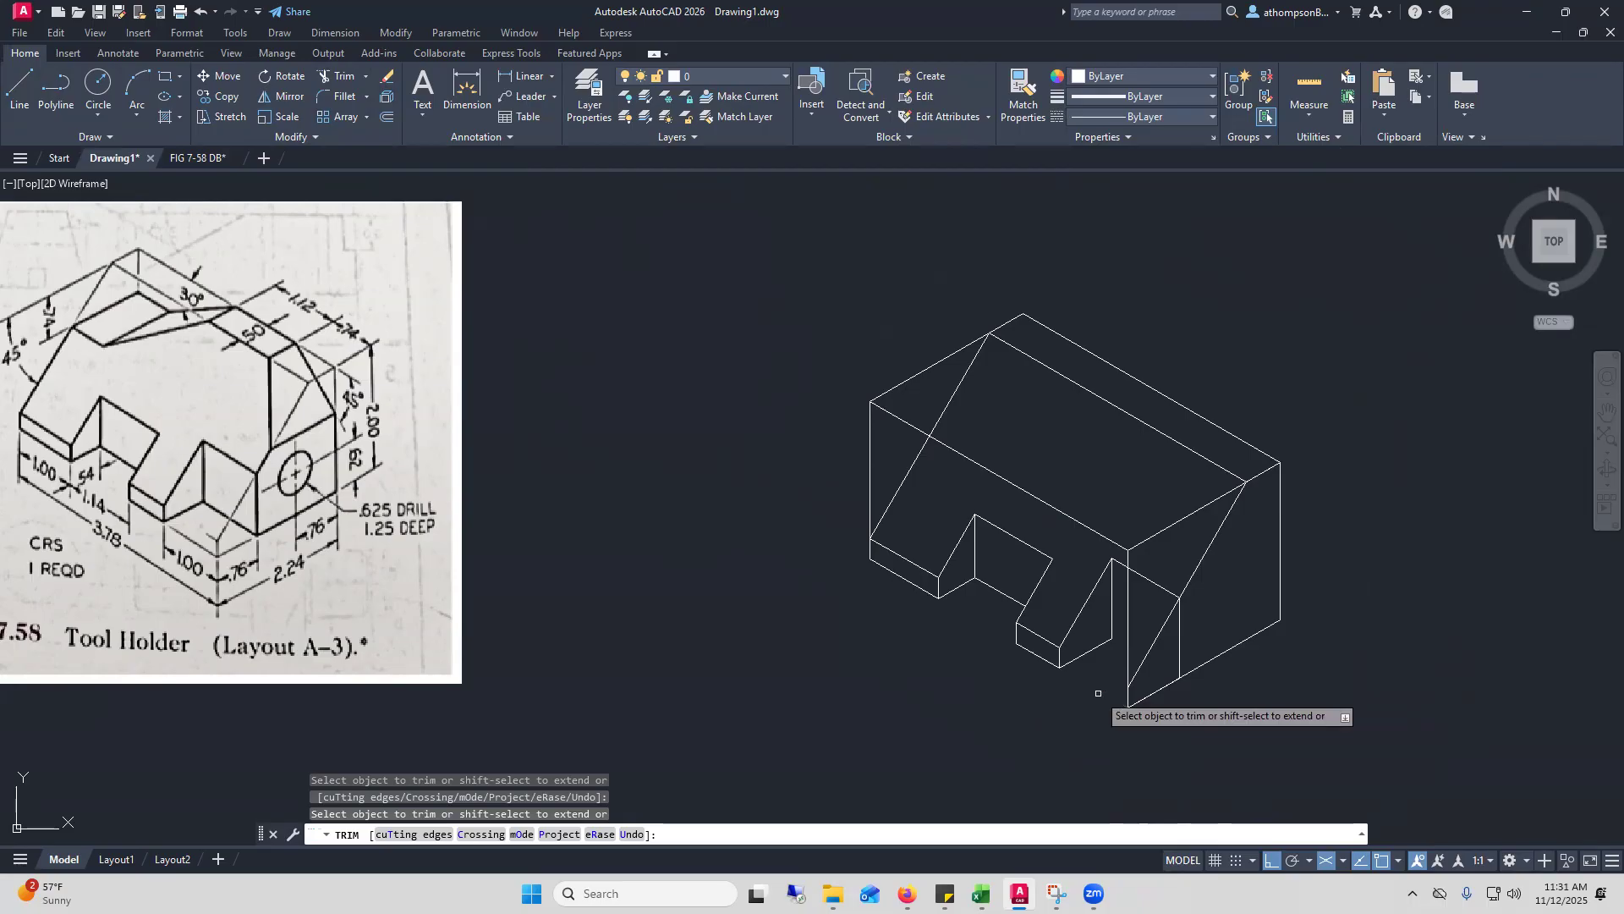
left_click(1154, 695)
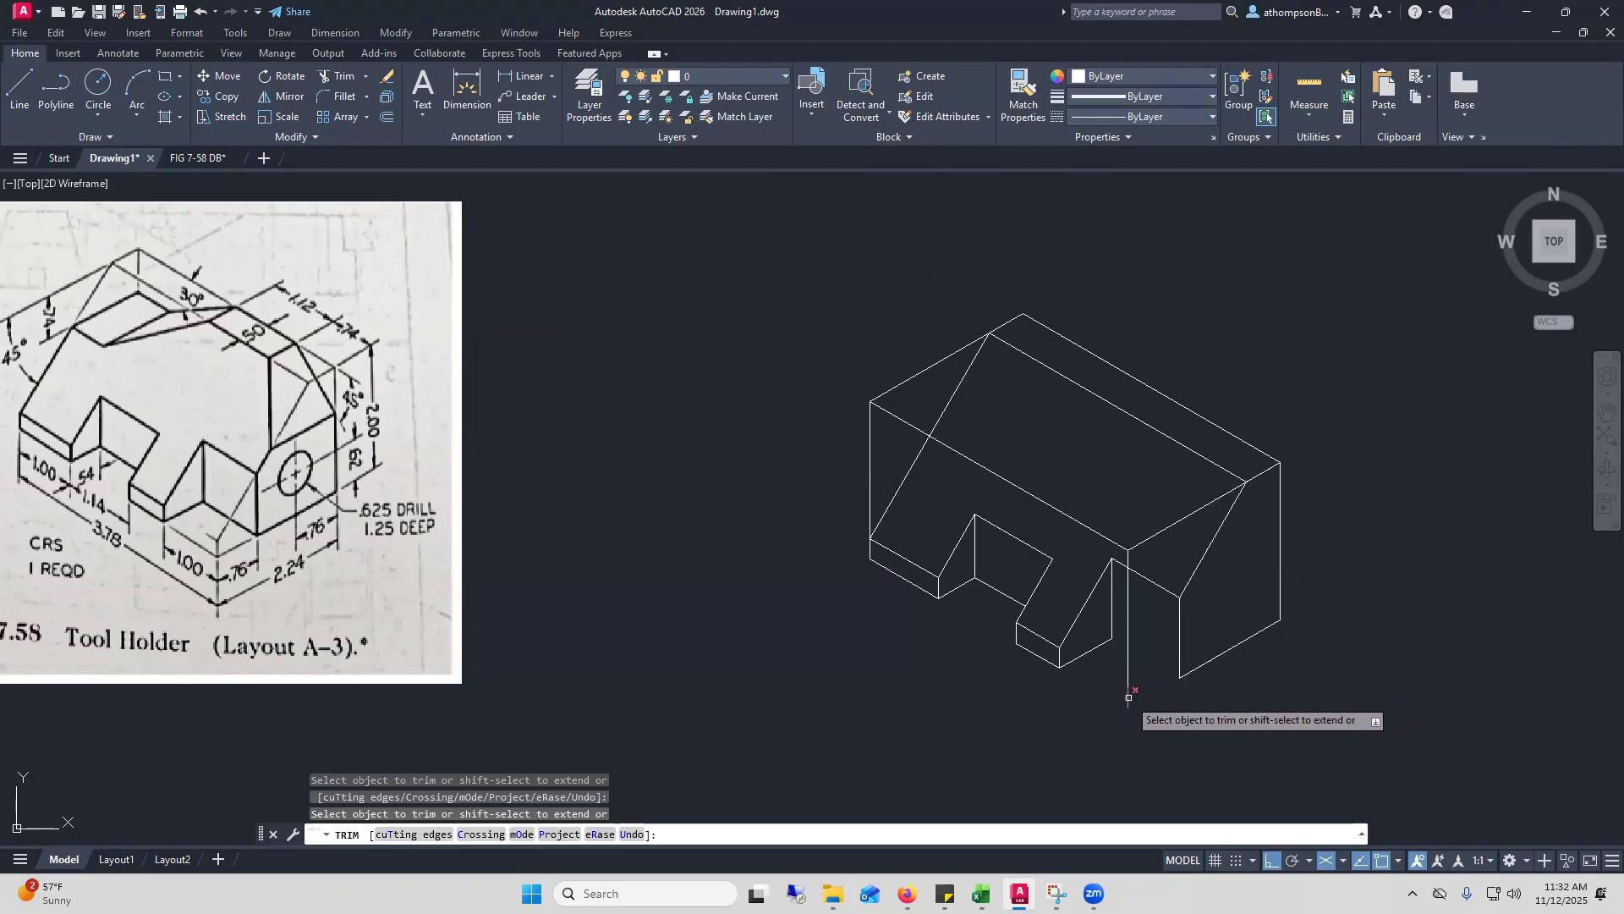
left_click(1131, 673)
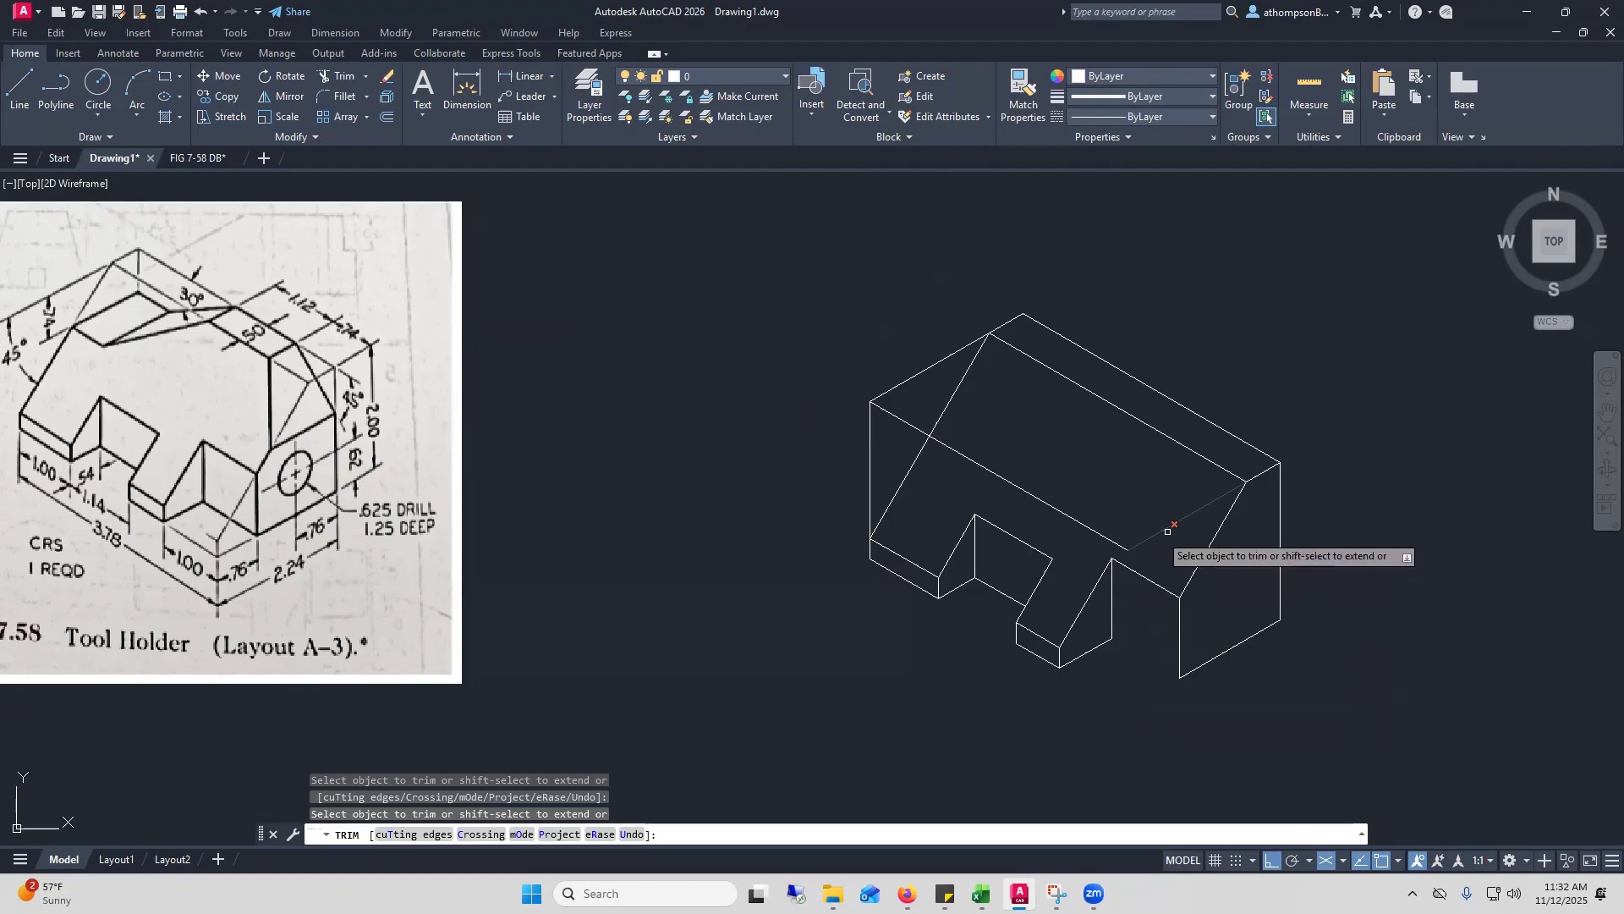
right_click(1305, 422)
left_click(1375, 436)
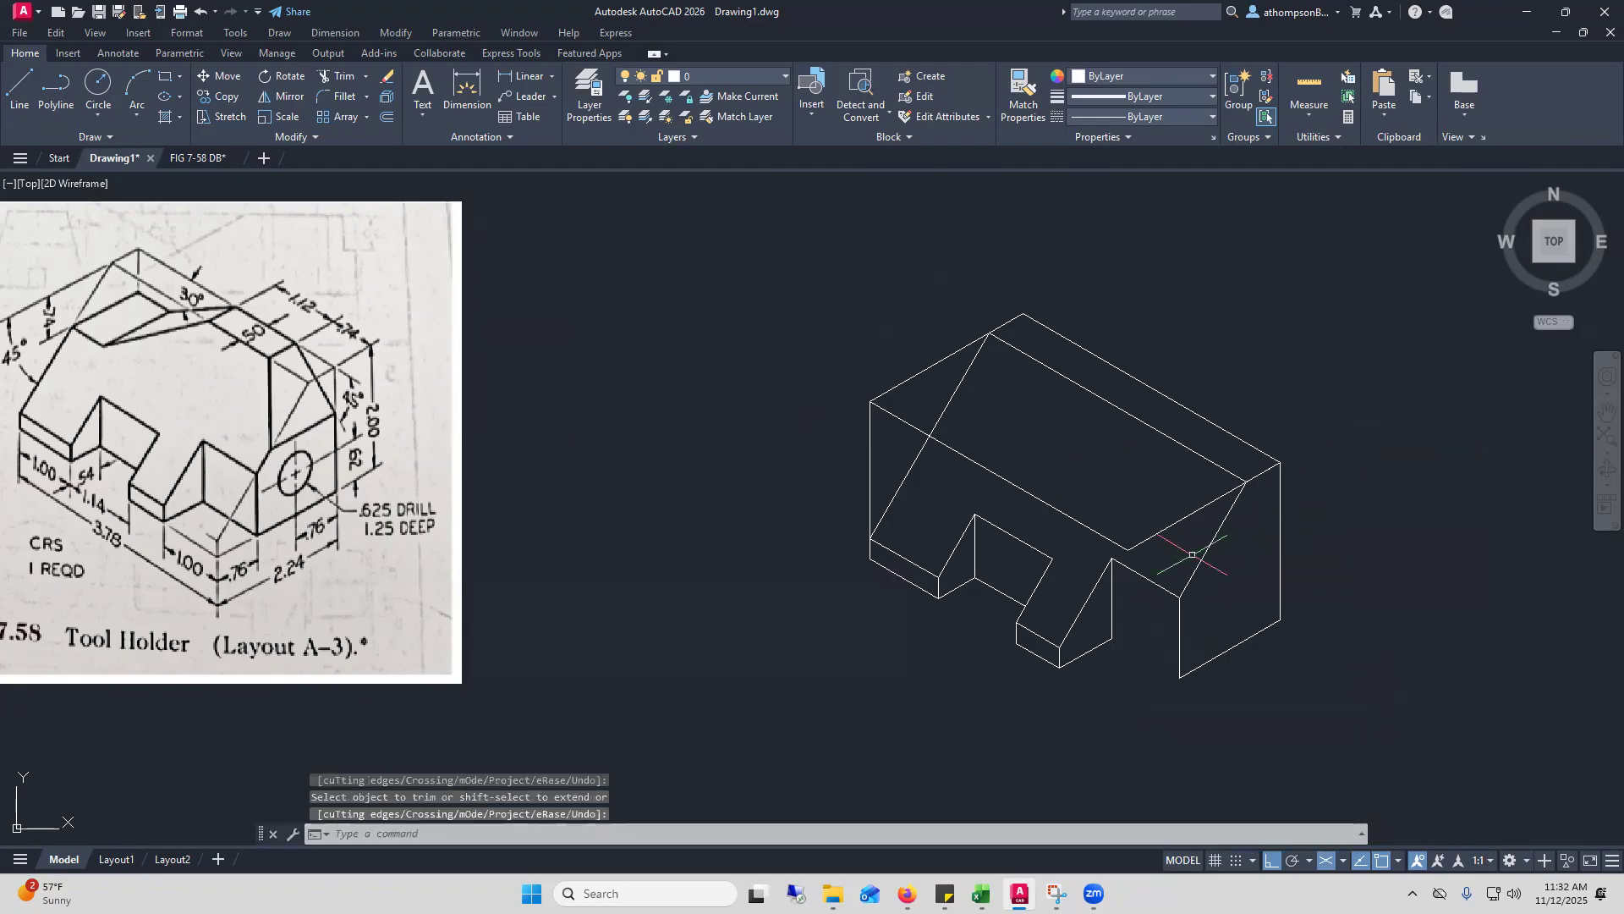
Draw the corner notch's back base edge from the bottom of its inner vertical to the bottom of the end face's front vertical
scroll(1138, 619, "up", 2)
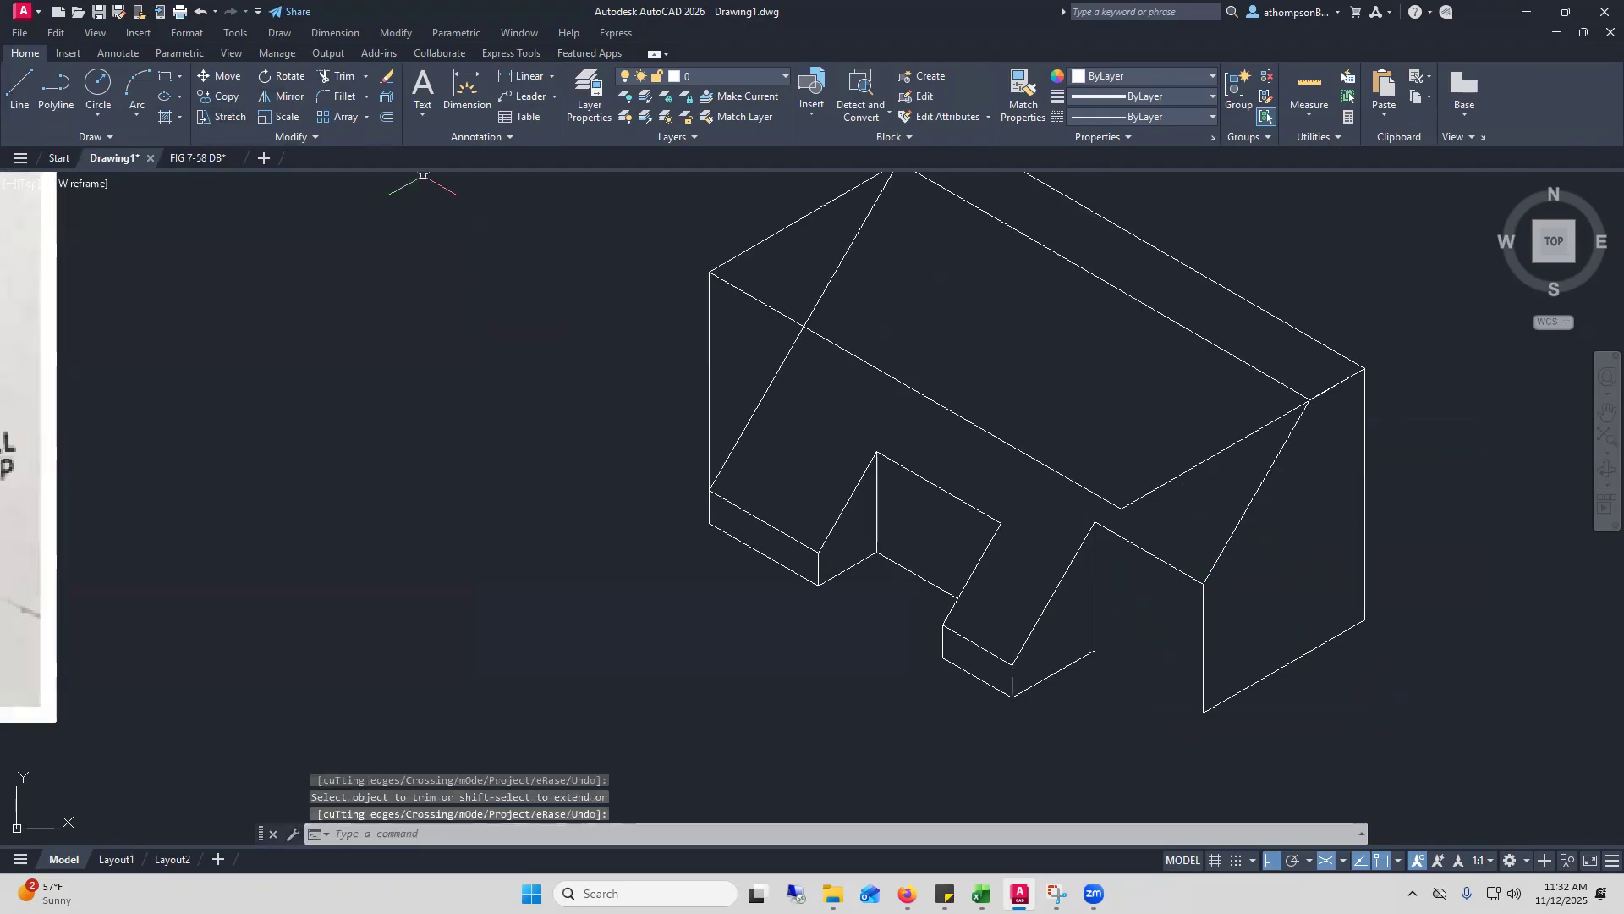
left_click(19, 89)
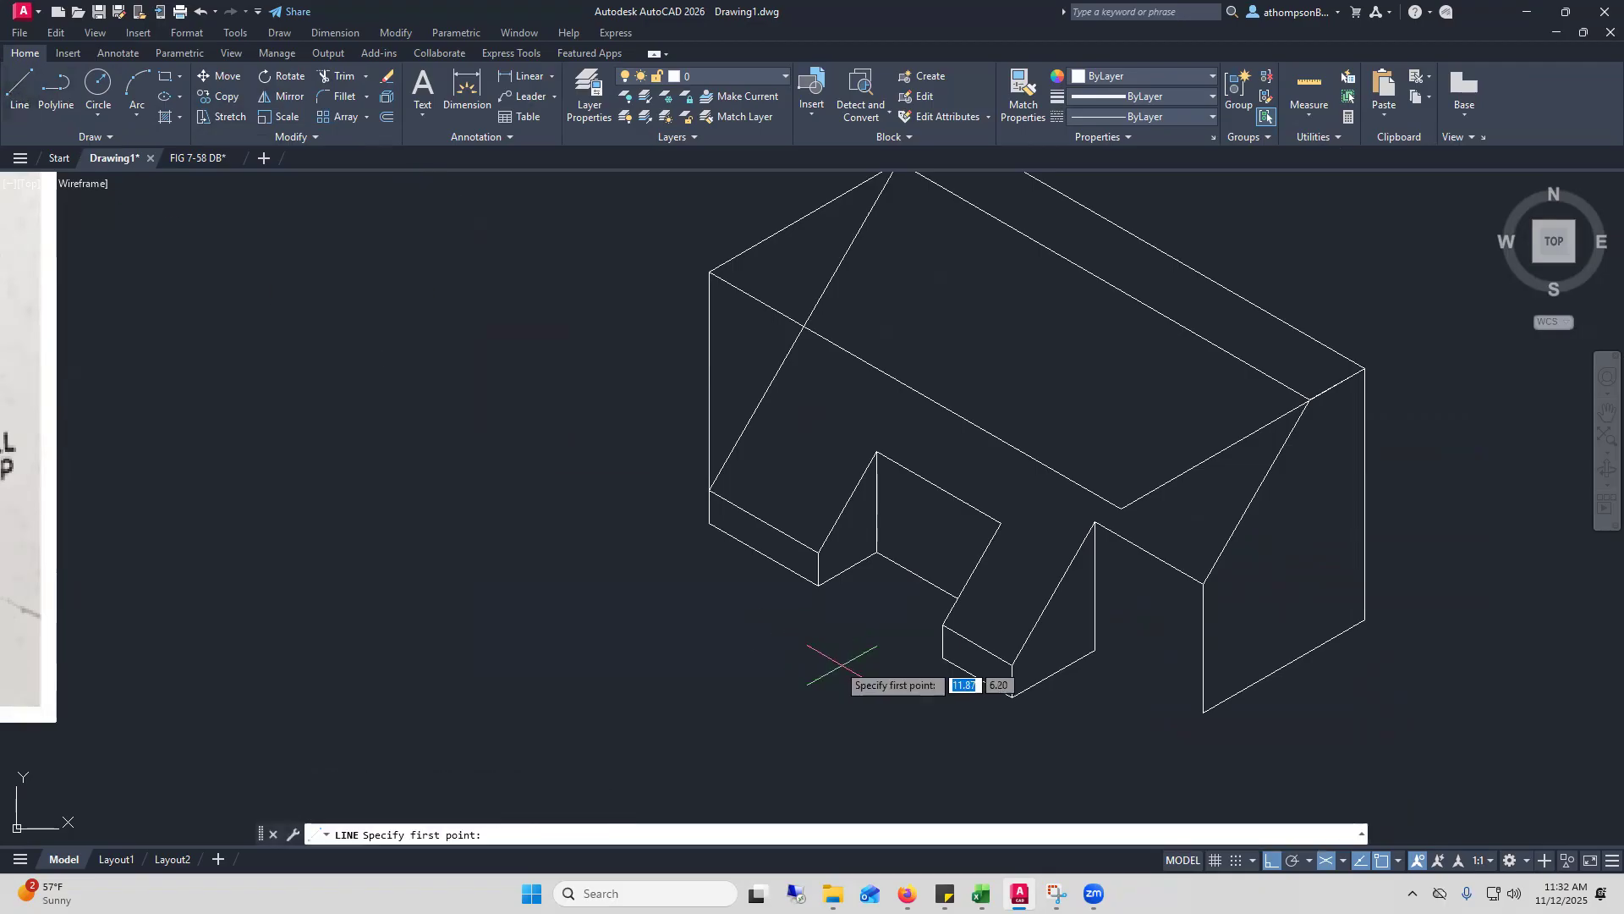
left_click(1095, 649)
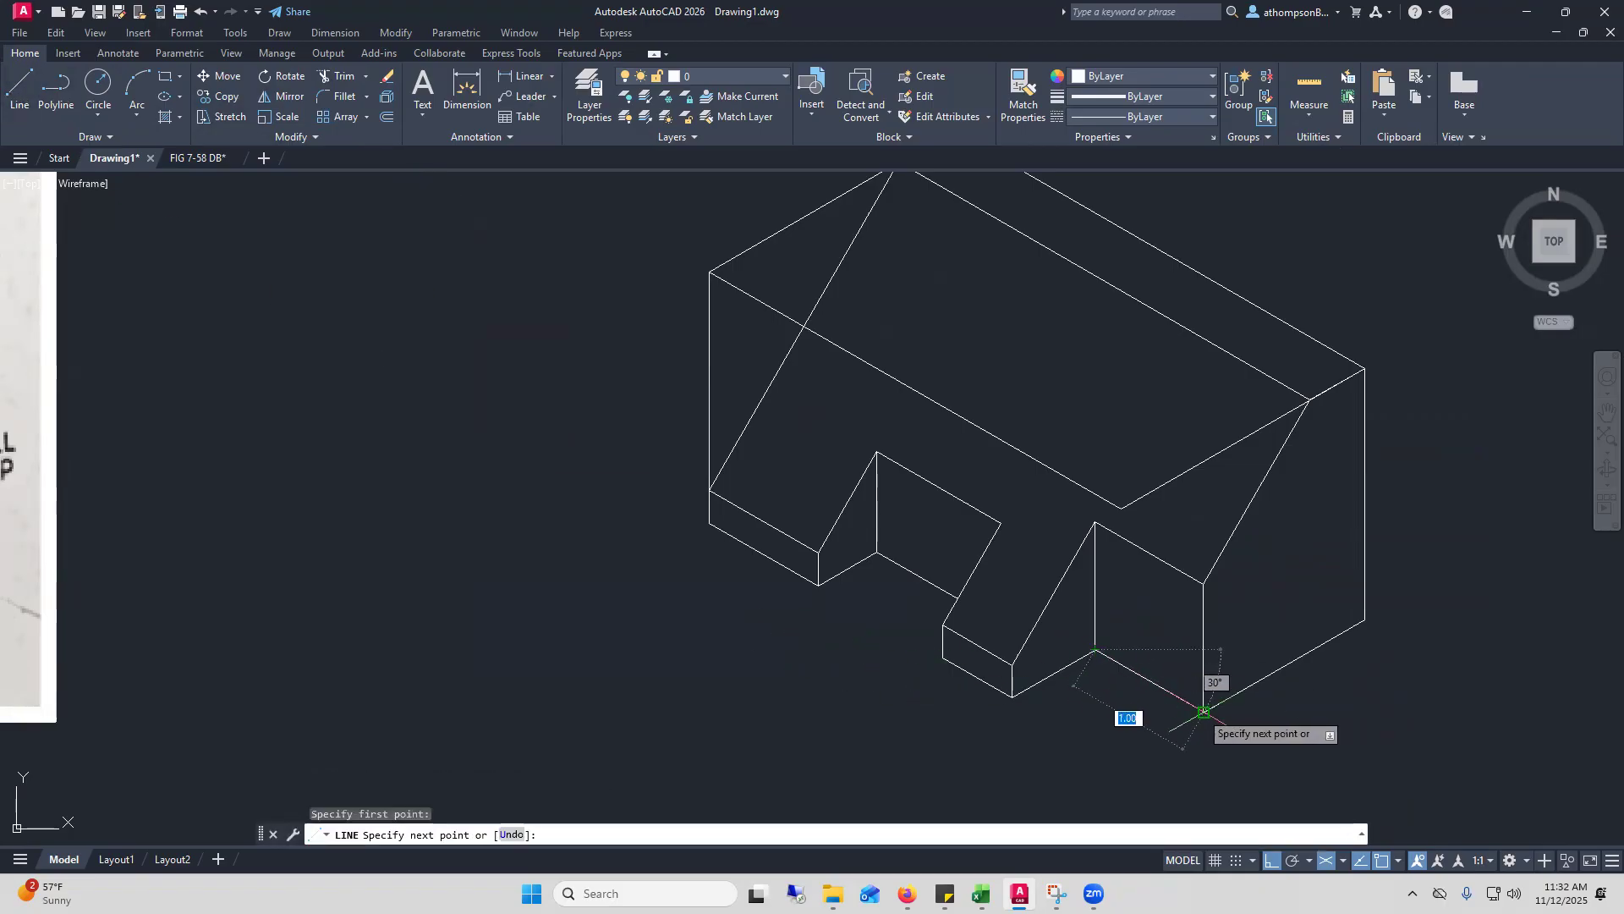
left_click(1202, 711)
right_click(1337, 667)
left_click(1364, 677)
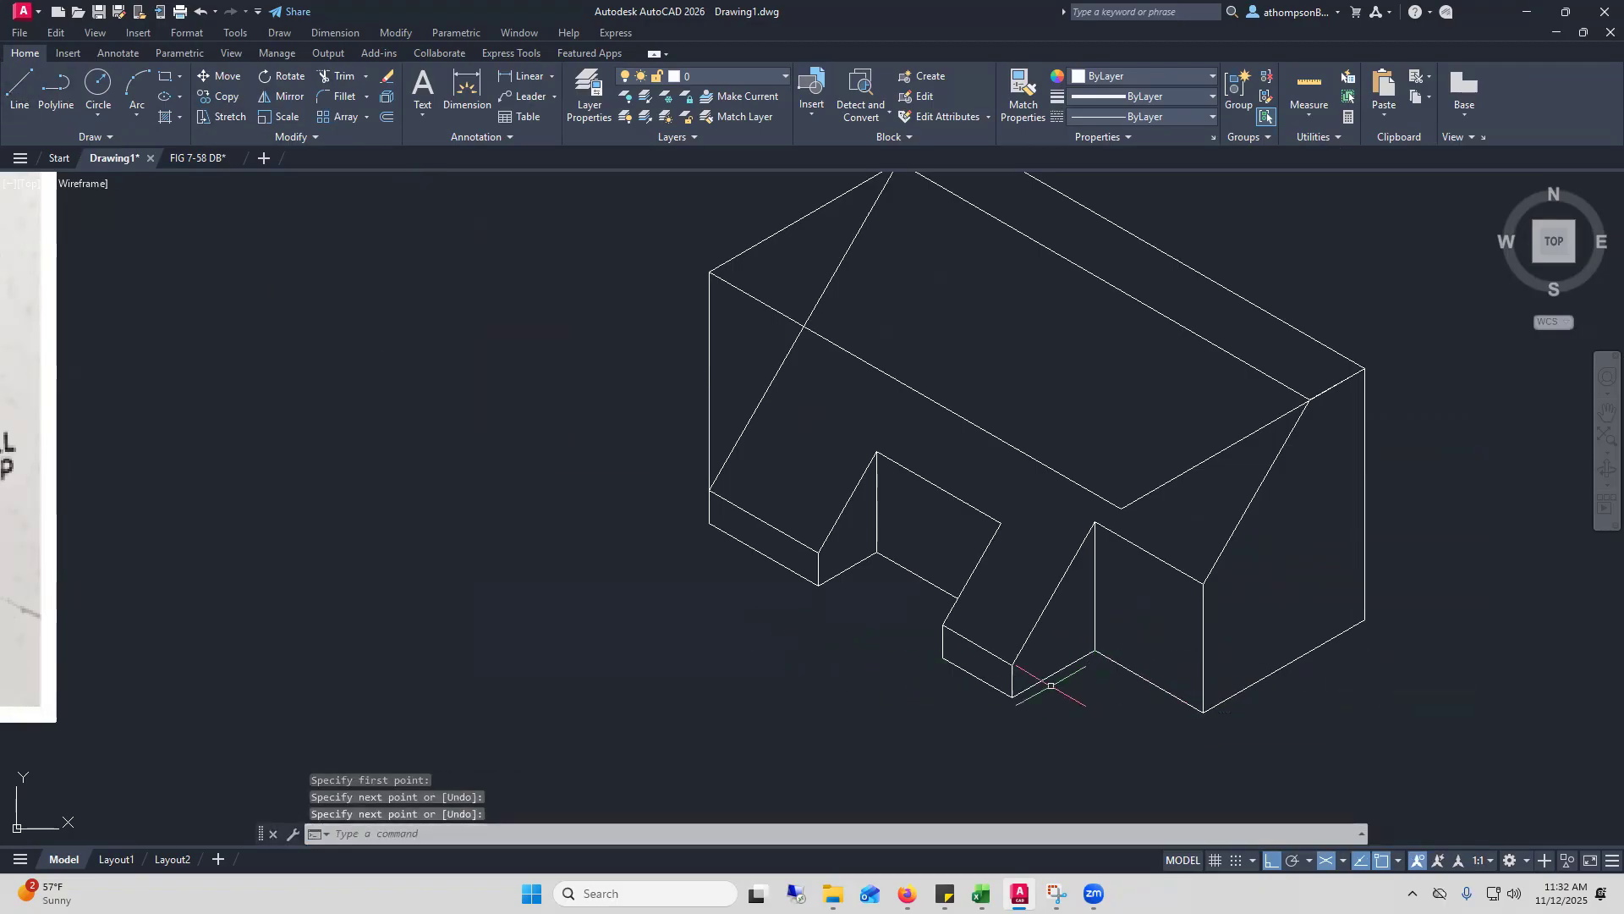
Draw a .74 line from the end face's top rear corner along the rear top edge, continuing across the top past the ridge line
scroll(940, 679, "down", 2)
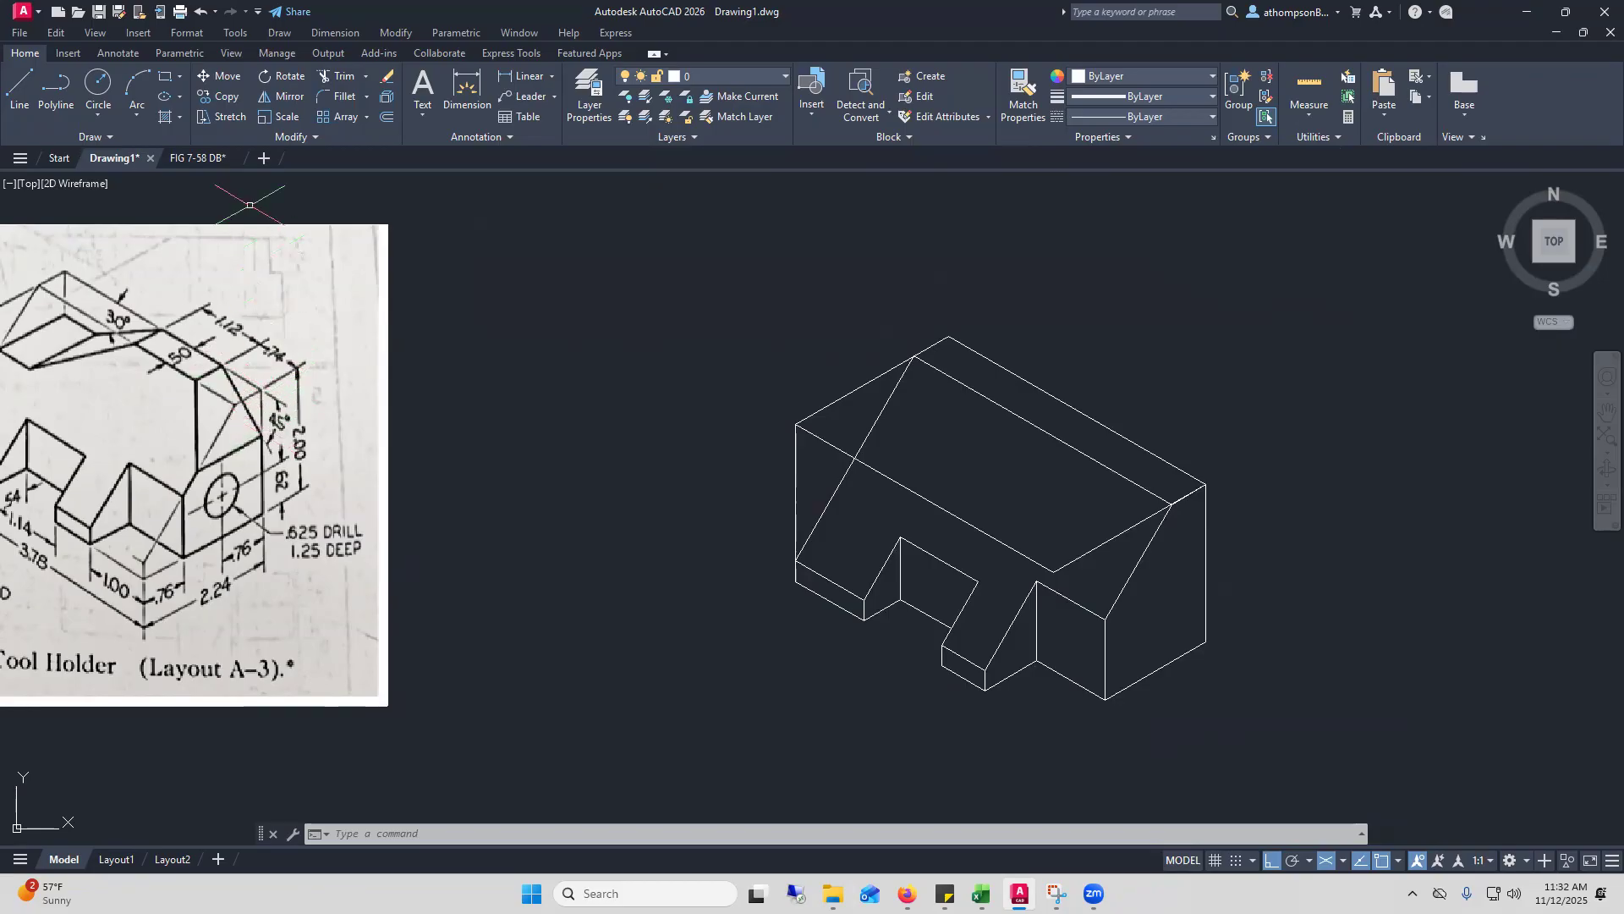
left_click(21, 91)
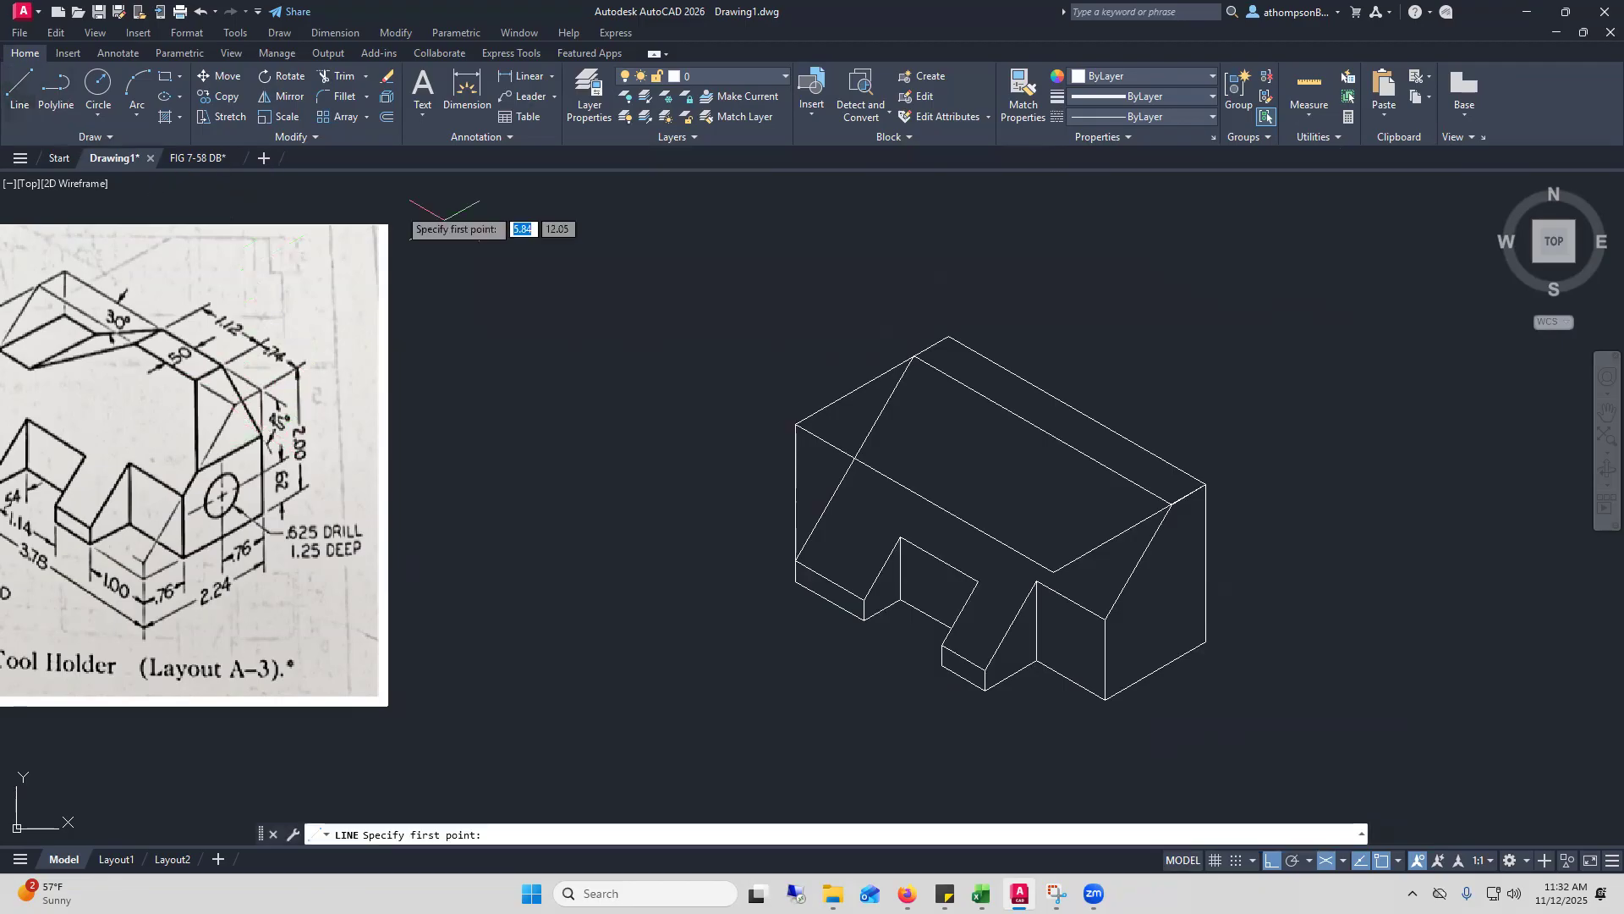
left_click(1205, 485)
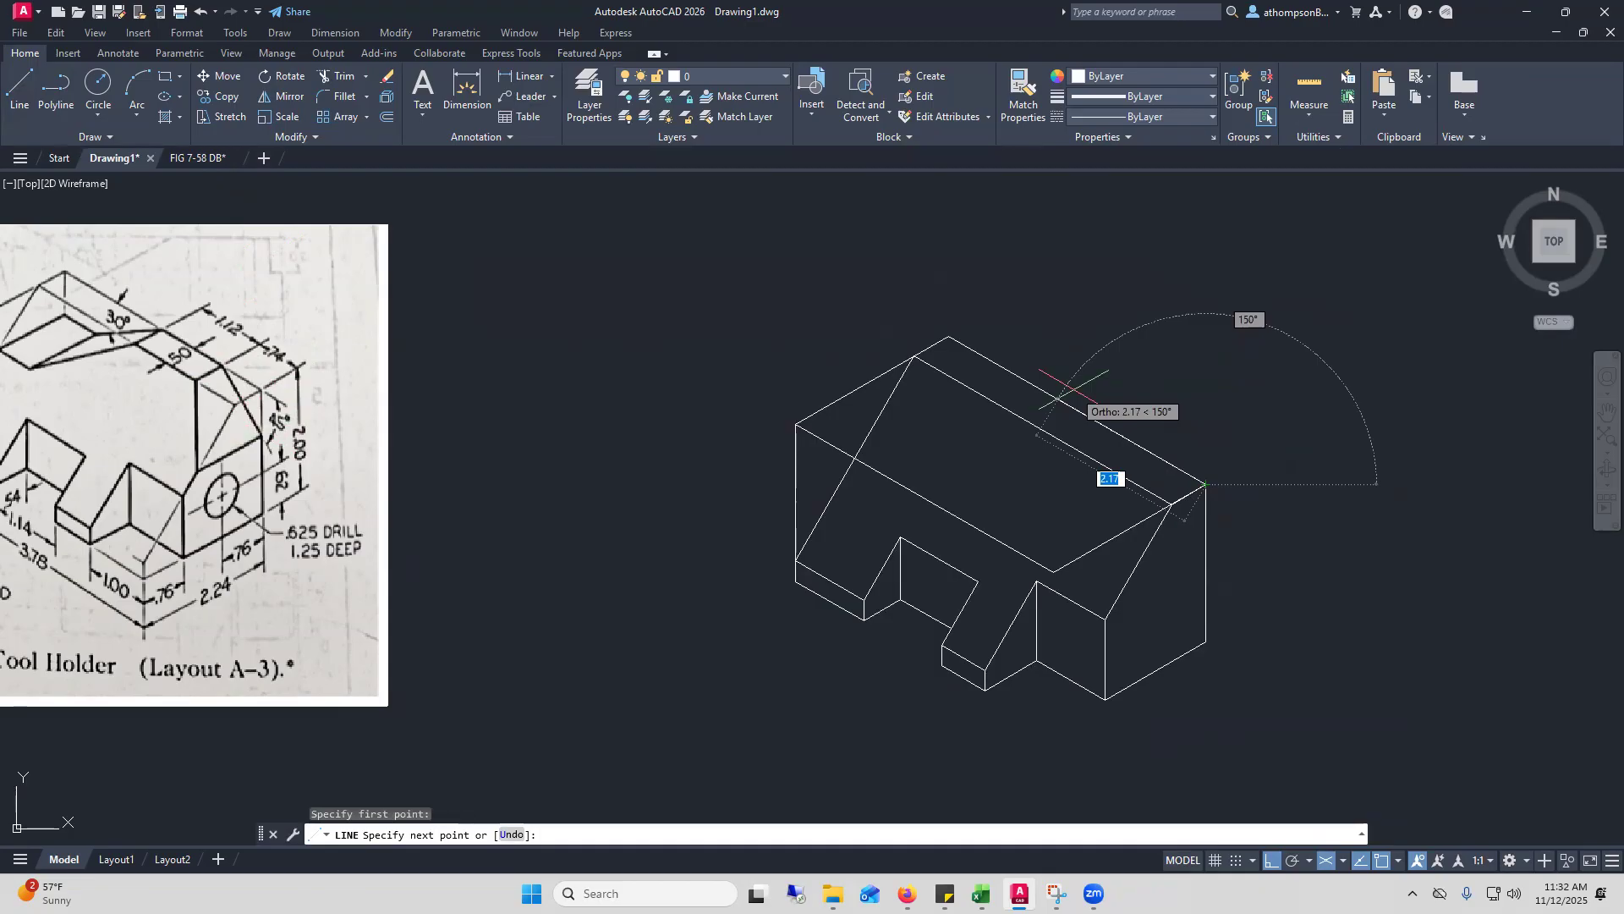
type(".74")
key("Return")
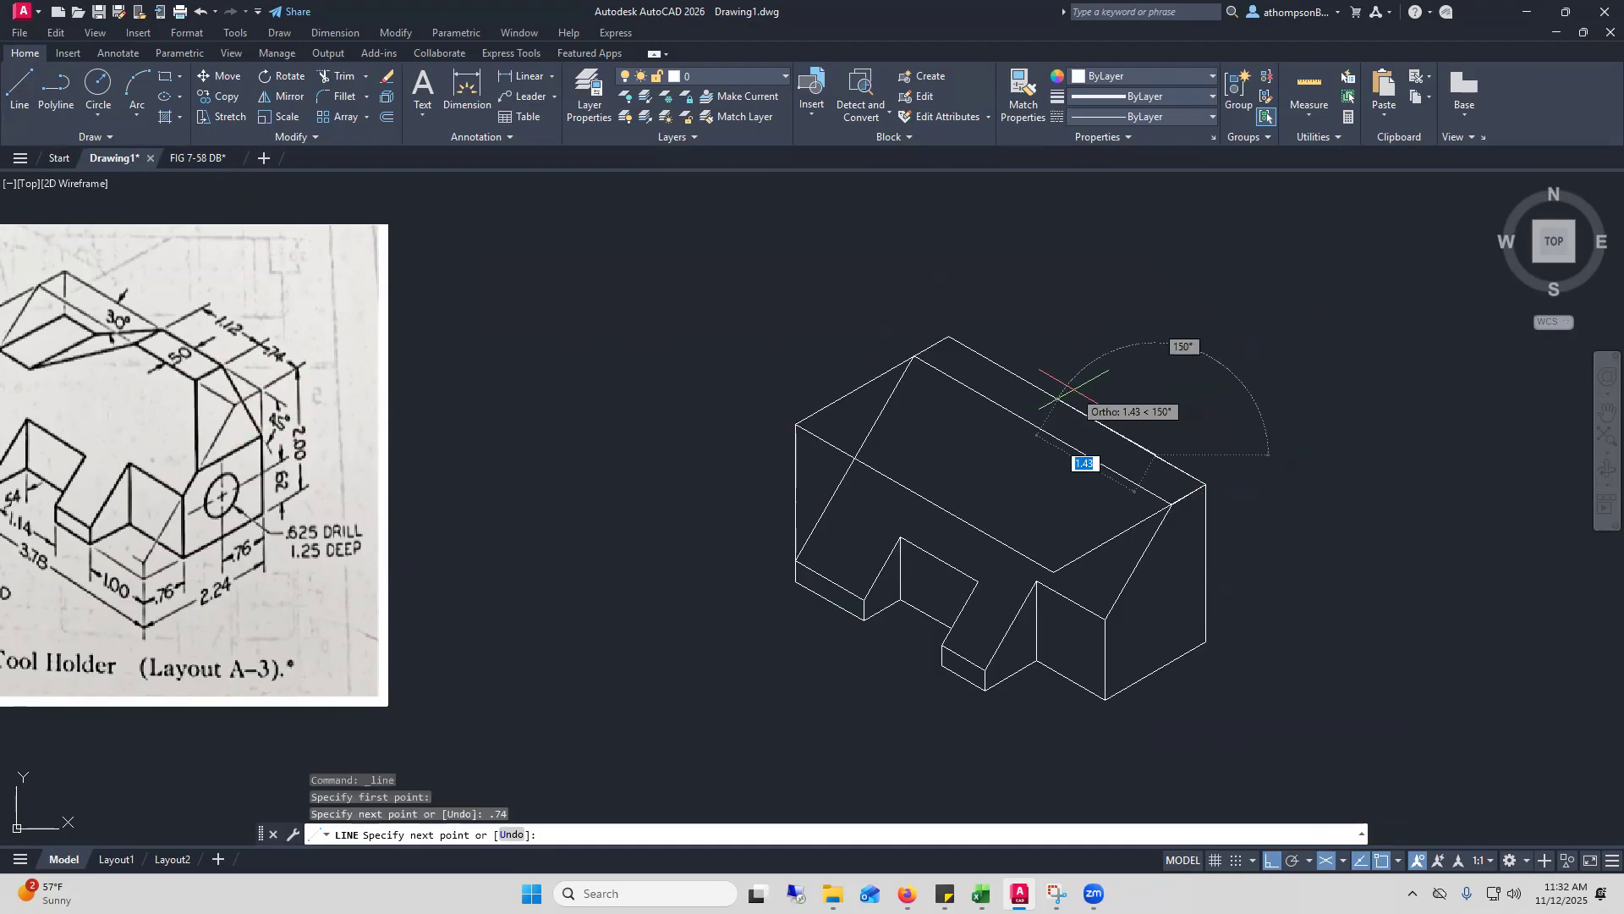
left_click(1093, 482)
right_click(1157, 396)
left_click(1211, 410)
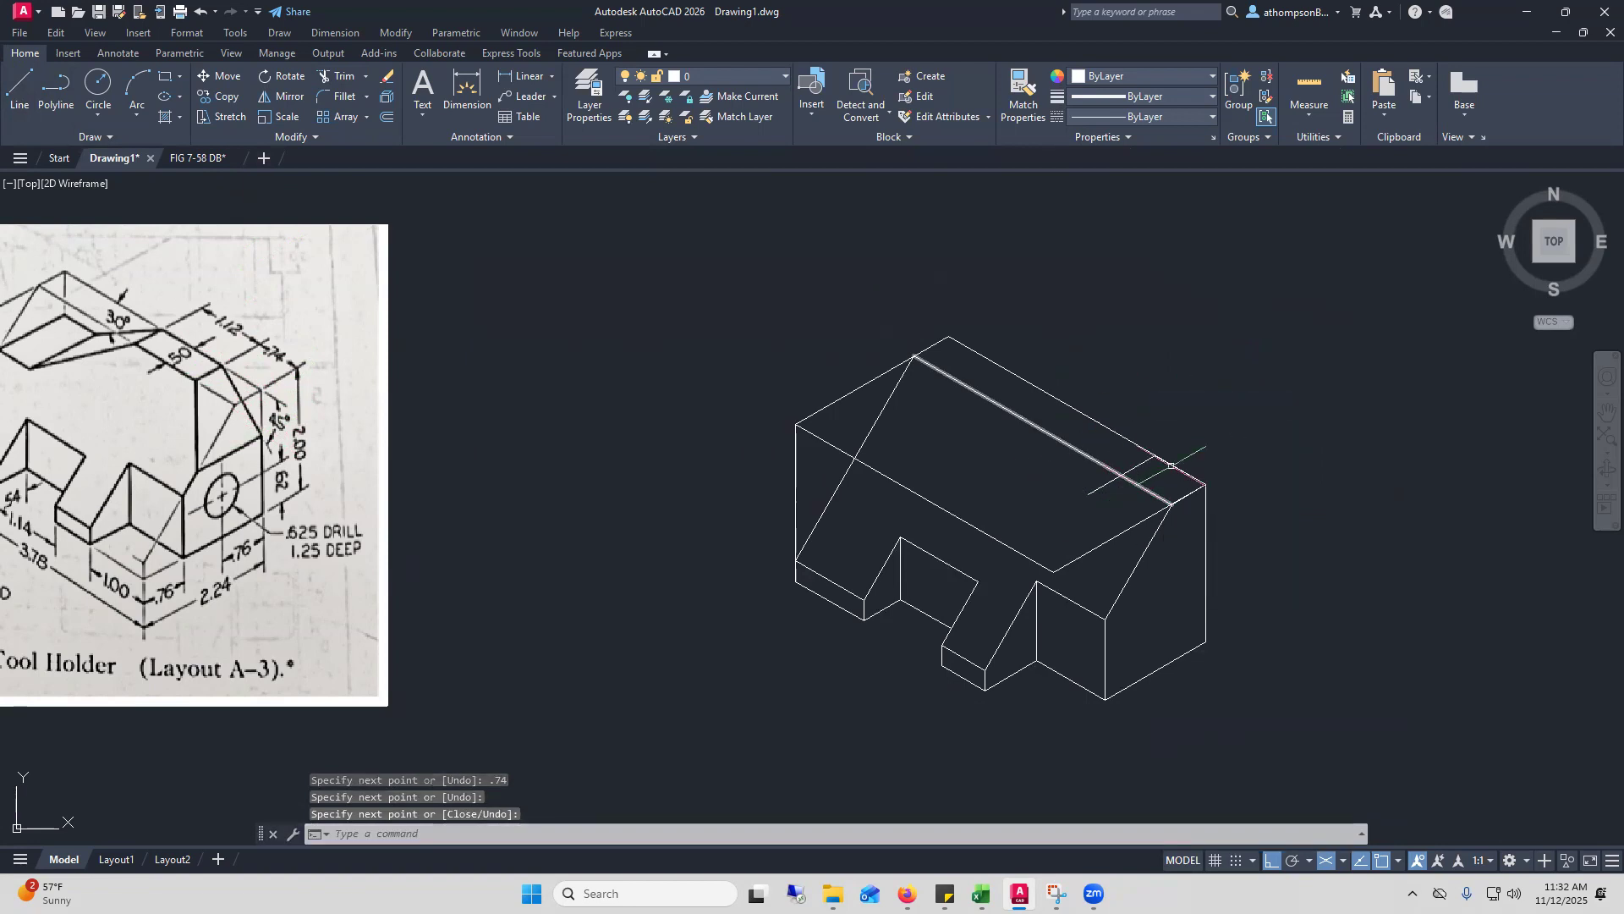
Trim the new cross line on the top face where it extends past the ridge line
left_click(339, 76)
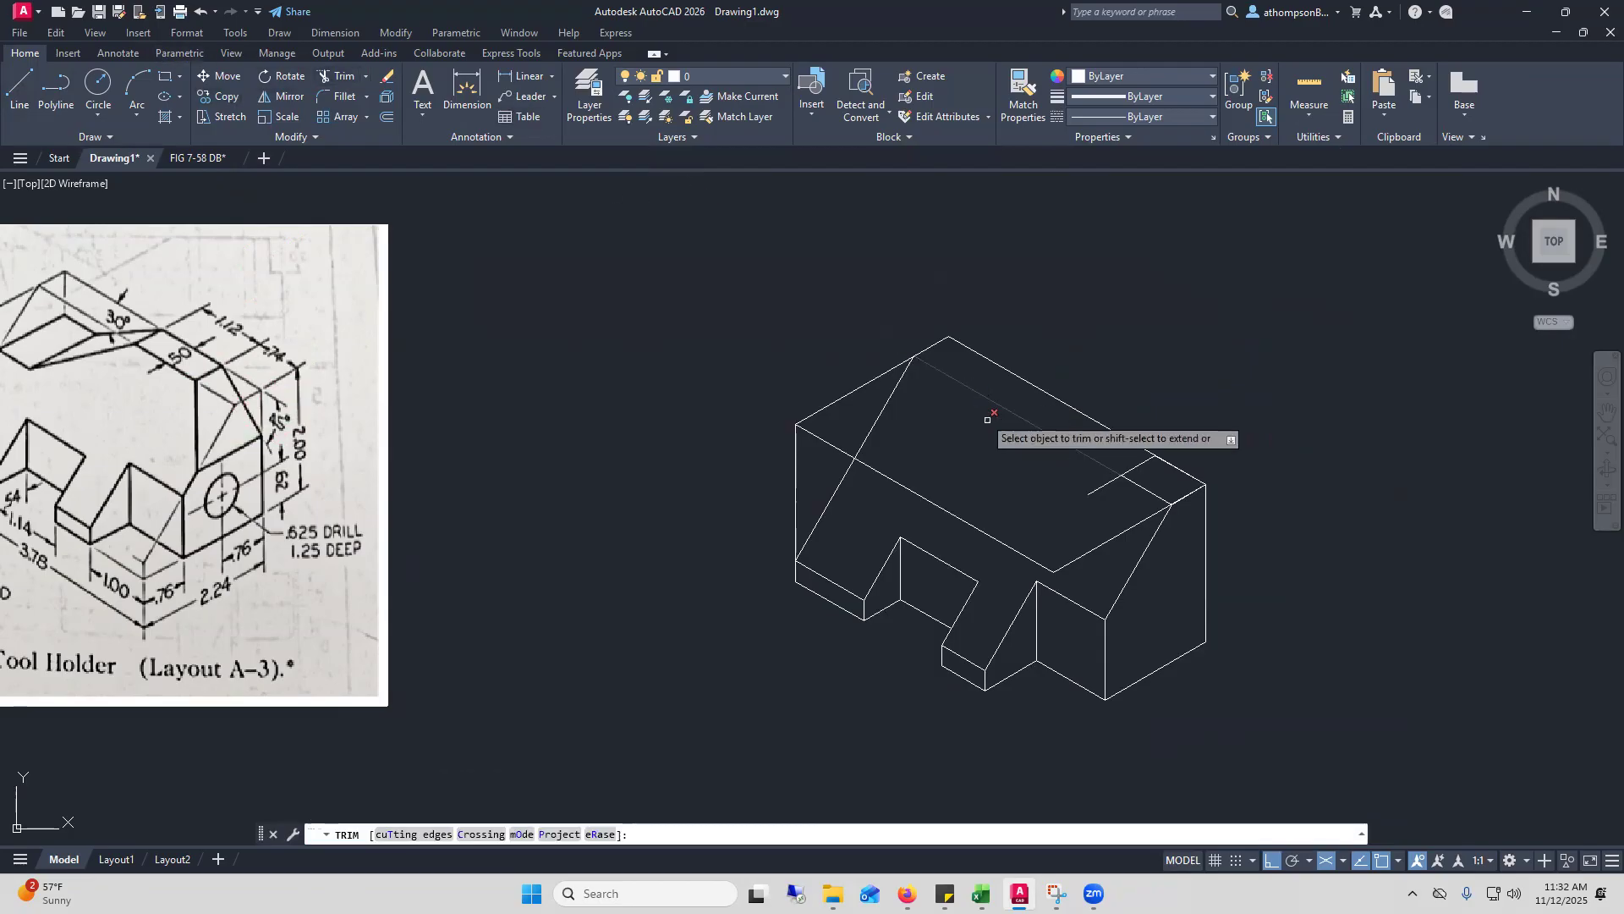
left_click(1106, 486)
right_click(1226, 405)
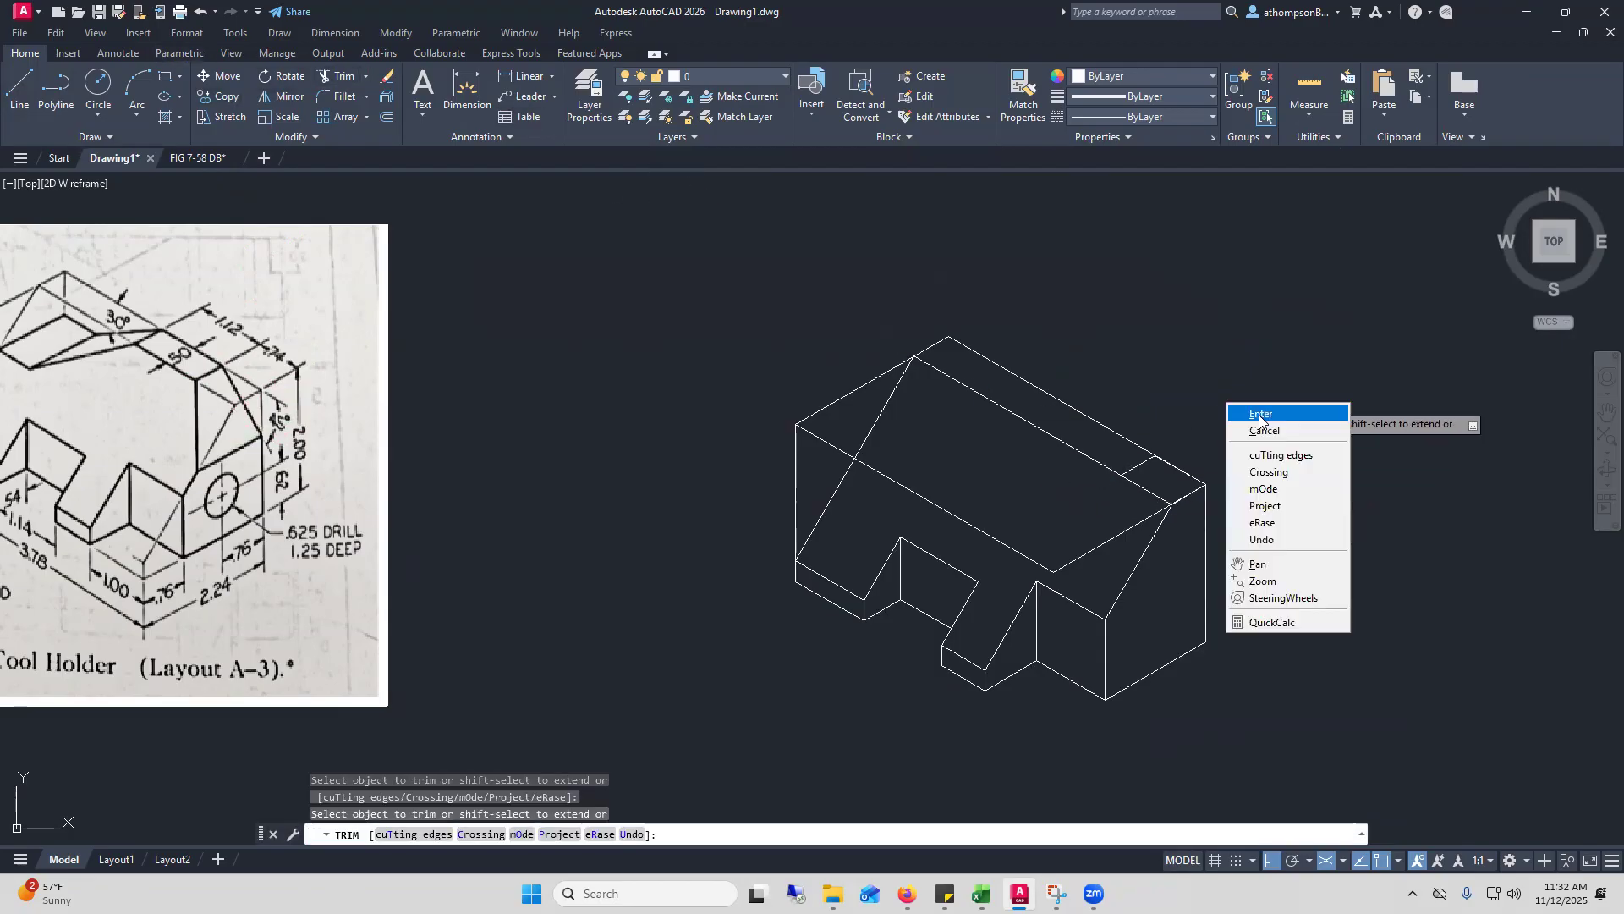
left_click(1260, 416)
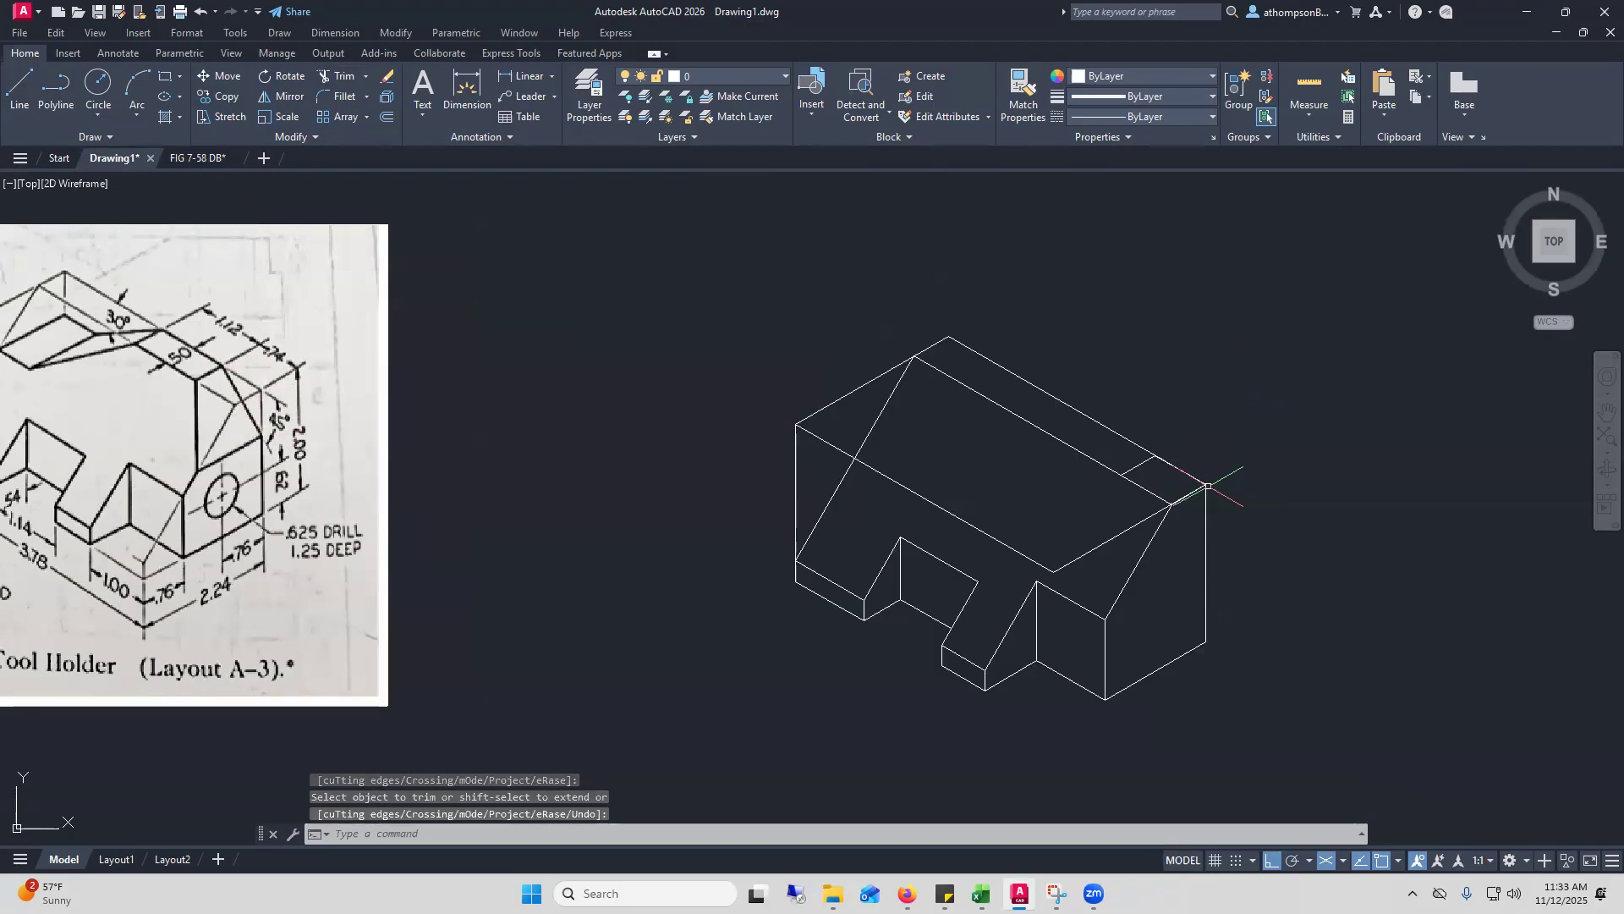
On the right isoplane, draw a .74 line down from the top rear corner, continuing to the .74 point on the rear top edge
left_click(19, 86)
left_click(1205, 485)
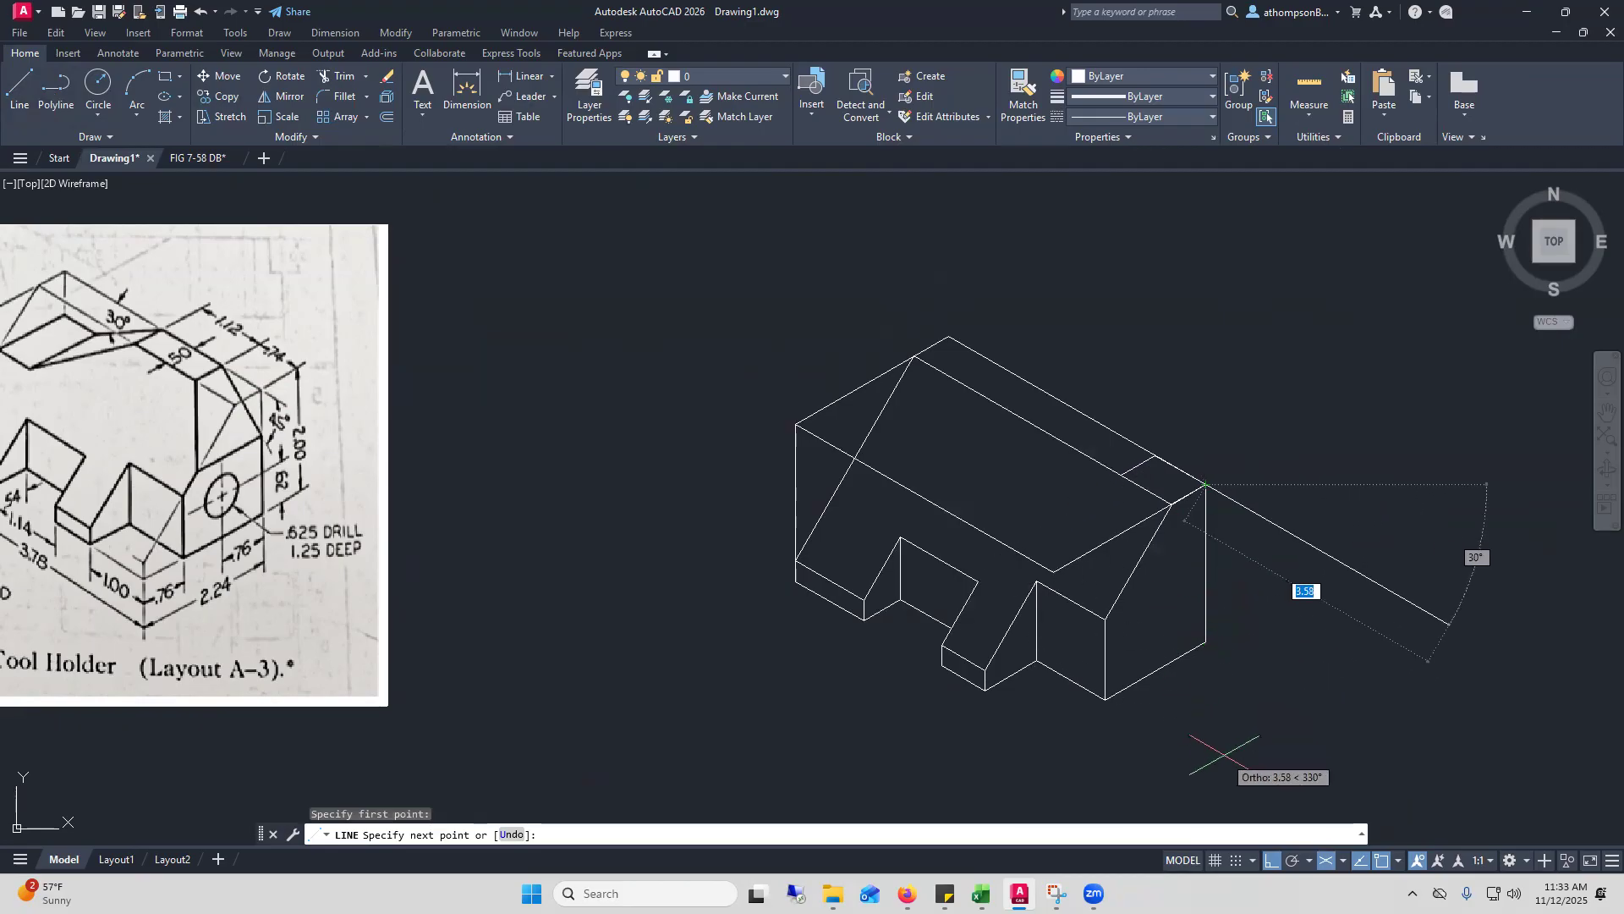
key("F5")
type(".")
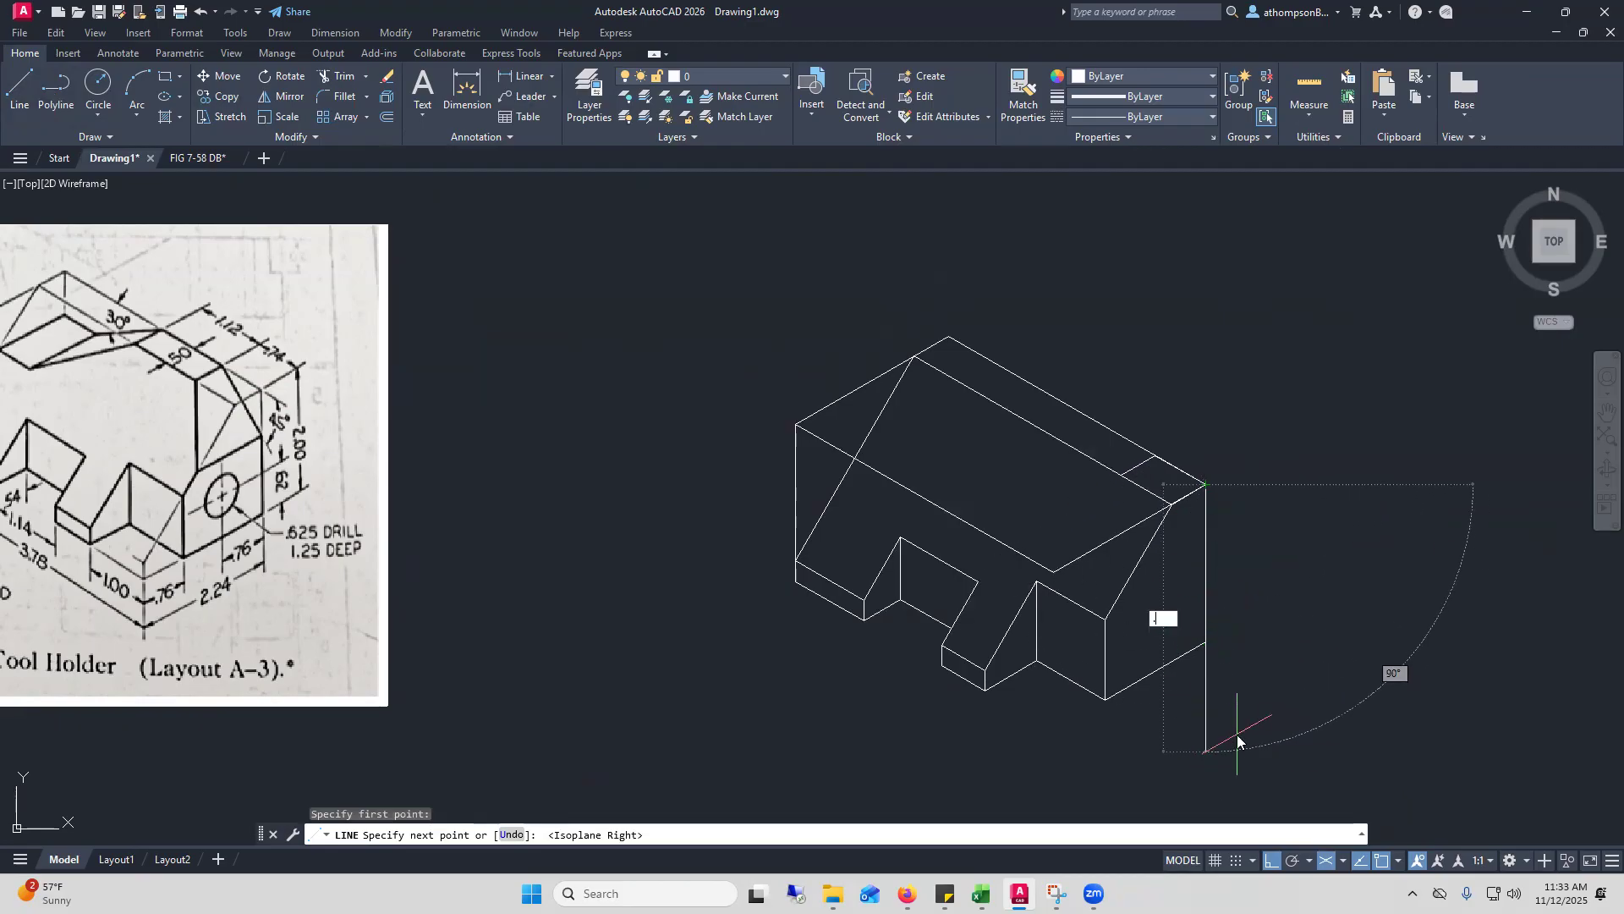
type("74")
key("Return")
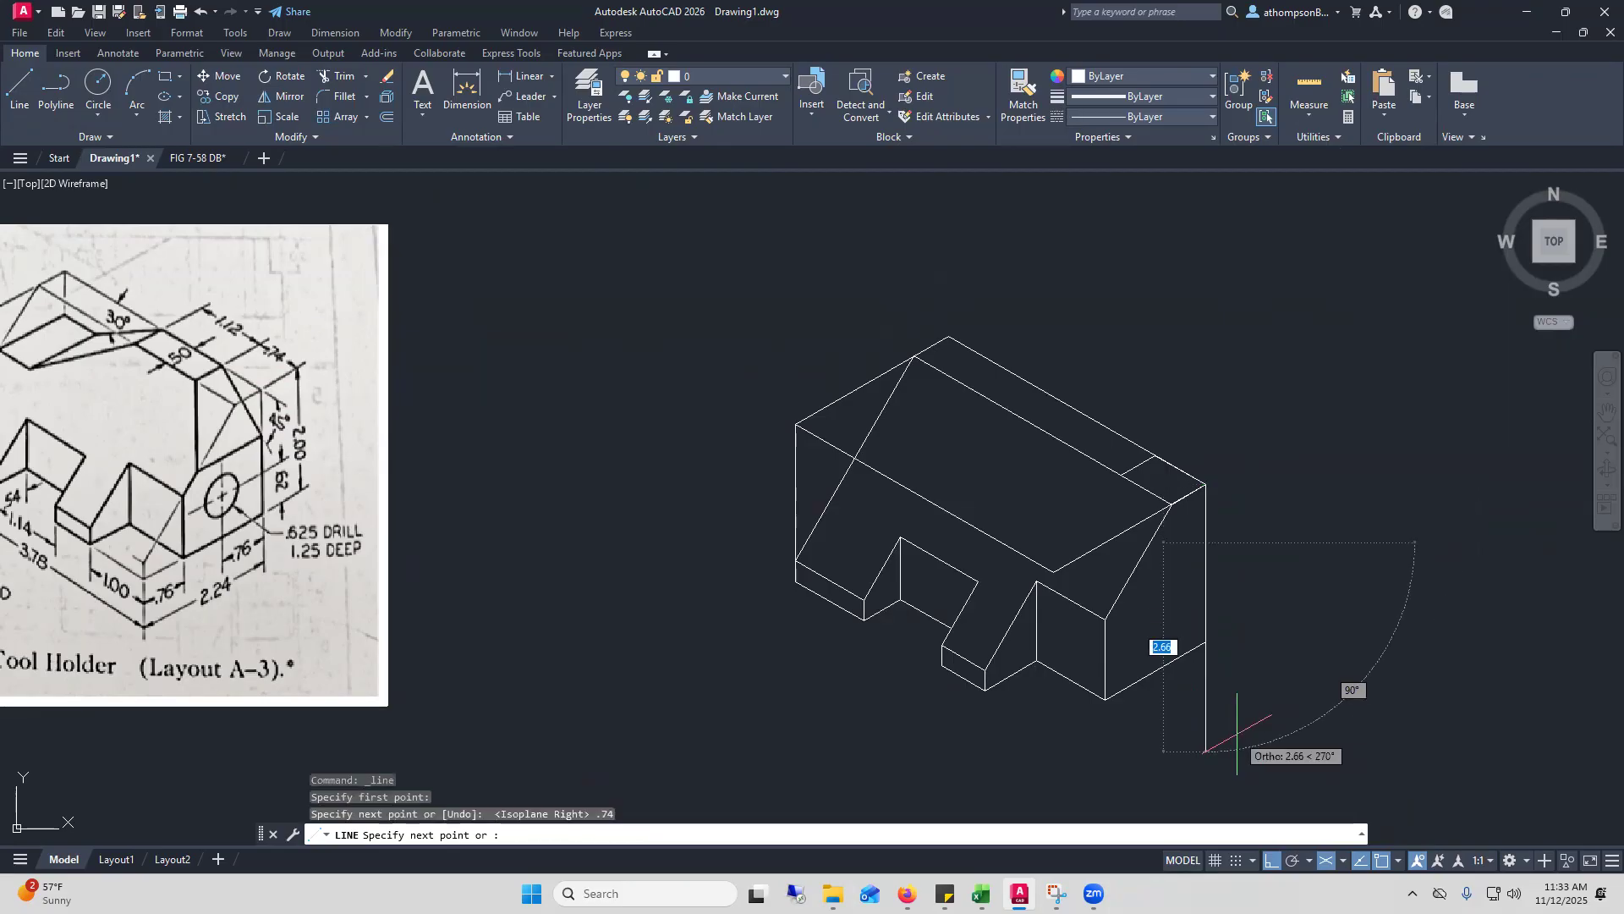
left_click(1156, 456)
right_click(1241, 403)
left_click(1287, 415)
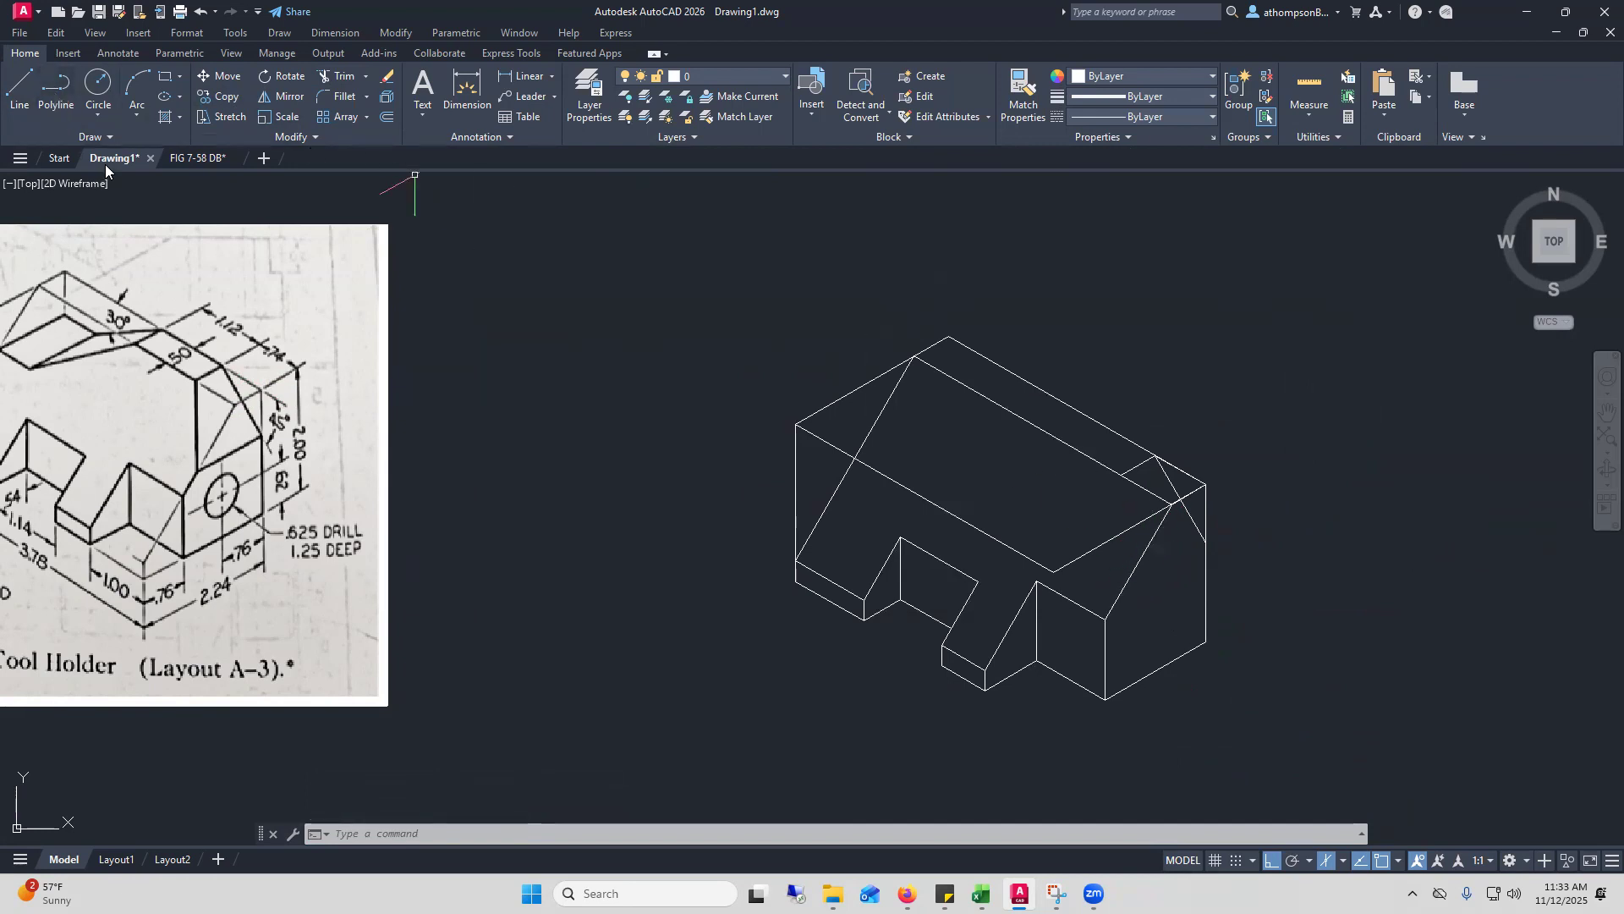
Draw a line about 1.5 units long from the slanted edge's lower end across the end face, past the slope line
left_click(19, 89)
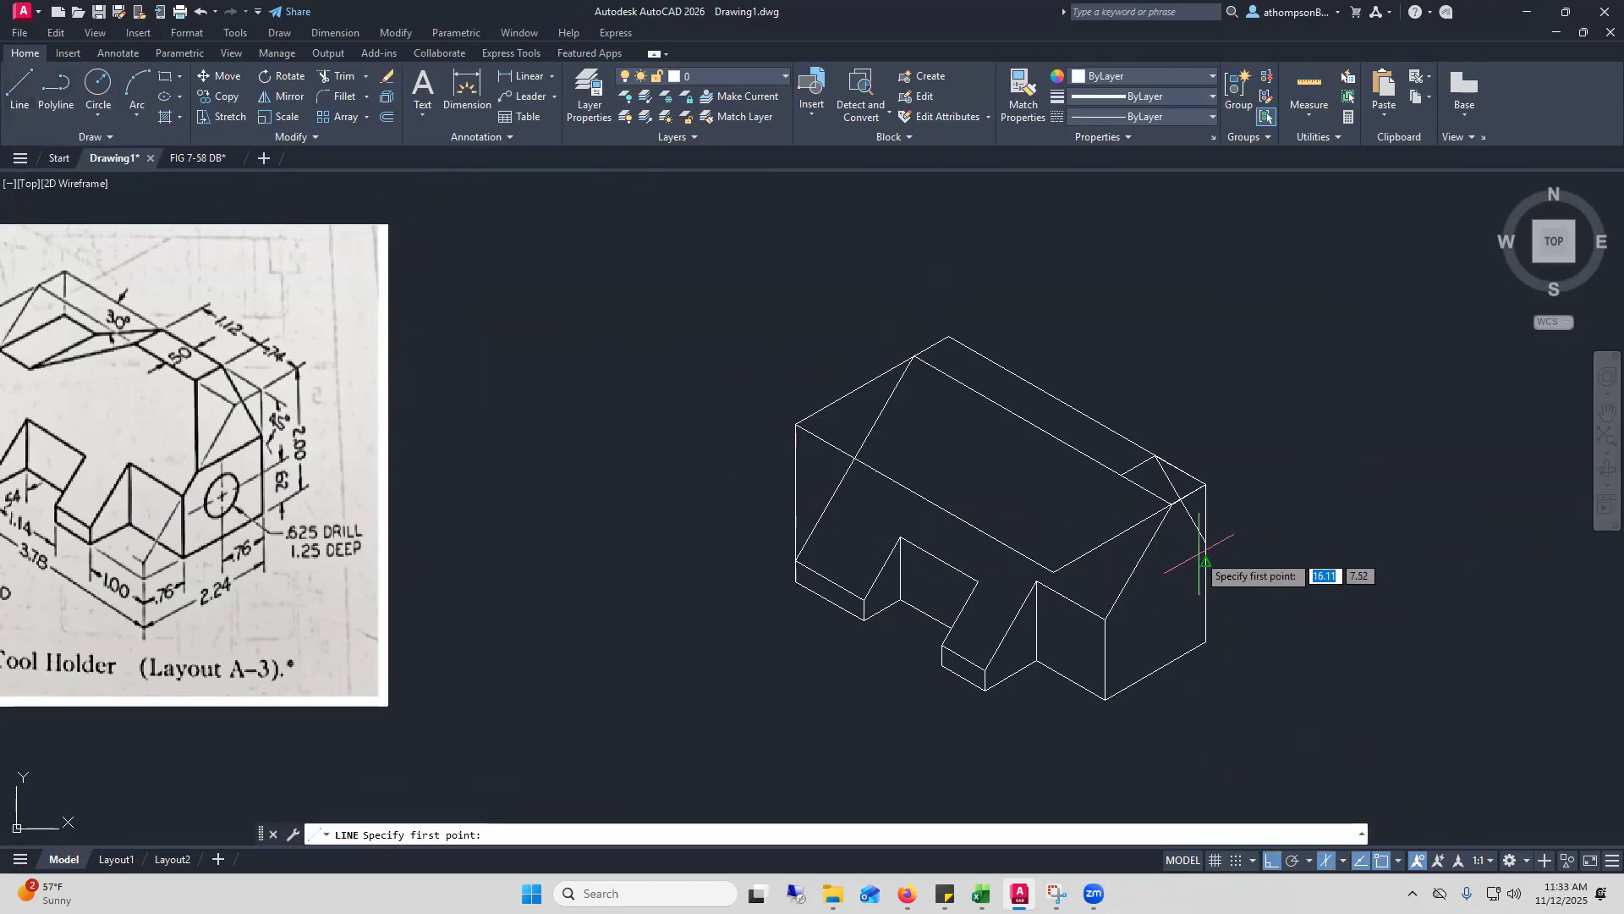
left_click(1206, 541)
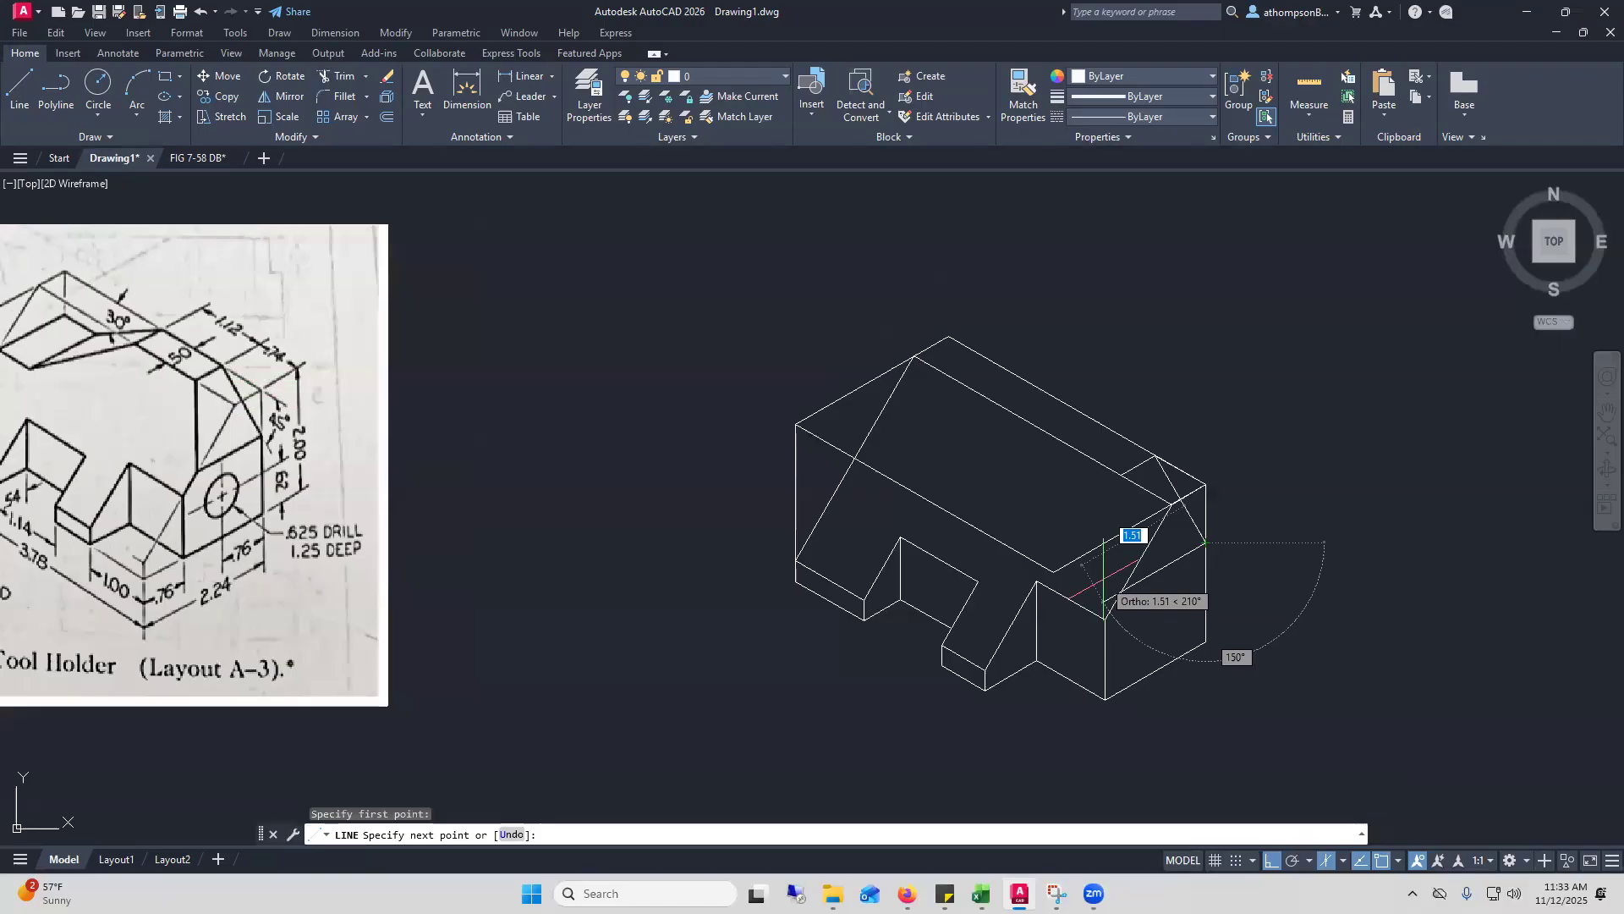
left_click(1104, 600)
right_click(1290, 480)
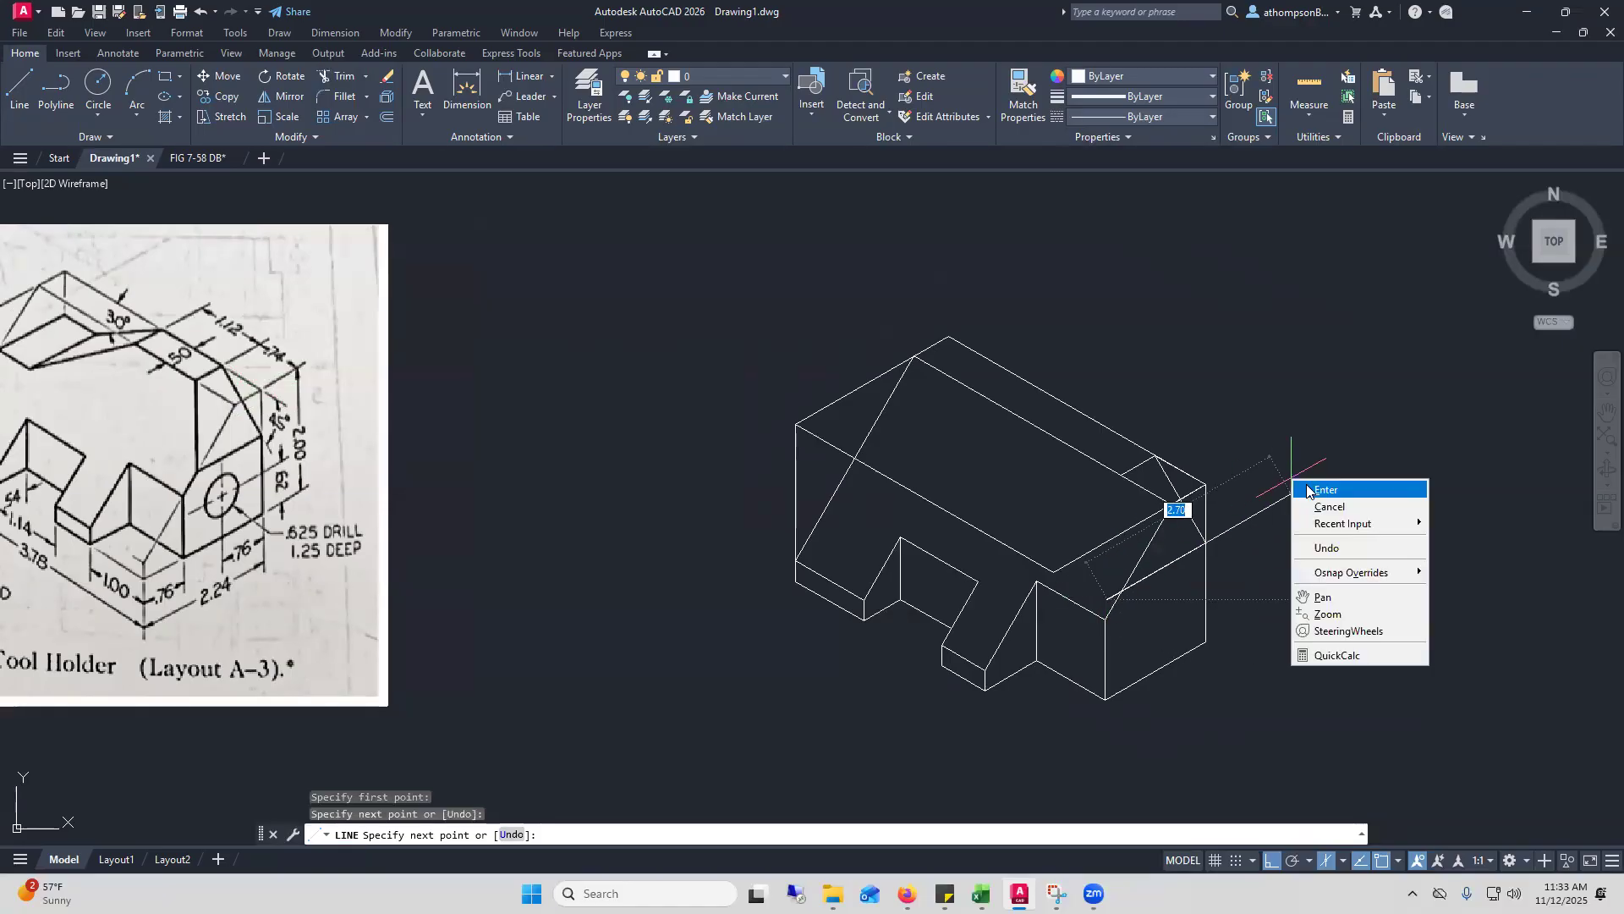
left_click(1311, 489)
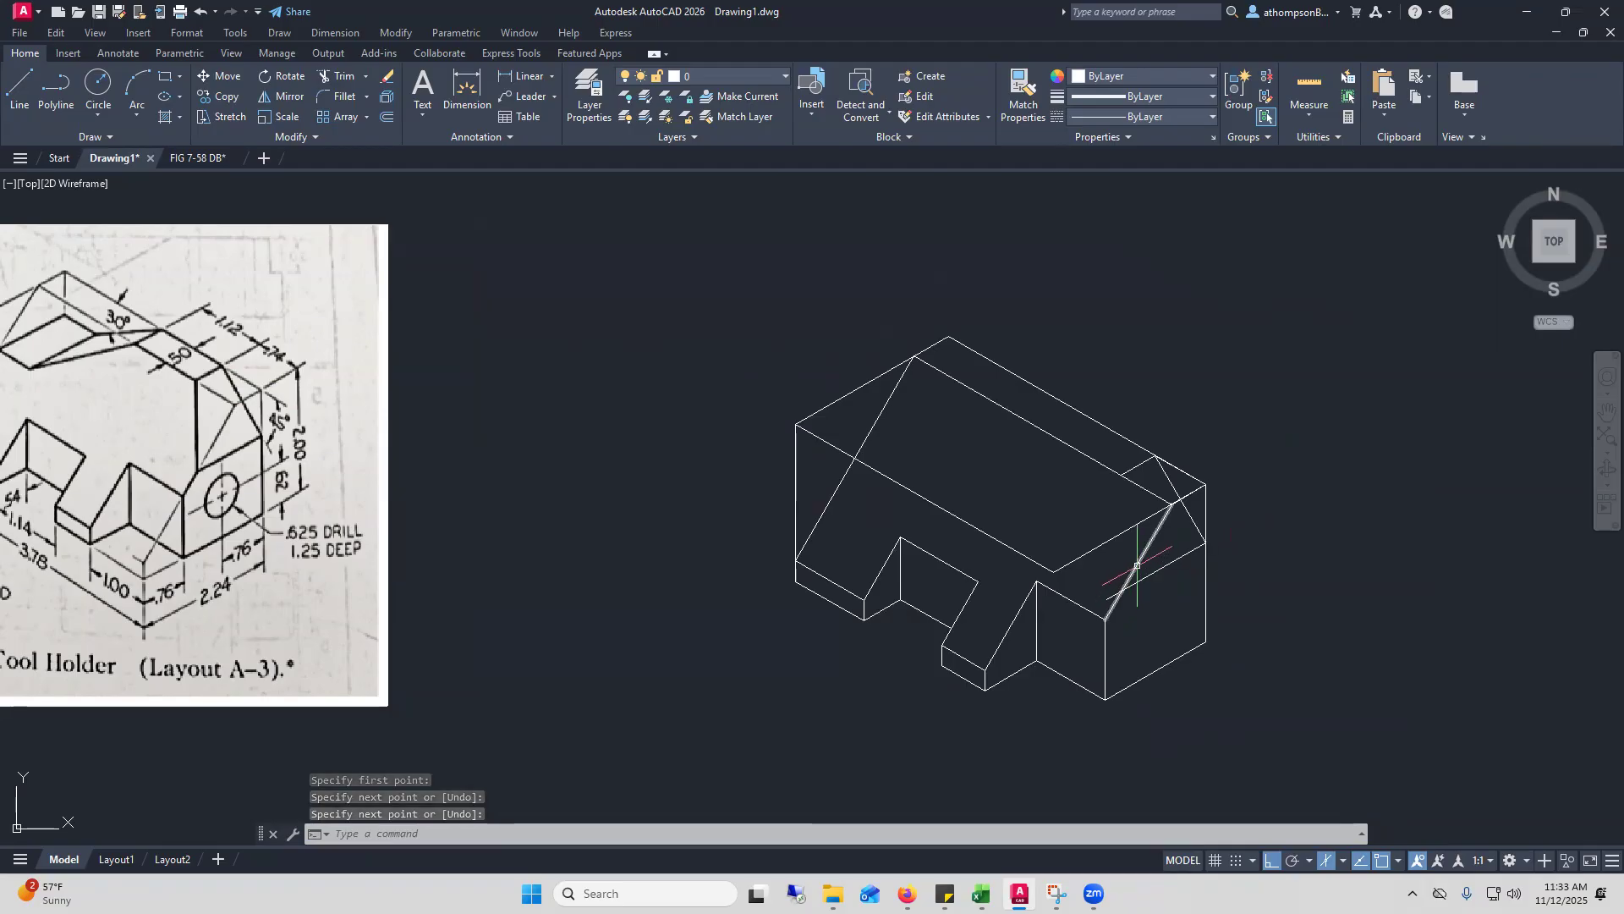
Draw a vertical line from the cross line's intersection with the ridge line down to the slope line on the end face
key("space")
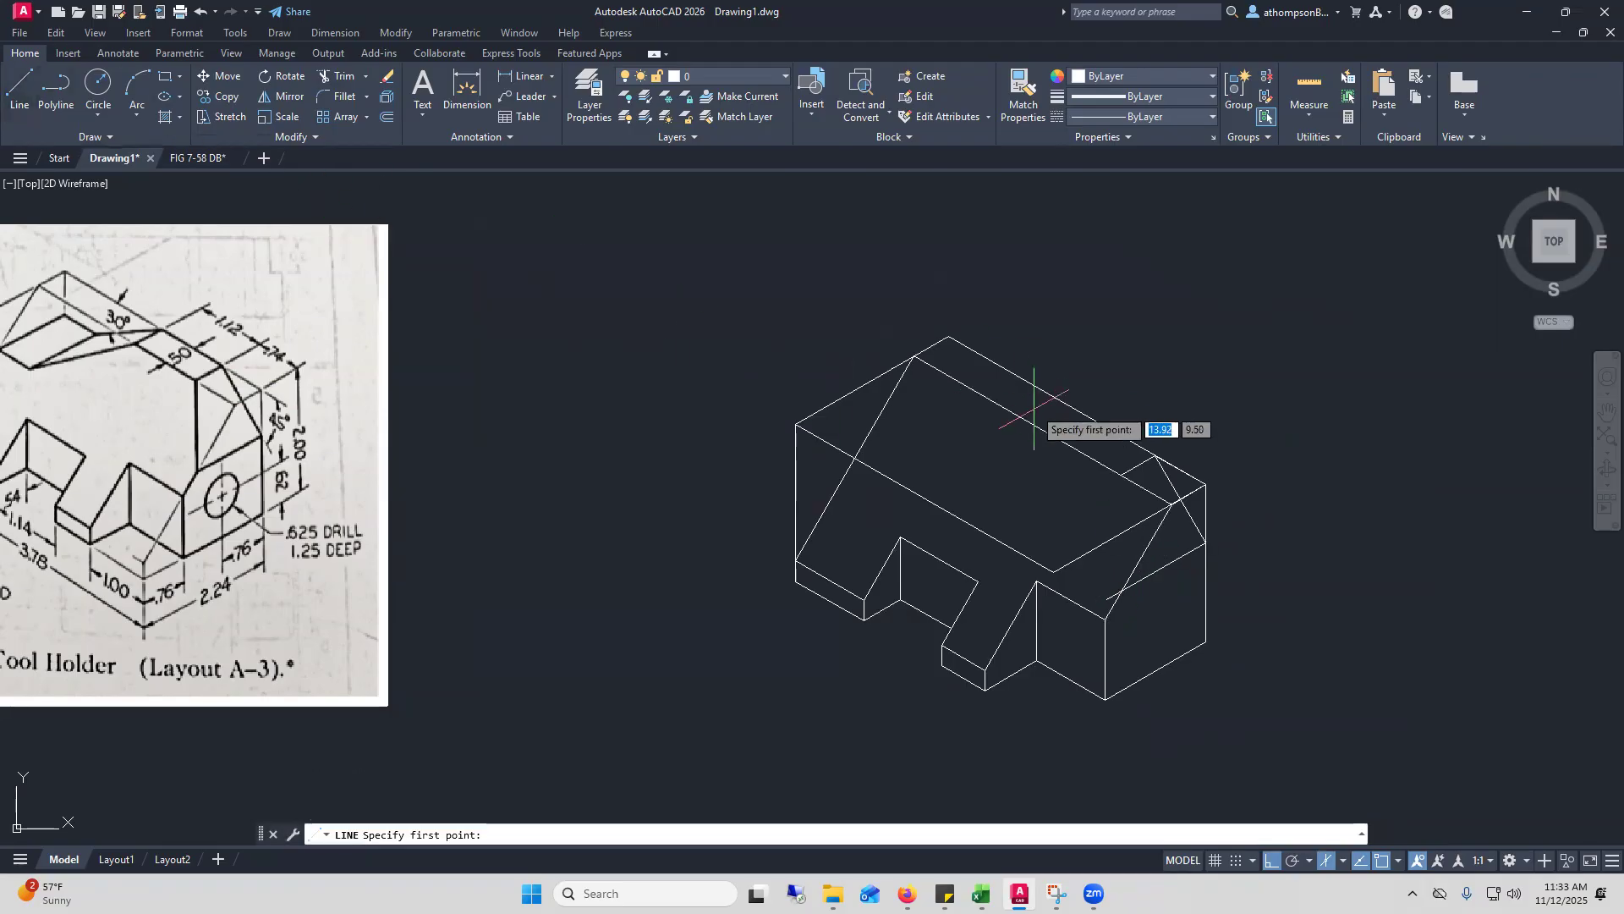
left_click(1122, 475)
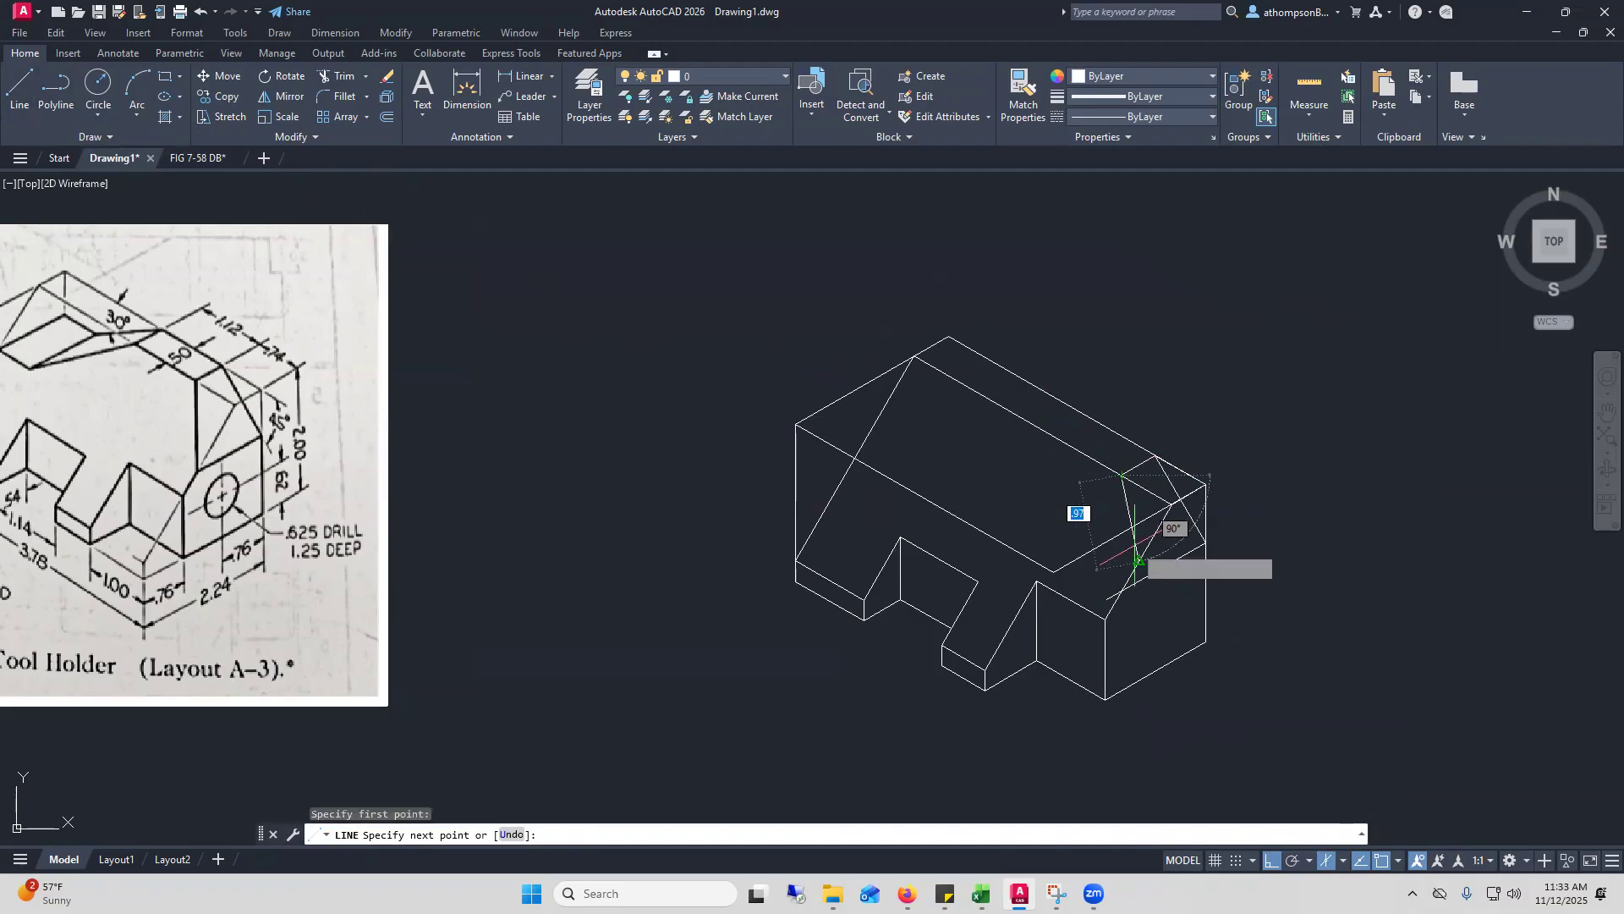
left_click(1122, 589)
right_click(1298, 435)
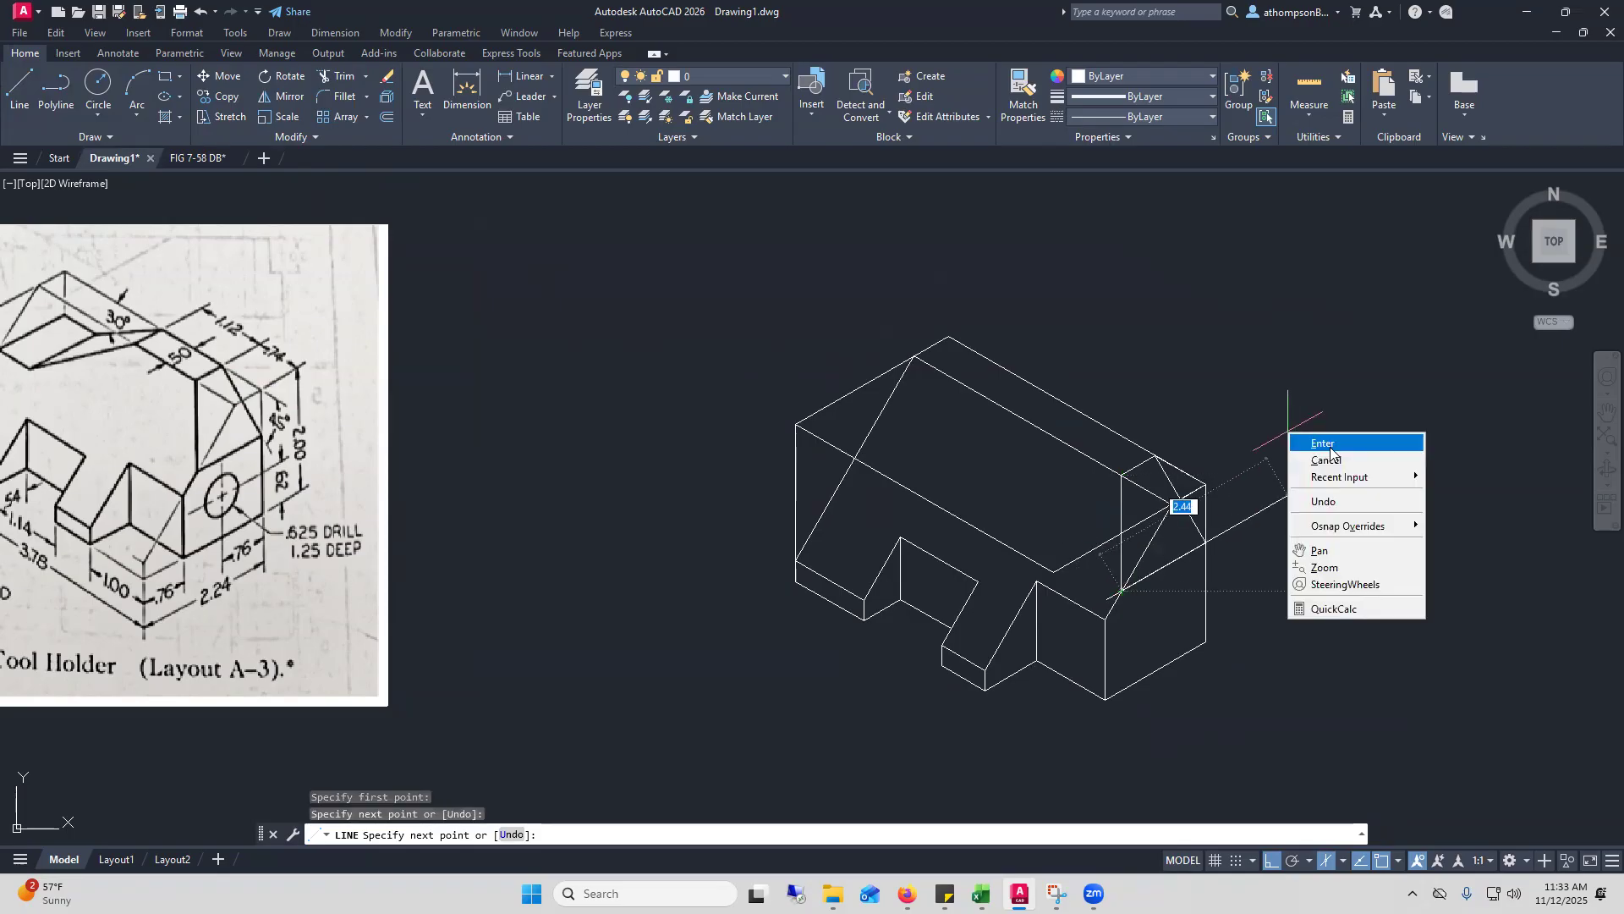
left_click(1363, 467)
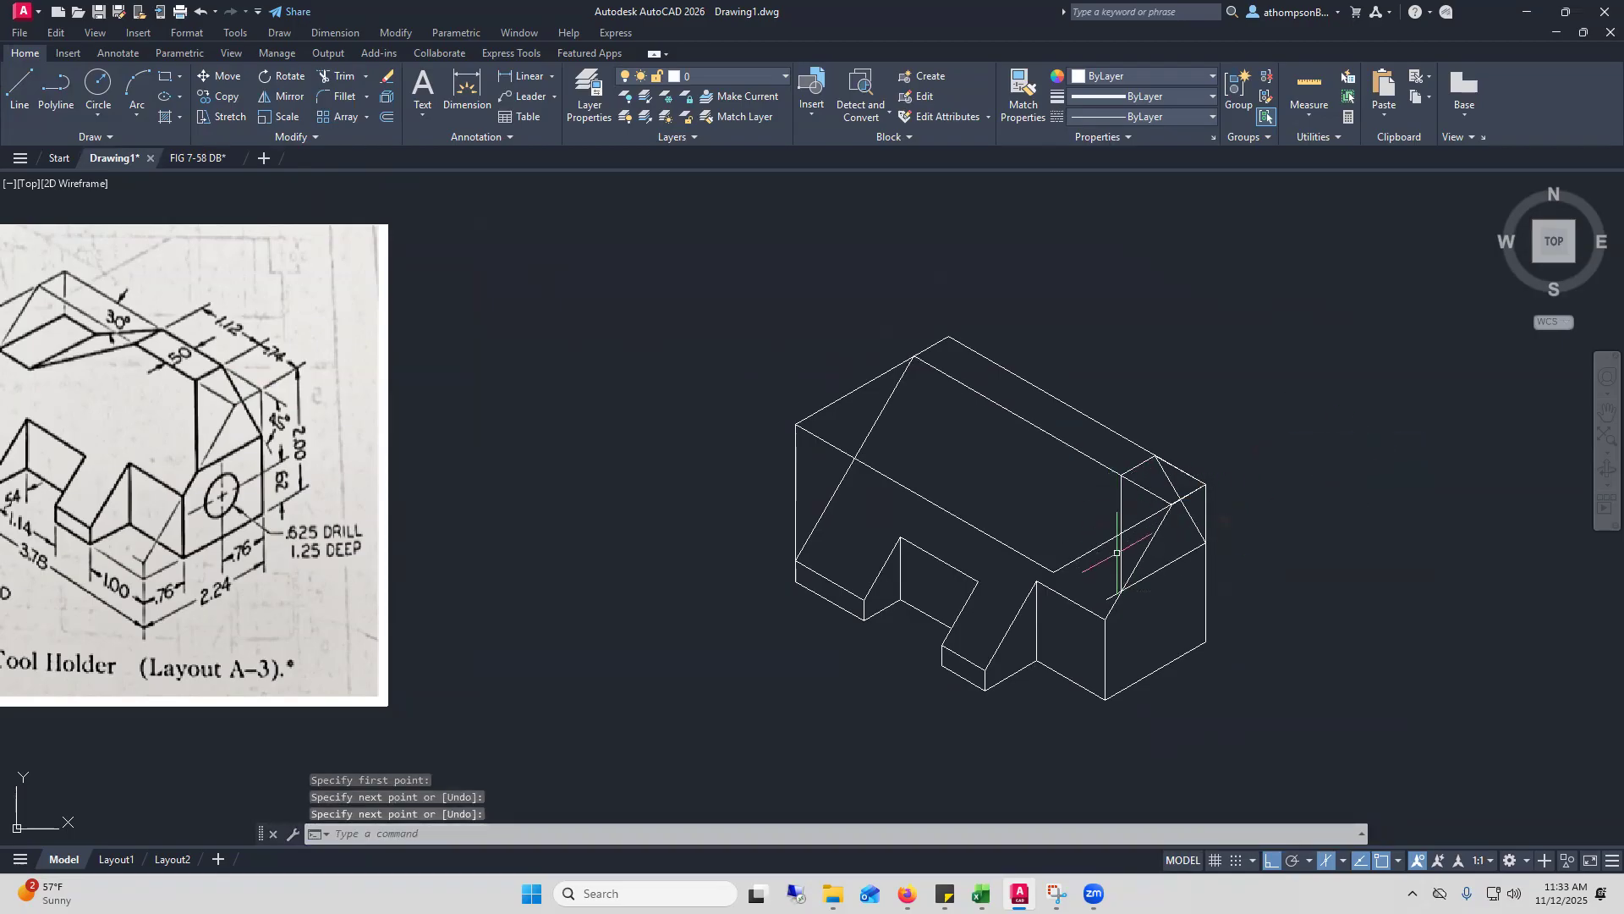
Trim the end face's slope line above the new vertical, the overhanging stub, and the rear corner and rear top edges beyond the 45° cut
left_click(342, 80)
scroll(1112, 588, "up", 2)
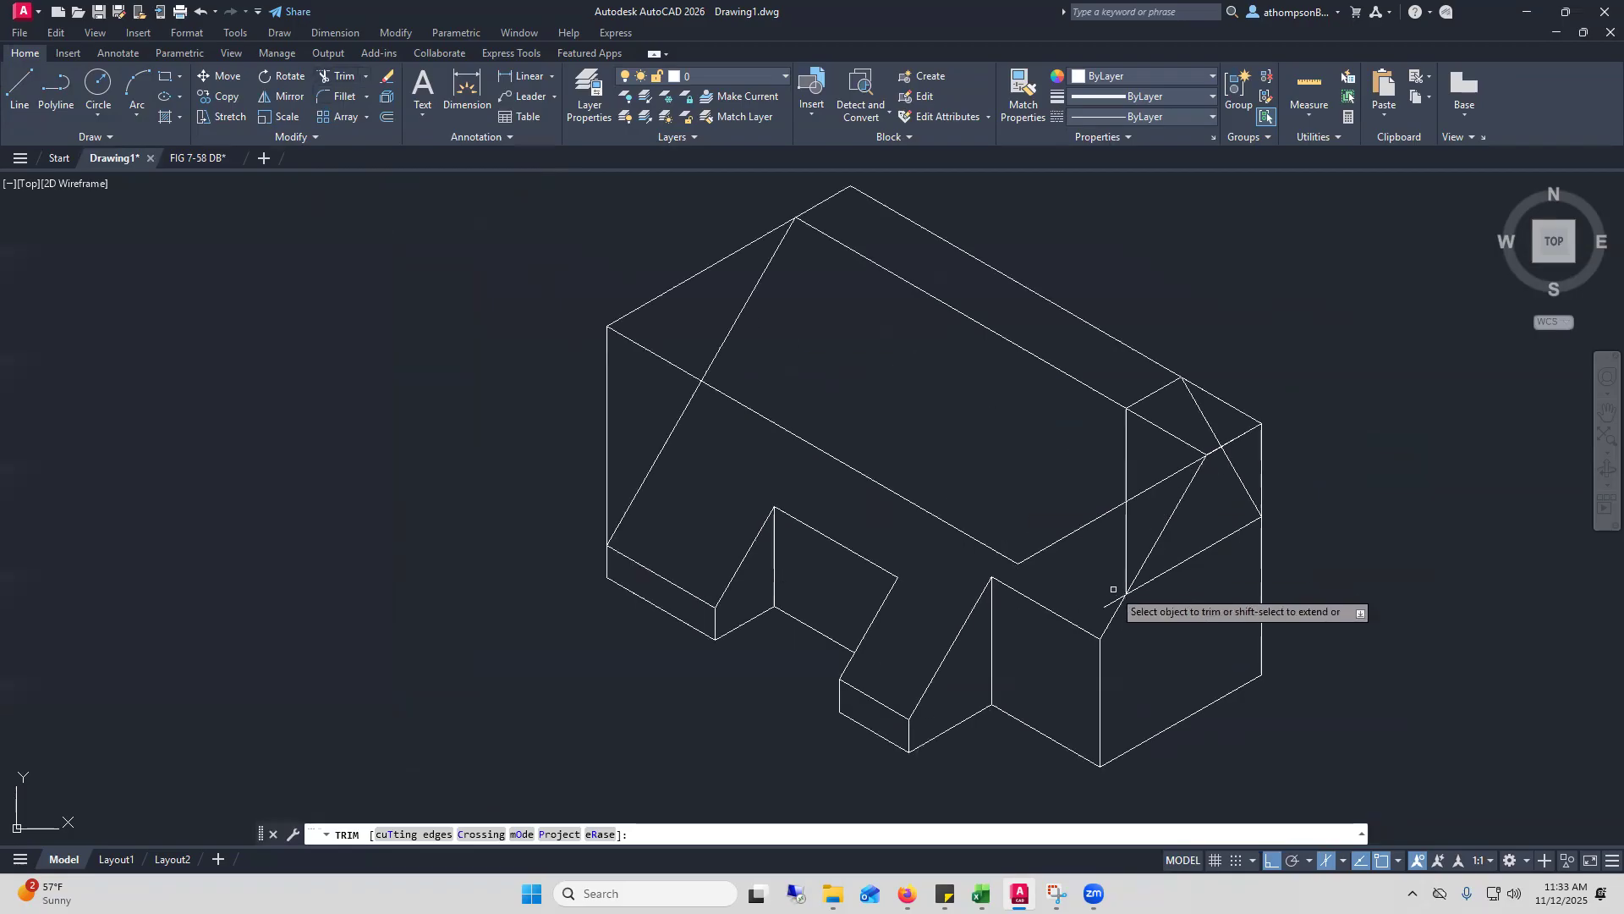
left_click(1180, 499)
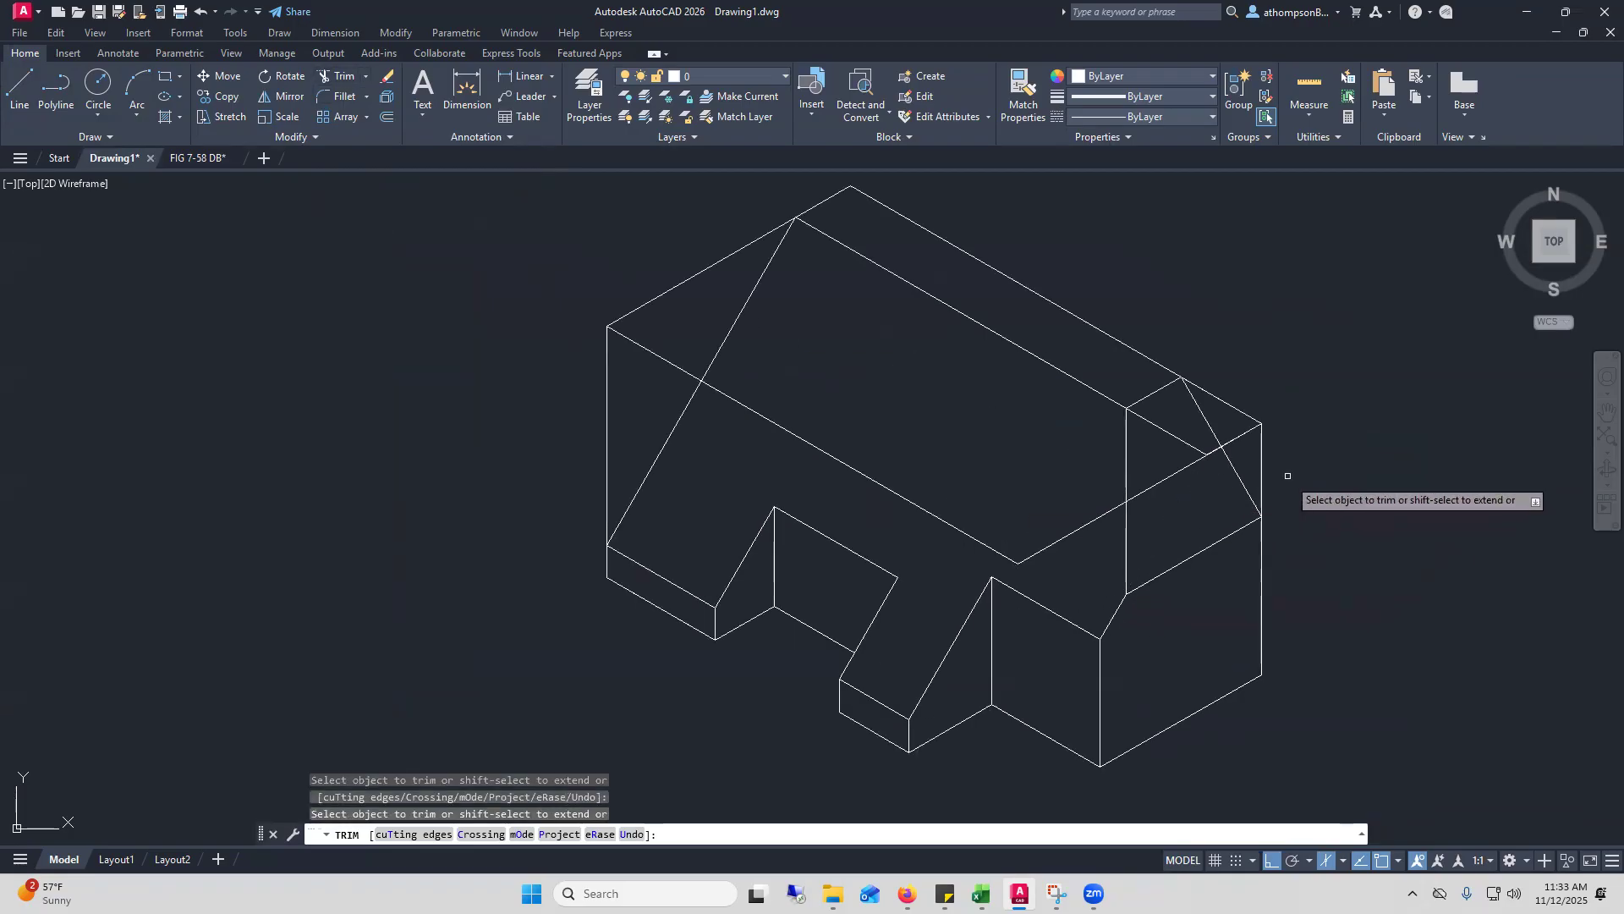
left_click(1263, 463)
left_click(1262, 468)
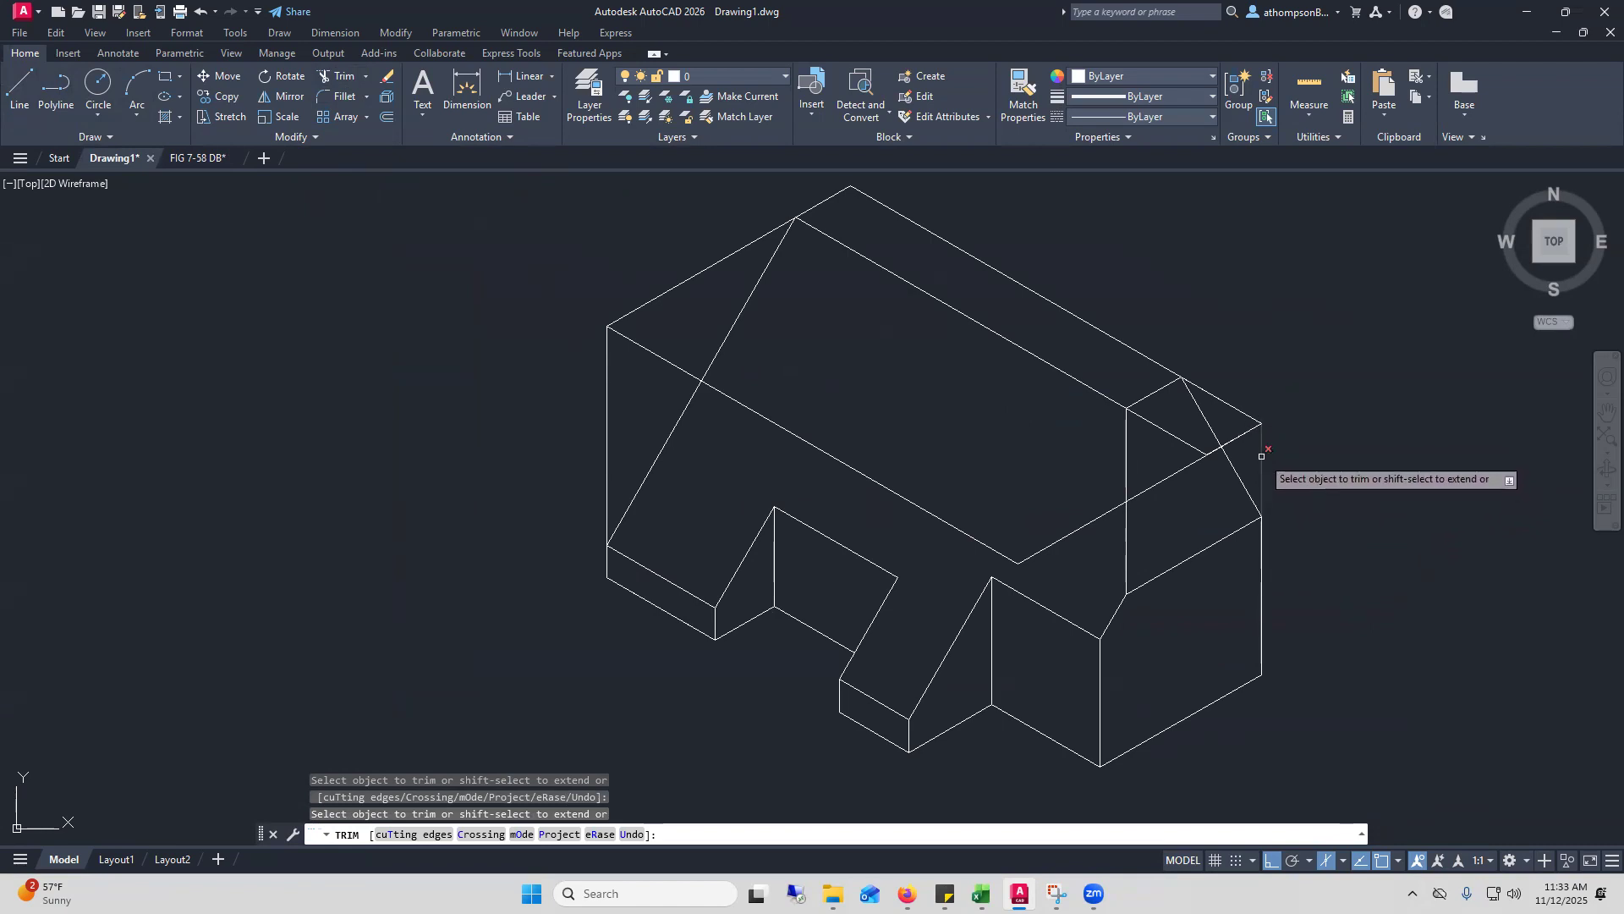
left_click(1238, 409)
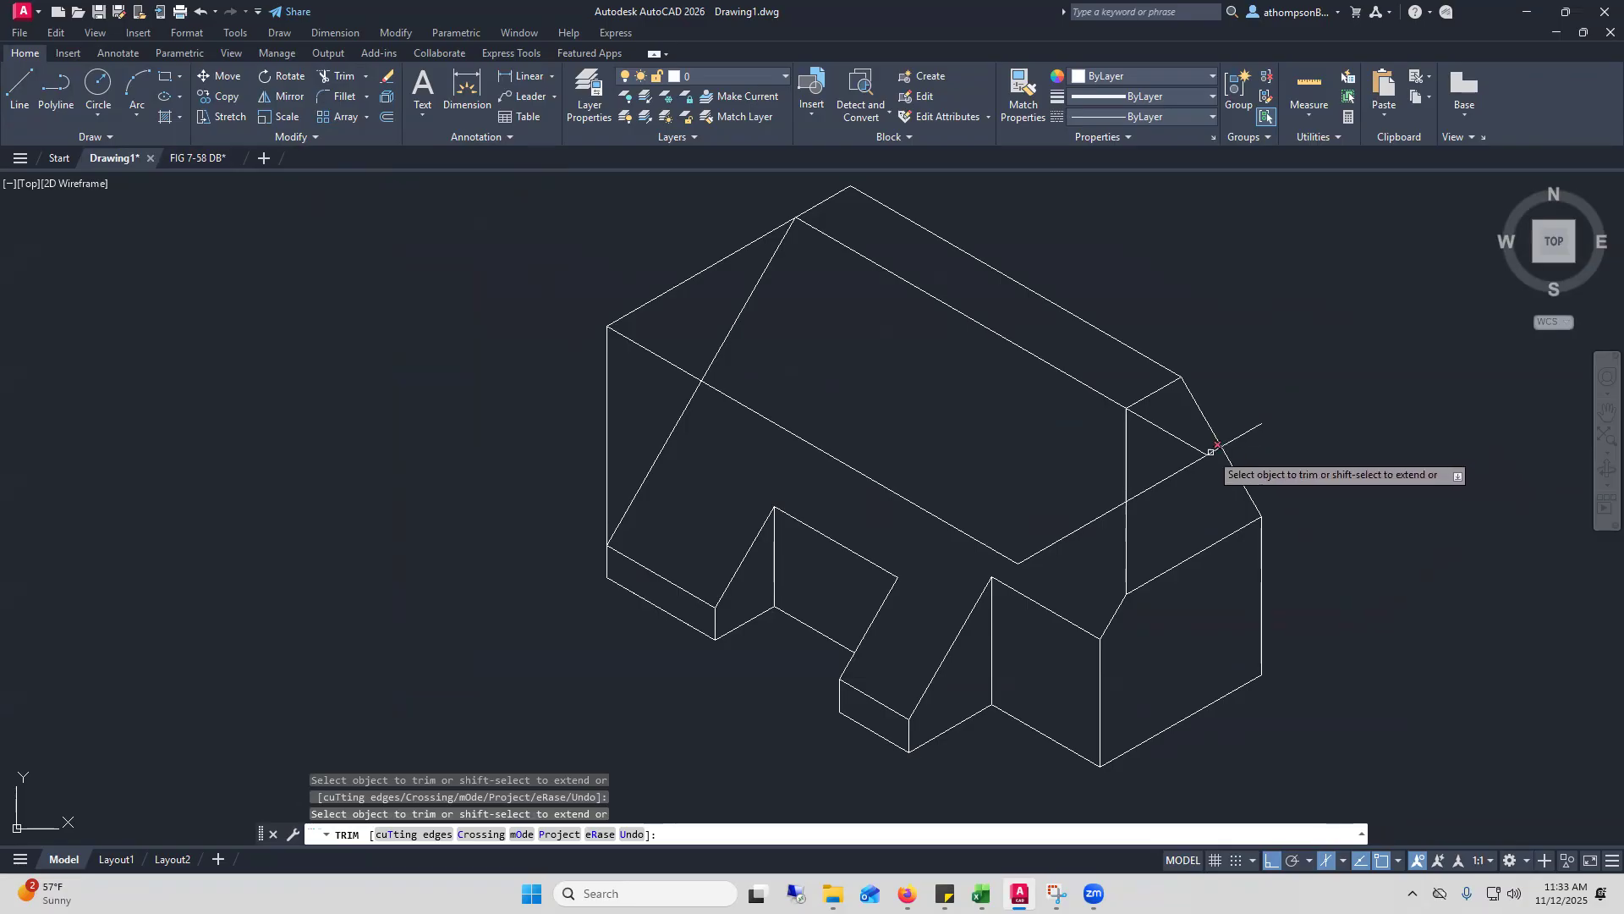
Trim away the end face's old top edge and the ridge line's leftover end beyond the 45° cut
left_click(1235, 437)
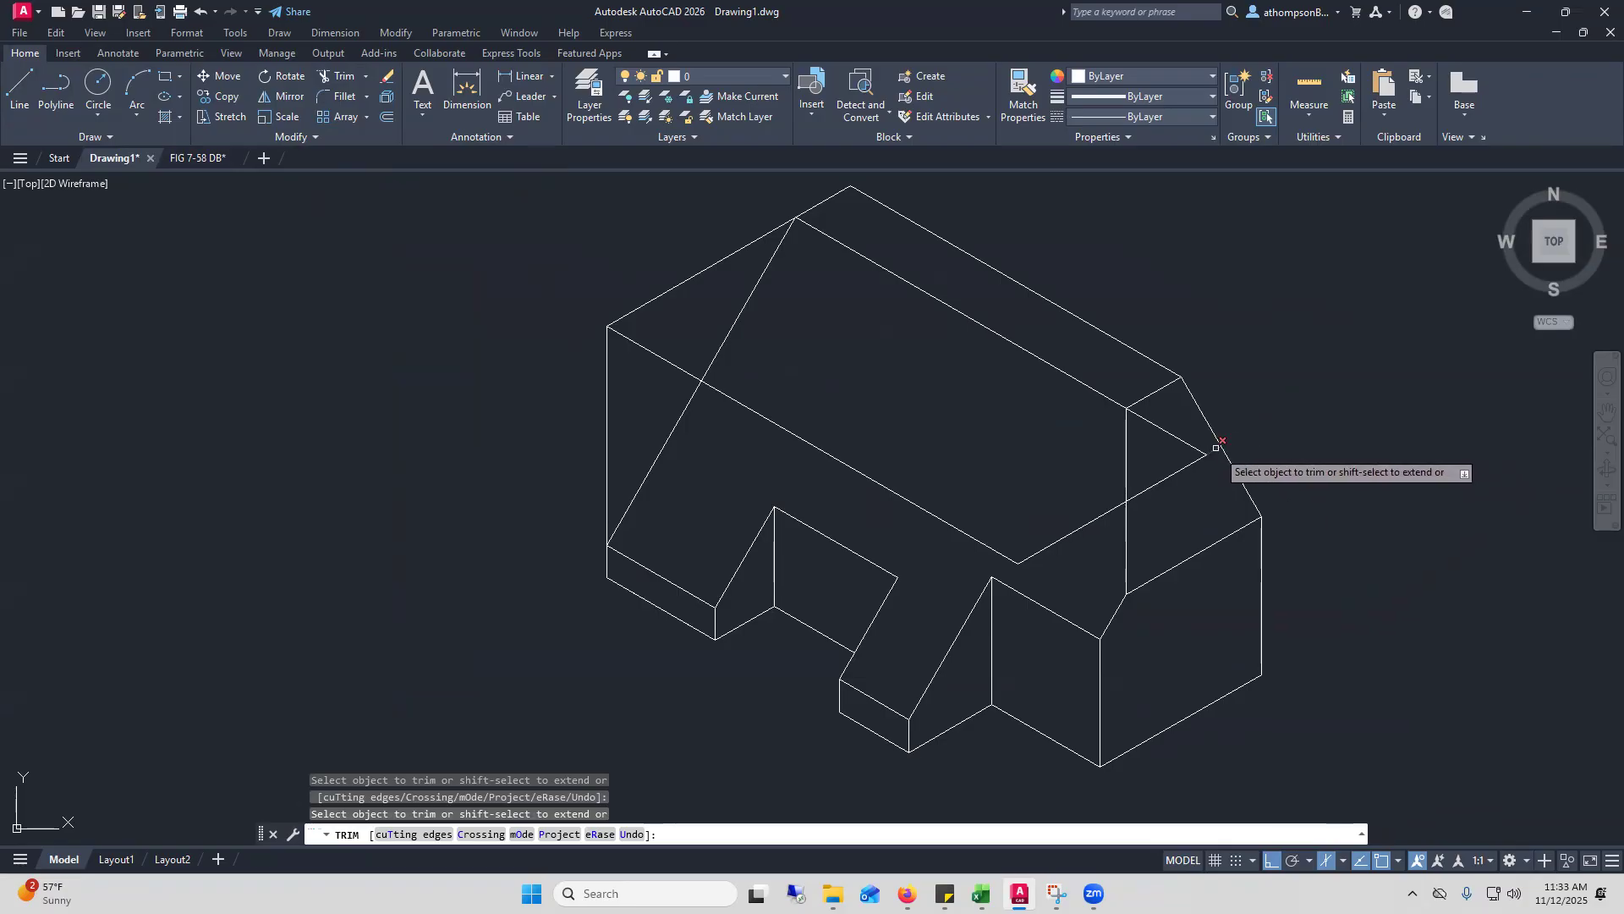
left_click(1188, 463)
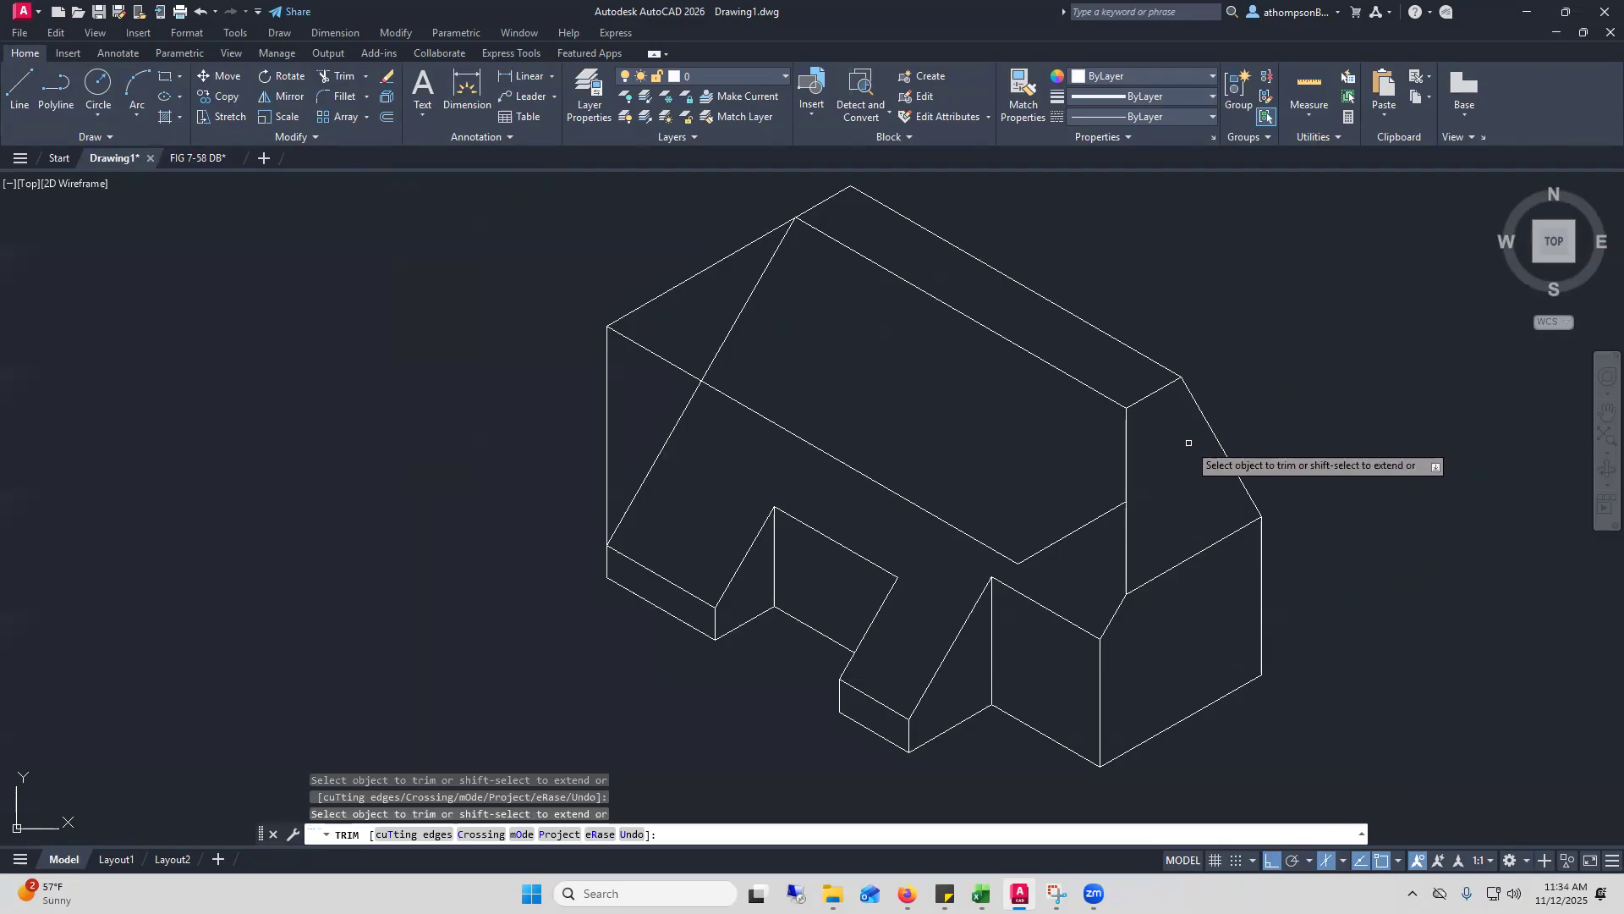
scroll(1297, 368, "down", 2)
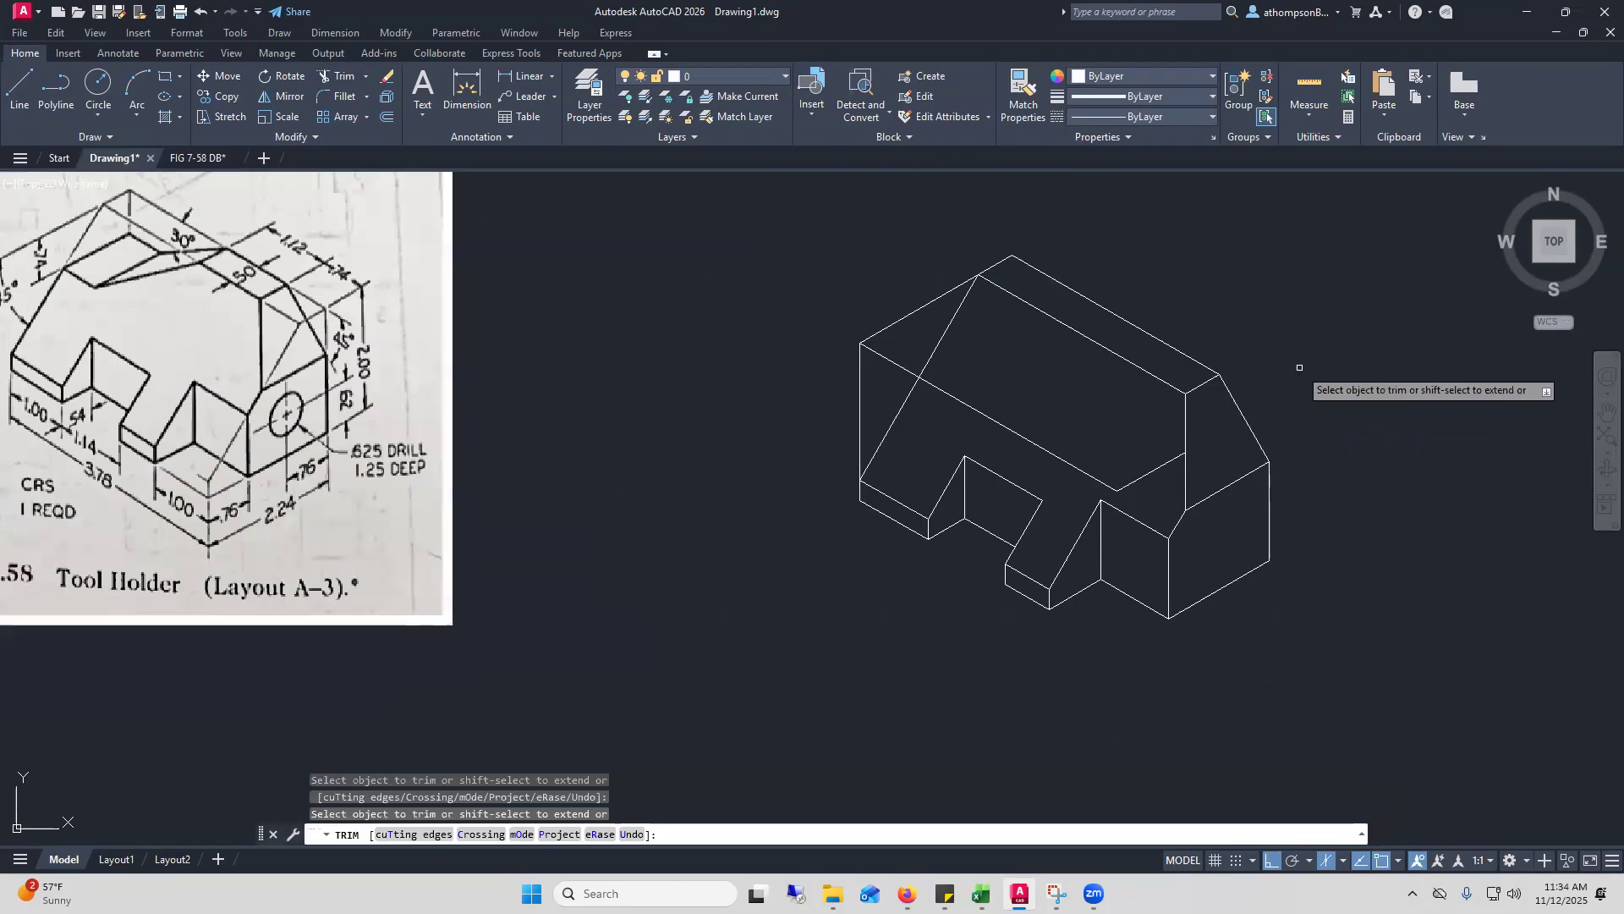
left_click(1151, 472)
right_click(1272, 302)
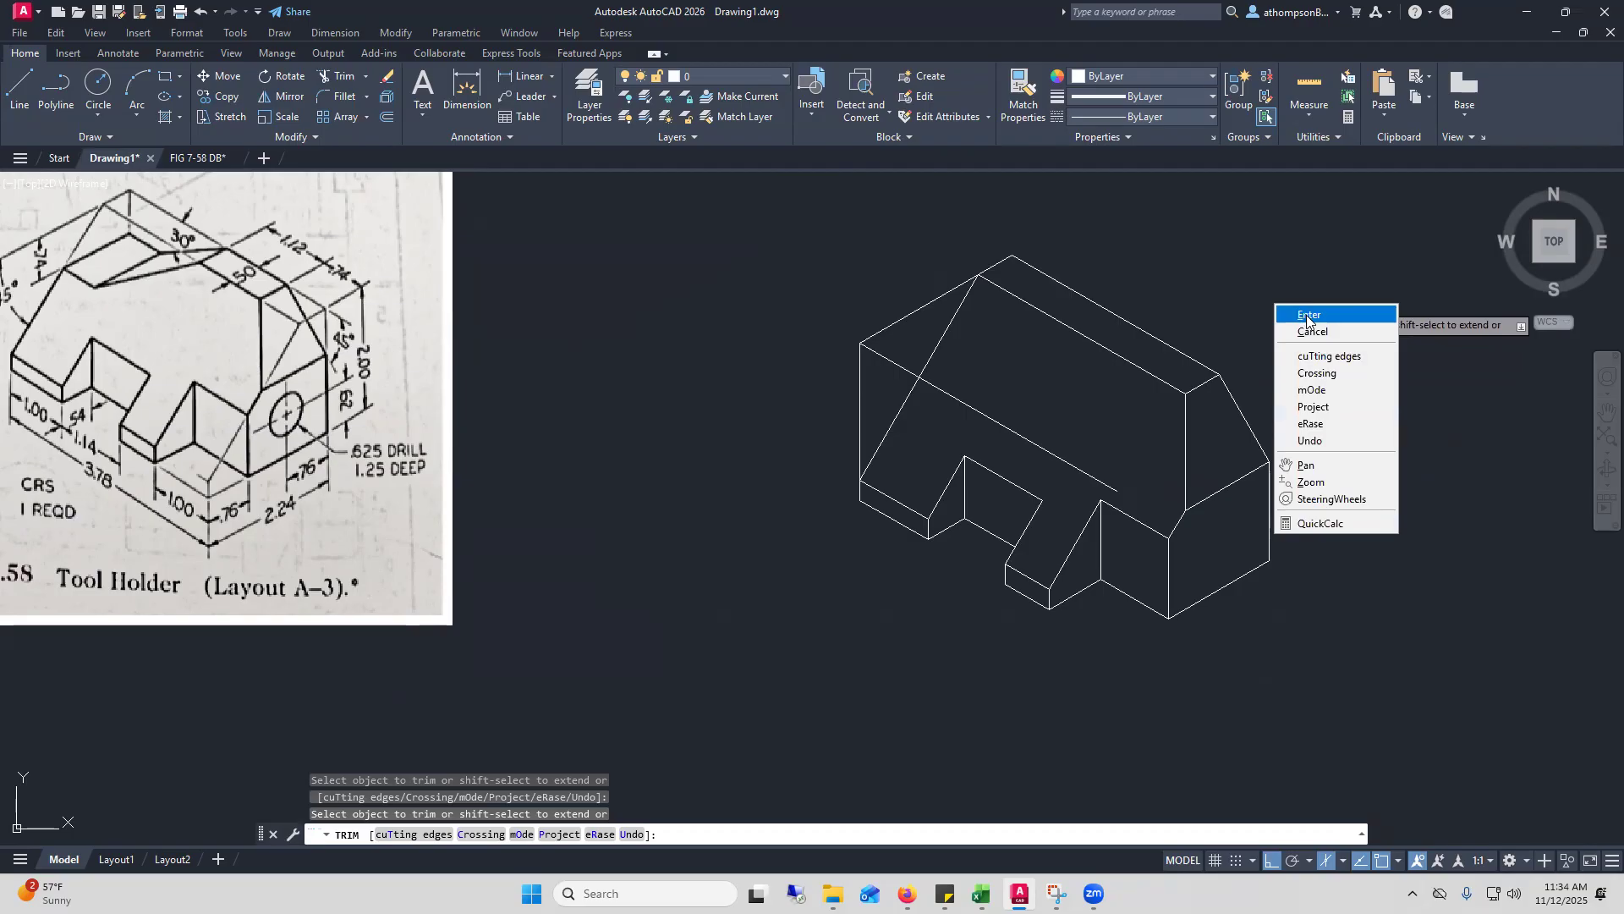
left_click(1311, 321)
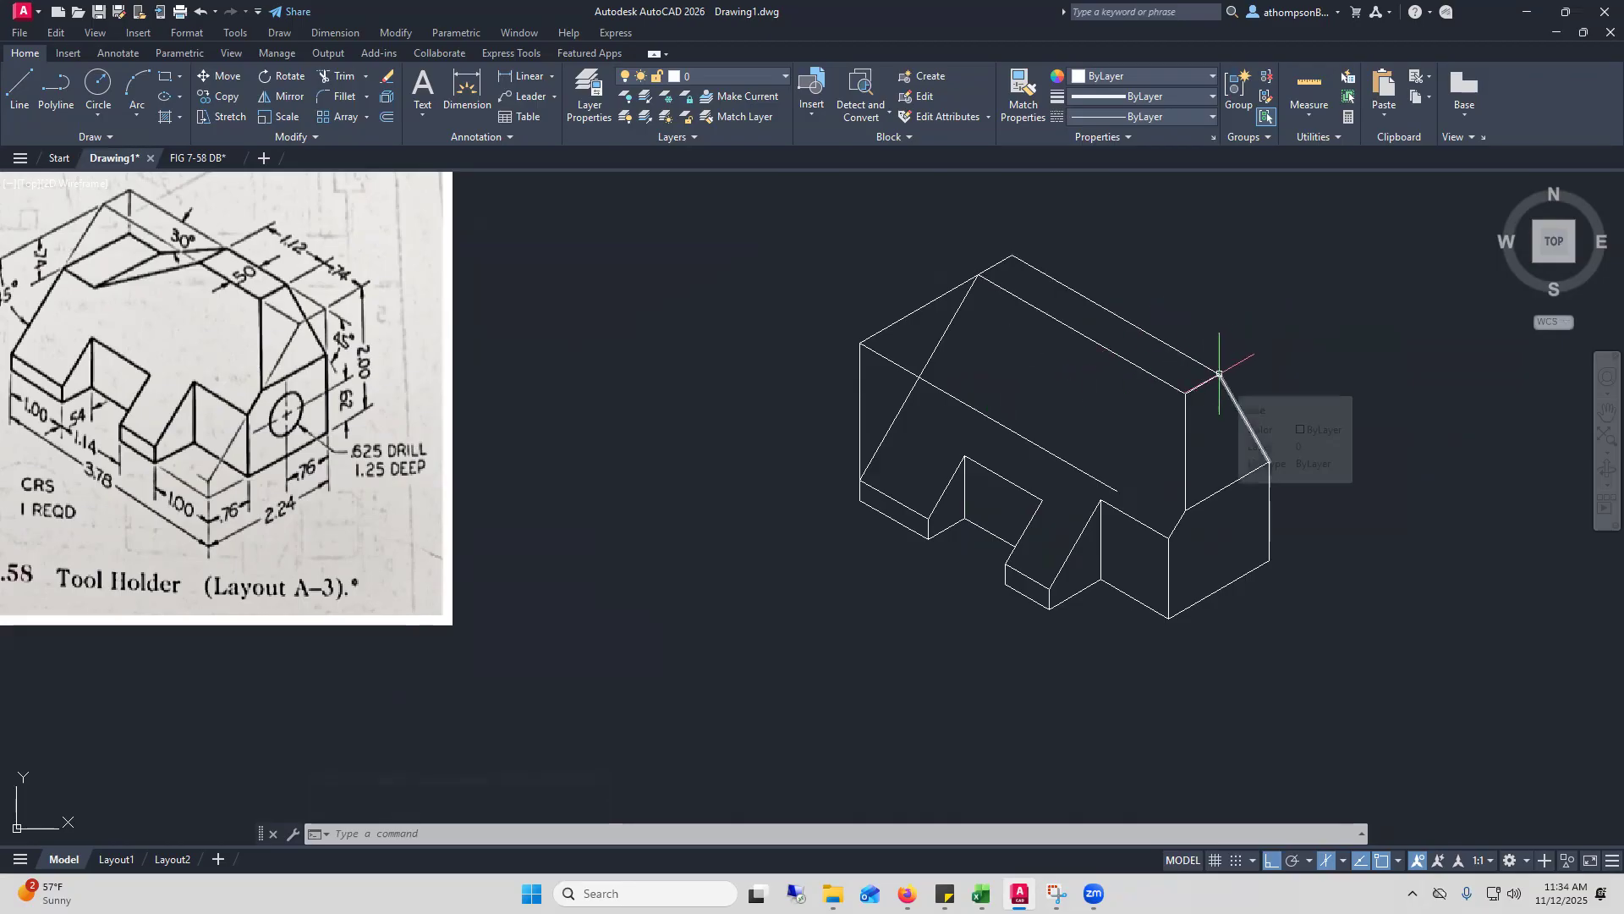
Draw a 1.12 line from the 45° cut's top rear corner along the rear top edge, continuing across the top past the ridge line
left_click(19, 87)
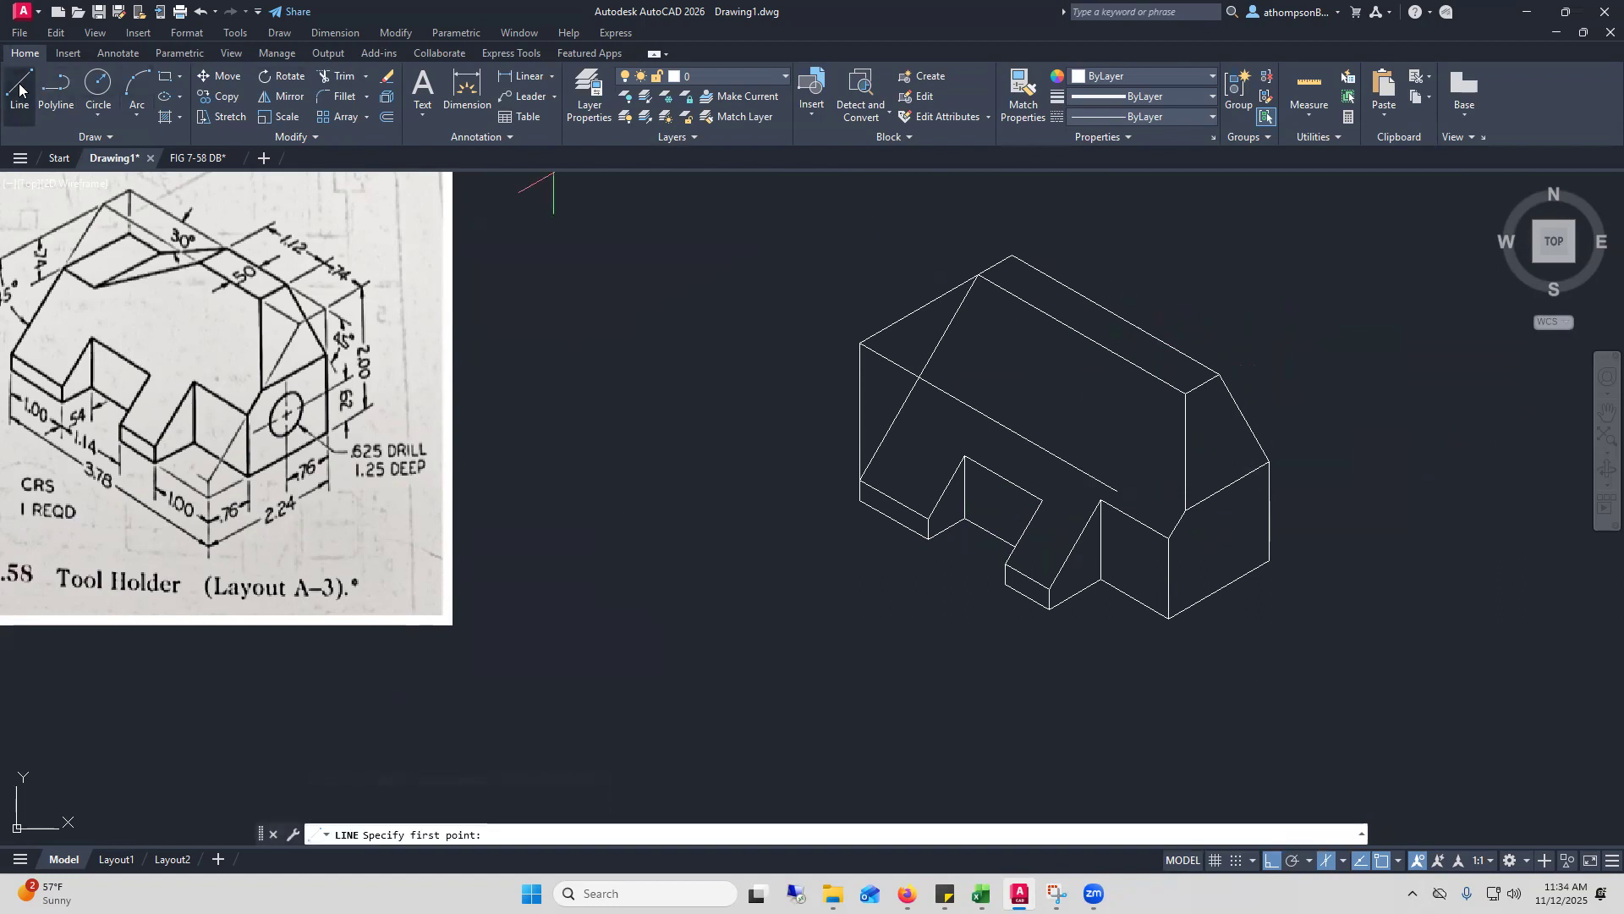
left_click(1219, 374)
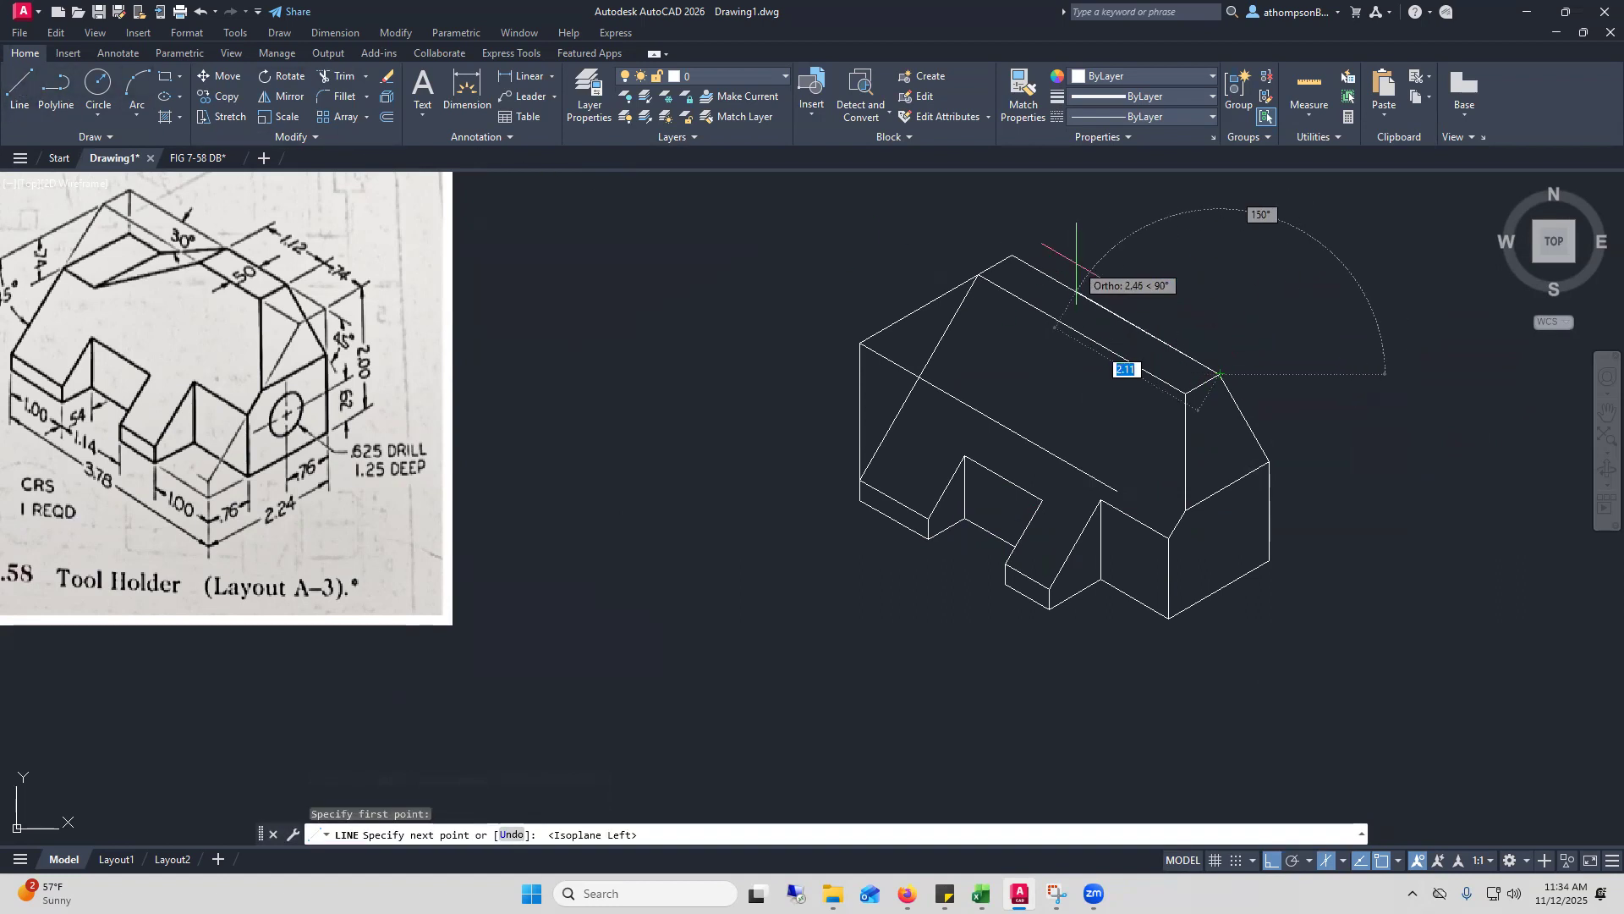
key("F5")
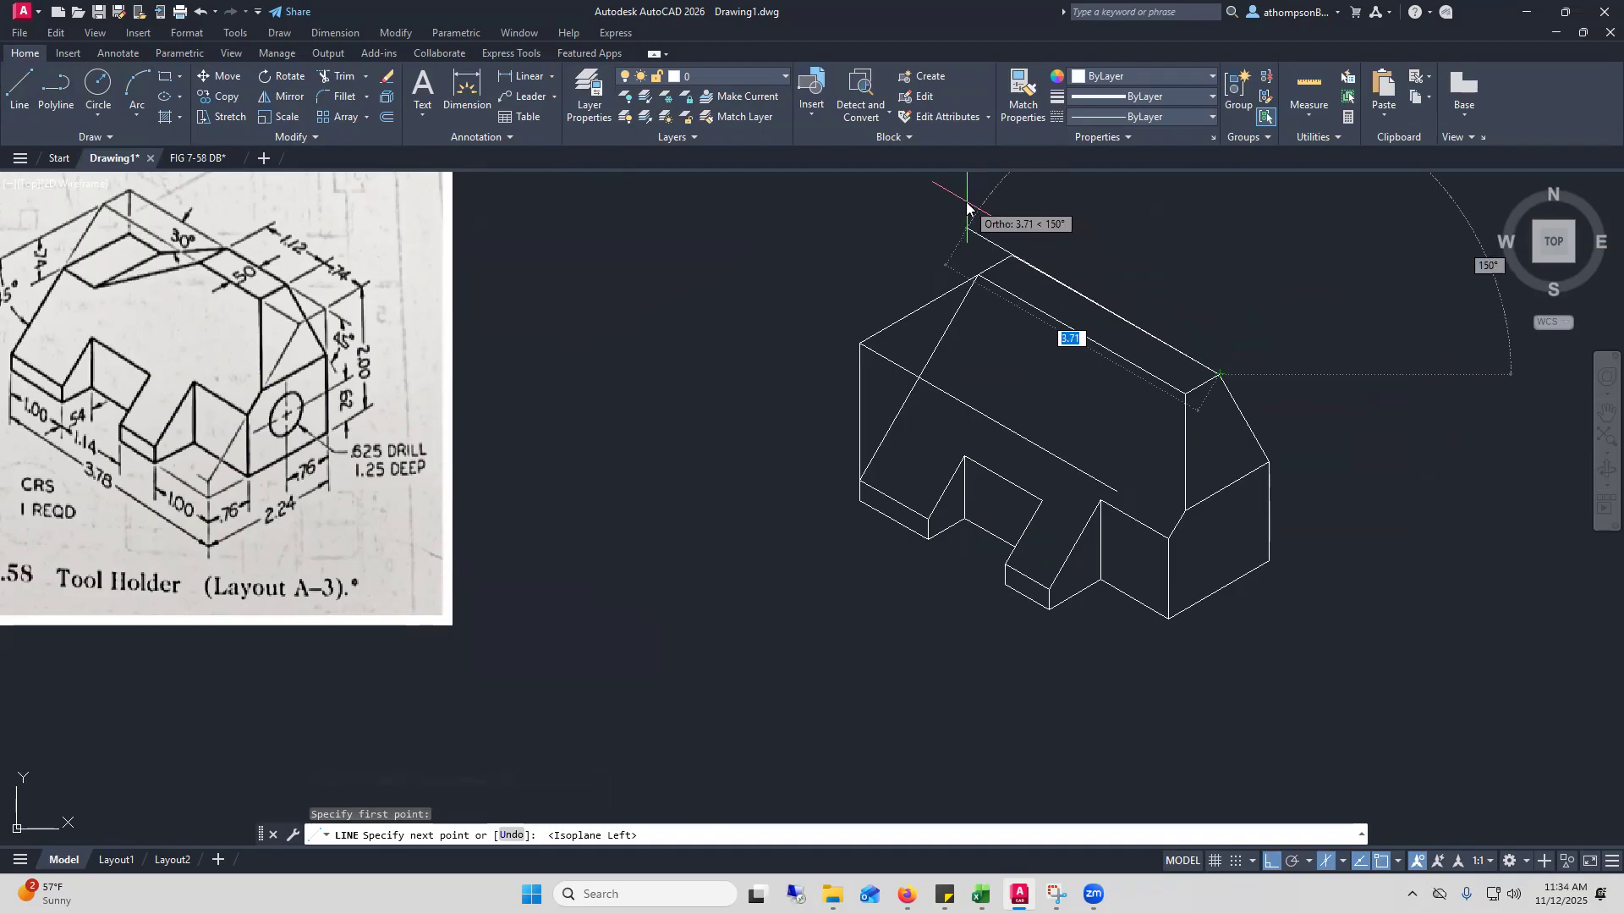
type("1.")
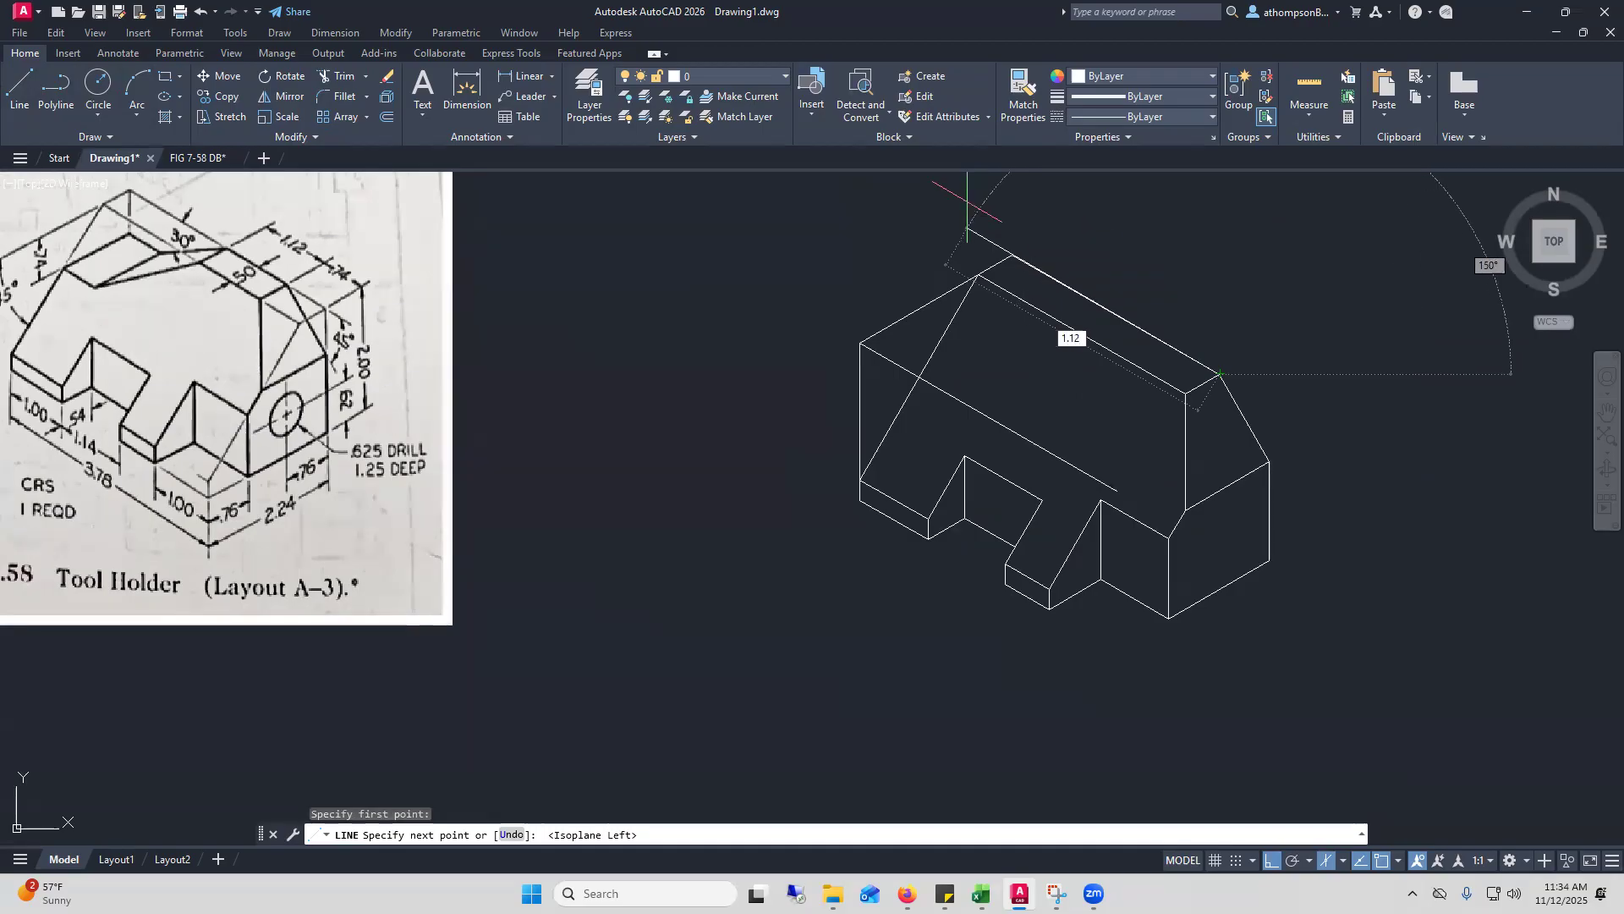
key("Return")
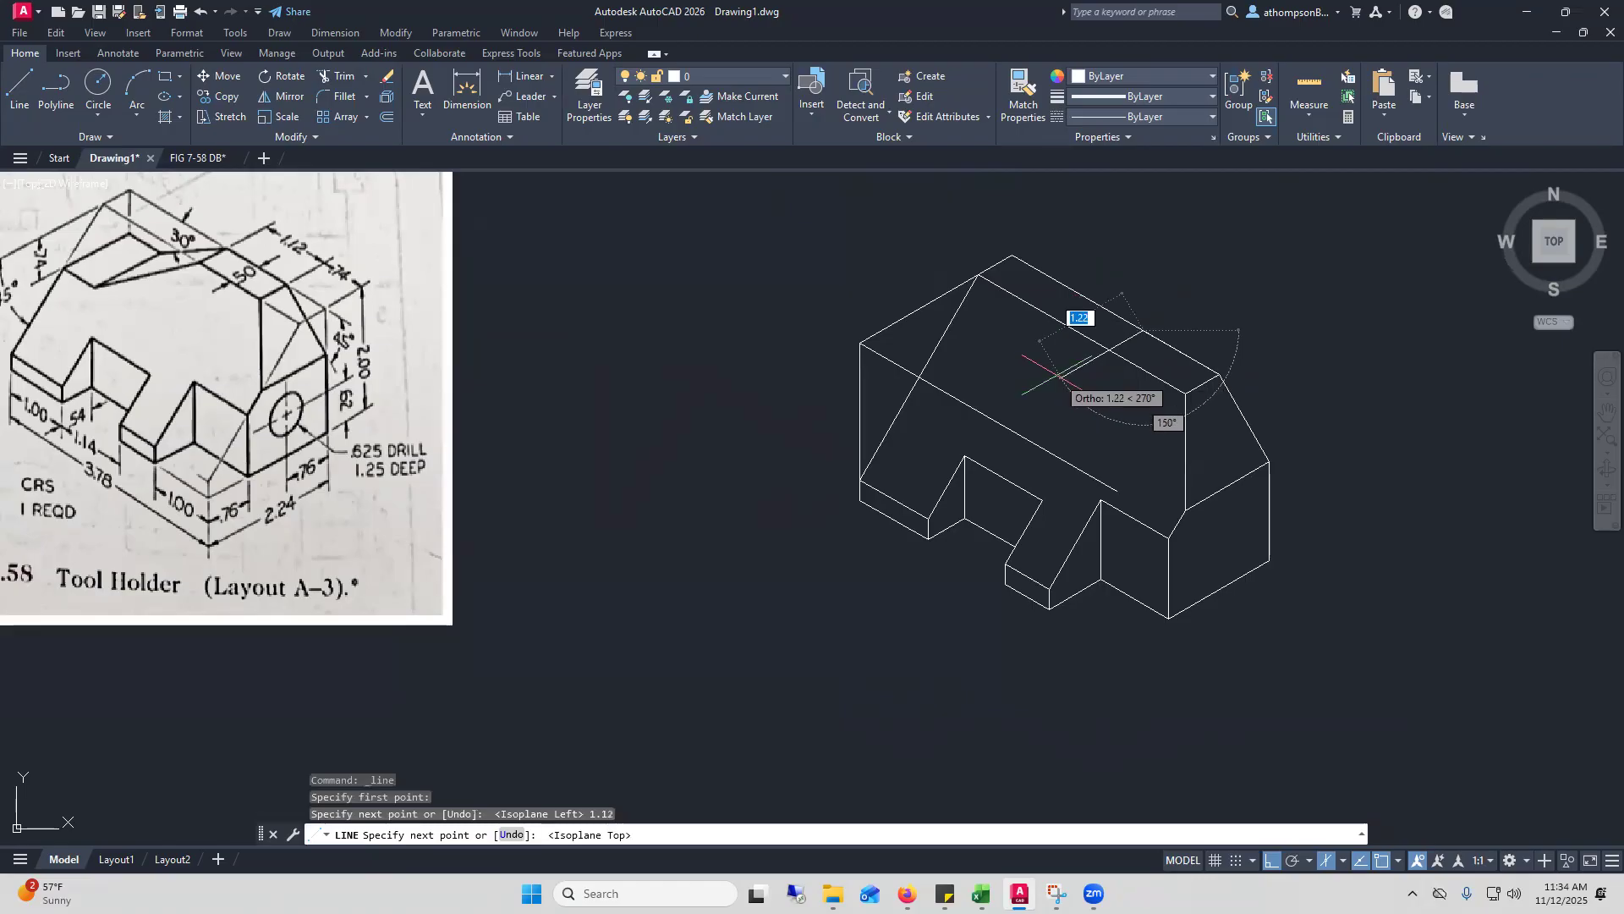
key("F5")
right_click(1177, 280)
left_click(1207, 291)
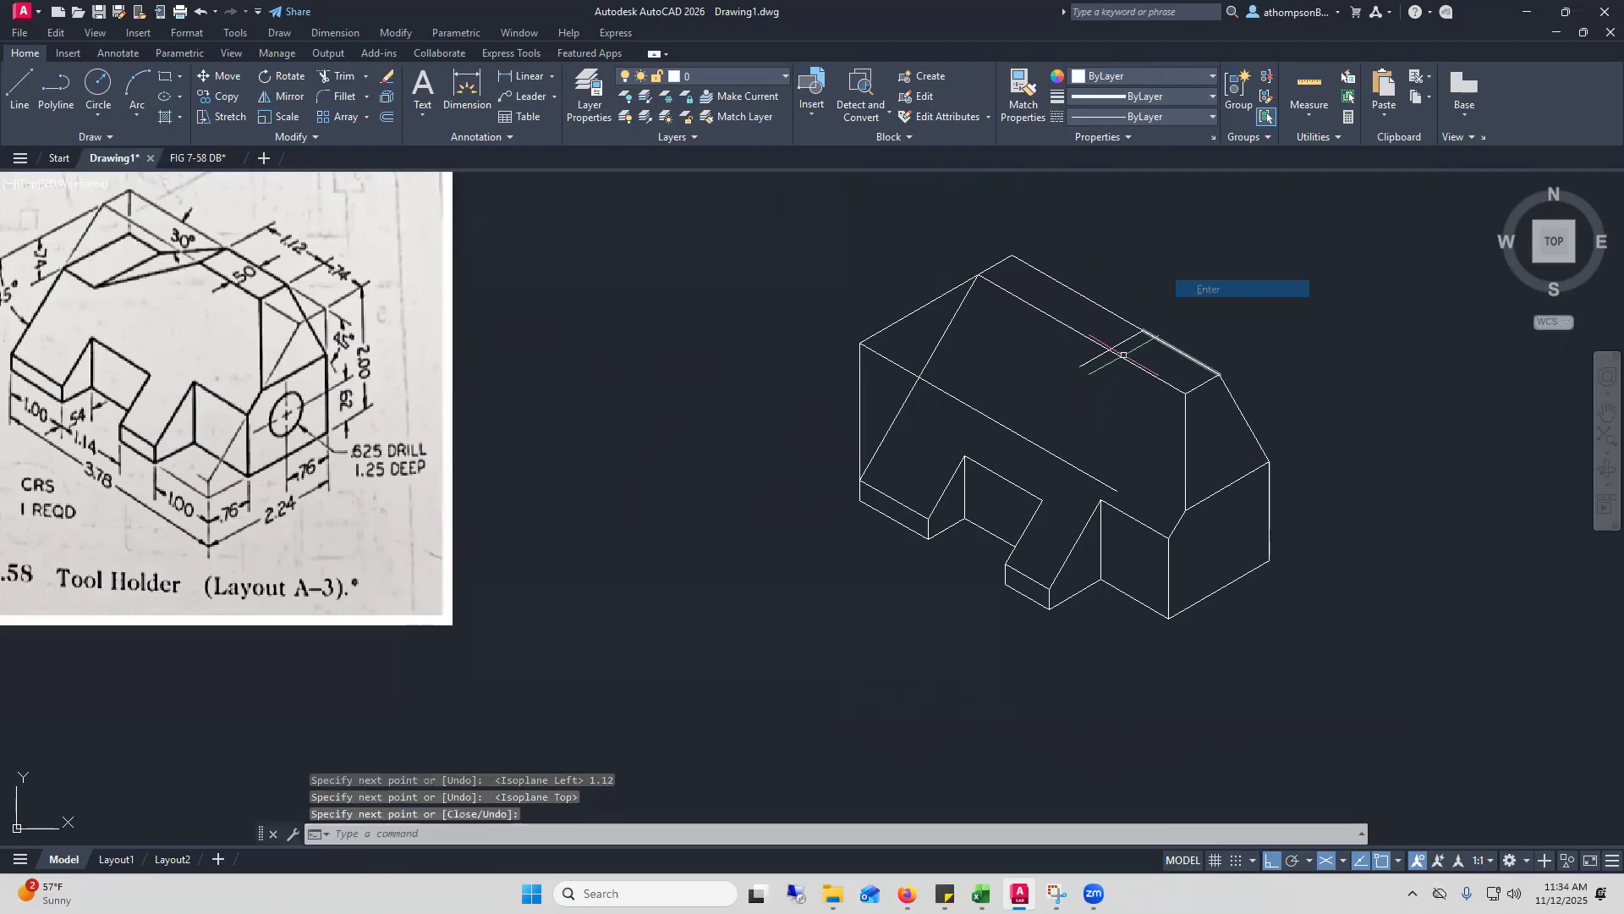
Trim the 1.12 cross line where it extends past the ridge line
left_click(338, 75)
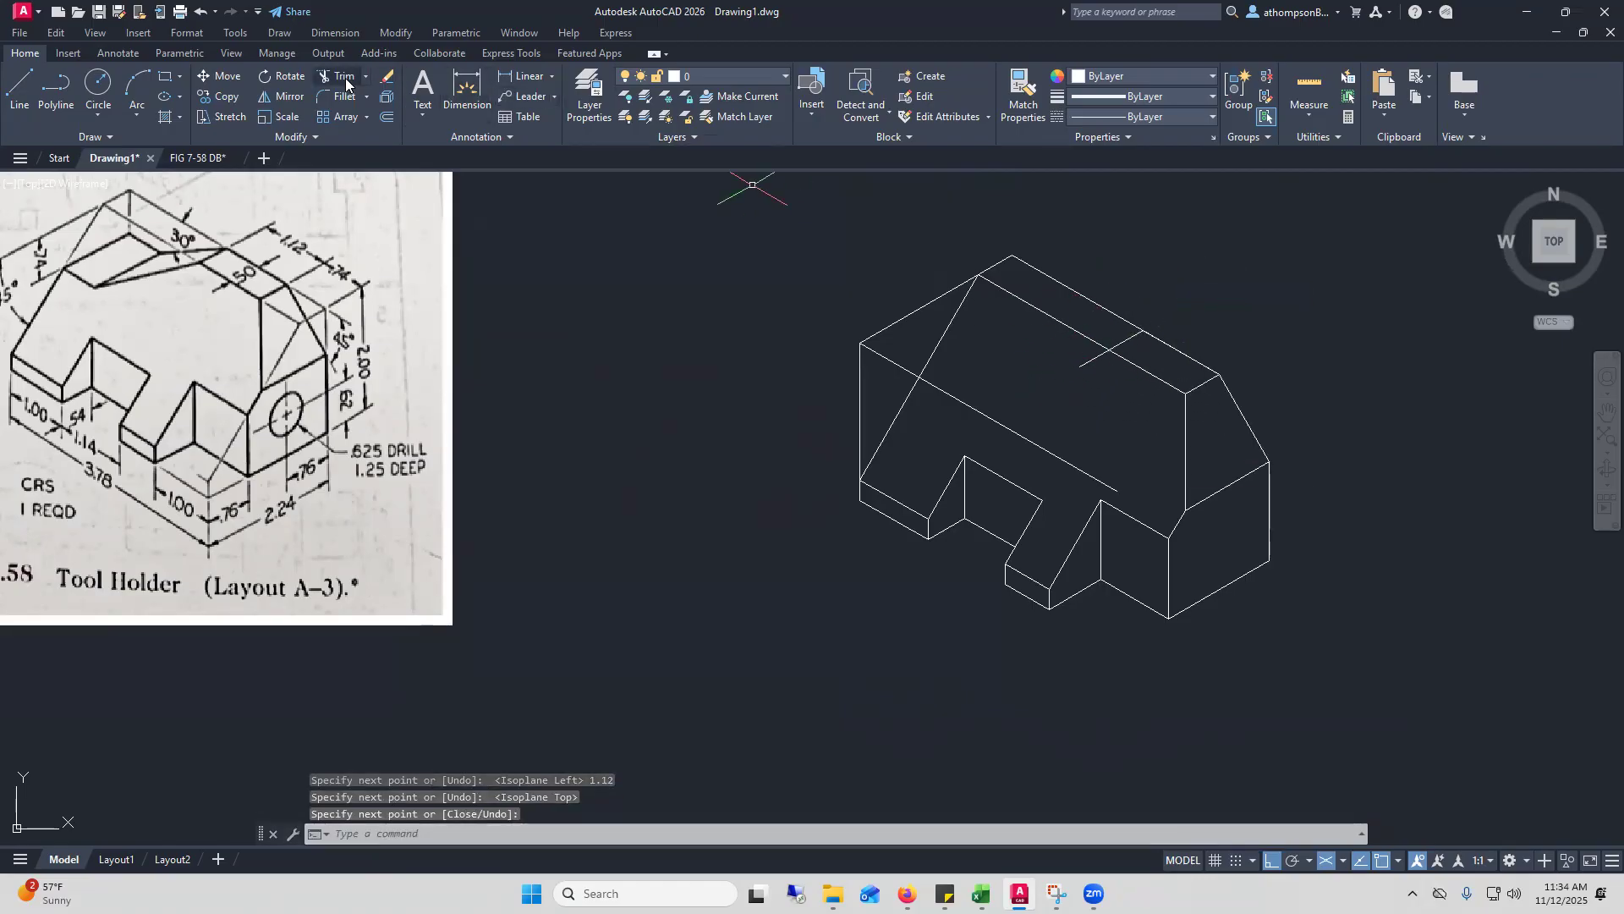
left_click(1097, 358)
right_click(1170, 295)
left_click(1180, 301)
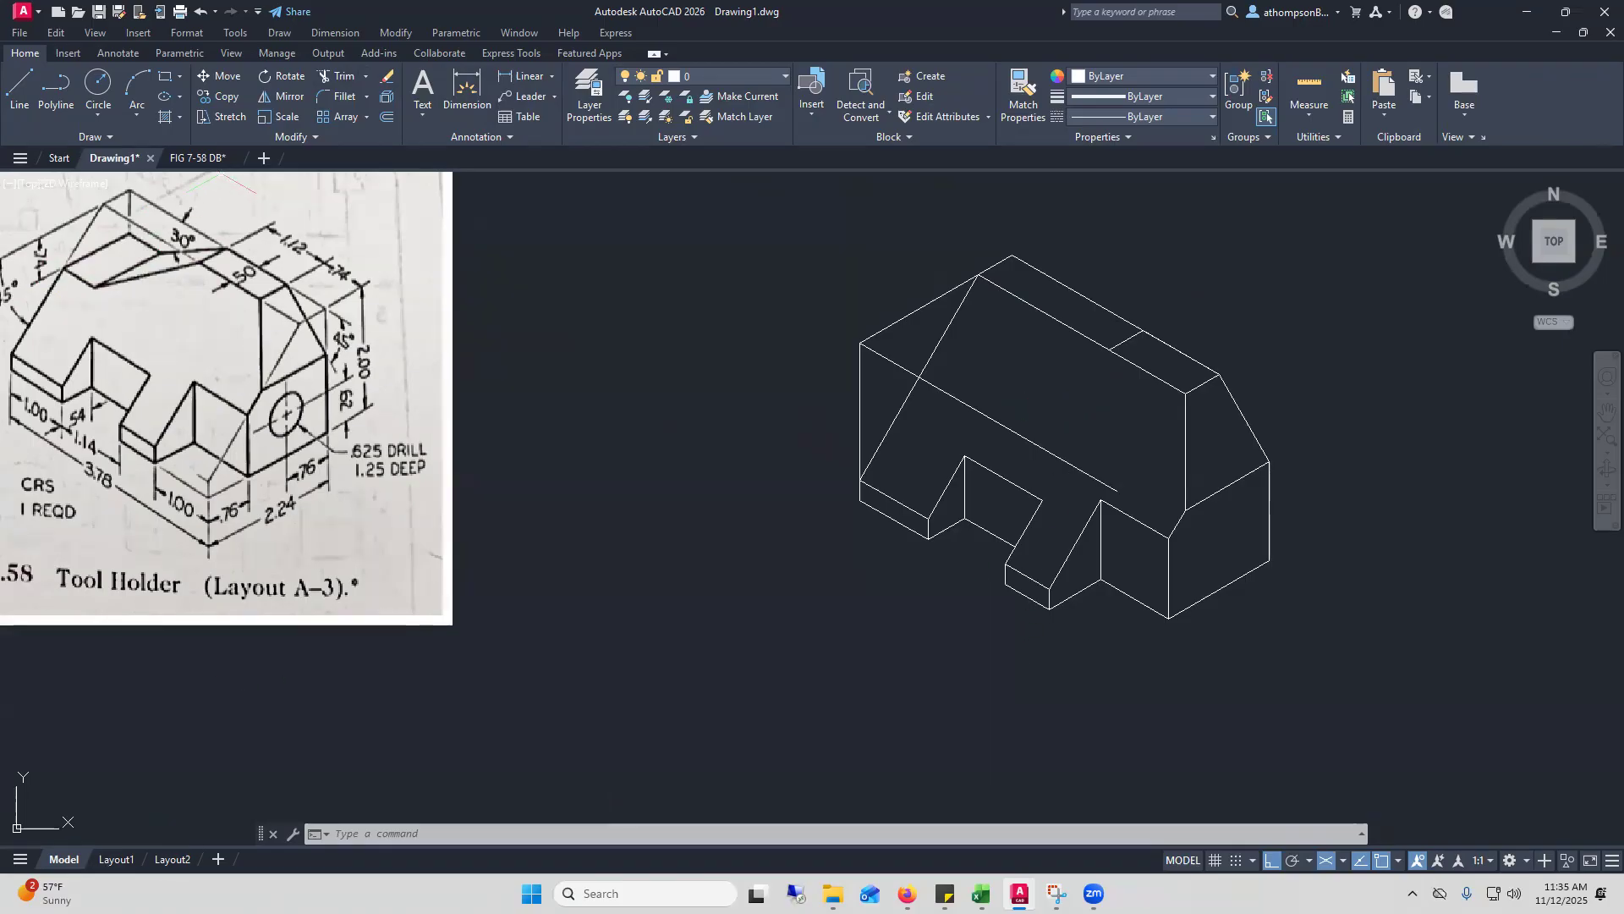
Switch to the FIG 7-58 DB drawing and add a horizontal linear dimension across the 30° slope, above the front view beside the 1.12 dimension
left_click(199, 158)
scroll(810, 322, "down", 3)
scroll(693, 321, "up", 1)
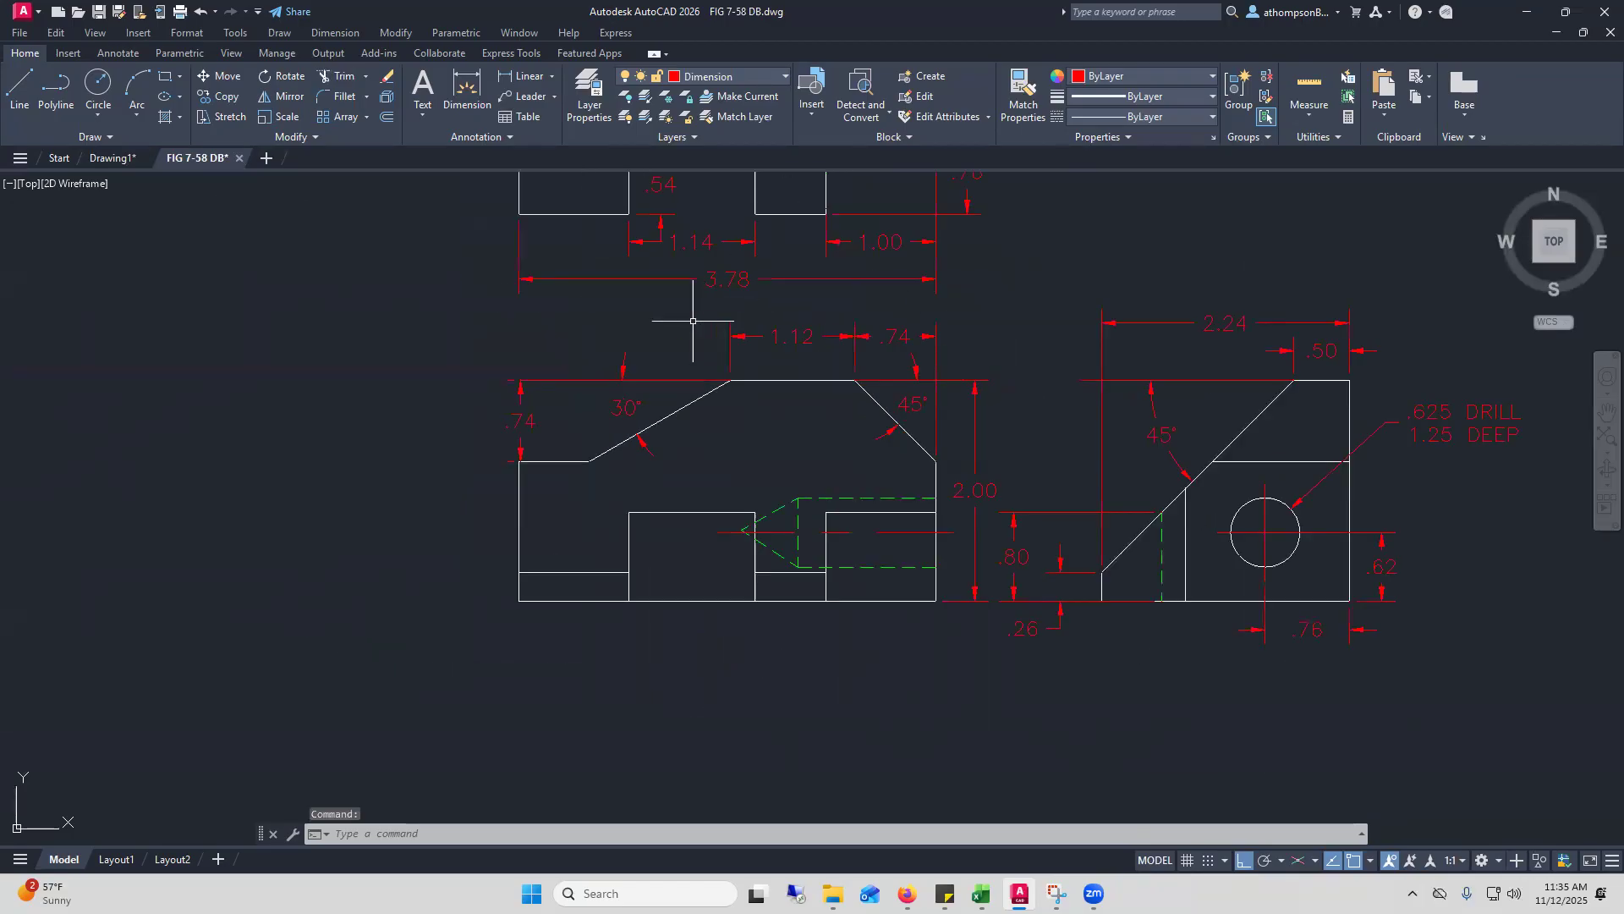
left_click(528, 76)
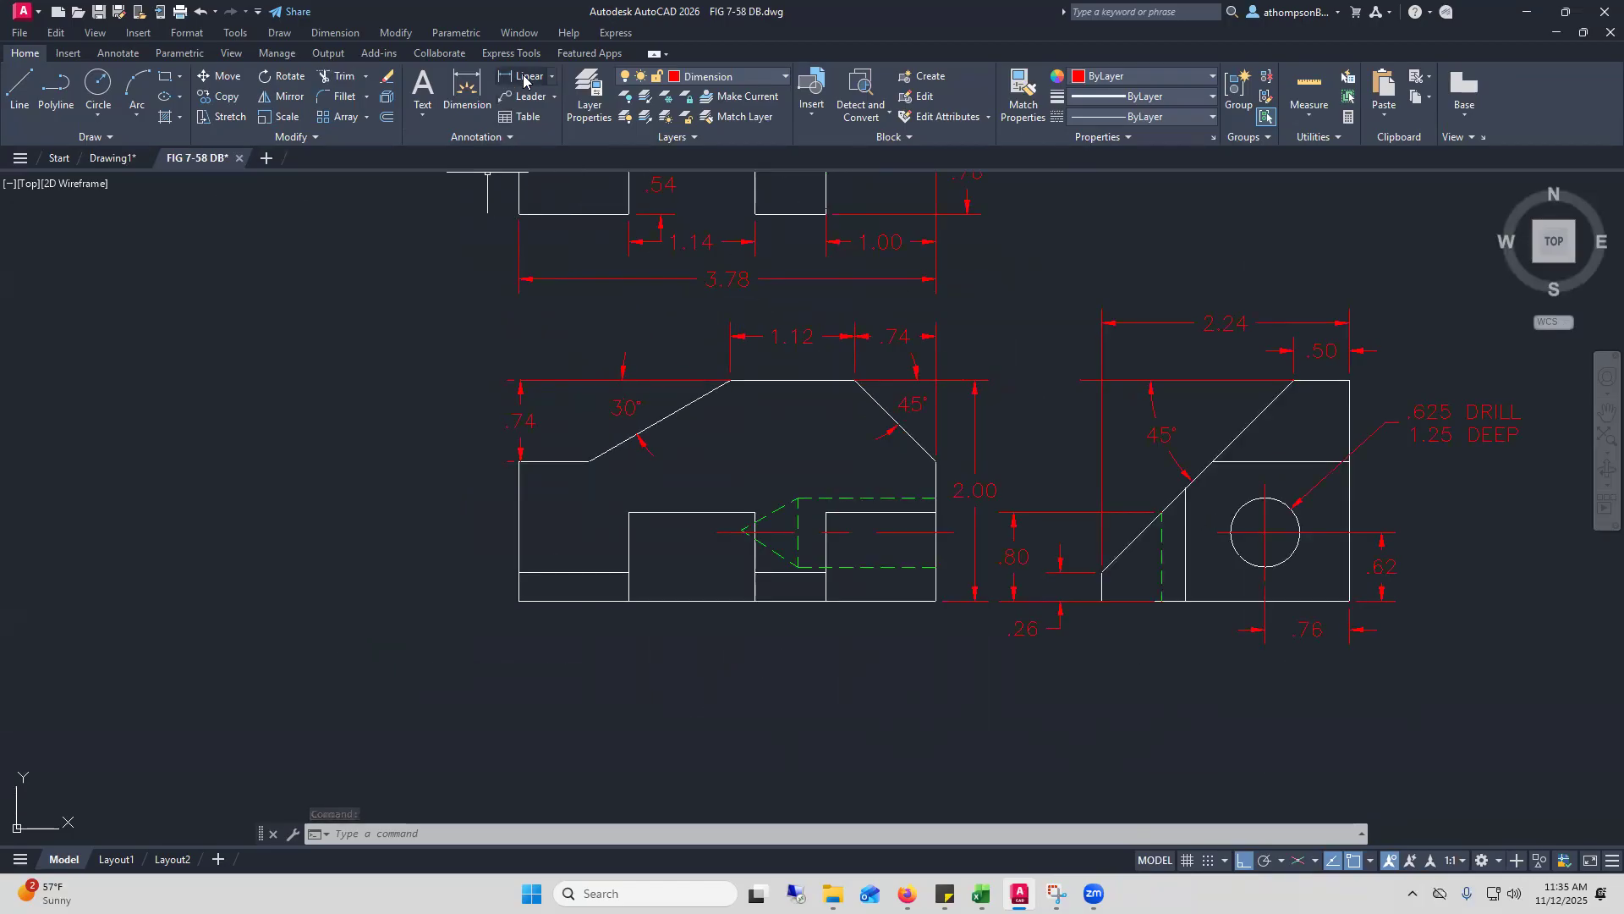
left_click(730, 379)
left_click(589, 461)
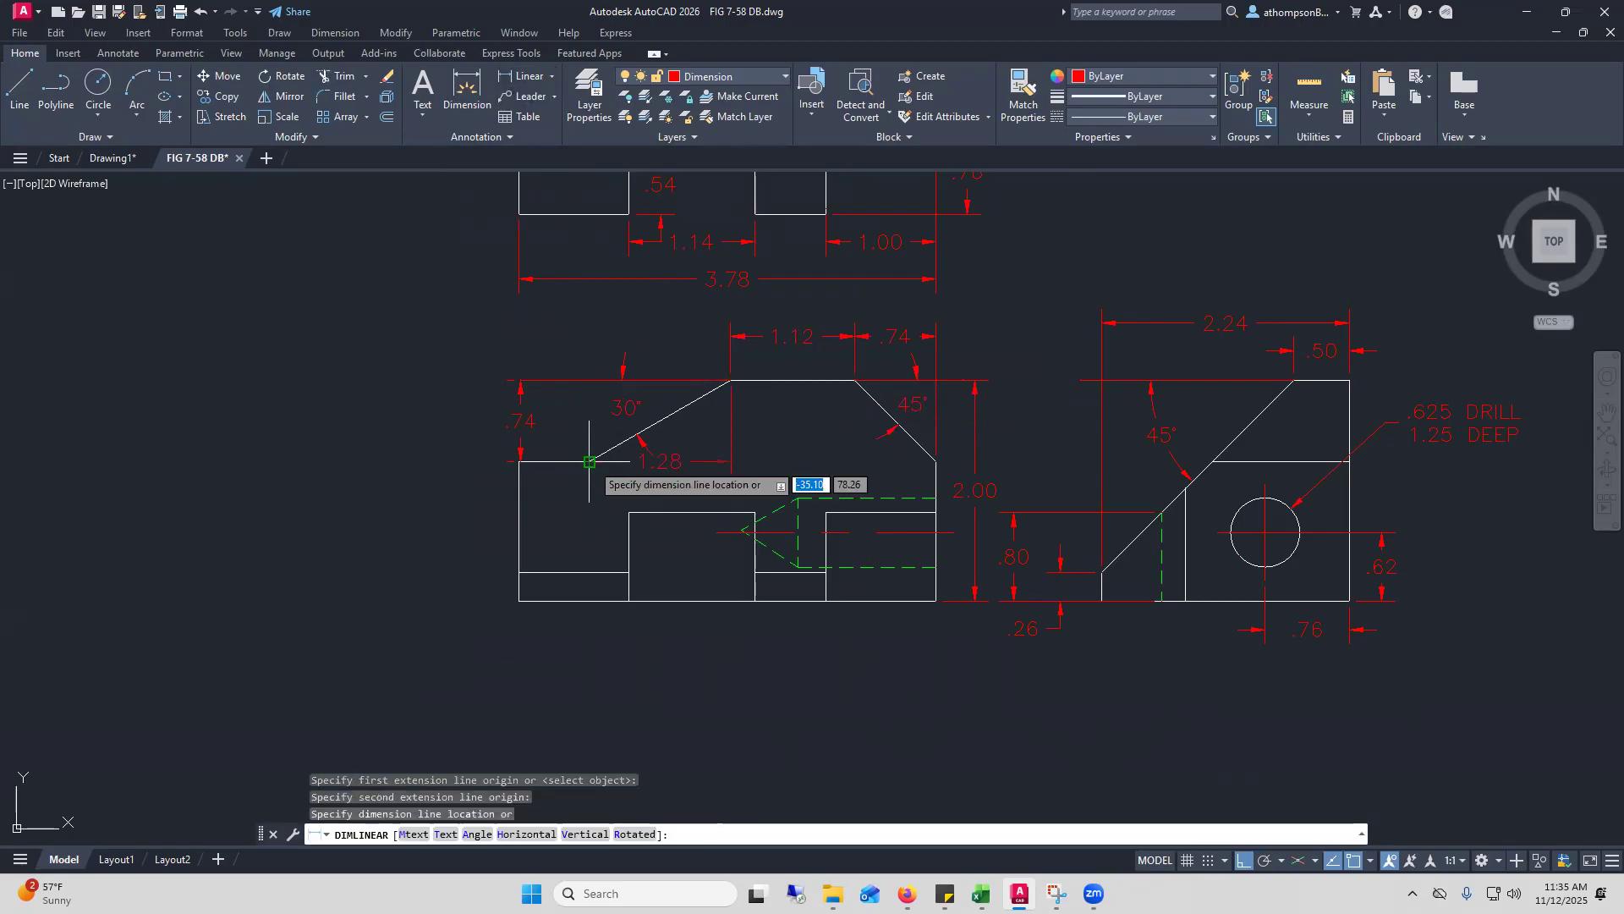
left_click(624, 336)
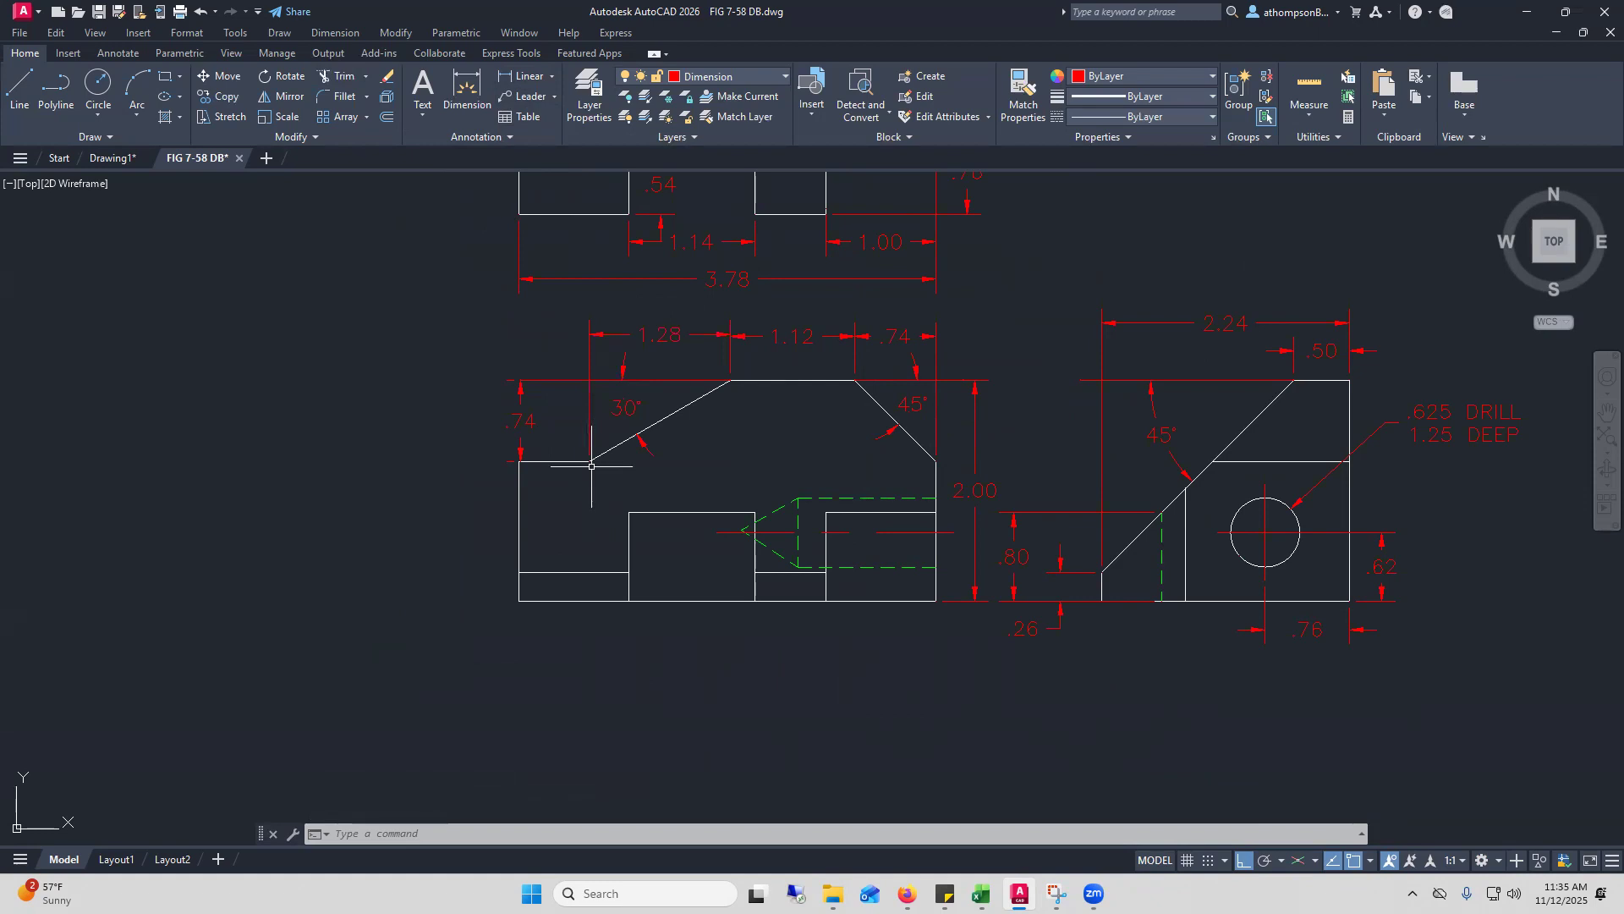
Back in Drawing1, draw a 1.28 line from the 1.12 point along the rear top edge, then .74 straight down on the right isoplane
left_click(111, 158)
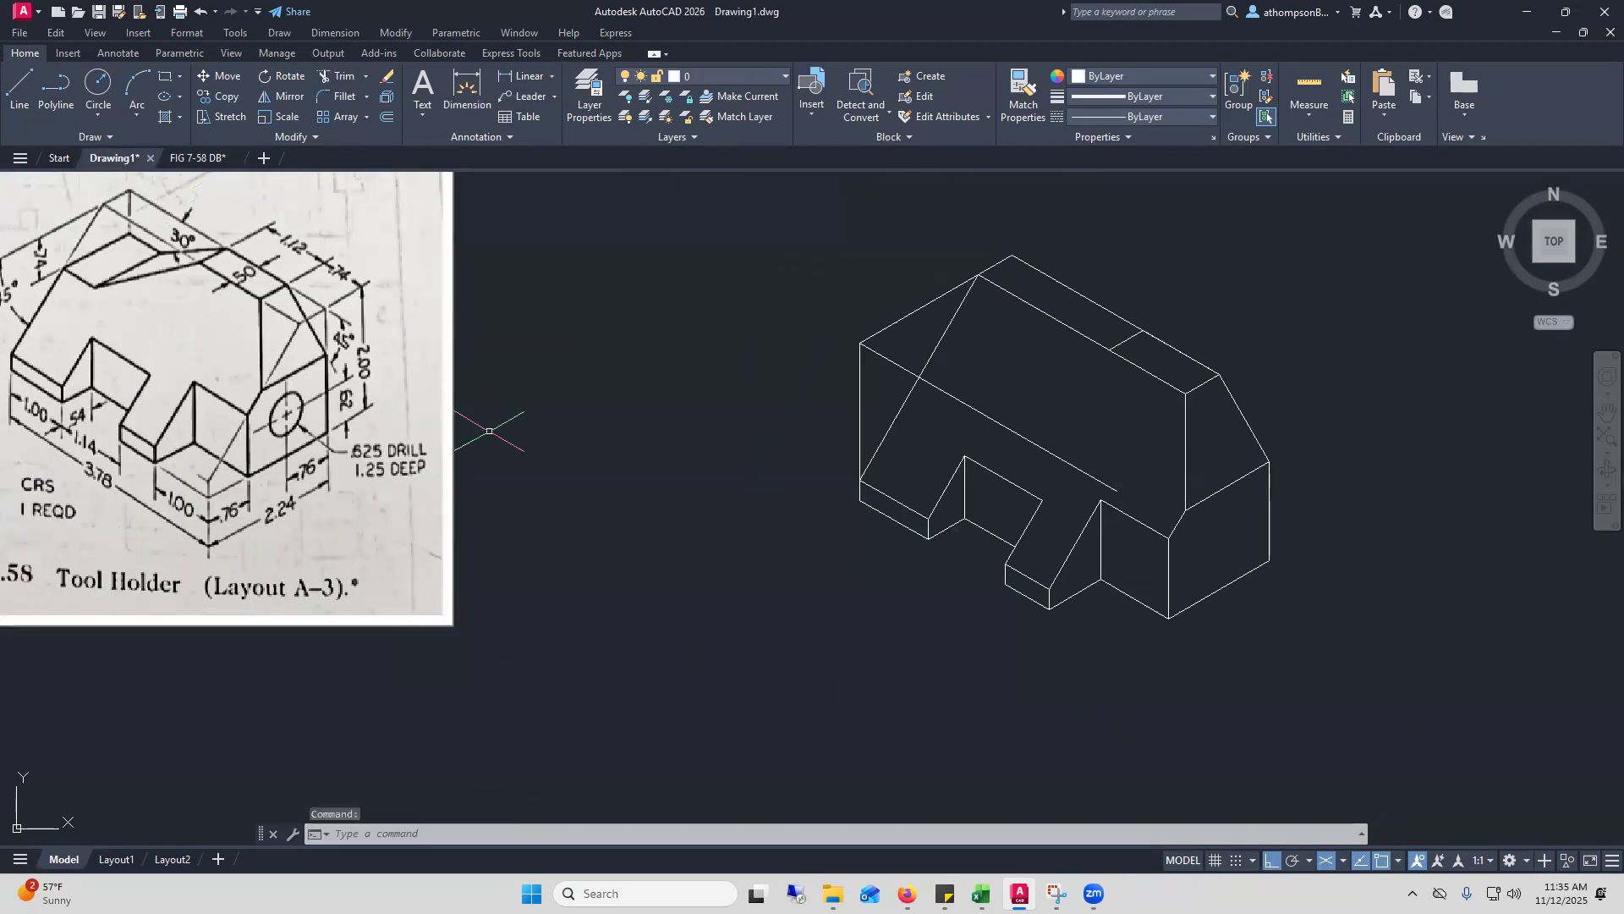
left_click(18, 84)
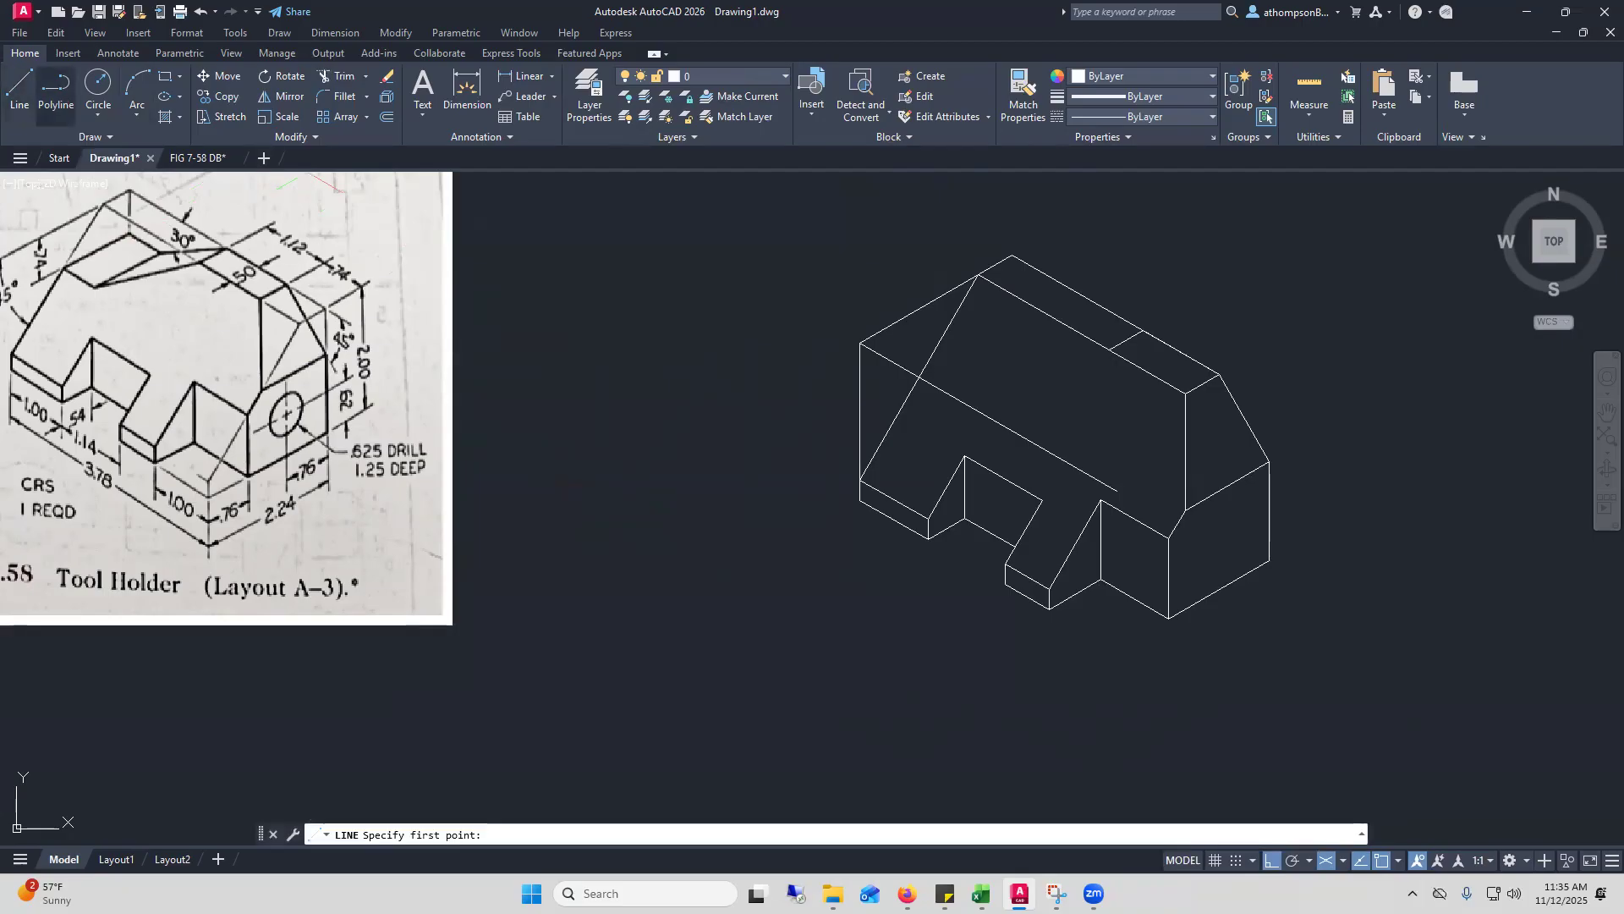
left_click(1012, 255)
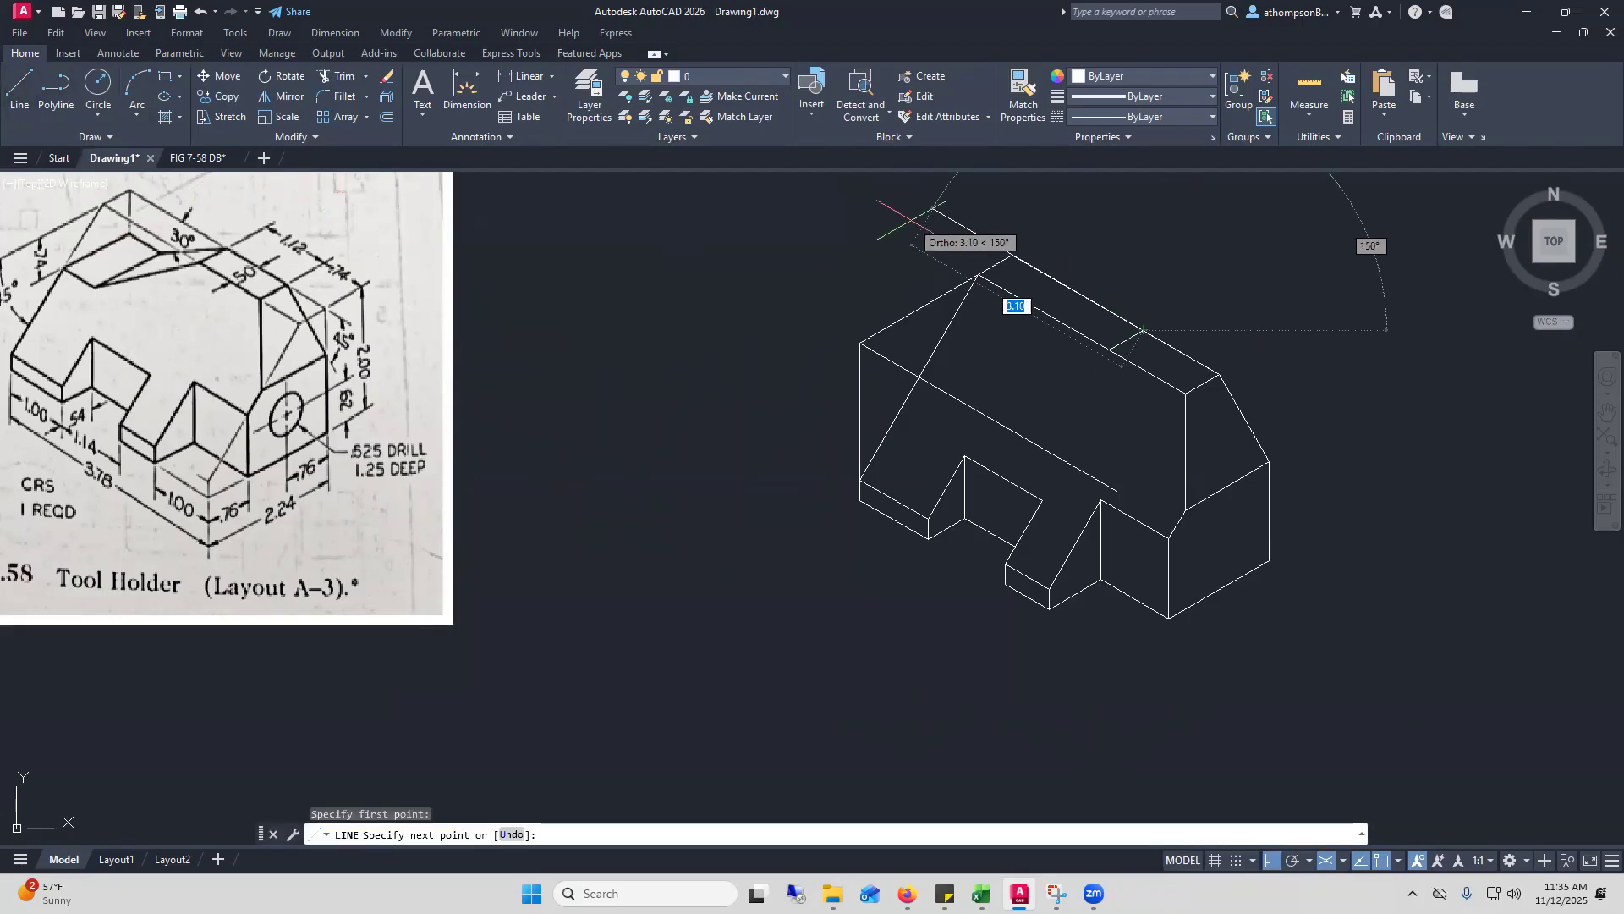
type("1.28")
key("Return")
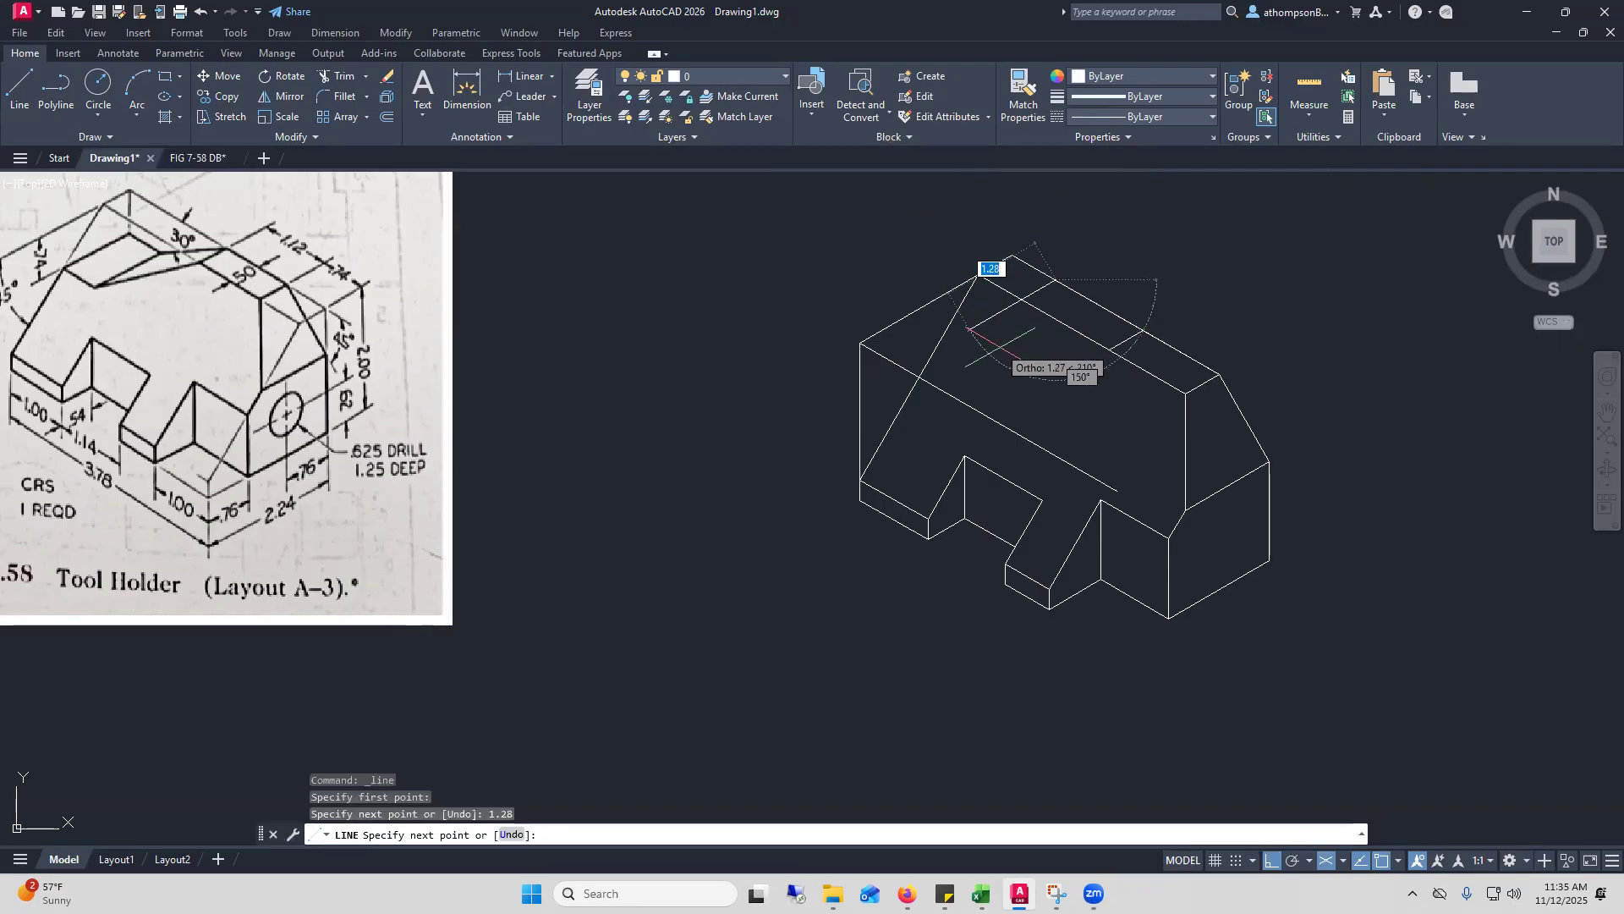
key("F5")
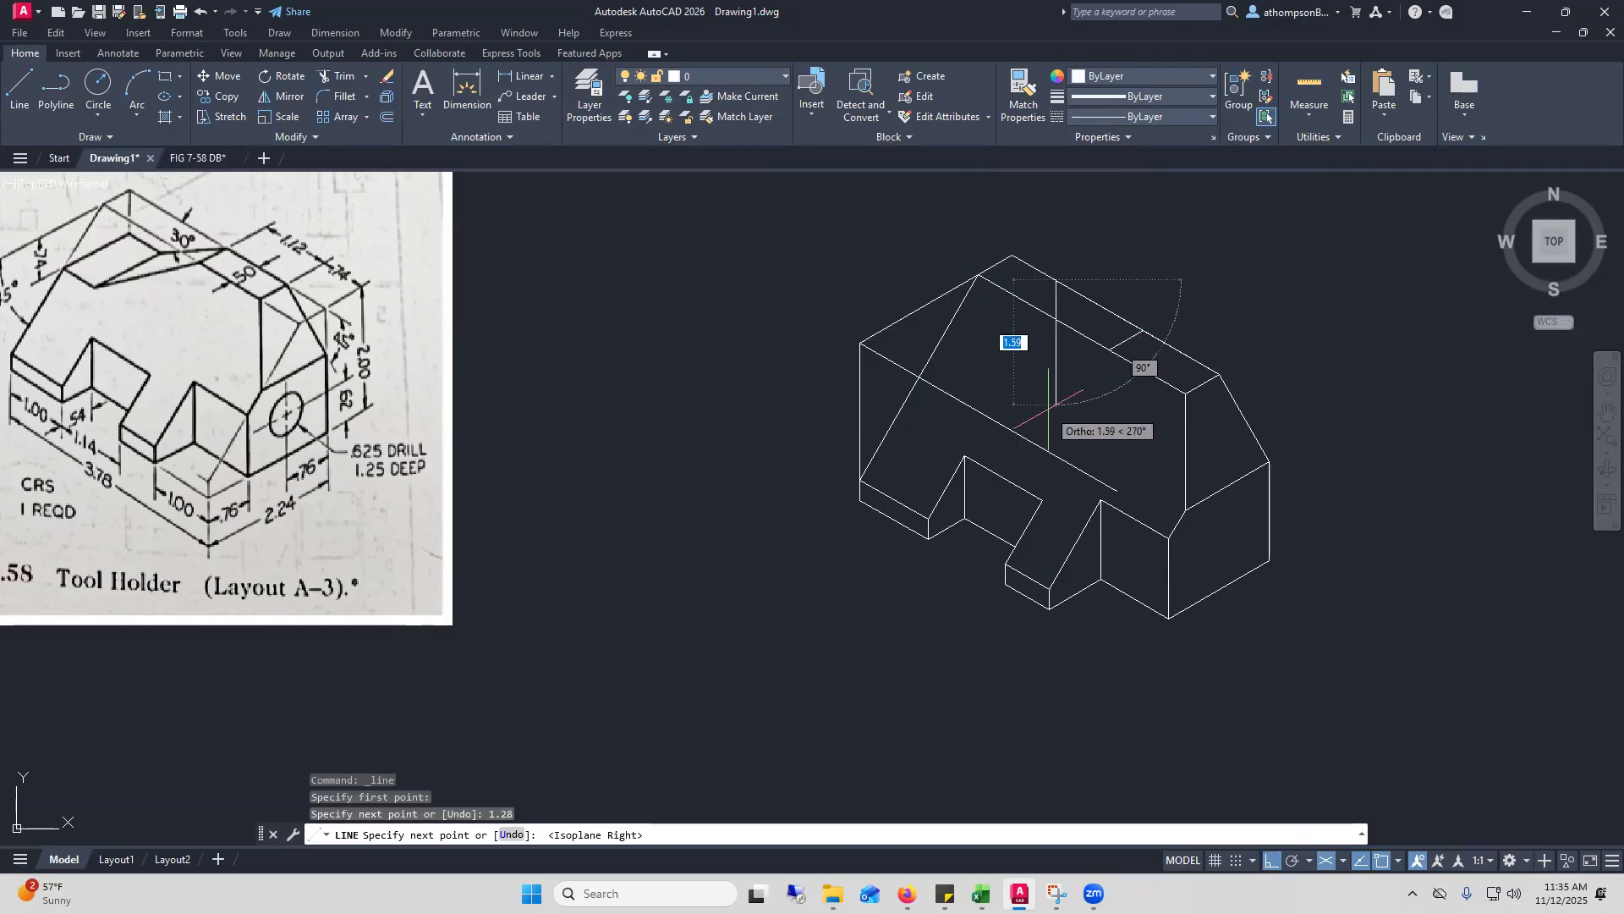
type(".74")
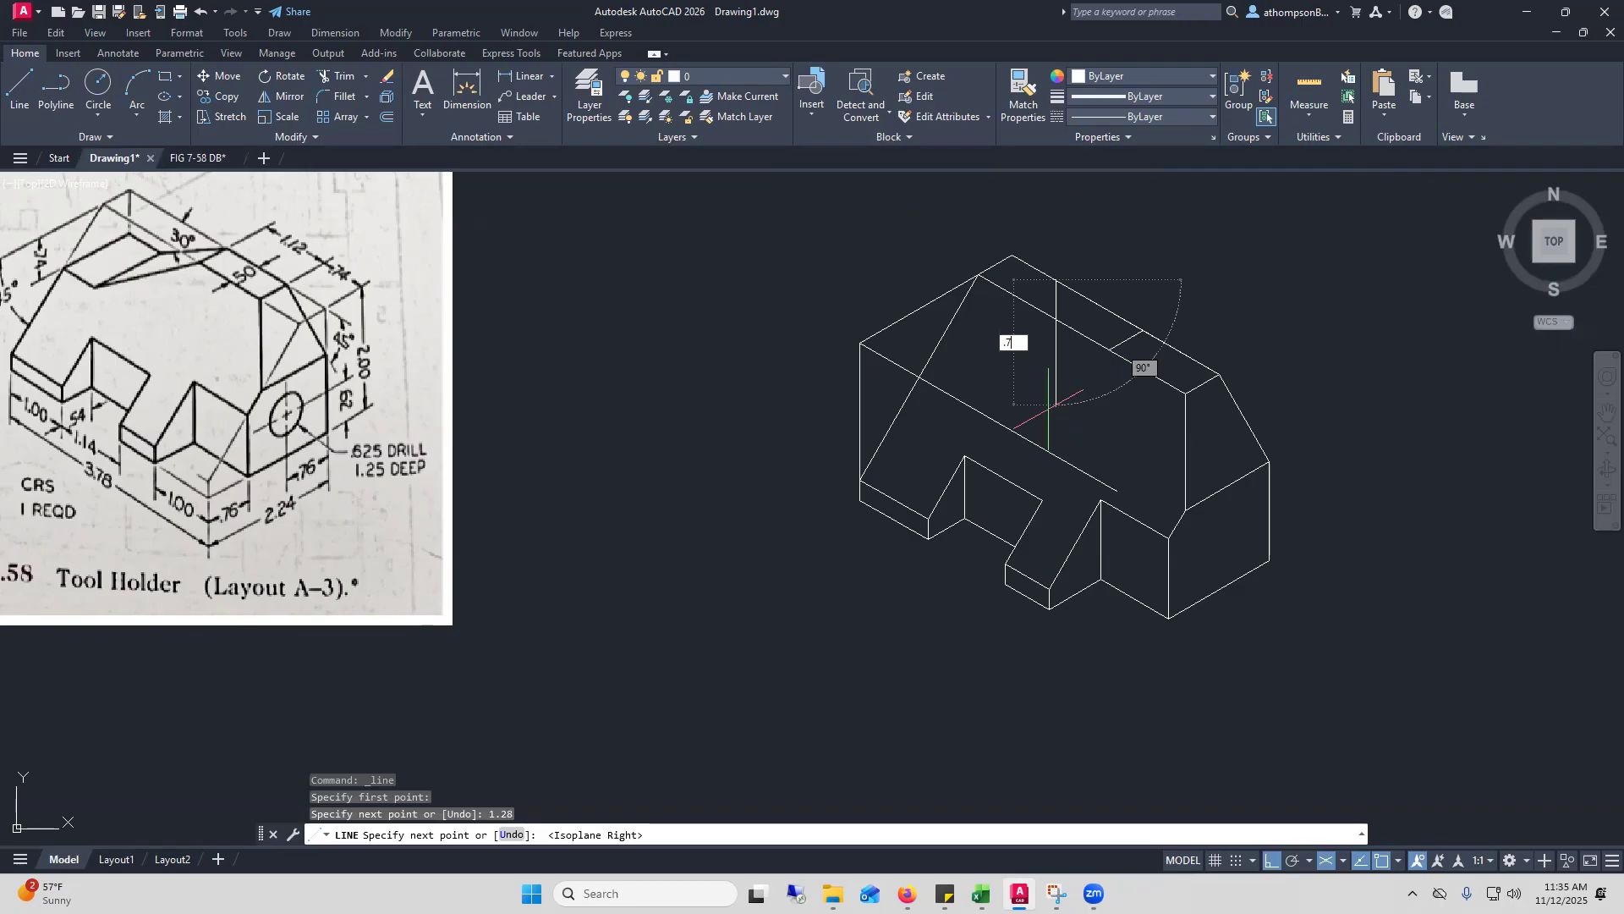
key("Return")
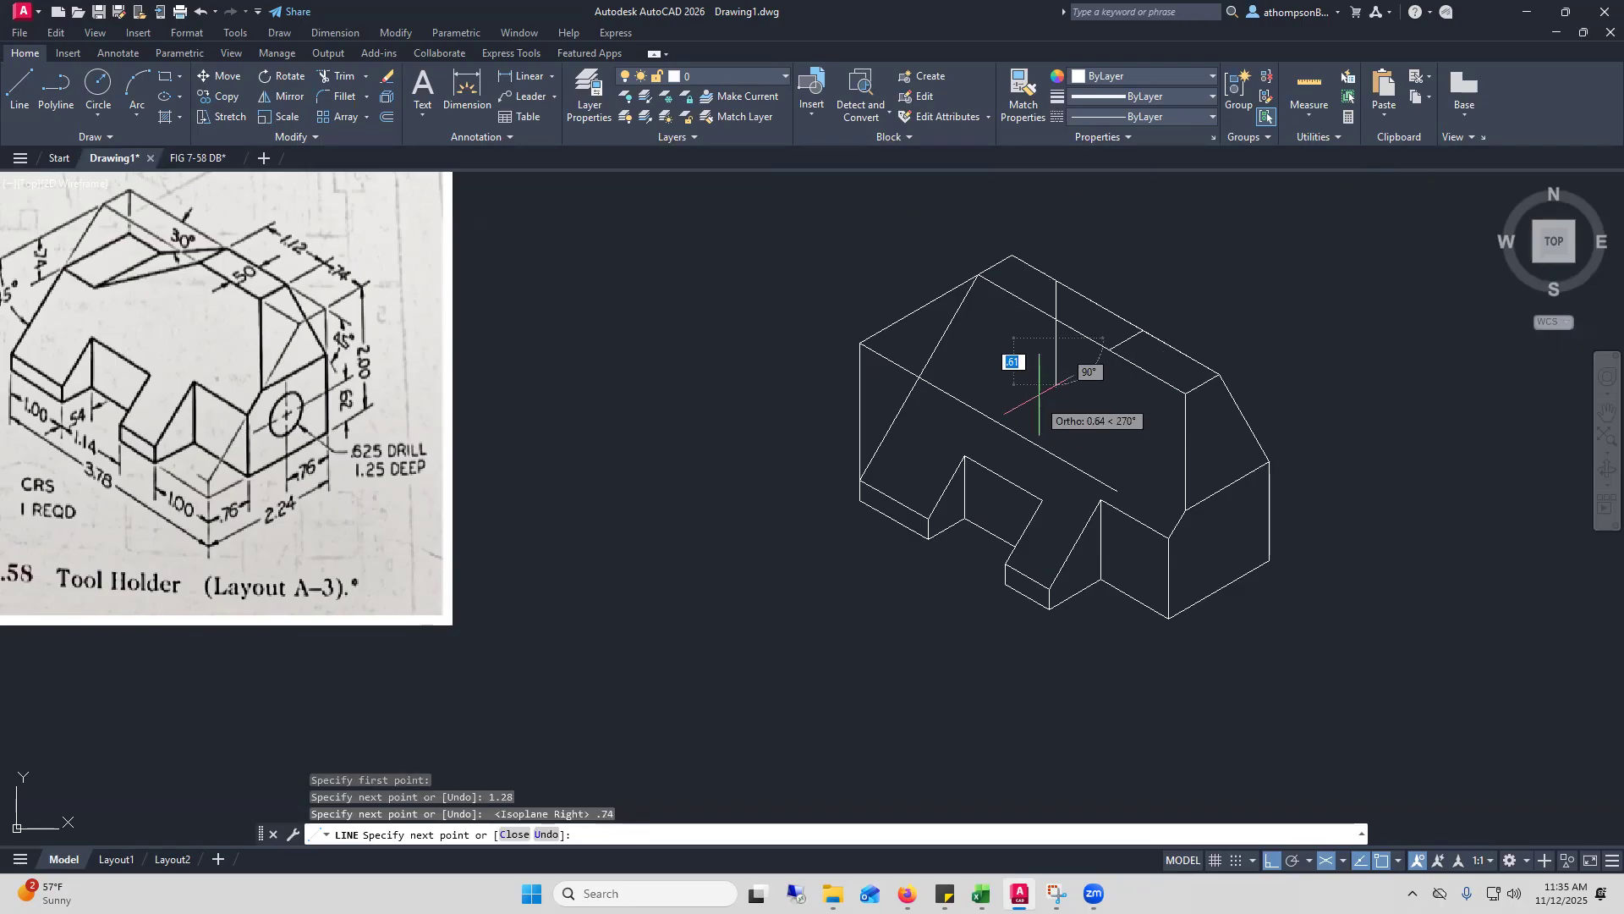
right_click(1213, 246)
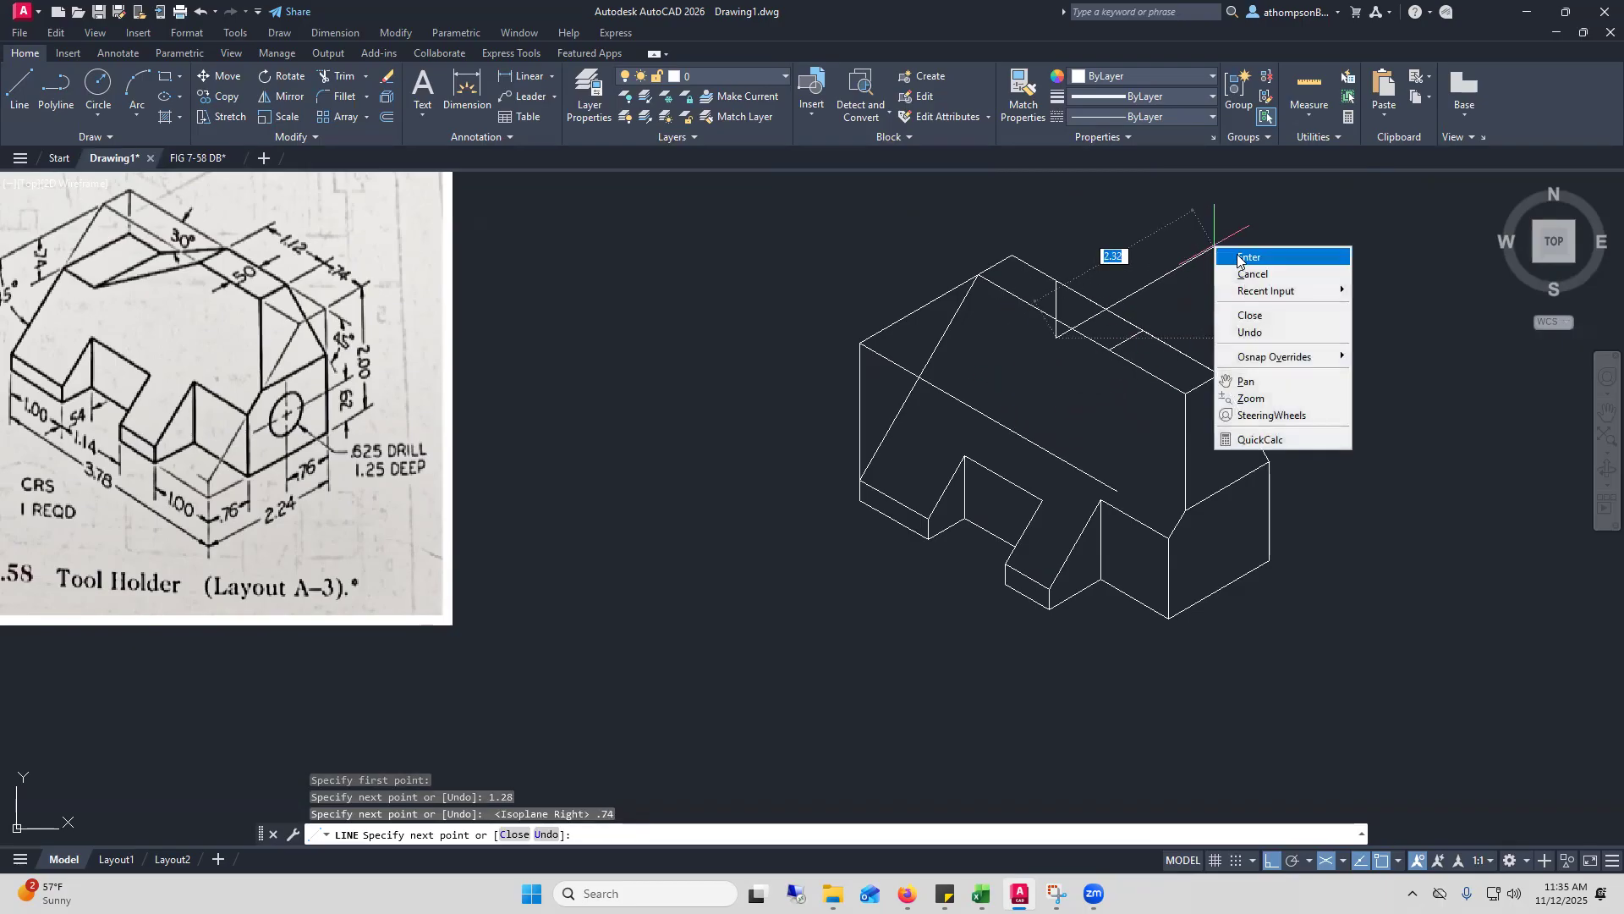
left_click(1249, 257)
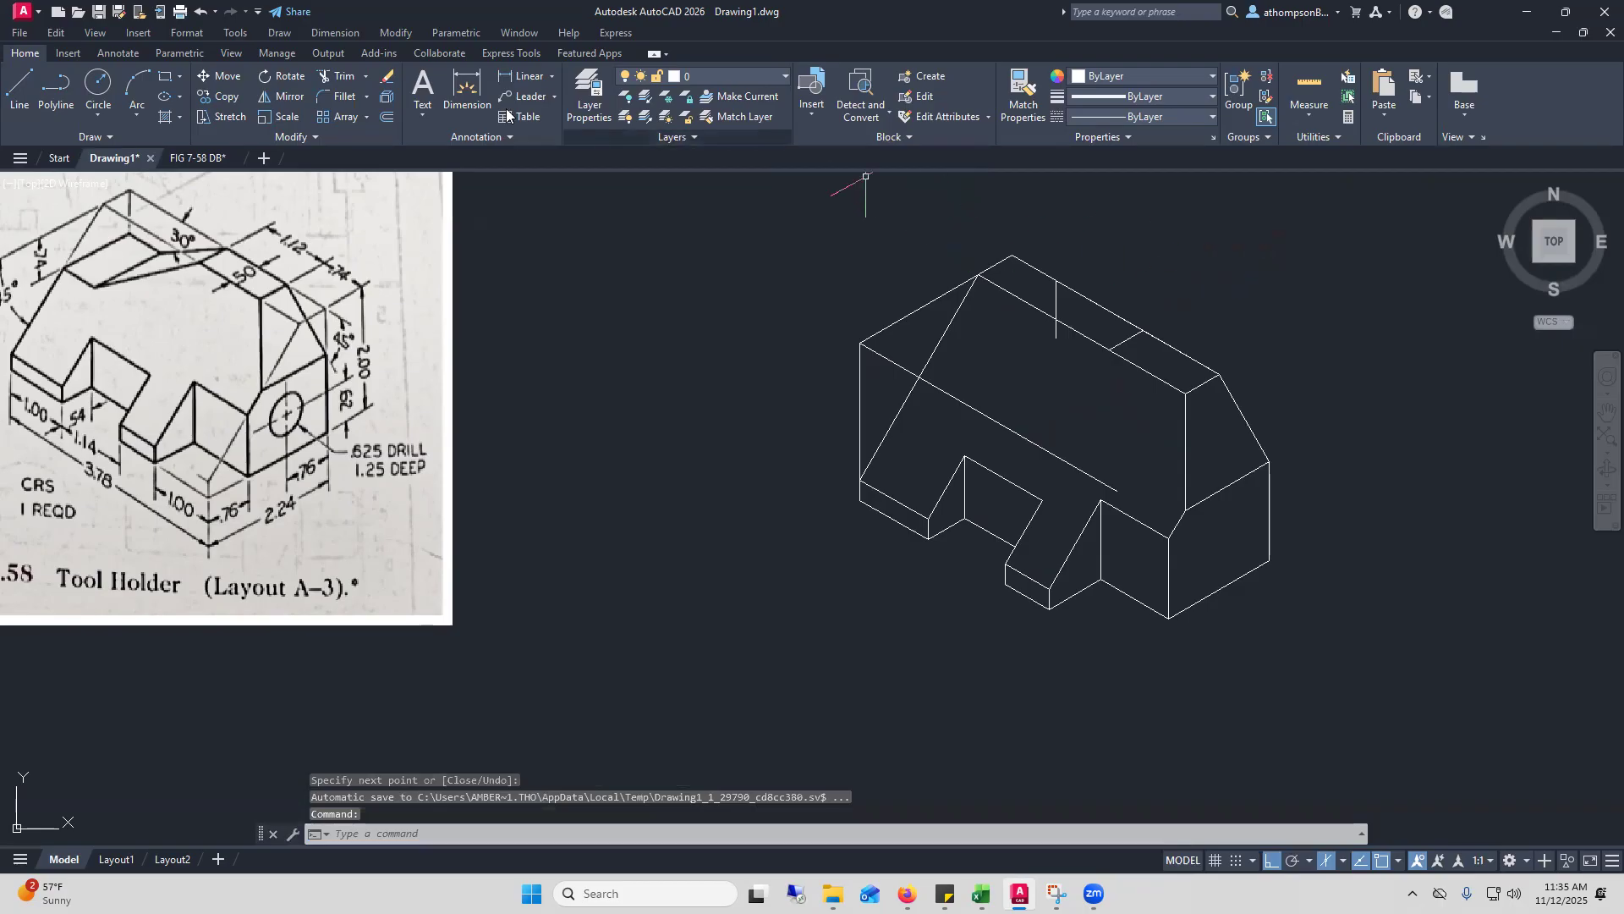
Draw the slanted line from the 1.12 point on the rear top edge to the lower end of the .74 vertical line
left_click(16, 93)
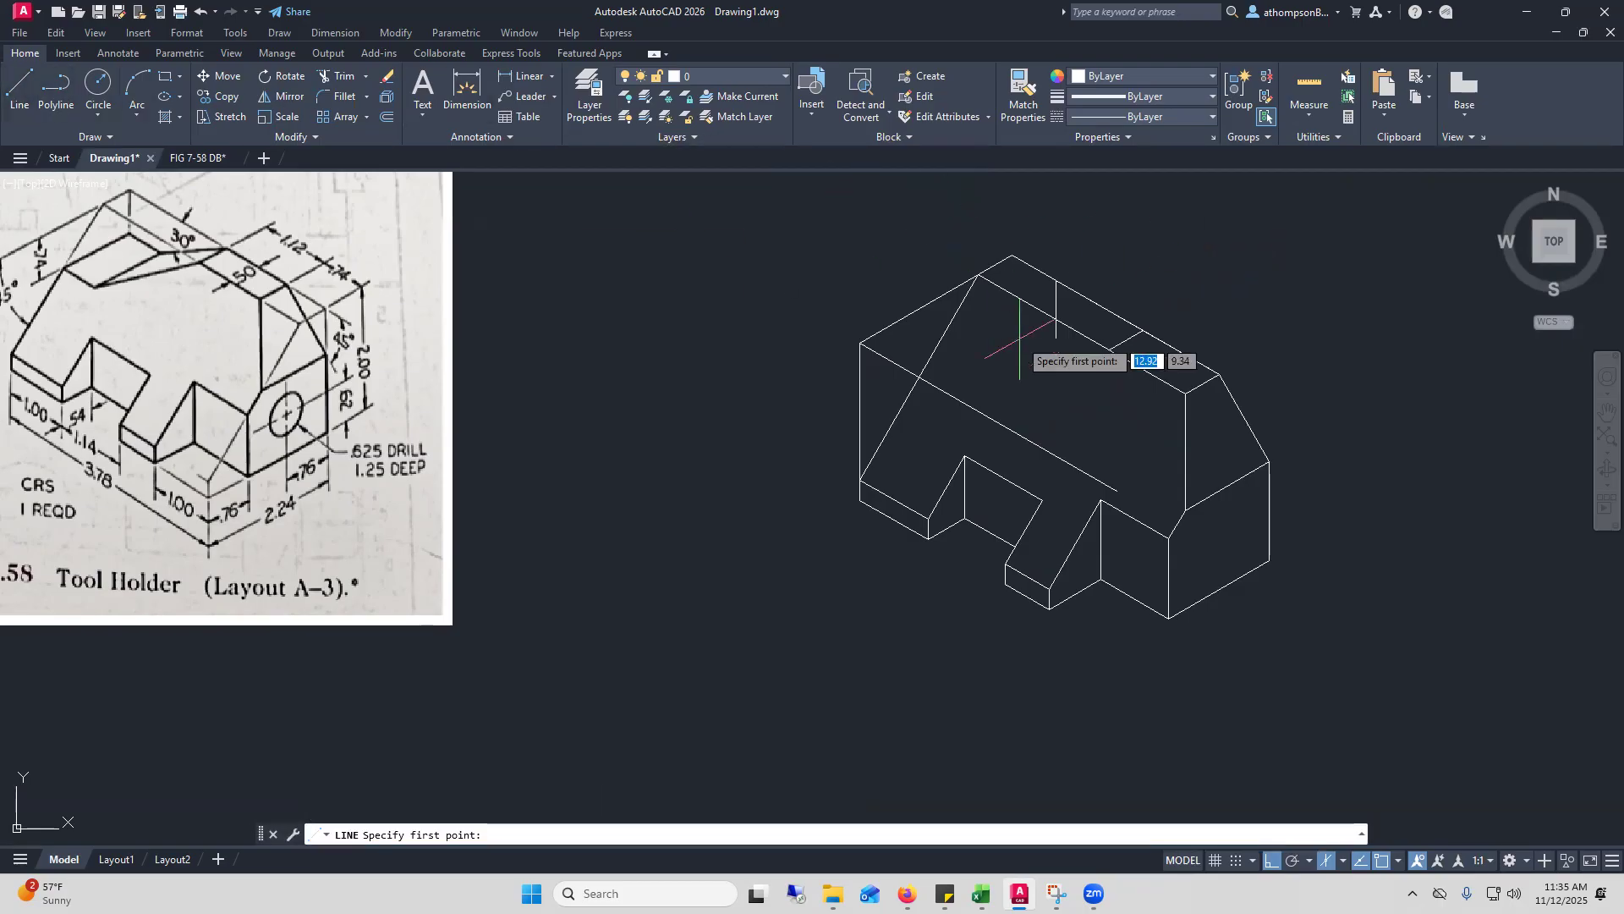
left_click(1144, 329)
left_click(1057, 338)
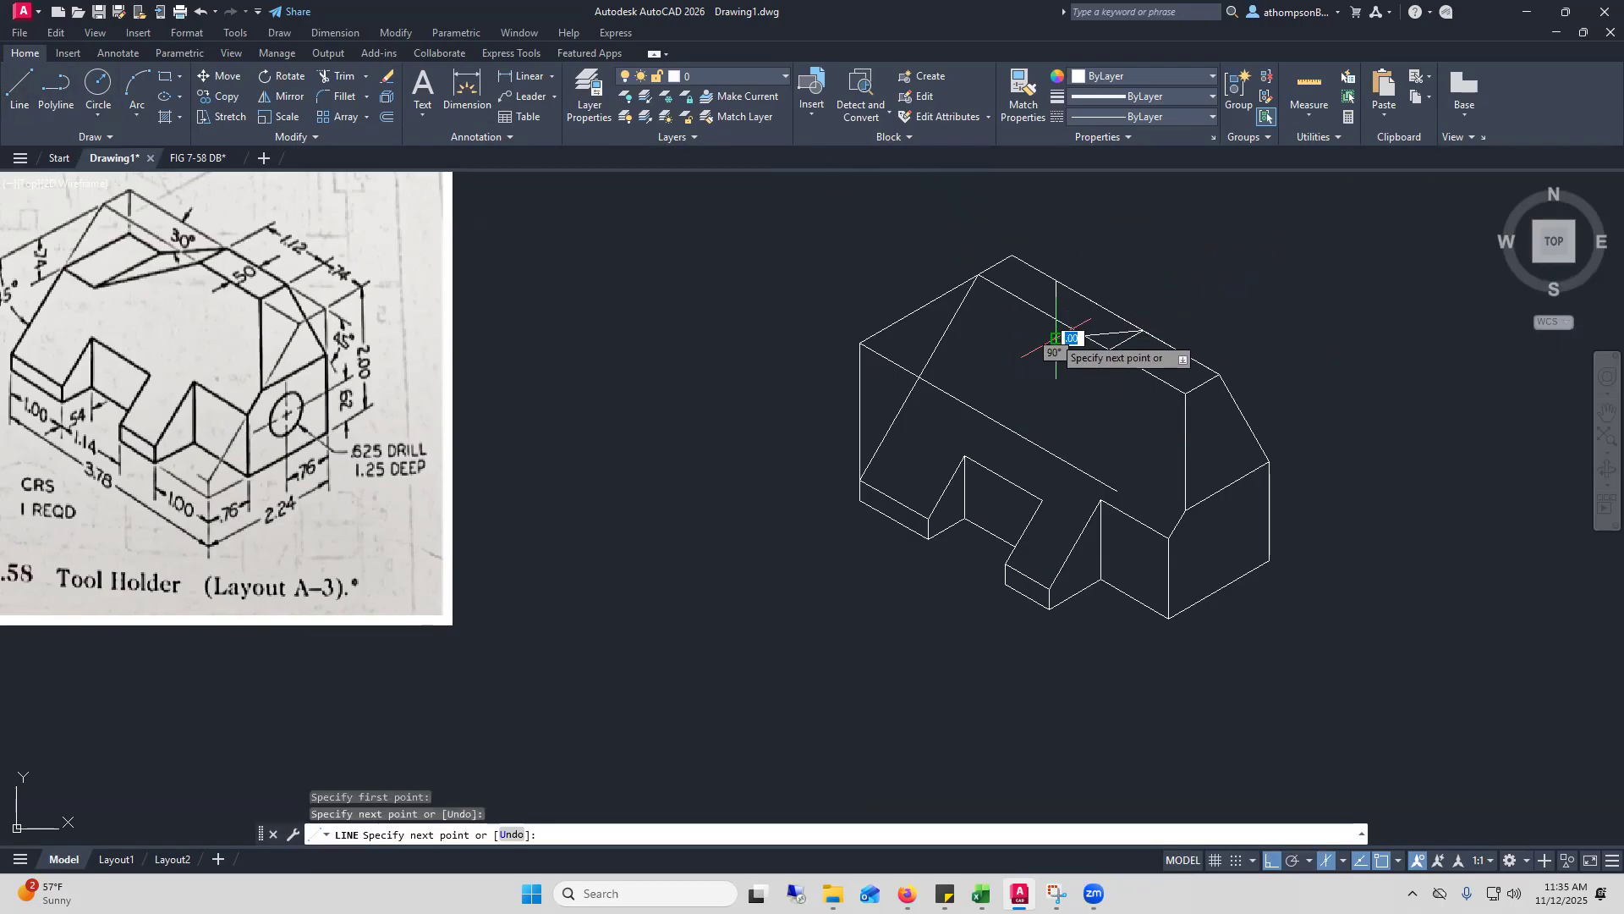
right_click(1159, 254)
left_click(1193, 266)
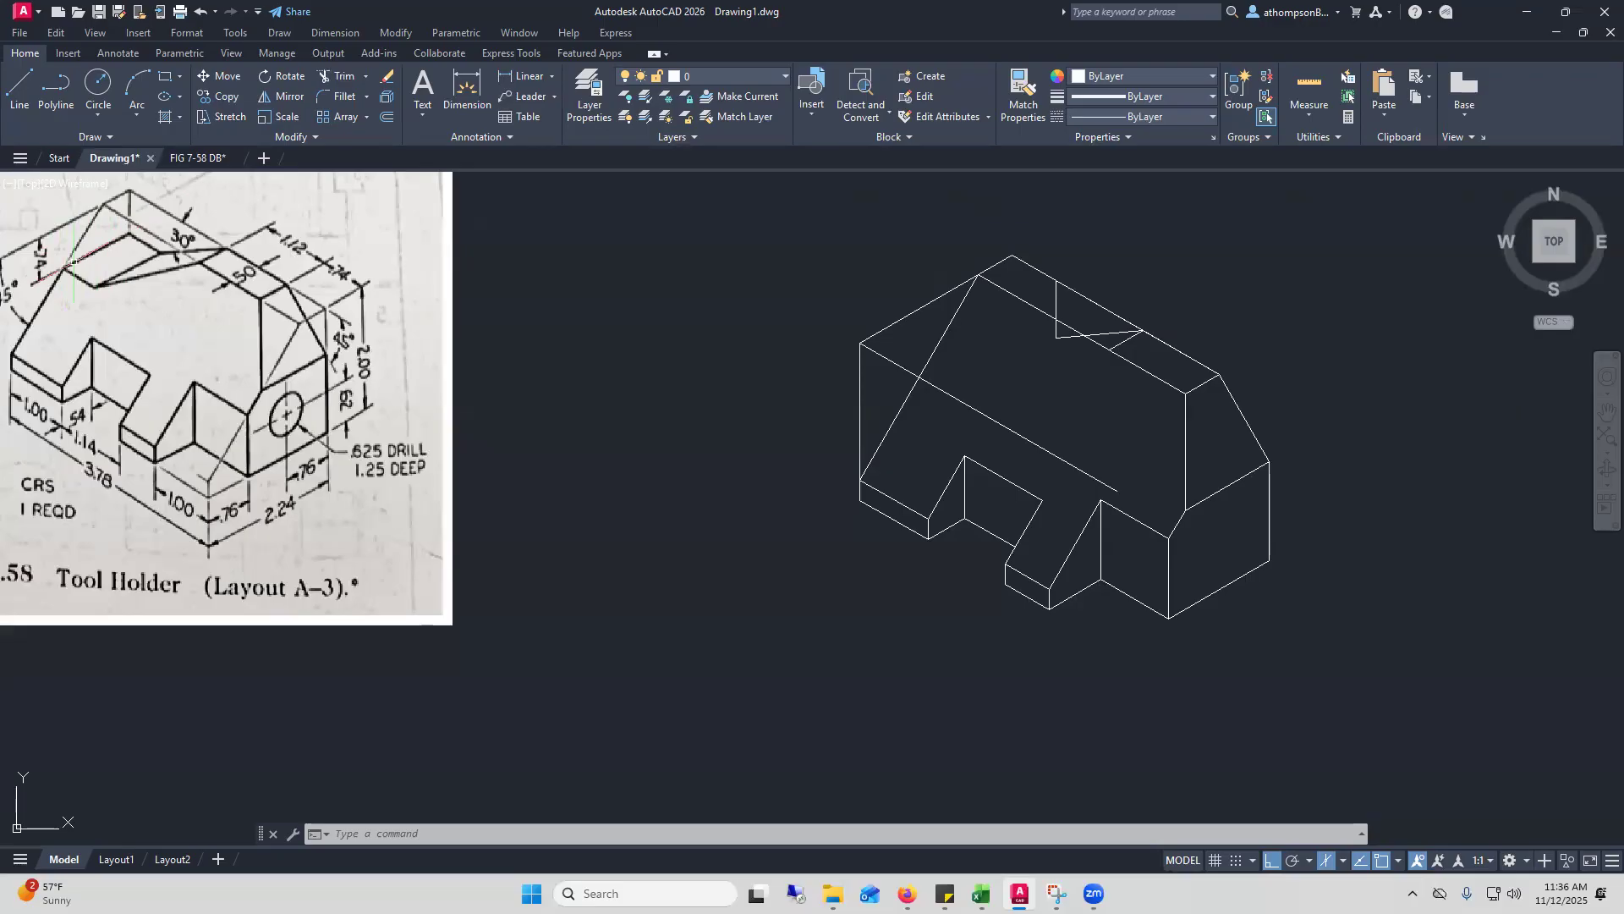
Switch to the FIG 7-58 DB drawing and add a vertical linear dimension beside the top view, from its rear corner to the lower flat's front edge
left_click(198, 158)
scroll(584, 560, "down", 2)
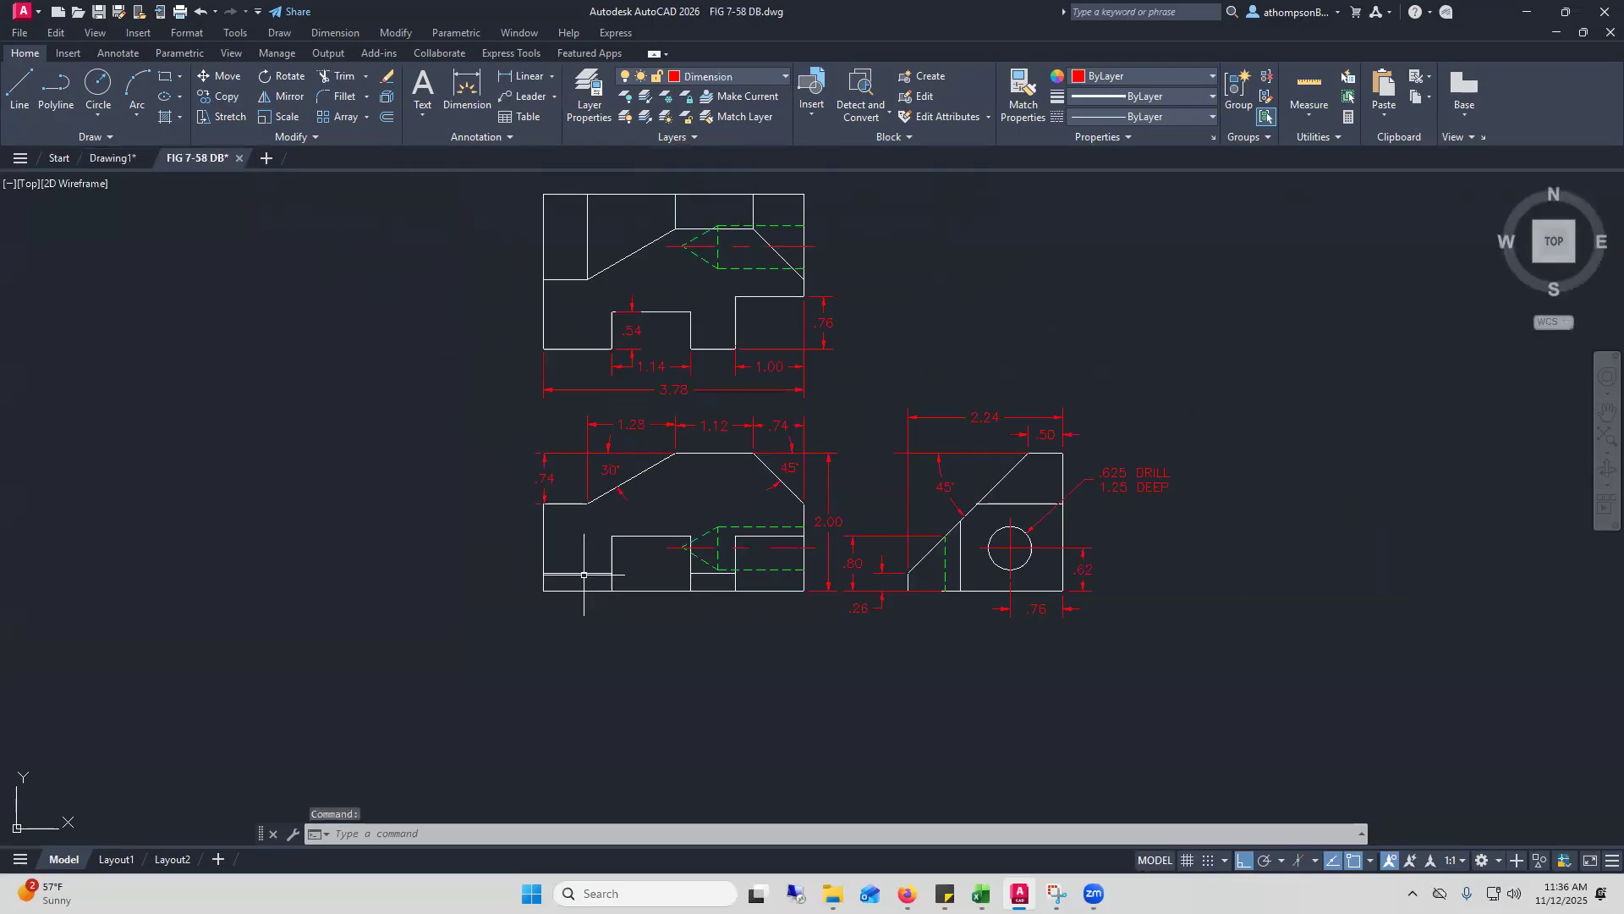
left_click(519, 80)
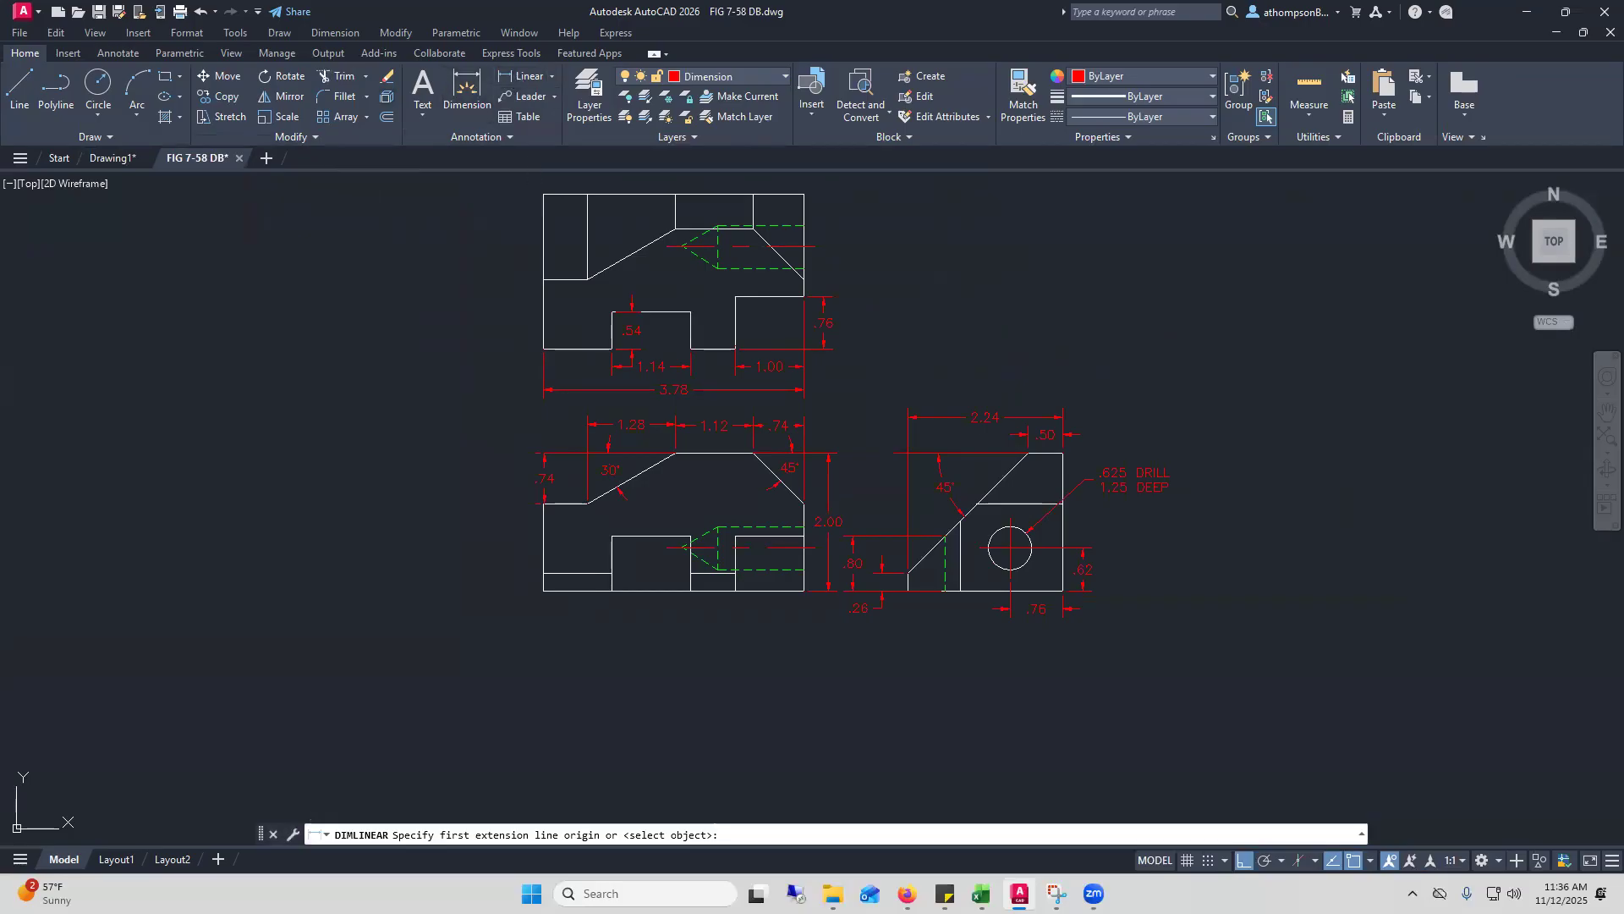
left_click(544, 195)
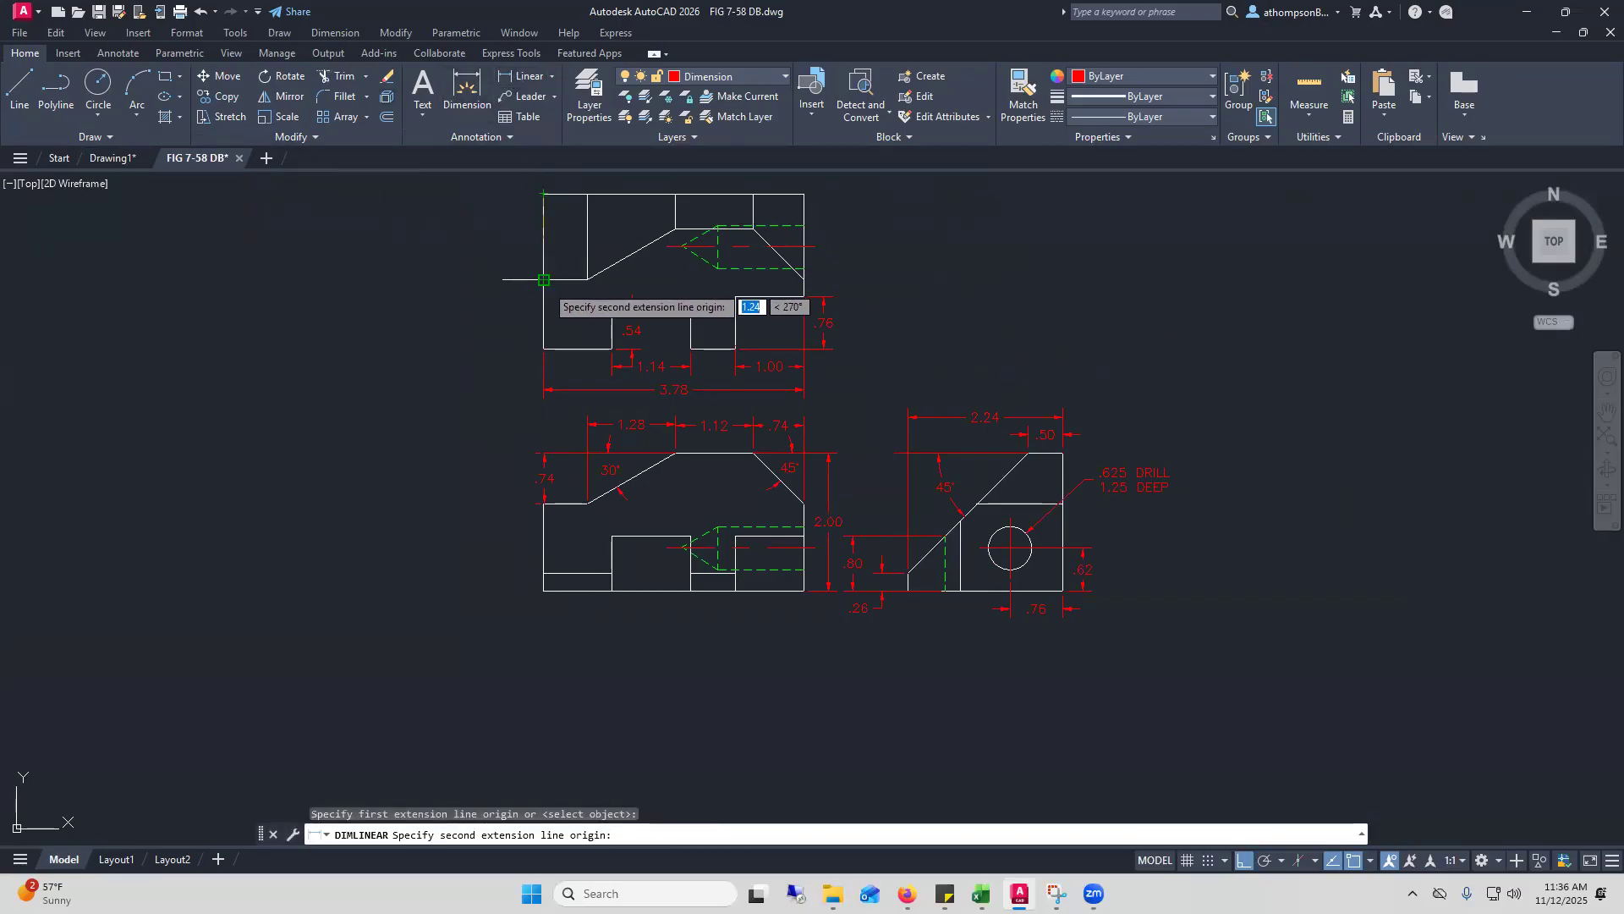
left_click(544, 279)
left_click(512, 222)
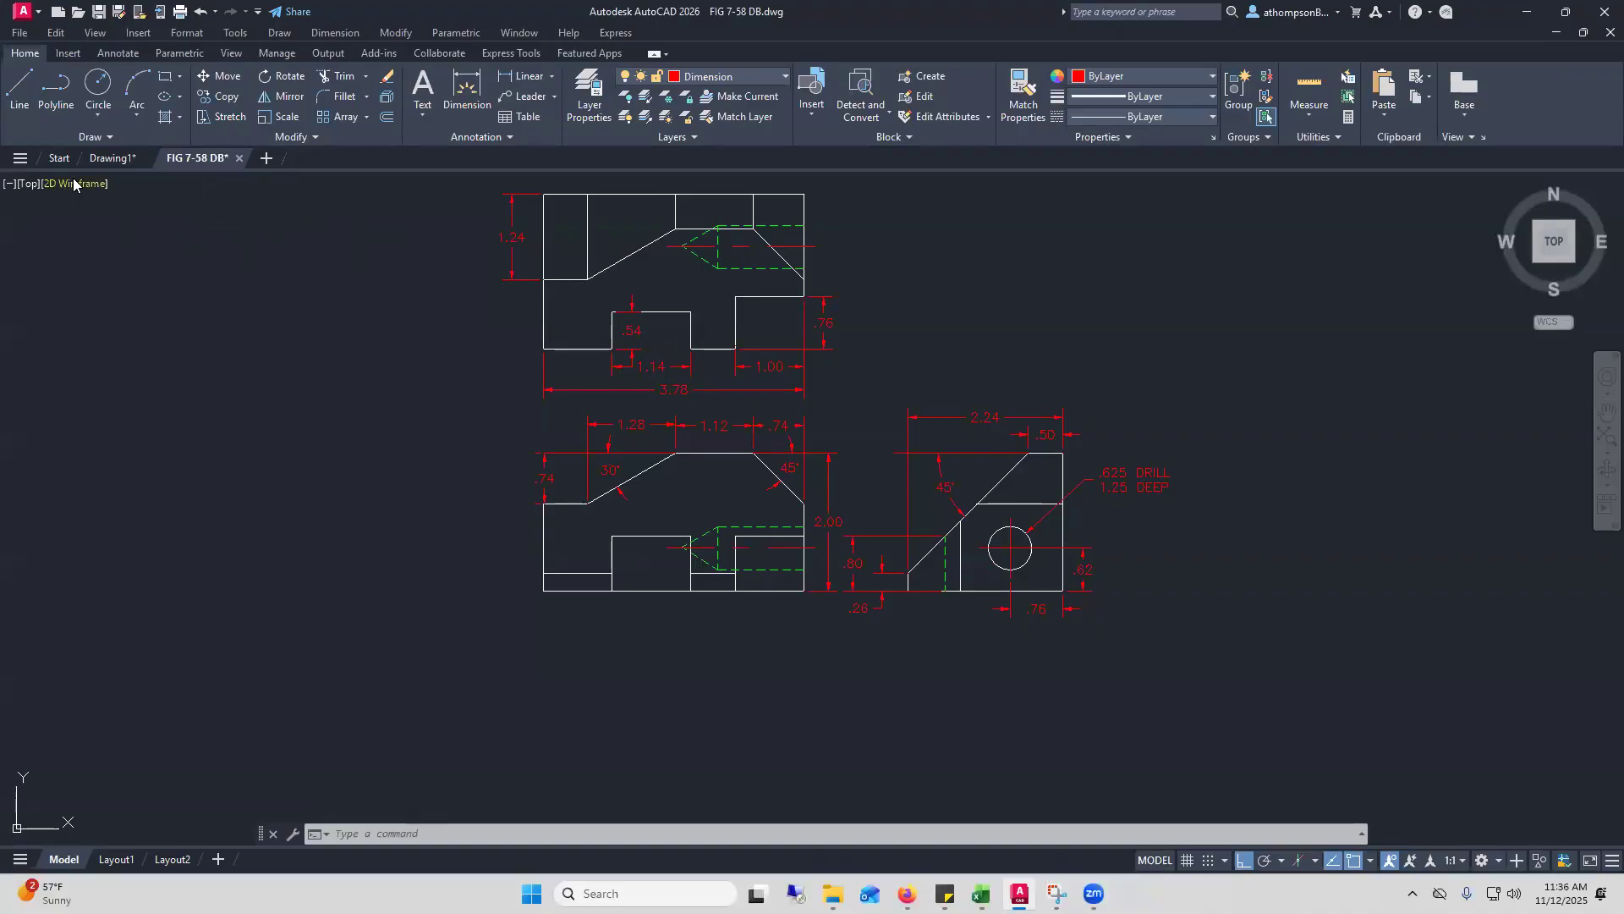
Back in Drawing1, draw a 1.24 line from the rear top corner along the end's top edge, then .74 straight down
left_click(111, 159)
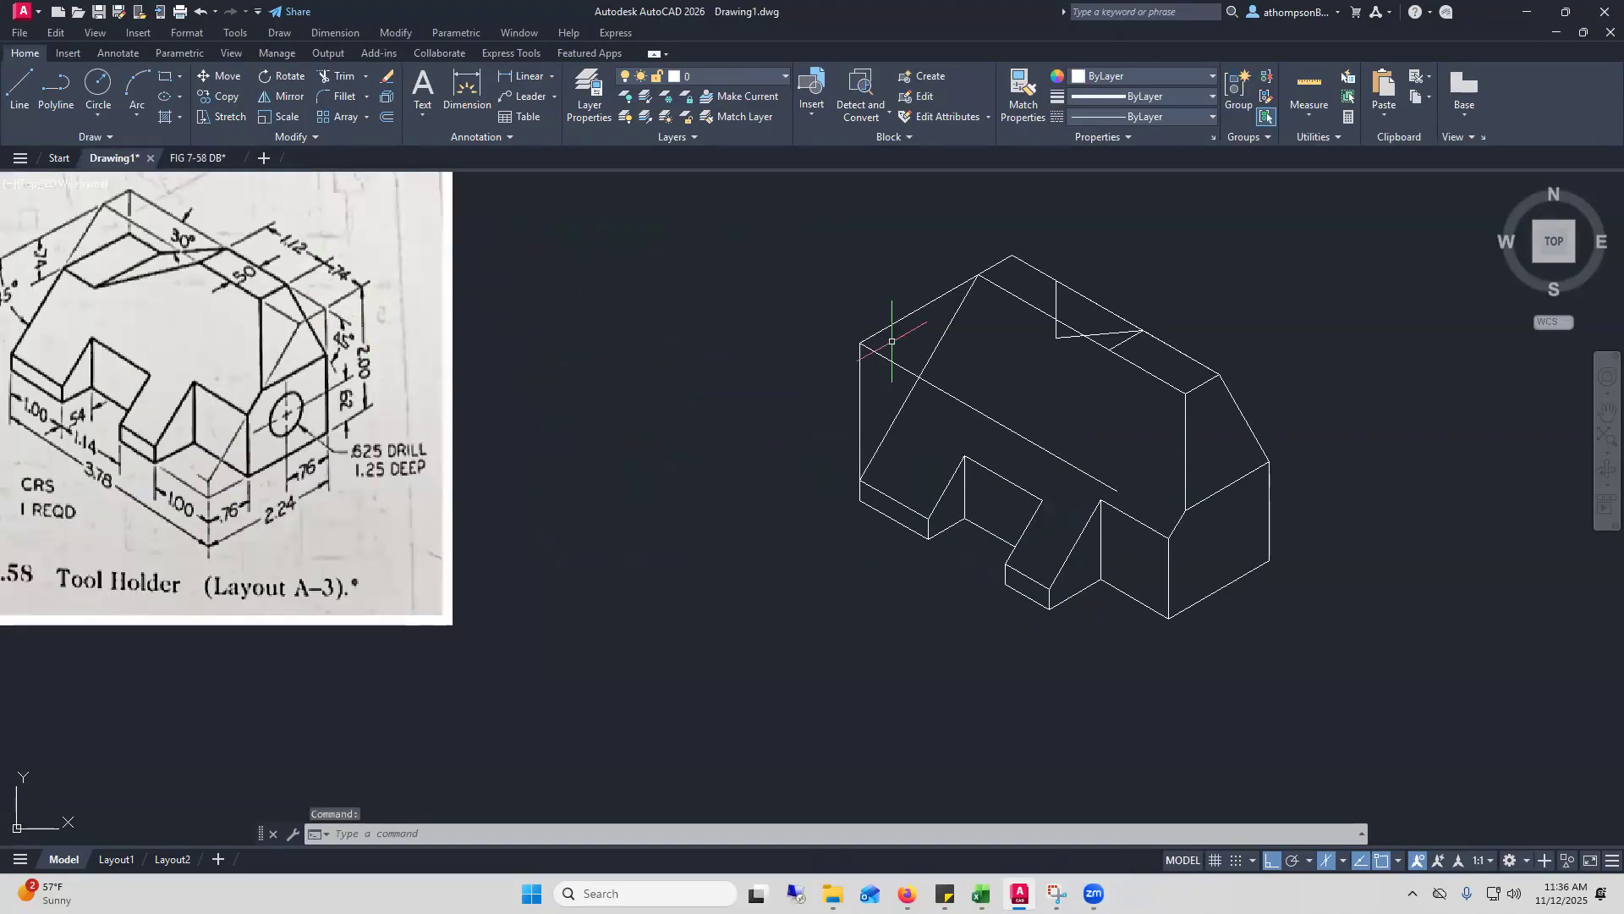
left_click(20, 86)
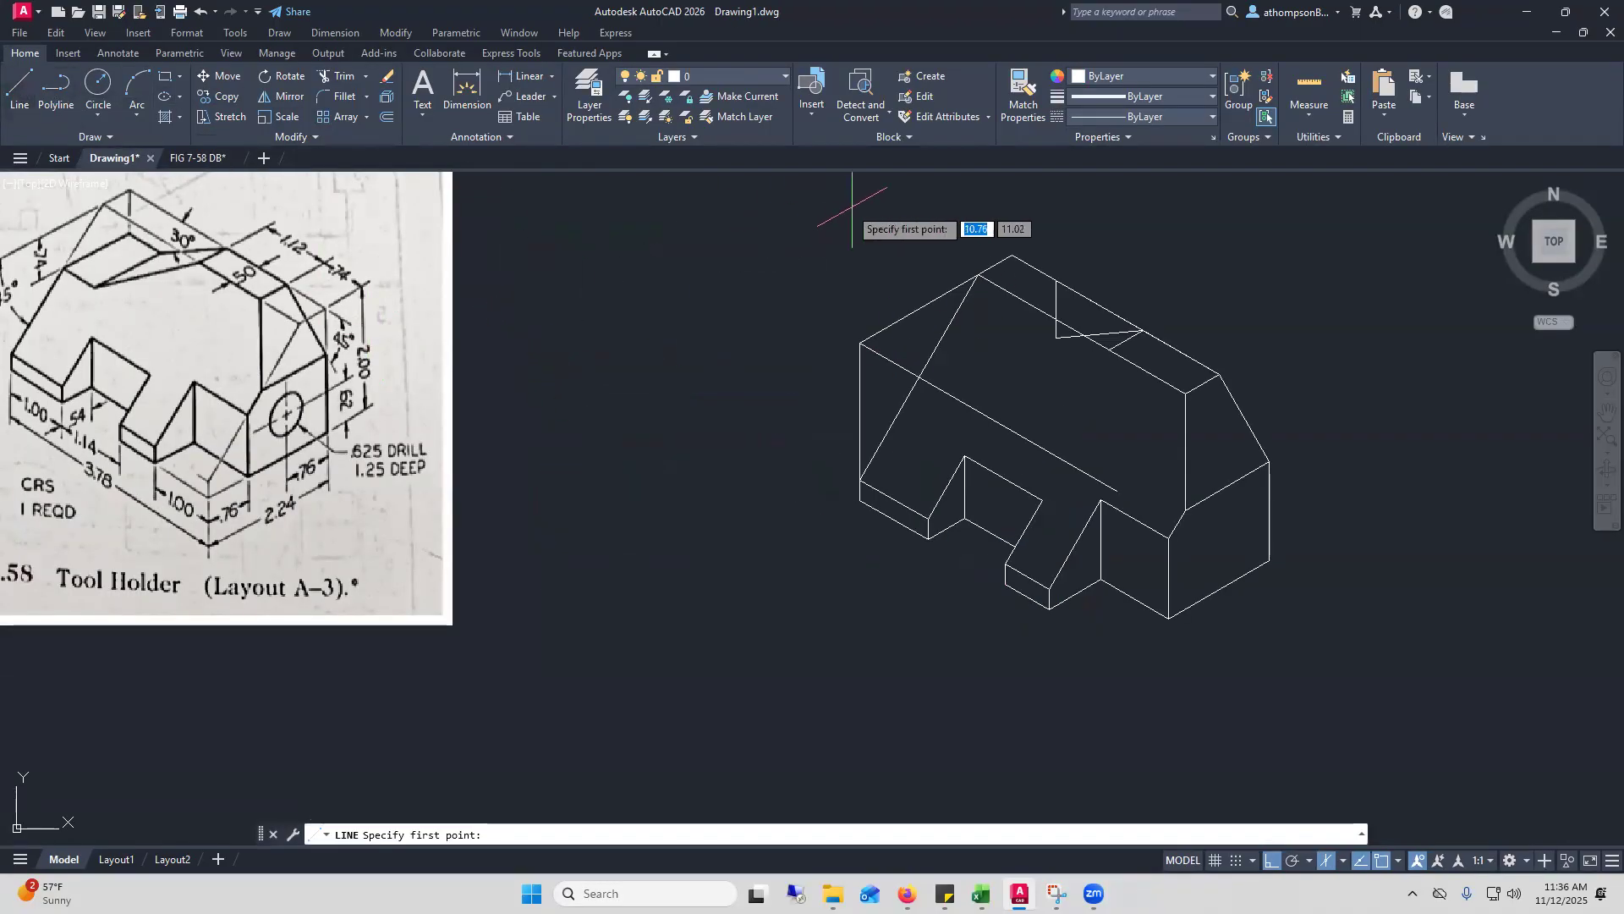
left_click(1013, 254)
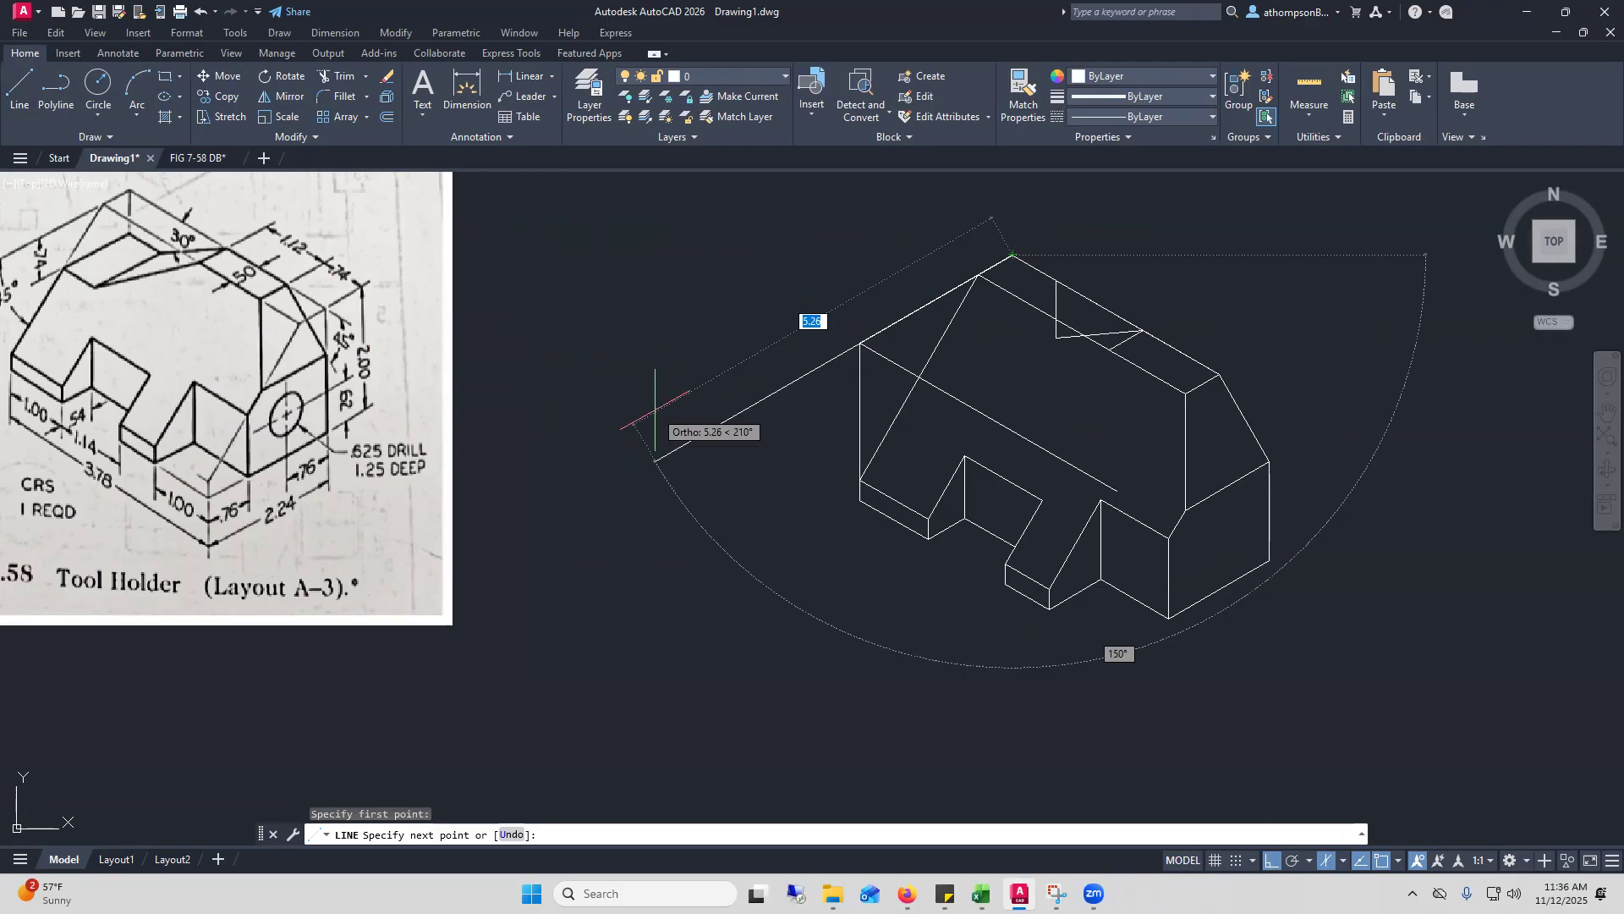
type("1")
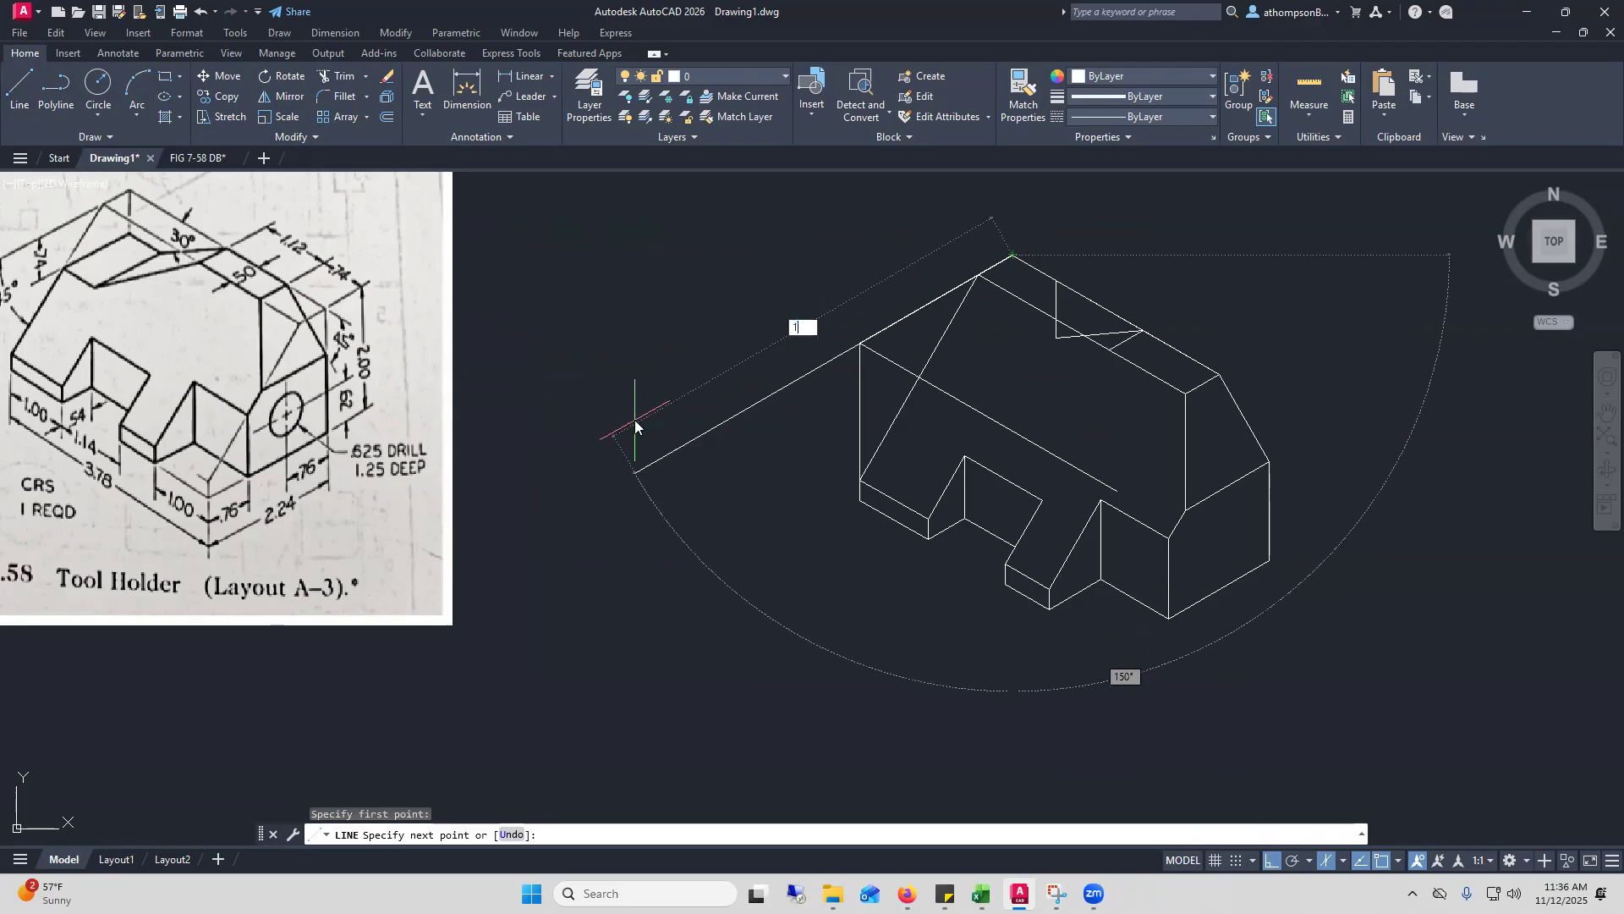
type(".24")
key("Return")
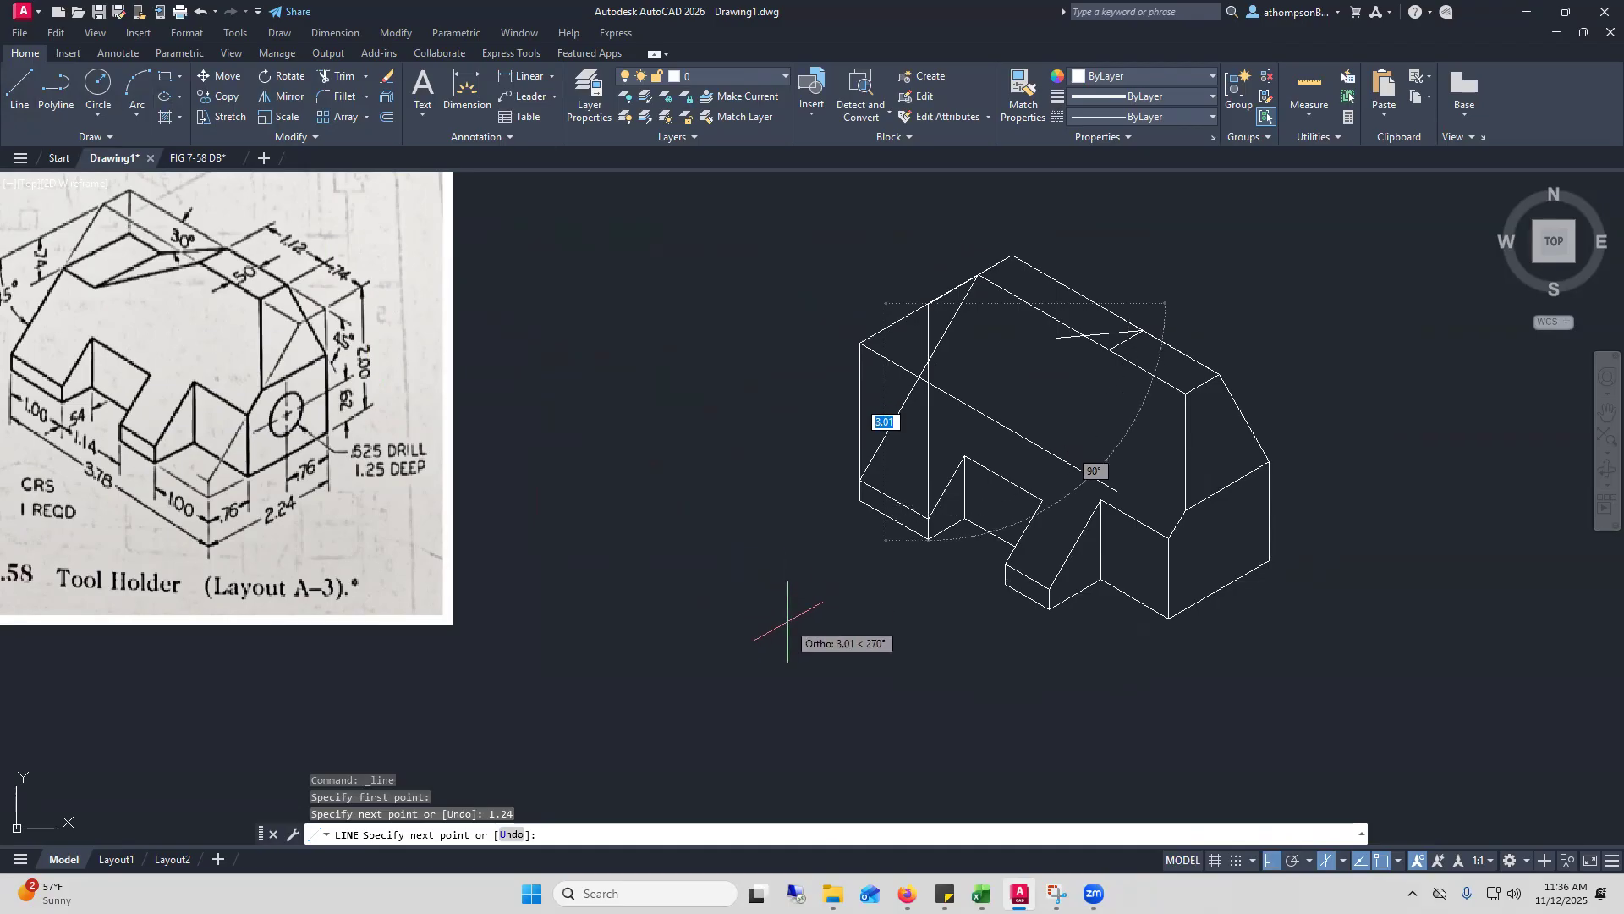
type(".74")
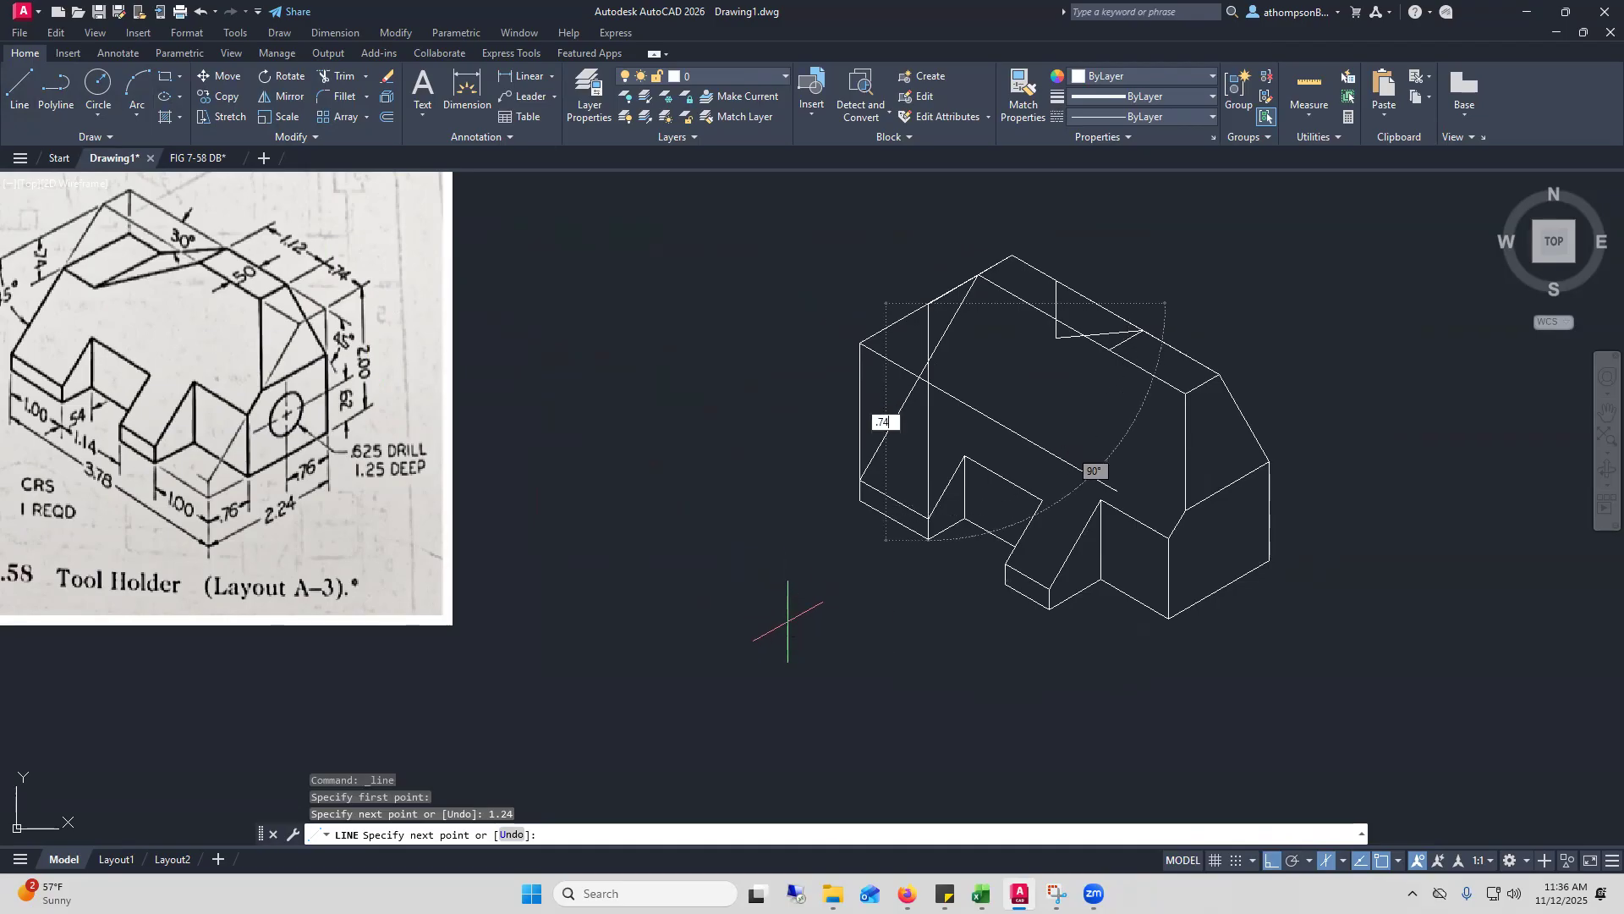
key("Return")
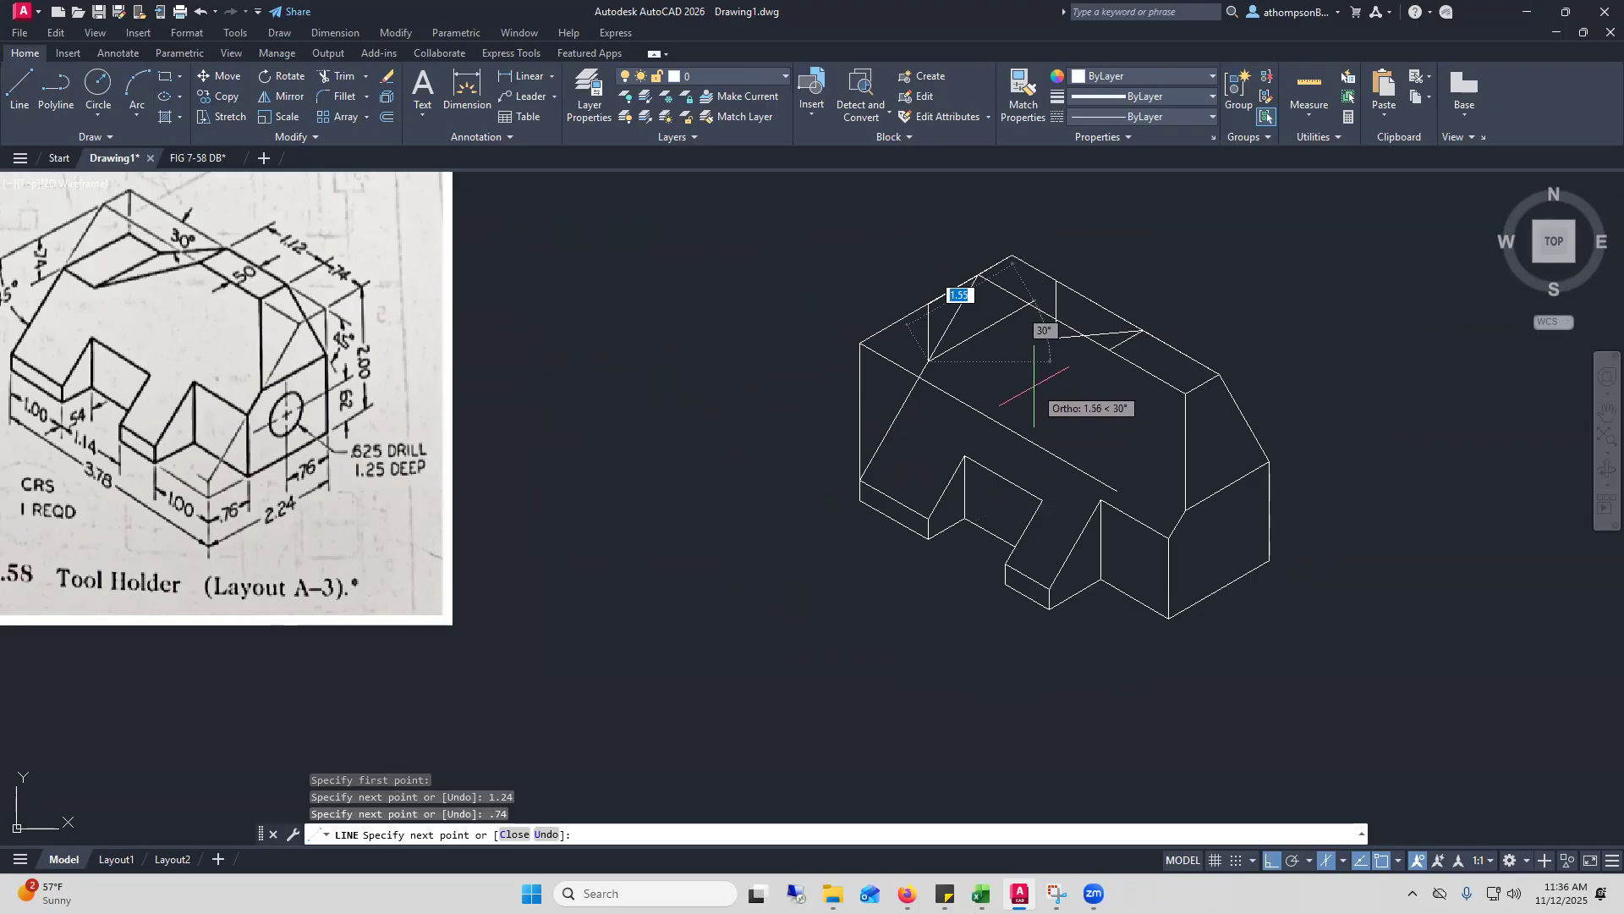
key("Escape")
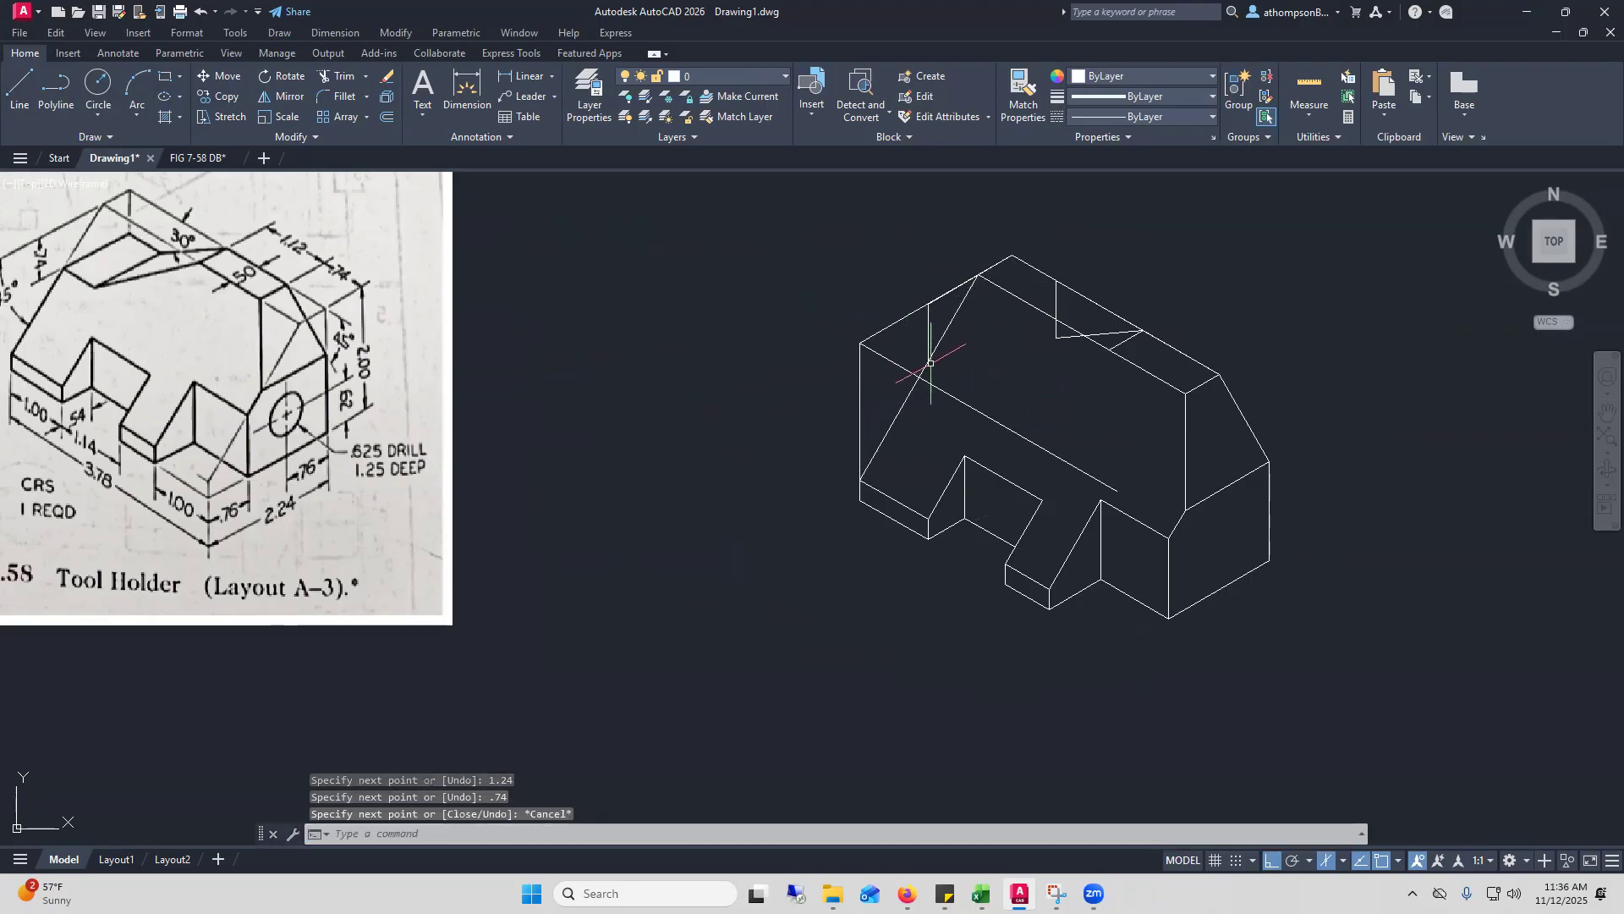
Compare the isometric layout of the 30° cut with the dimensioned views in the FIG 7-58 DB drawing
scroll(930, 362, "down", 3)
scroll(918, 366, "up", 4)
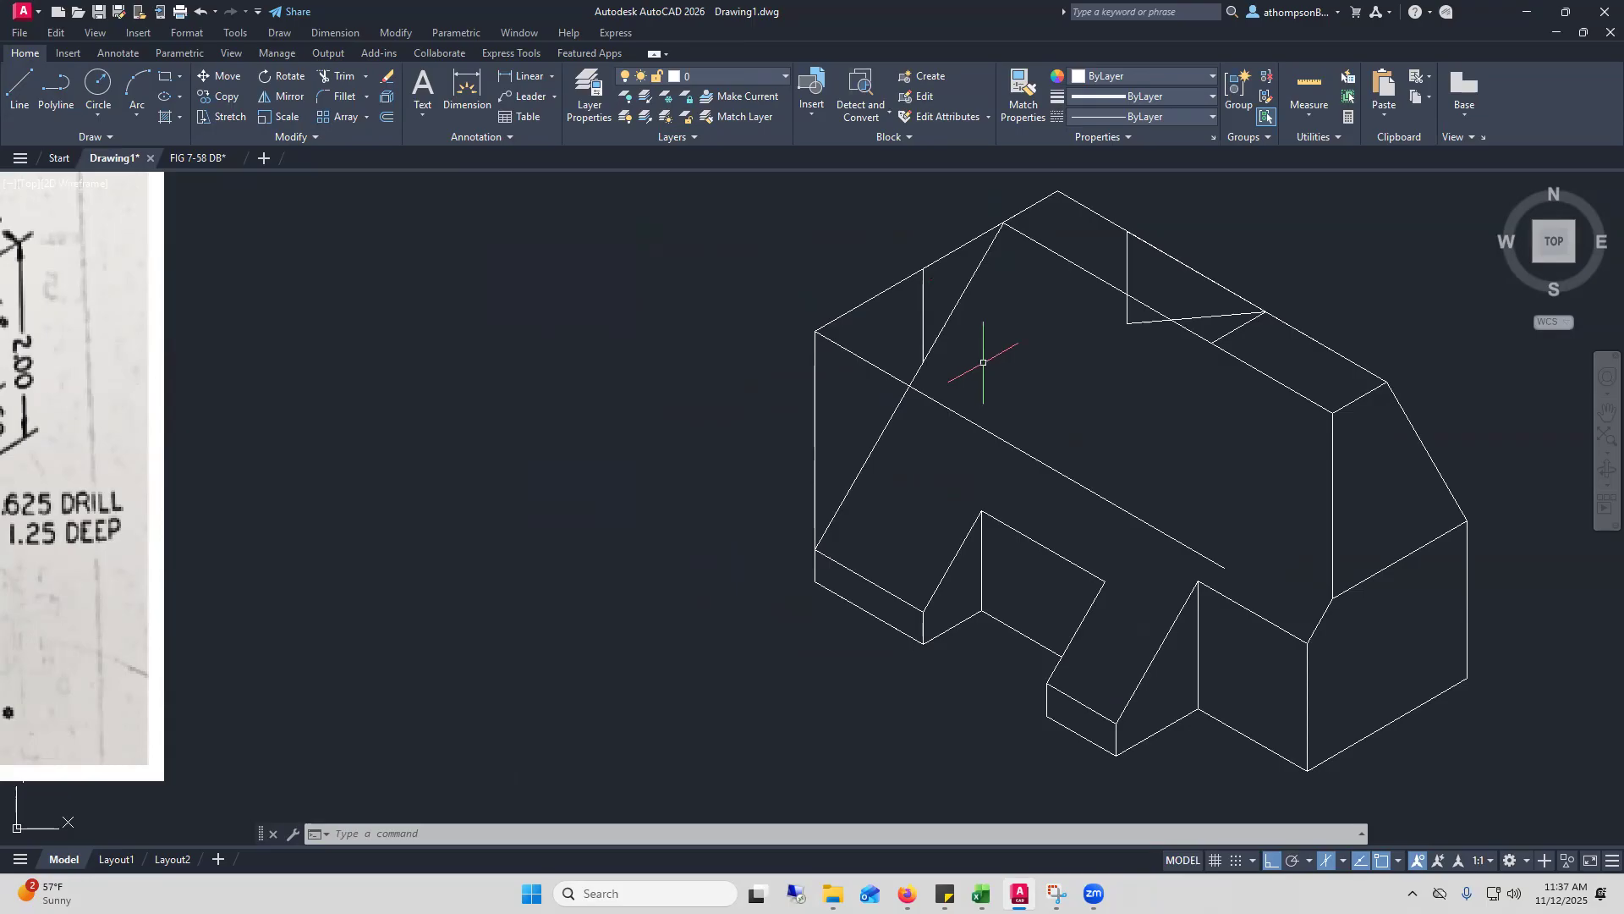
scroll(982, 362, "up", 2)
scroll(977, 363, "down", 4)
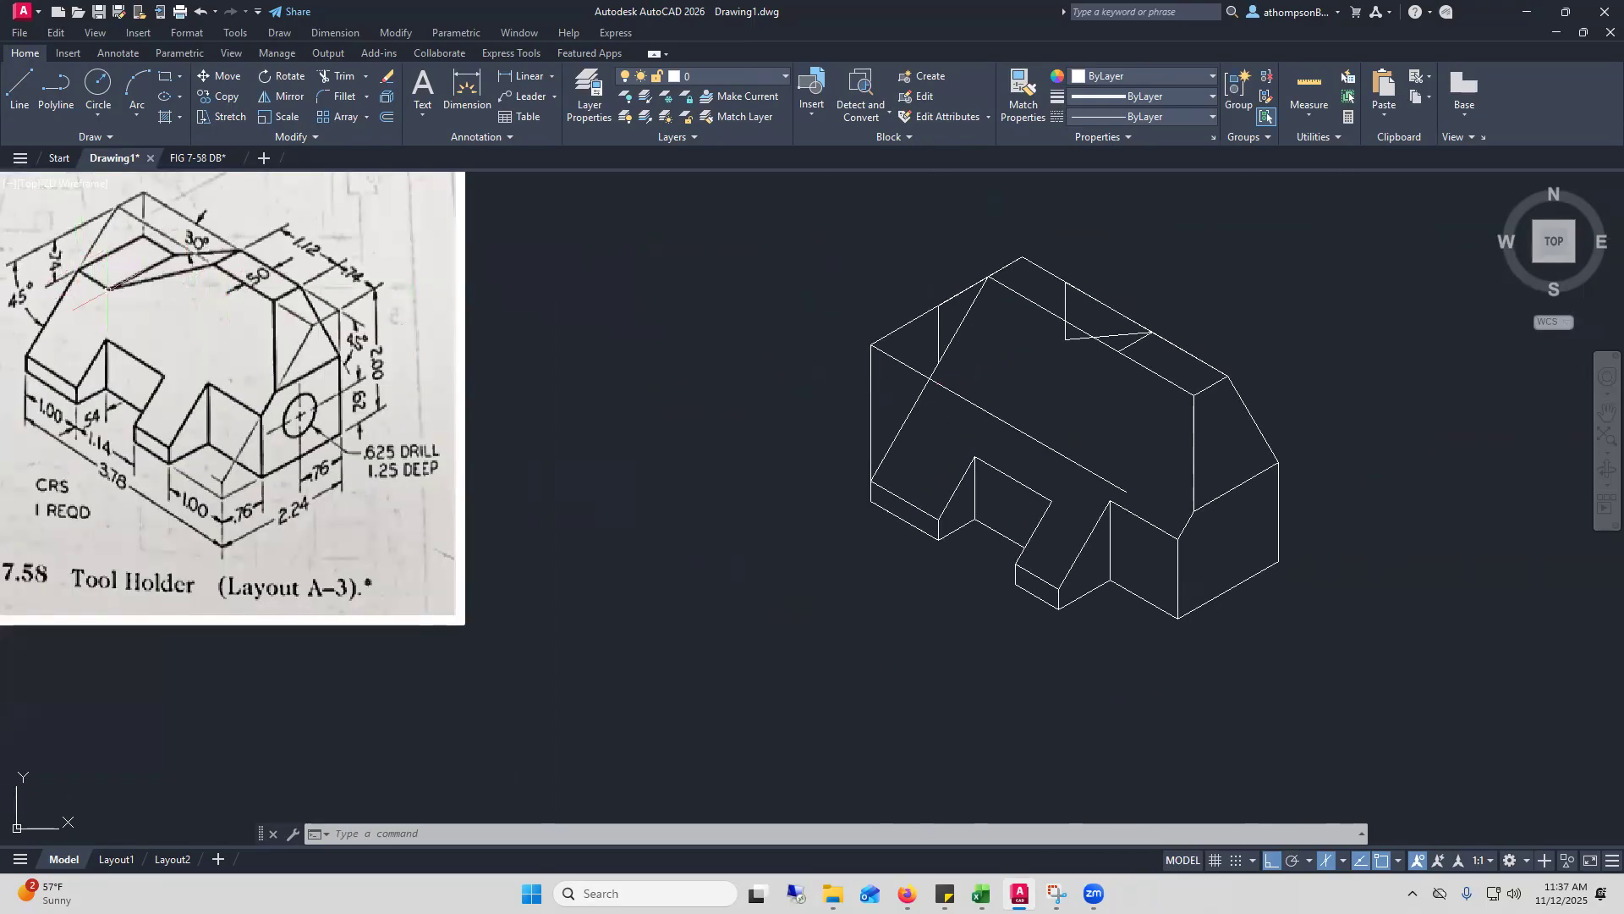
left_click(1124, 313)
left_click(203, 159)
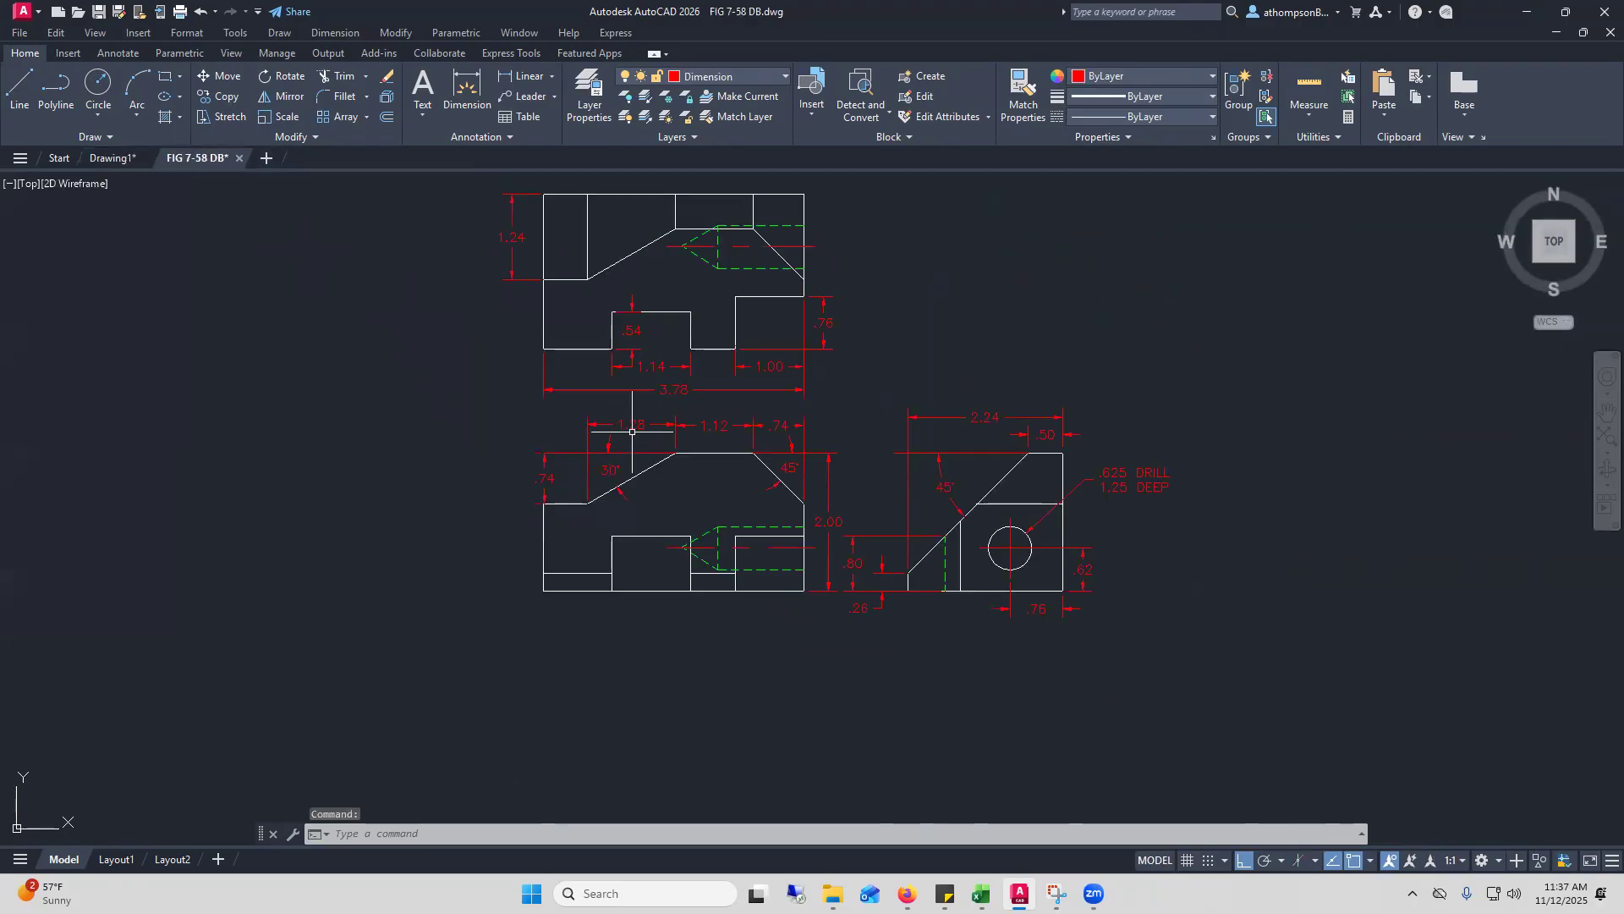
left_click(112, 158)
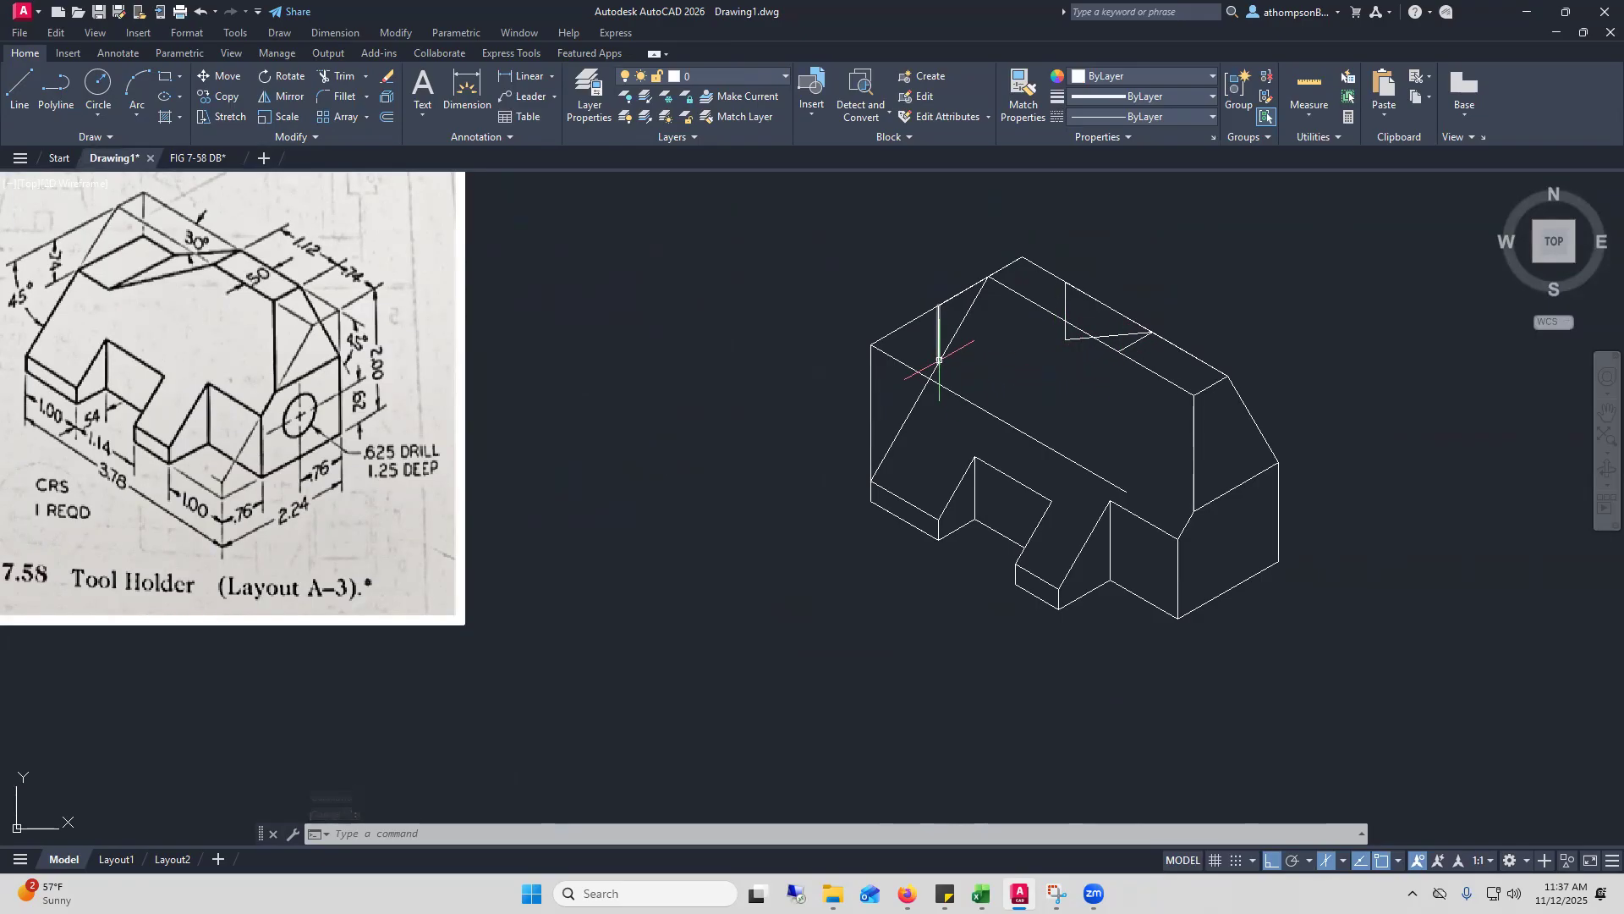
left_click(23, 93)
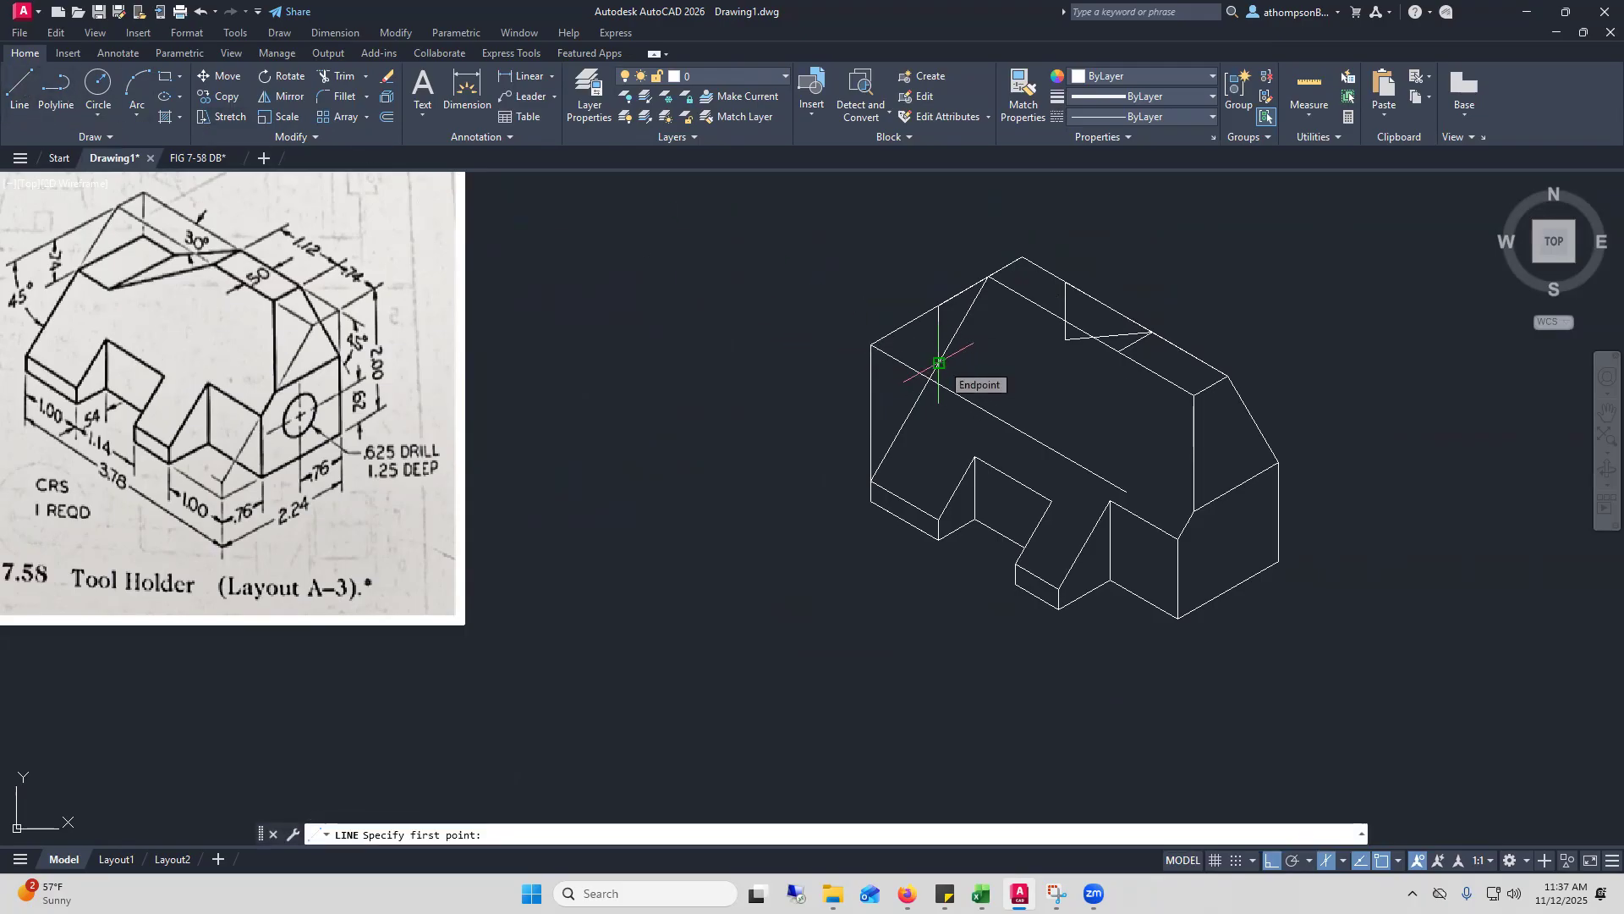
key("Escape")
key("Escape")
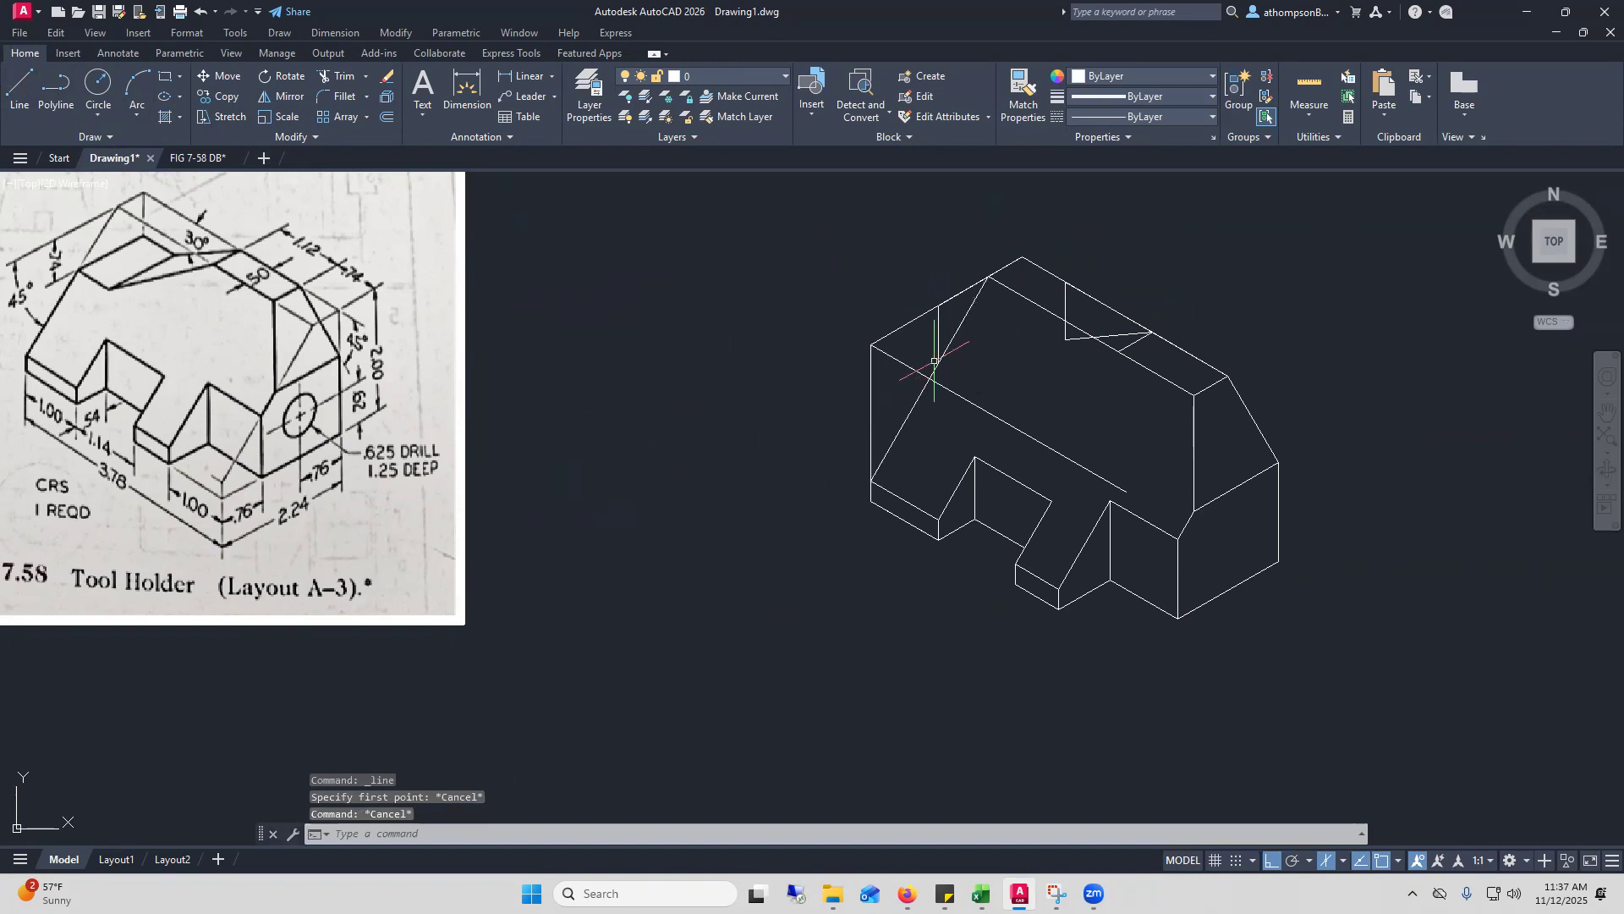
Switch to the FIG 7-58 DB drawing
left_click(197, 158)
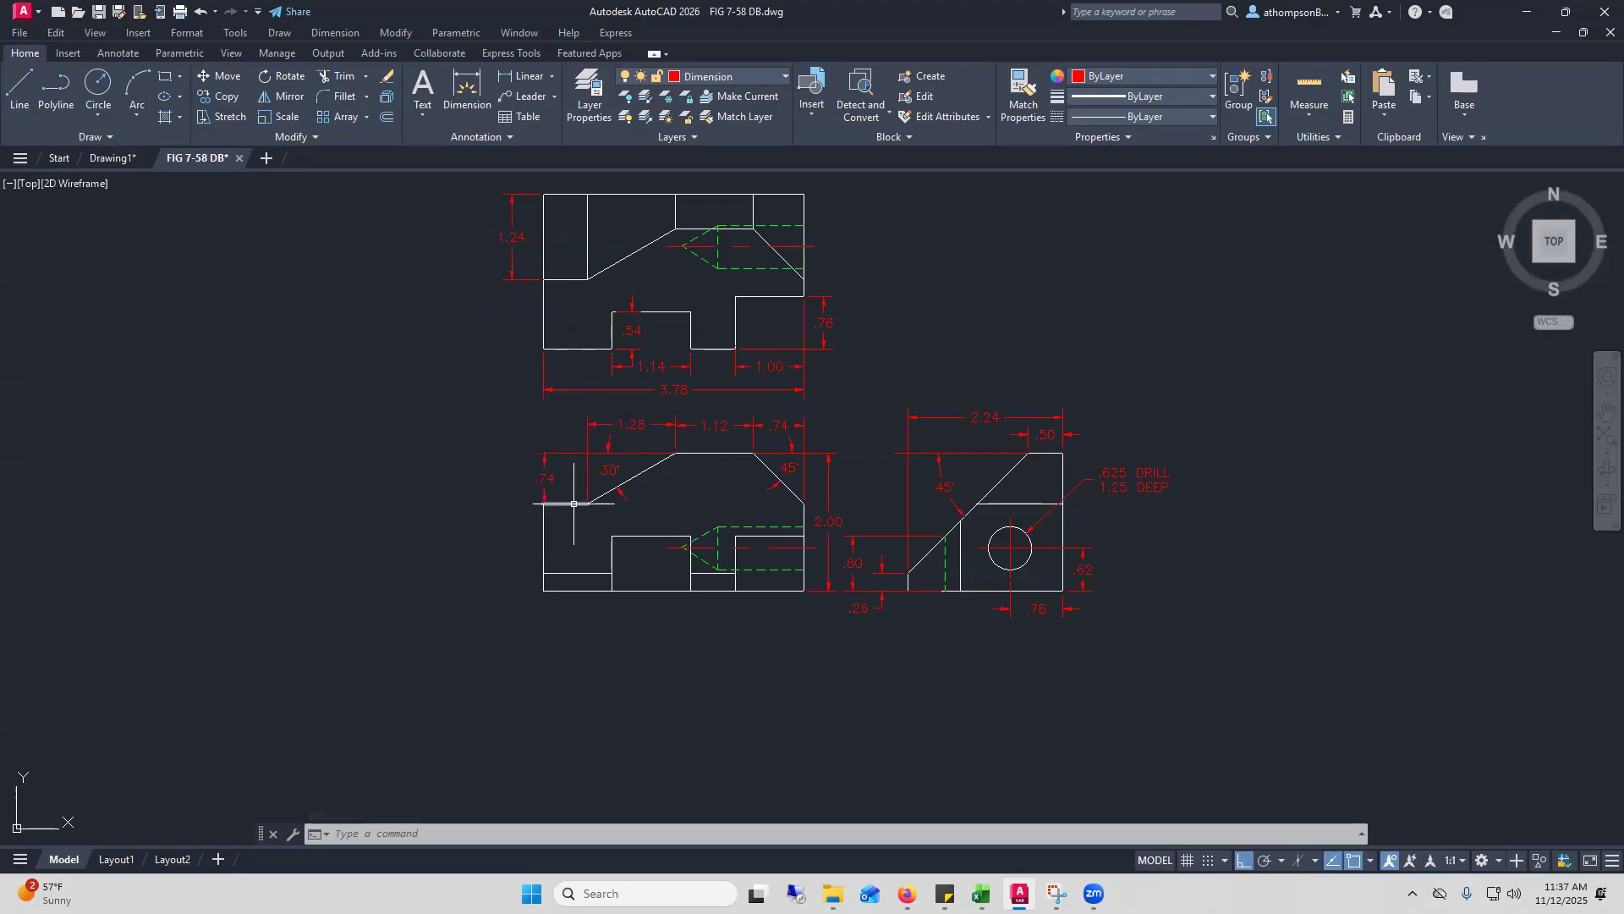
left_click(526, 76)
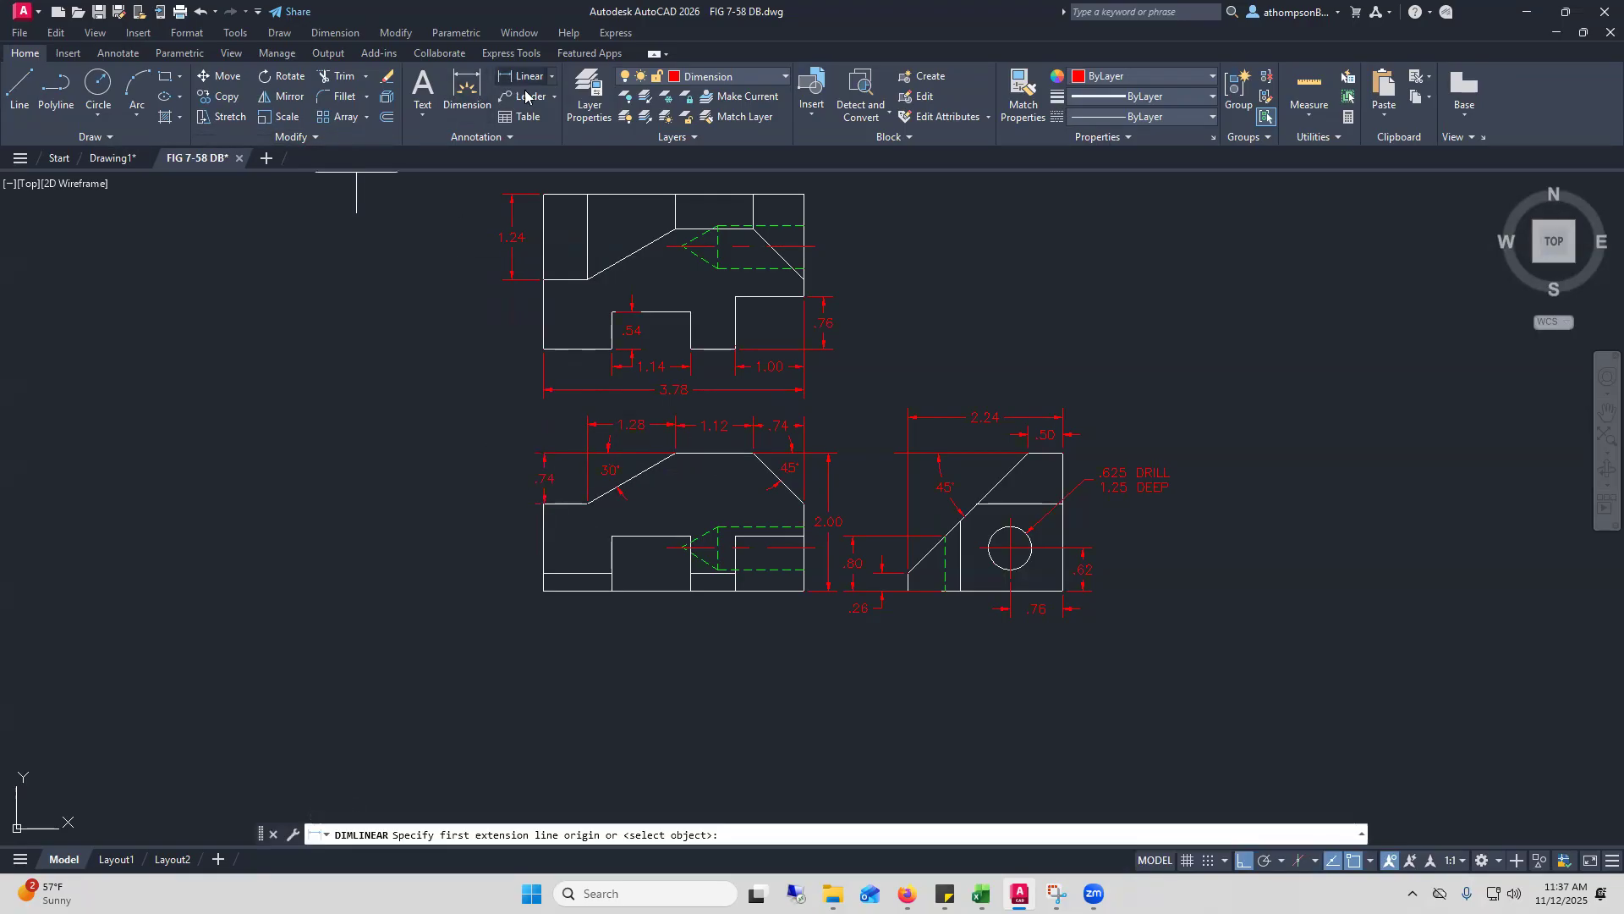
left_click(587, 503)
left_click(544, 504)
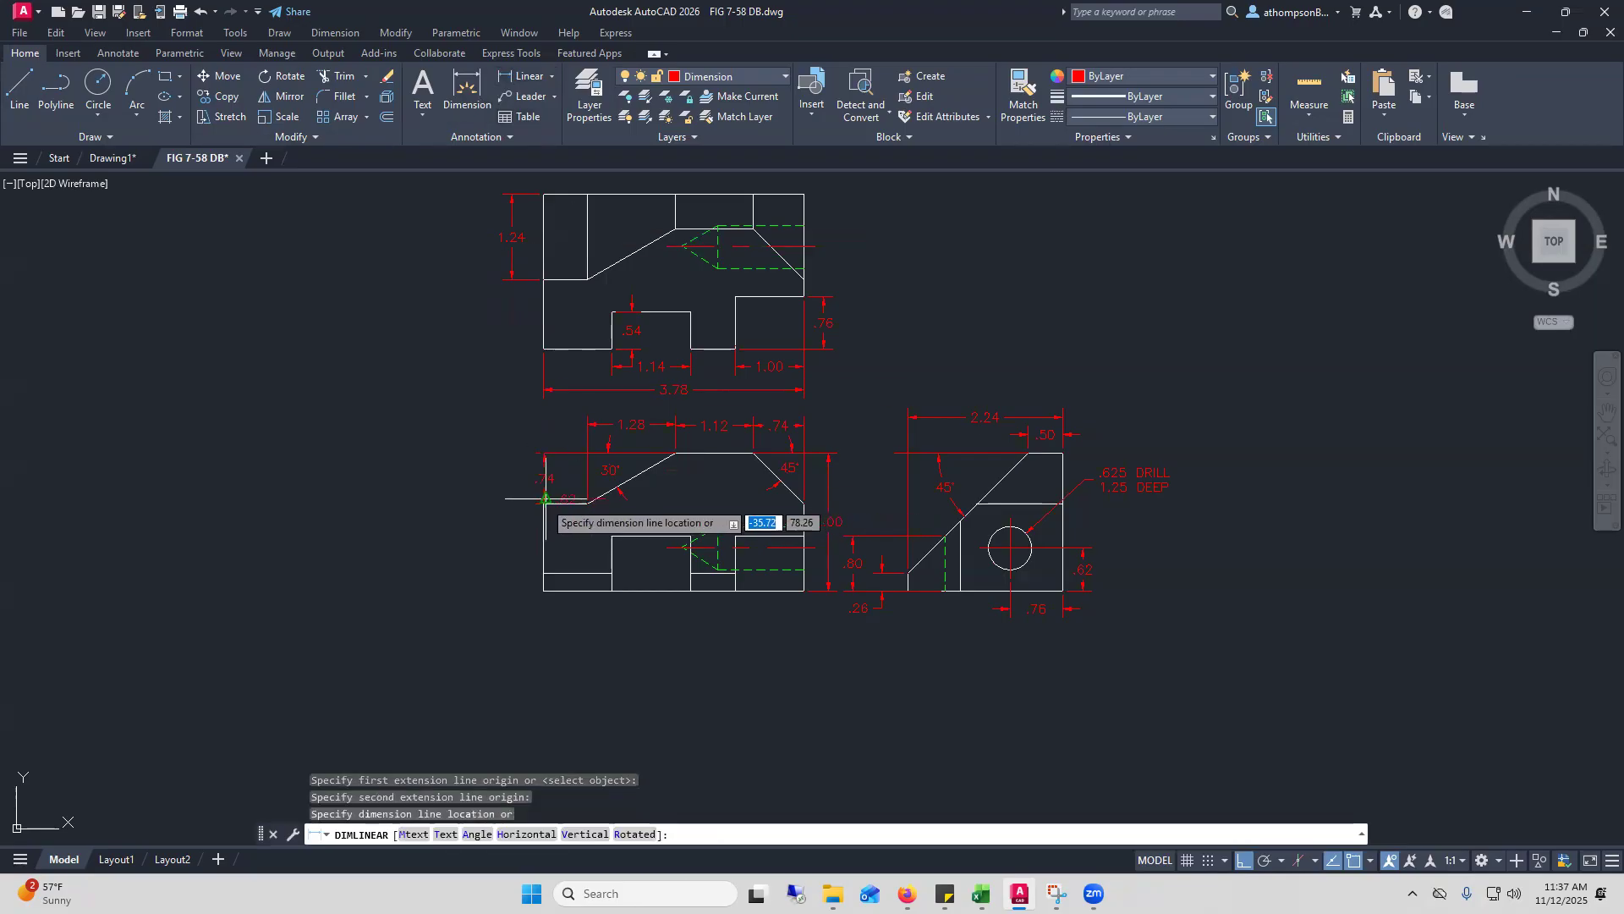
key("Escape")
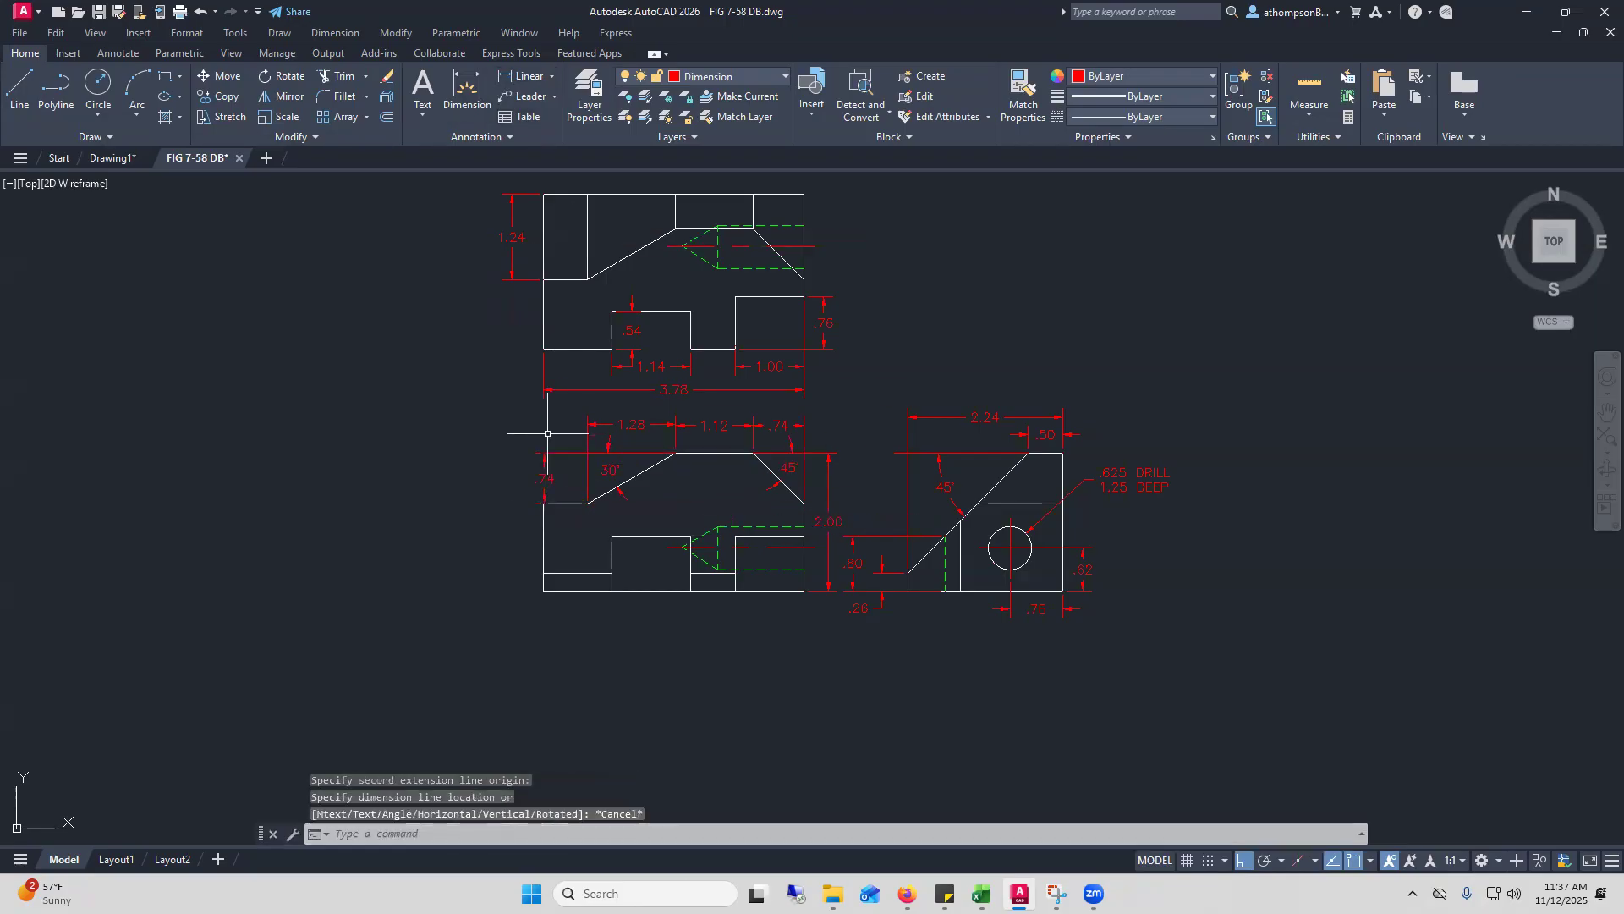
Add a horizontal linear dimension across the short flat at the foot of the 30° slope, above the front view beside the 1.28 dimension
left_click(526, 76)
scroll(586, 447, "up", 2)
left_click(595, 587)
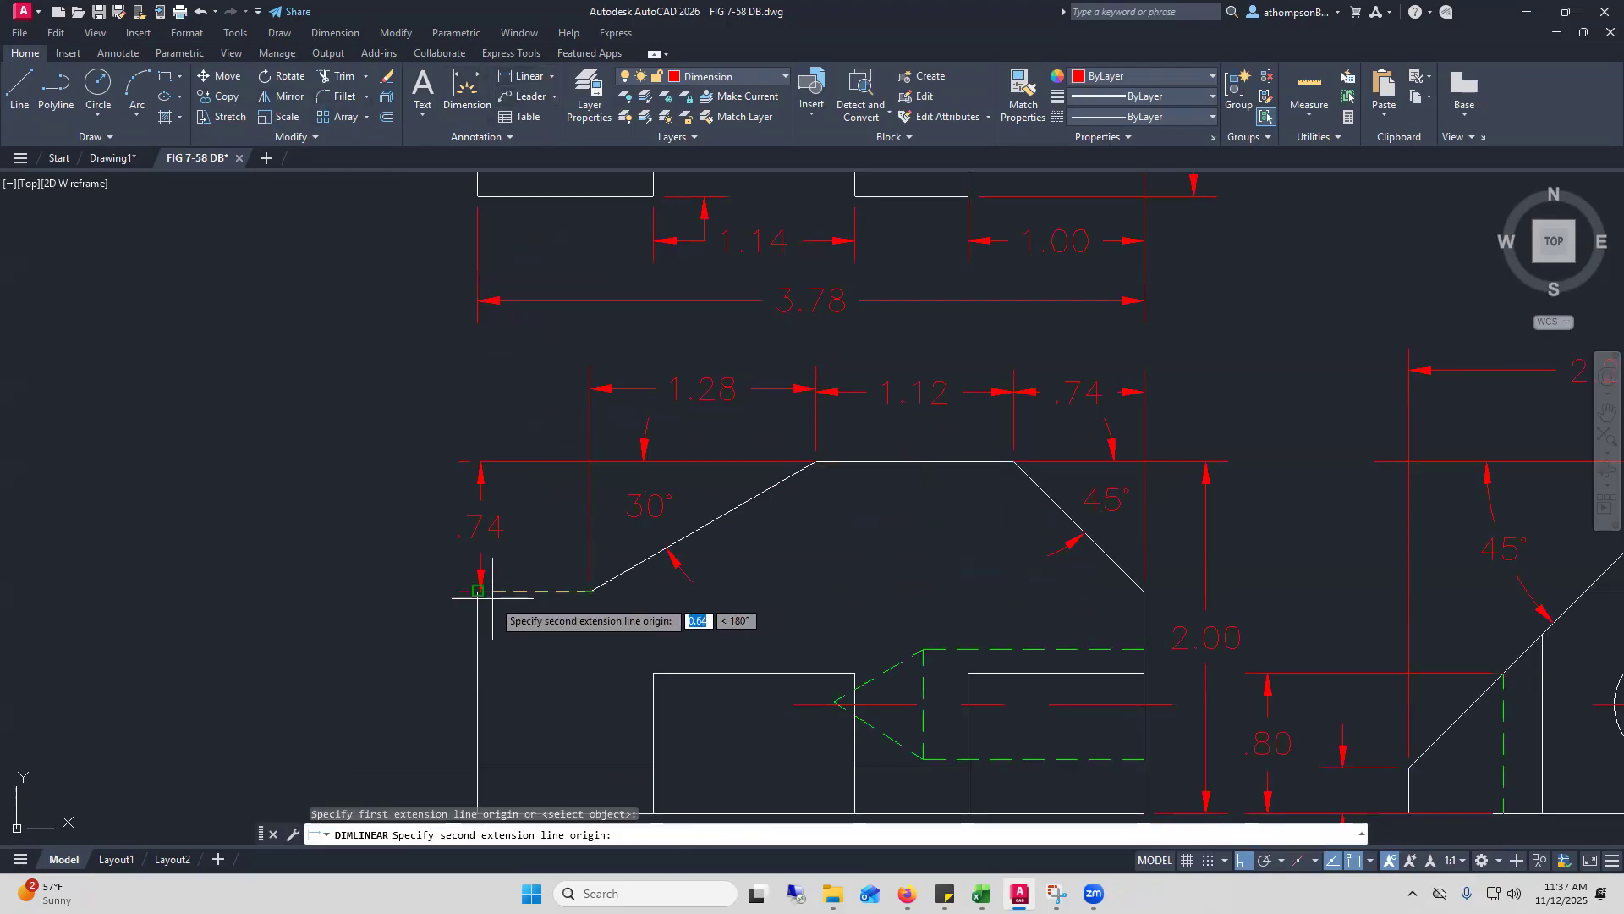
scroll(481, 590, "up", 4)
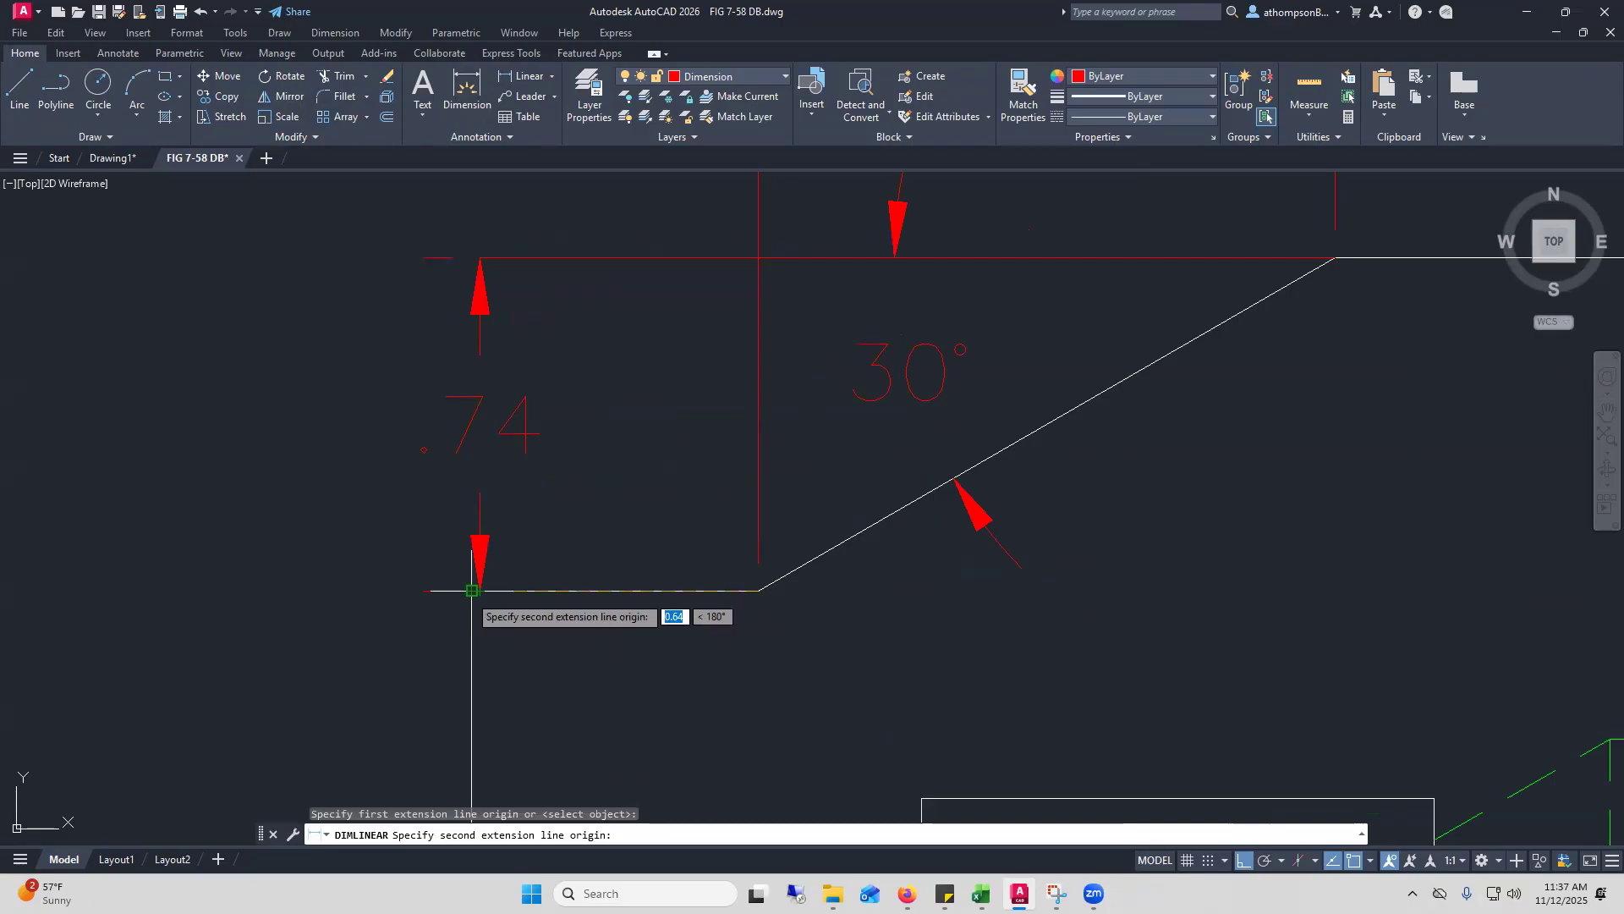
left_click(480, 590)
scroll(479, 591, "down", 2)
scroll(471, 591, "down", 2)
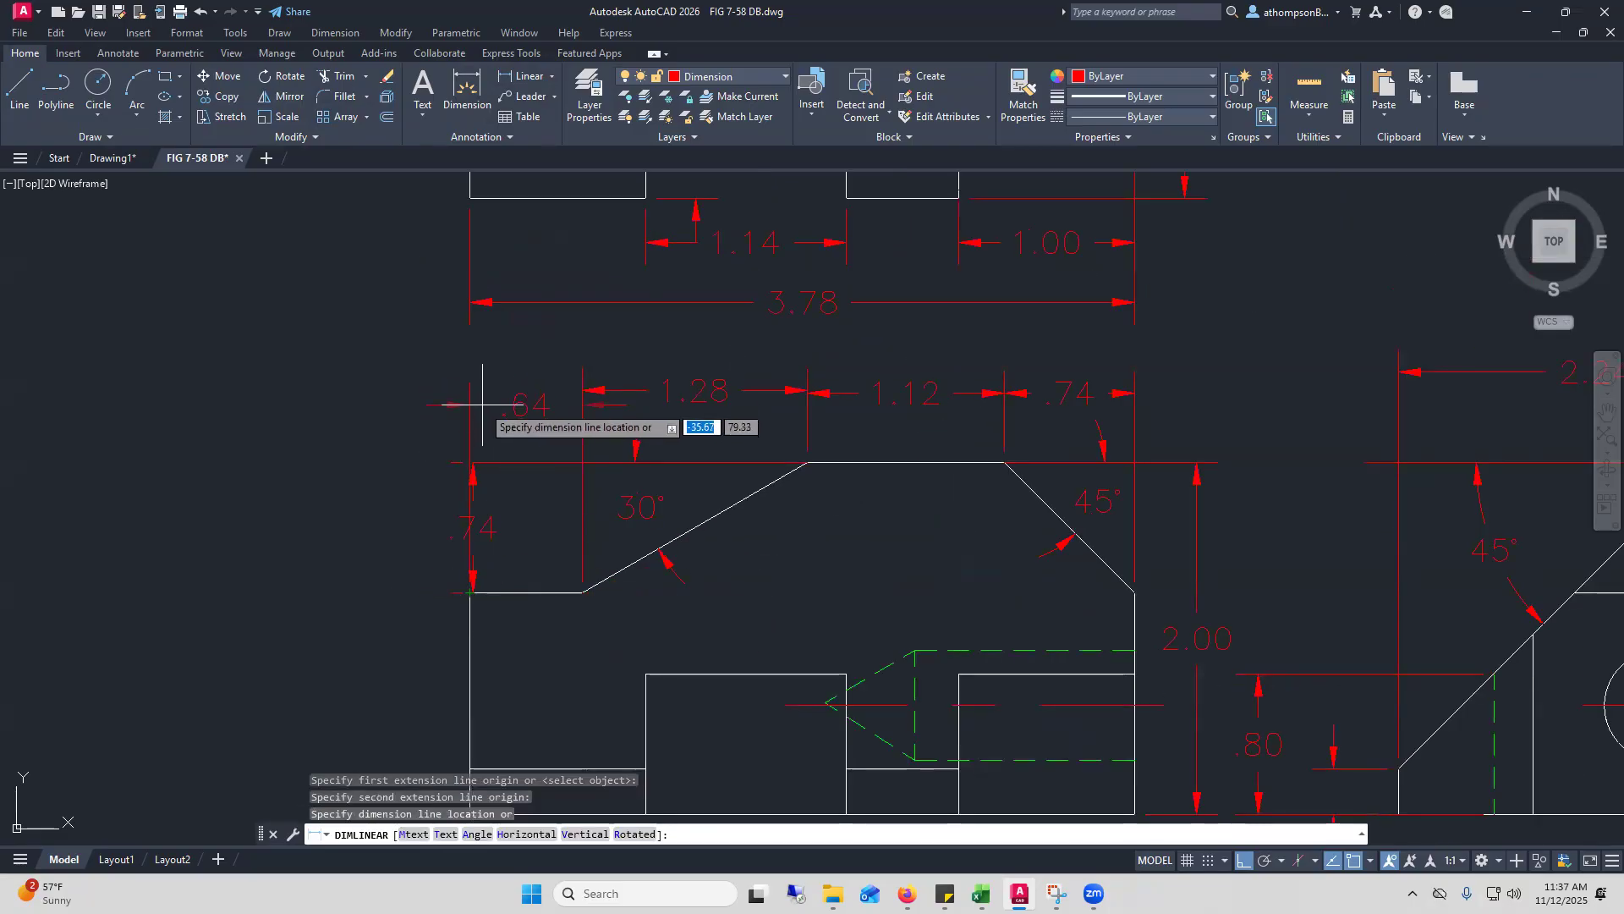
left_click(494, 394)
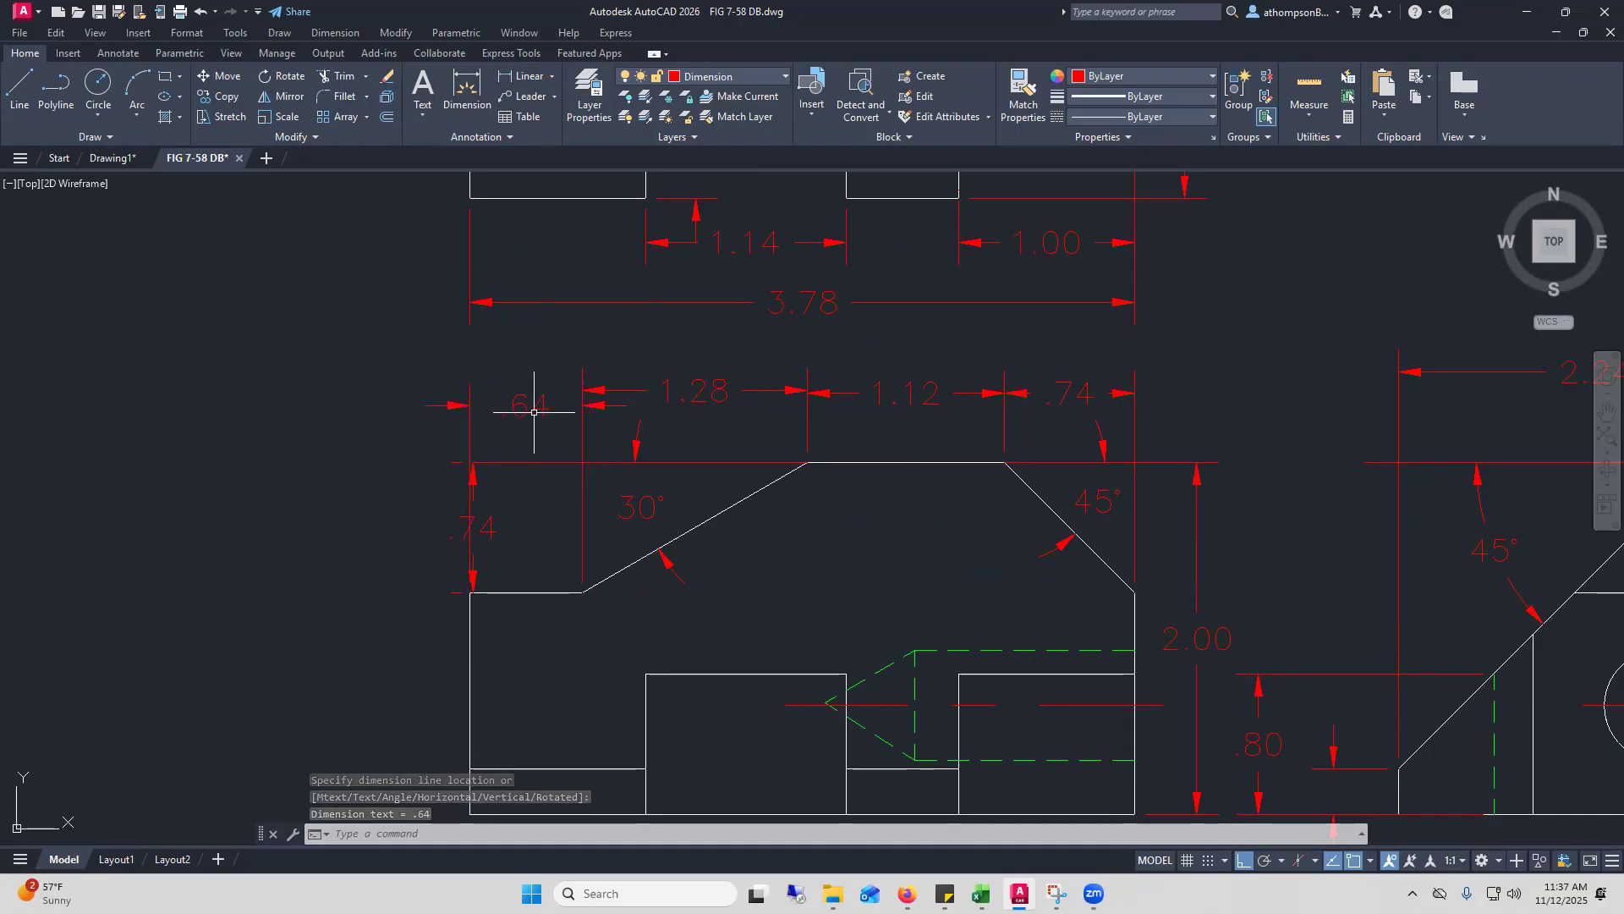
In Drawing1, draw a .64 line on the left isoplane from the lower end of the end face's .74 vertical, parallel to the long edges
left_click(112, 158)
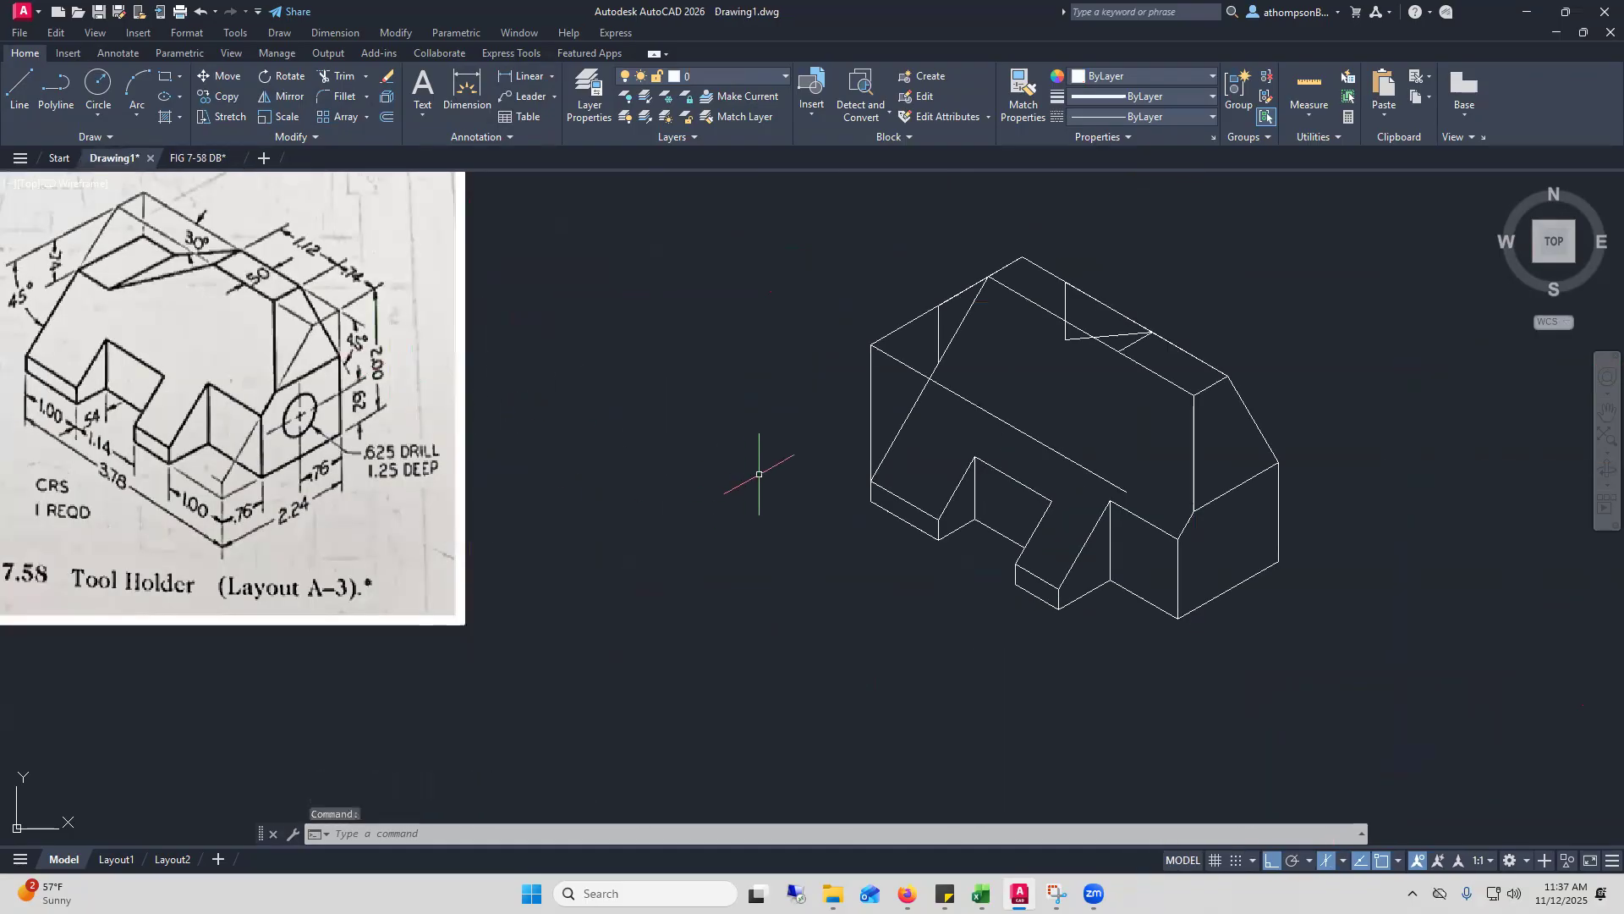
left_click(19, 89)
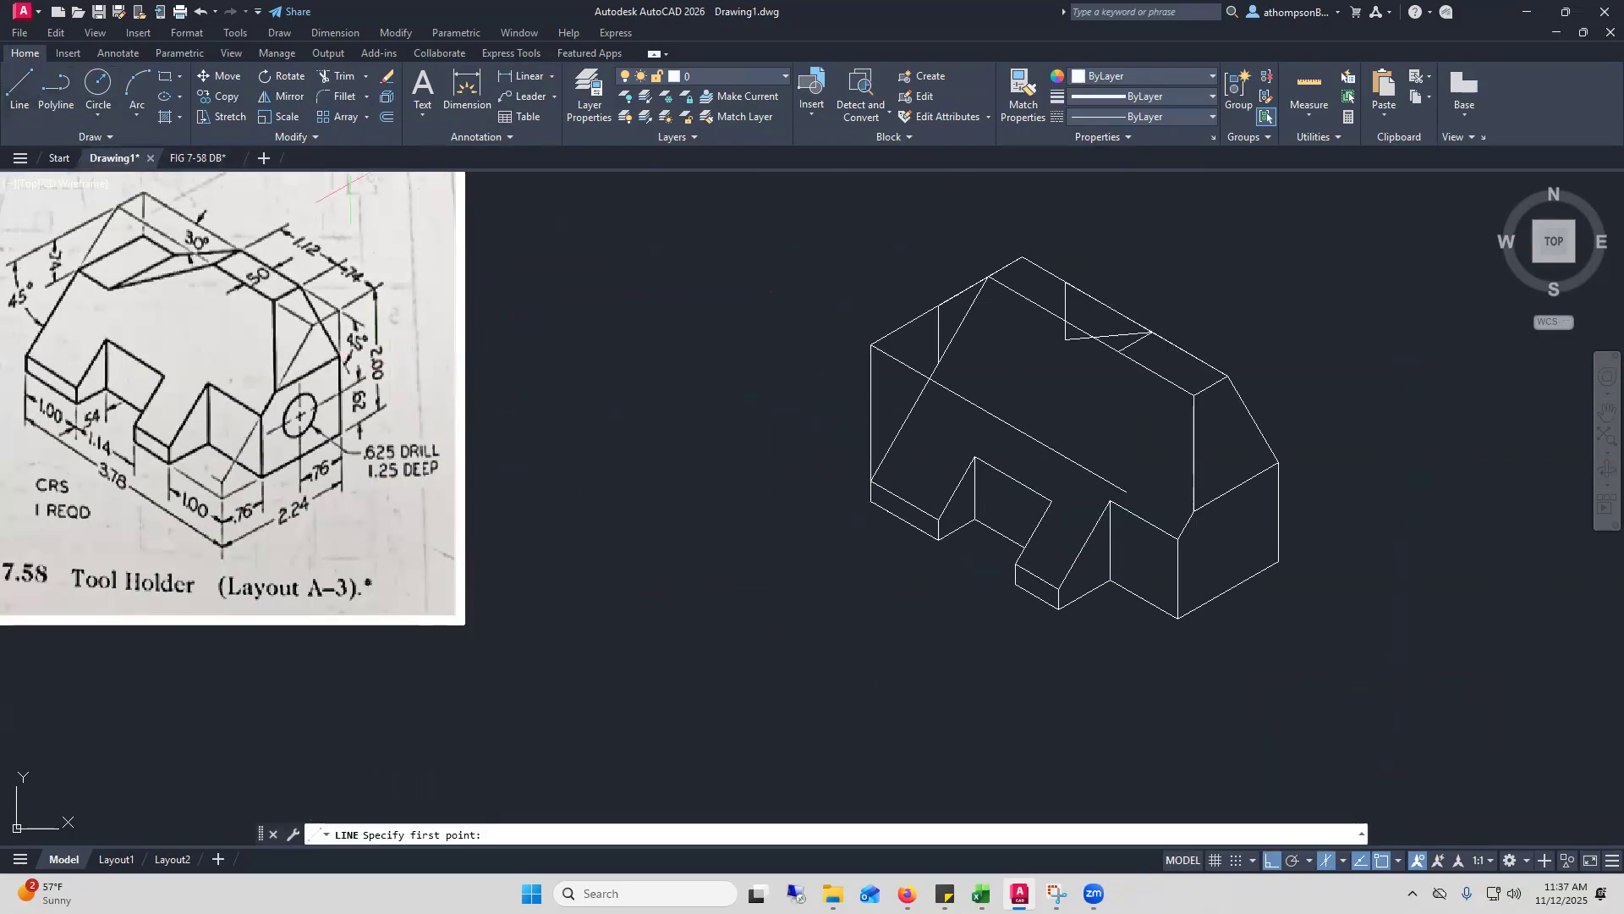
left_click(938, 363)
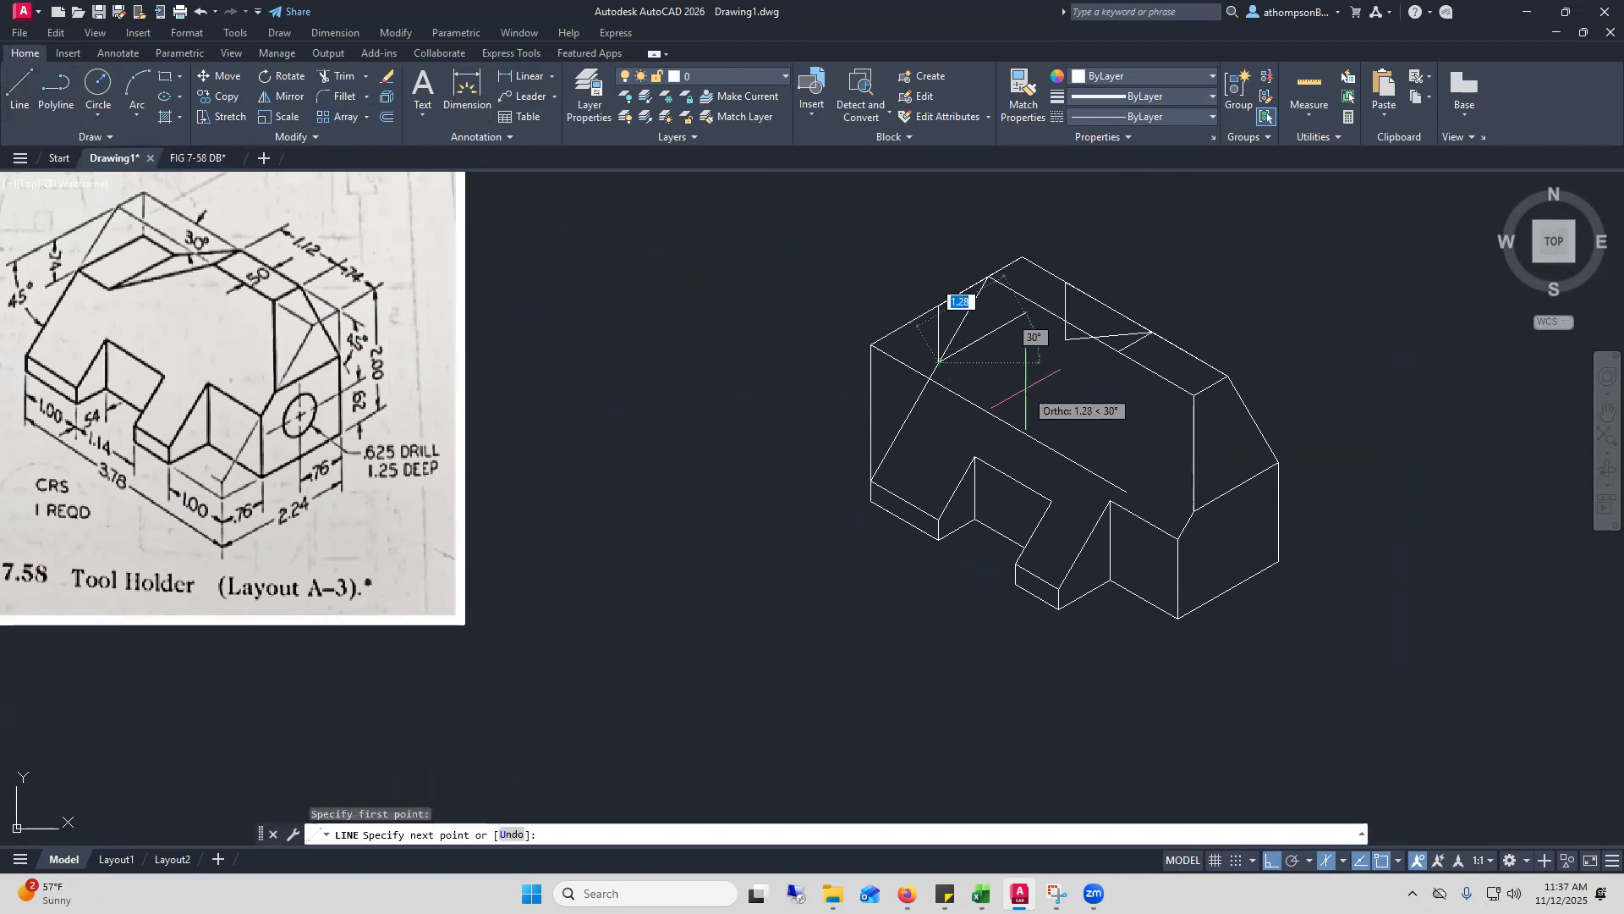
key("F5")
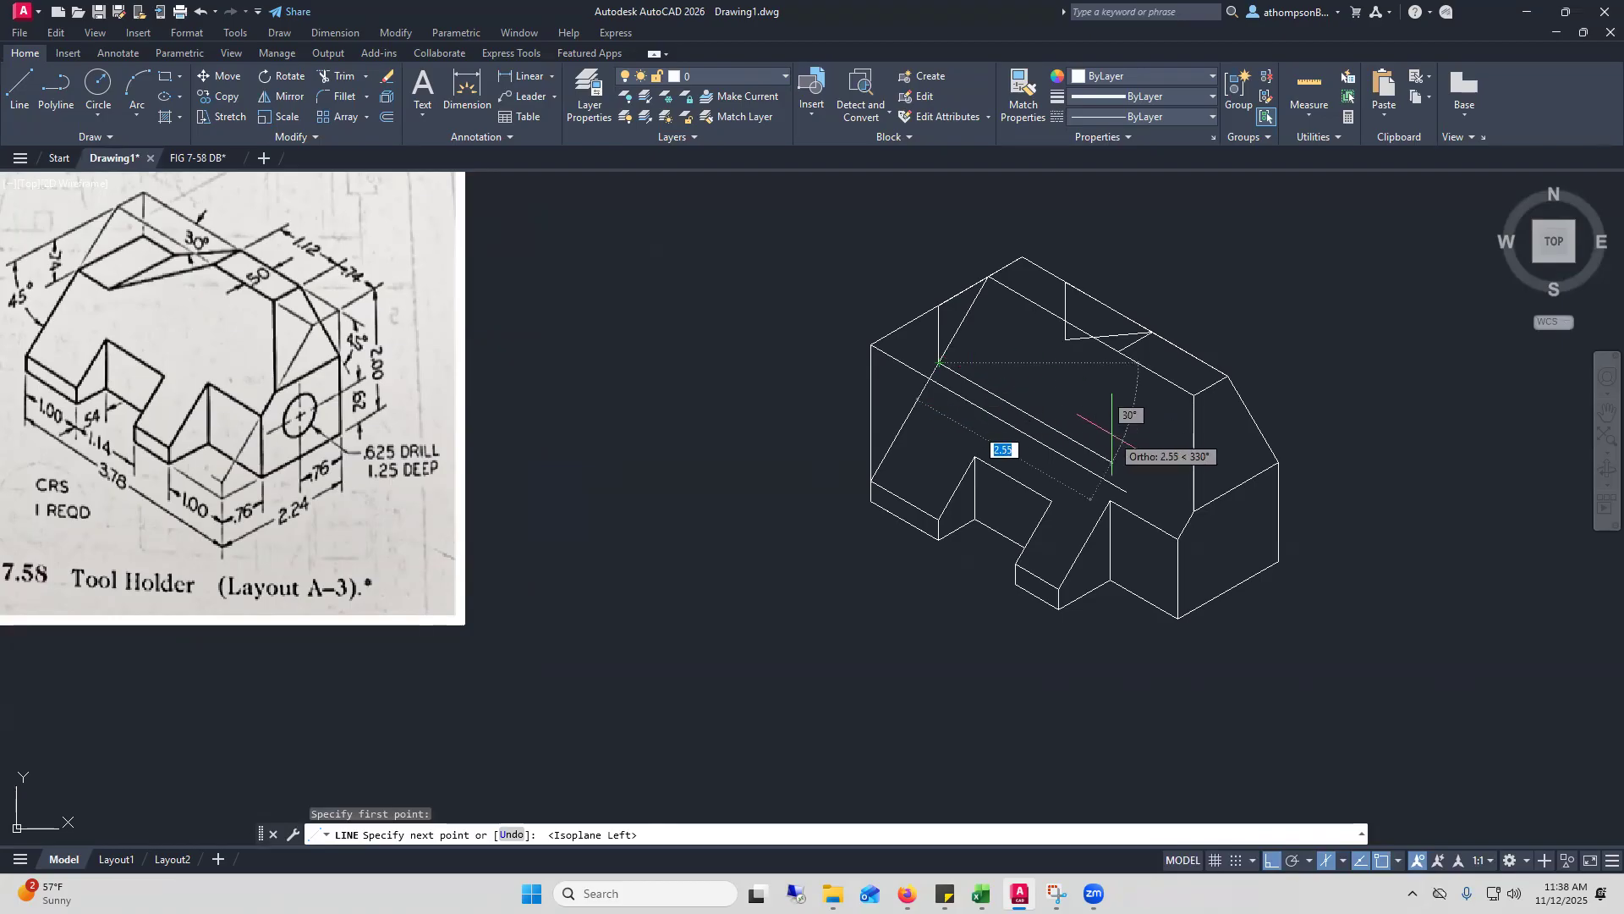
type(".")
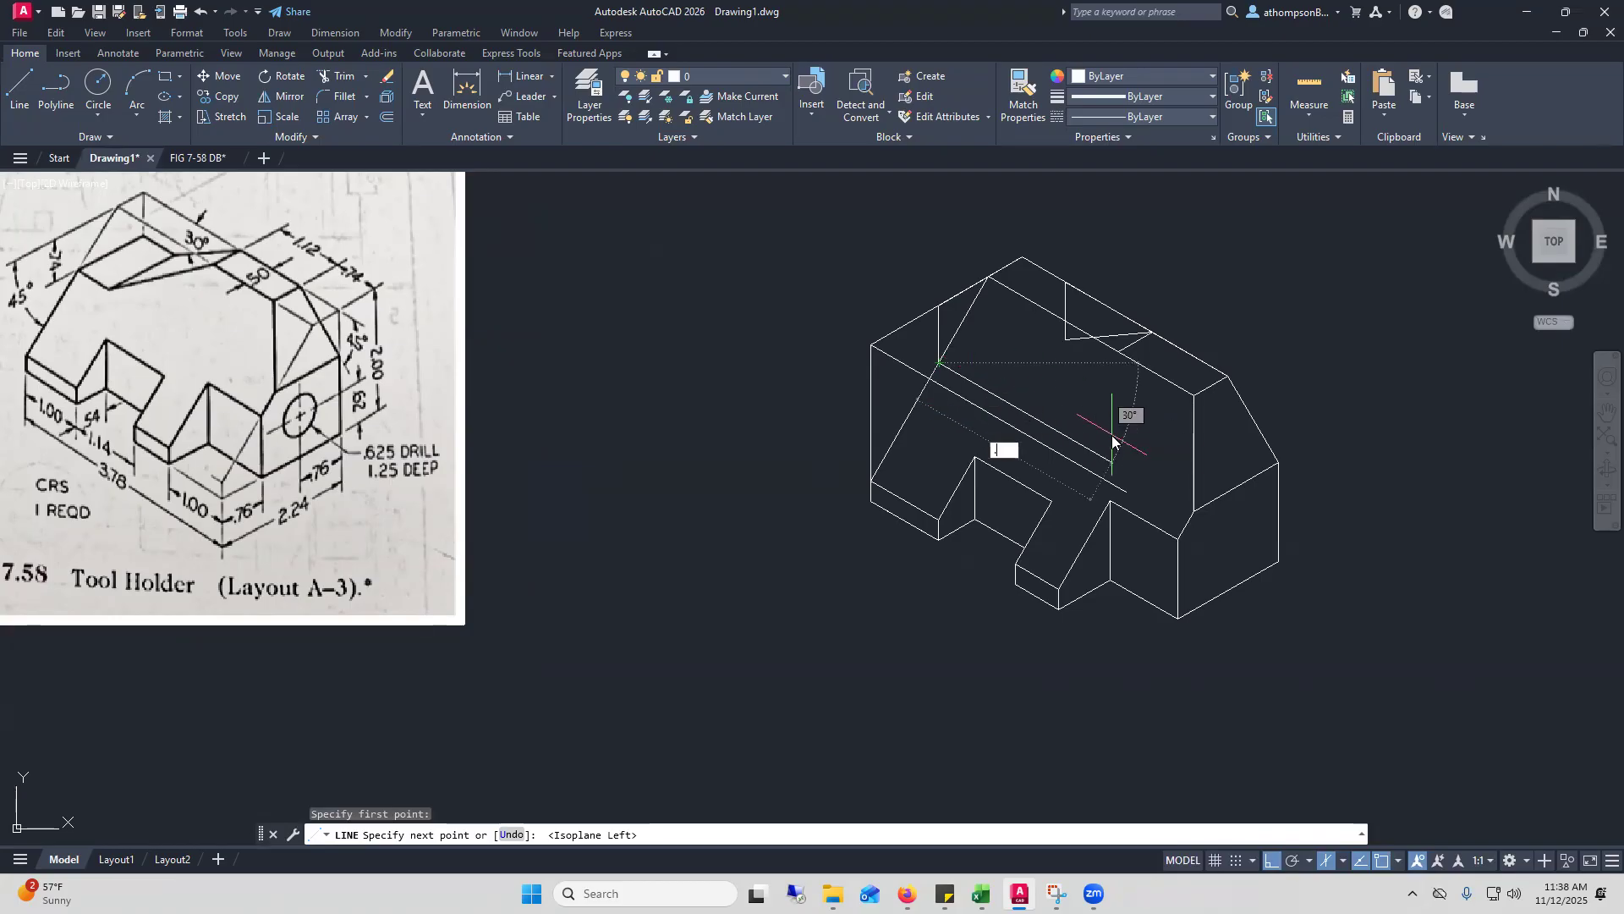
type("64")
key("Return")
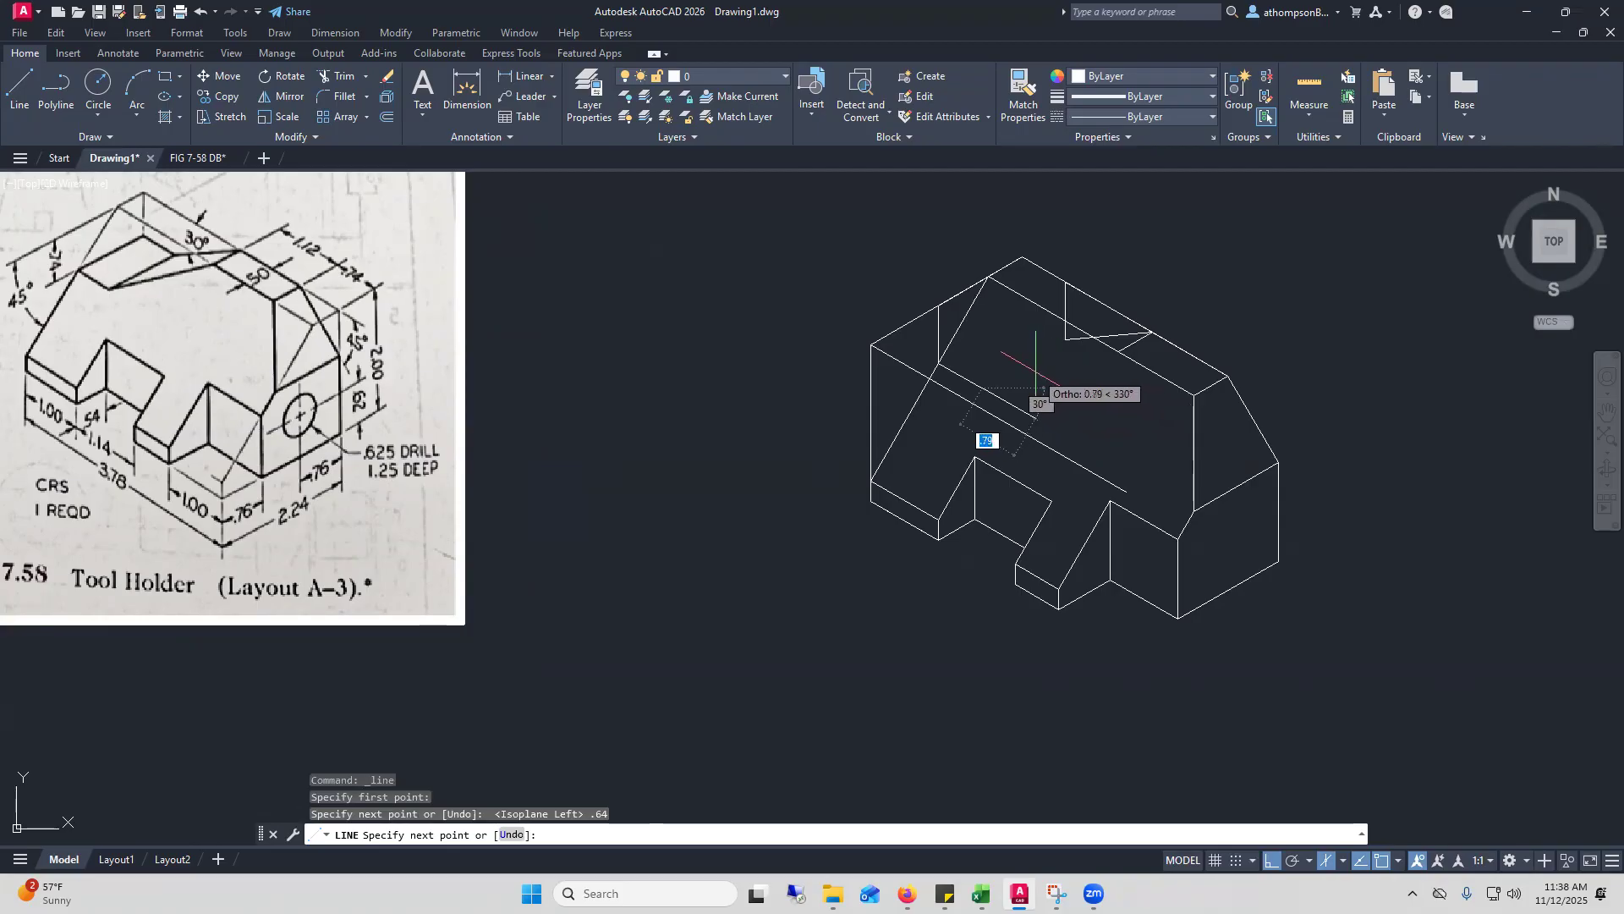
Draw the front slanted edge of the 30° cut from the end of the .64 line to the top face's front edge
left_click(1119, 351)
right_click(1241, 281)
left_click(1261, 290)
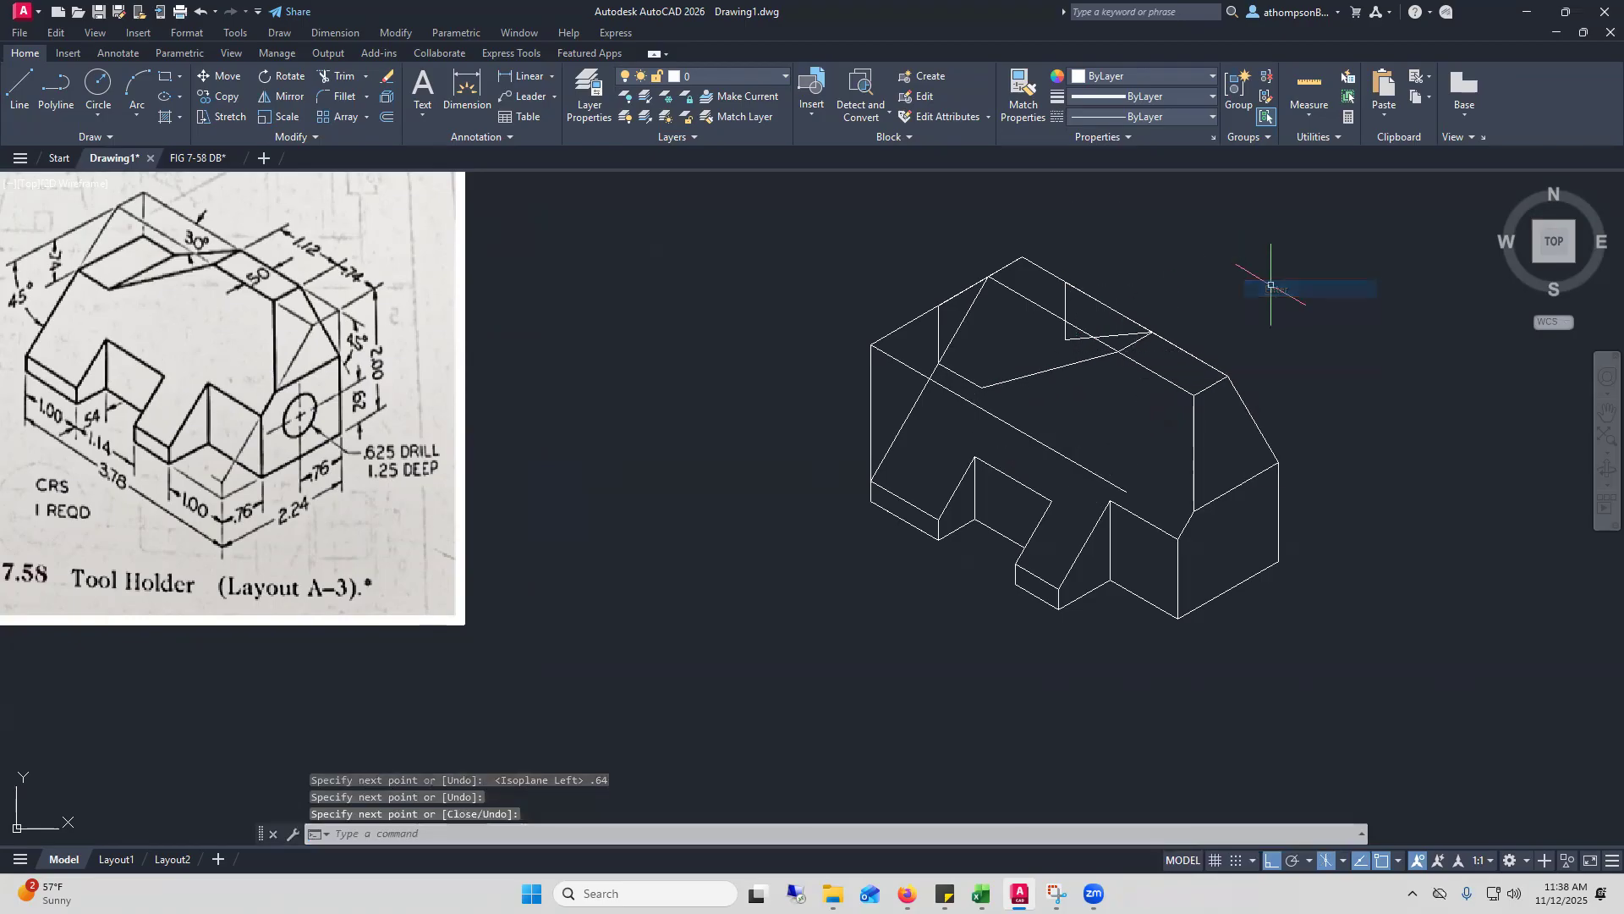
Draw a line across the foot of the 30° slope, joining the lower ends of the front and rear slanted edges
left_click(23, 95)
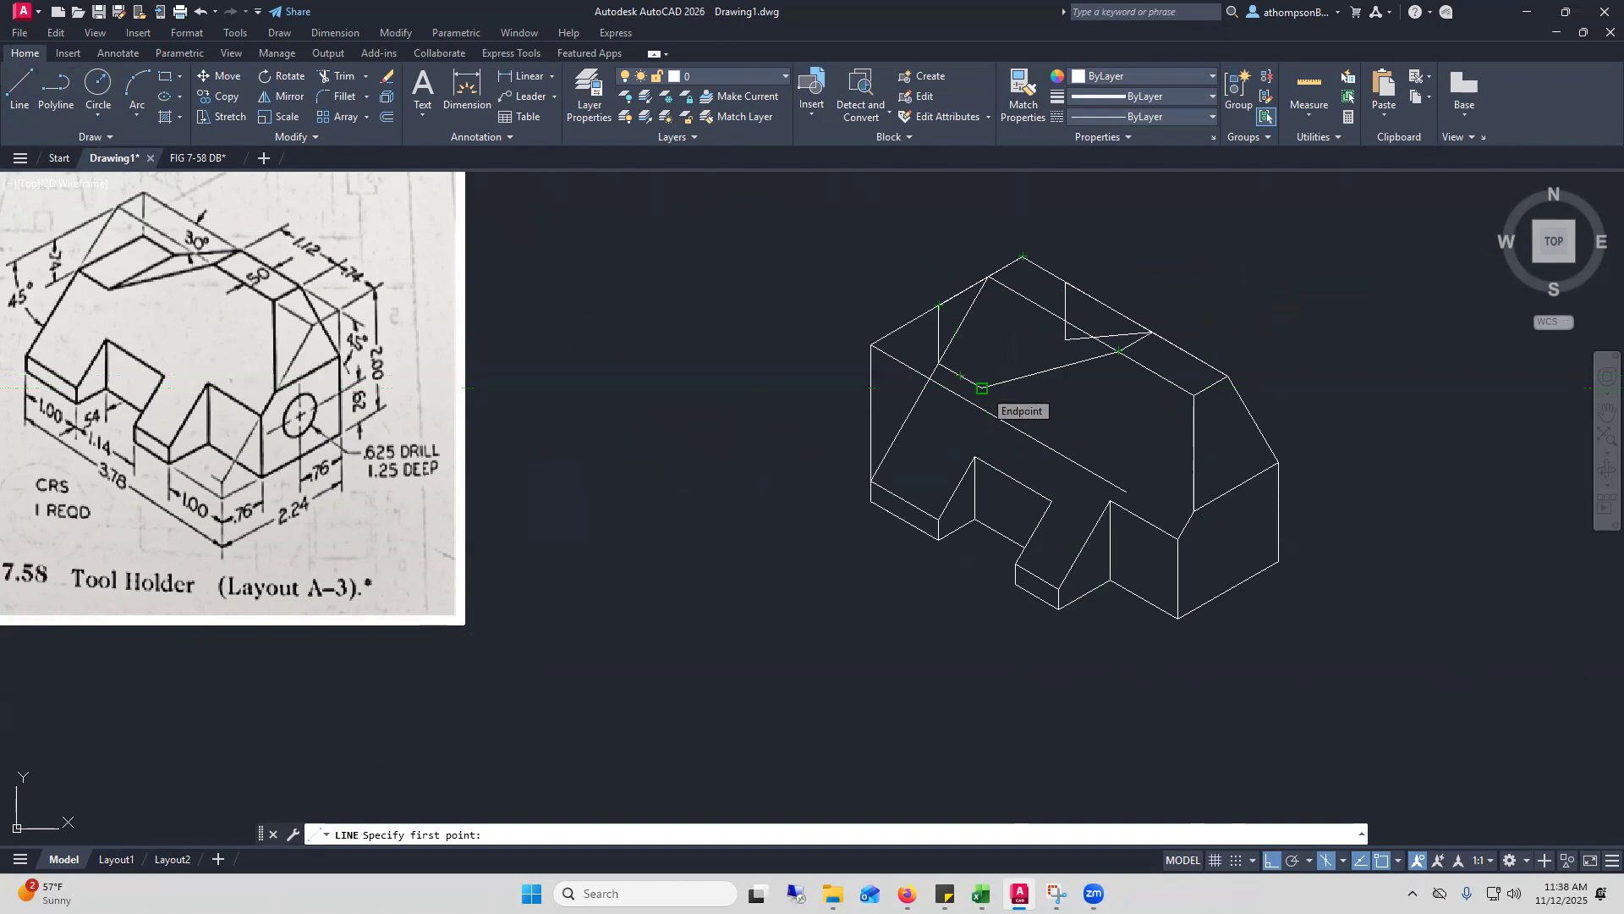
left_click(983, 388)
left_click(1066, 339)
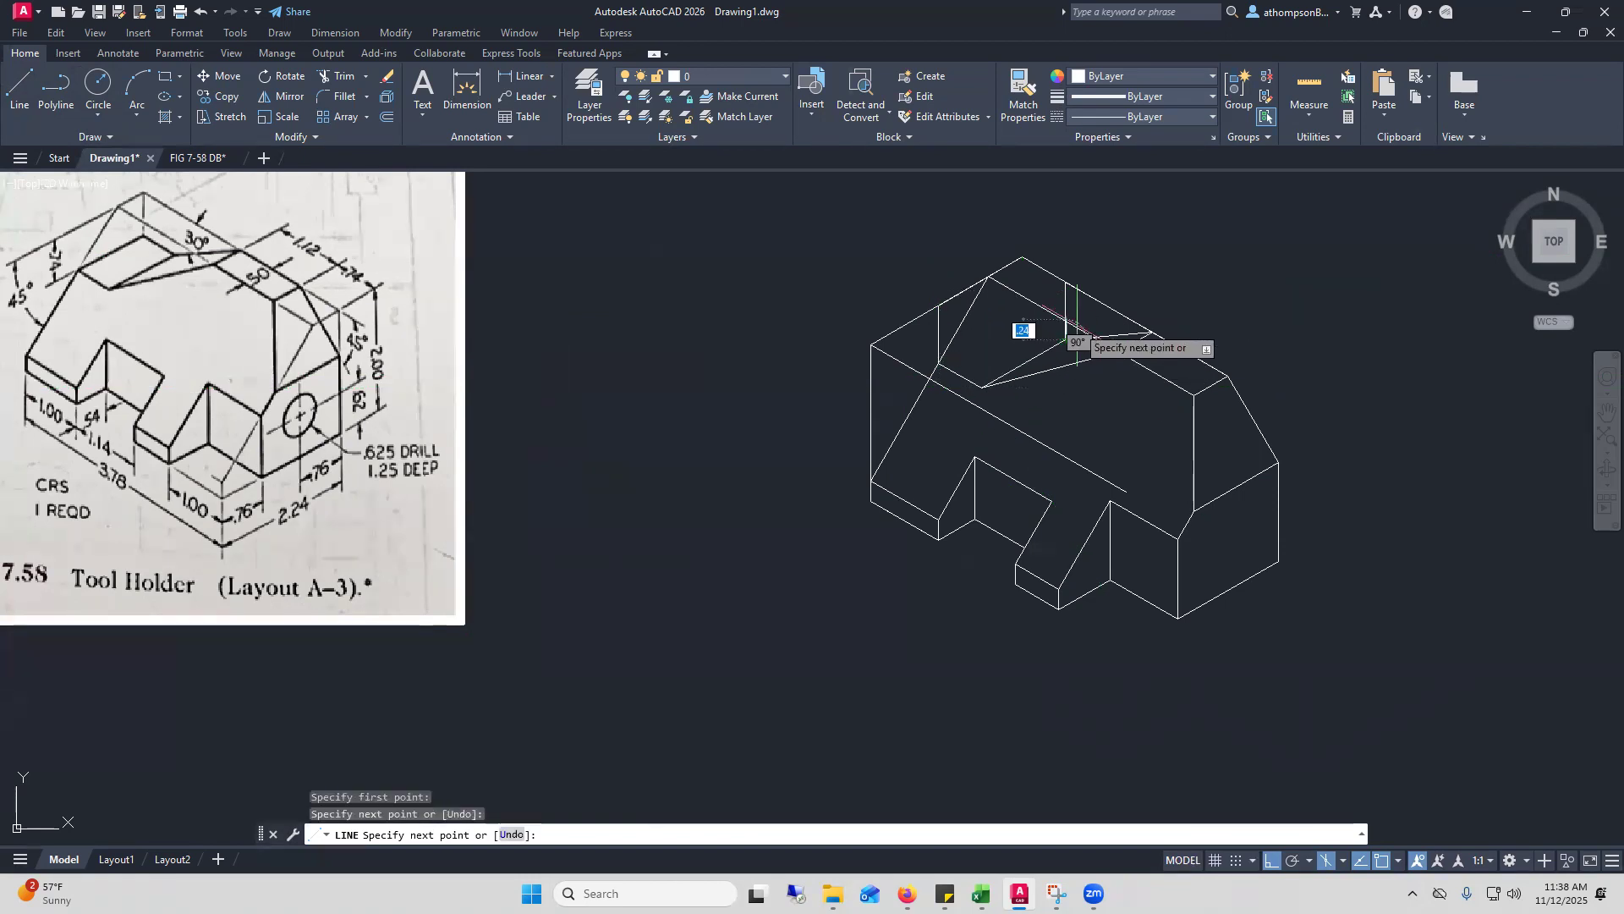
right_click(1186, 264)
left_click(1219, 275)
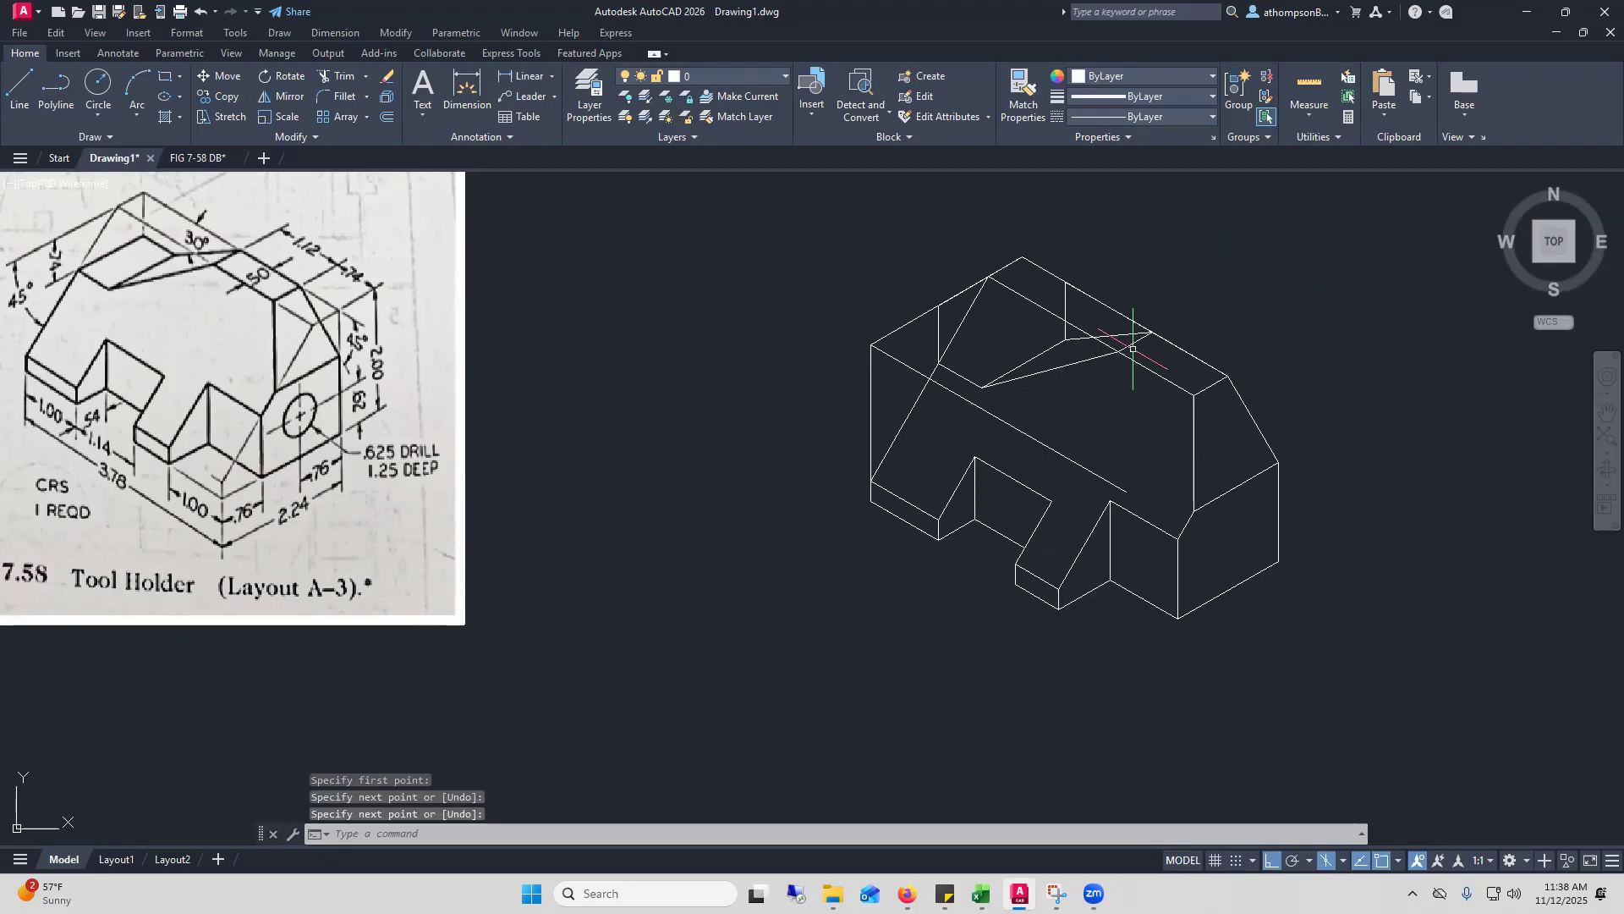
Copy the line across the foot of the slope to the outer end of the .64 line to form the flat's end edge
left_click(1039, 353)
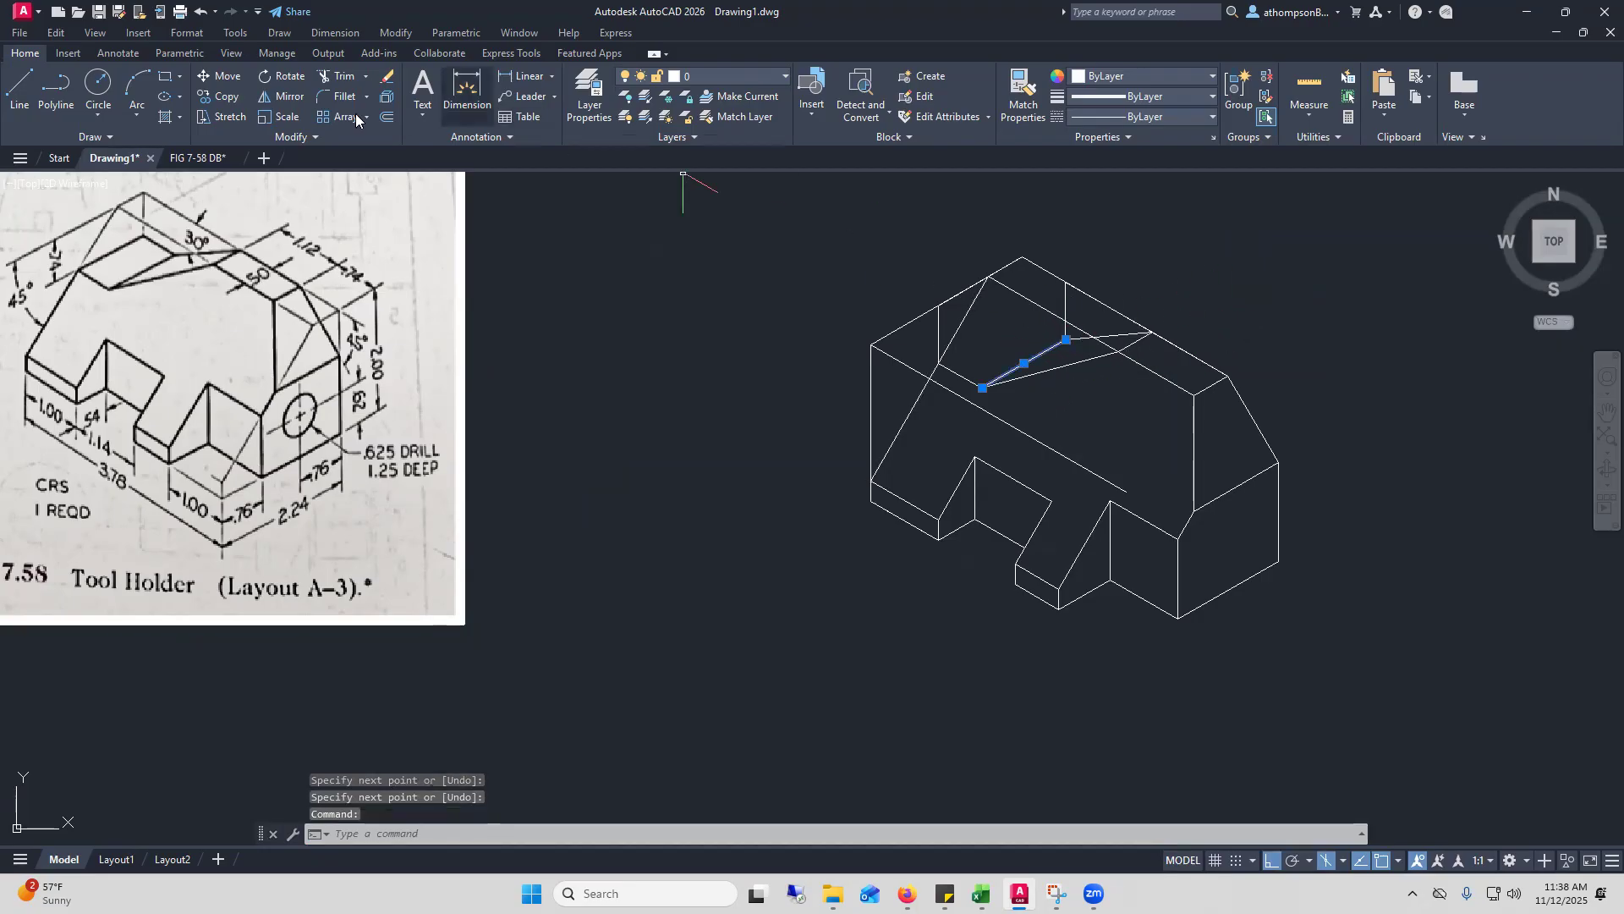
left_click(222, 95)
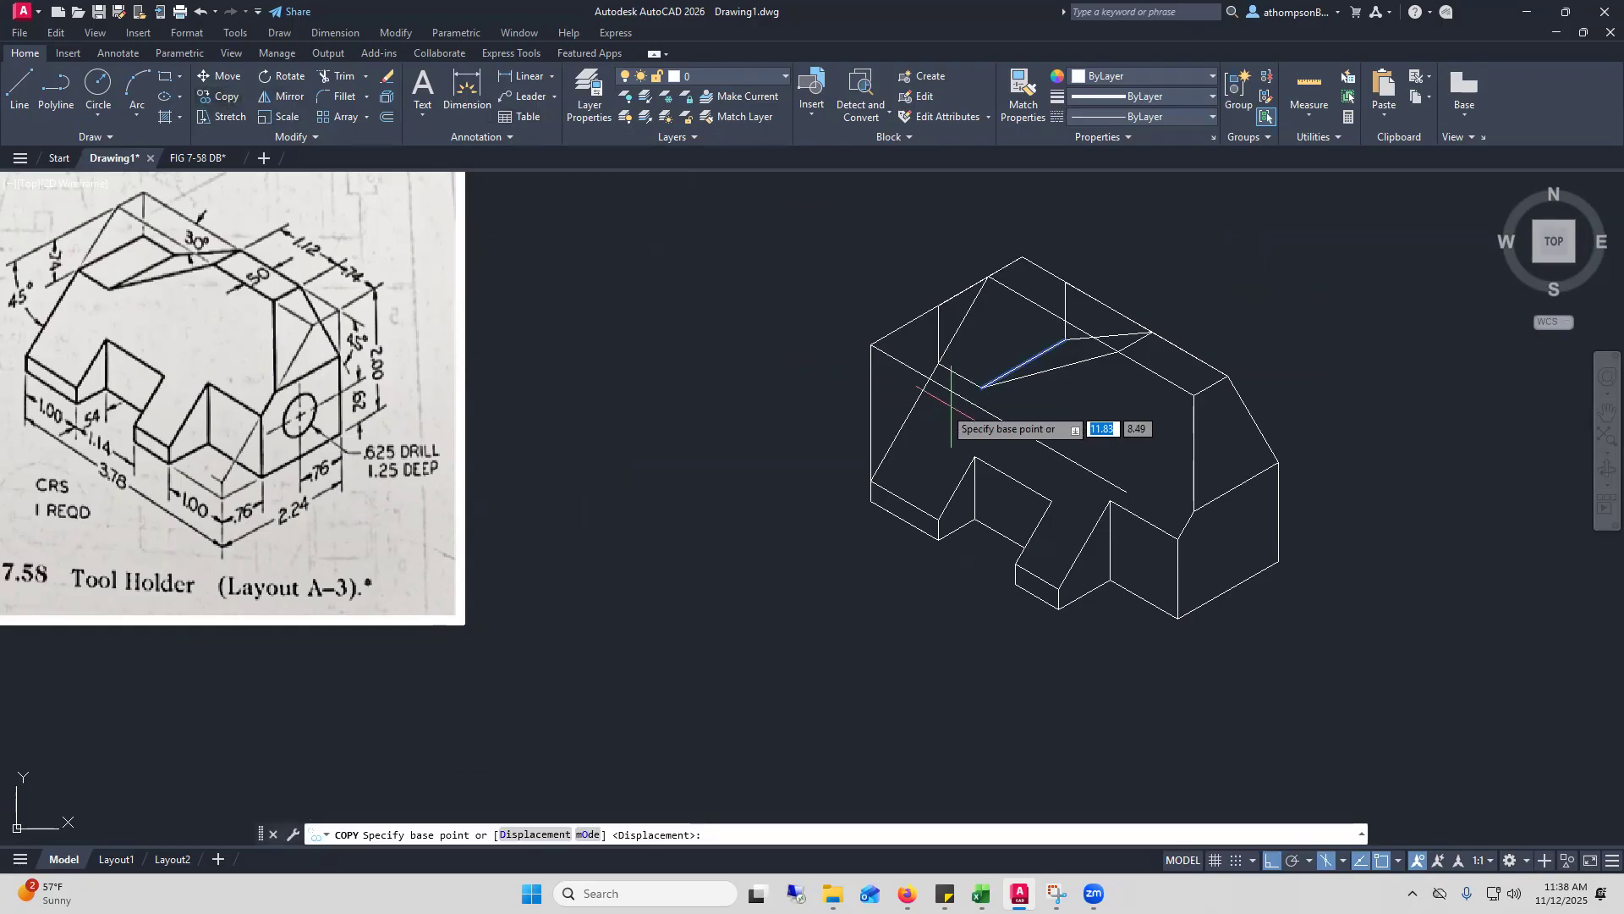
left_click(982, 388)
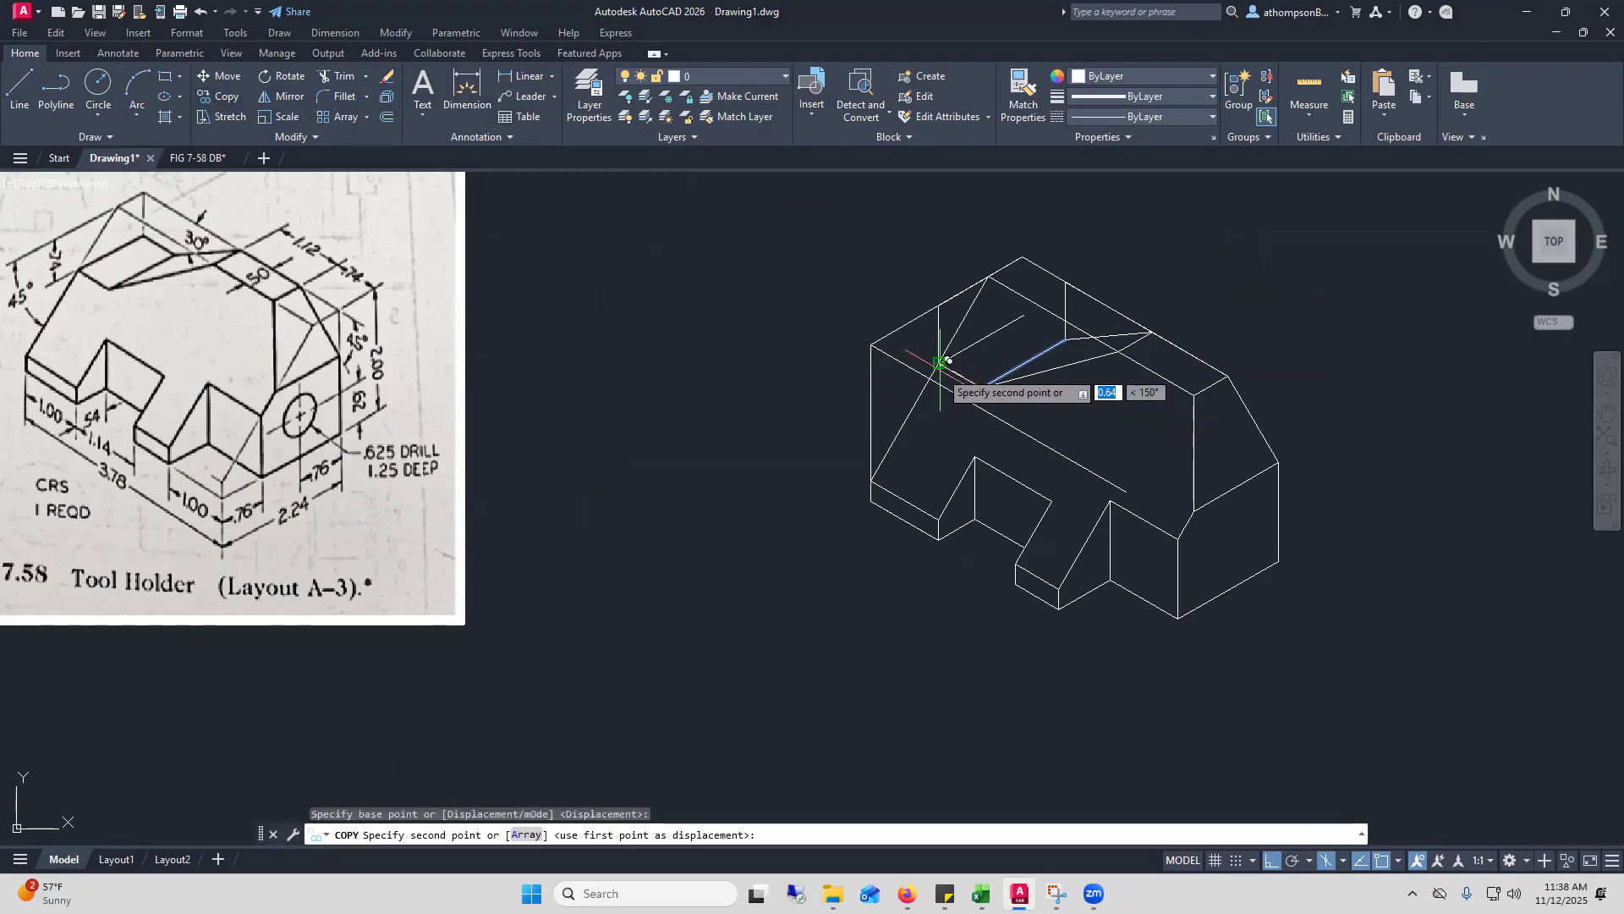
left_click(981, 292)
right_click(1135, 272)
left_click(1167, 284)
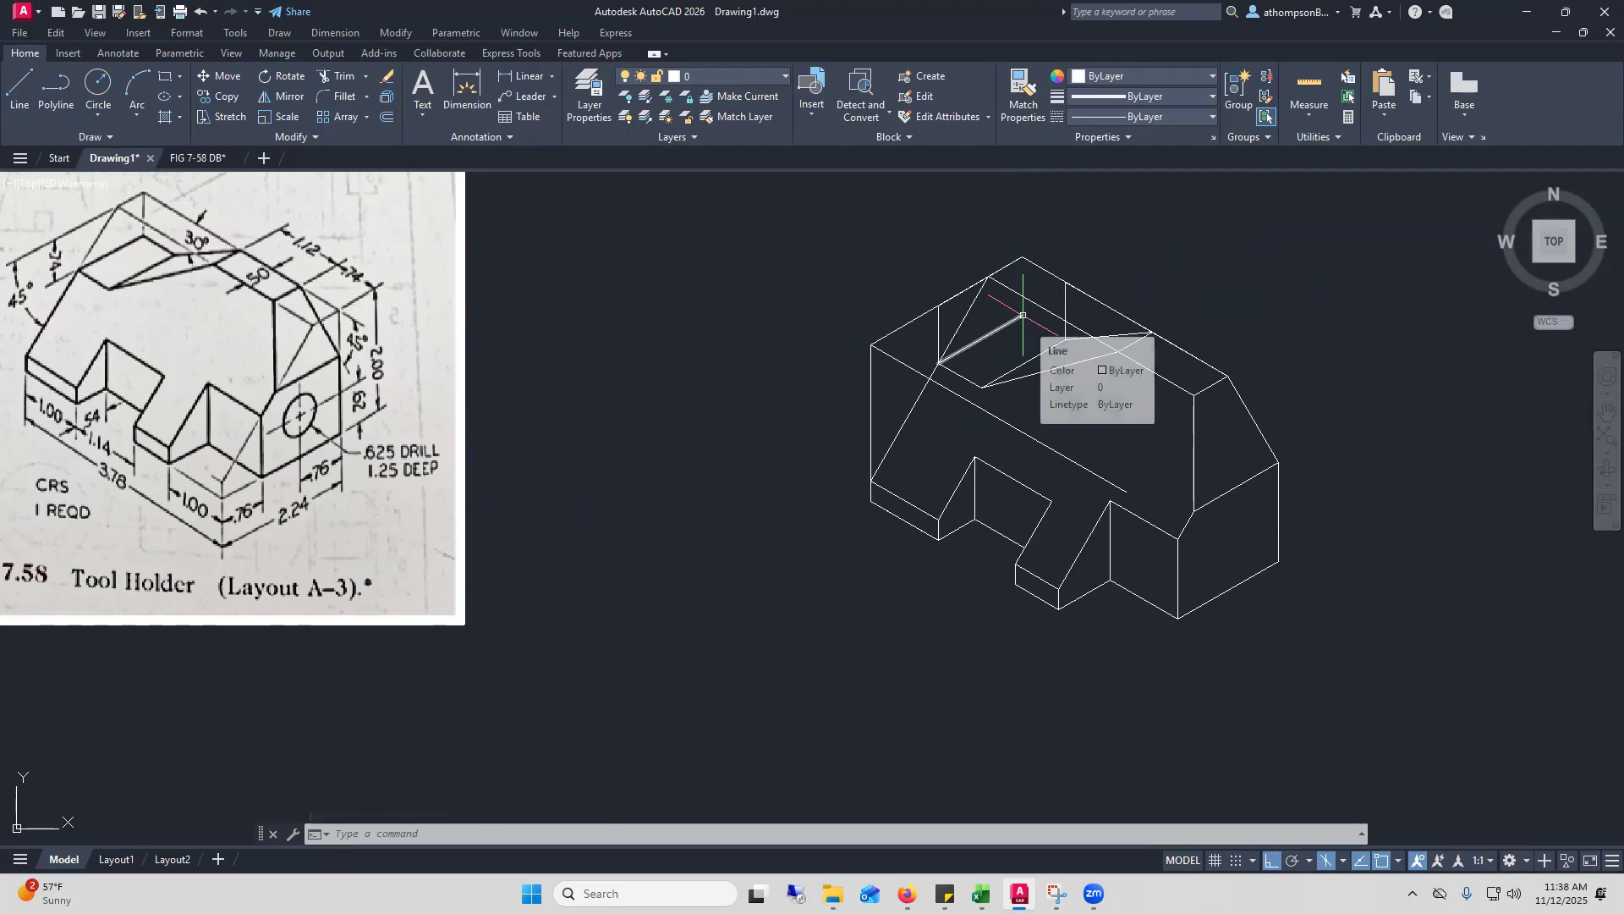
Draw the rear edge of the lowered flat from the foot of the rear slope to the copied line's rear end
left_click(18, 89)
left_click(1065, 340)
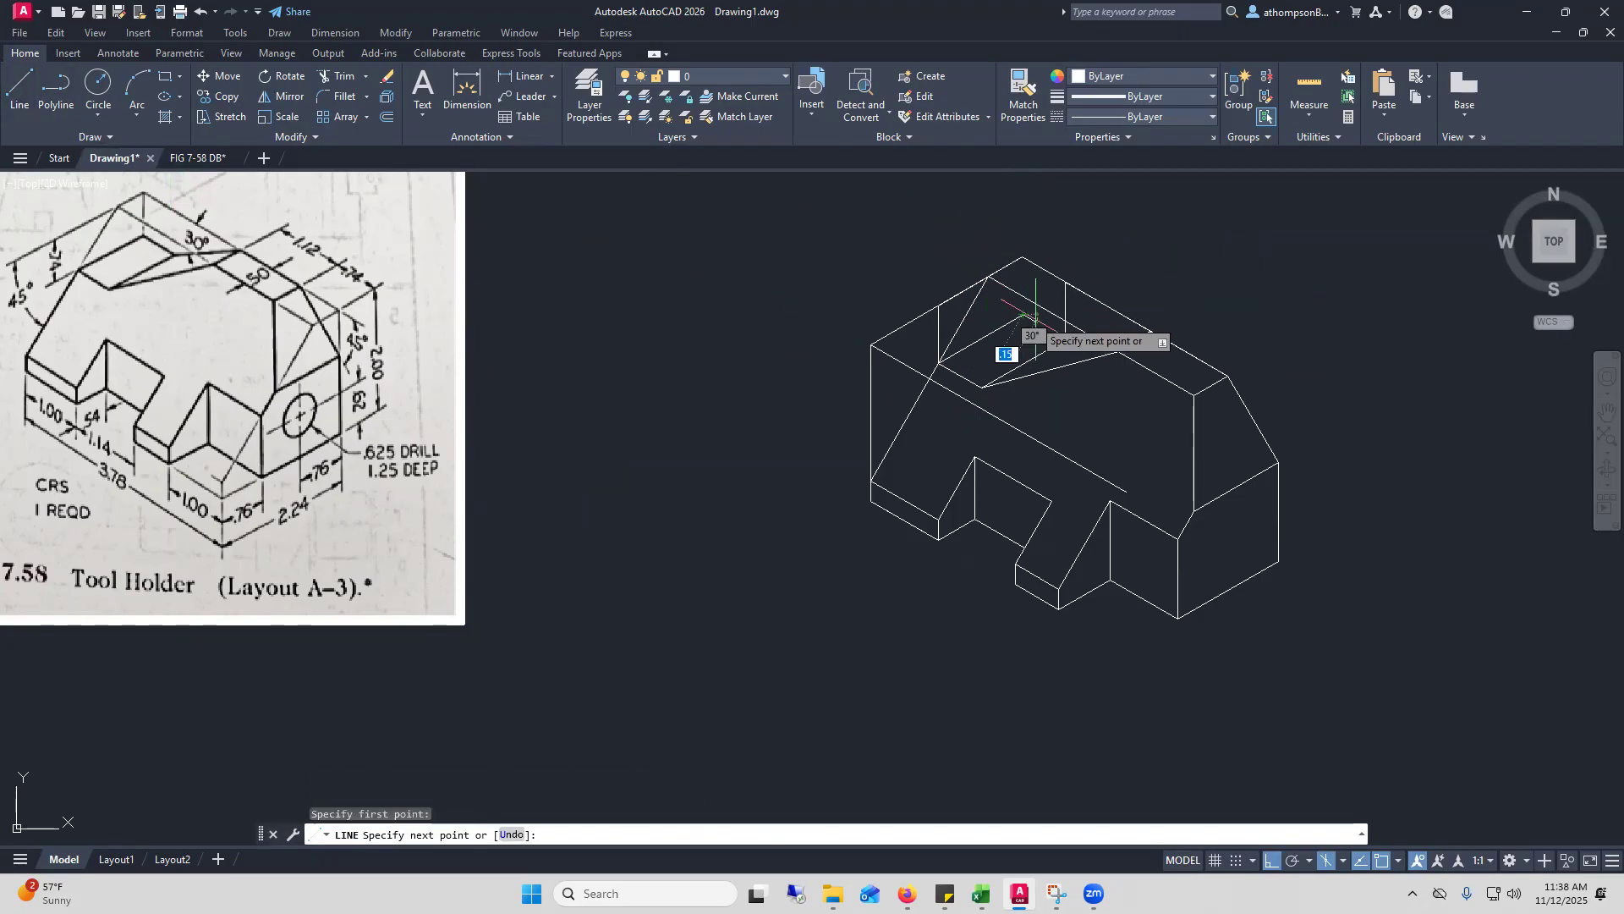
right_click(1159, 258)
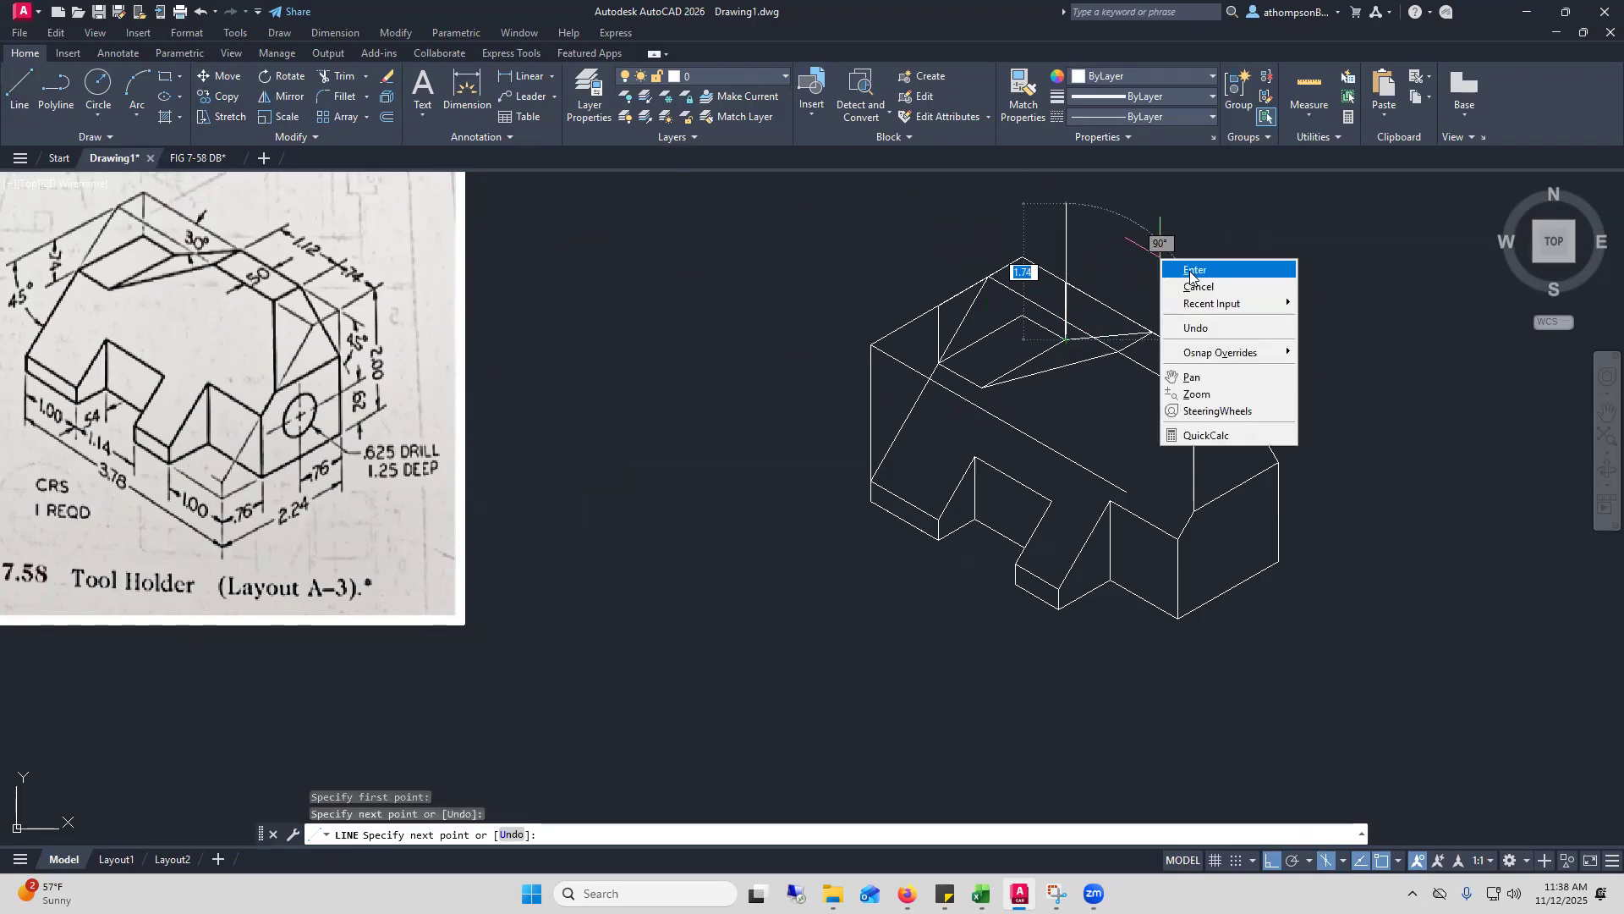
left_click(1185, 267)
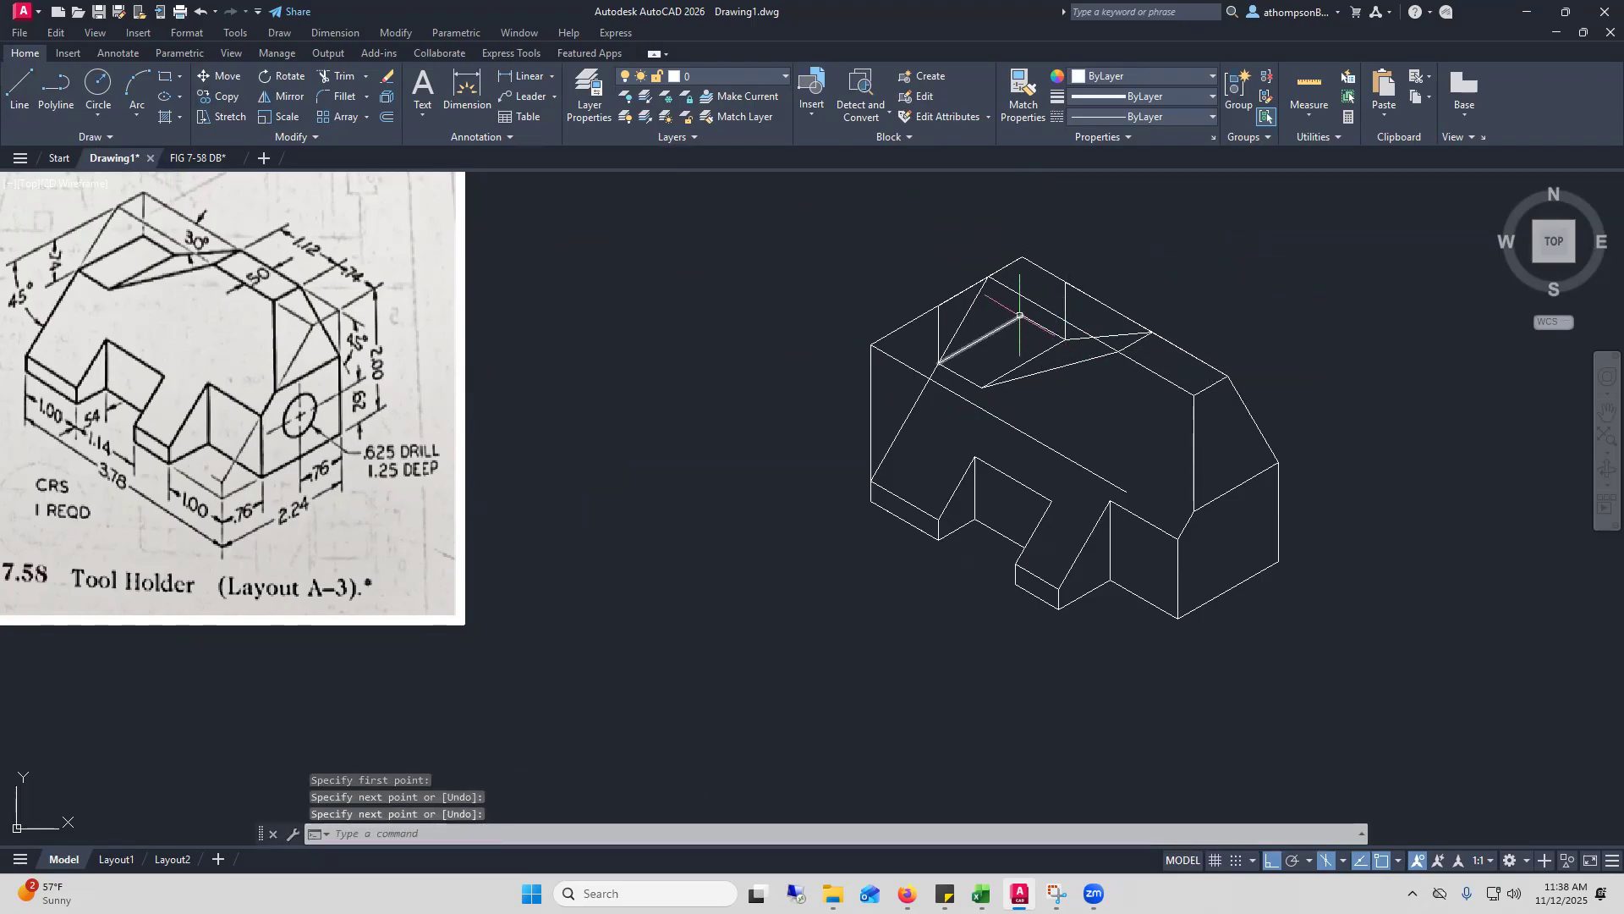
Trim away the box's rear top edge, the upright behind the slope, and the construction lines at the far top end above the cut
left_click(338, 76)
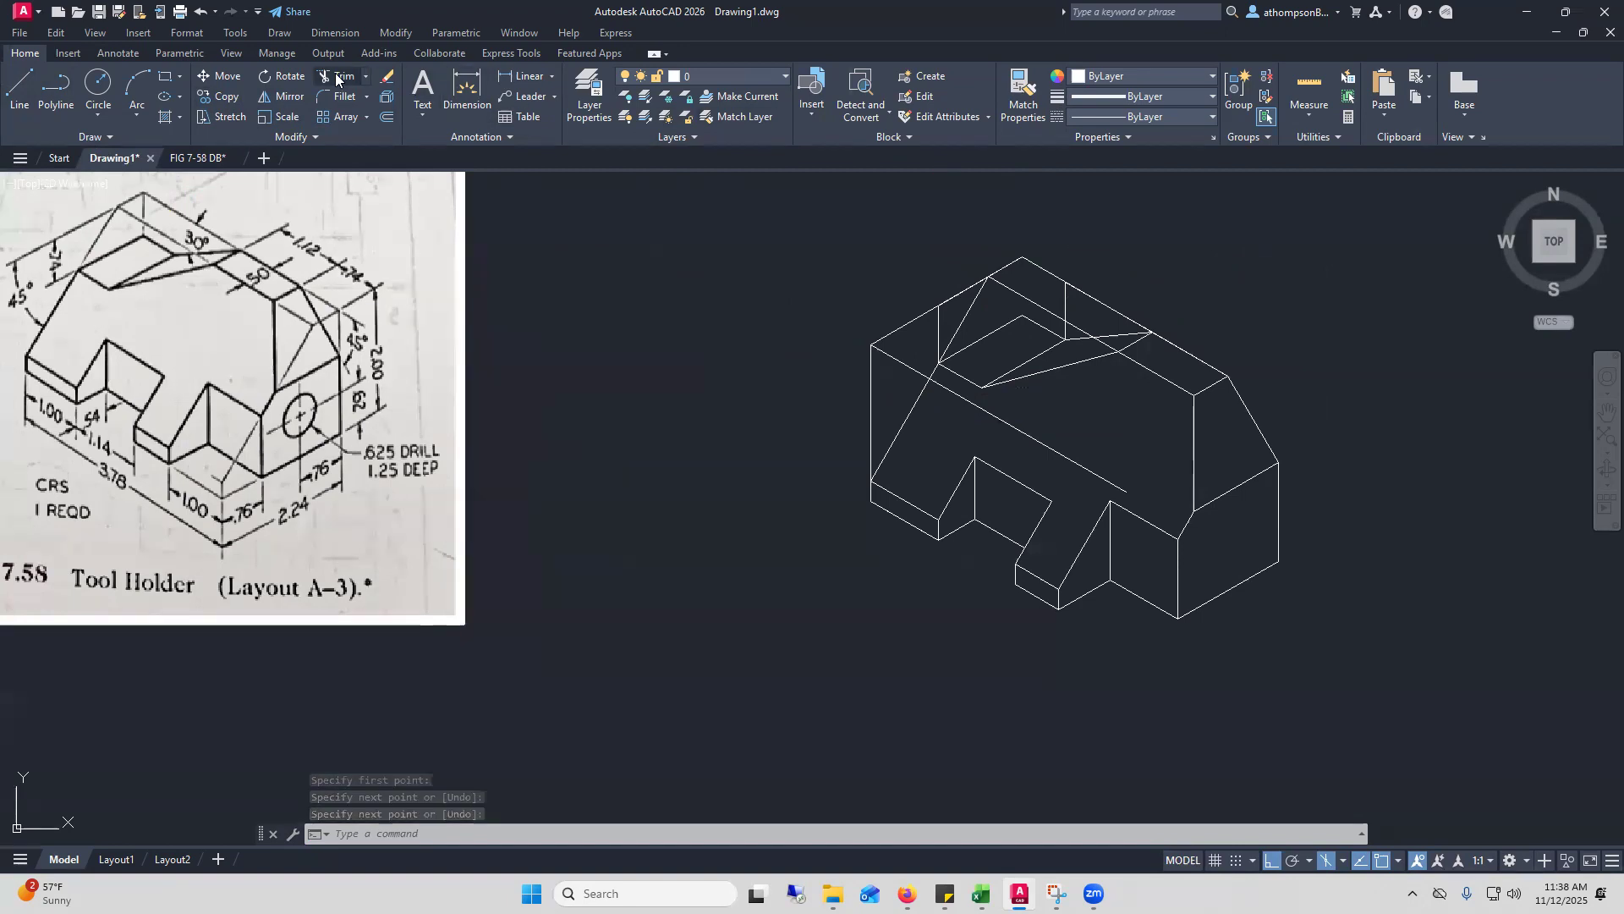
left_click(1112, 308)
left_click_drag(1064, 291, 1079, 299)
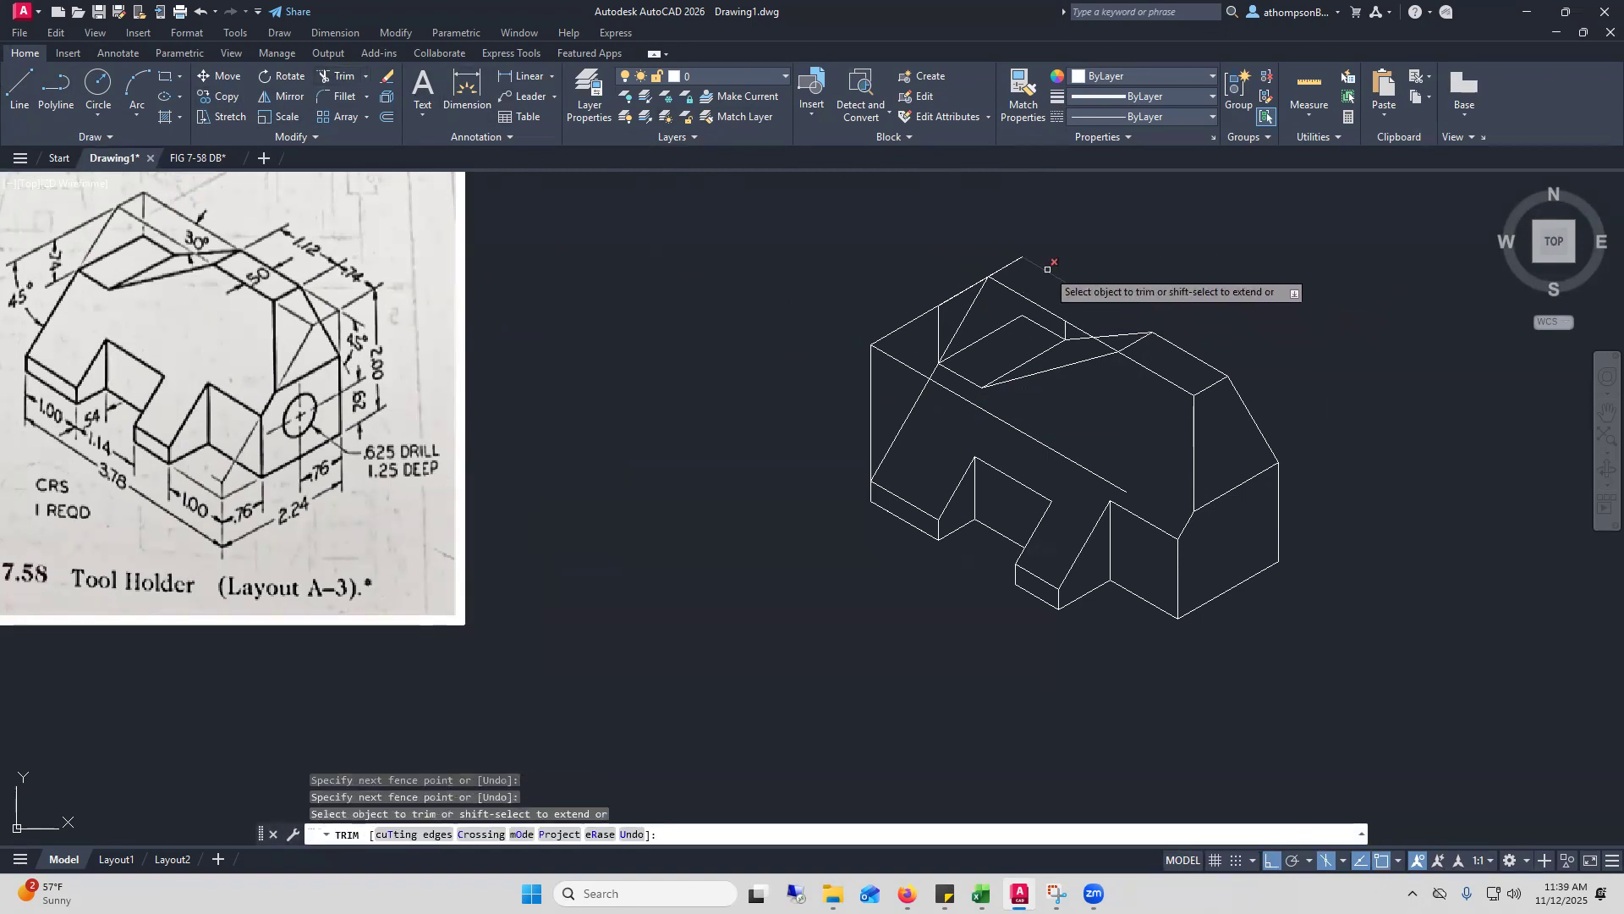
left_click(969, 287)
left_click(1002, 270)
left_click(996, 282)
left_click(970, 283)
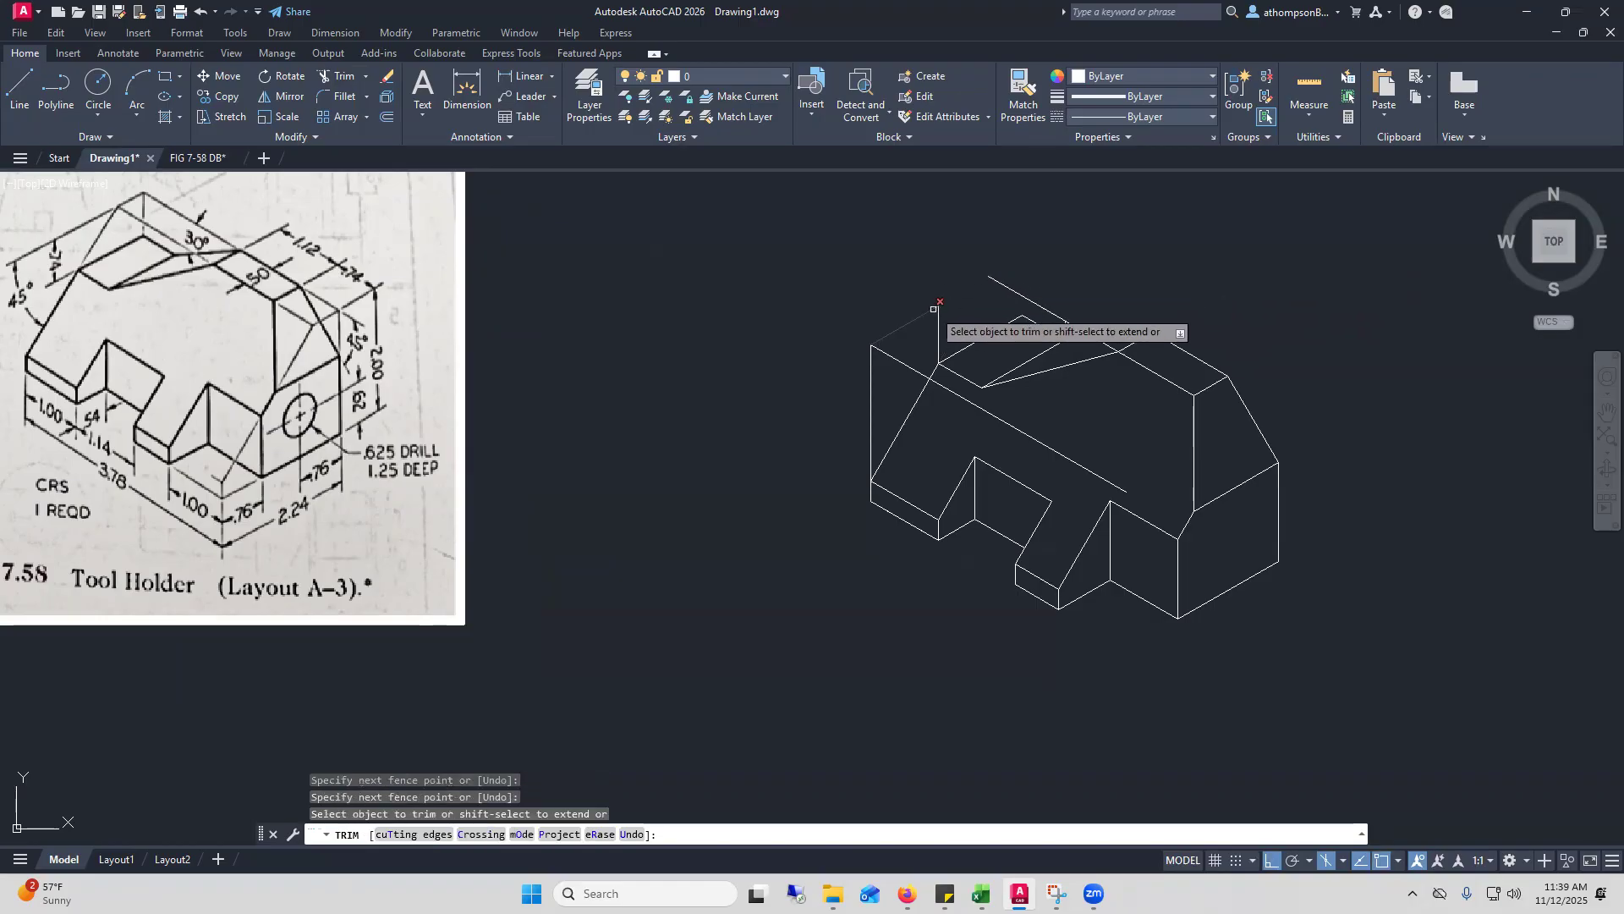
Trim the remaining construction lines around the far end and front of the box, leaving only the tool holder's visible outline
left_click(933, 309)
left_click(937, 322)
left_click(872, 356)
left_click(950, 390)
left_click(1042, 304)
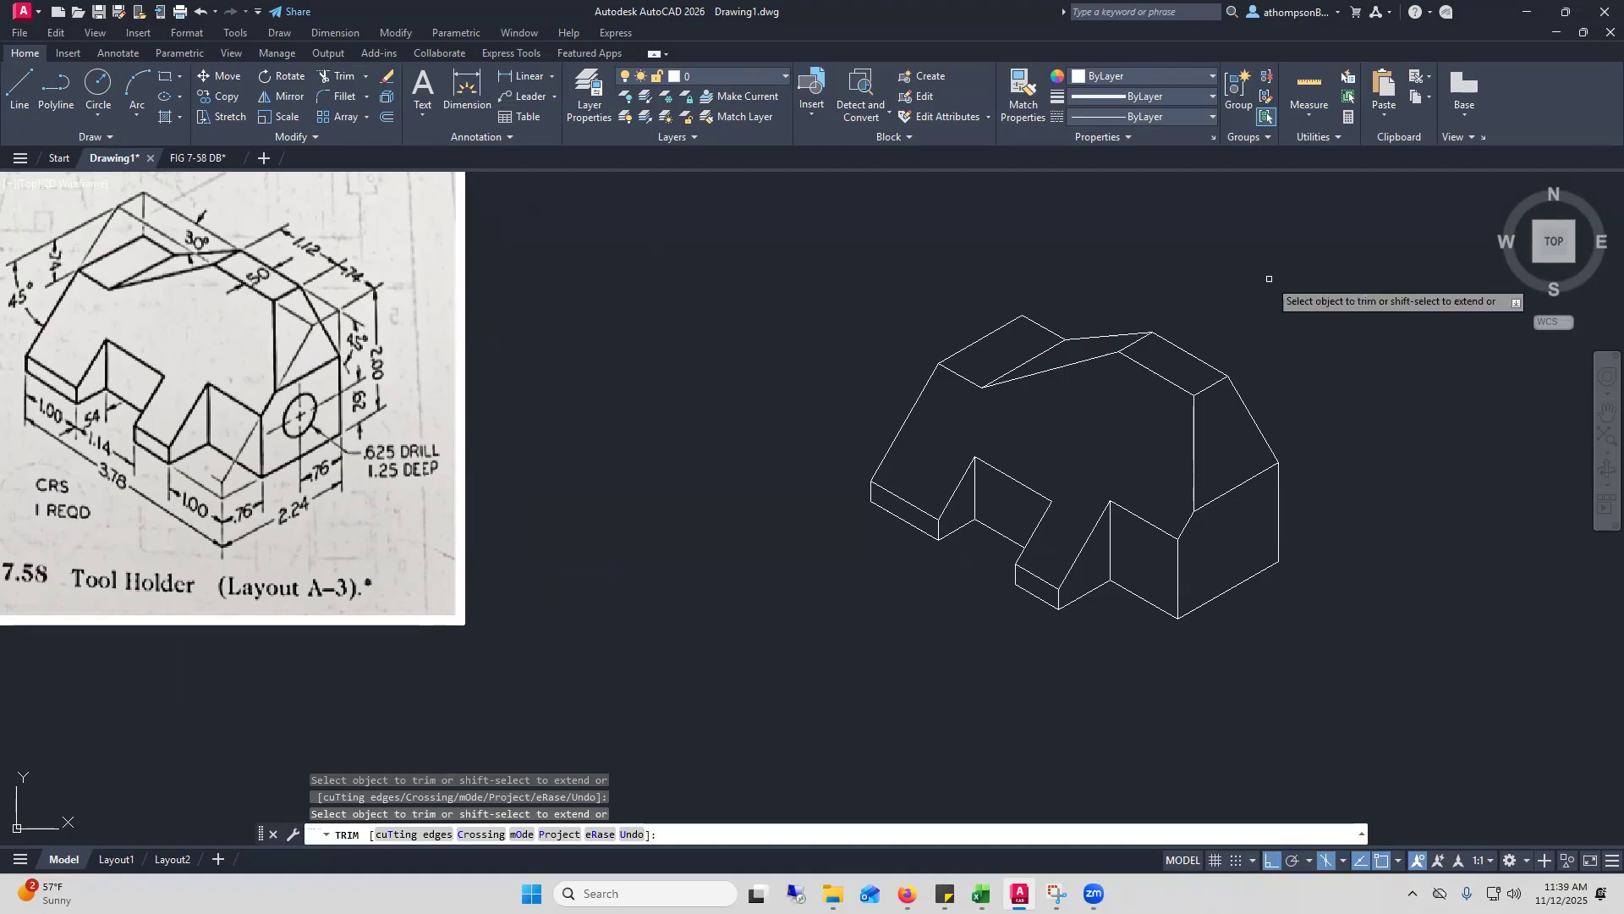
right_click(1191, 247)
left_click(1222, 255)
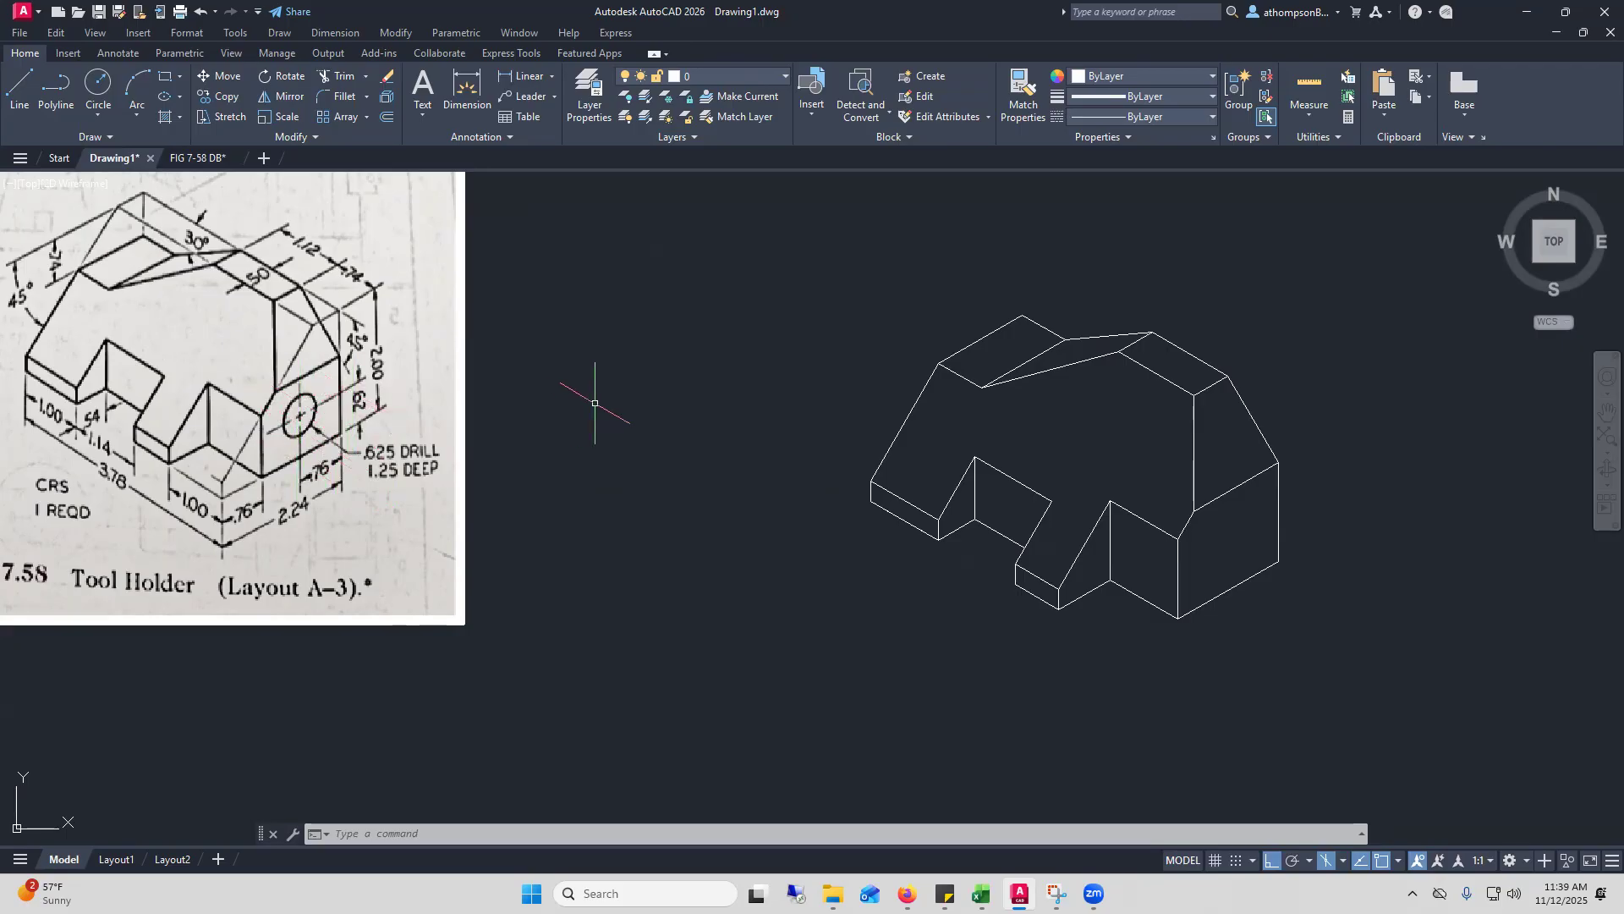
Lay out the hole centre on the right end face with lines .62 up from the rear bottom corner and .76 along the face
left_click(20, 86)
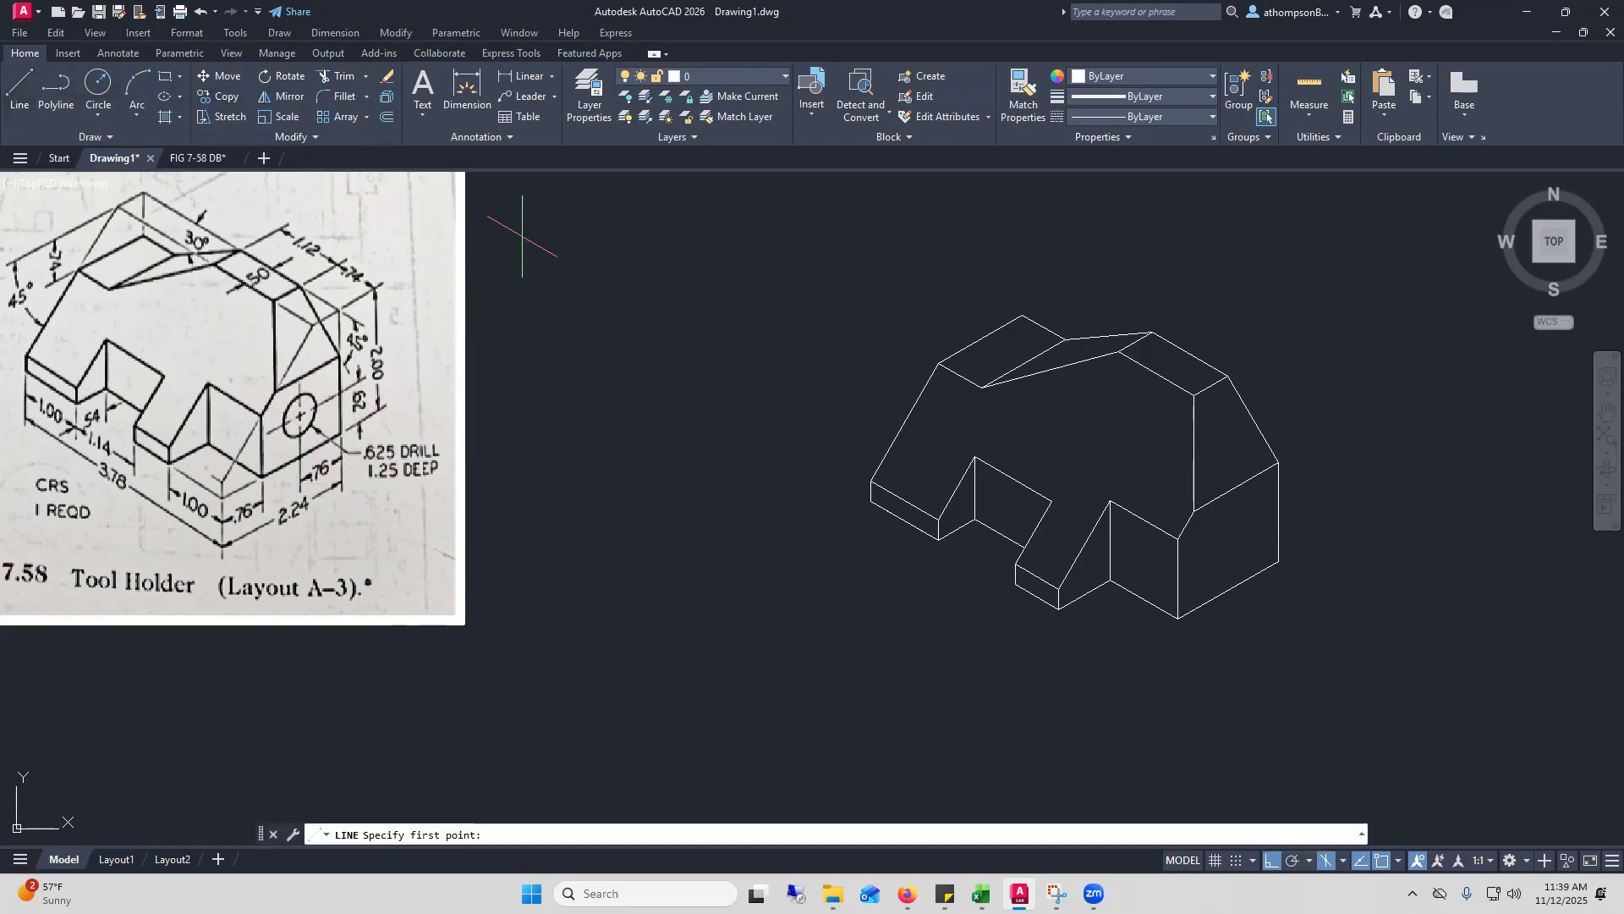
left_click(1279, 560)
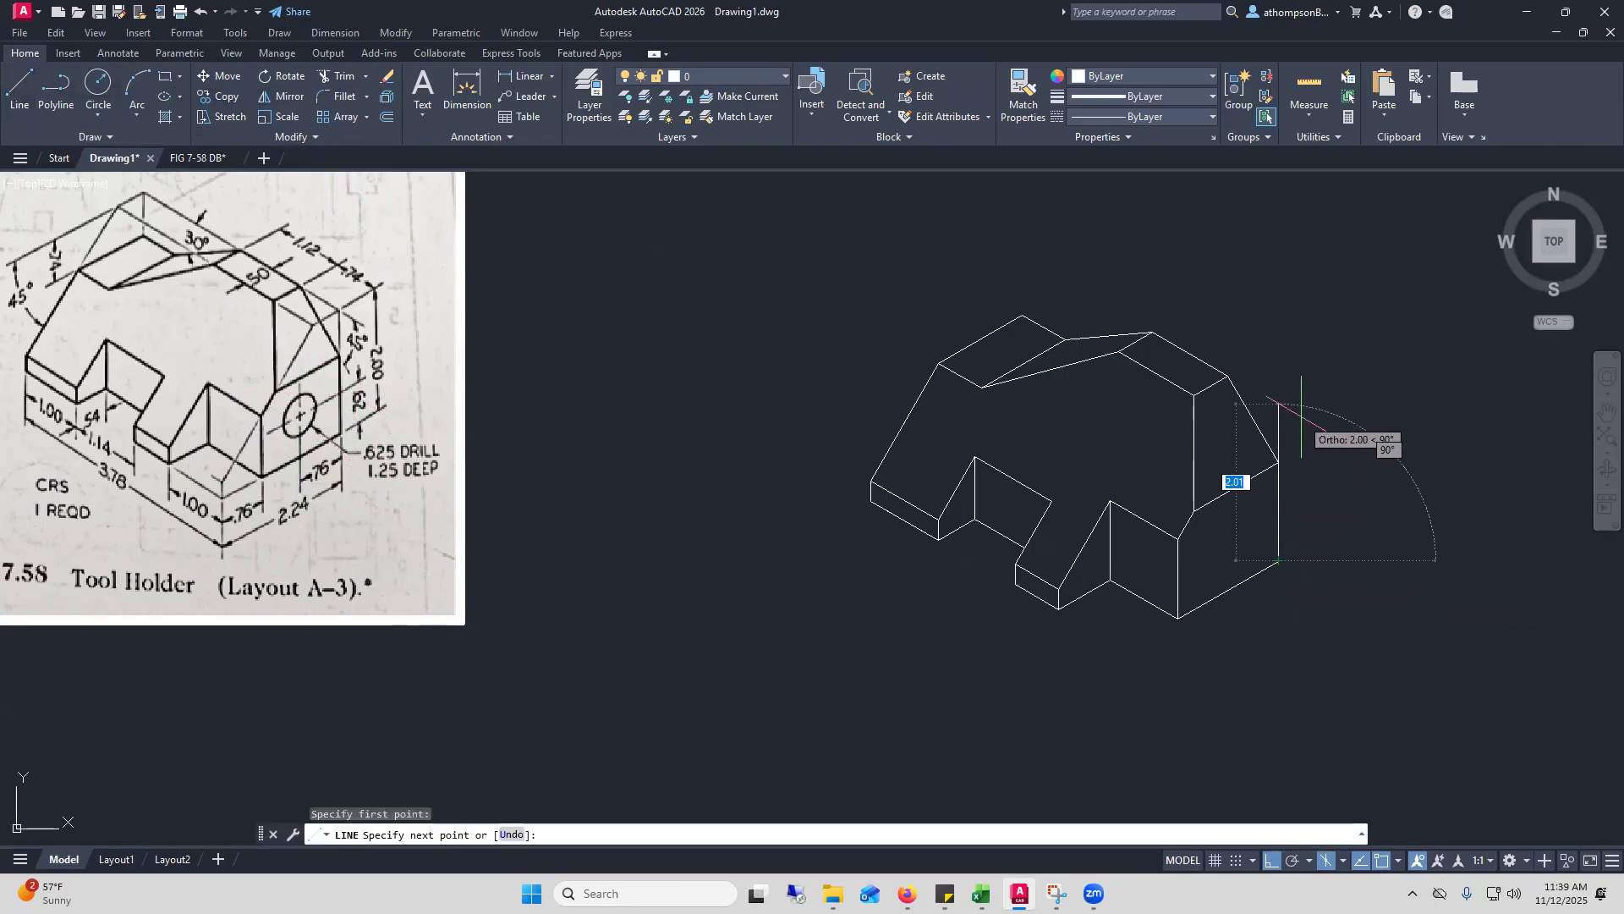
key("BackSpace")
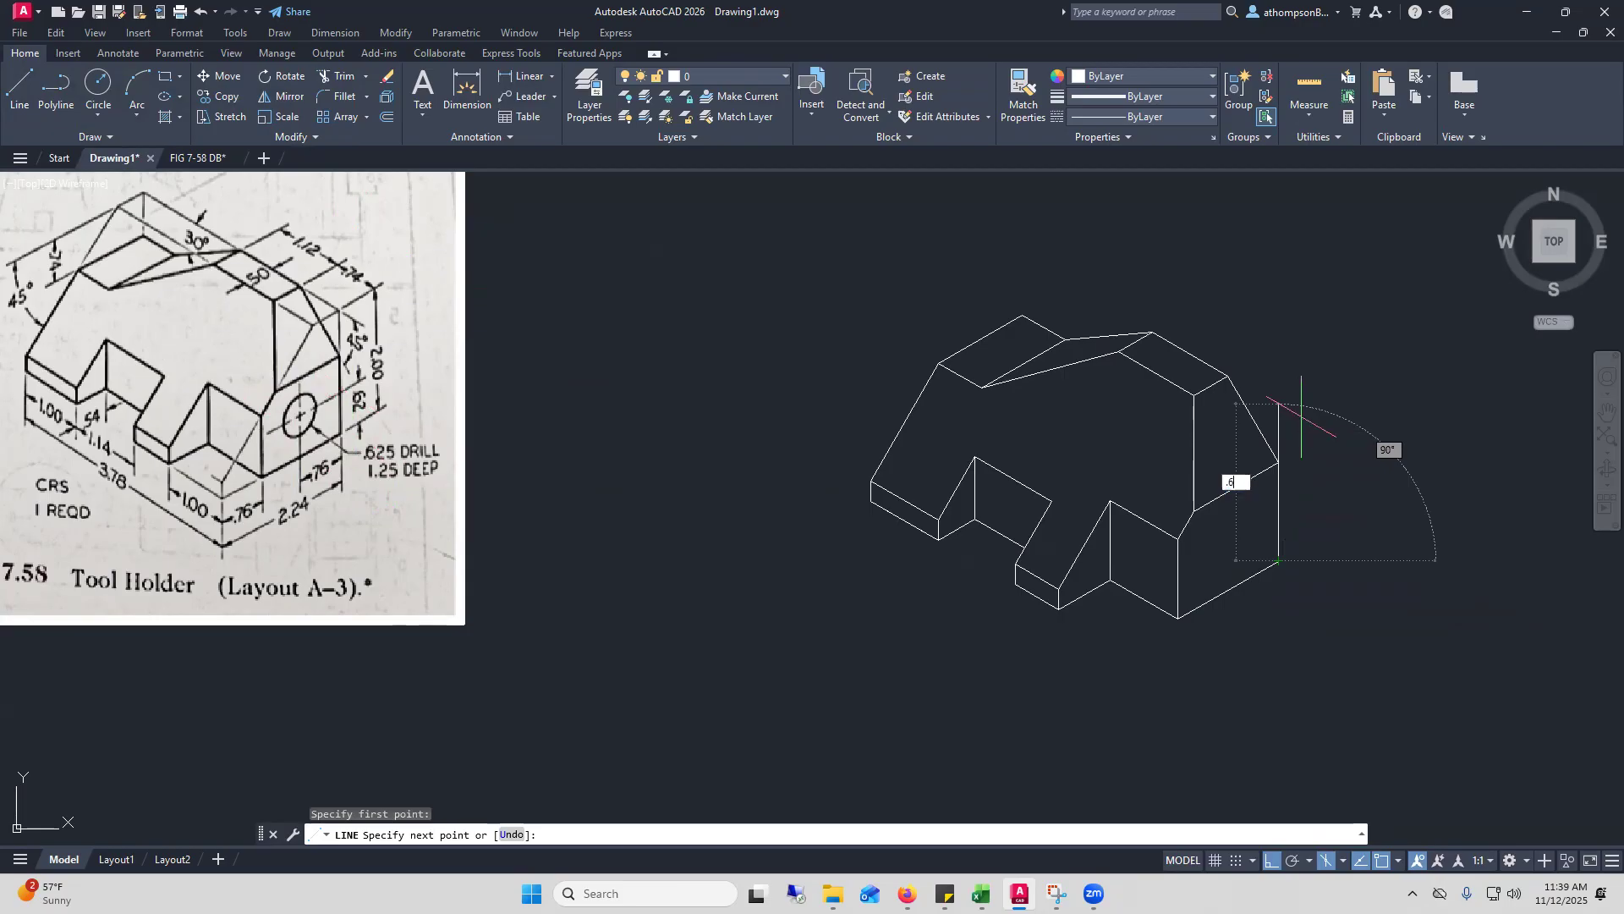
type(".62")
key("Return")
key("F5")
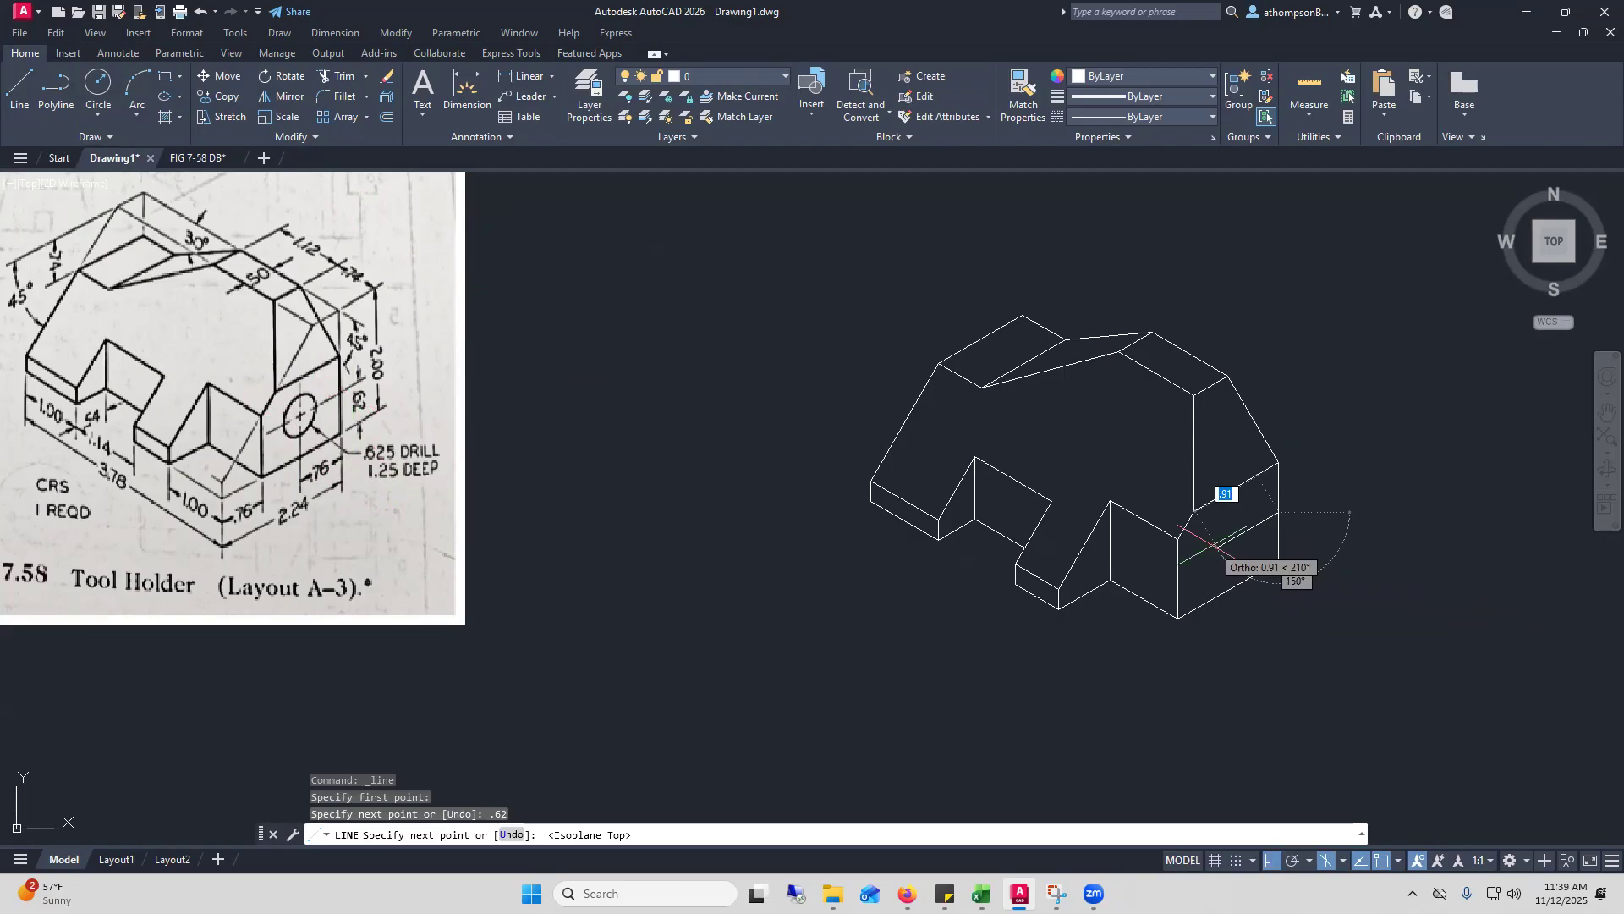
type(".7")
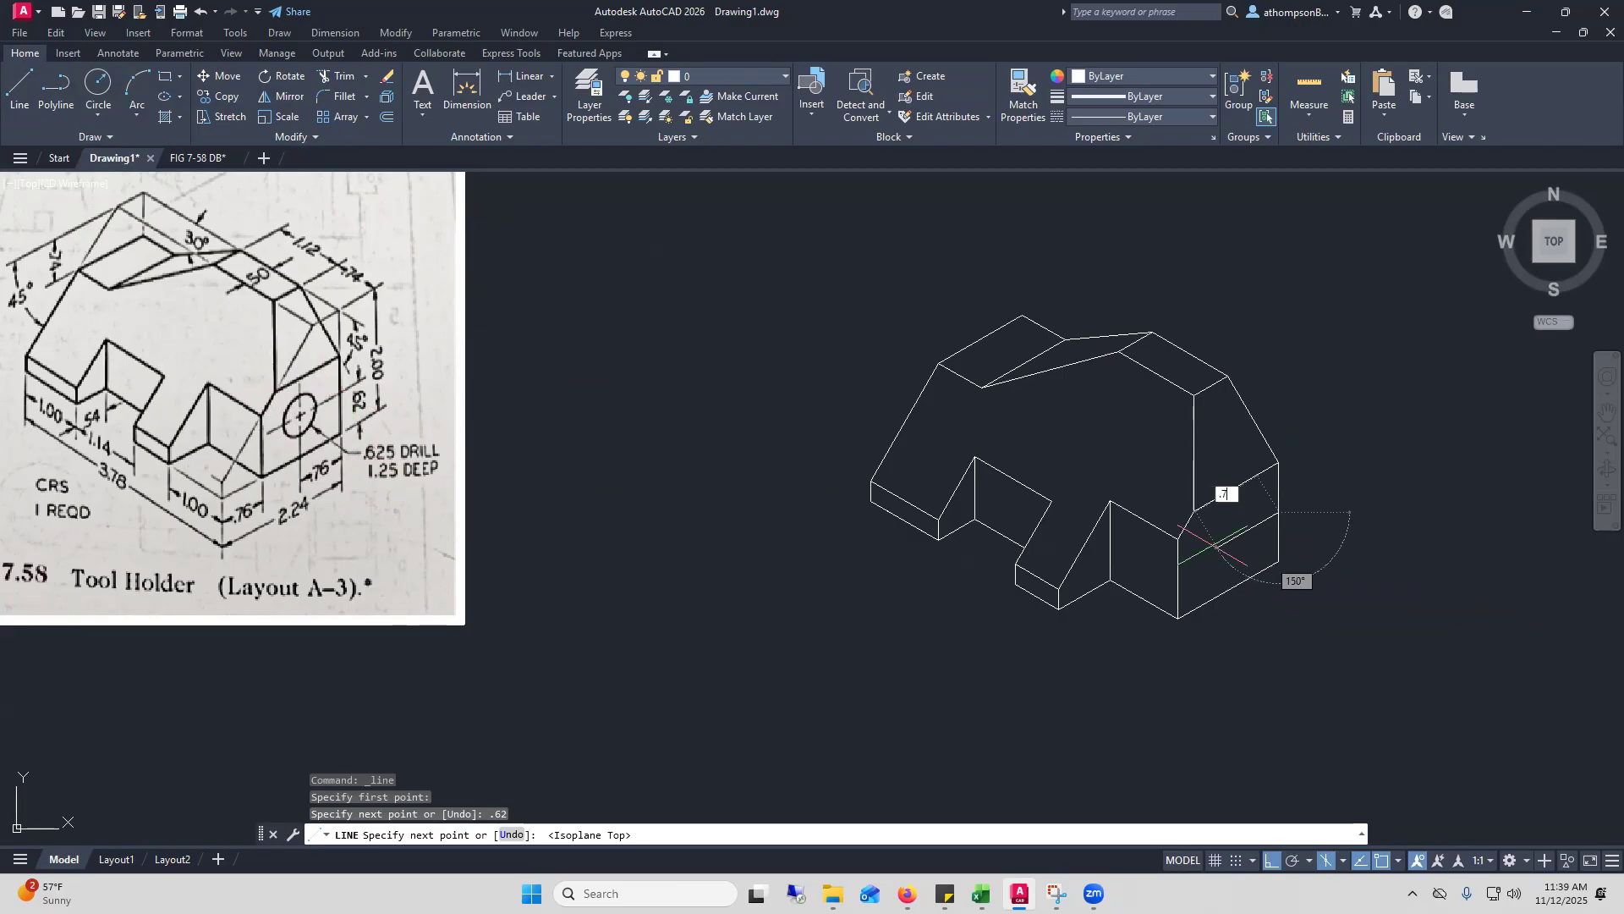
type("6")
key("Return")
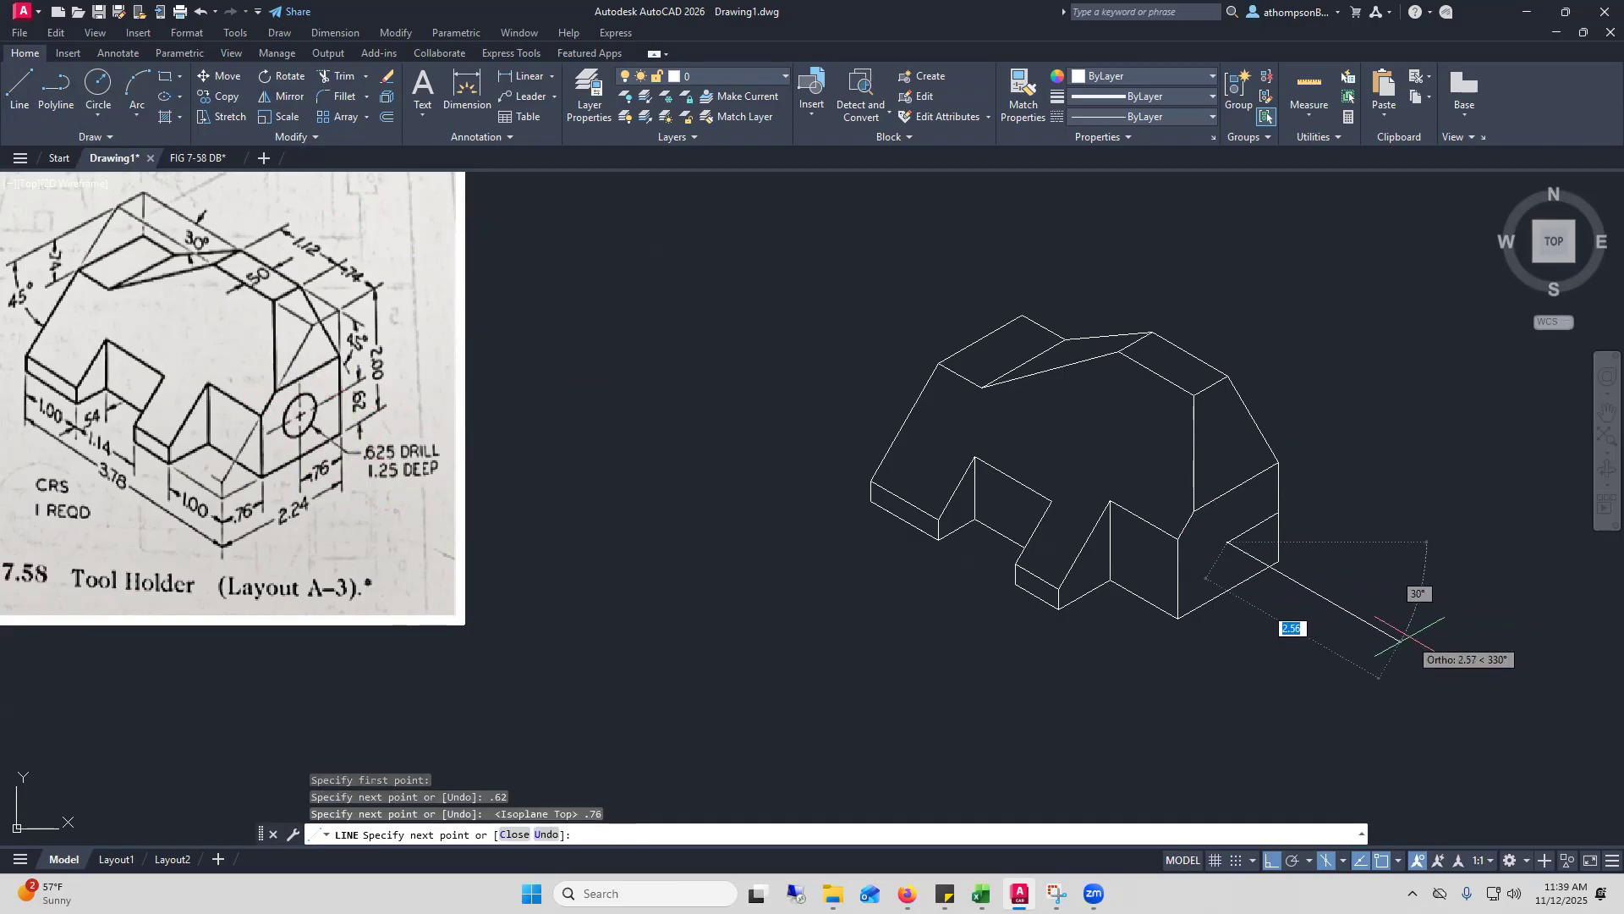
key("Escape")
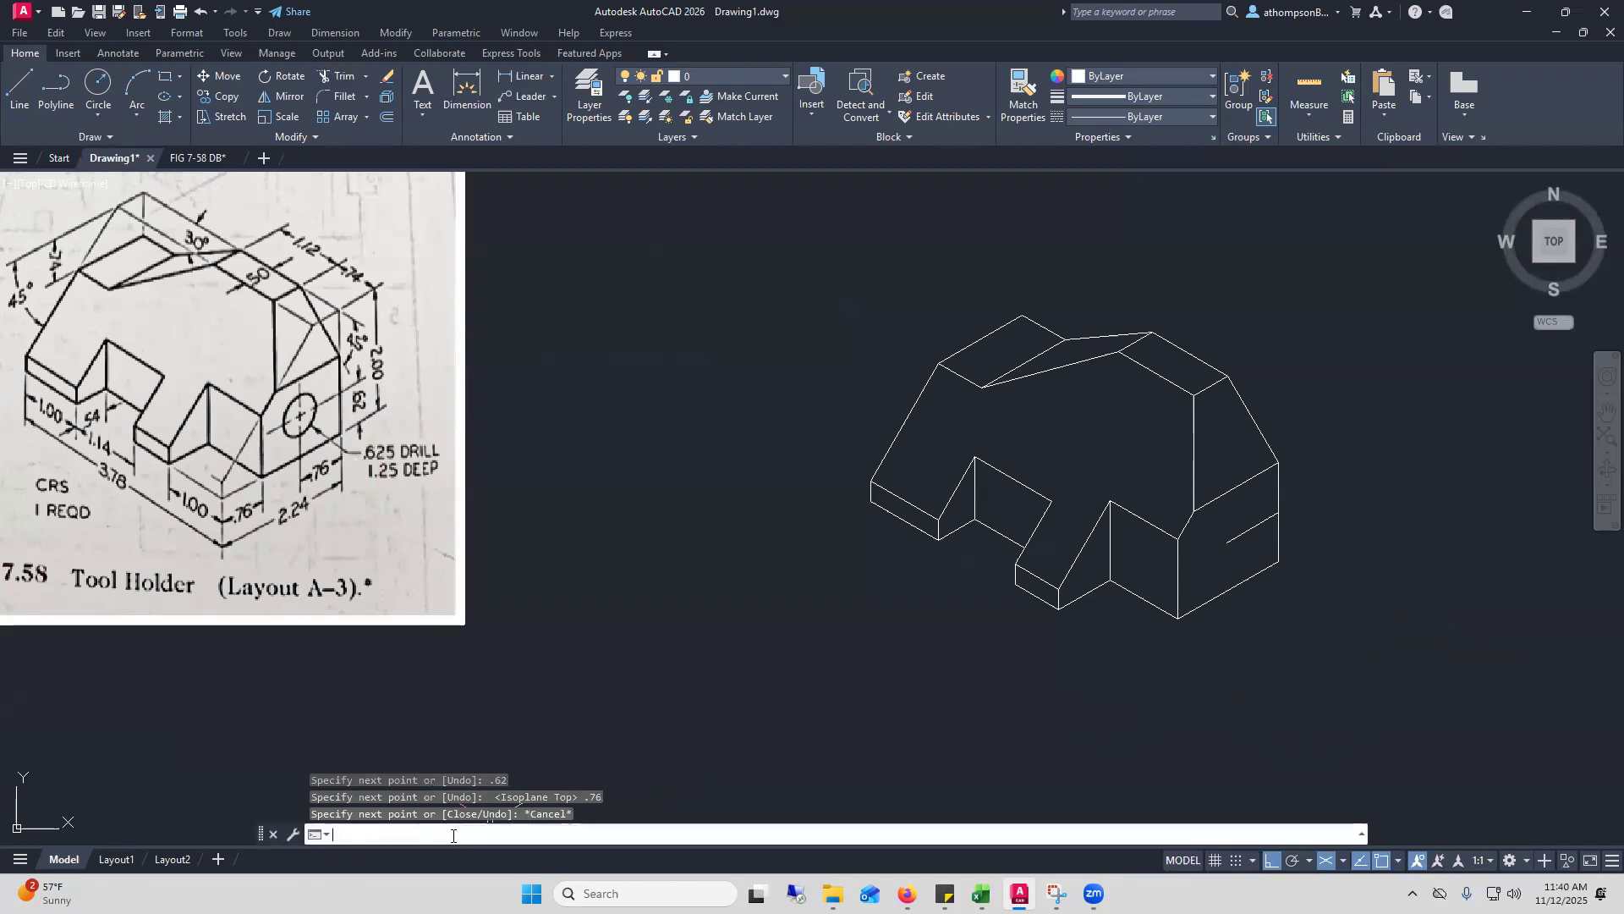
Draw an isocircle of radius .3125 on the right isoplane, centred at the end of the .76 line
type("el")
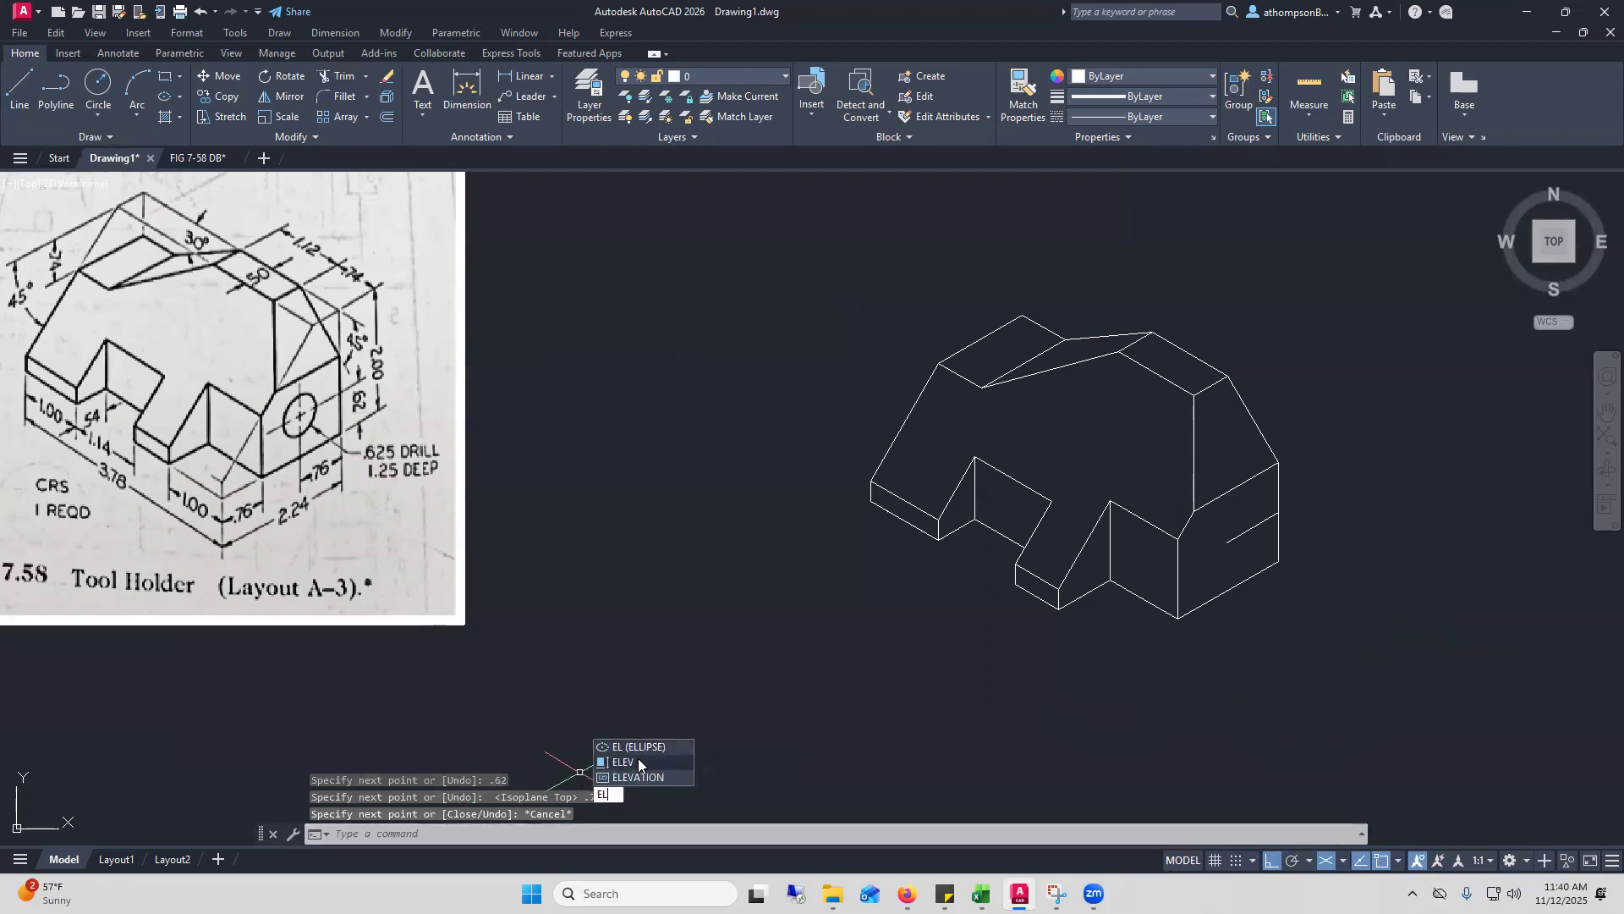
key("Return")
type("i")
key("Return")
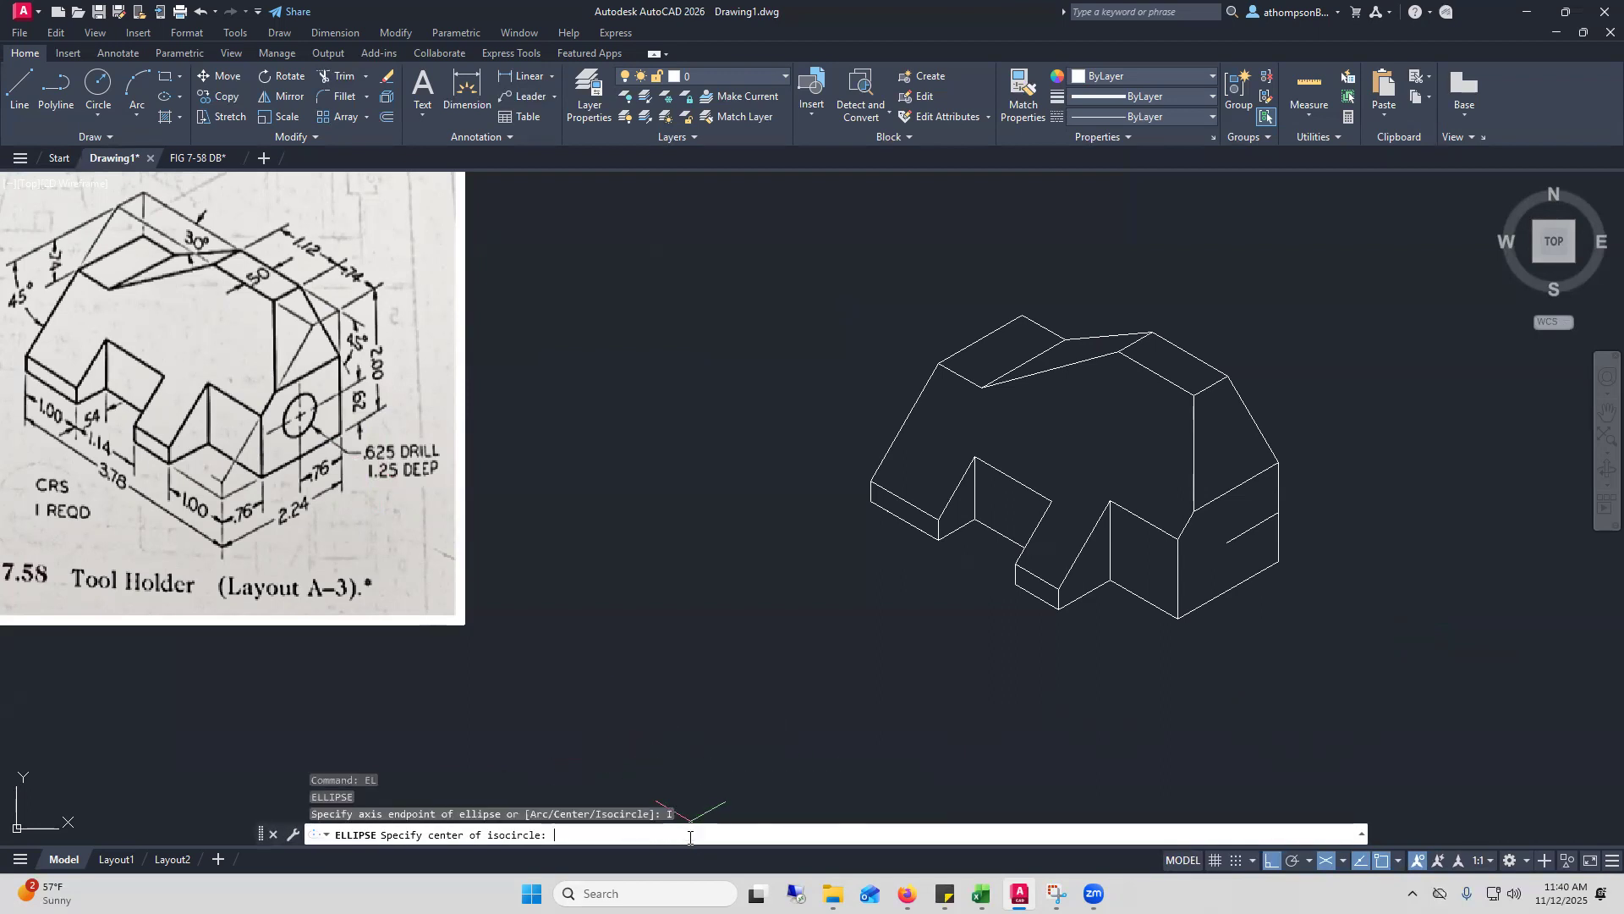
left_click(1228, 541)
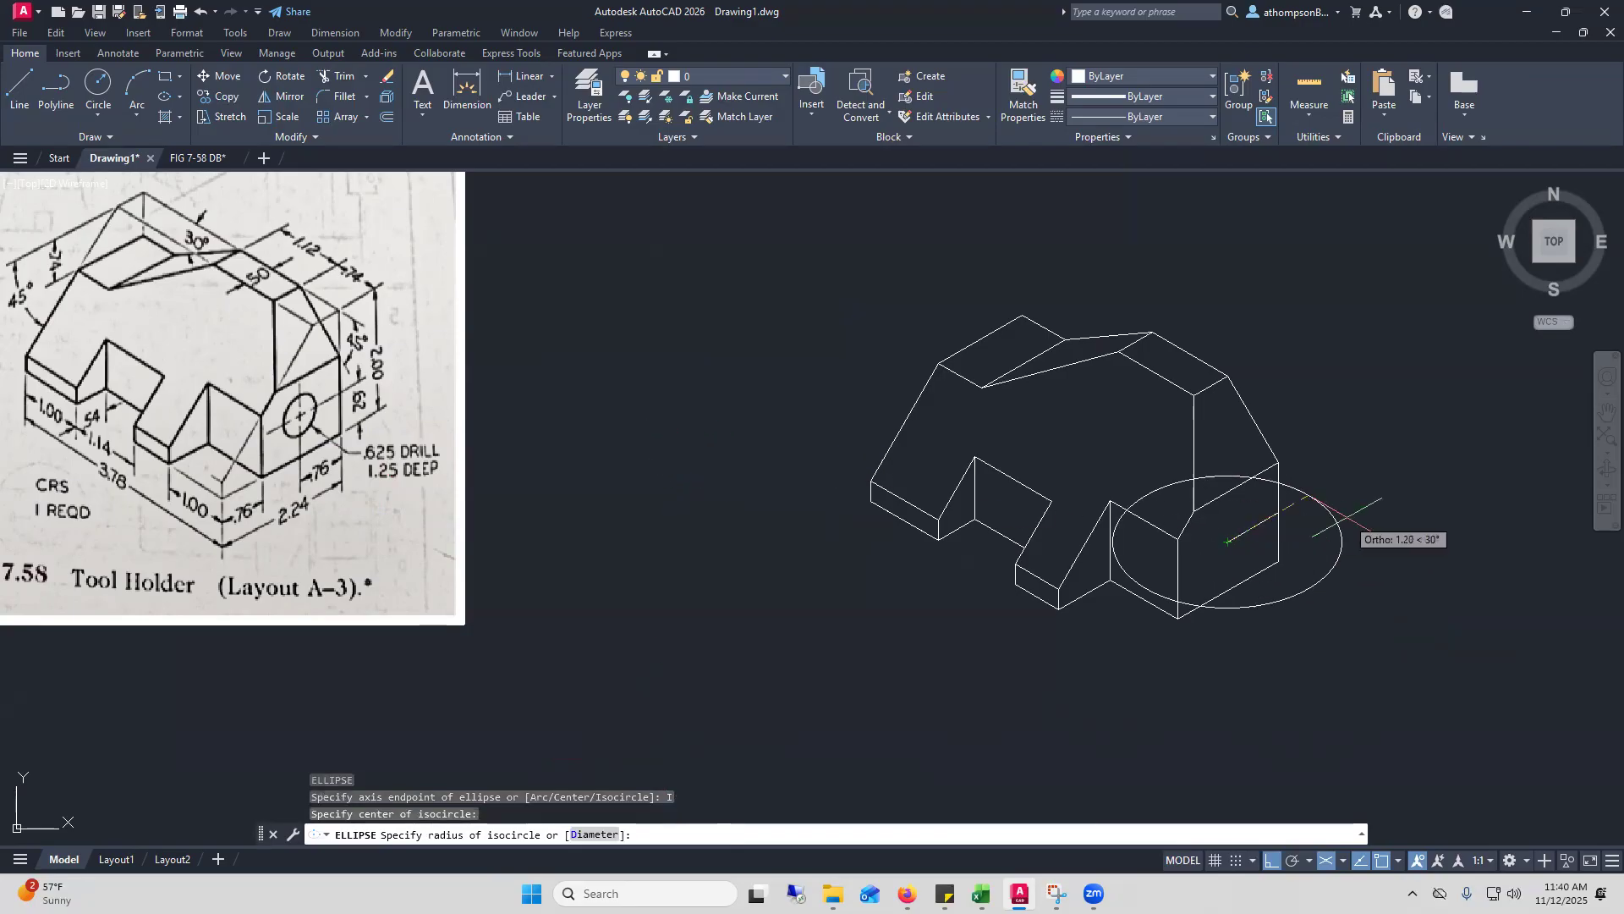
key("F5")
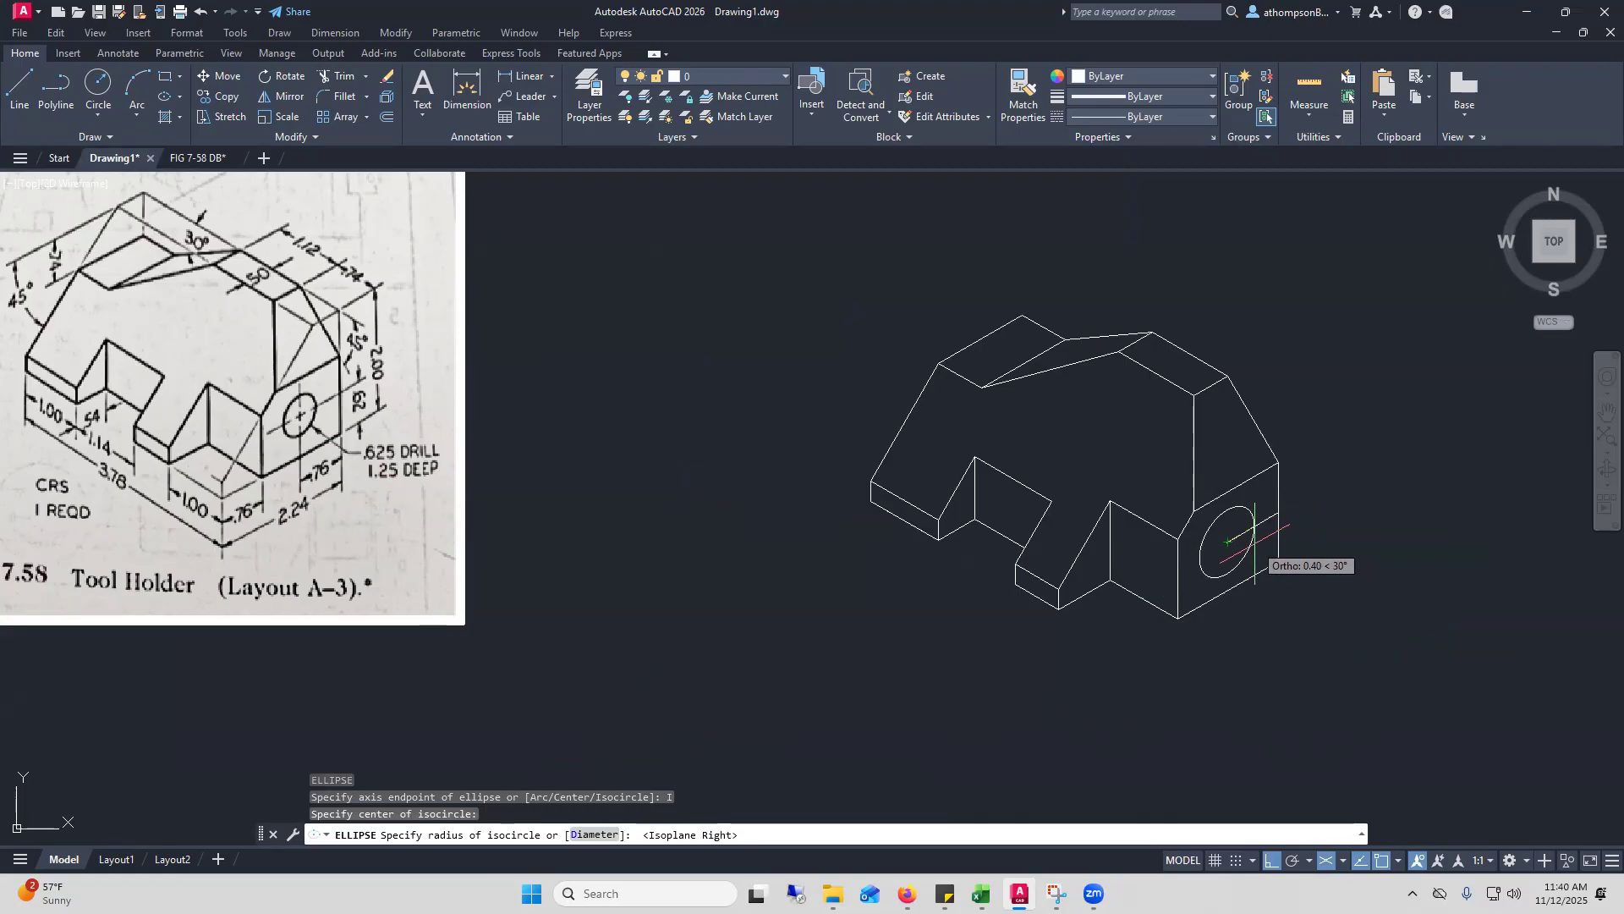
type(".3125")
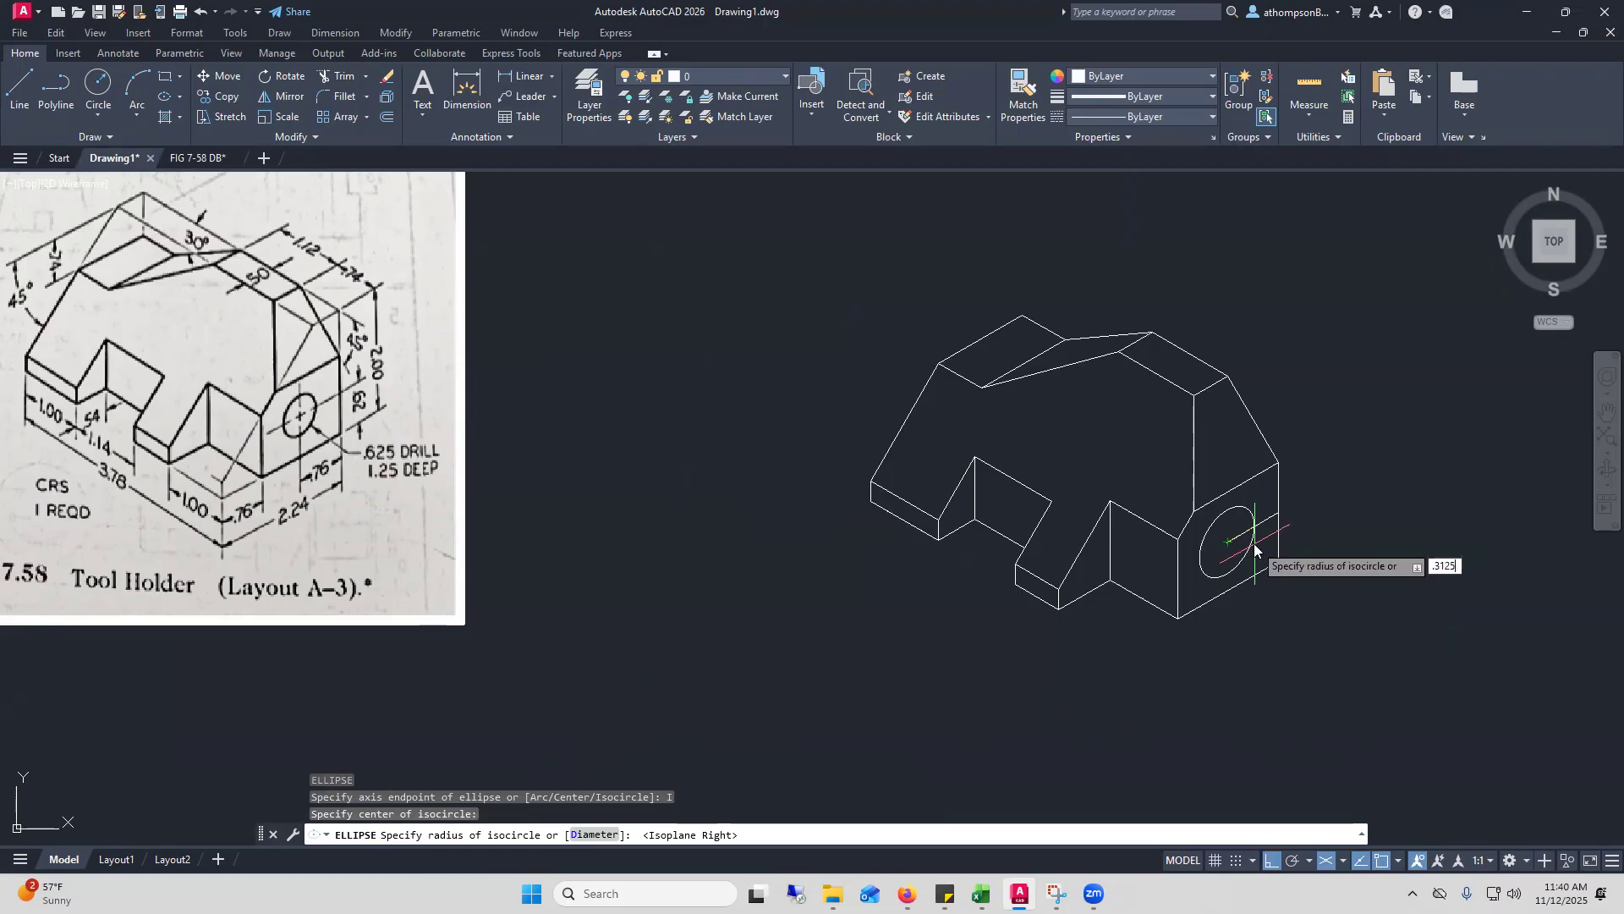
key("Return")
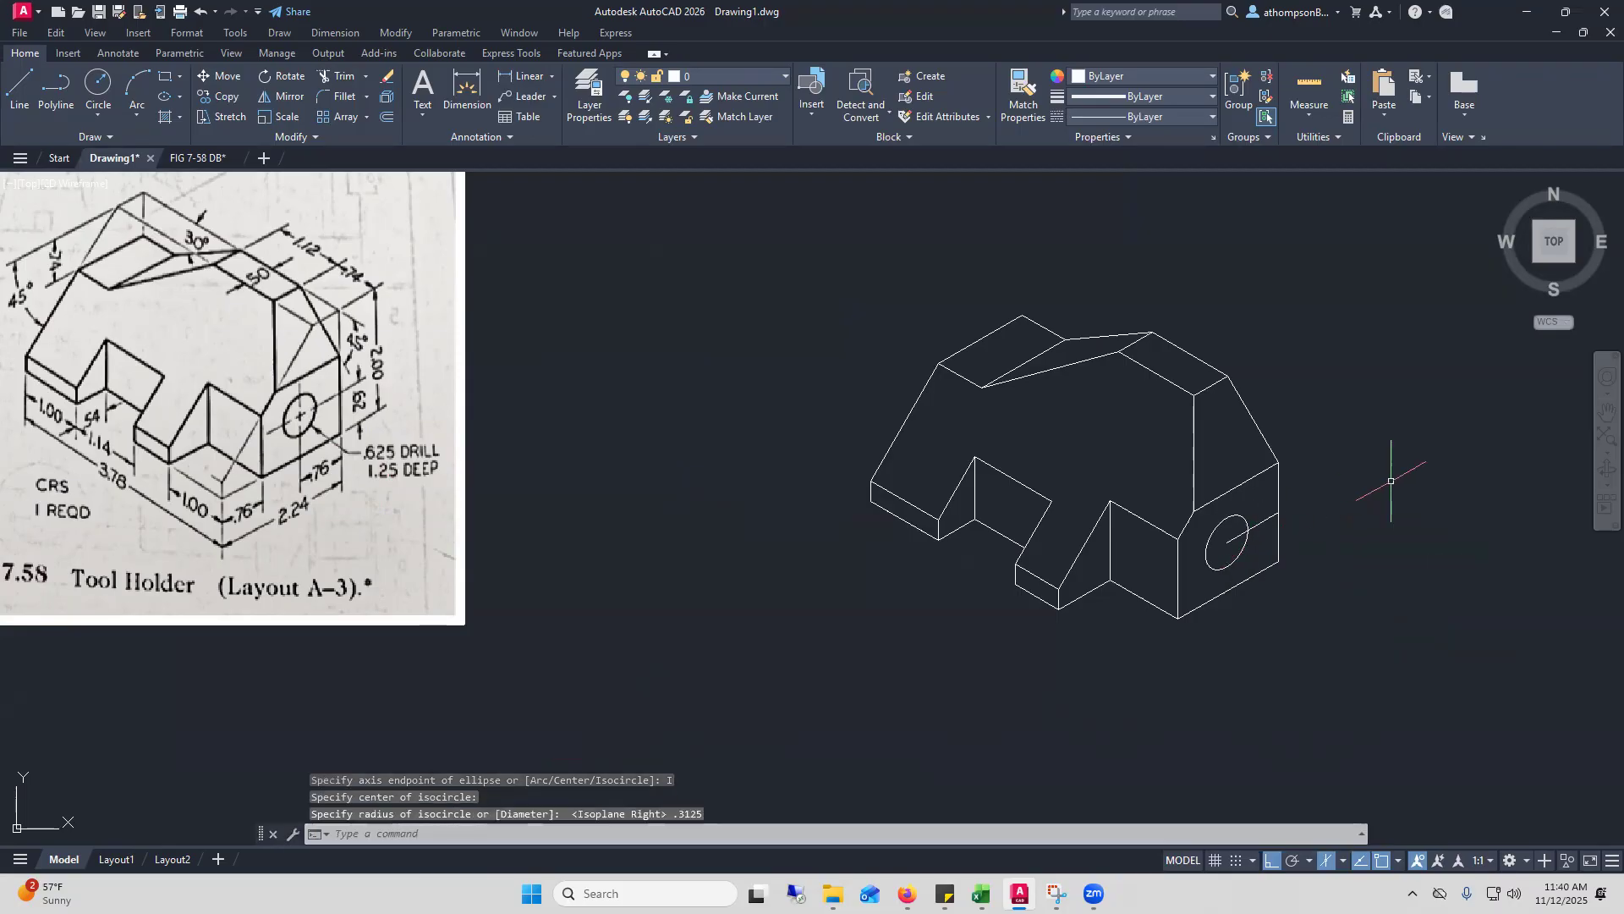
Delete the .62 and .76 construction lines used to locate the hole centre
left_click(1260, 520)
left_click(1278, 538)
key("Delete")
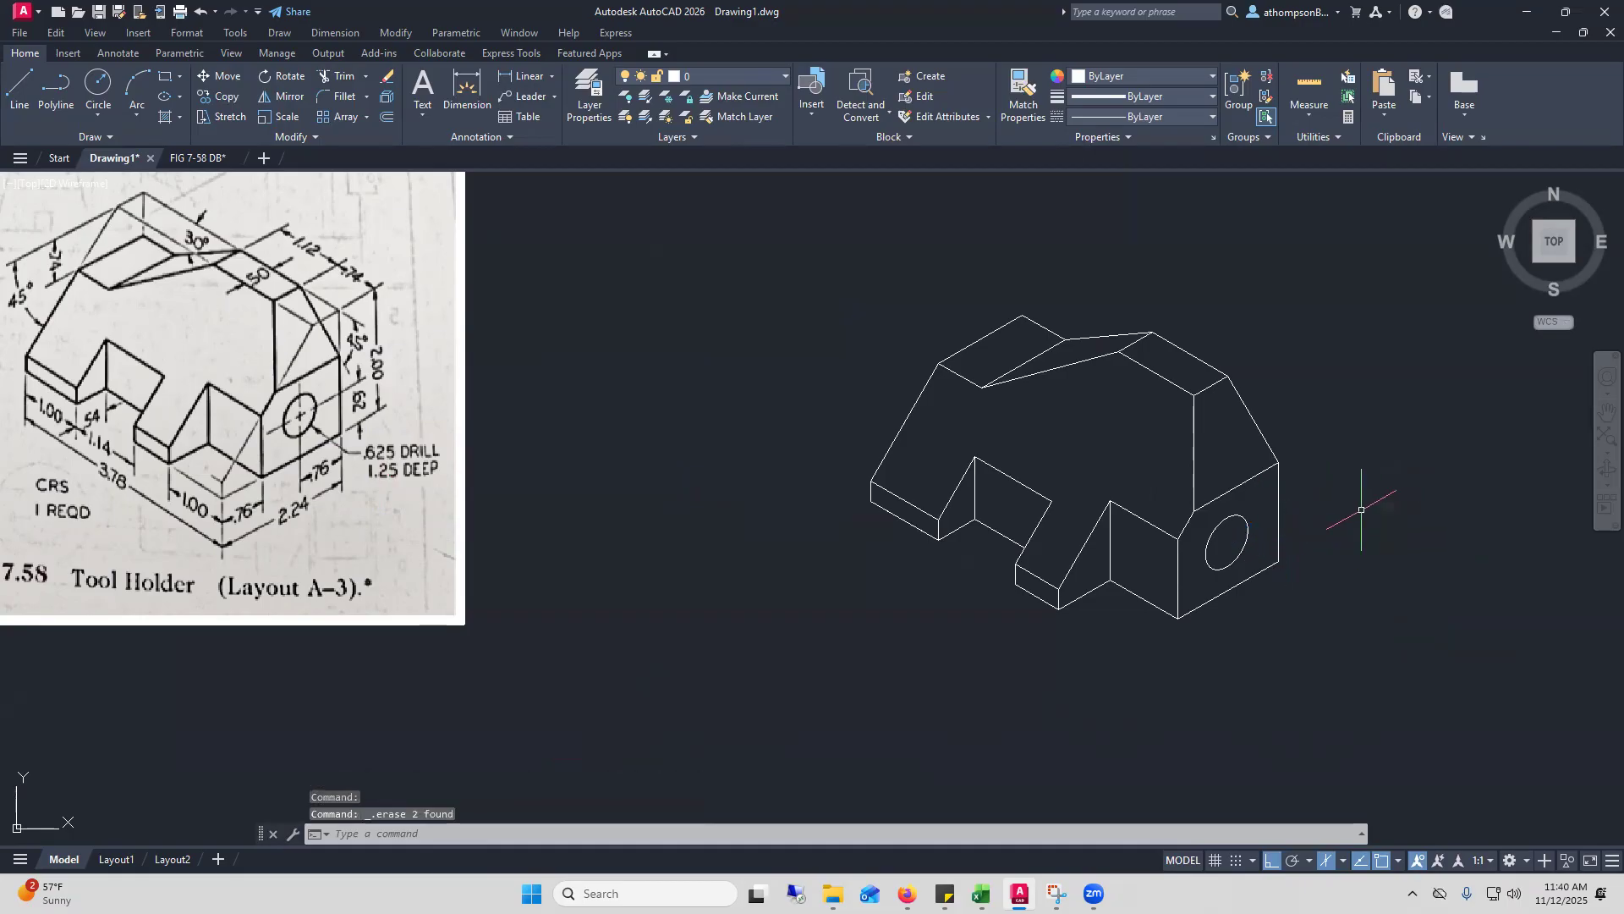